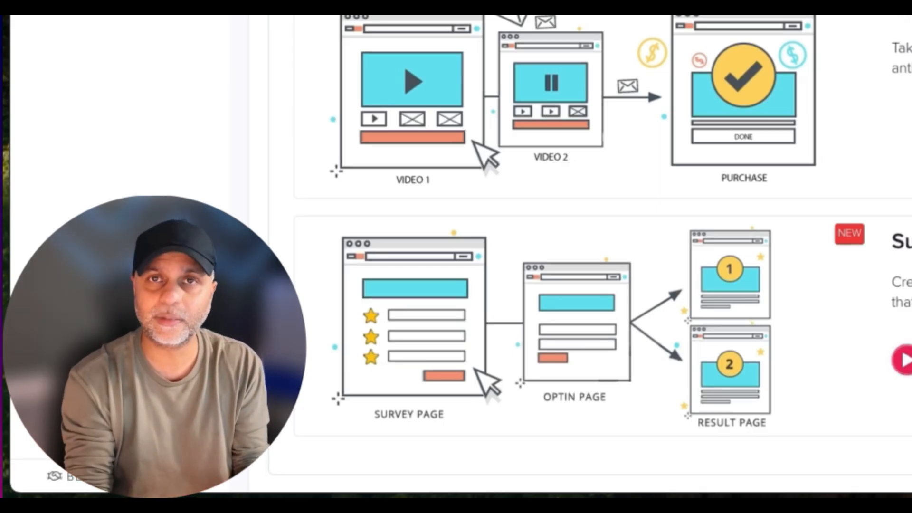
# - Choose the Lead Magnet funnel type and continue to the funnel settings
pyautogui.scroll(-2, 602, 257)
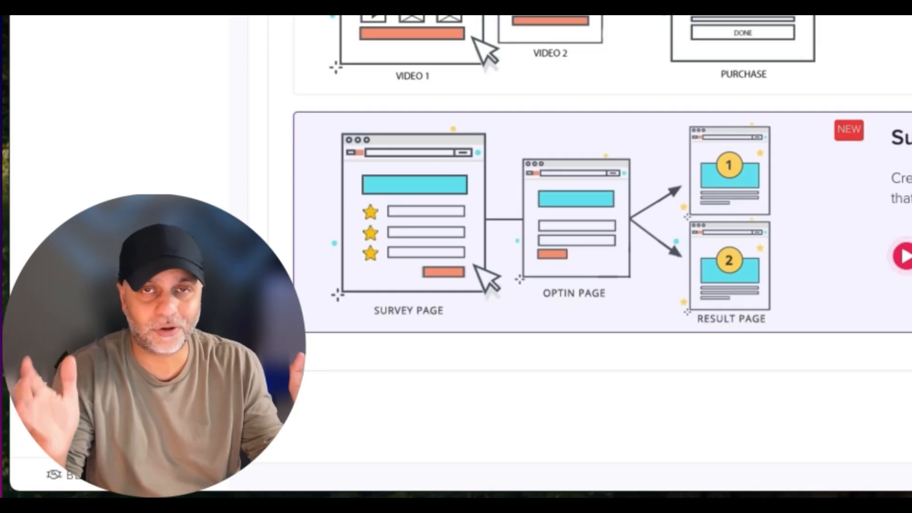
pyautogui.scroll(1, 579, 228)
pyautogui.scroll(3, 599, 214)
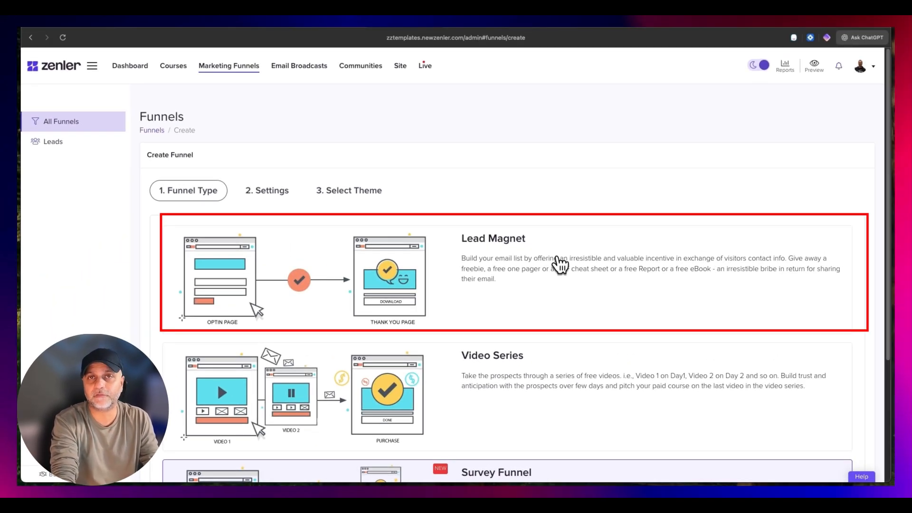
pyautogui.scroll(-5, 735, 340)
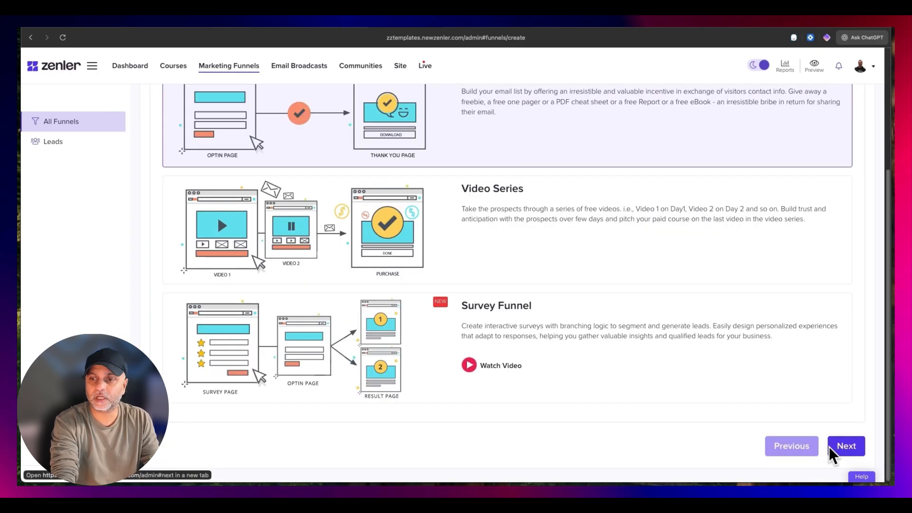
pyautogui.click(850, 449)
# - Name the funnel "ChatGPT for Copywriting", keep the product set to None, and continue to theme selection
pyautogui.click(505, 235)
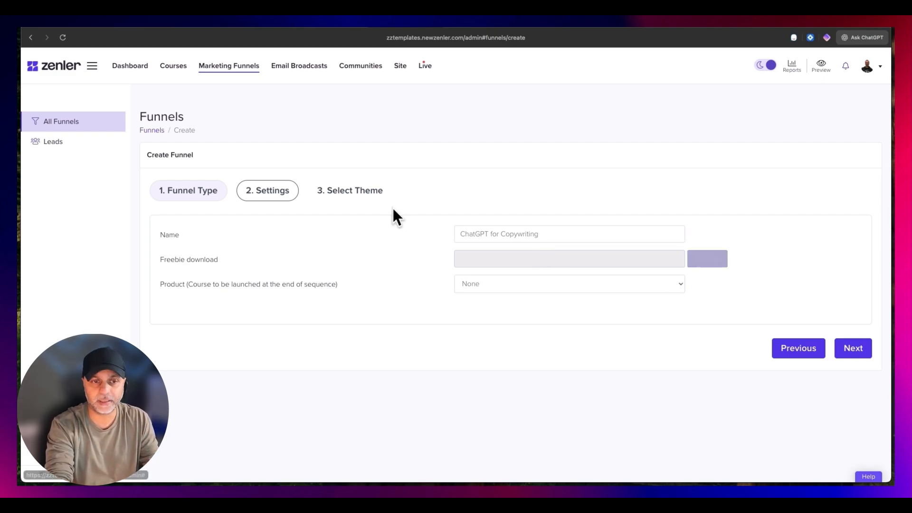
pyautogui.click(535, 291)
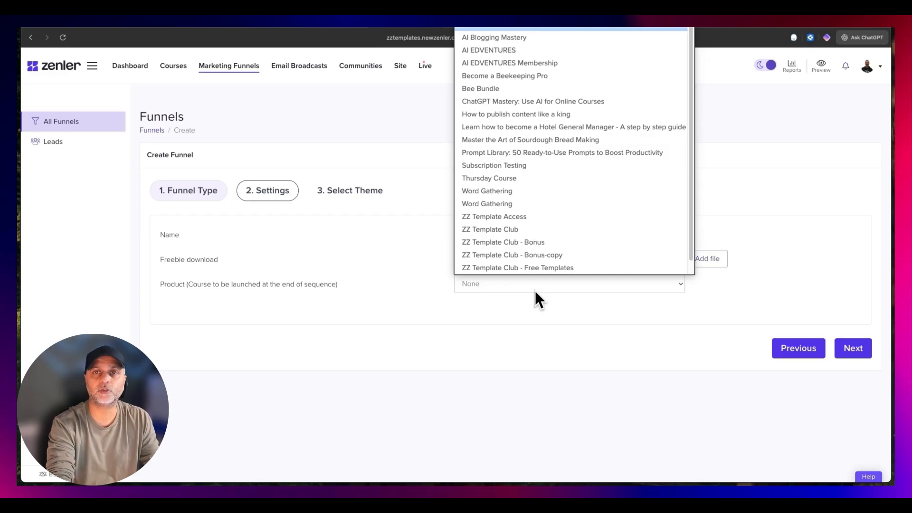
pyautogui.click(531, 316)
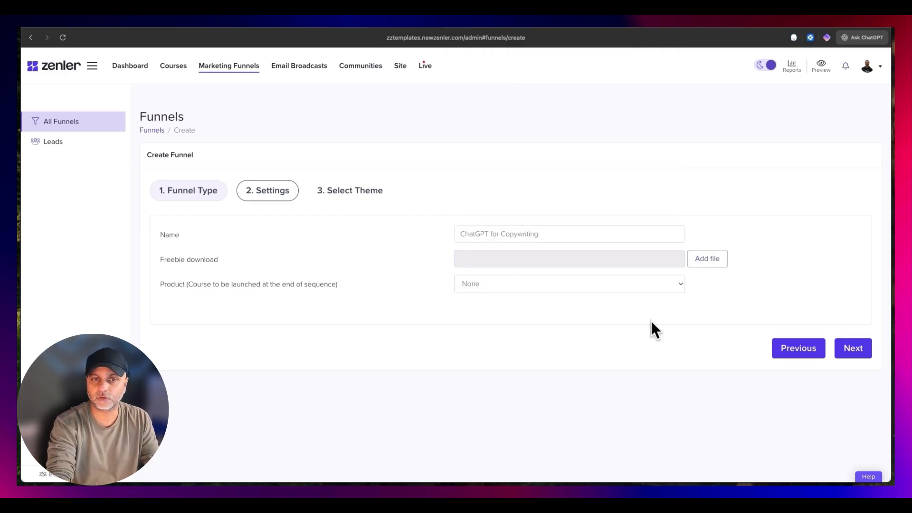
pyautogui.click(862, 348)
# - Browse the funnel themes, keep the Classic theme, and finish creating the funnel
pyautogui.scroll(-5, 664, 330)
pyautogui.scroll(5, 667, 325)
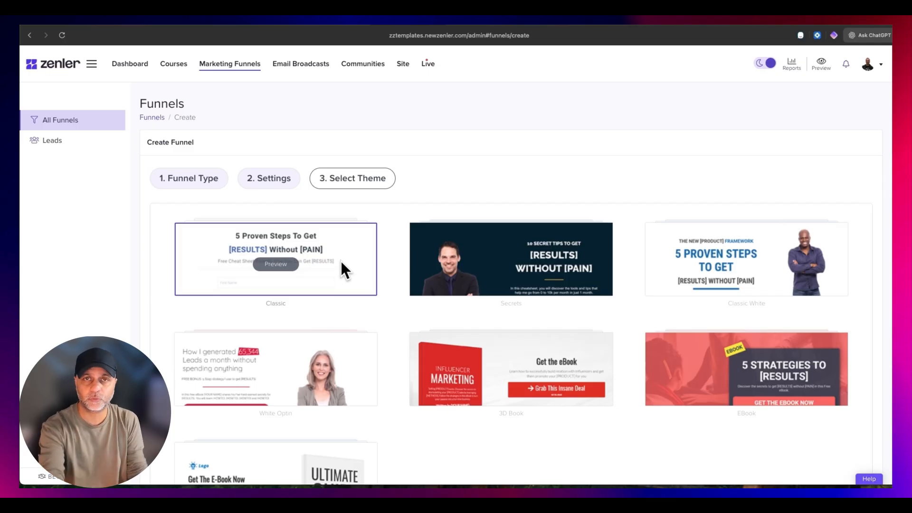
pyautogui.scroll(-4, 331, 264)
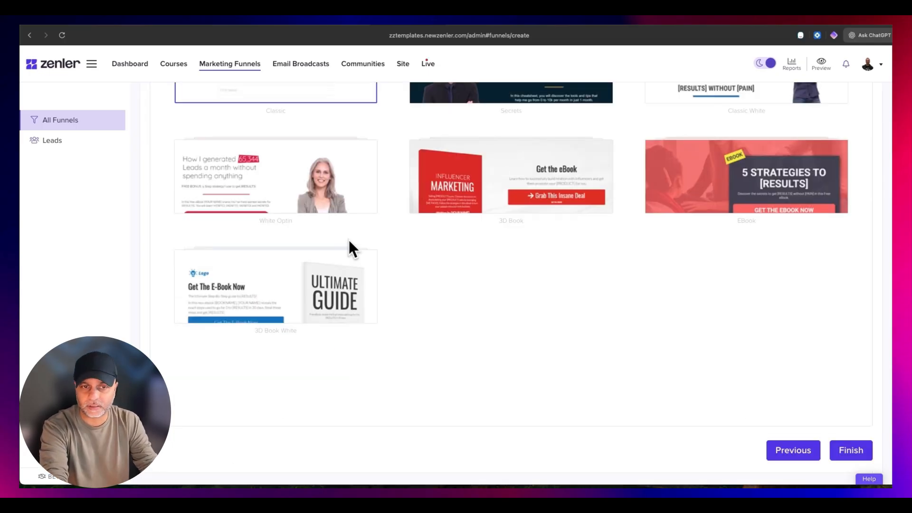
pyautogui.click(852, 451)
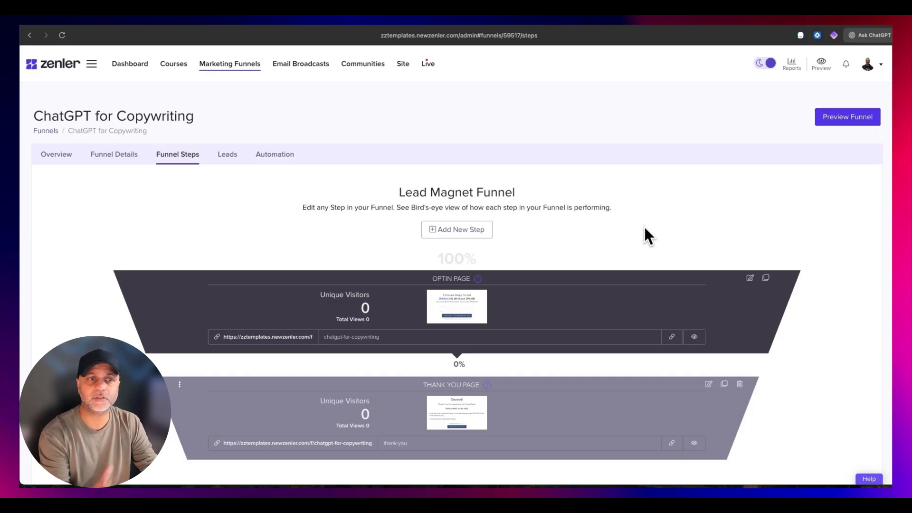
# - Review the funnel's optin and thank you steps, and open the Optin Page in the page editor
pyautogui.scroll(-2, 643, 225)
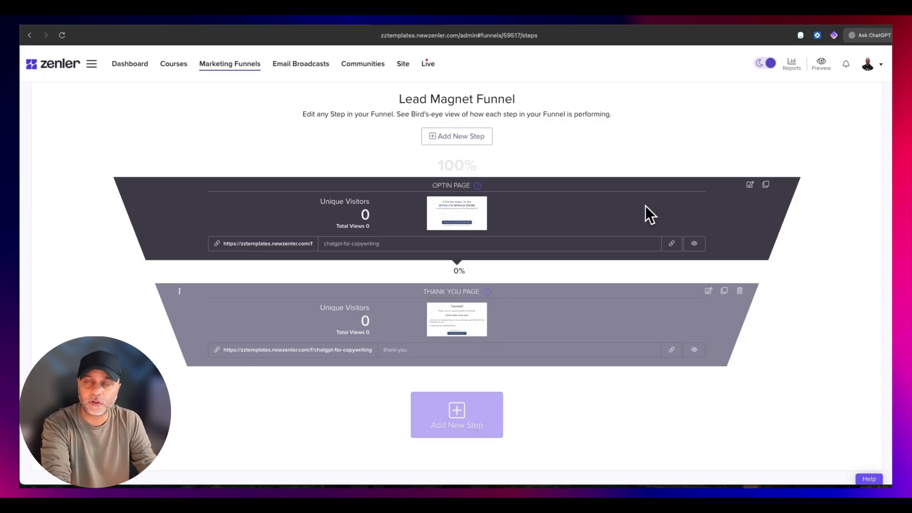
pyautogui.scroll(1, 479, 232)
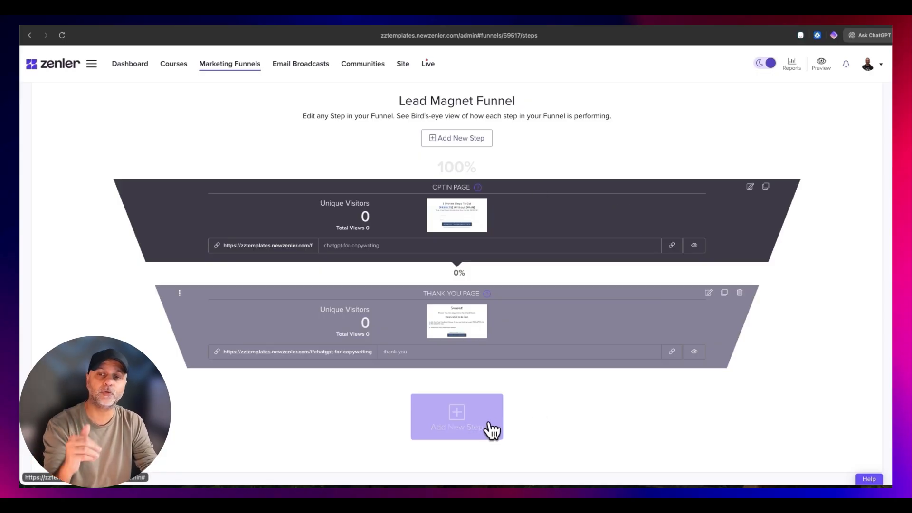
pyautogui.moveTo(325, 245); pyautogui.dragTo(399, 247)
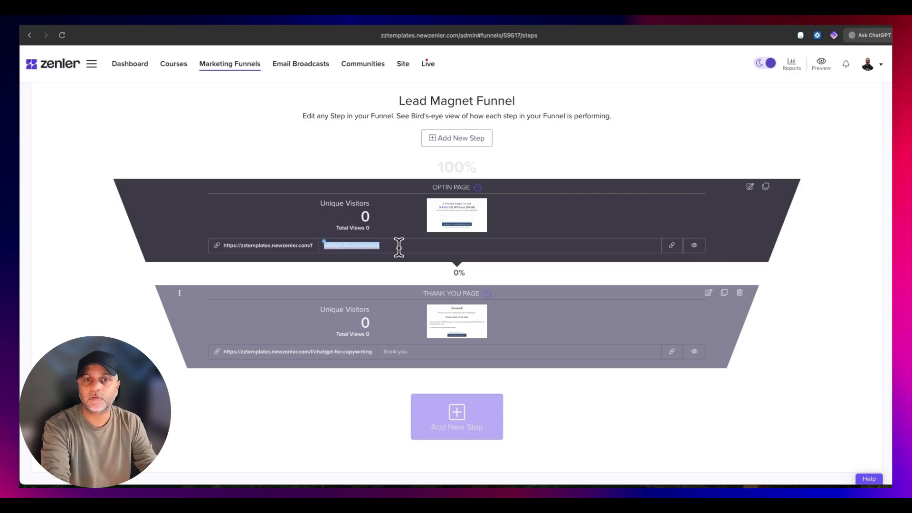
pyautogui.click(399, 247)
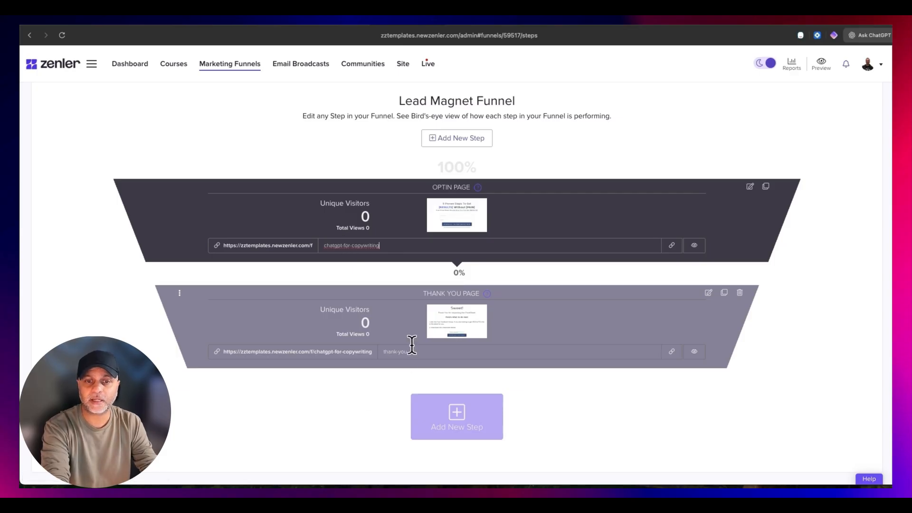
pyautogui.click(751, 186)
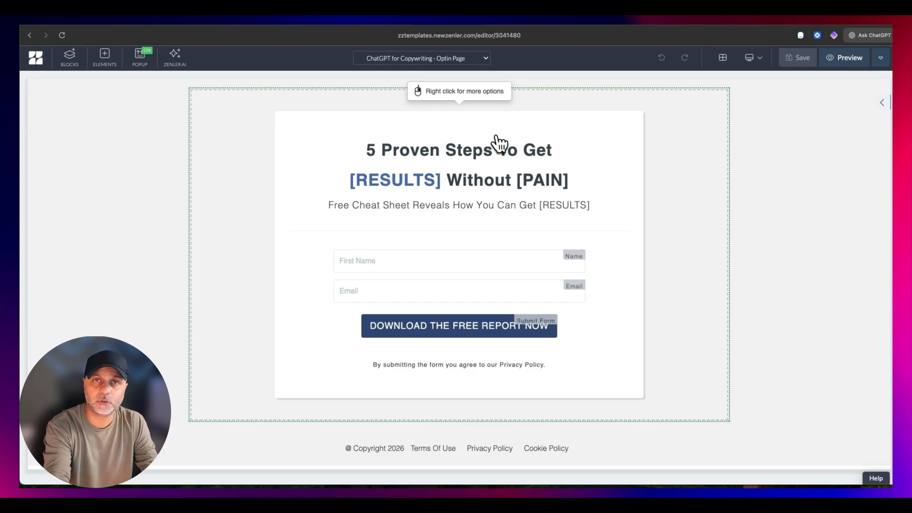
# - Ask the ChatGPT sidebar to write landing page copy for the ChatGPT for Copywriting cheat sheet, using the pasted prompt
pyautogui.click(861, 34)
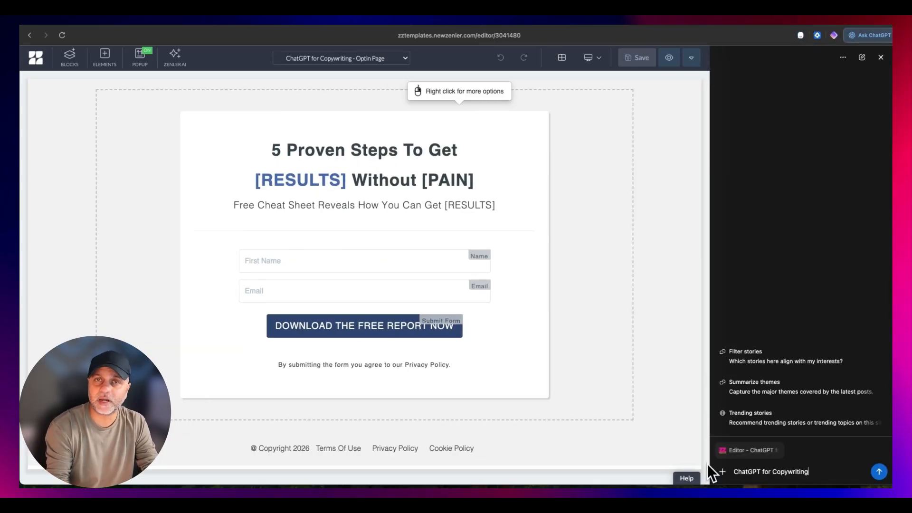
pyautogui.tripleClick(767, 471)
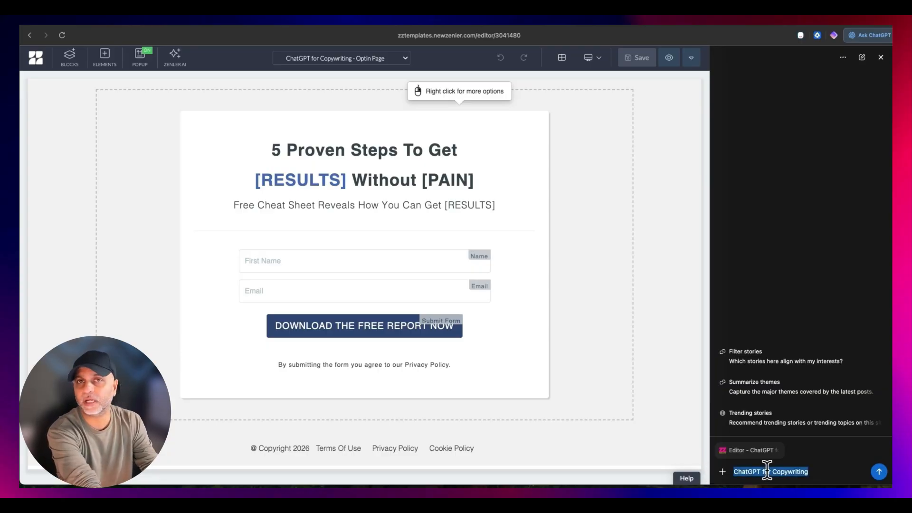
pyautogui.write('Create a landing page copy for me for my lead magnet funnel called ChatGPT for Copywriting.')
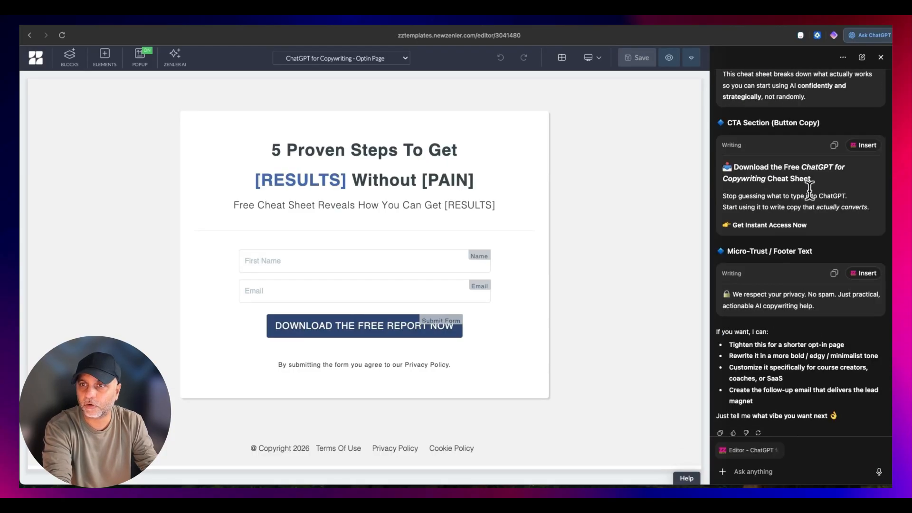
# - Review the generated landing page copy and copy it from the Hero Section through the Micro-Trust / Footer Text
pyautogui.scroll(4, 789, 259)
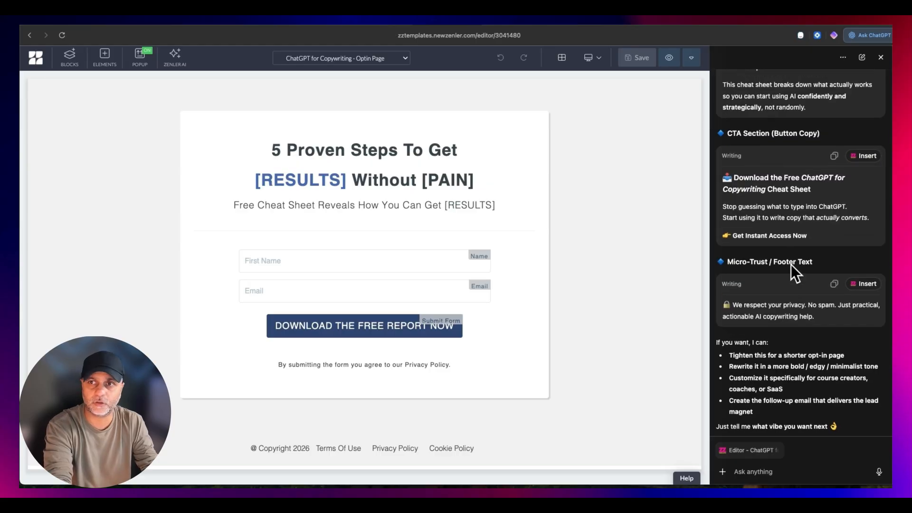
pyautogui.scroll(-4, 762, 250)
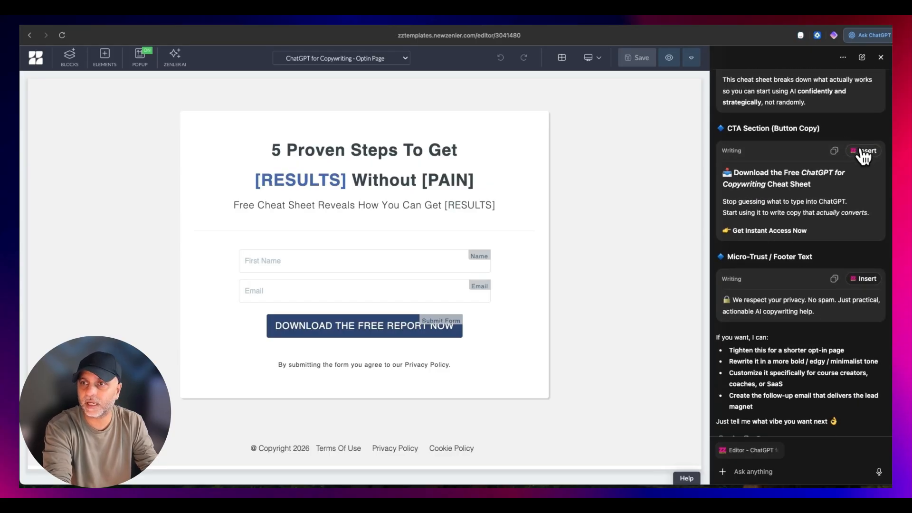
pyautogui.scroll(-1, 787, 282)
pyautogui.scroll(-1, 798, 285)
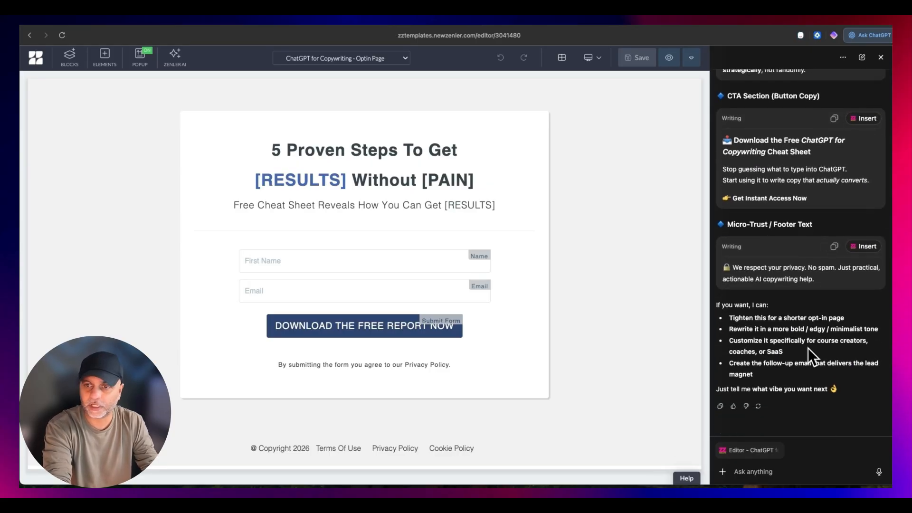
pyautogui.scroll(12, 807, 257)
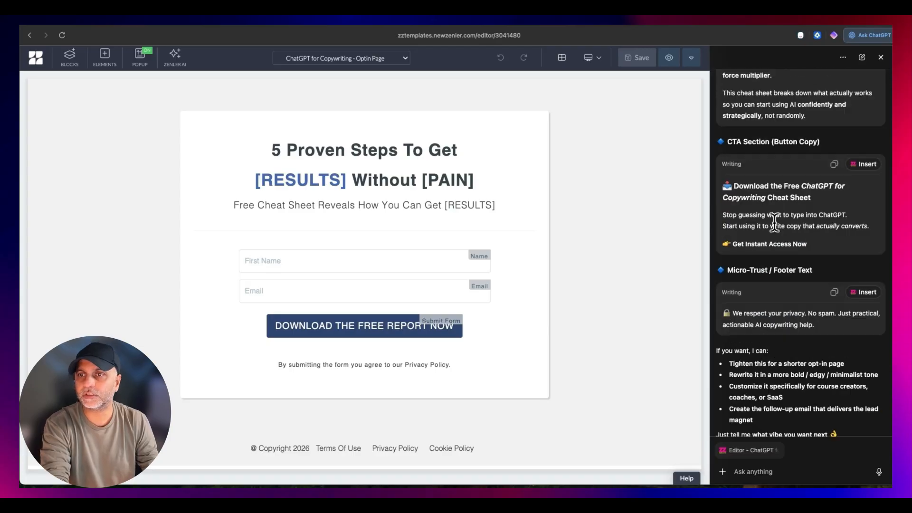
pyautogui.scroll(8, 753, 135)
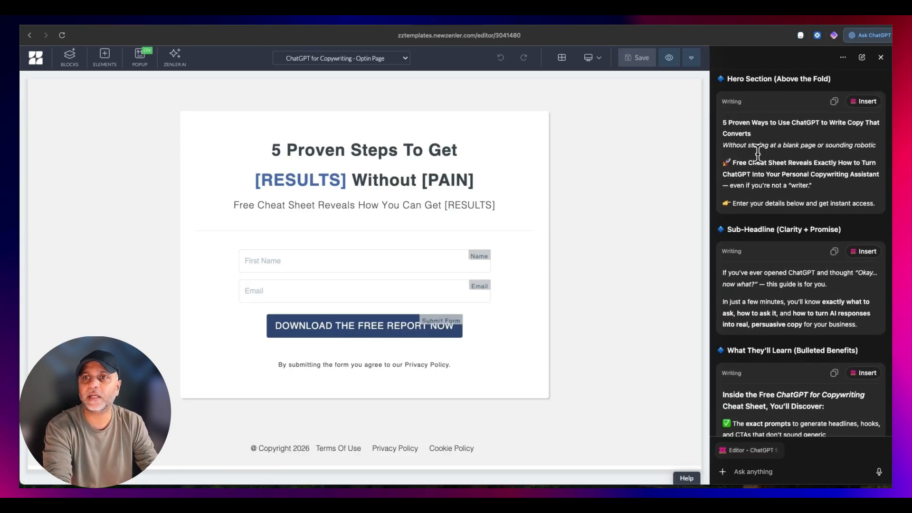
pyautogui.moveTo(724, 163); pyautogui.dragTo(838, 297)
pyautogui.scroll(-3, 821, 289)
pyautogui.scroll(-10, 832, 289)
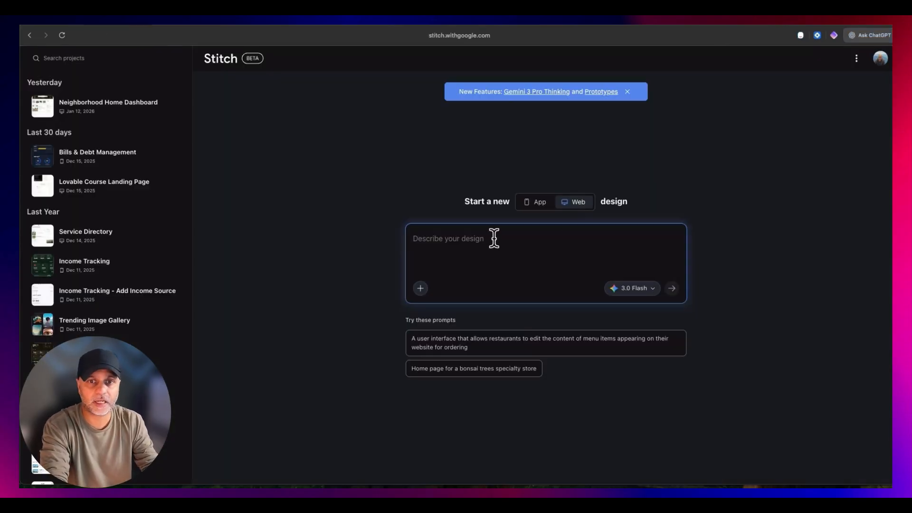
# - In Stitch, enter the Web design prompt "Use the below landing page copy to design my lead magnet funnel, landing page." followed by the copied text
pyautogui.click(480, 244)
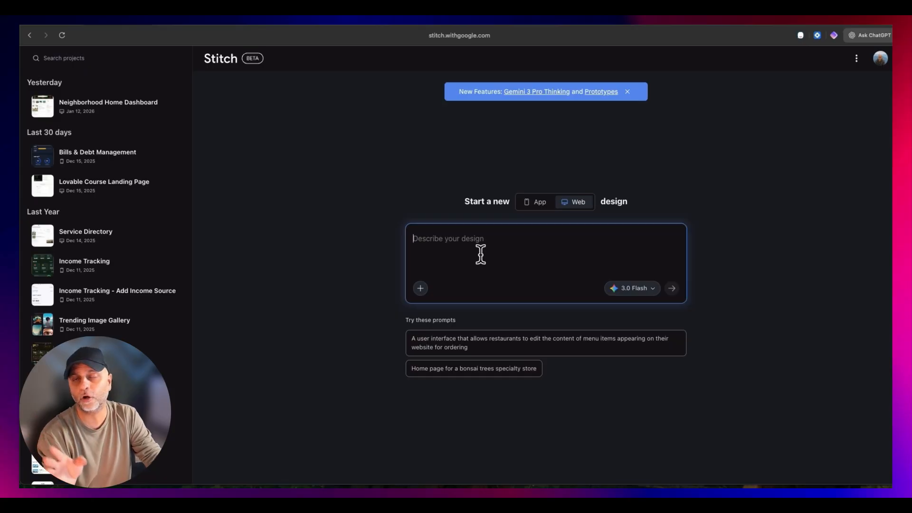
pyautogui.press('super+v')
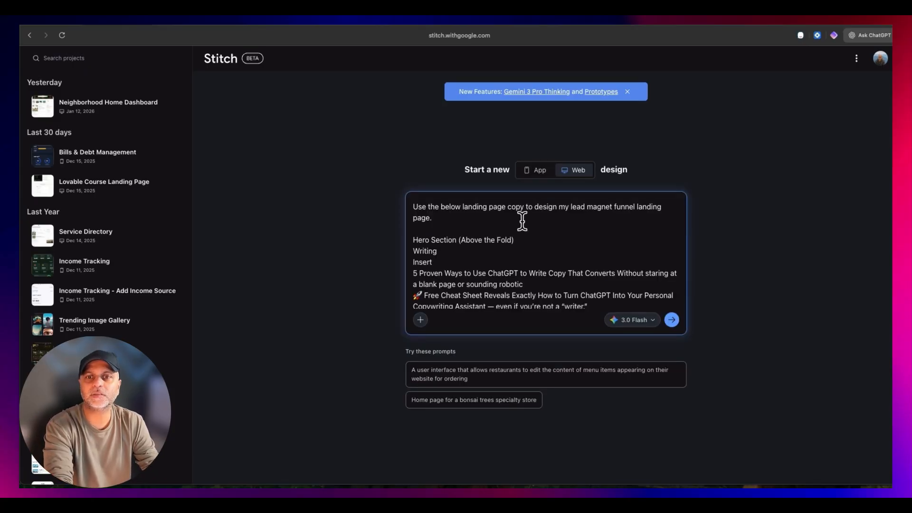
pyautogui.moveTo(440, 216)
pyautogui.mouseDown()
pyautogui.moveTo(472, 205)
pyautogui.moveTo(401, 204)
pyautogui.mouseUp()
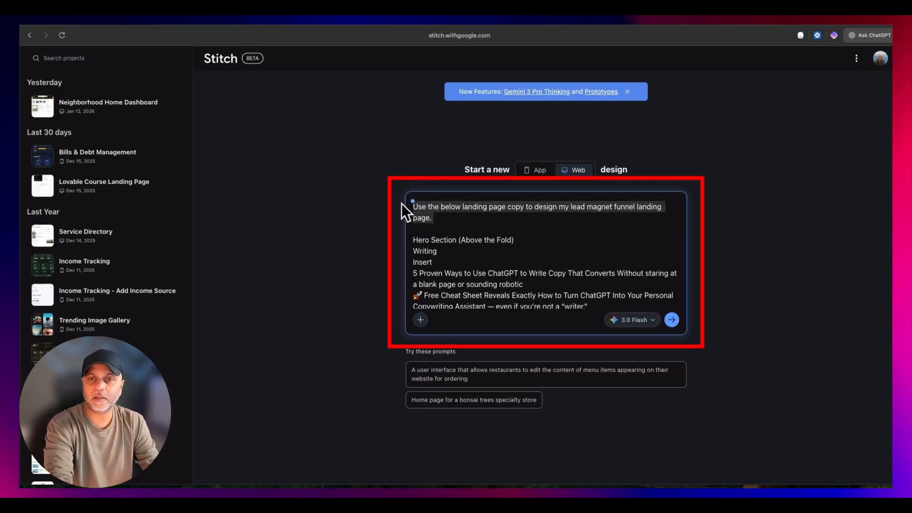
pyautogui.click(607, 213)
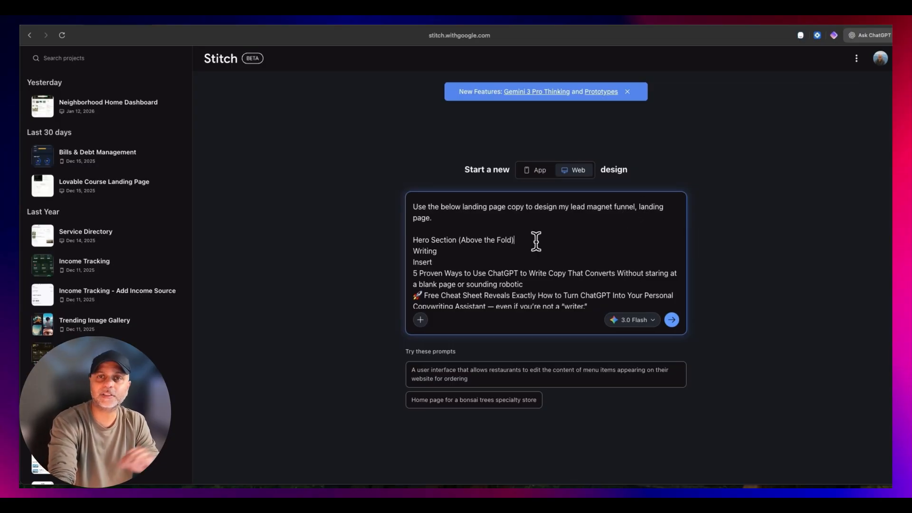
# - Remove the stray "Writing" and "Insert" lines throughout the prompt and generate the design with 3.0 Flash
pyautogui.press('Down')
pyautogui.press('shift+super+Left')
pyautogui.press('BackSpace')
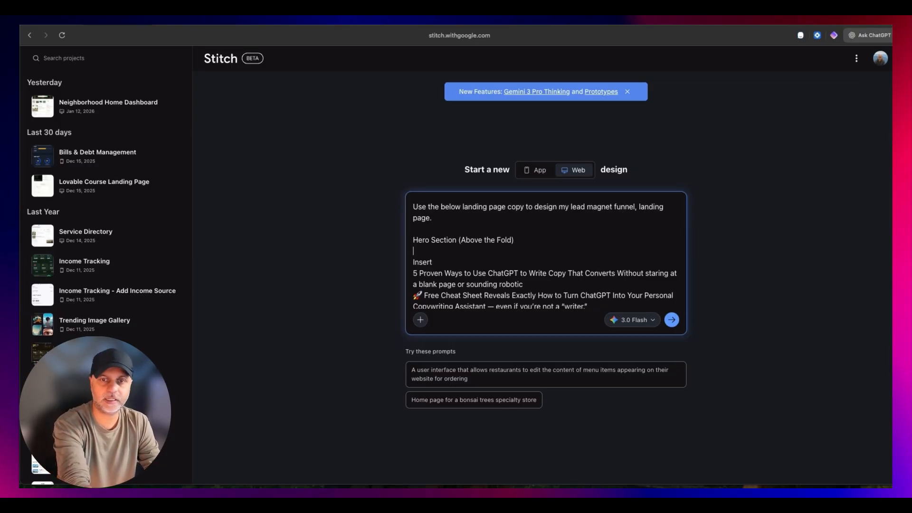
pyautogui.press('shift+super+Right')
pyautogui.press('BackSpace')
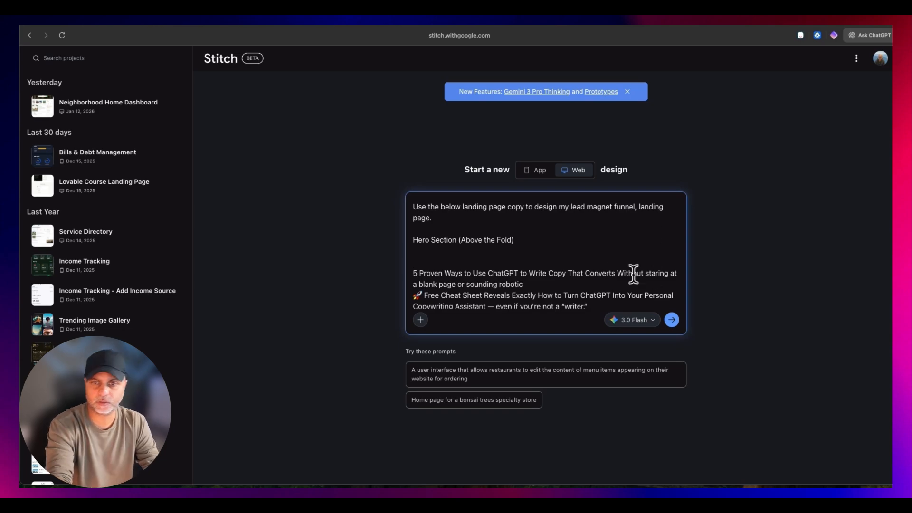
pyautogui.scroll(-3, 618, 272)
pyautogui.click(492, 248)
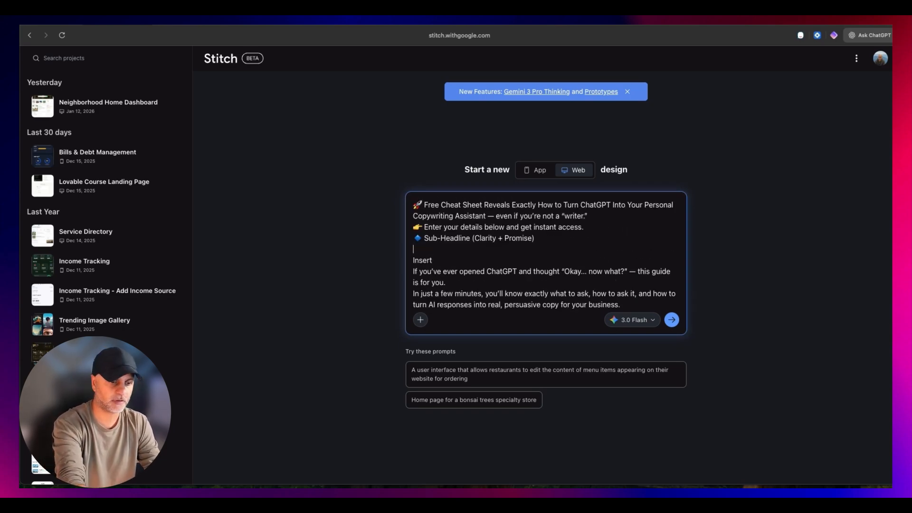
pyautogui.scroll(-10, 565, 290)
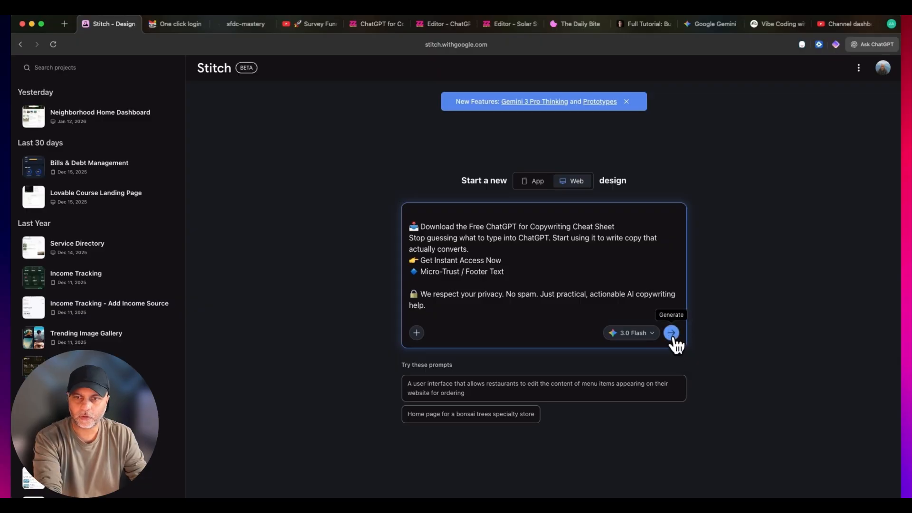
pyautogui.click(672, 334)
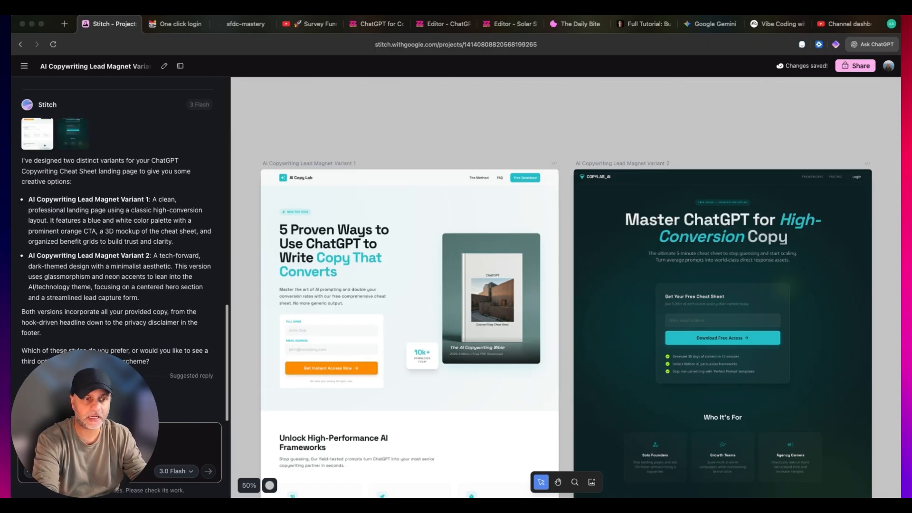
# - Examine the AI Copywriting Lead Magnet Variant 1 page design and compare it with Variant 2
pyautogui.click(528, 171)
pyautogui.scroll(-10, 531, 170)
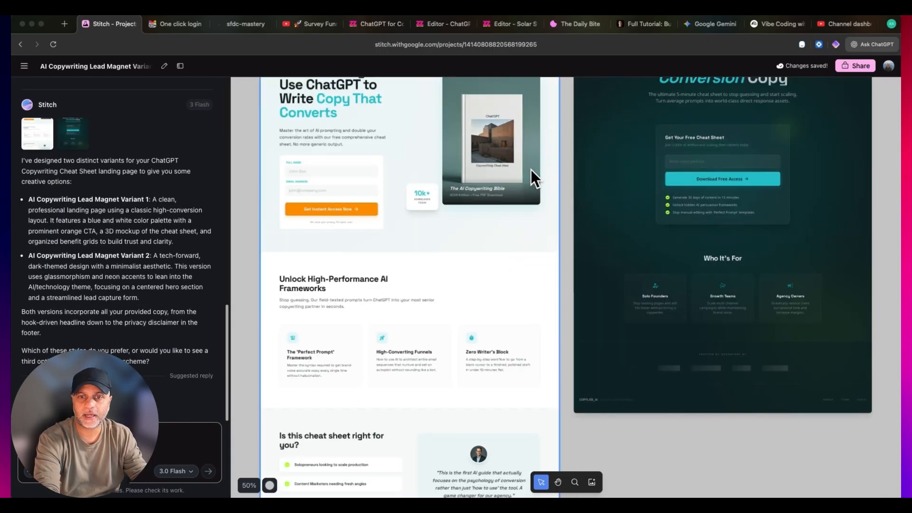
pyautogui.scroll(15, 539, 238)
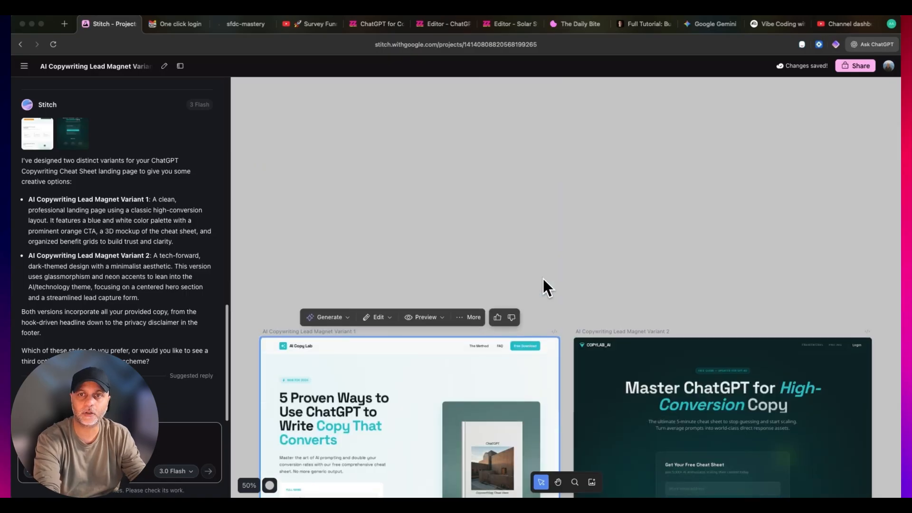
pyautogui.click(543, 277)
pyautogui.scroll(-3, 542, 278)
pyautogui.click(634, 339)
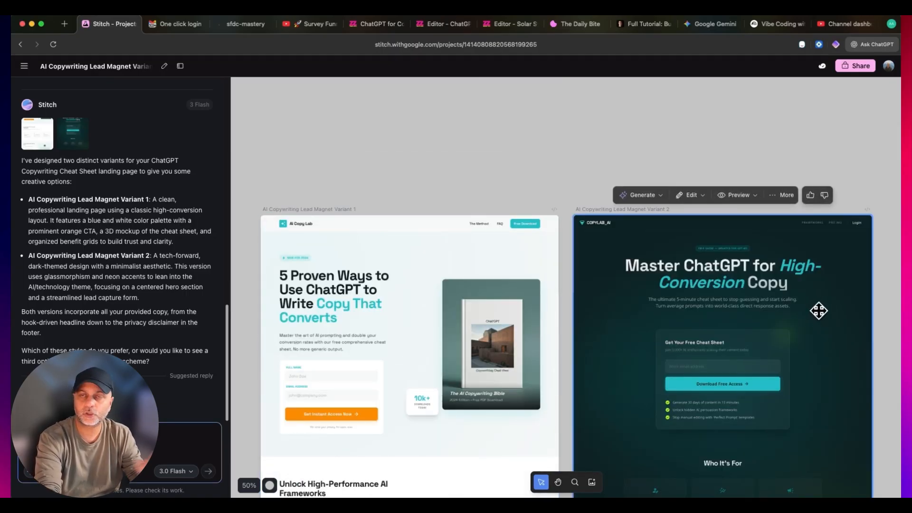
# - Open the code of AI Copywriting Lead Magnet Variant 1 and copy all of its HTML
pyautogui.click(471, 309)
pyautogui.scroll(-2, 471, 309)
pyautogui.scroll(-10, 471, 309)
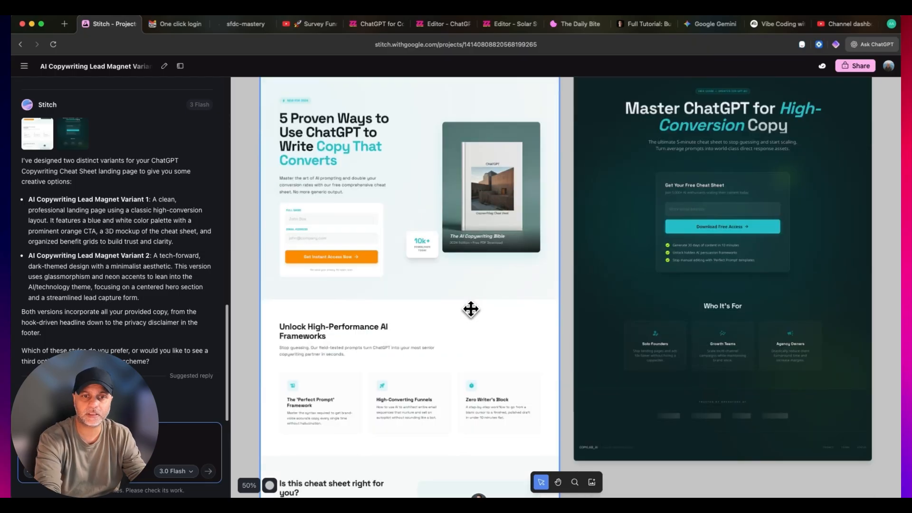
pyautogui.scroll(13, 471, 309)
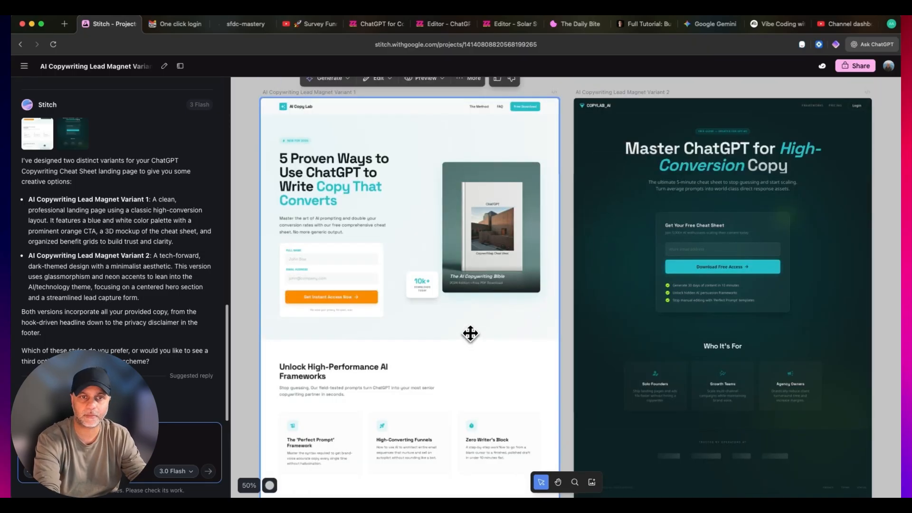
pyautogui.click(480, 268)
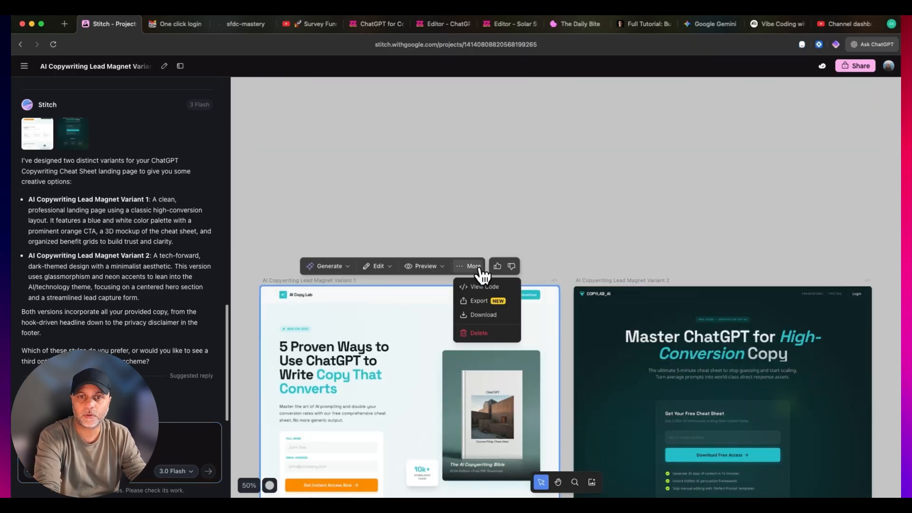
pyautogui.click(485, 286)
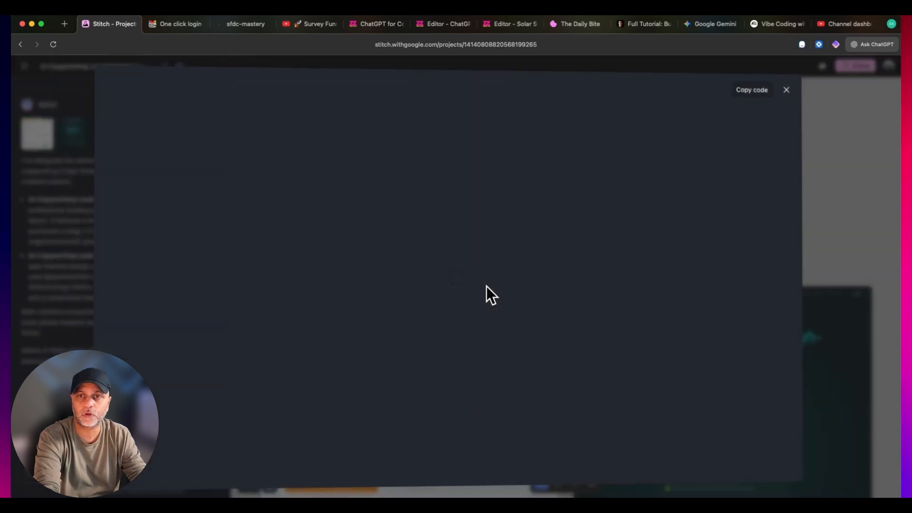
pyautogui.click(528, 264)
pyautogui.press('super+a')
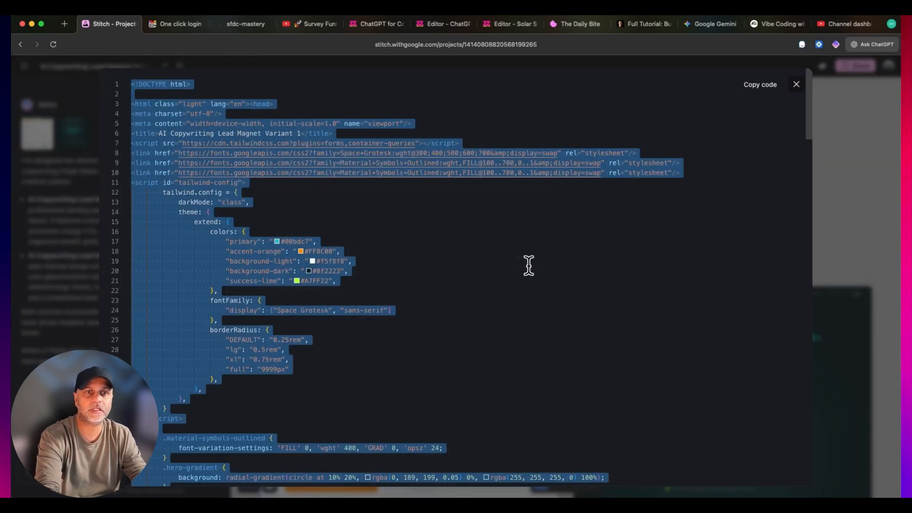
pyautogui.press('super+c')
pyautogui.click(797, 84)
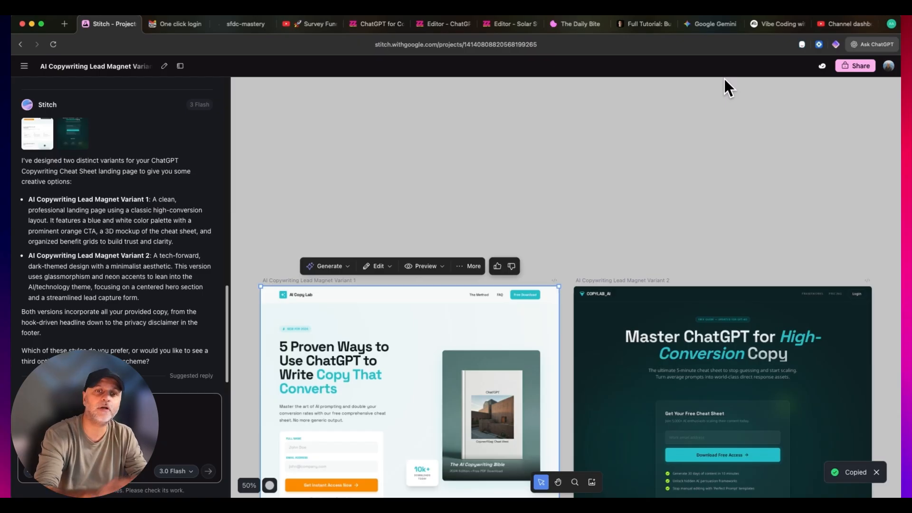
# - Switch to the Zenler editor and view the opt-in form block's source code without changing it
pyautogui.click(428, 23)
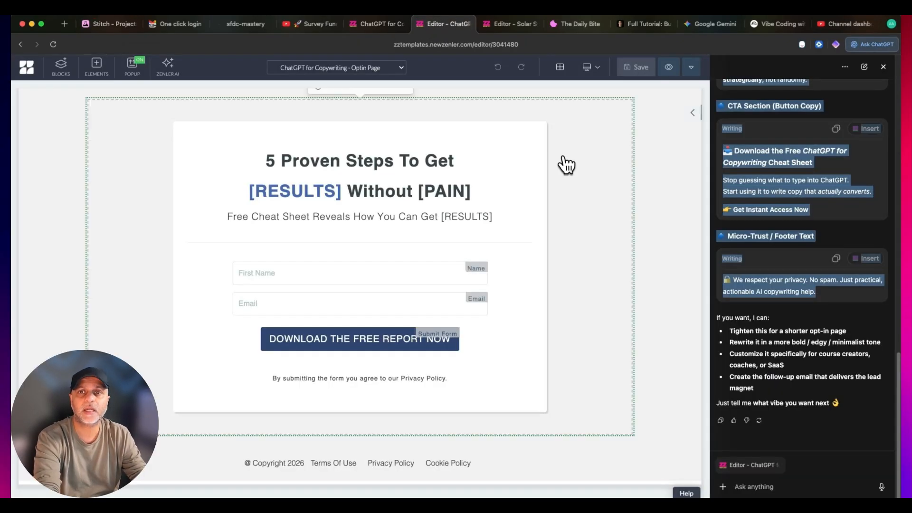
pyautogui.click(693, 112)
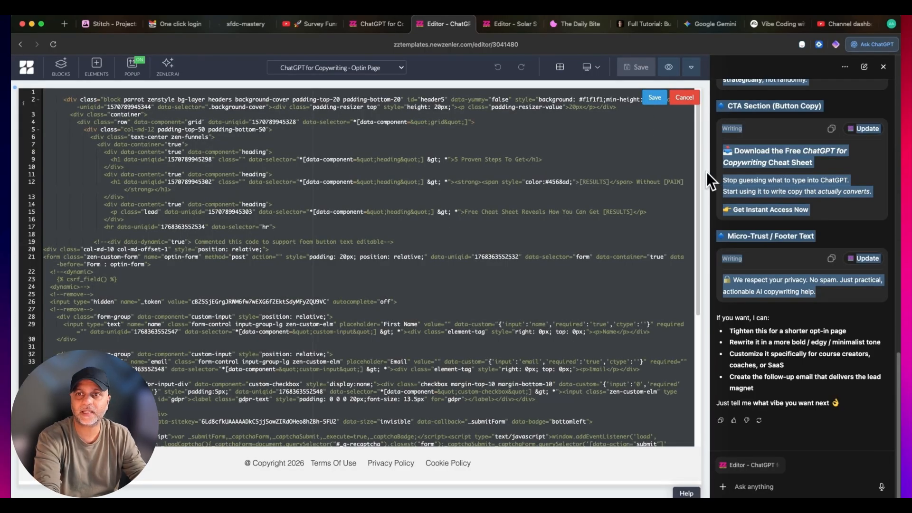
pyautogui.click(683, 99)
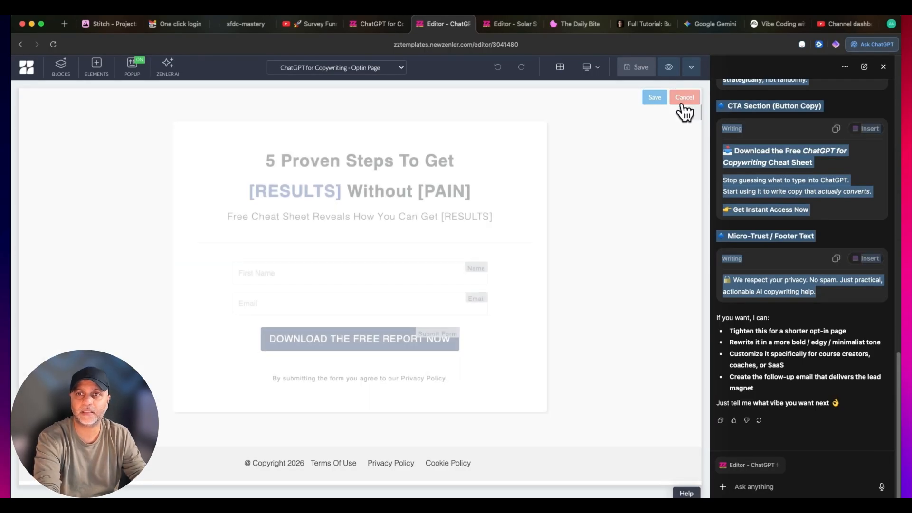
# - Add an empty block below the opt-in form block and replace its code with the HTML of Stitch Variant 1
pyautogui.click(360, 436)
pyautogui.click(291, 214)
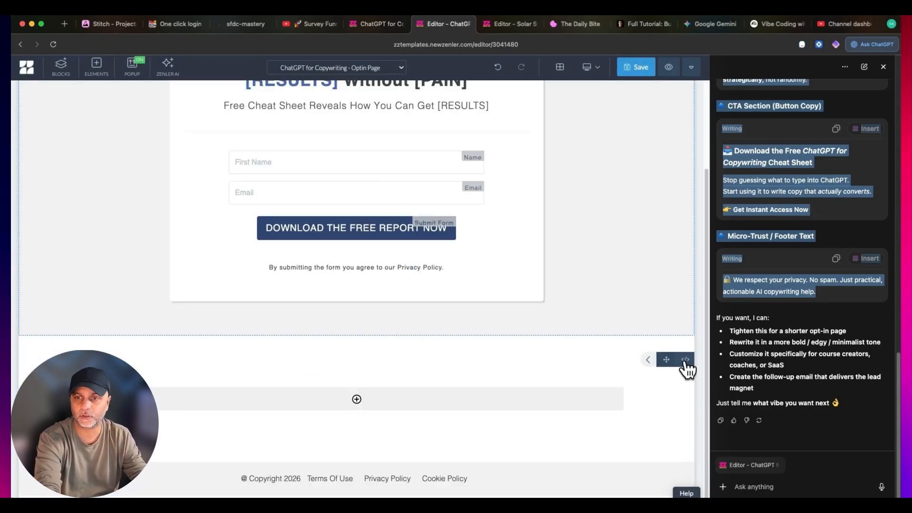
pyautogui.click(685, 362)
pyautogui.press('super+a')
pyautogui.press('super+v')
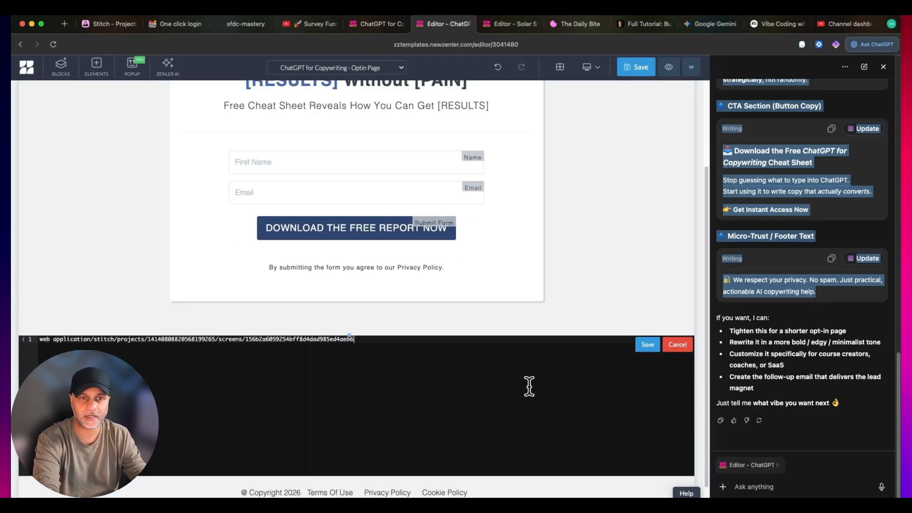
pyautogui.scroll(3, 528, 392)
pyautogui.scroll(-3, 524, 398)
pyautogui.press('super+a')
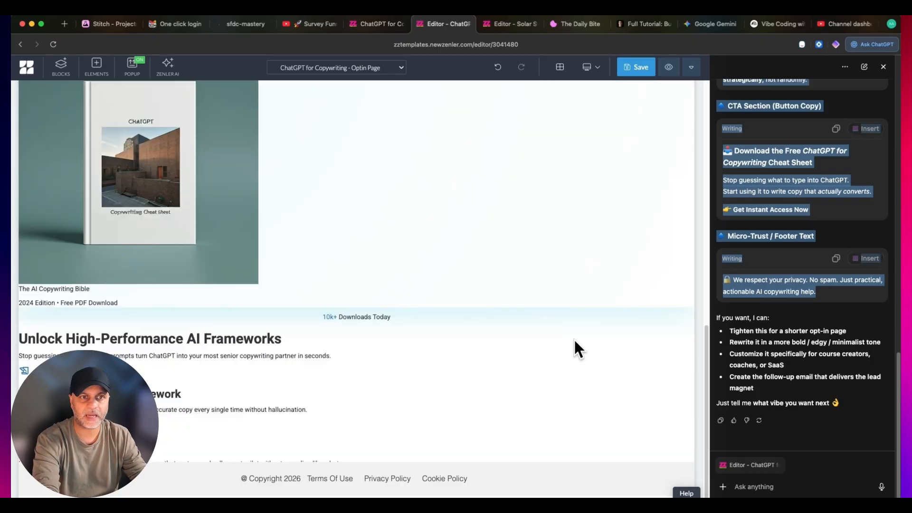
pyautogui.scroll(10, 552, 402)
pyautogui.scroll(-5, 552, 402)
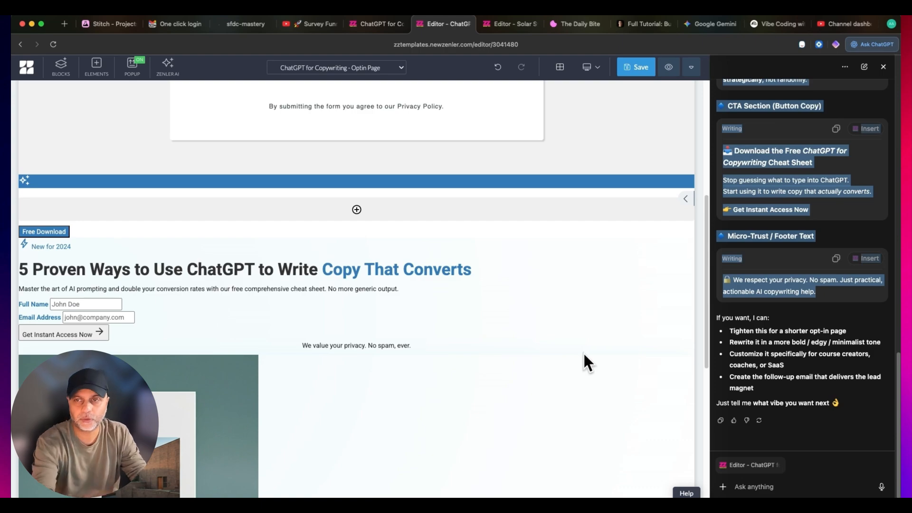
# - Open the original opt-in form block's source code and select all of it, leaving the block unchanged
pyautogui.scroll(4, 597, 358)
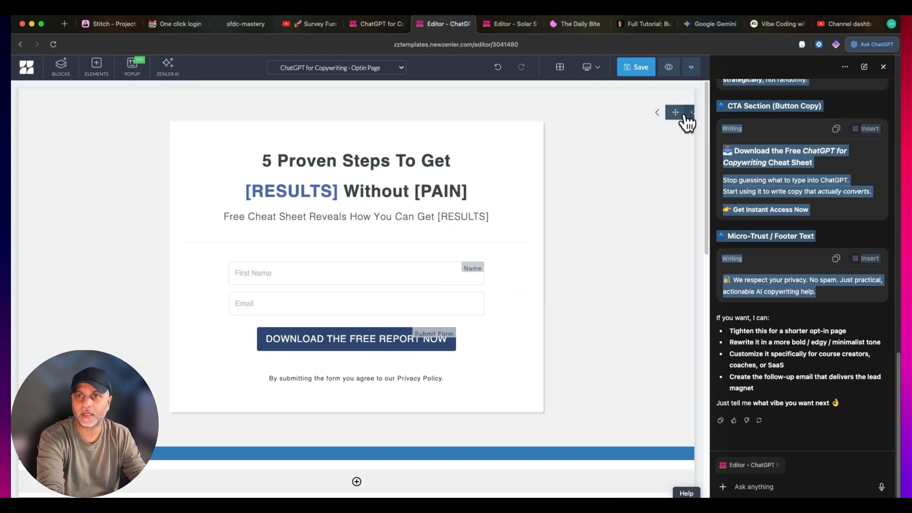
pyautogui.click(686, 121)
pyautogui.click(489, 184)
pyautogui.press('super+a')
pyautogui.click(677, 97)
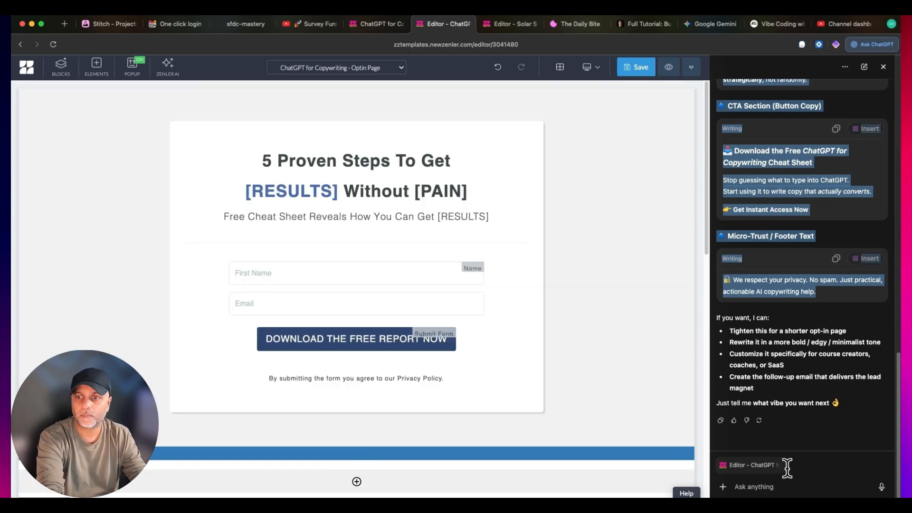
# - In the ChatGPT sidebar, enter the prompt "Take the HTML code below and reformat it in Zenler coding style." with the heading HTML CODE
pyautogui.click(781, 486)
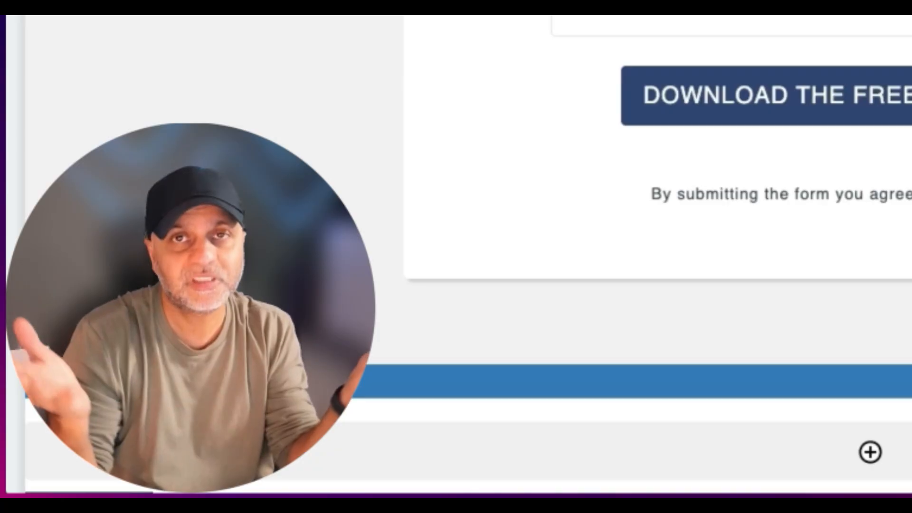
pyautogui.press('super+v')
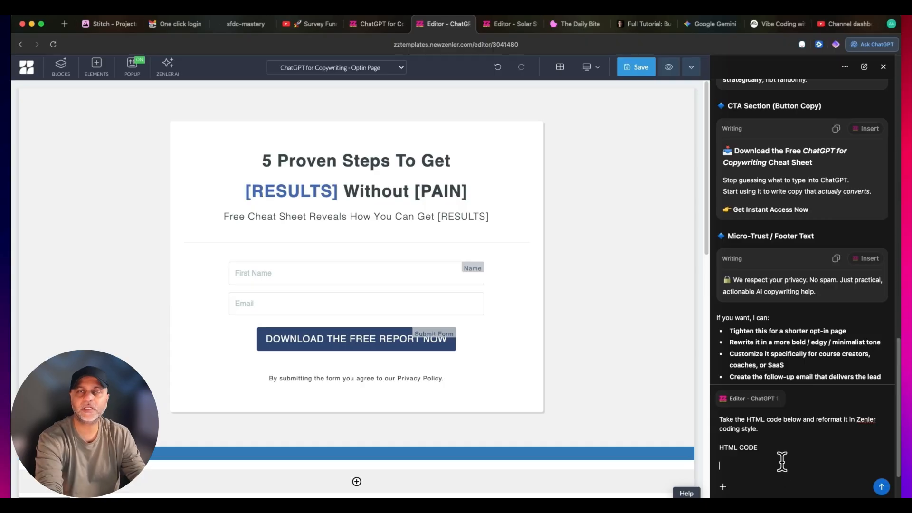
pyautogui.moveTo(777, 435); pyautogui.dragTo(724, 414)
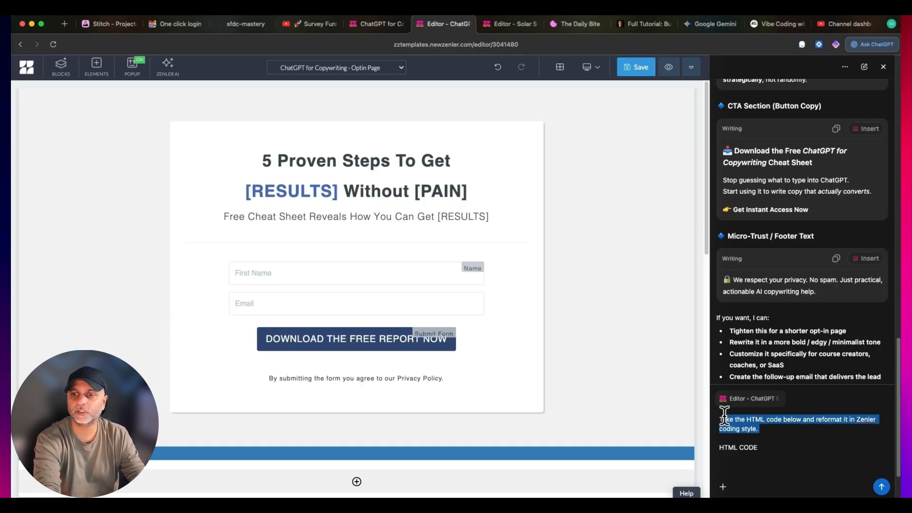
pyautogui.click(777, 448)
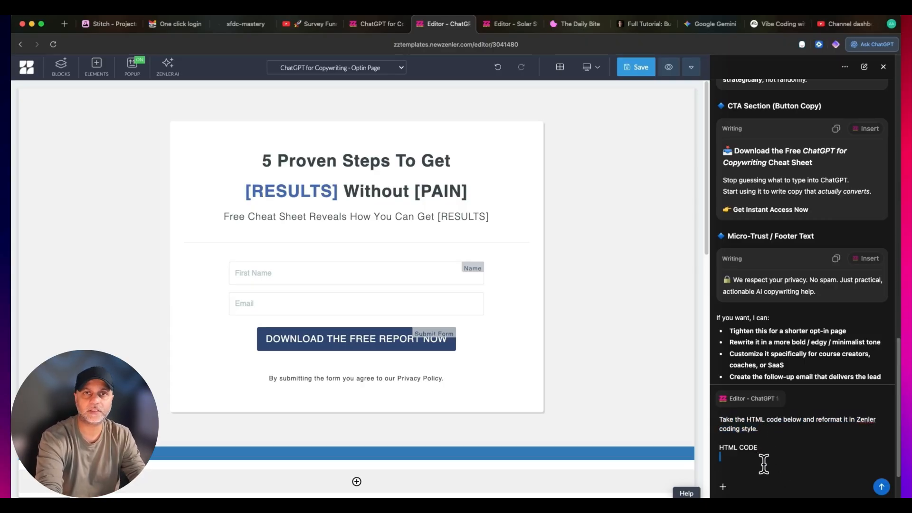
# - Copy Variant 1's HTML from Stitch and paste it below the HTML CODE heading in the ChatGPT prompt
pyautogui.click(119, 23)
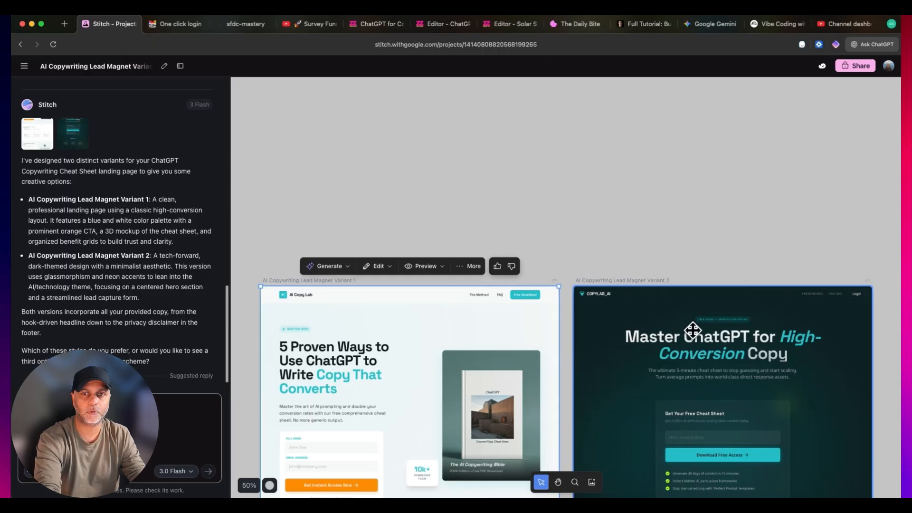
pyautogui.click(475, 266)
pyautogui.click(480, 281)
pyautogui.click(749, 96)
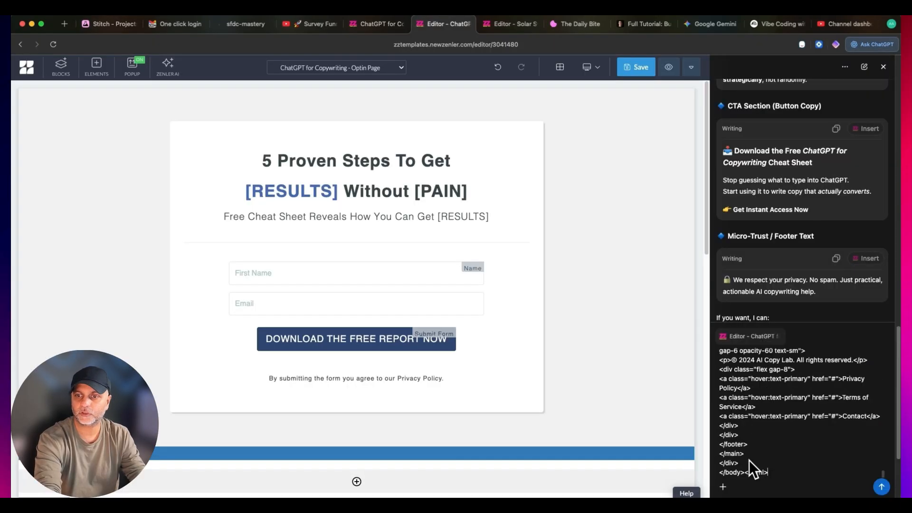
# - Add the heading ZENLER CODE to the prompt, paste the opt-in form block's source code below it, and submit the request
pyautogui.hotkey('shift', 'Return')
pyautogui.hotkey('shift', 'Return')
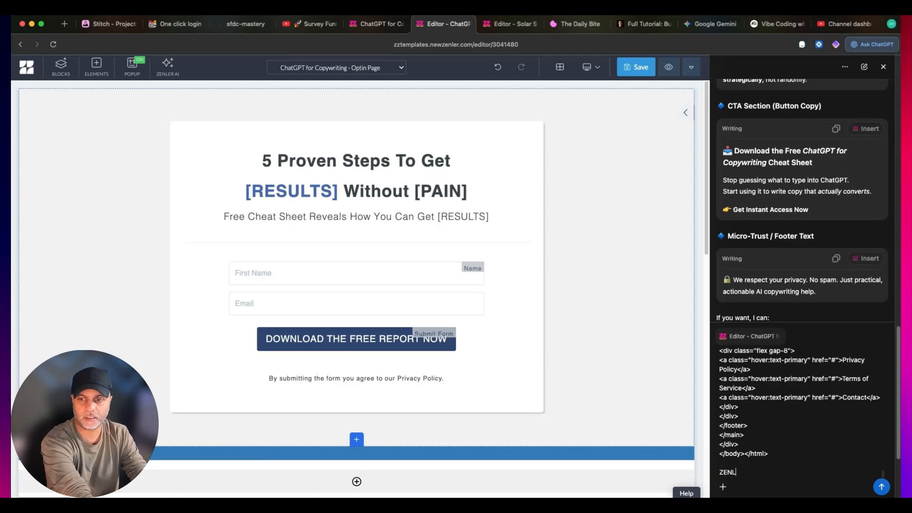
pyautogui.write('ZENLER CODE')
pyautogui.hotkey('shift', 'Return')
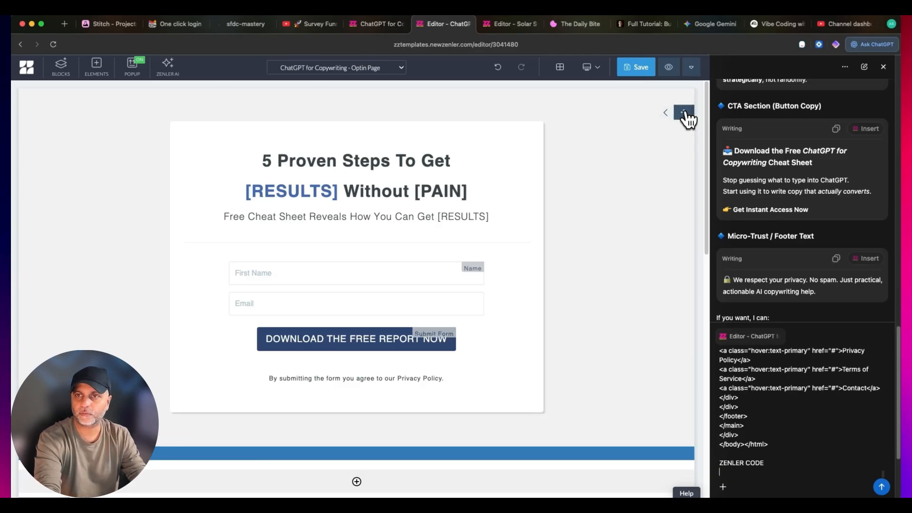
pyautogui.click(685, 113)
pyautogui.click(678, 98)
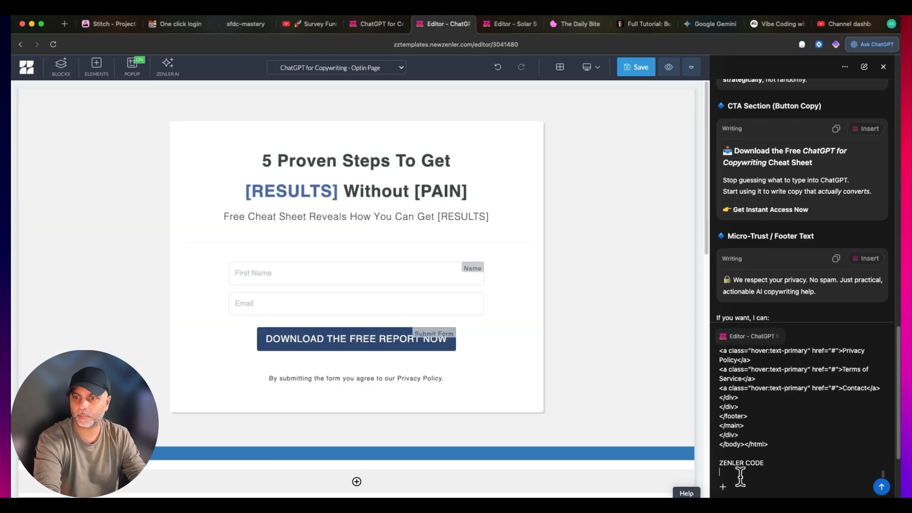
pyautogui.click(740, 474)
pyautogui.press('super+v')
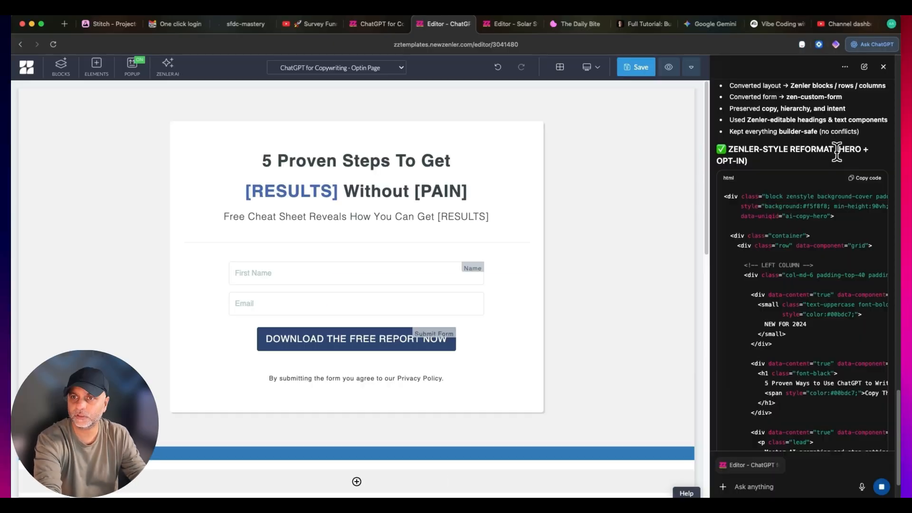
# - Add another empty block below the opt-in form block and replace its code with ChatGPT's Zenler-style HTML
pyautogui.scroll(-5, 850, 201)
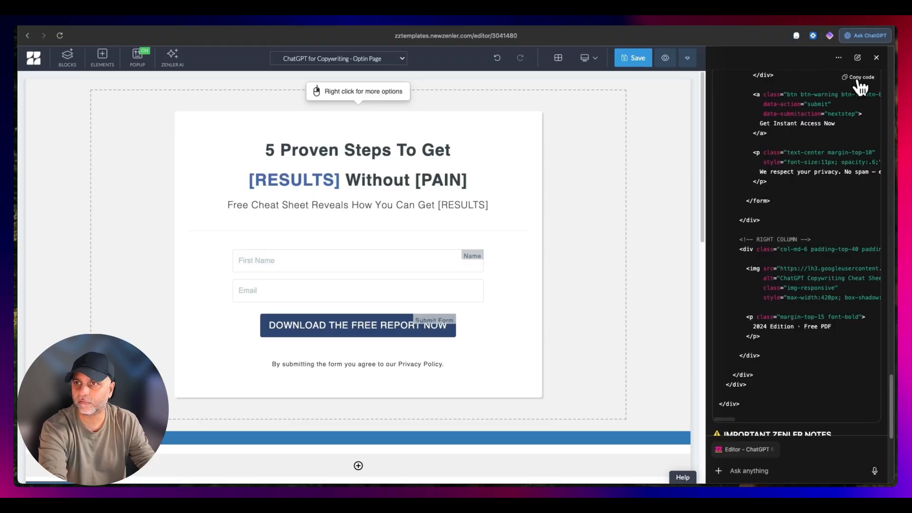
pyautogui.click(364, 430)
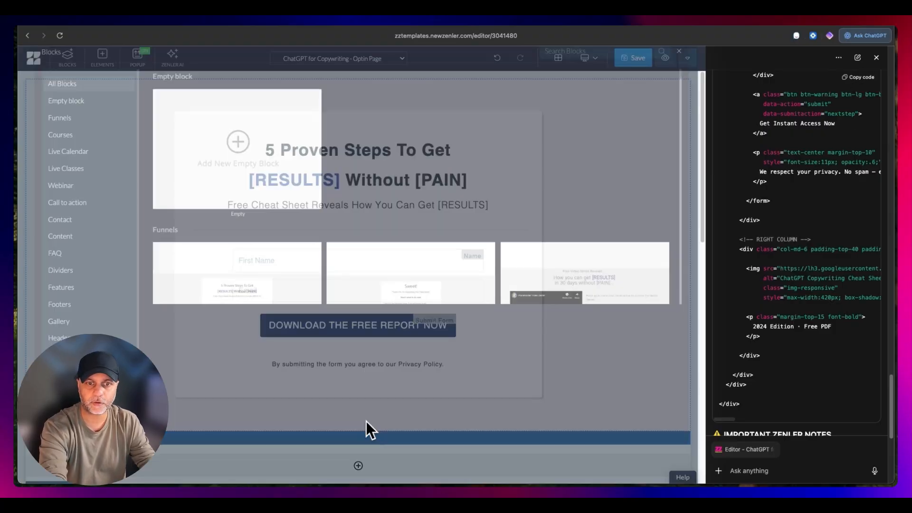
pyautogui.click(248, 217)
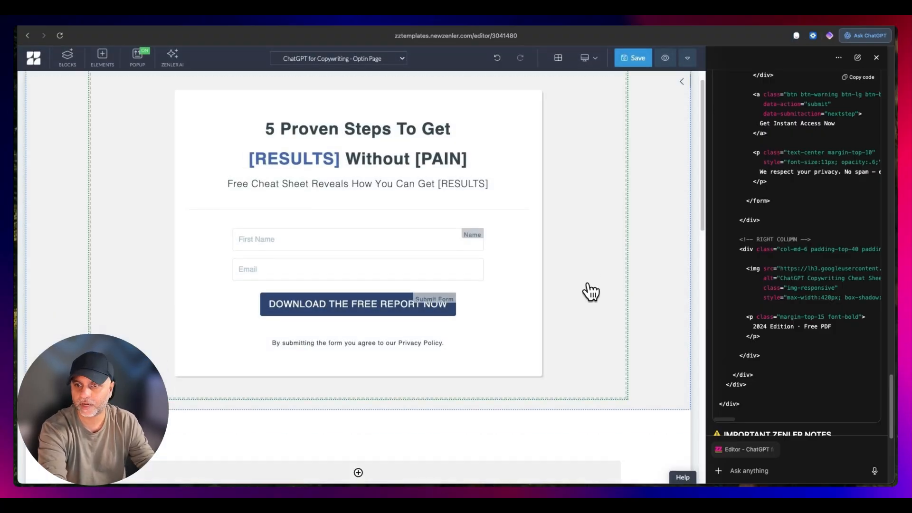
pyautogui.click(683, 185)
pyautogui.press('super+a')
pyautogui.write('v')
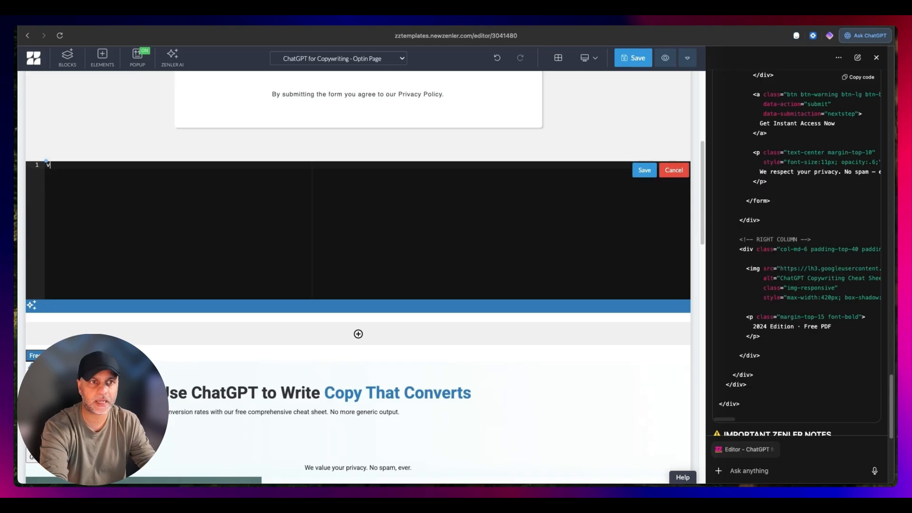
pyautogui.press('super+v')
pyautogui.click(644, 170)
# - Check the new hero block's layout, opt-in form and book cover image in the page editor
pyautogui.scroll(3, 617, 257)
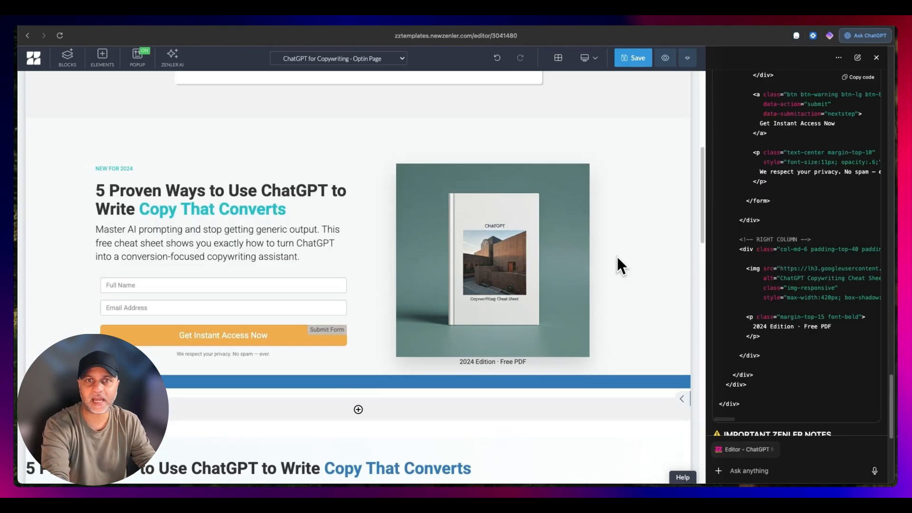
pyautogui.scroll(-1, 570, 228)
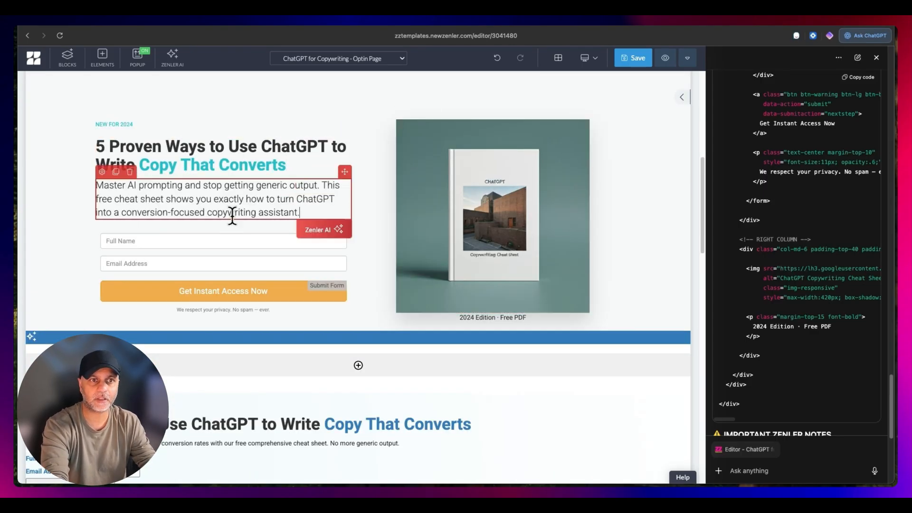
pyautogui.click(319, 280)
pyautogui.click(525, 194)
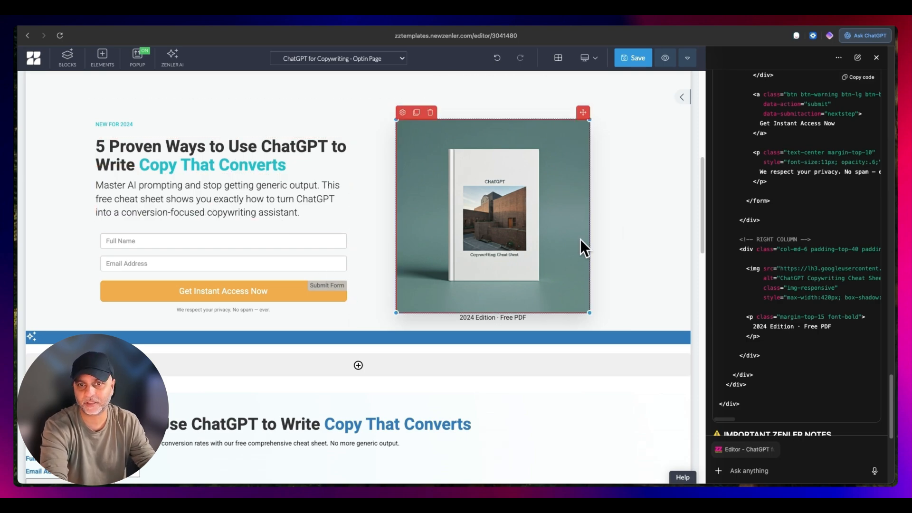
# - Return to Stitch, examine the Variant 1 page sections, and hide the chat sidebar to enlarge the canvas
pyautogui.click(121, 22)
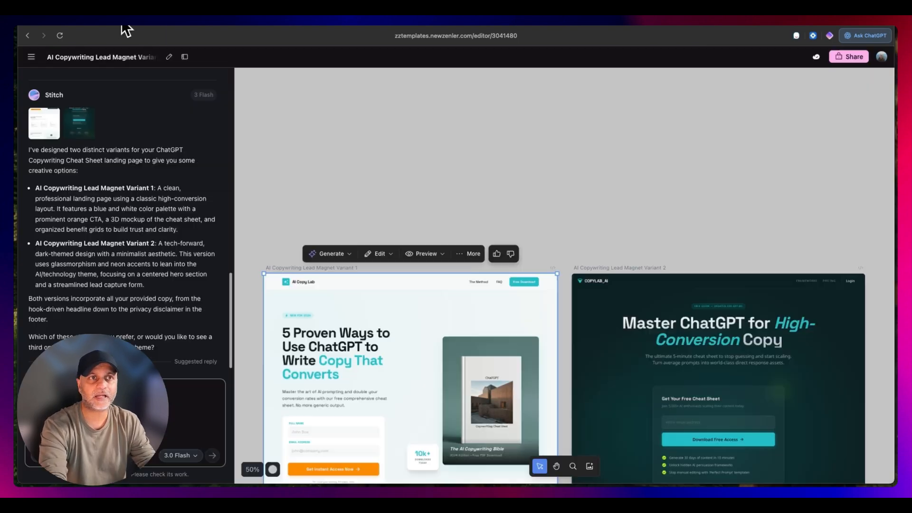
pyautogui.click(527, 210)
pyautogui.scroll(-3, 474, 169)
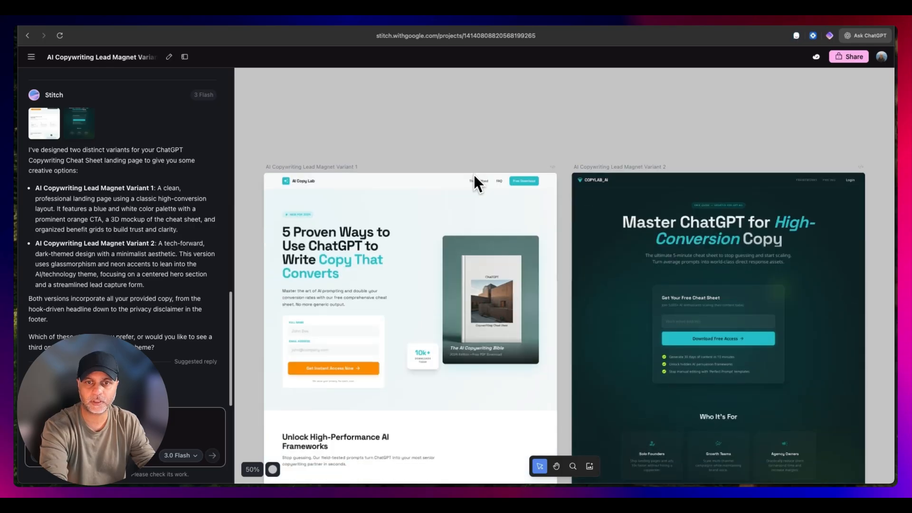
pyautogui.click(481, 332)
pyautogui.scroll(-2, 481, 333)
pyautogui.scroll(2, 481, 333)
pyautogui.scroll(-1, 481, 332)
pyautogui.scroll(-1, 346, 331)
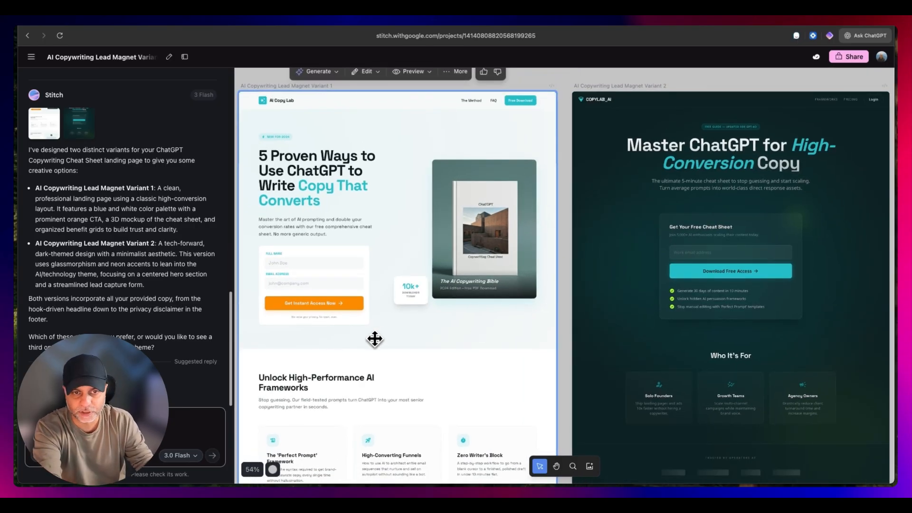
pyautogui.click(185, 57)
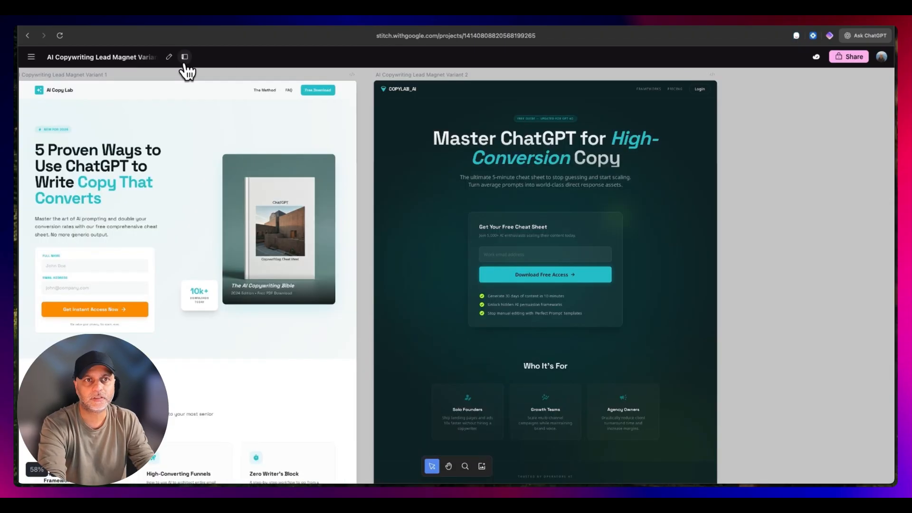
# - Select the AI Copywriting Lead Magnet Variant 1 screen on the canvas and set its preview size to 1280 x 1024
pyautogui.click(409, 119)
pyautogui.hscroll(-5, 382, 128)
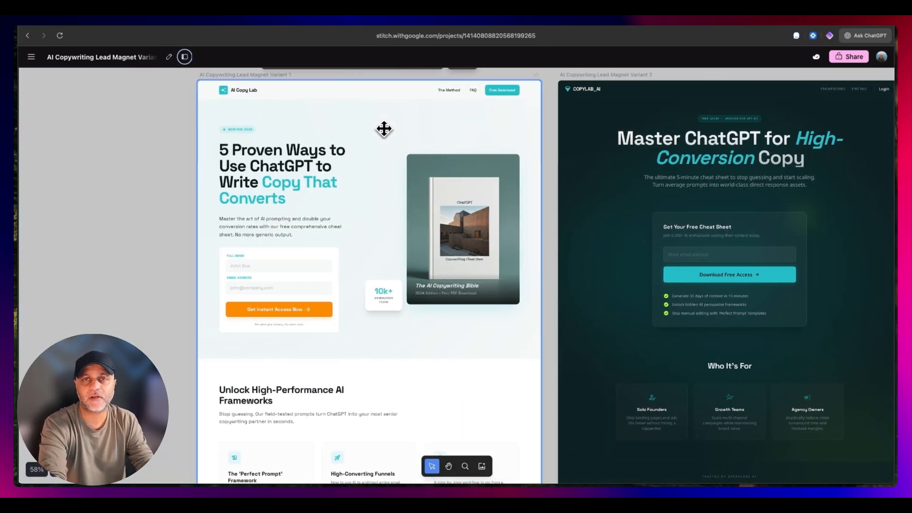
pyautogui.scroll(5, 407, 118)
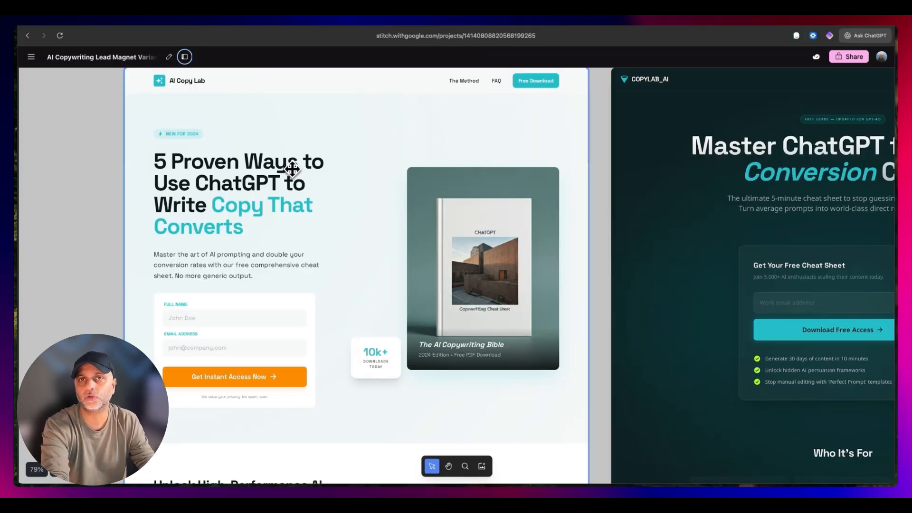
pyautogui.scroll(-5, 336, 159)
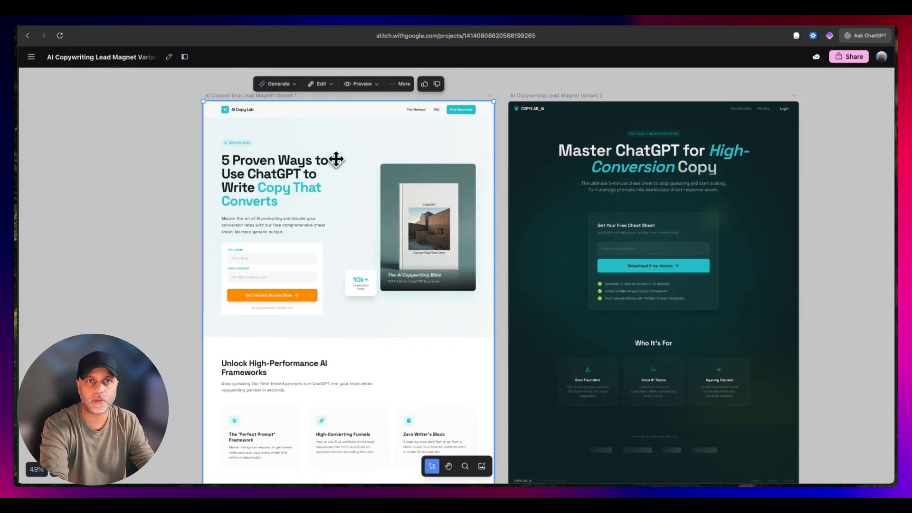
pyautogui.click(363, 82)
pyautogui.click(345, 186)
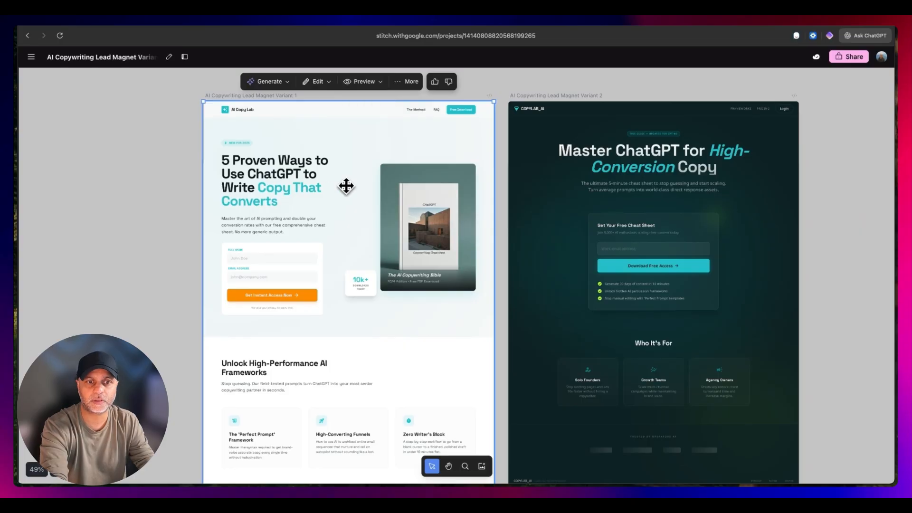
pyautogui.click(370, 81)
pyautogui.click(369, 129)
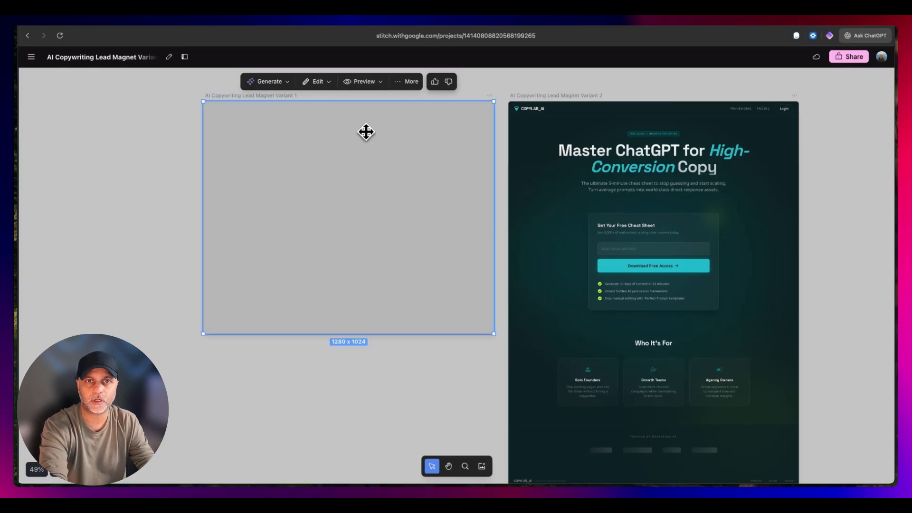
# - Stretch the Variant 1 frame to the full page length, about 1367 x 2937, and change its preview size again
pyautogui.moveTo(492, 333); pyautogui.dragTo(494, 470)
pyautogui.scroll(-6, 494, 164)
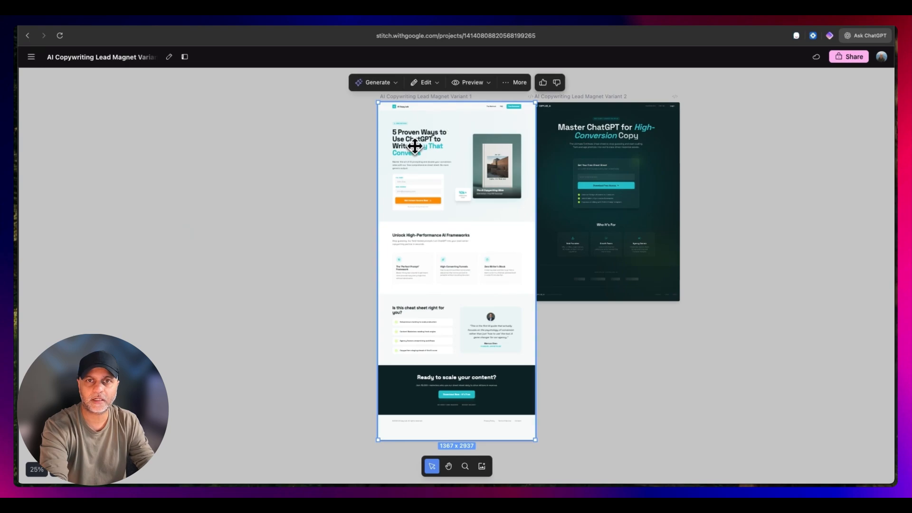
pyautogui.click(470, 85)
pyautogui.click(474, 131)
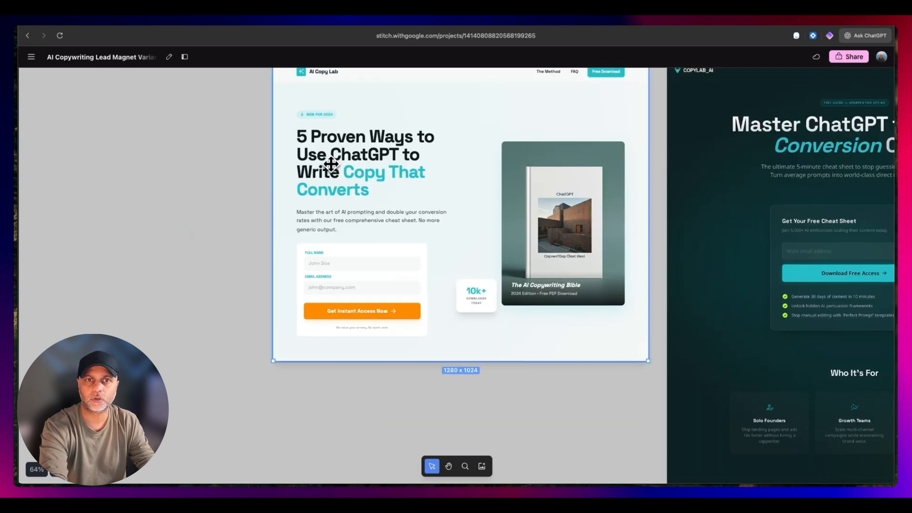
# - Examine the Variant 1 design section by section, from the hero and feature cards to the audience list, call to action and footer
pyautogui.scroll(4, 316, 153)
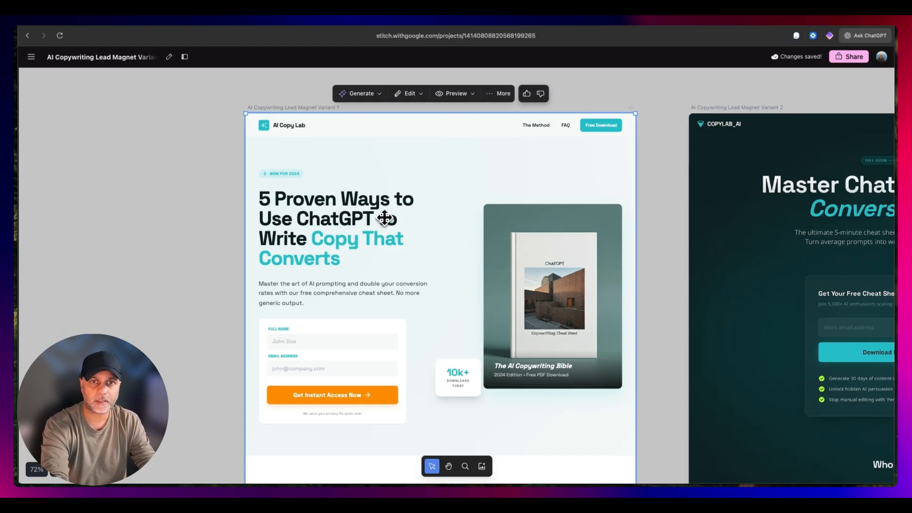
pyautogui.scroll(-4, 382, 218)
pyautogui.scroll(2, 375, 184)
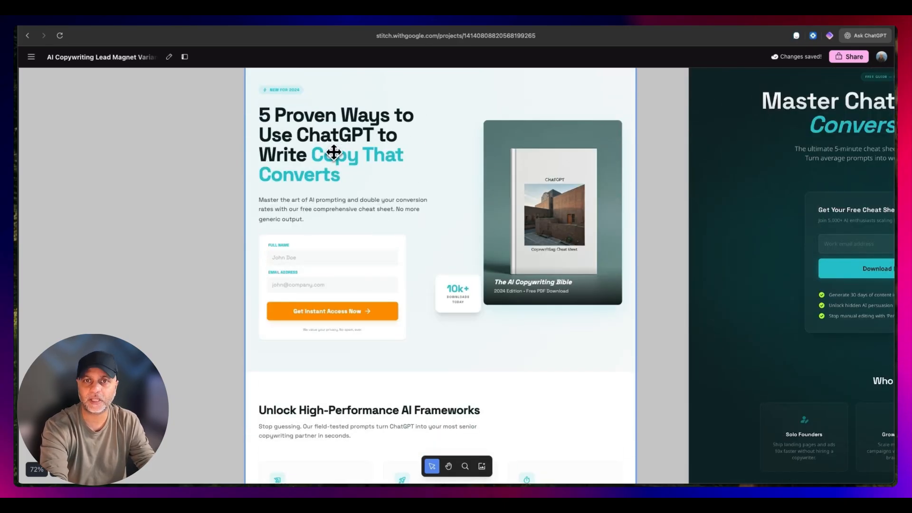
pyautogui.scroll(-5, 285, 203)
pyautogui.scroll(-2, 366, 173)
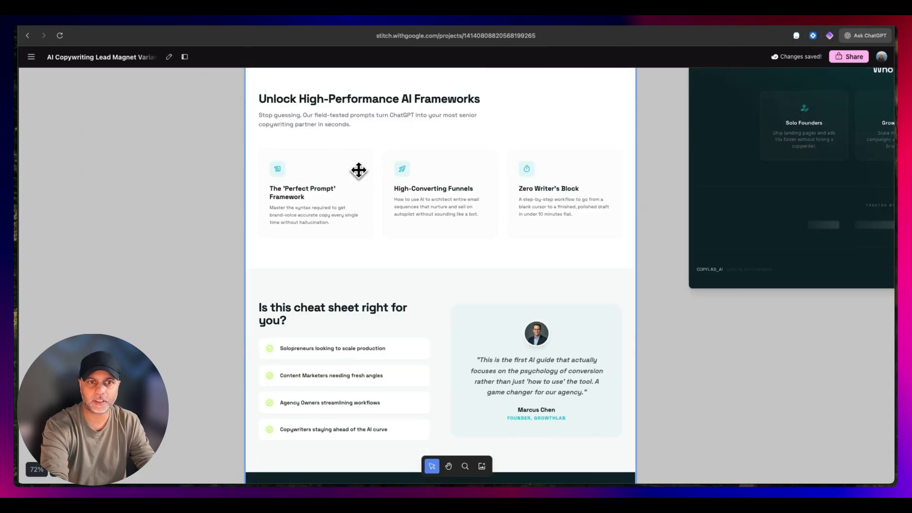
pyautogui.scroll(-2, 724, 220)
pyautogui.scroll(1, 387, 207)
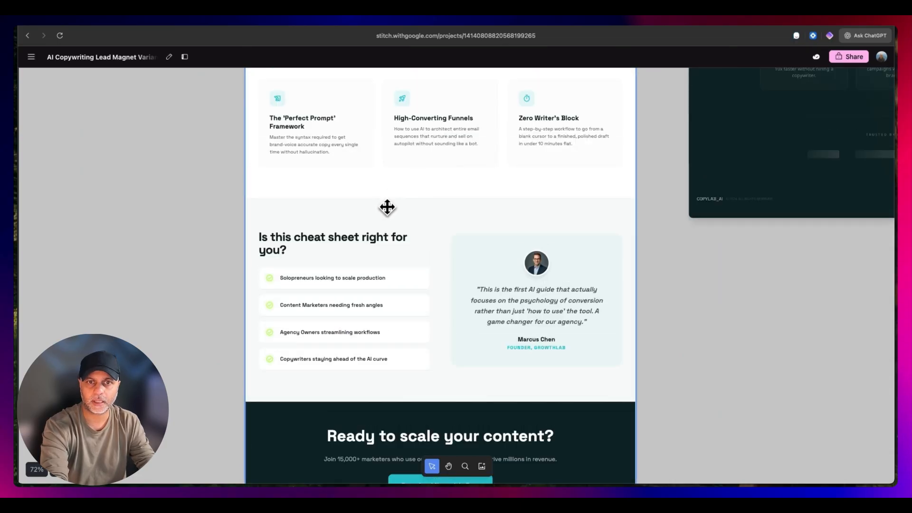
pyautogui.scroll(-6, 475, 347)
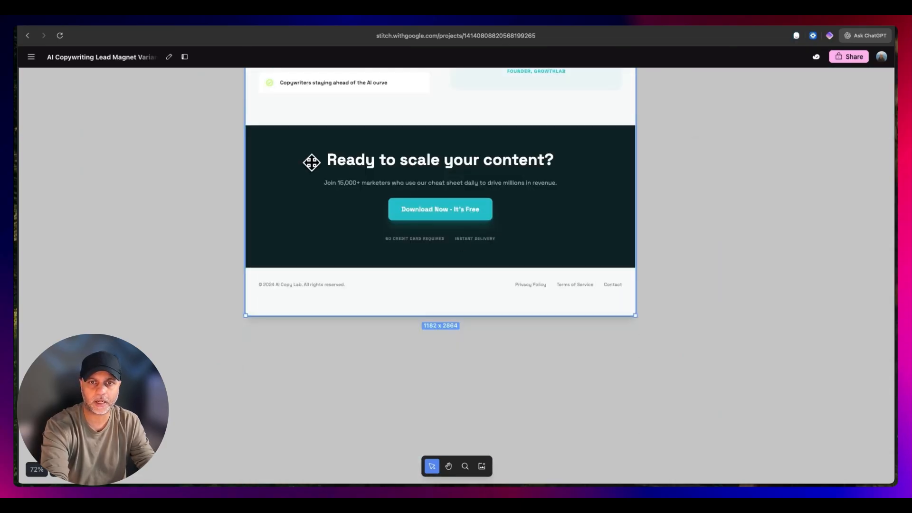
pyautogui.scroll(4, 385, 283)
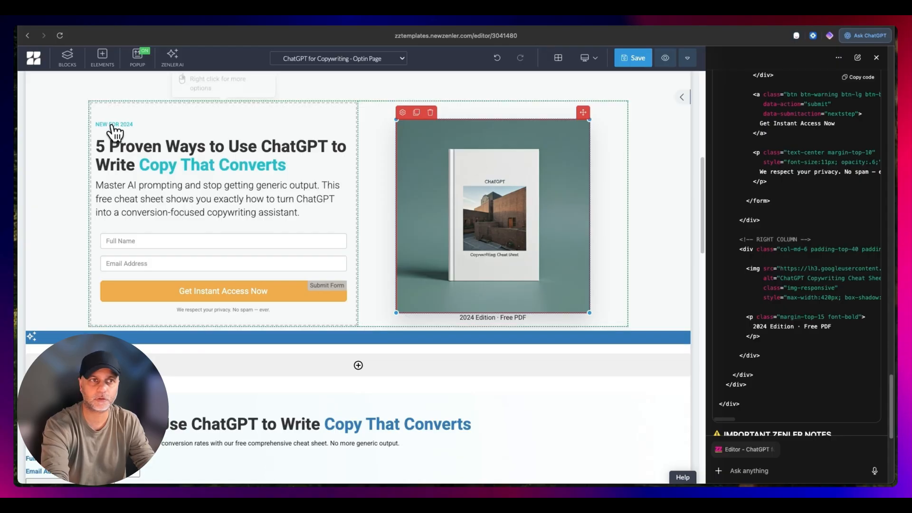
# - Switch to the Zenler page editor and delete the test hero blocks and the leftover empty block from the opt-in page
pyautogui.click(74, 98)
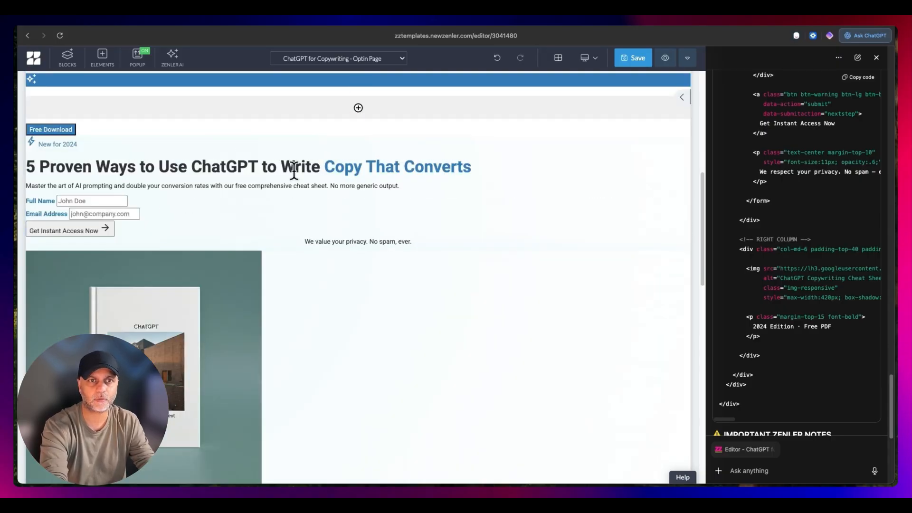
pyautogui.click(566, 171)
pyautogui.click(74, 152)
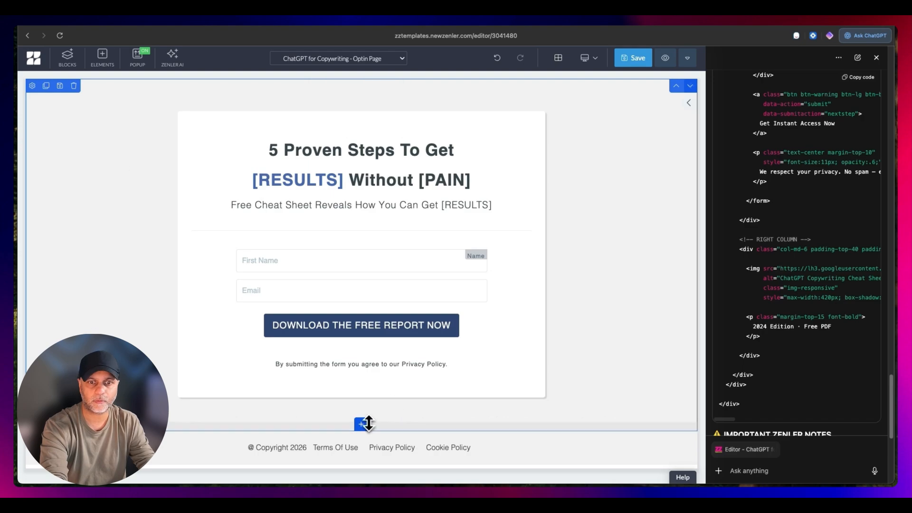
# - Search the block library for Header and add the header with logo, menu links and call-to-action button below the opt-in form block
pyautogui.click(368, 422)
pyautogui.scroll(-3, 101, 228)
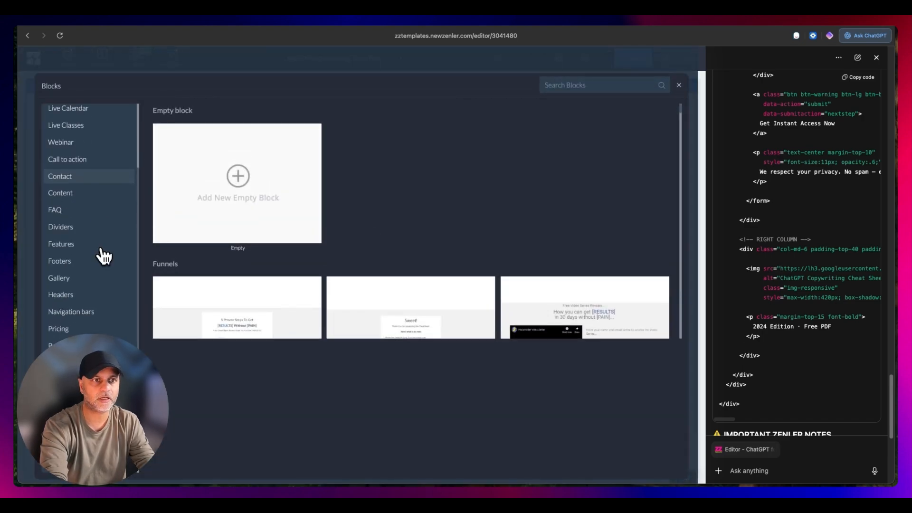
pyautogui.scroll(3, 100, 190)
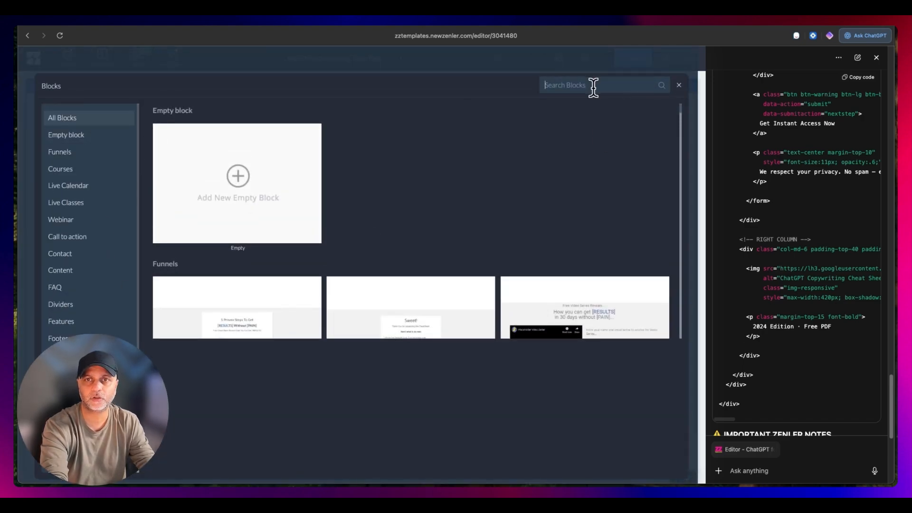
pyautogui.write('Header')
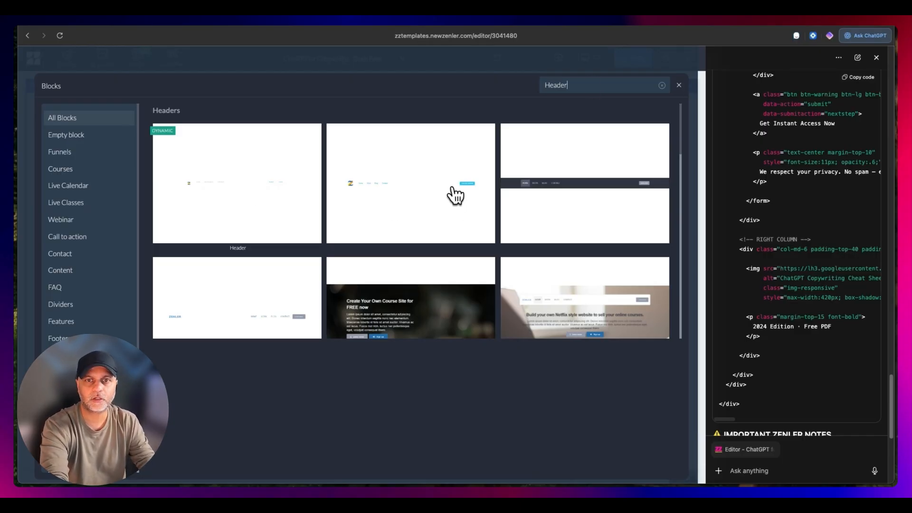
pyautogui.click(413, 214)
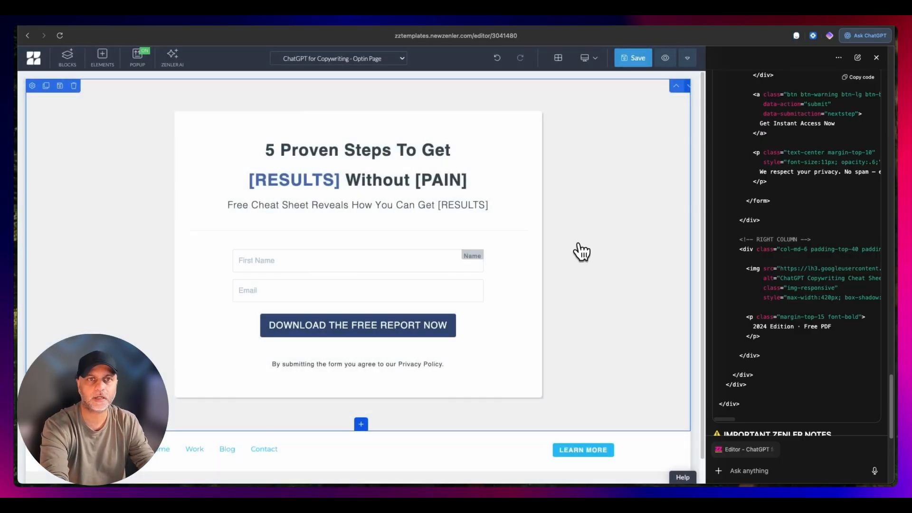
# - Delete the original opt-in form block above the new header
pyautogui.scroll(-1, 472, 453)
pyautogui.scroll(1, 130, 188)
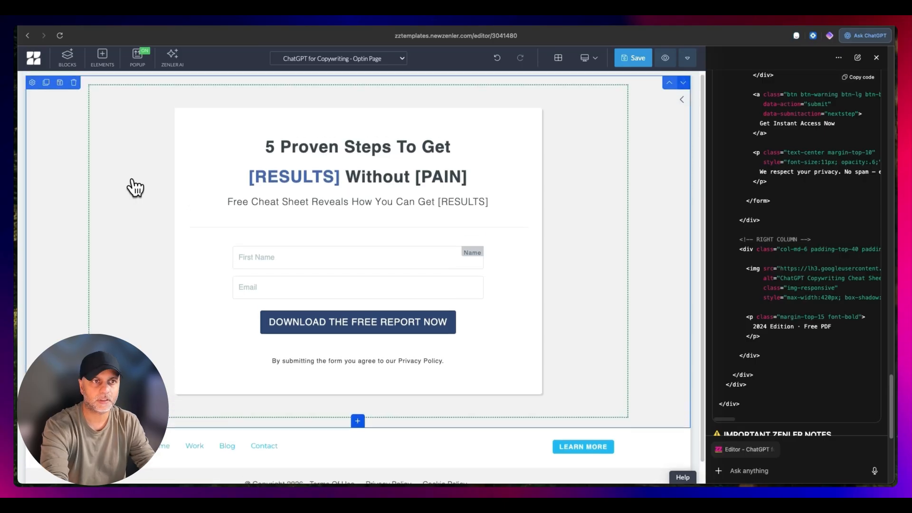
pyautogui.click(75, 88)
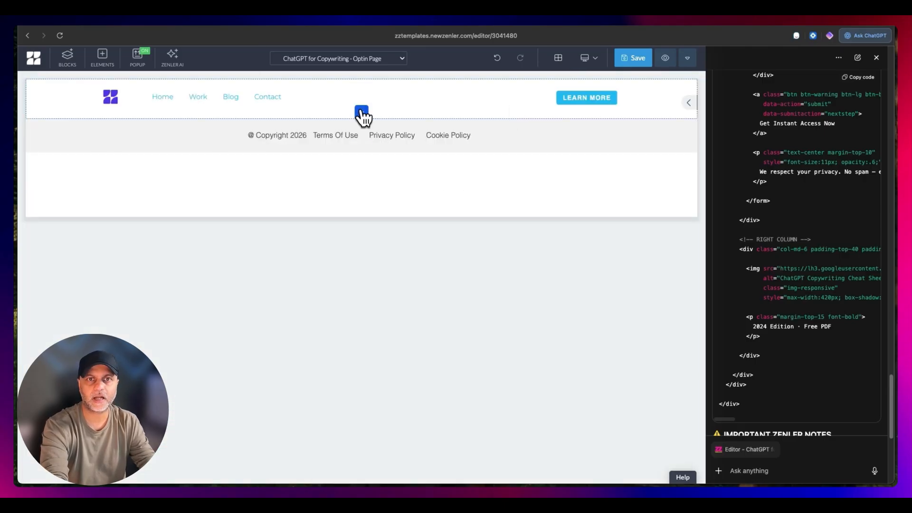
# - Add an empty block below the header and duplicate it three times as placeholders for the page sections
pyautogui.click(360, 113)
pyautogui.click(265, 186)
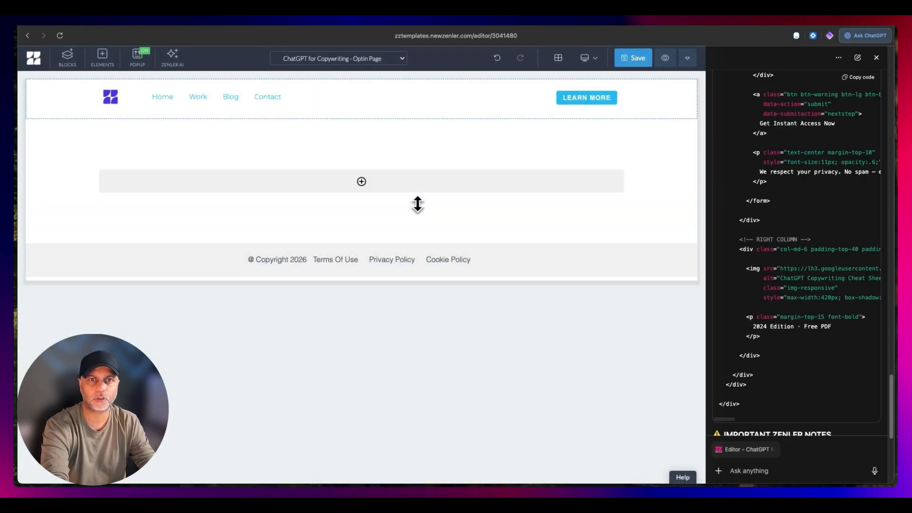
pyautogui.click(46, 126)
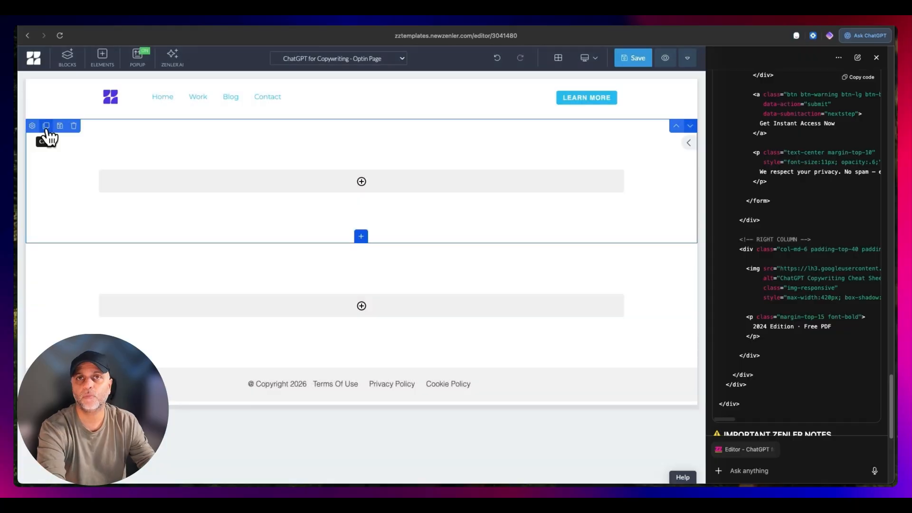
pyautogui.click(47, 126)
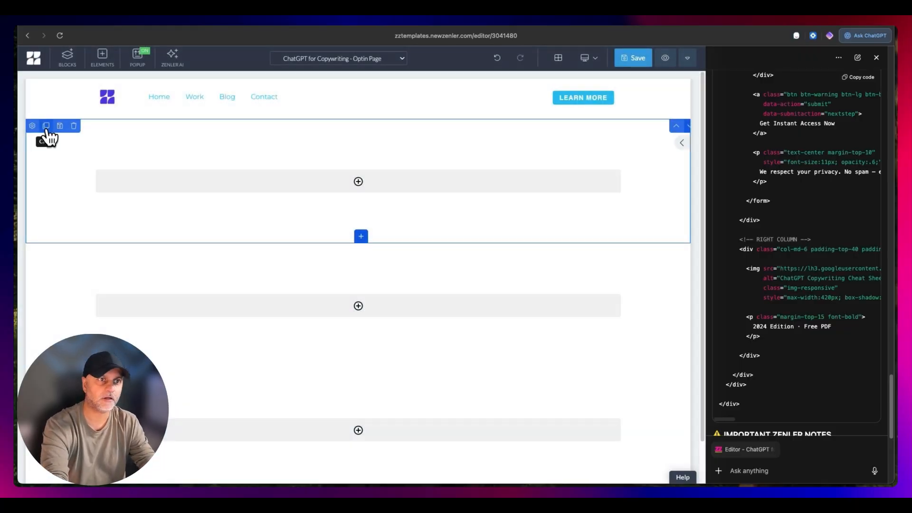
pyautogui.click(46, 127)
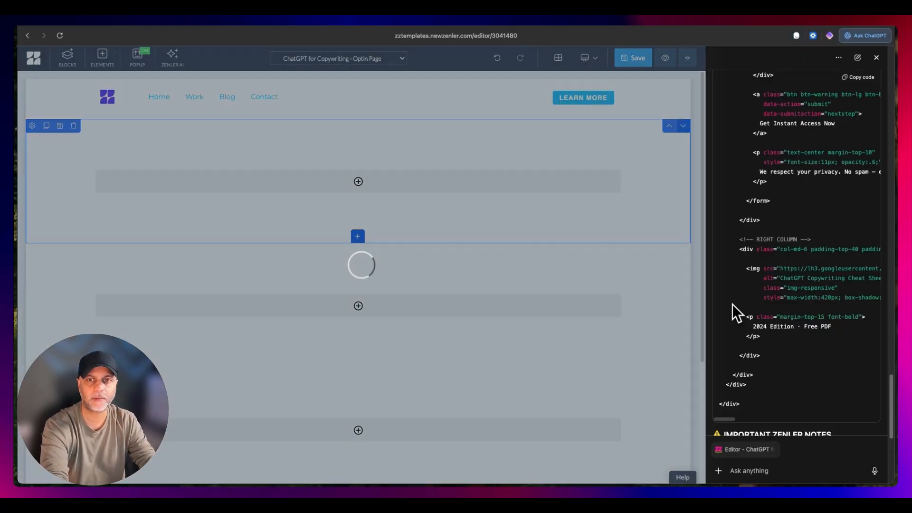
pyautogui.scroll(-4, 576, 478)
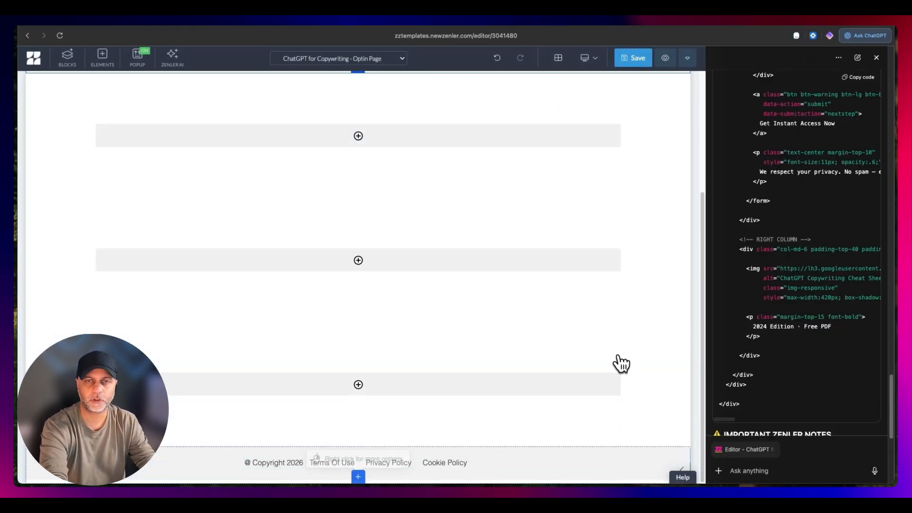
# - Following the Stitch hero layout, add a two-column row to the first empty block and upload the book cover image without cropping
pyautogui.click(211, 27)
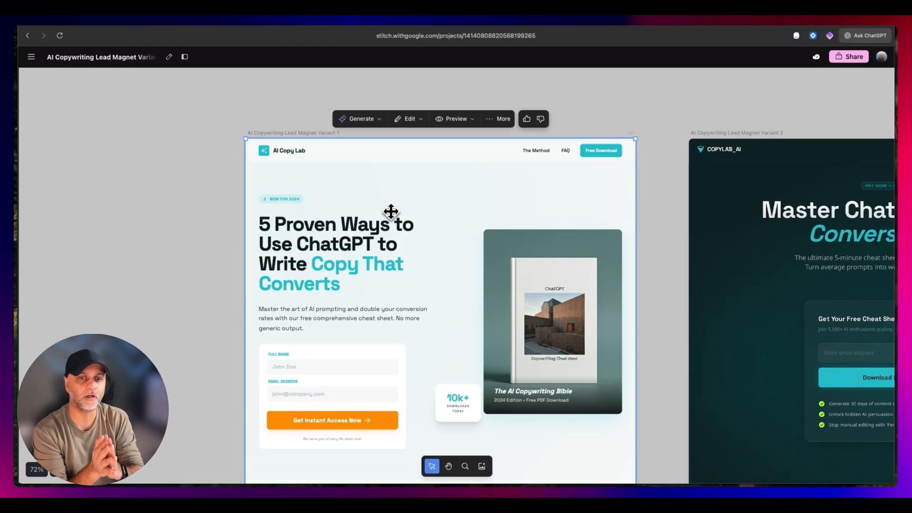
pyautogui.click(212, 27)
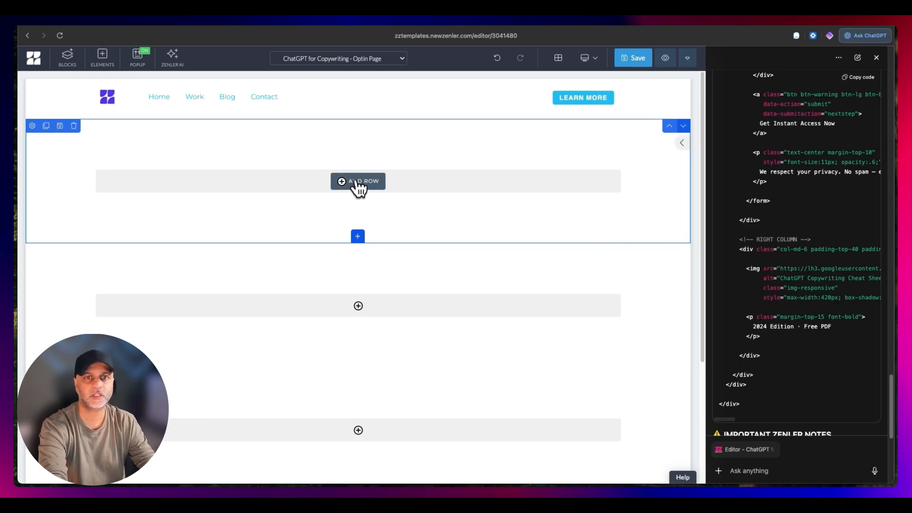
pyautogui.click(376, 188)
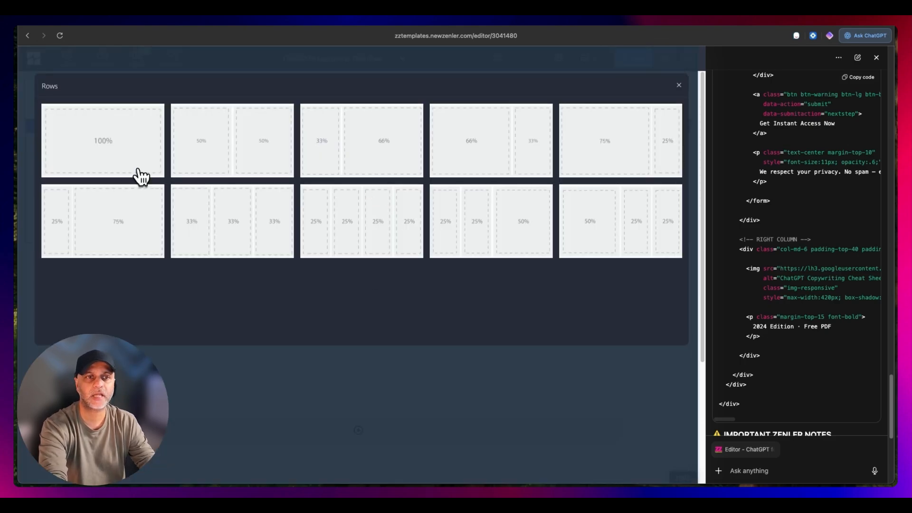
pyautogui.click(138, 174)
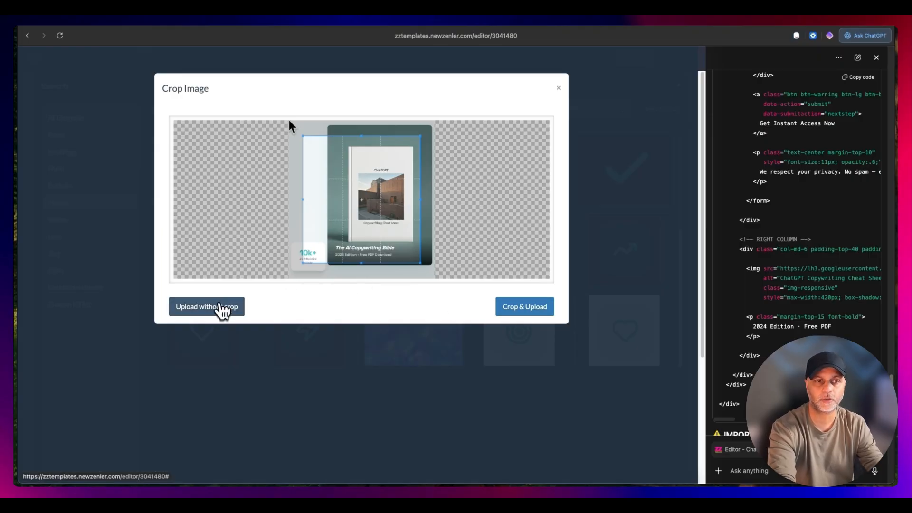
pyautogui.click(223, 308)
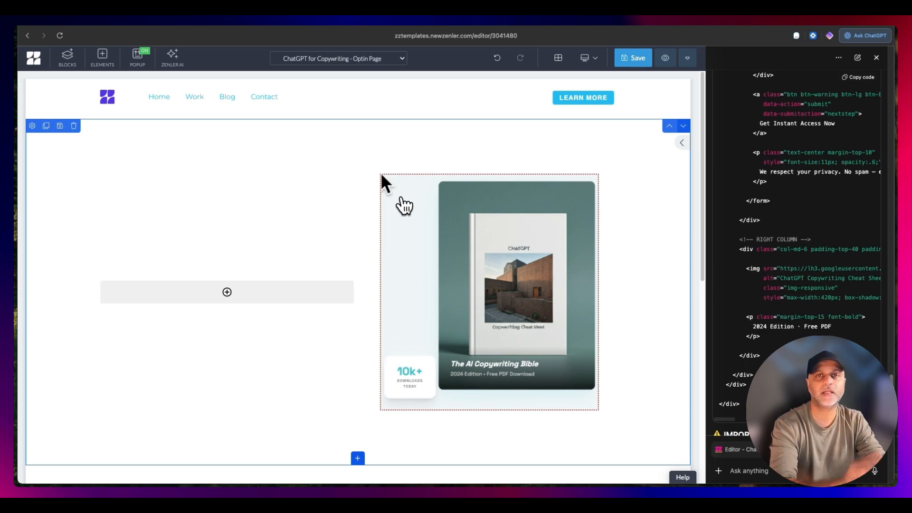
# - Add an H1 heading beside the book image and replace its text with "5 Proven Ways to Use ChatGPT to Write Copy That Converts"
pyautogui.click(227, 291)
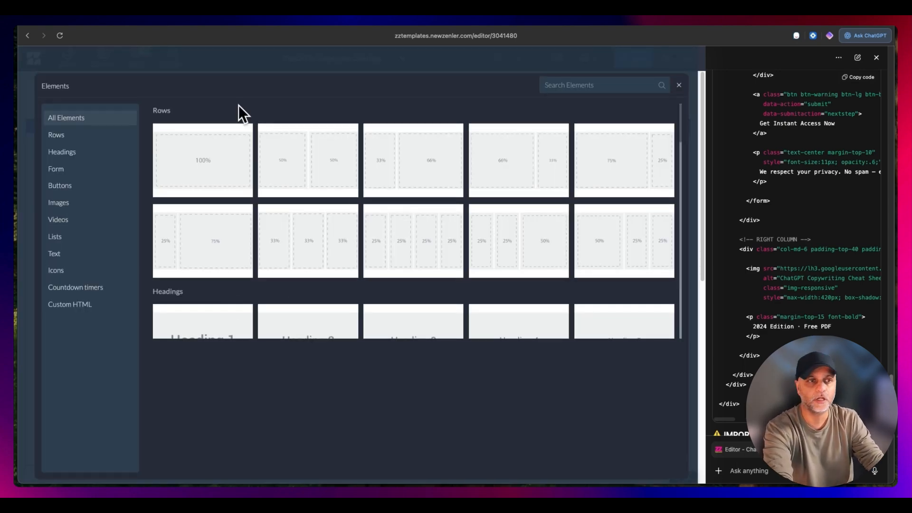
pyautogui.click(93, 153)
pyautogui.click(236, 142)
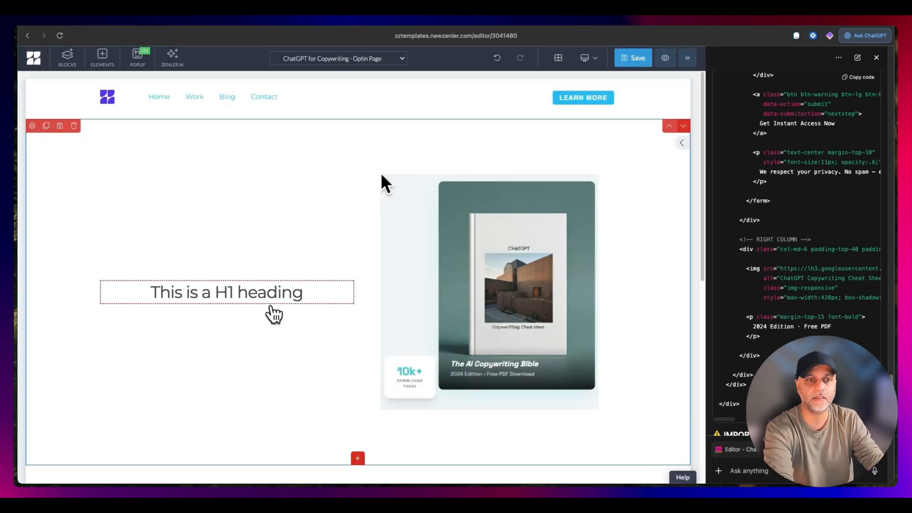
pyautogui.tripleClick(272, 294)
pyautogui.write('5 Proven Ways to Use ChatGPT to Write Copy That Converts')
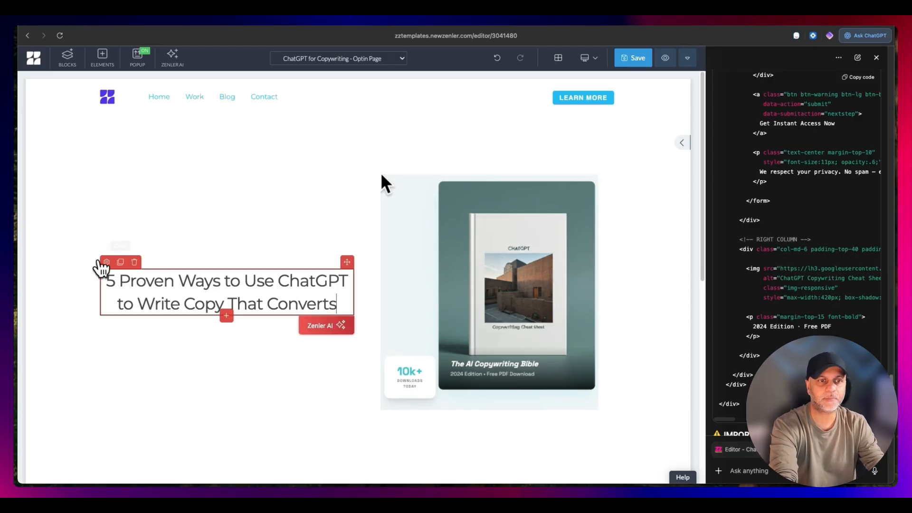
# - Left-align the hero heading, set its letter spacing to 0 and change its text color to black
pyautogui.click(107, 262)
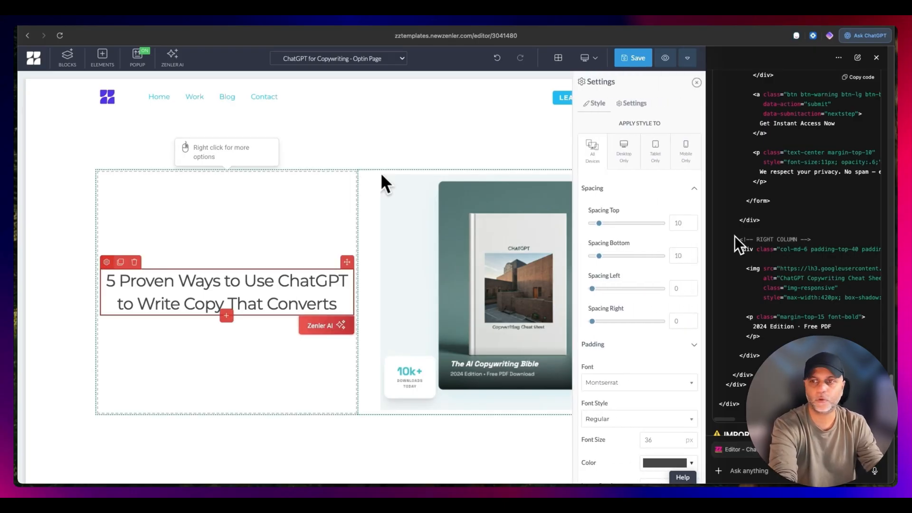
pyautogui.click(877, 58)
pyautogui.scroll(-3, 824, 321)
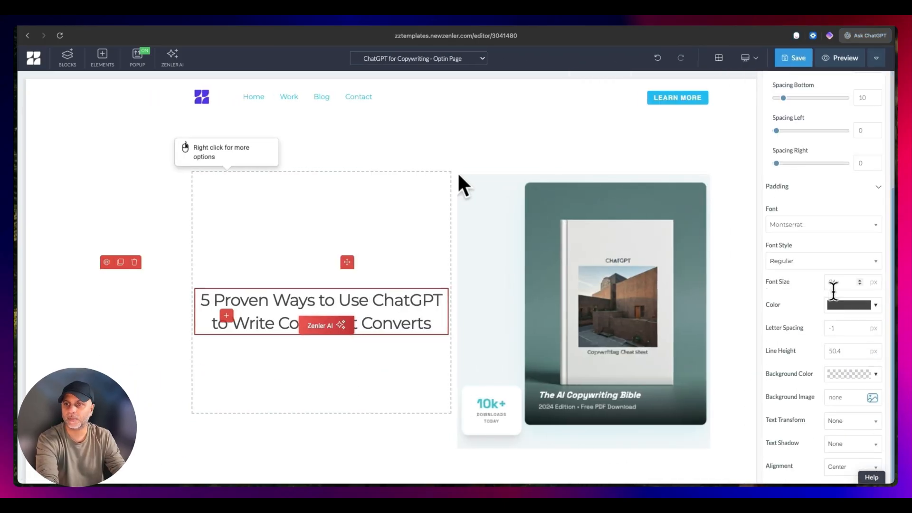
pyautogui.click(842, 447)
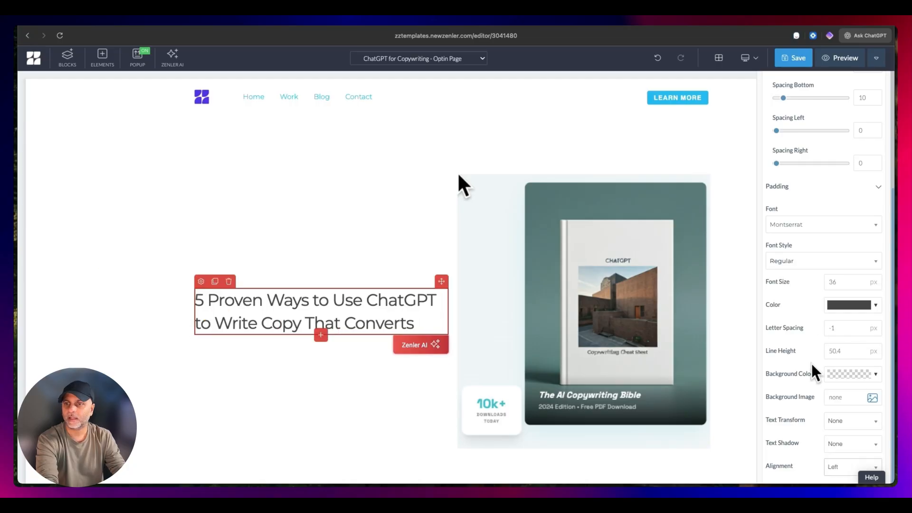
pyautogui.write('0')
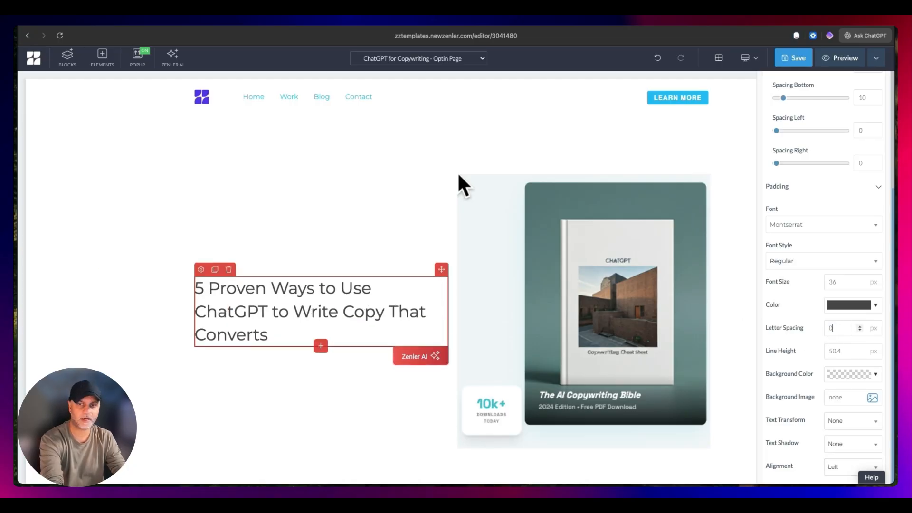
pyautogui.click(849, 305)
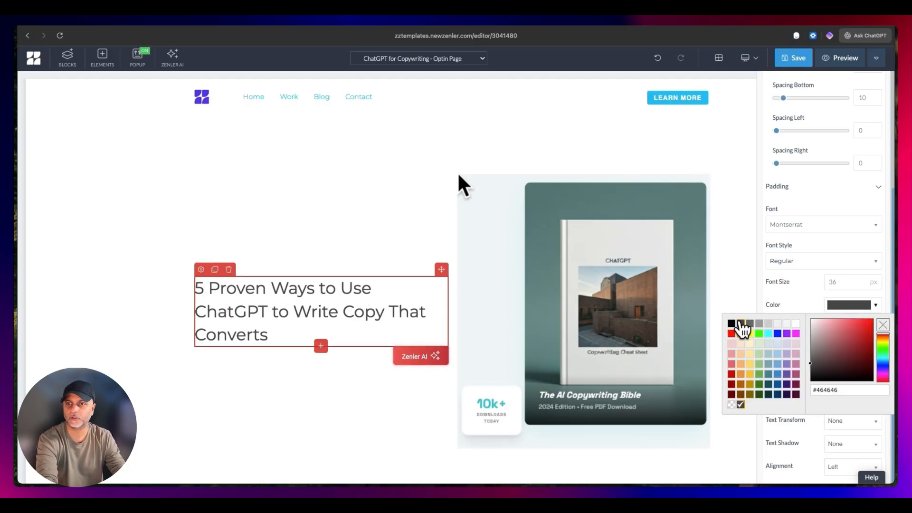
pyautogui.click(736, 321)
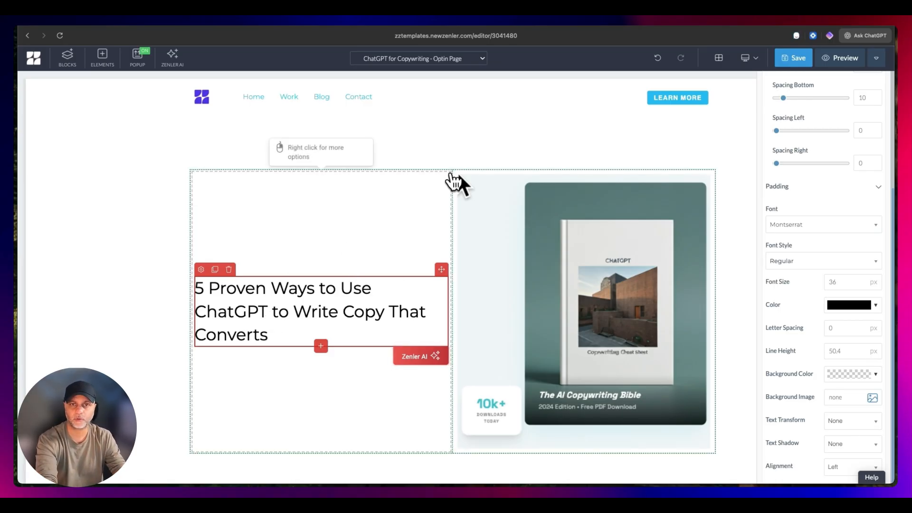
# - Set the vertical alignment of the two-column hero row to Top
pyautogui.click(454, 179)
pyautogui.scroll(-3, 798, 394)
pyautogui.click(877, 399)
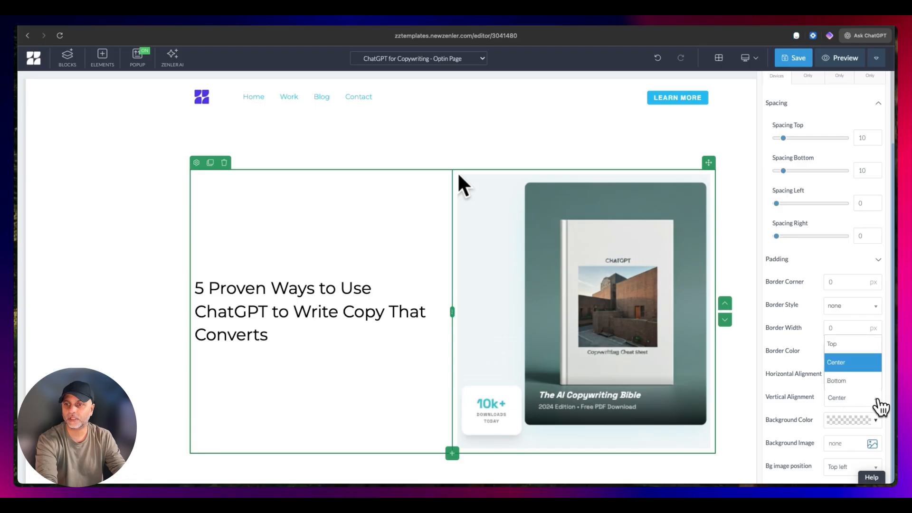
pyautogui.click(837, 343)
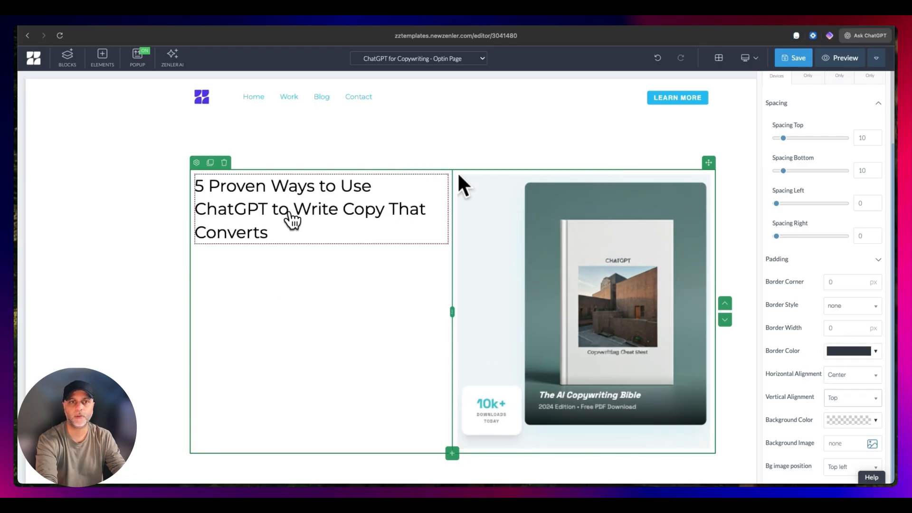
# - Make the words "Copy That Converts" in the hero heading bold and color them teal green
pyautogui.click(292, 220)
pyautogui.moveTo(342, 209); pyautogui.dragTo(357, 228)
pyautogui.hotkey('ctrl', 'b')
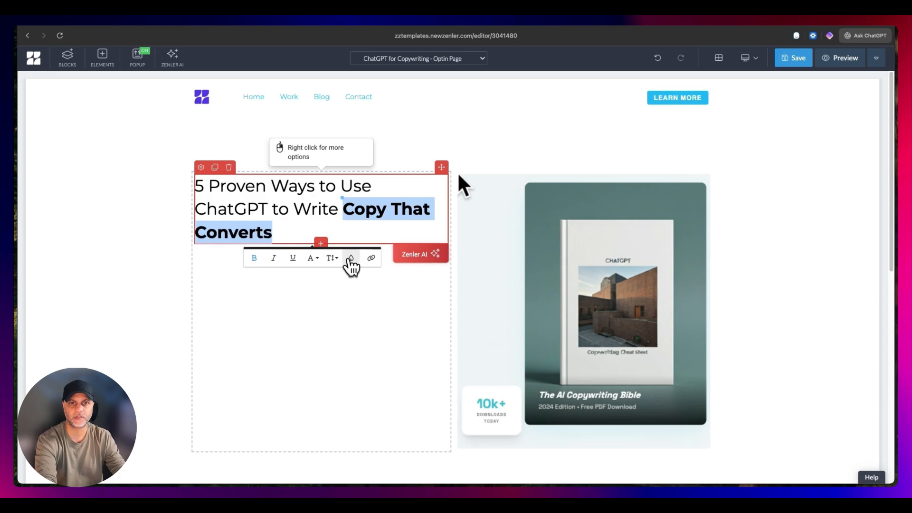
pyautogui.click(351, 258)
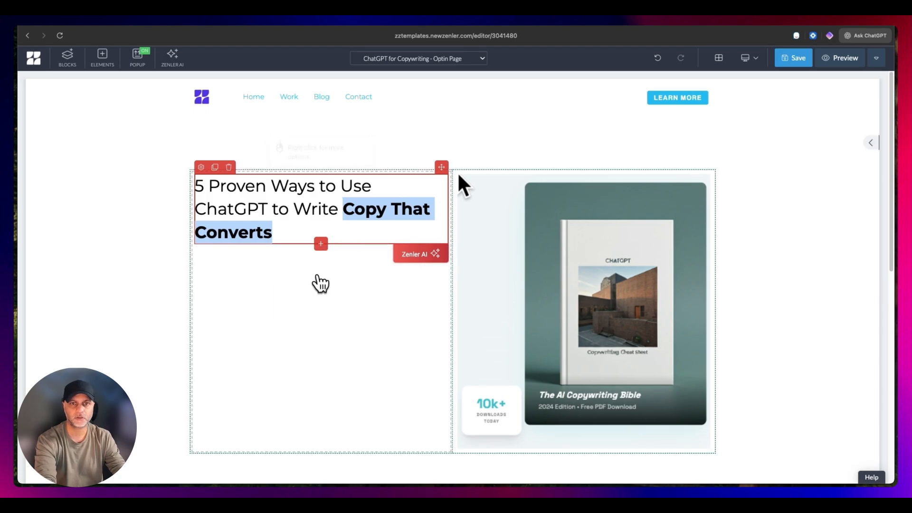
pyautogui.click(354, 229)
# - Change the hero block's background color to a light grey-blue
pyautogui.click(72, 194)
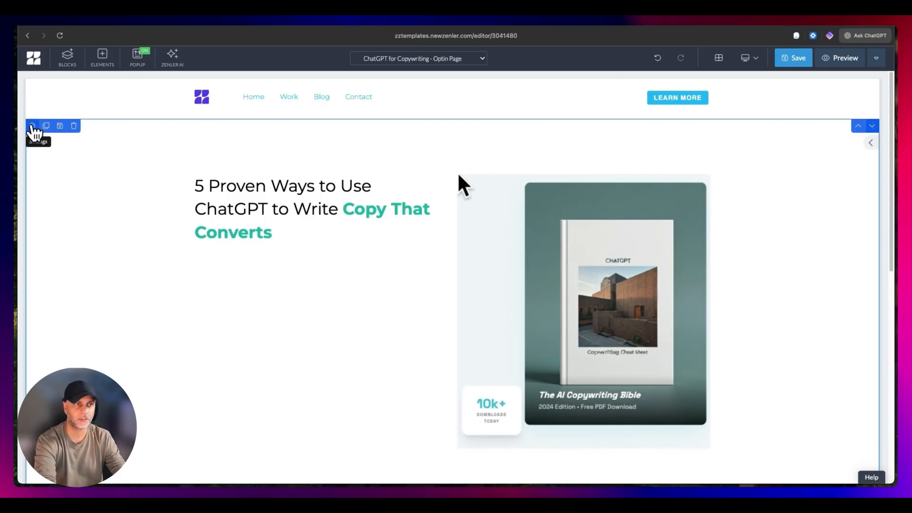
pyautogui.click(32, 126)
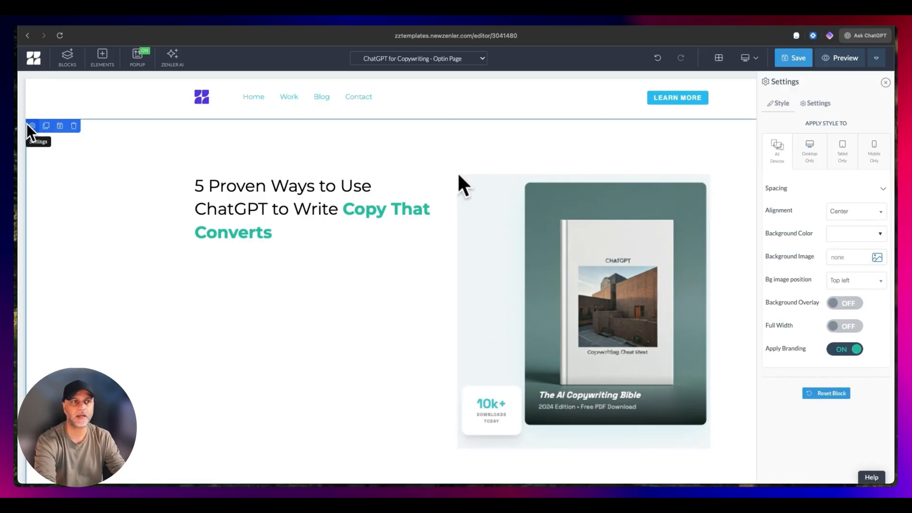
pyautogui.click(877, 243)
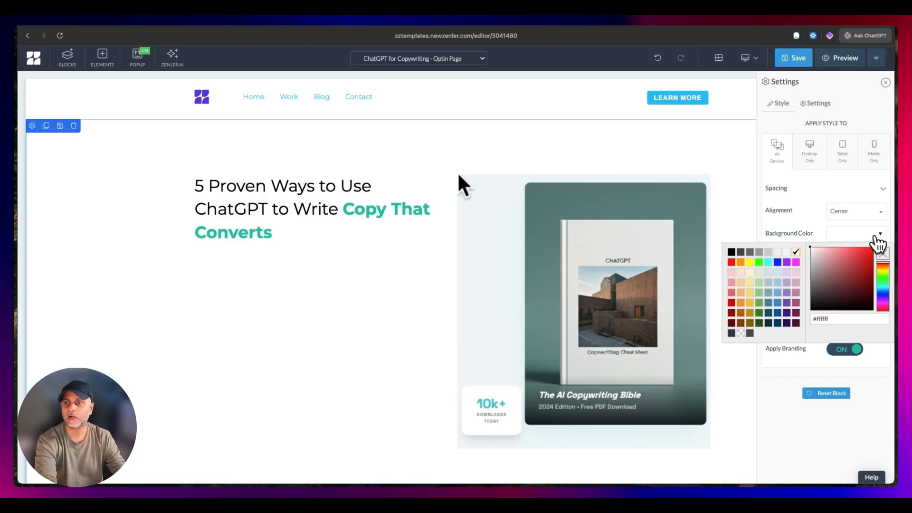
pyautogui.click(775, 278)
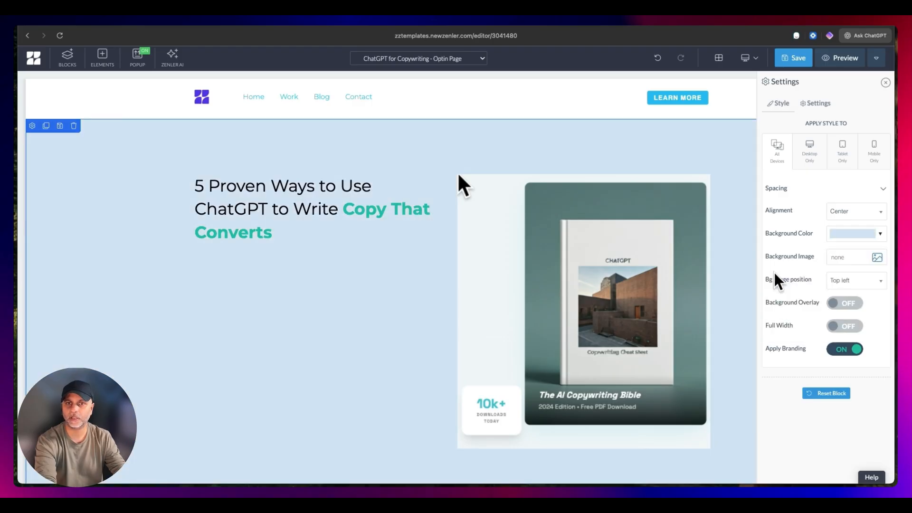
pyautogui.click(478, 235)
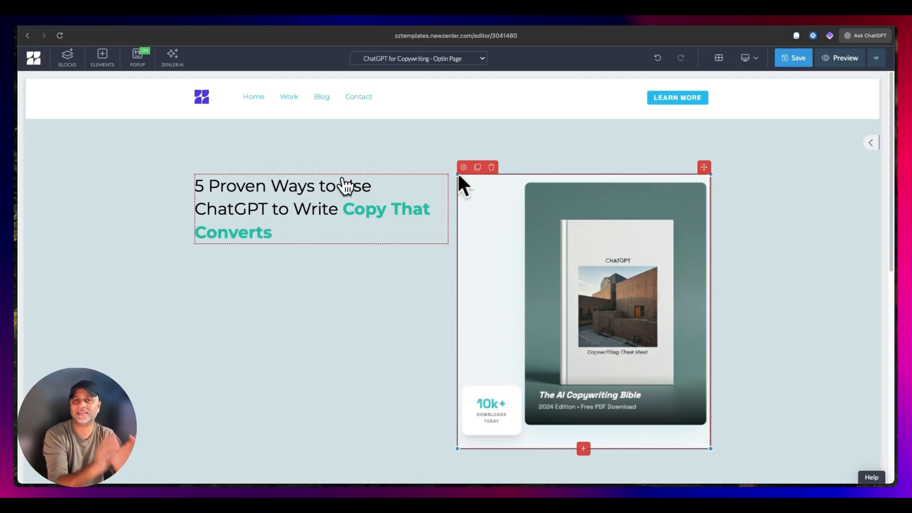
# - Add a paragraph text element directly below the hero heading
pyautogui.click(366, 204)
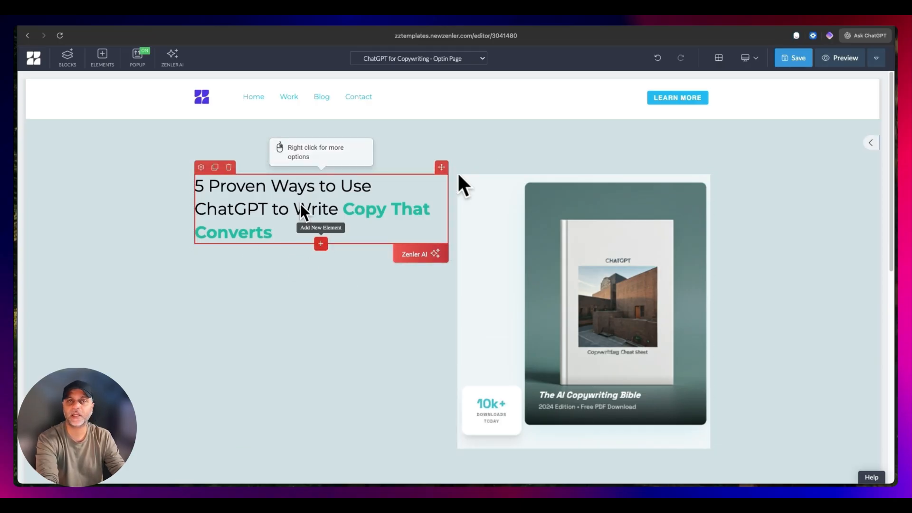
pyautogui.click(320, 244)
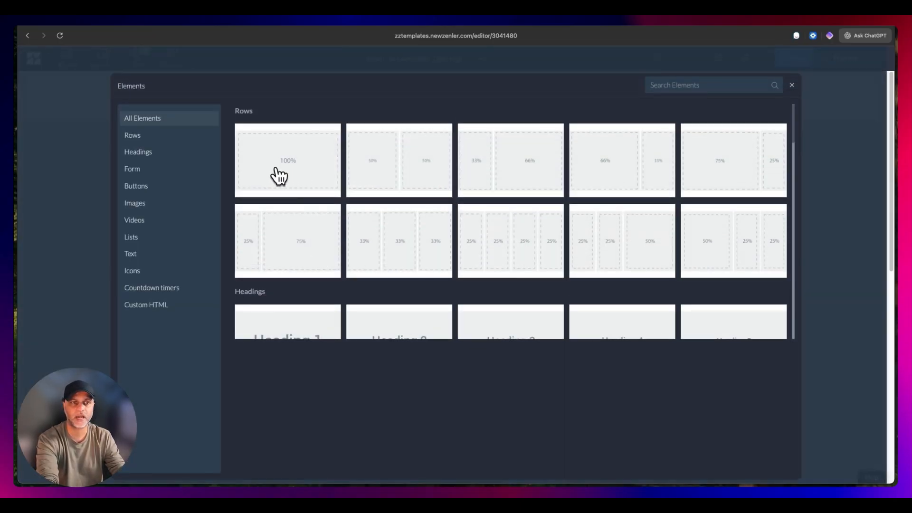
pyautogui.click(137, 253)
pyautogui.click(313, 166)
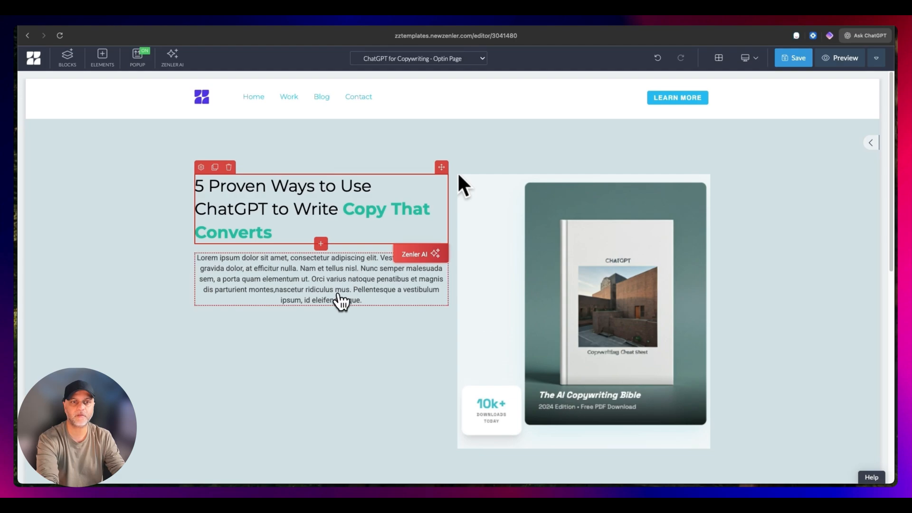
# - Left-align the paragraph and replace it with "Master the art of AI prompting and double your conversion rates with our free comprehensive cheat sheet. No more generic output."
pyautogui.click(342, 299)
pyautogui.click(201, 246)
pyautogui.scroll(-3, 829, 370)
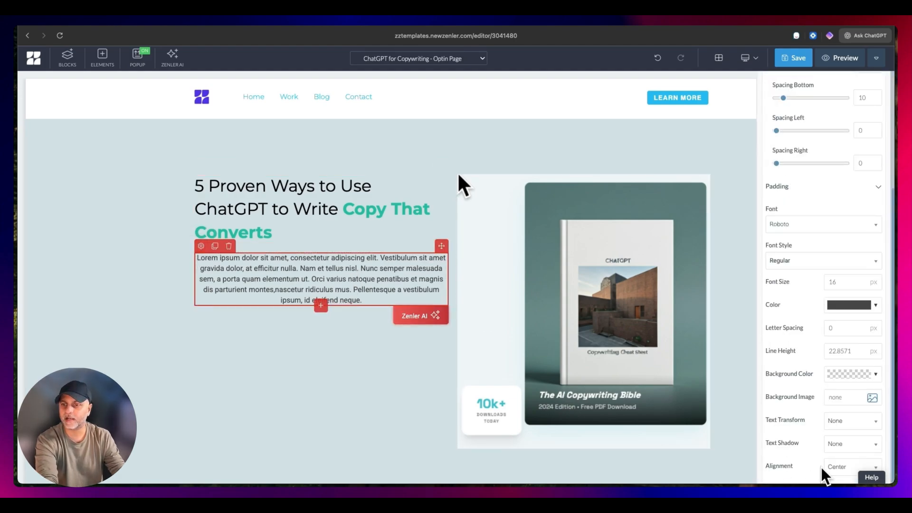
pyautogui.click(850, 467)
pyautogui.click(838, 393)
pyautogui.click(275, 271)
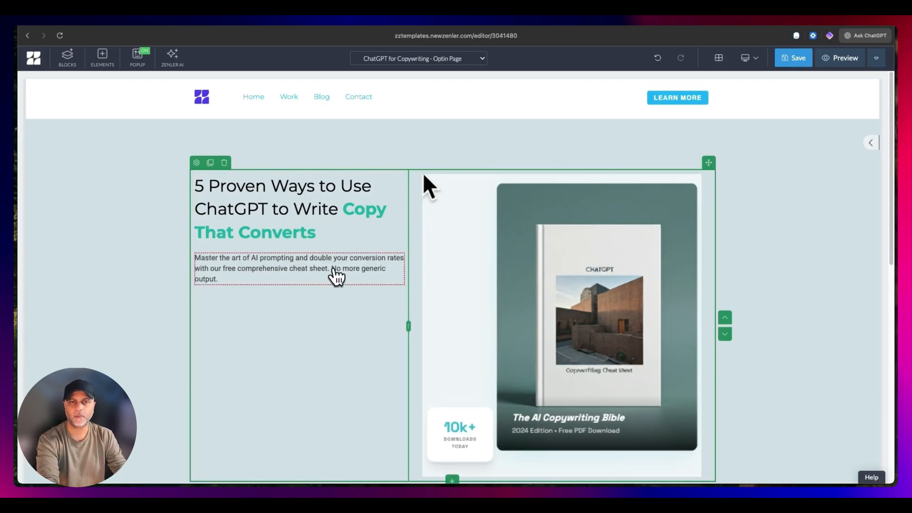
# - Style the hero paragraph in Montserrat Medium, size 17 px, with black text
pyautogui.click(314, 269)
pyautogui.click(201, 246)
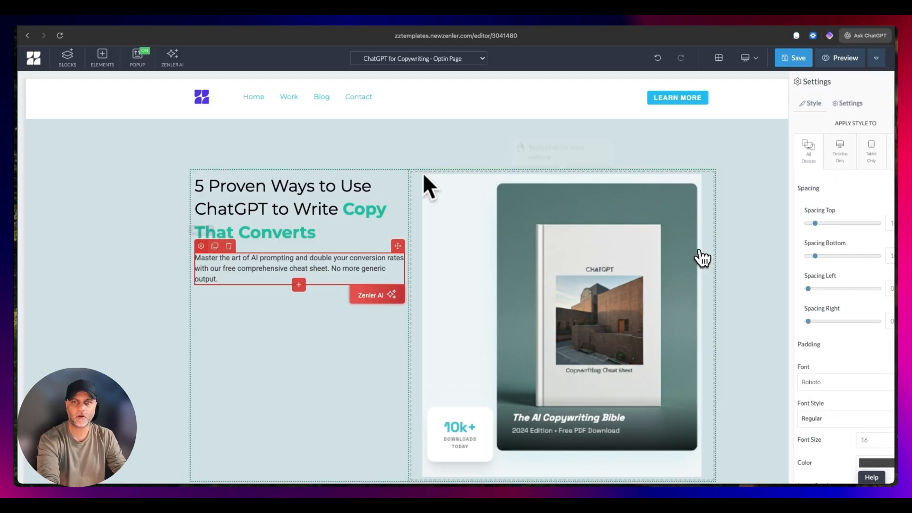
pyautogui.click(806, 382)
pyautogui.write('mont')
pyautogui.click(802, 310)
pyautogui.scroll(-3, 804, 320)
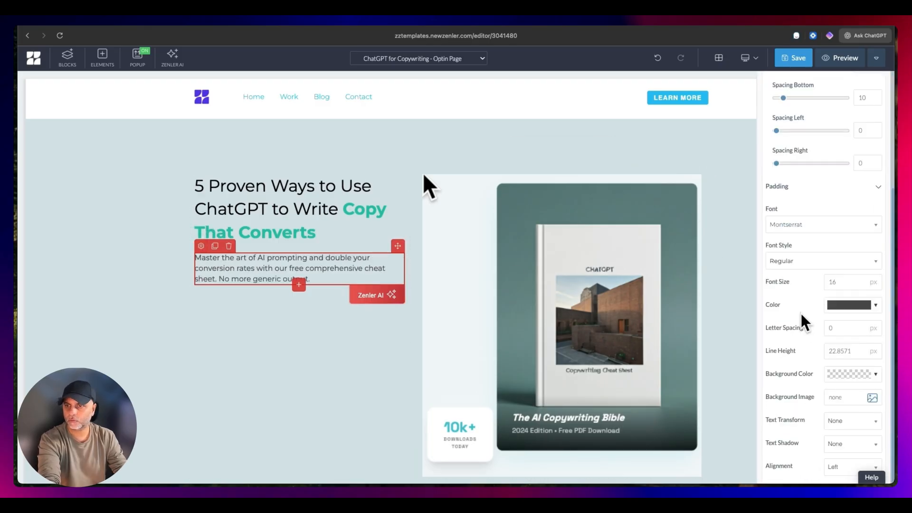
pyautogui.click(879, 311)
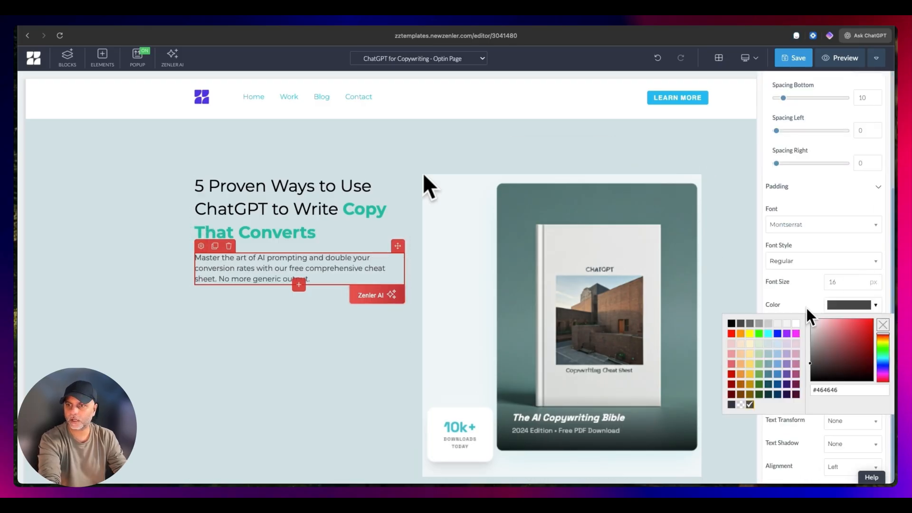
pyautogui.click(732, 327)
pyautogui.click(860, 280)
pyautogui.click(823, 260)
pyautogui.click(815, 361)
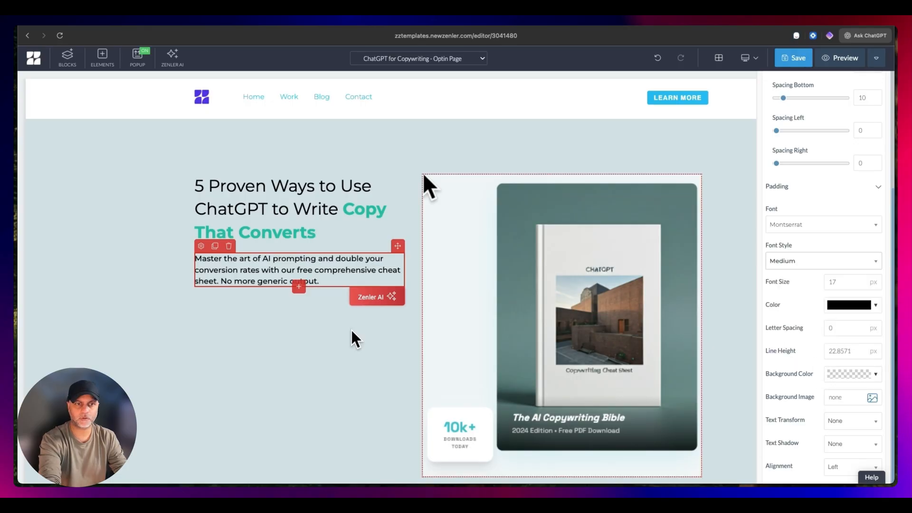
# - Set the hero paragraph's top spacing to 25
pyautogui.click(201, 246)
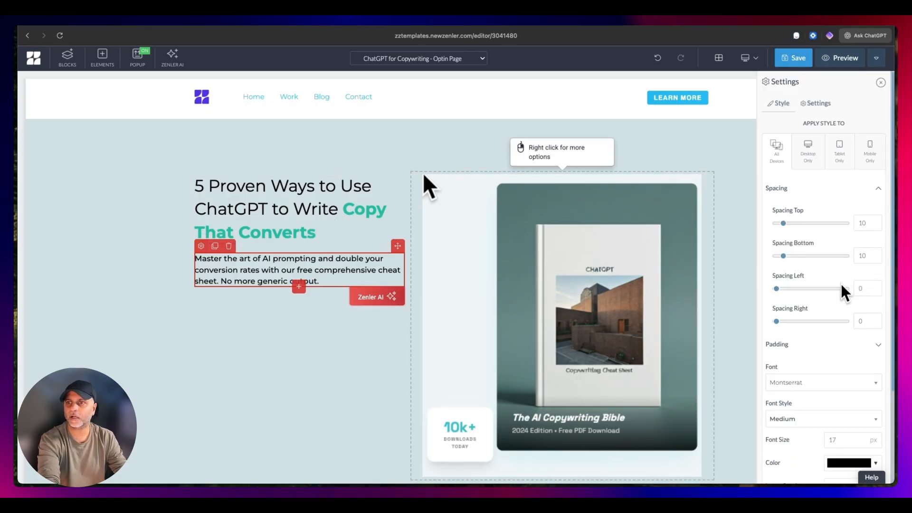
pyautogui.doubleClick(868, 221)
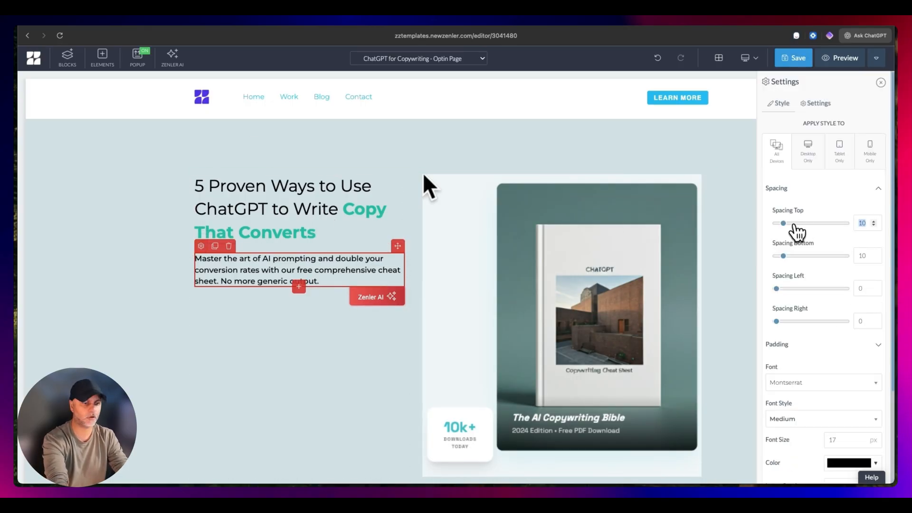
pyautogui.write('25')
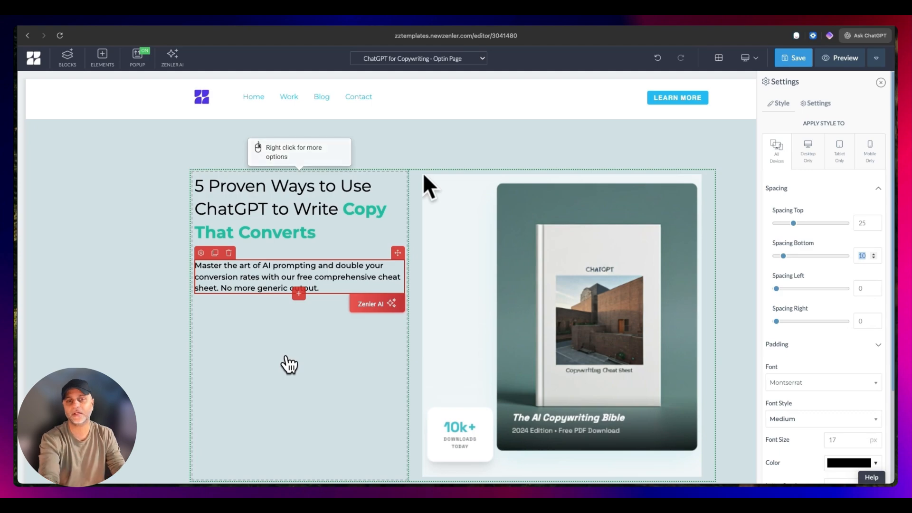
# - Add a form with name, email and submit elements below the hero paragraph and open the form's general settings
pyautogui.click(299, 294)
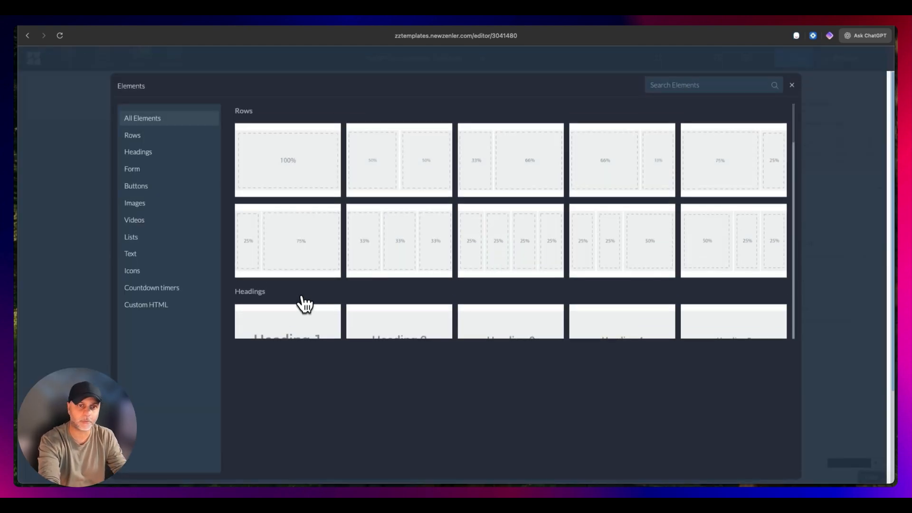
pyautogui.click(138, 171)
pyautogui.click(307, 141)
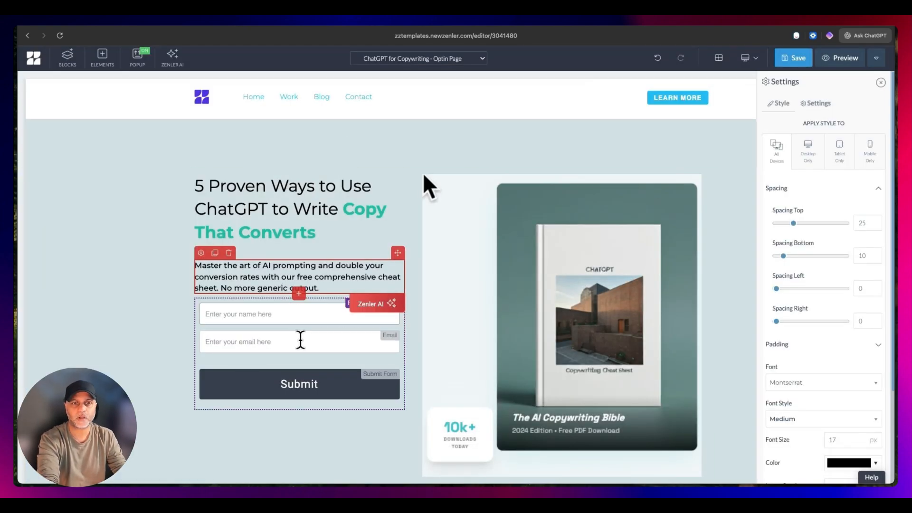
pyautogui.click(289, 373)
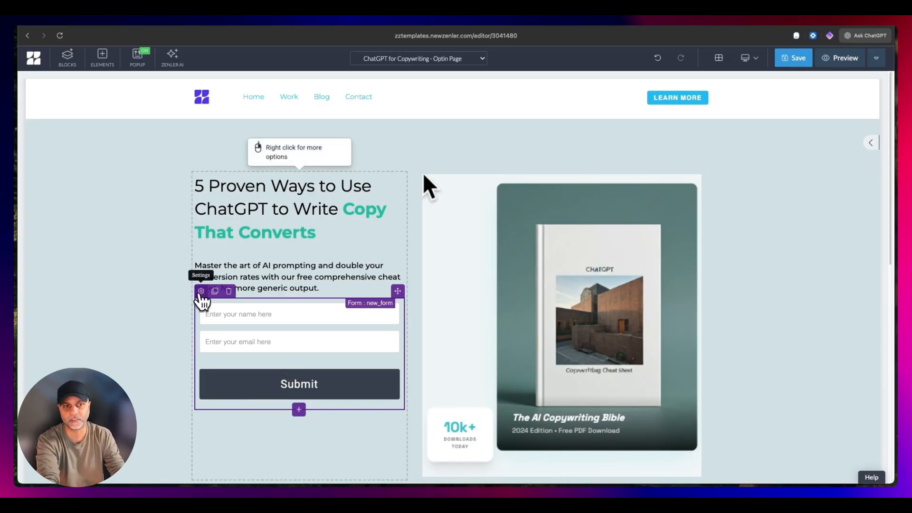
pyautogui.click(201, 291)
pyautogui.click(819, 106)
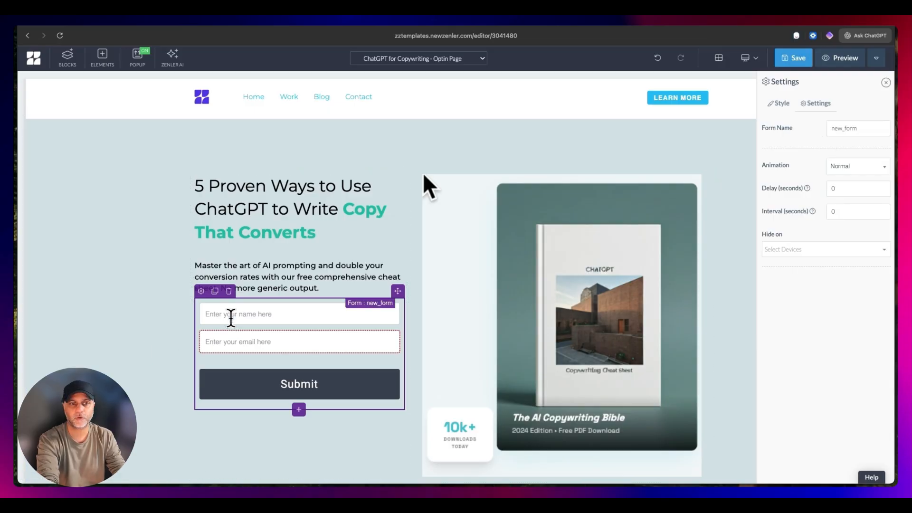
# - Change the placeholder text of the form's name field to "First Name"
pyautogui.click(216, 314)
pyautogui.click(206, 296)
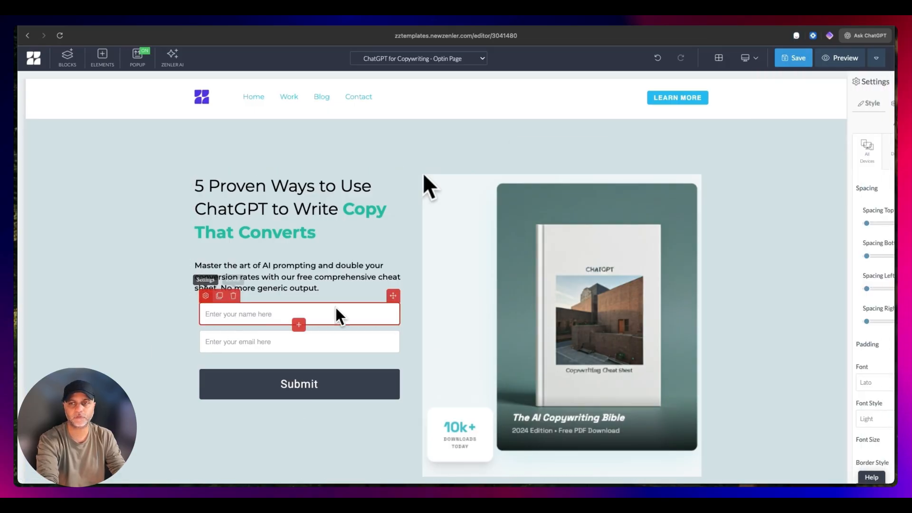
pyautogui.click(817, 104)
pyautogui.tripleClick(874, 129)
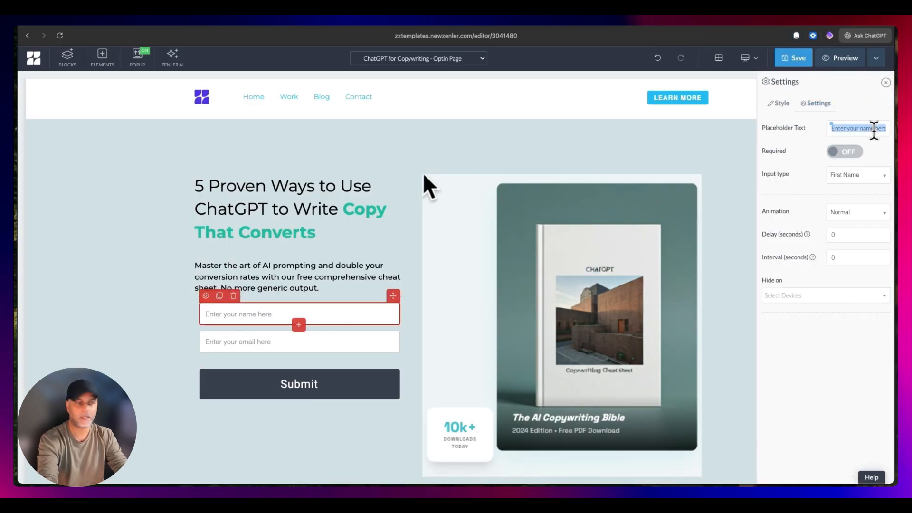
pyautogui.write('First Name')
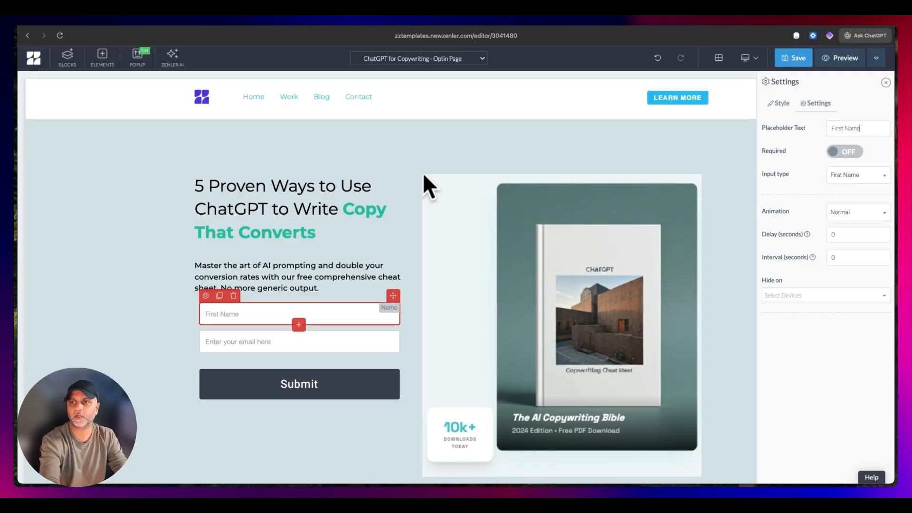
# - Change the placeholder text of the form's email field to "Best Email"
pyautogui.click(299, 342)
pyautogui.click(818, 103)
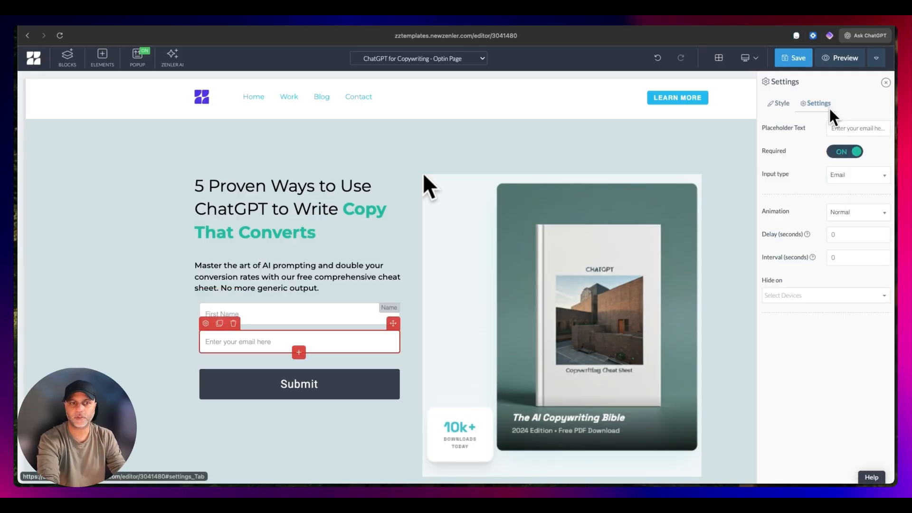
pyautogui.tripleClick(846, 128)
pyautogui.write('Best Email')
# - Change the form's submit button text to "Get Instant Access Now"
pyautogui.click(207, 373)
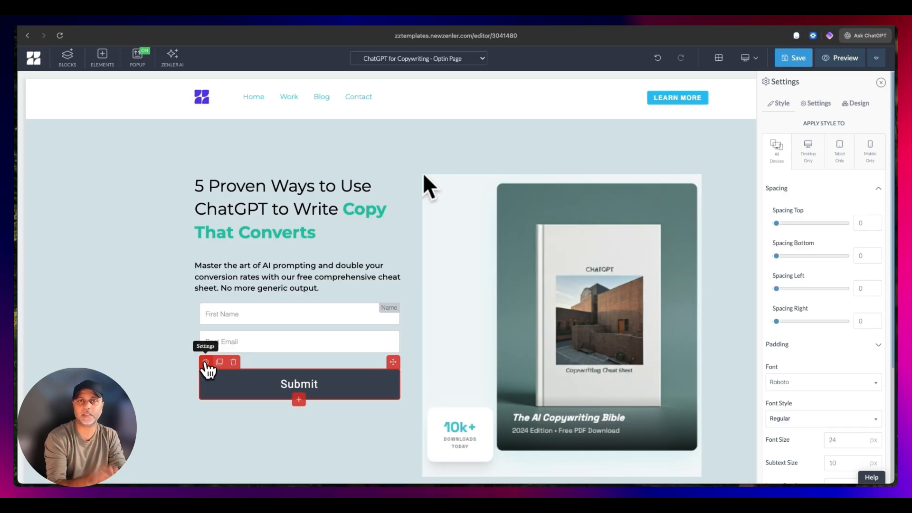
pyautogui.click(817, 103)
pyautogui.doubleClick(850, 128)
pyautogui.write('Get Ins')
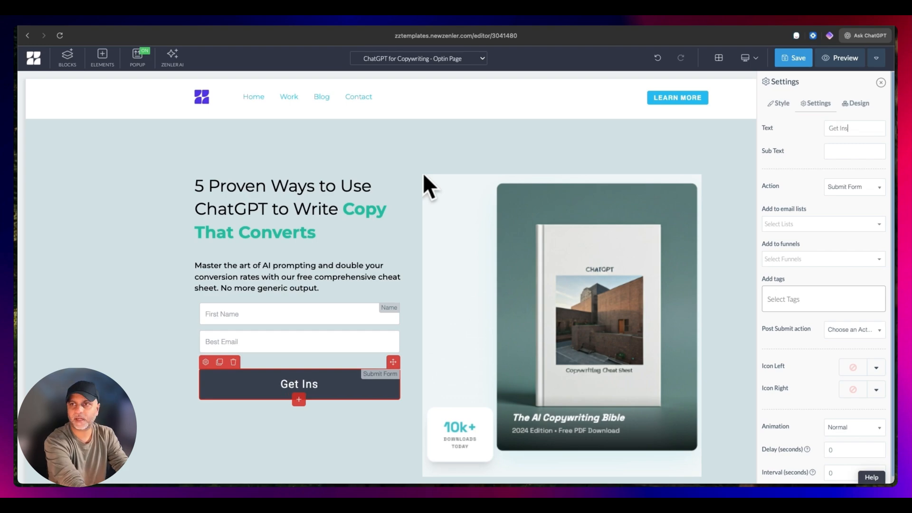
pyautogui.write('tant Access Now')
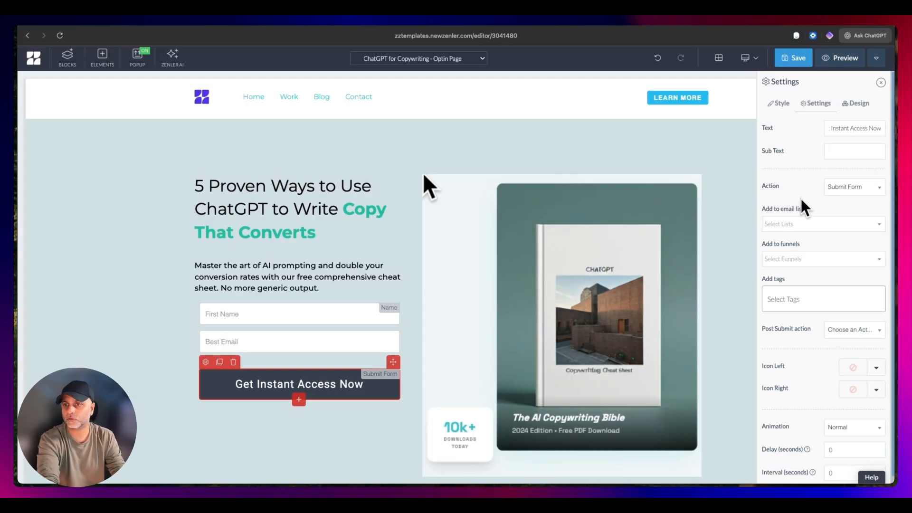
pyautogui.click(855, 103)
pyautogui.click(815, 103)
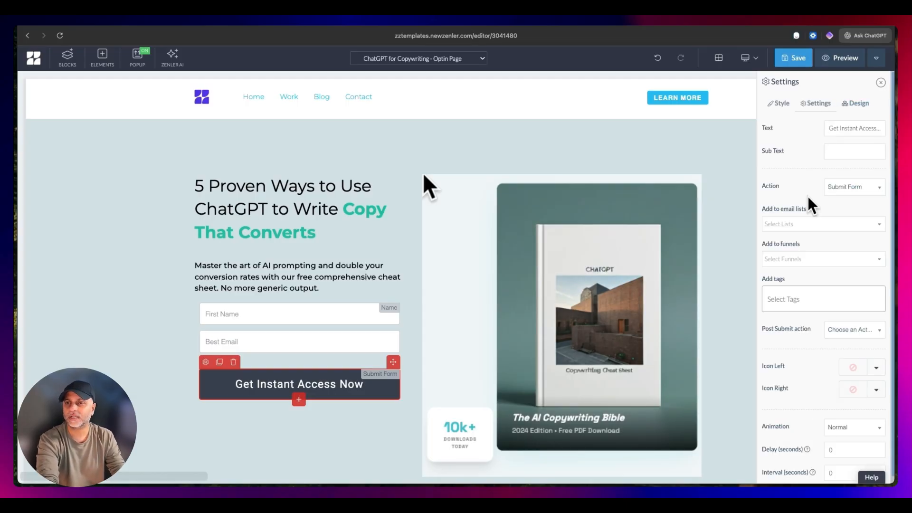
# - Find an arrow icon and add the right-pointing arrow as the submit button's right icon
pyautogui.scroll(-2, 803, 266)
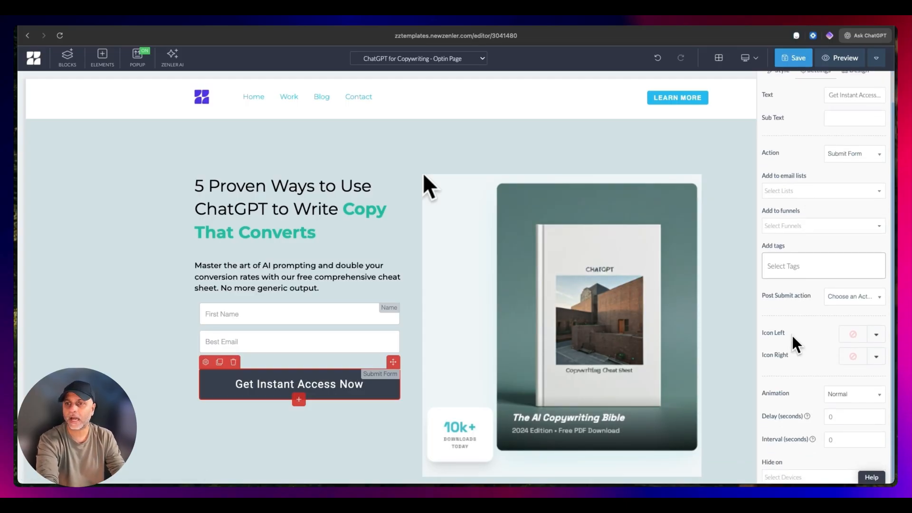
pyautogui.click(878, 362)
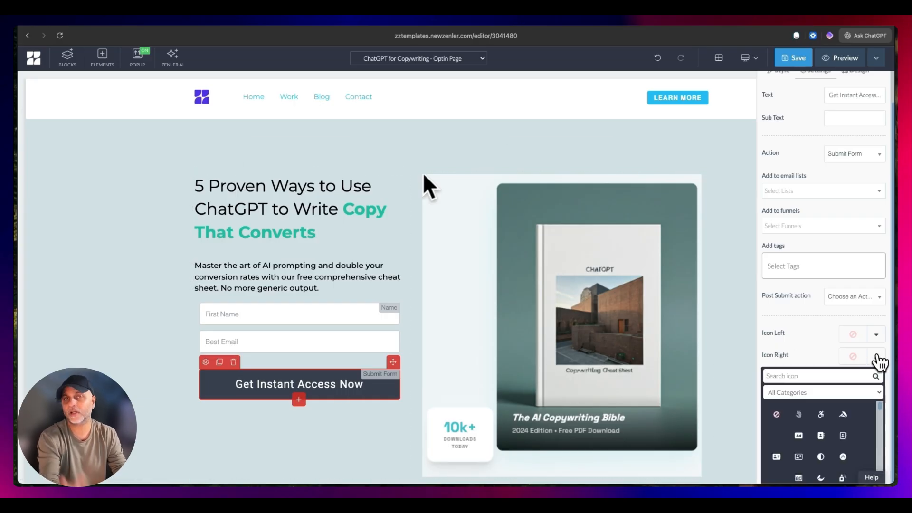
pyautogui.write('arrow')
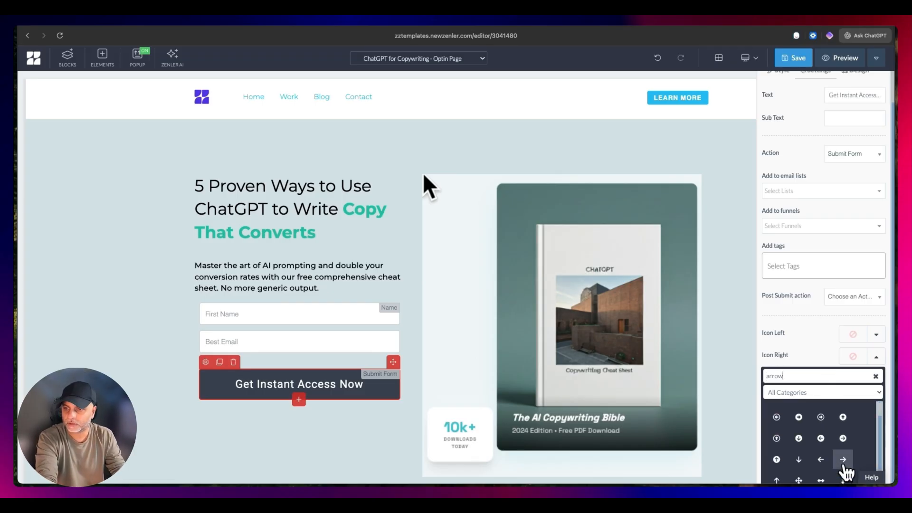
pyautogui.click(843, 477)
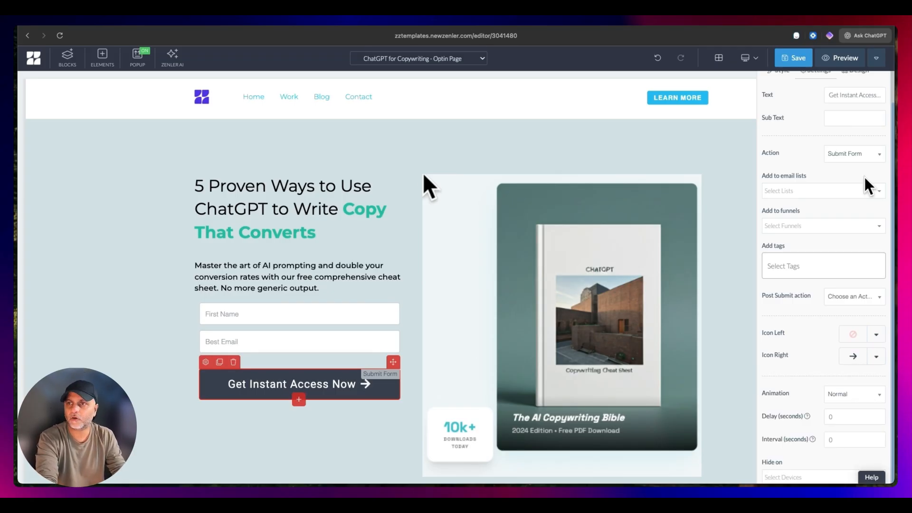
# - Set the submit button's background color to orange and close its settings
pyautogui.scroll(2, 850, 157)
pyautogui.click(781, 103)
pyautogui.scroll(-5, 825, 283)
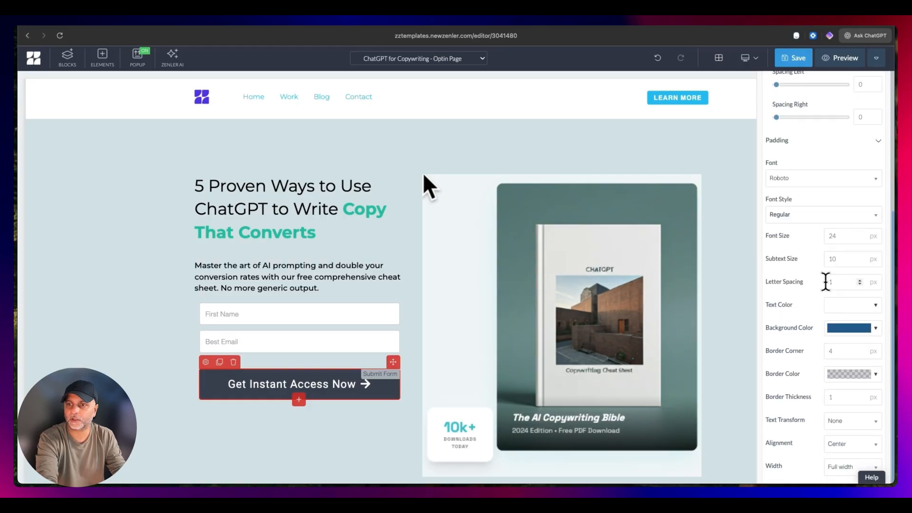
pyautogui.click(855, 327)
pyautogui.click(741, 356)
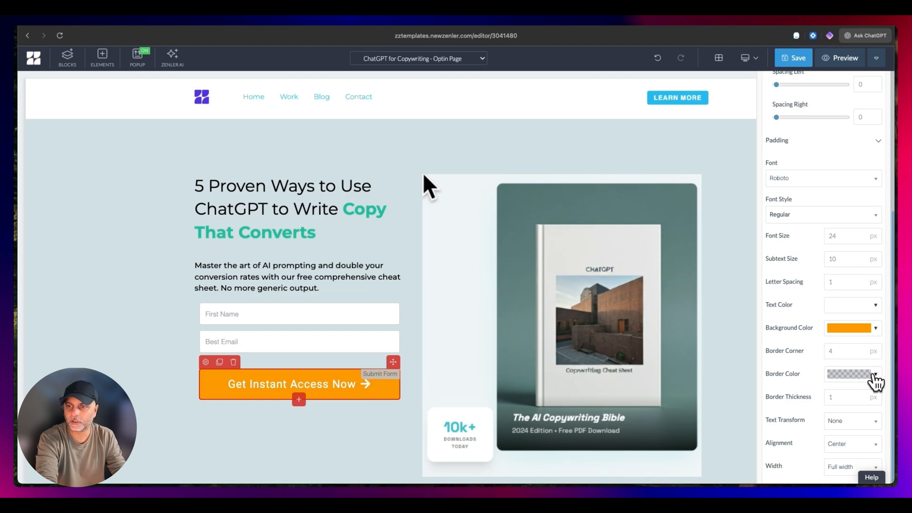
pyautogui.click(325, 450)
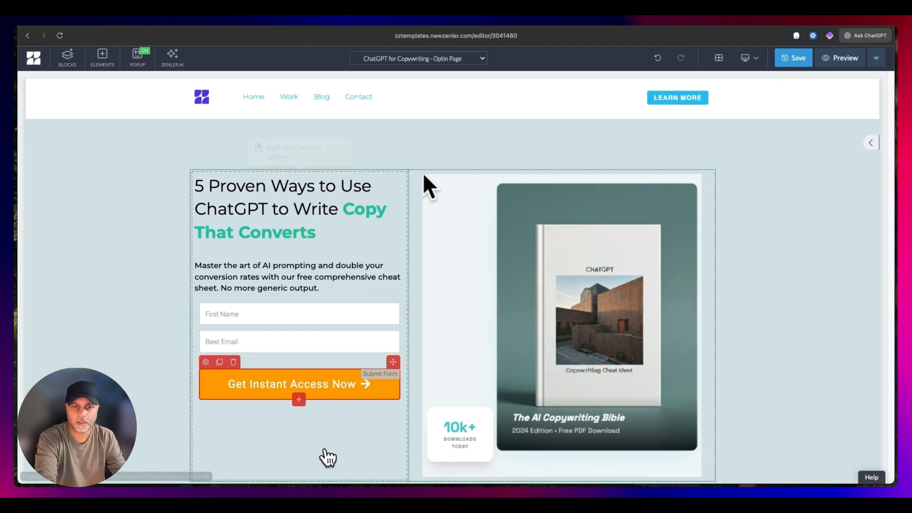
# - Save the page and set the title in its SEO settings to "ChatGPT for Copywriting"
pyautogui.click(800, 64)
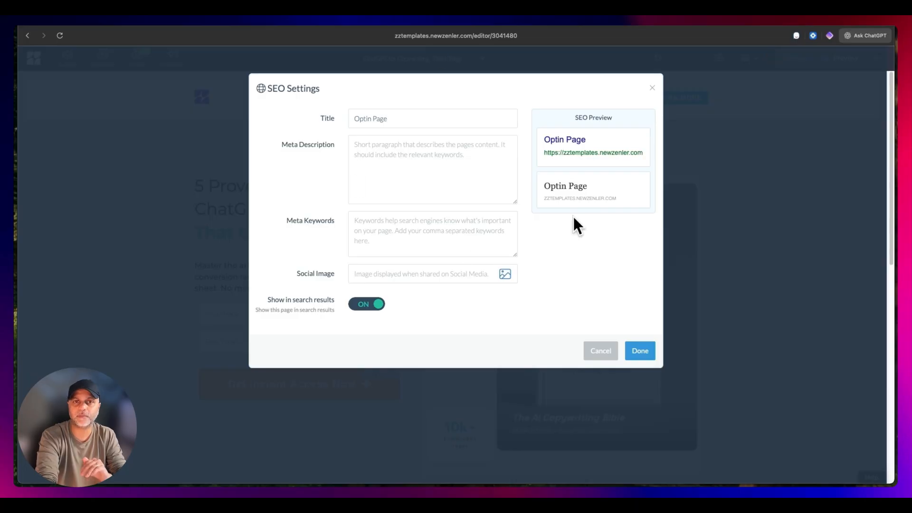
pyautogui.click(414, 119)
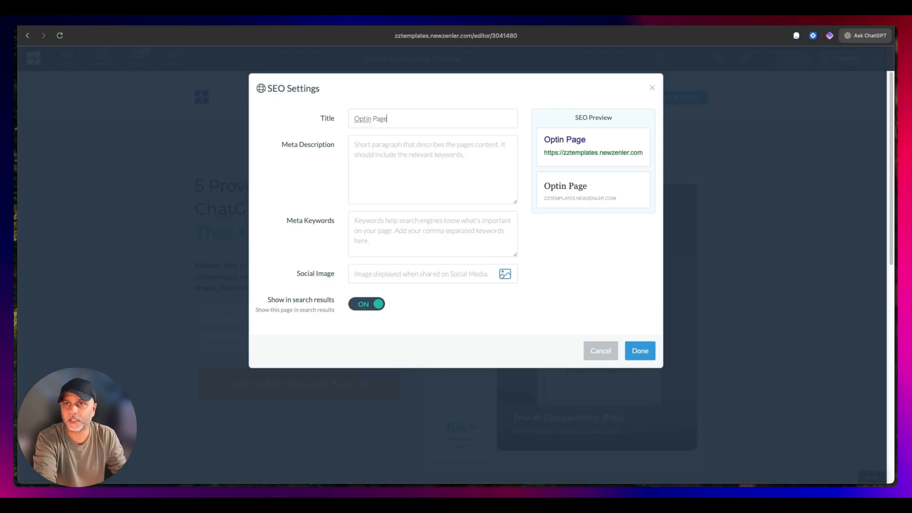
pyautogui.click(646, 19)
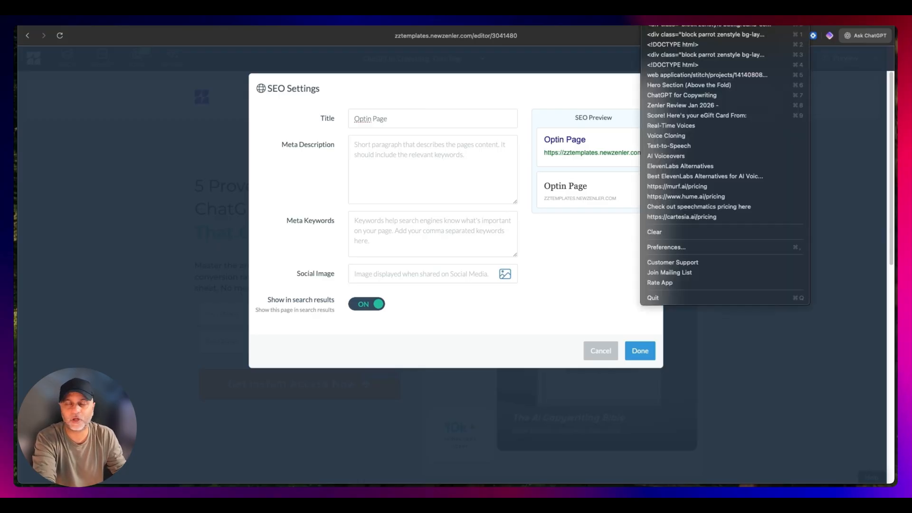
pyautogui.click(697, 96)
pyautogui.press('super+a')
pyautogui.write('ChatGPT for Copywriting')
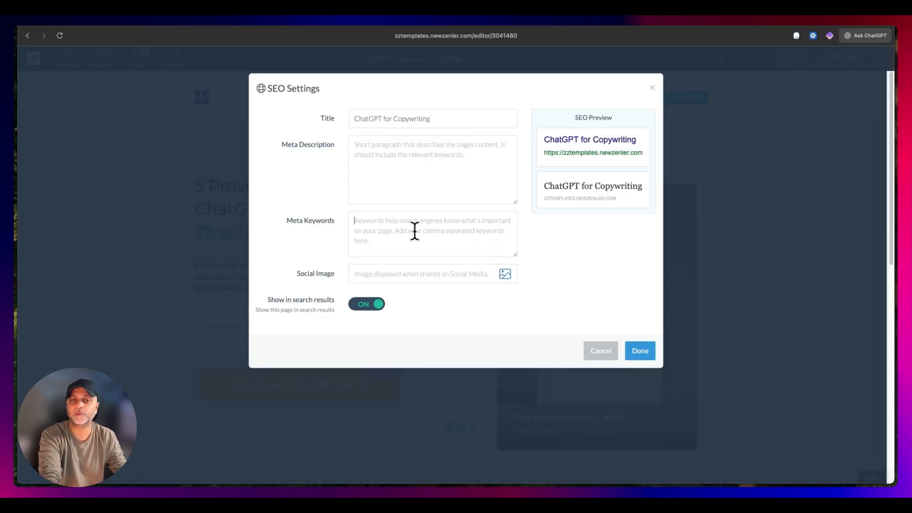
# - Ask ChatGPT for a meta description and meta keywords for the ChatGPT for Copywriting funnel, and copy the description into the SEO settings
pyautogui.click(861, 37)
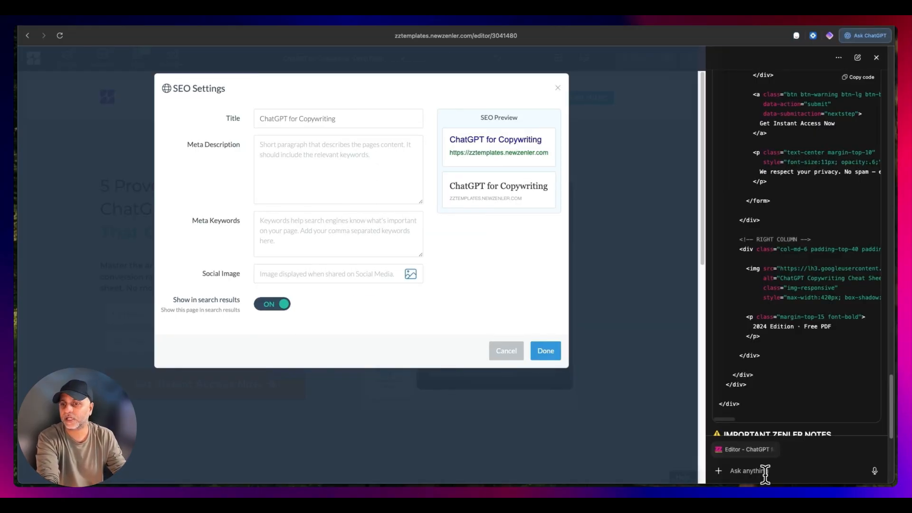
pyautogui.write('Give m')
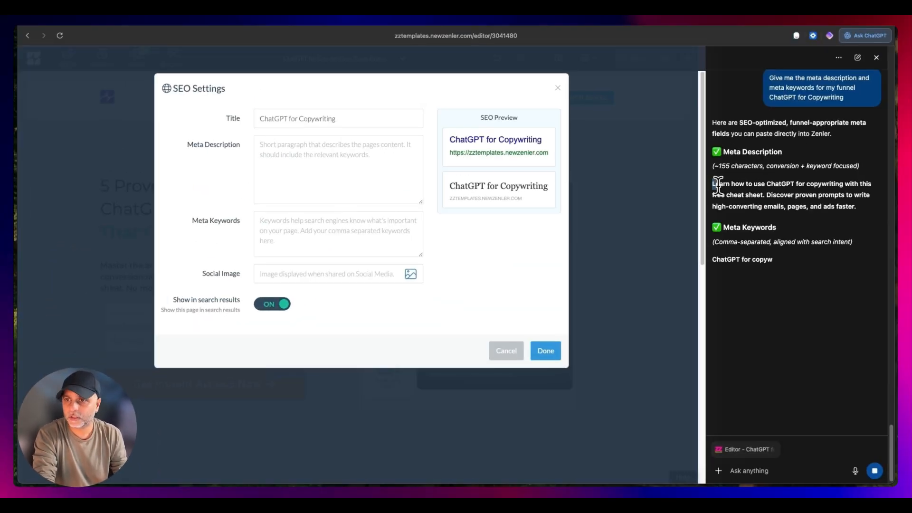
pyautogui.moveTo(712, 183); pyautogui.dragTo(858, 207)
pyautogui.hotkey('ctrl', 'c')
pyautogui.click(340, 177)
pyautogui.hotkey('ctrl', 'v')
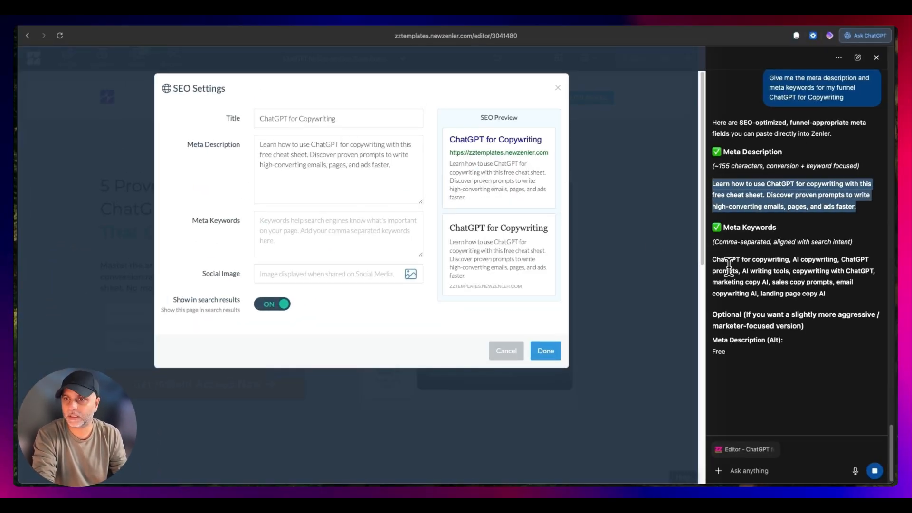
# - Copy ChatGPT's suggested meta keywords into the SEO settings, apply them, save the page and close the ChatGPT sidebar
pyautogui.moveTo(712, 258); pyautogui.dragTo(878, 298)
pyautogui.click(272, 227)
pyautogui.hotkey('ctrl', 'v')
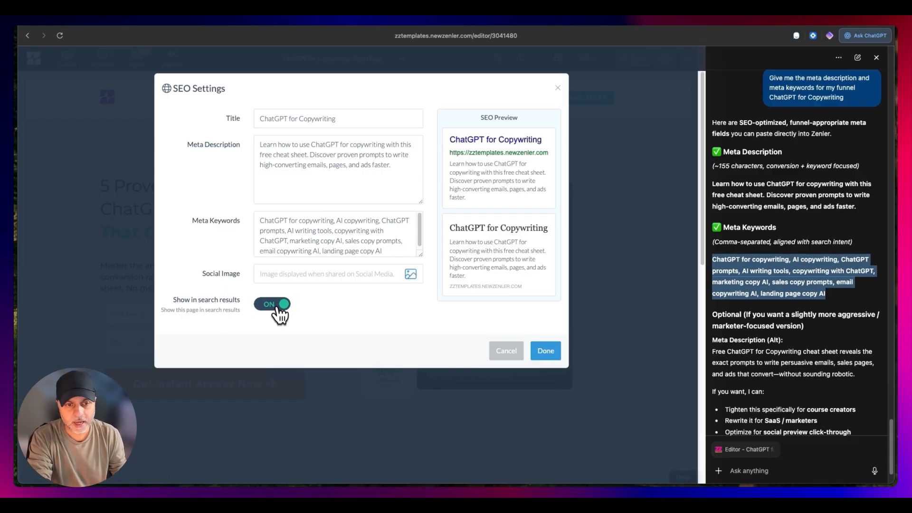
pyautogui.click(554, 359)
pyautogui.click(643, 62)
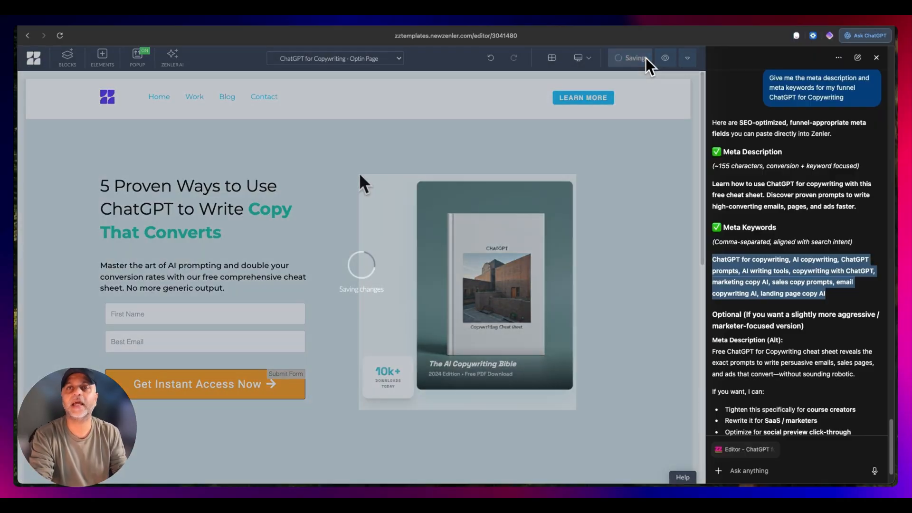
pyautogui.click(876, 58)
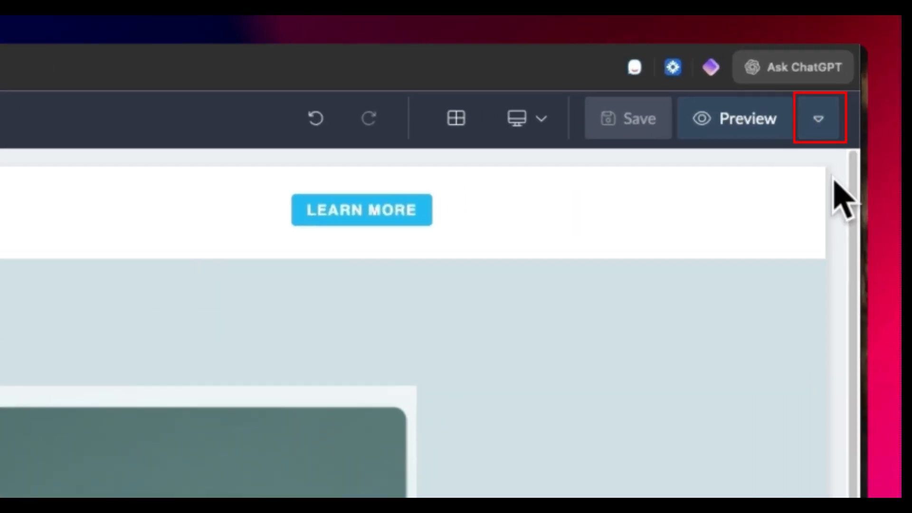
pyautogui.click(876, 59)
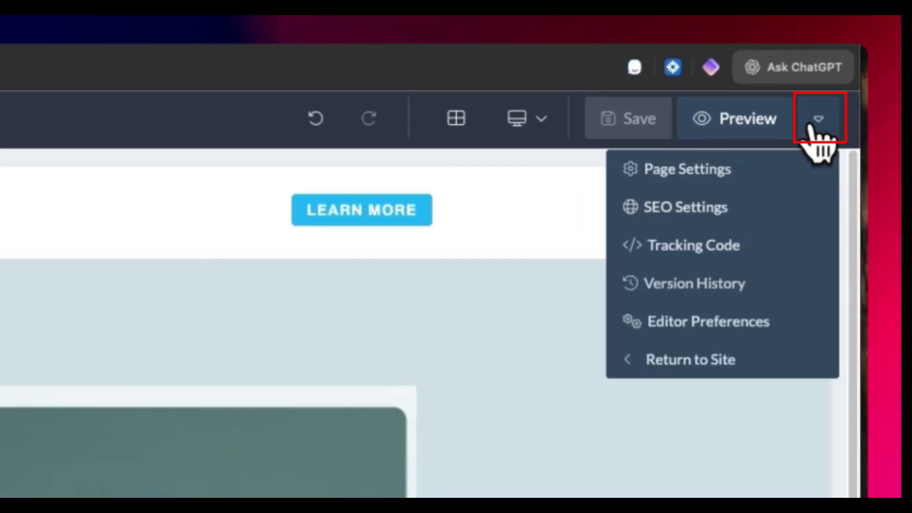
pyautogui.click(715, 198)
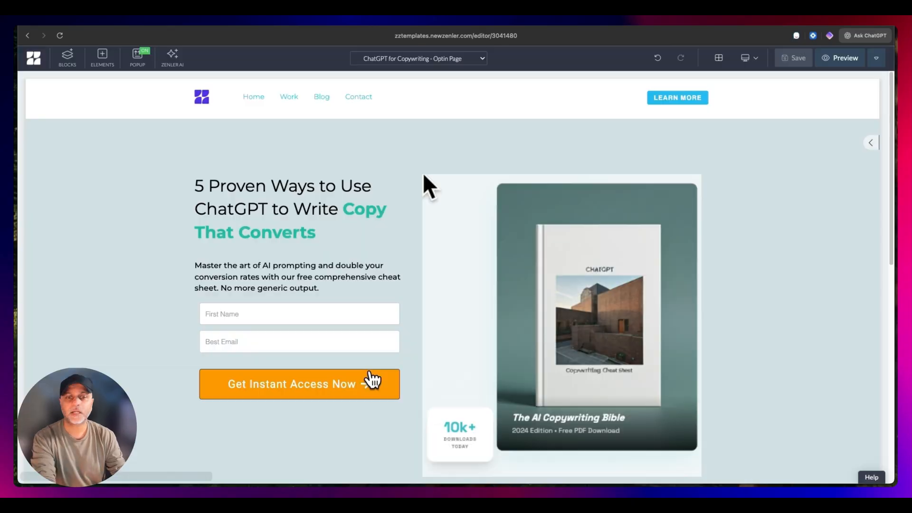
# - Set the Get Instant Access Now button's post submit action to Go to Next step
pyautogui.click(362, 381)
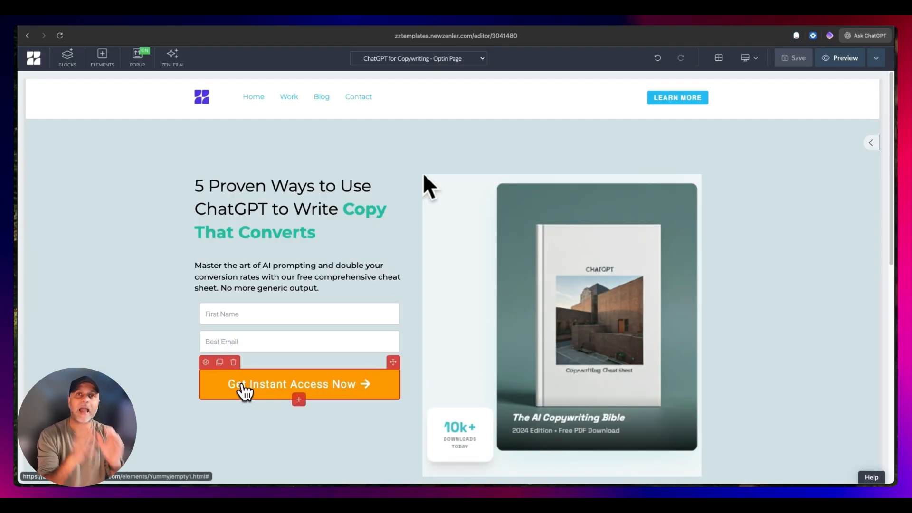
pyautogui.click(206, 362)
pyautogui.click(818, 103)
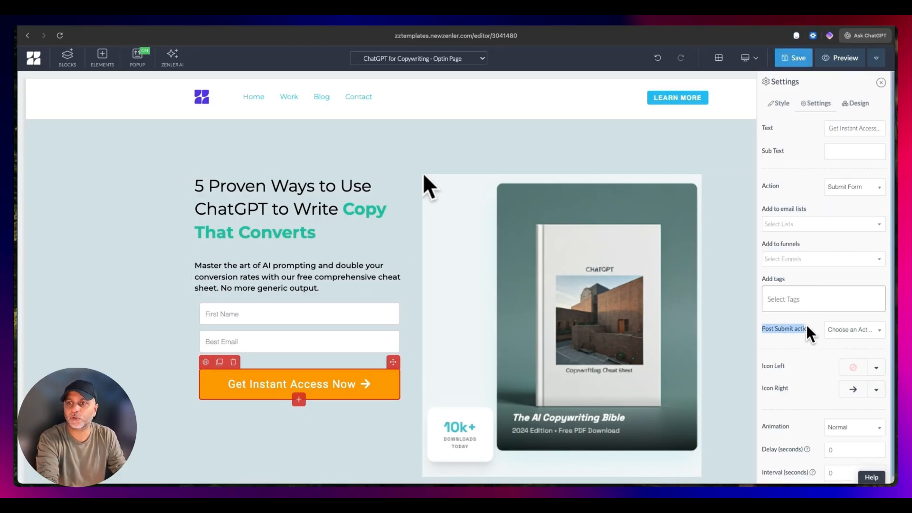
pyautogui.click(853, 330)
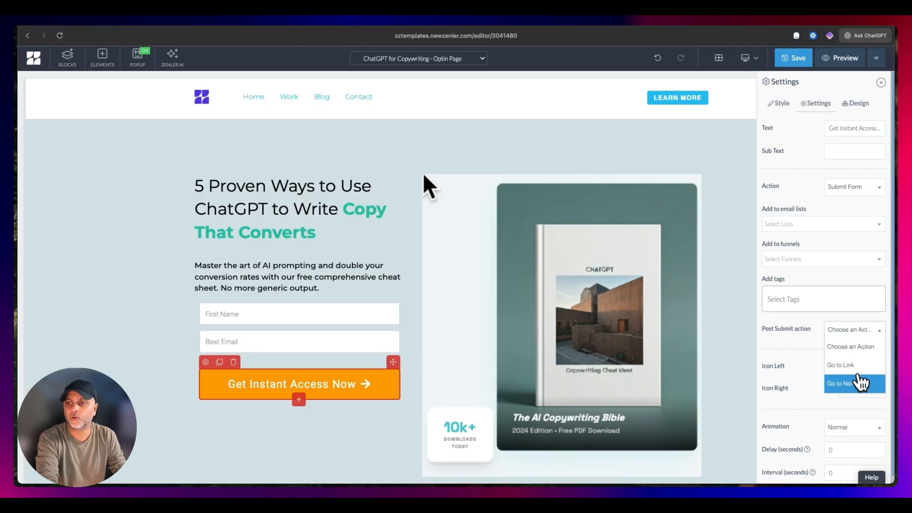
pyautogui.click(855, 385)
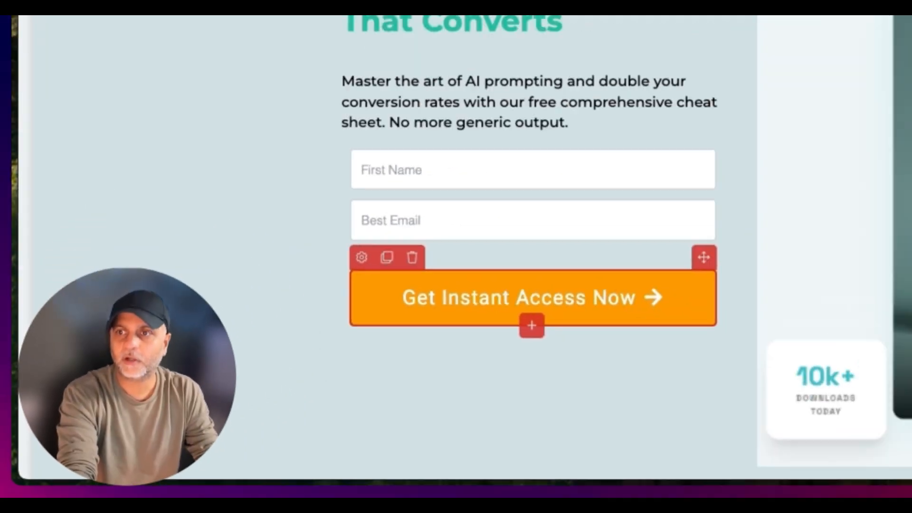
# - Change the Get Instant Access Now button's action to Open Popup
pyautogui.click(854, 188)
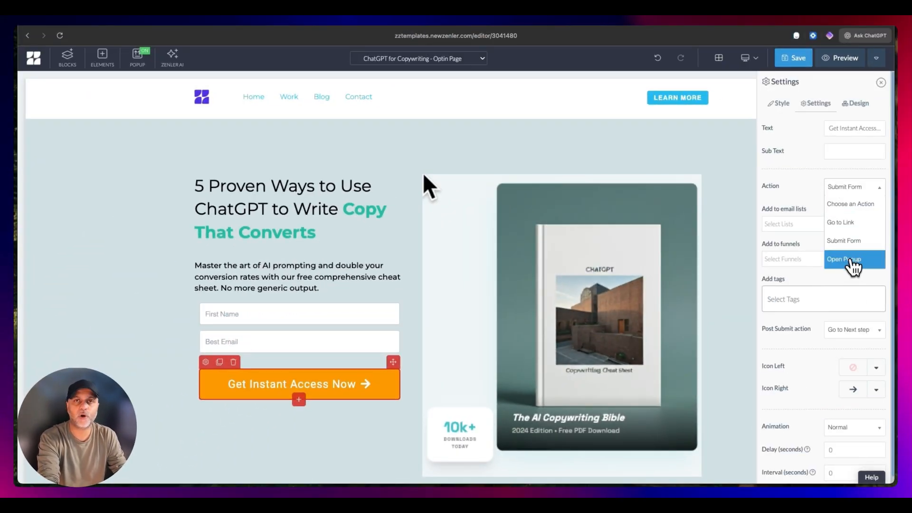
pyautogui.click(850, 259)
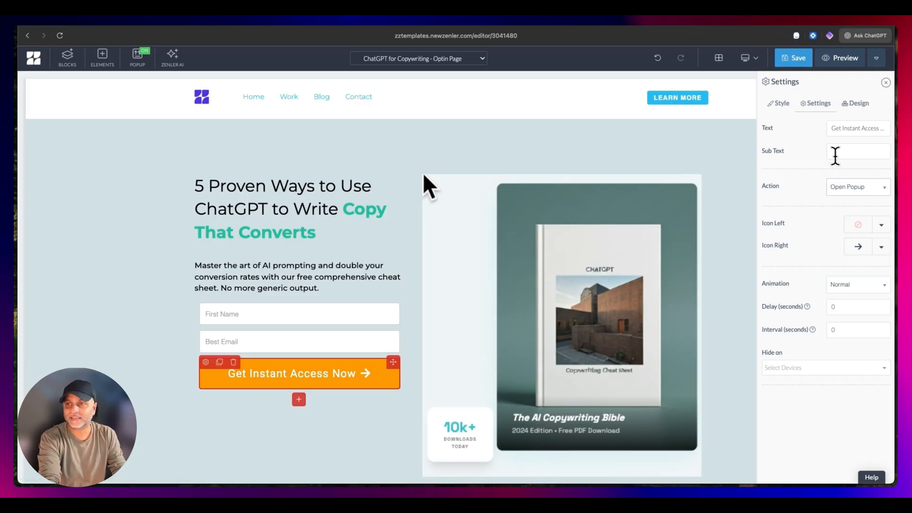
# - Open the page's popup, examine its display settings and available design templates, and close it
pyautogui.click(137, 57)
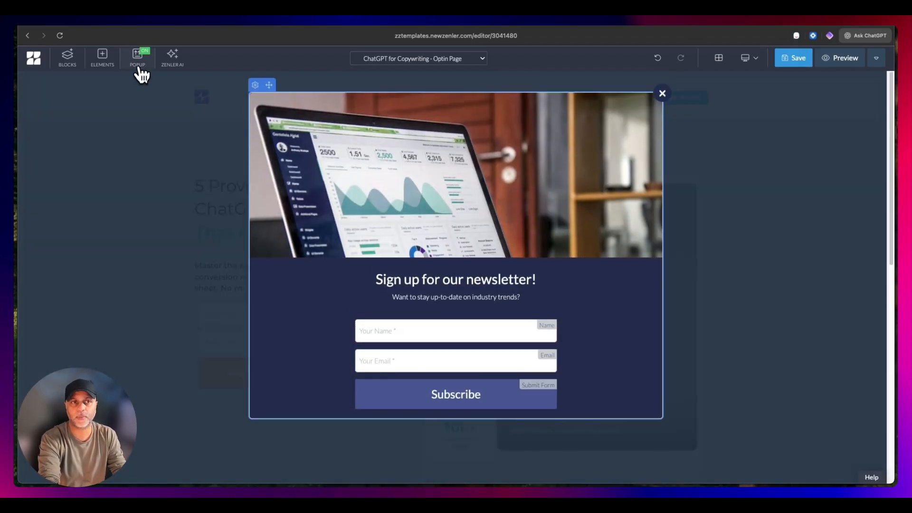
pyautogui.click(255, 84)
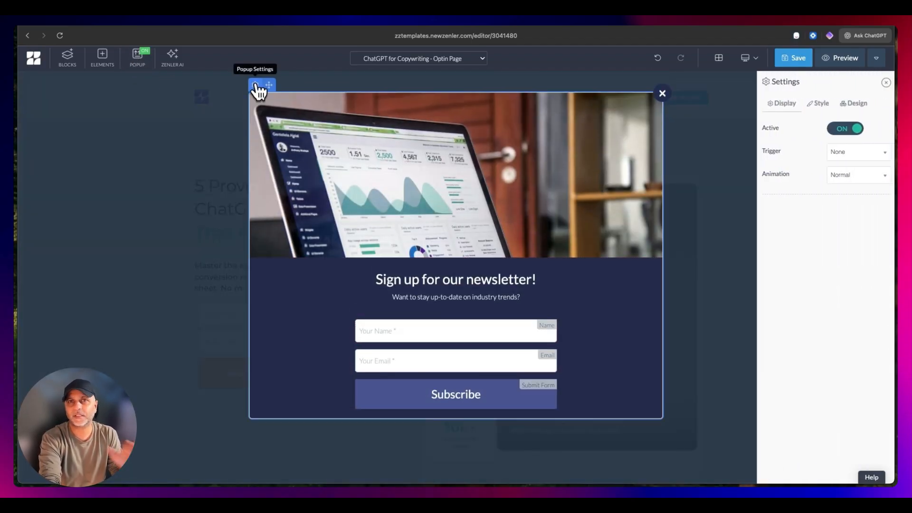
pyautogui.click(862, 102)
pyautogui.scroll(-9, 857, 279)
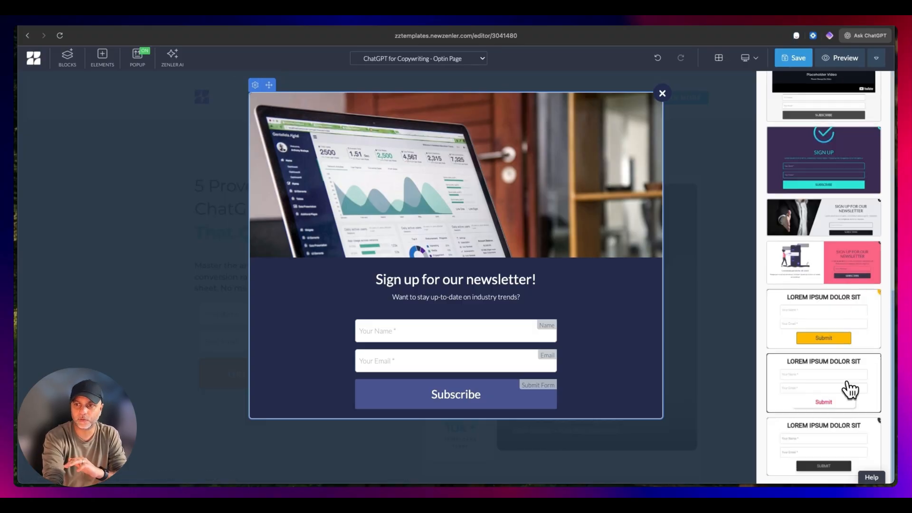
pyautogui.scroll(9, 849, 387)
pyautogui.click(662, 93)
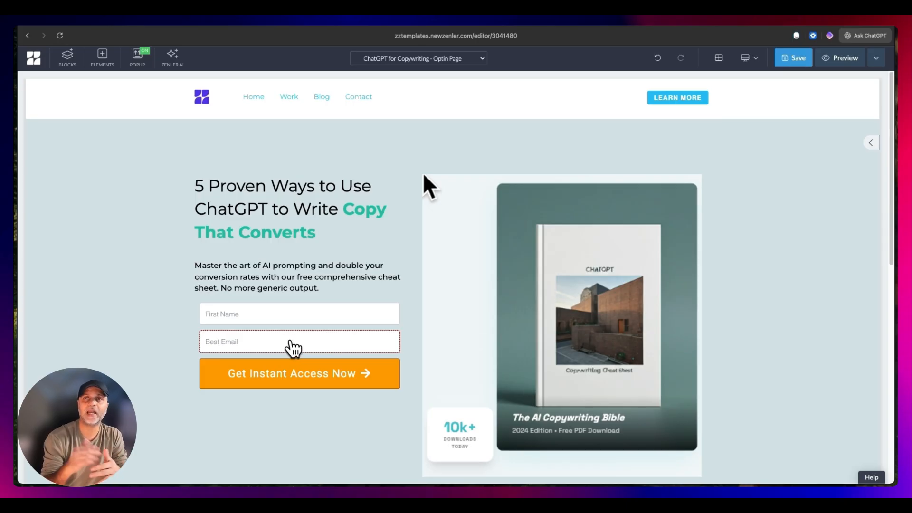
# - Set the Get Instant Access Now button's action to Submit Form with Go to Next step as its post submit action
pyautogui.click(361, 367)
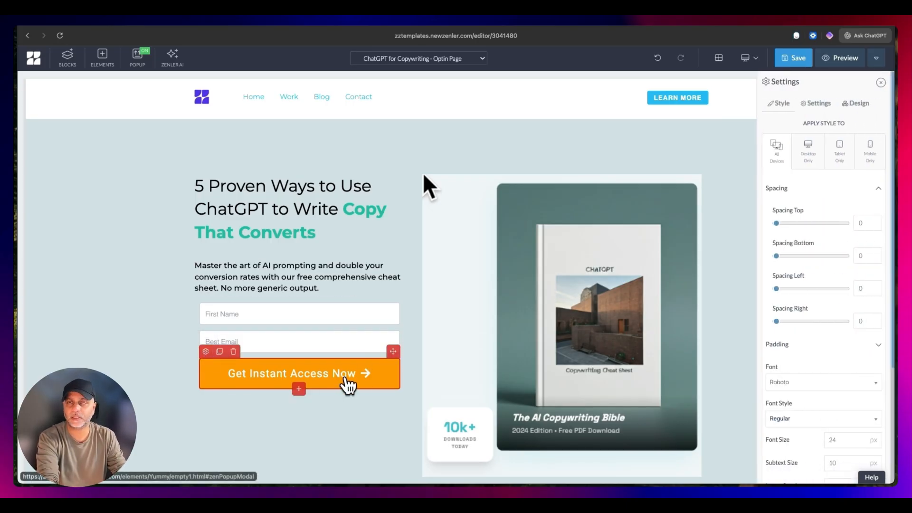
pyautogui.click(834, 106)
pyautogui.click(870, 190)
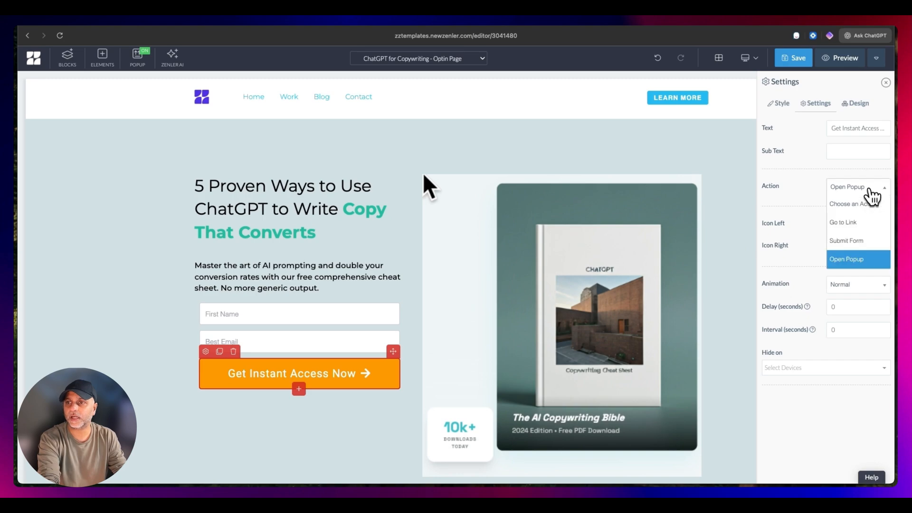
pyautogui.click(850, 241)
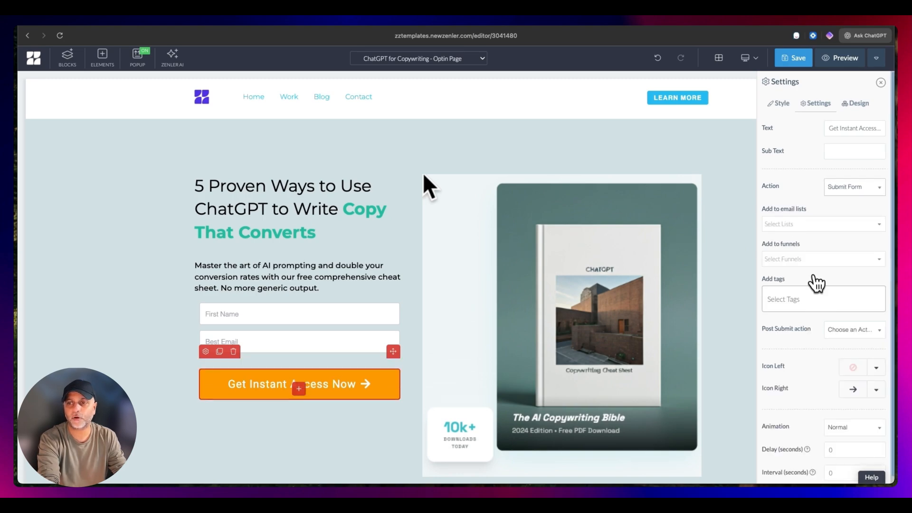
pyautogui.click(852, 330)
pyautogui.click(850, 385)
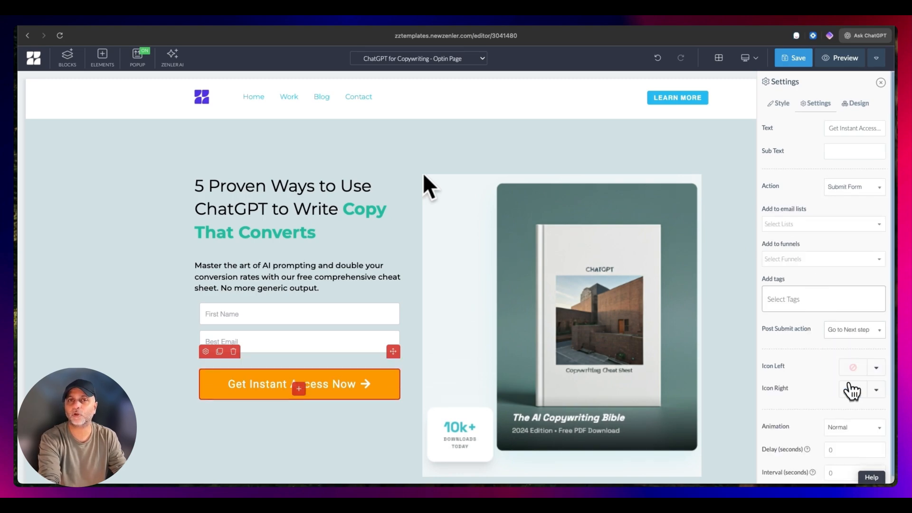
pyautogui.click(478, 64)
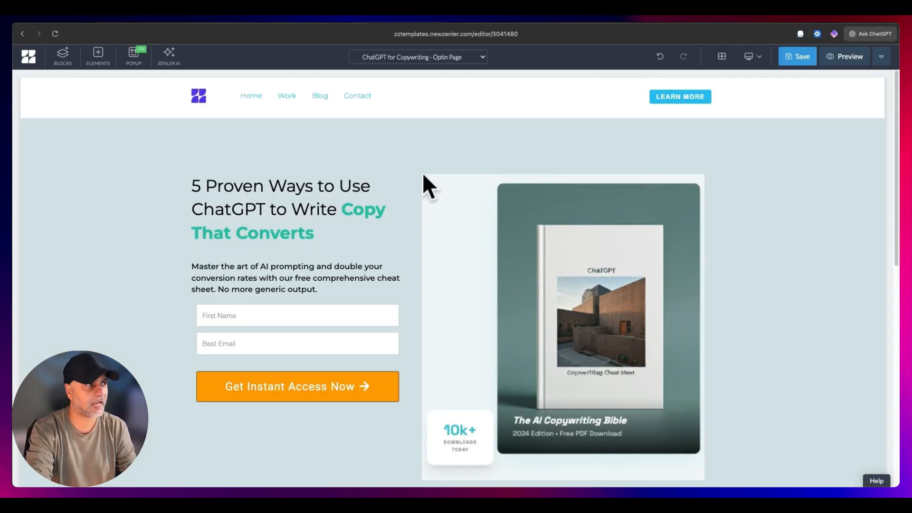
# - Insert the six-item What We Do block from the Features category directly beneath the hero section
pyautogui.scroll(-6, 503, 280)
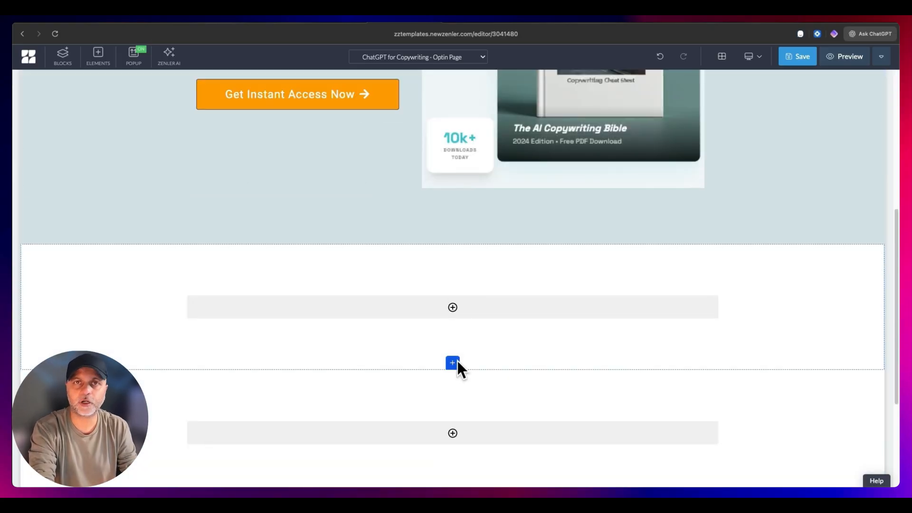
pyautogui.click(455, 363)
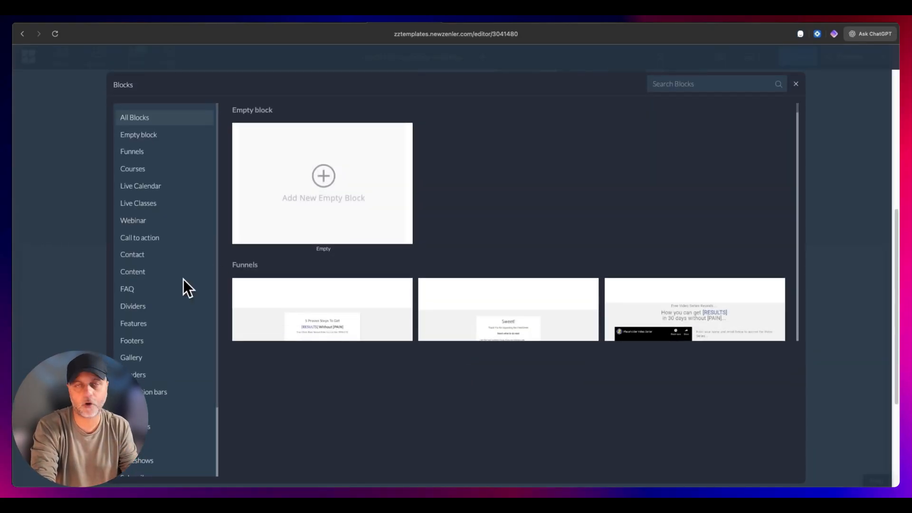
pyautogui.click(140, 324)
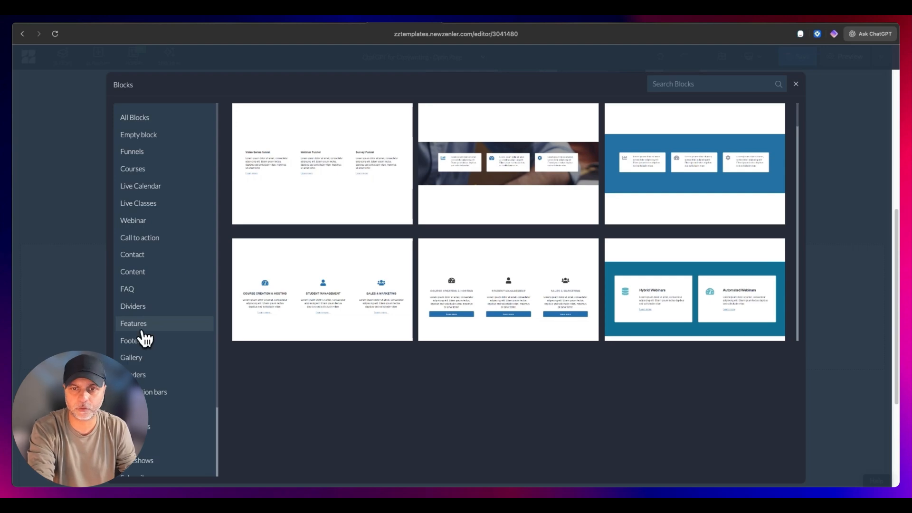
pyautogui.scroll(-4, 577, 222)
pyautogui.scroll(-2, 576, 221)
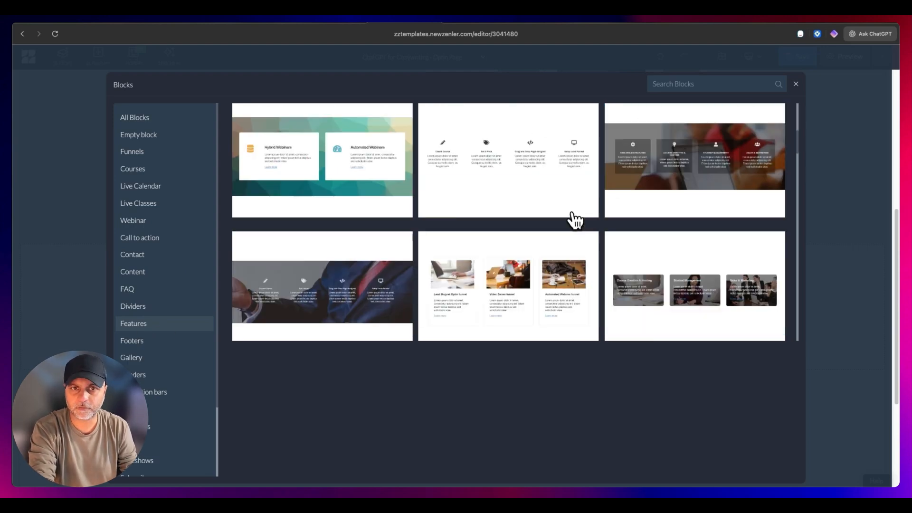
pyautogui.scroll(-10, 576, 221)
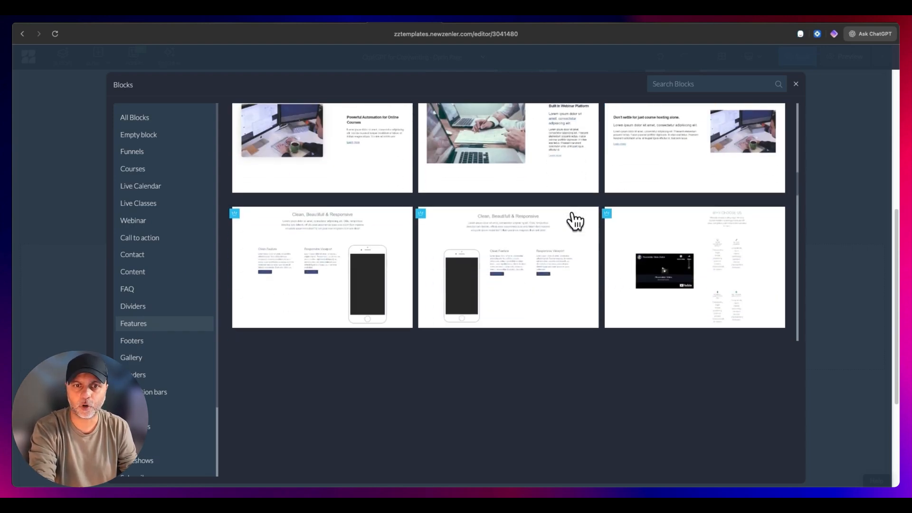
pyautogui.scroll(-6, 576, 220)
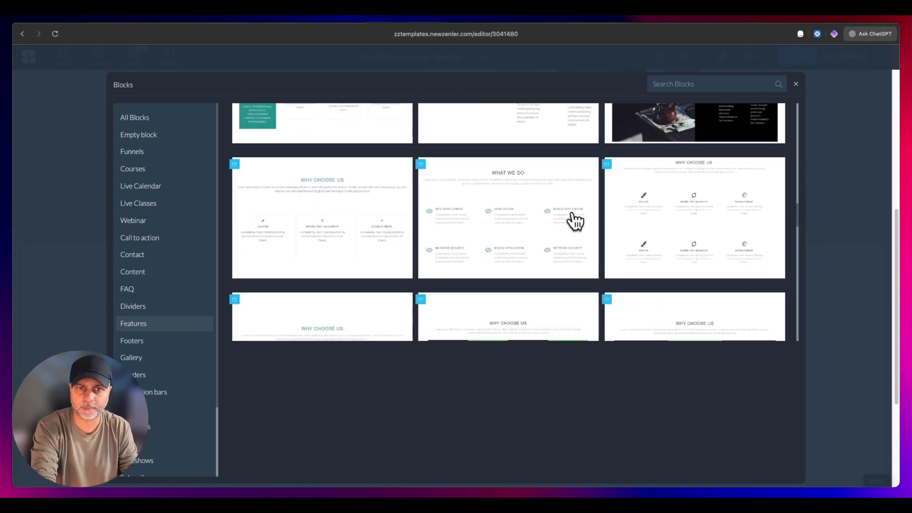
pyautogui.scroll(-10, 467, 210)
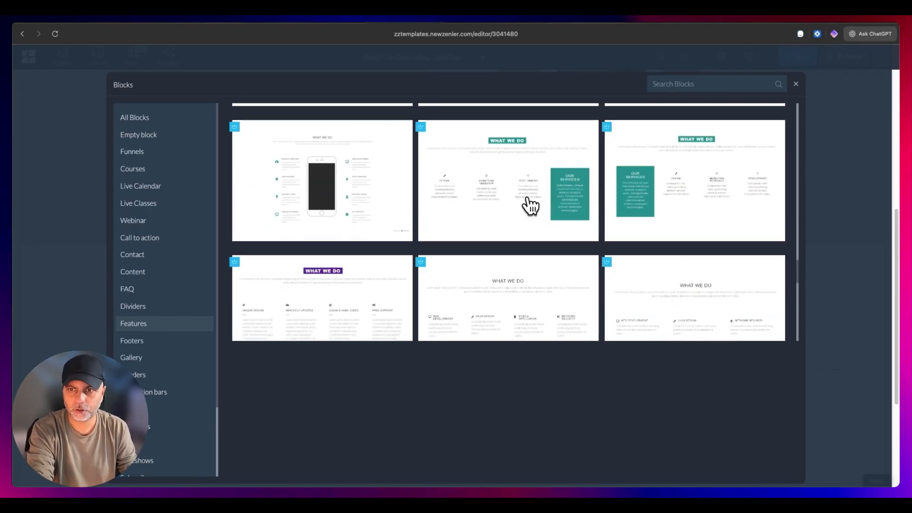
pyautogui.scroll(-3, 528, 257)
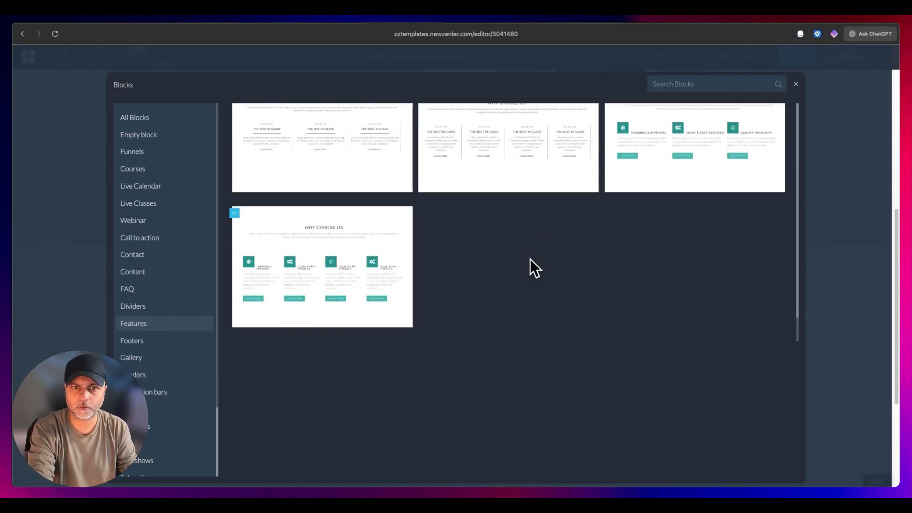
pyautogui.scroll(8, 530, 258)
pyautogui.scroll(6, 534, 264)
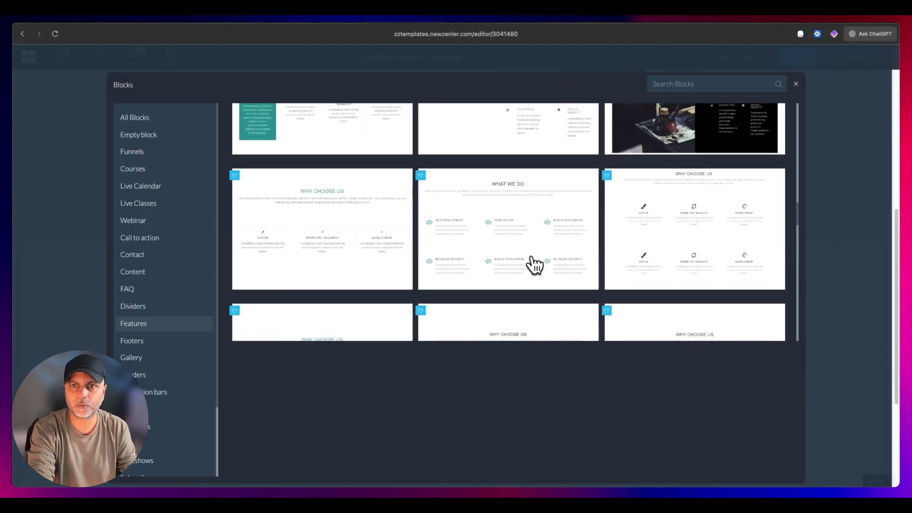
pyautogui.click(488, 223)
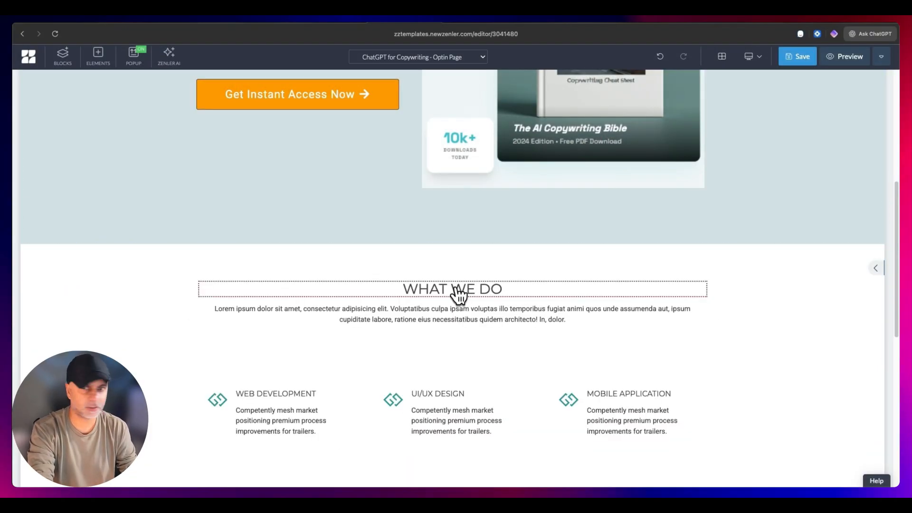
# - Align the What We Do heading to the left
pyautogui.click(457, 290)
pyautogui.click(204, 274)
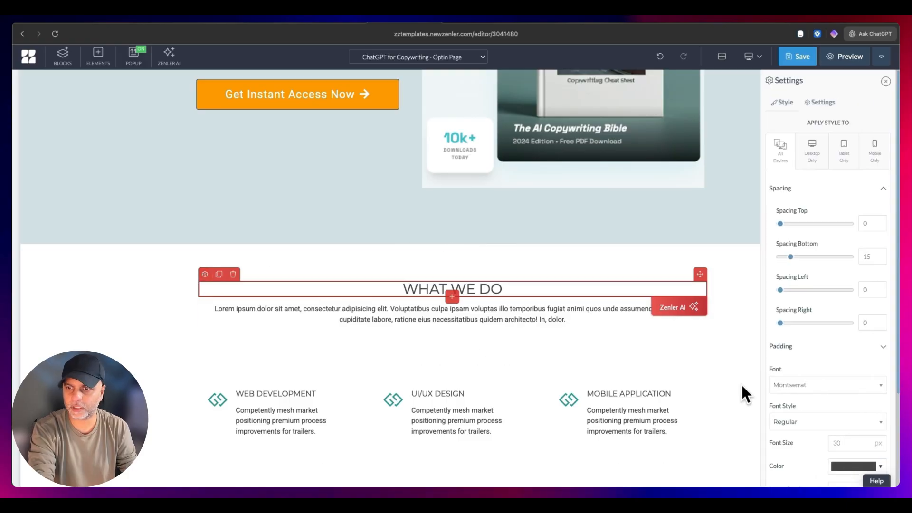
pyautogui.scroll(-3, 836, 380)
pyautogui.click(840, 468)
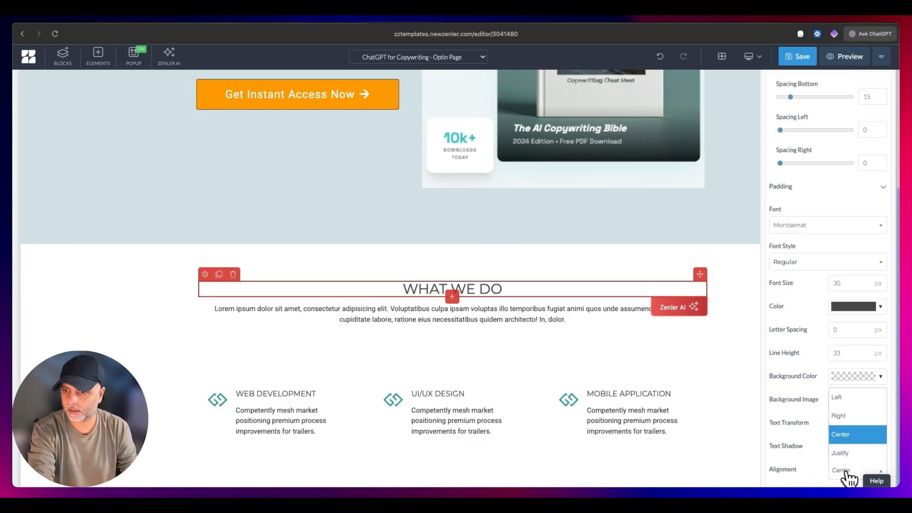
pyautogui.click(839, 401)
# - Align the paragraph beneath the What We Do heading to the left and save the page
pyautogui.click(412, 316)
pyautogui.click(205, 296)
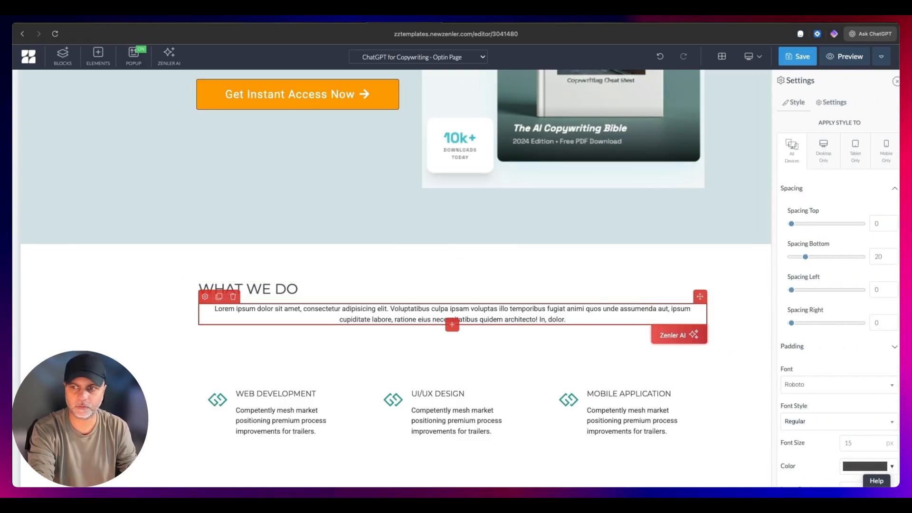
pyautogui.scroll(-3, 804, 421)
pyautogui.click(850, 469)
pyautogui.click(845, 397)
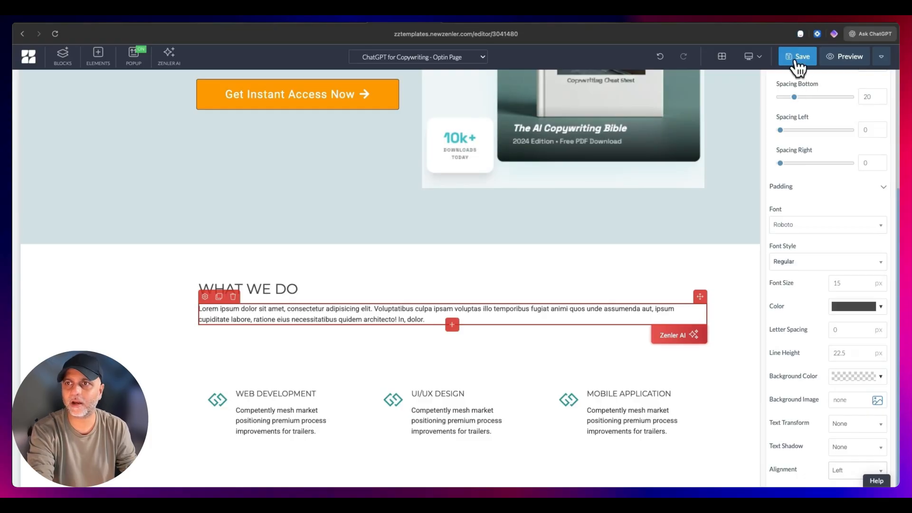
pyautogui.click(796, 58)
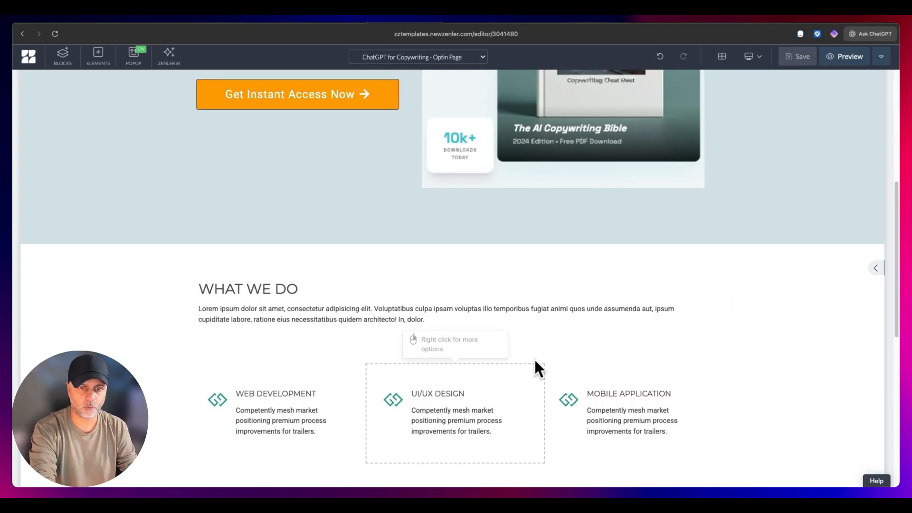
pyautogui.click(340, 373)
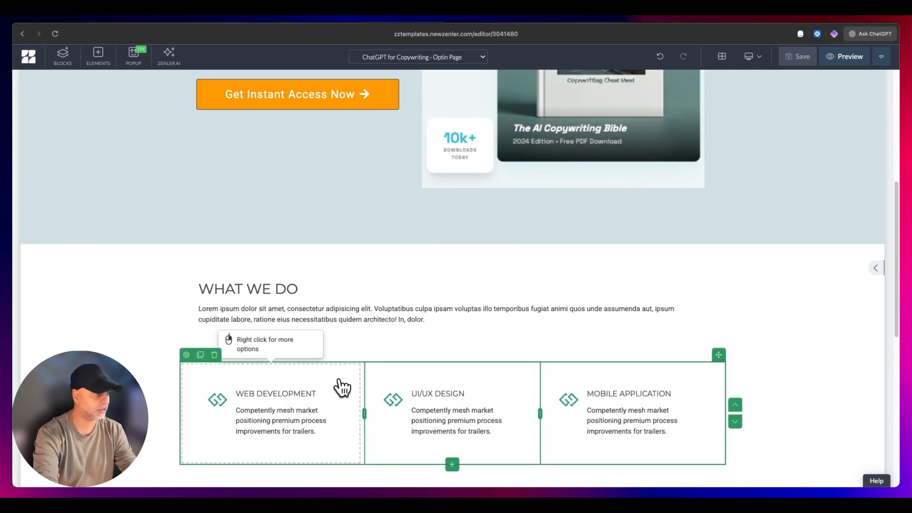
pyautogui.click(308, 394)
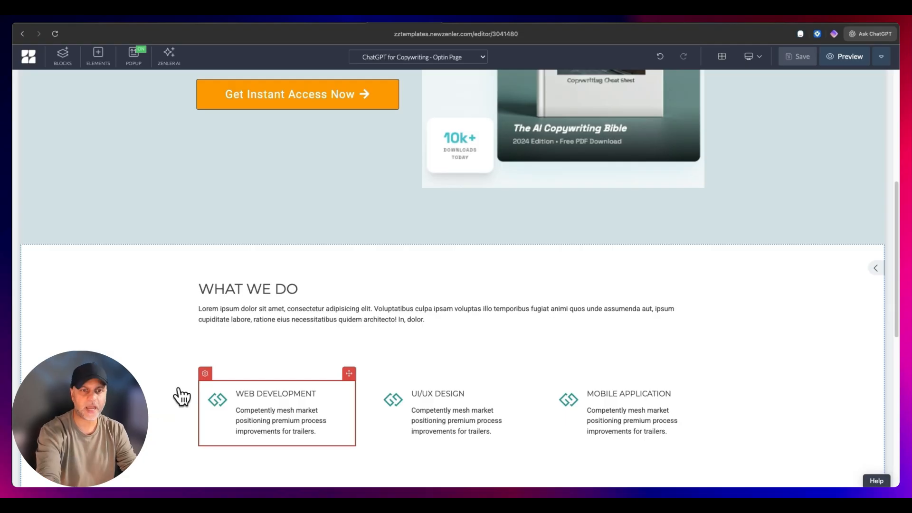
pyautogui.click(261, 375)
pyautogui.click(103, 277)
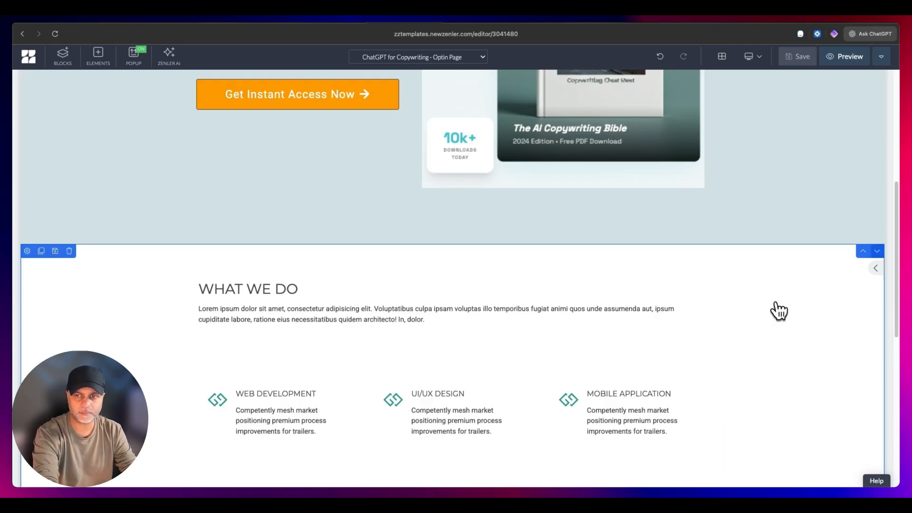
# - Try a light green background on the Web Development feature box and settle on light grey
pyautogui.click(323, 374)
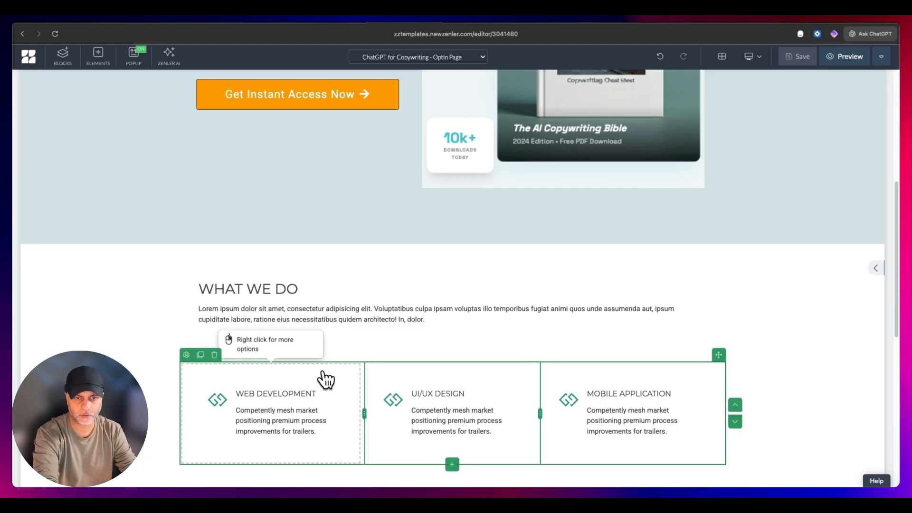
pyautogui.click(317, 386)
pyautogui.click(205, 373)
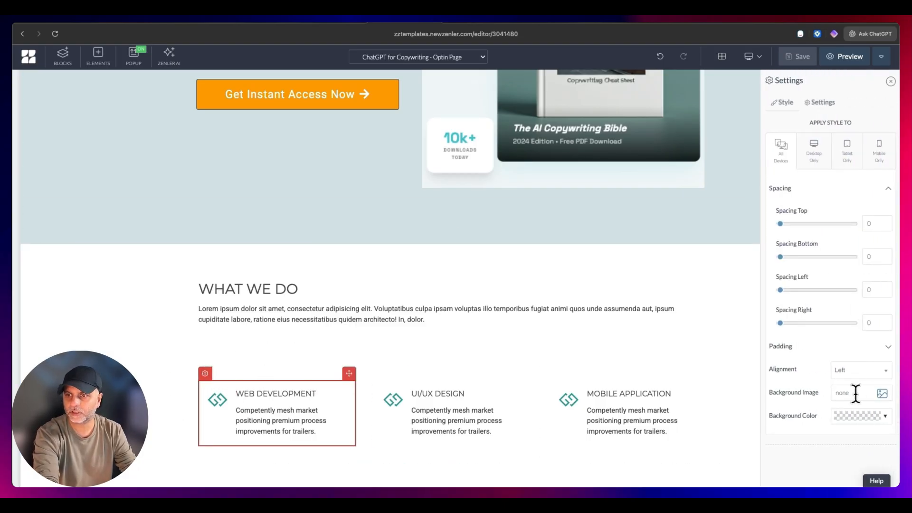
pyautogui.click(859, 418)
pyautogui.click(791, 316)
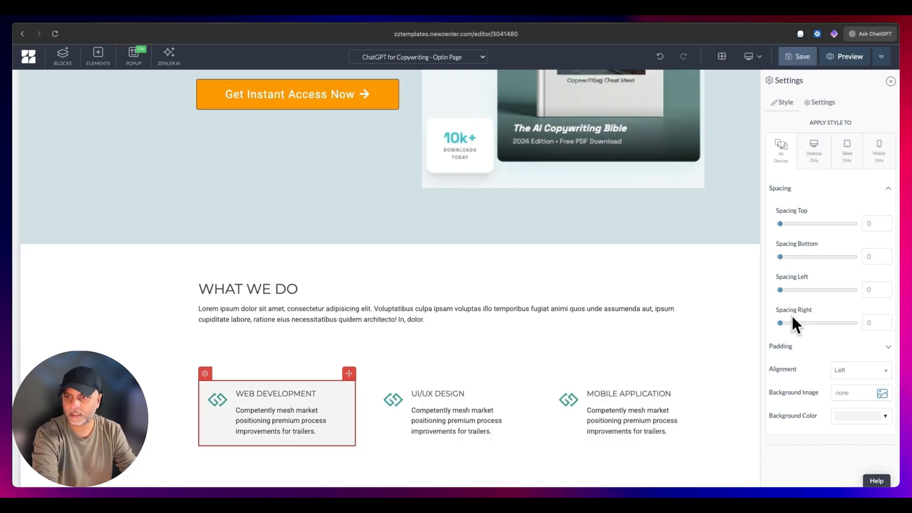
pyautogui.click(856, 411)
pyautogui.click(763, 336)
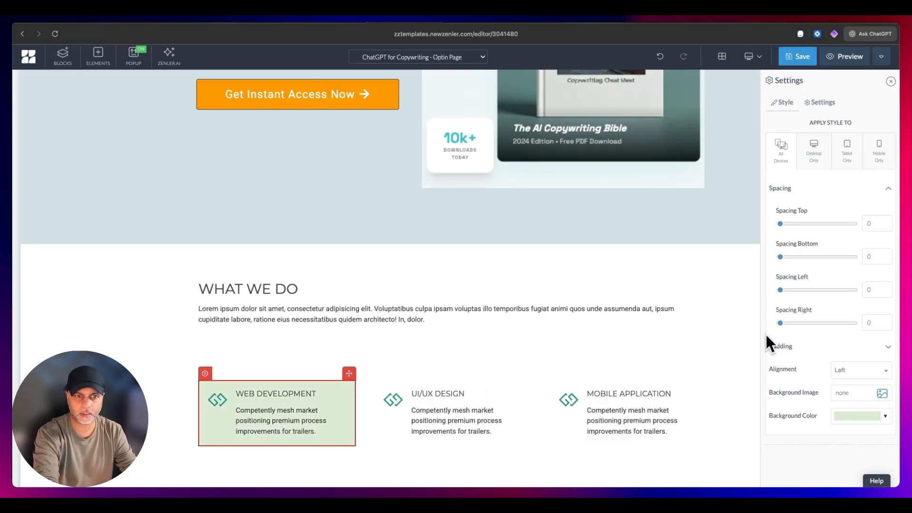
pyautogui.click(858, 416)
pyautogui.click(790, 398)
# - Set the UI/UX Design feature box's background colour to light grey to match the Web Development box
pyautogui.click(386, 393)
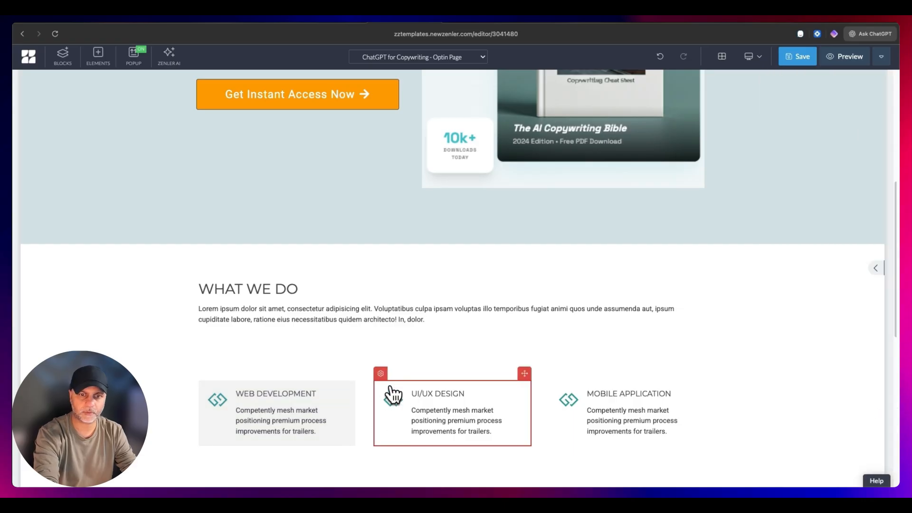
pyautogui.click(380, 373)
pyautogui.click(862, 416)
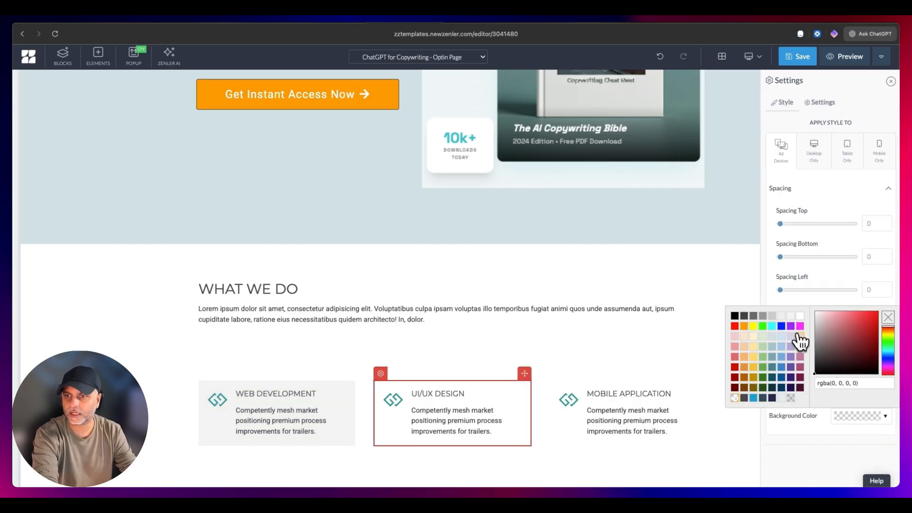
pyautogui.click(792, 316)
# - Give the Mobile Application feature box the same light grey background colour
pyautogui.click(563, 403)
pyautogui.click(556, 373)
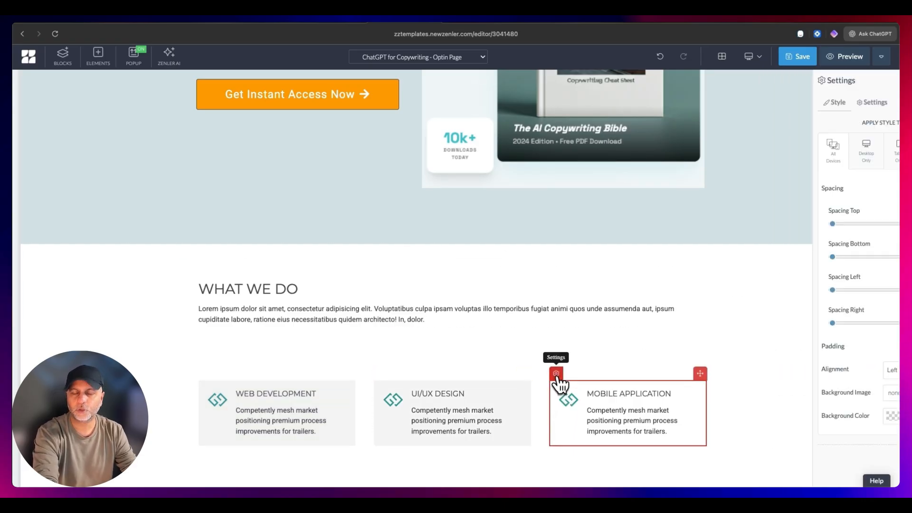
pyautogui.click(884, 417)
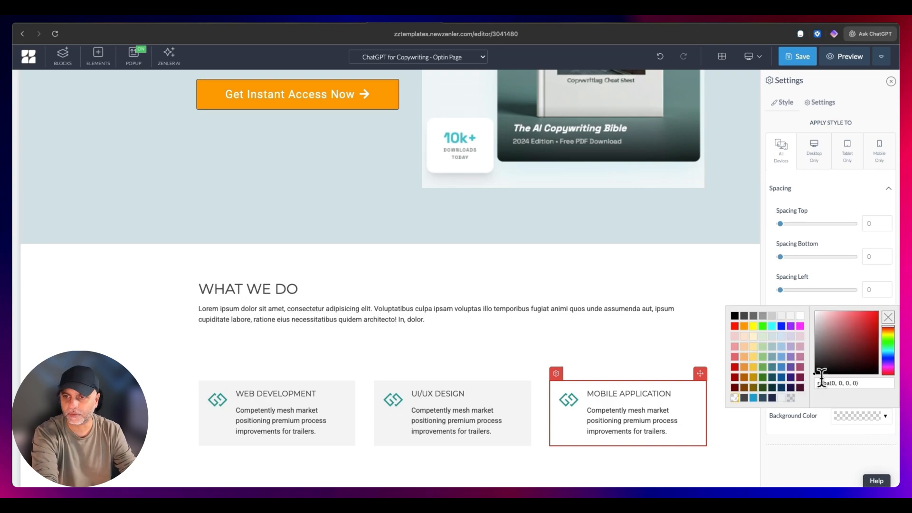
pyautogui.click(801, 316)
# - Change the Mobile Application feature box's icon to a stopwatch, searching the icon library for "stop"
pyautogui.click(569, 401)
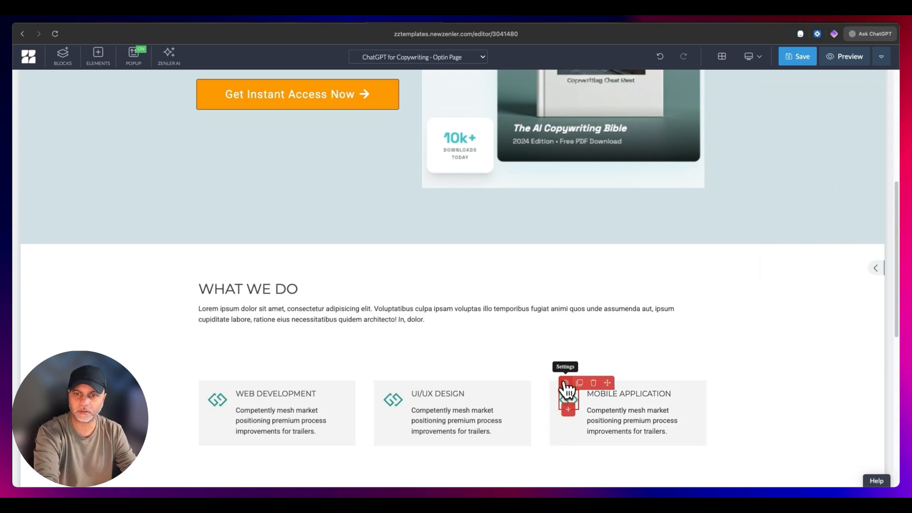
pyautogui.click(565, 383)
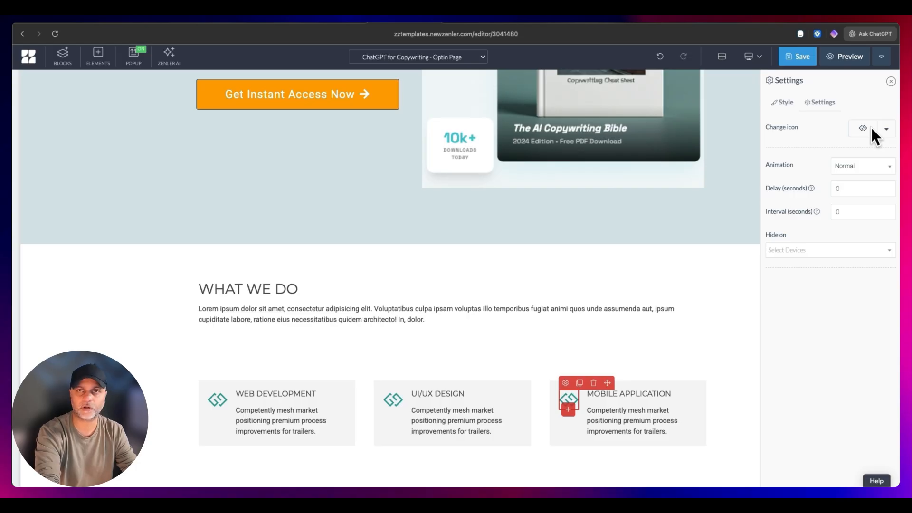
pyautogui.click(886, 131)
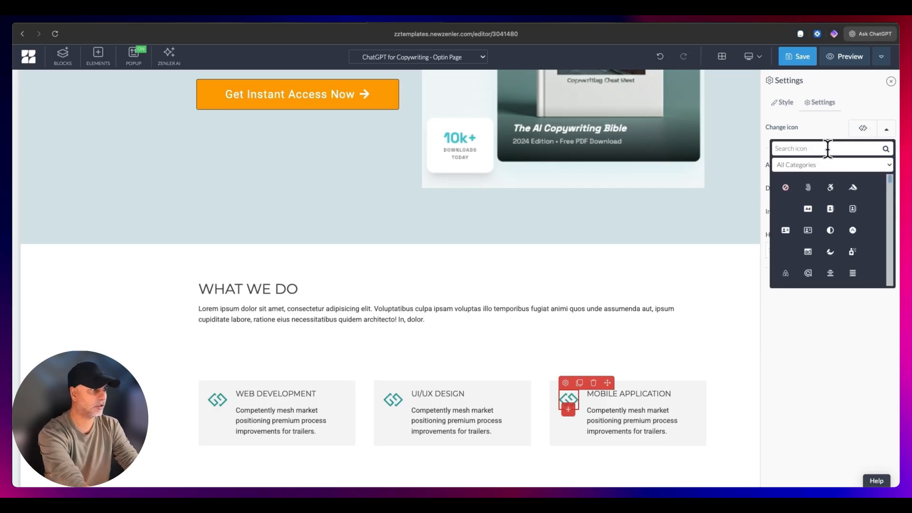
pyautogui.write('stop')
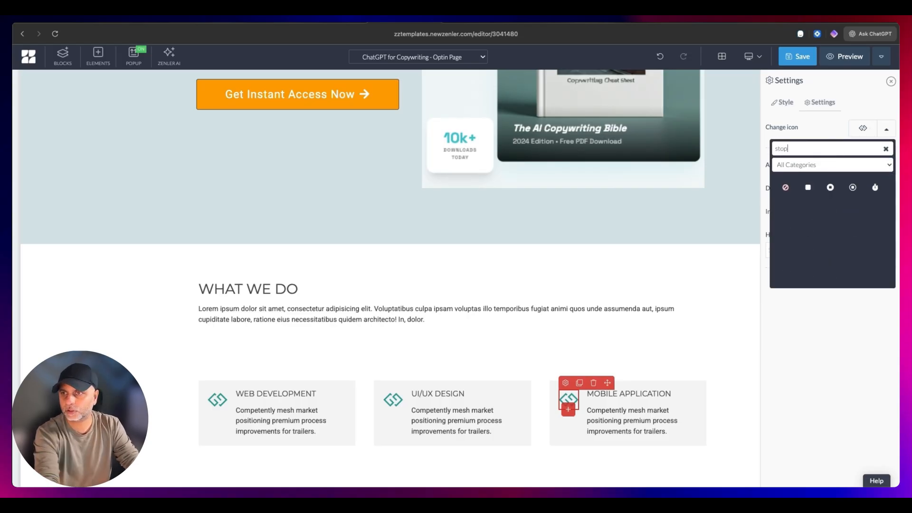
pyautogui.click(875, 188)
# - Change the UI/UX Design feature box's icon to a rocket and select the Web Development box's icon
pyautogui.click(394, 399)
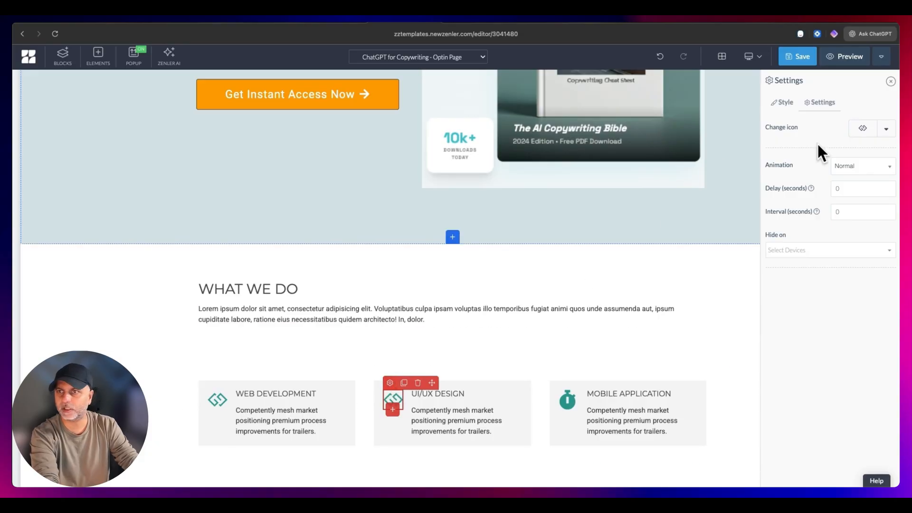
pyautogui.click(886, 129)
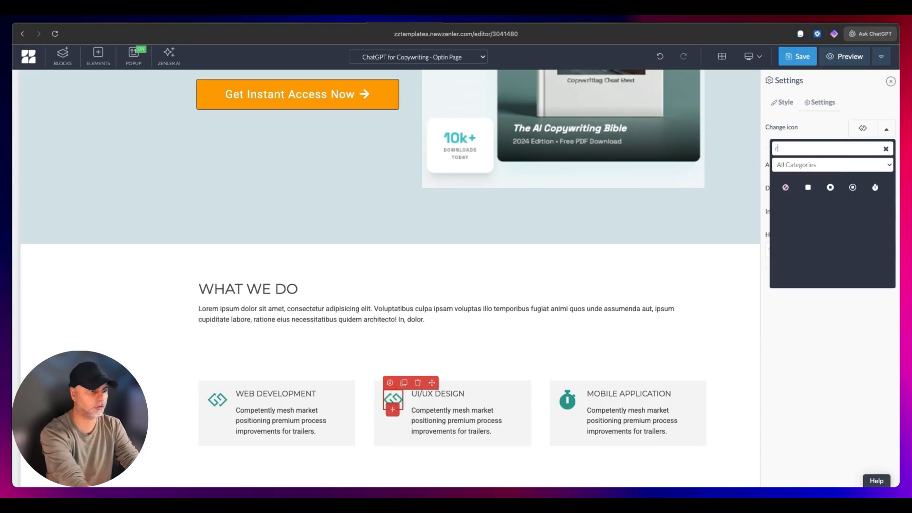
pyautogui.click(807, 187)
pyautogui.click(217, 398)
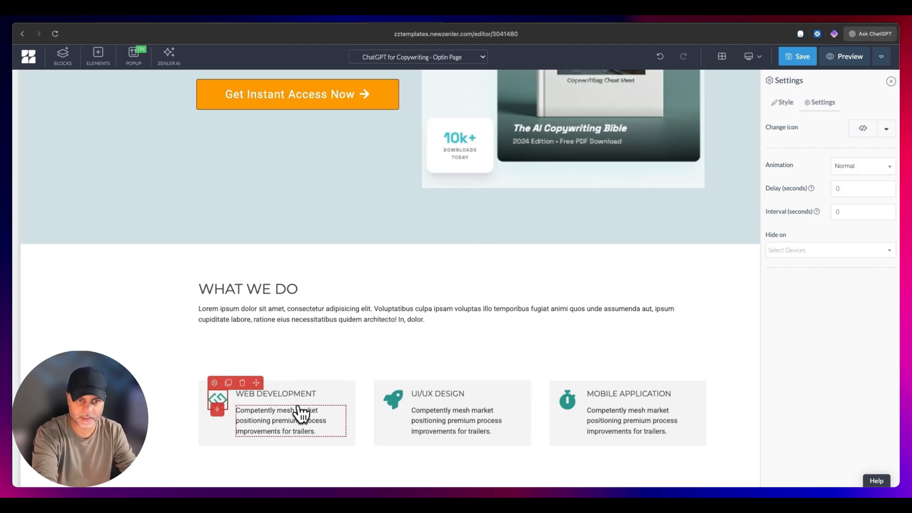
# - Replace the What We Do heading with "Unlock High-Performance AI Frameworks" and set its font to Lato
pyautogui.tripleClick(266, 288)
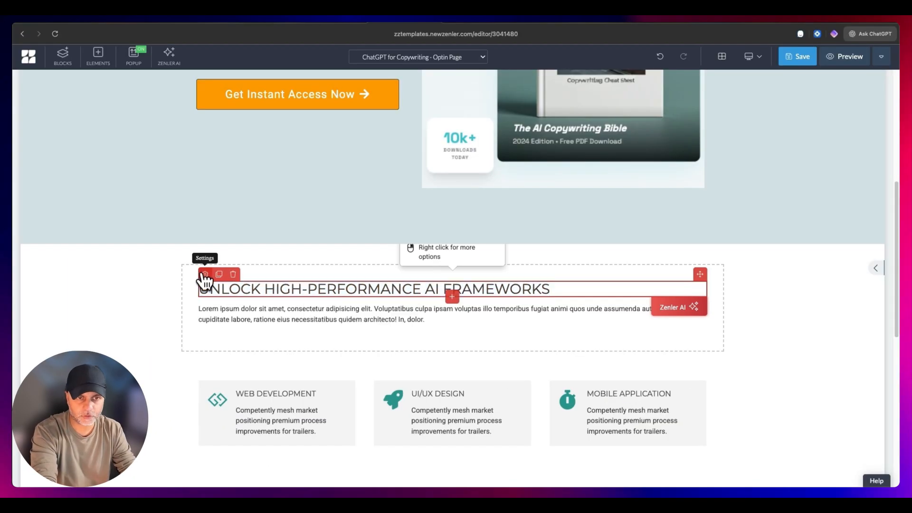
pyautogui.click(204, 274)
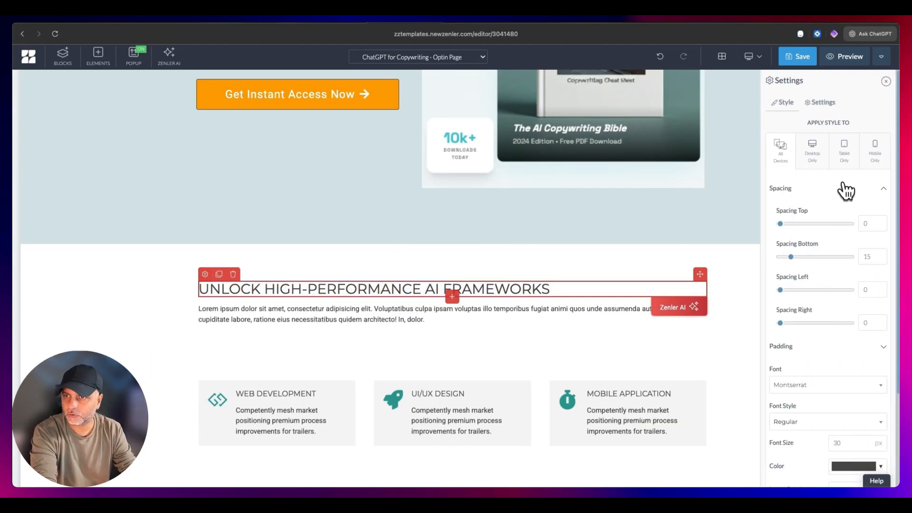
pyautogui.click(822, 384)
pyautogui.scroll(-8, 827, 304)
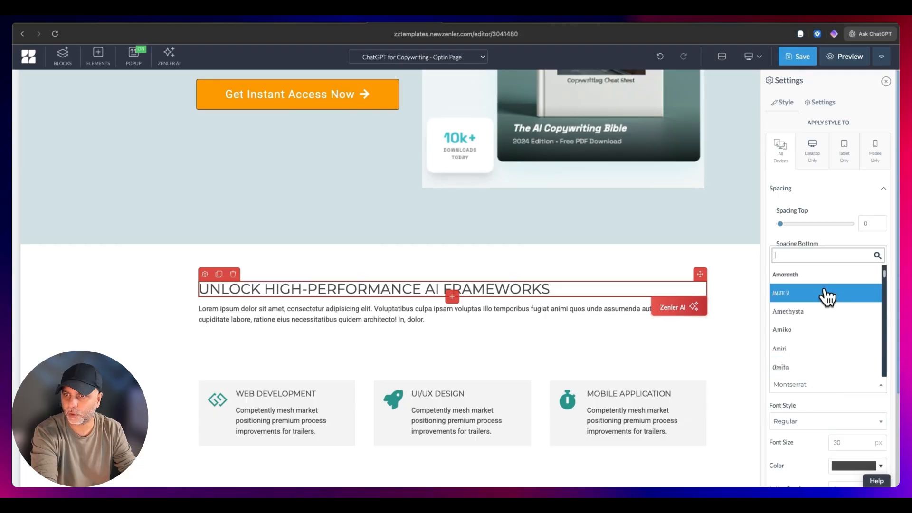
pyautogui.click(826, 307)
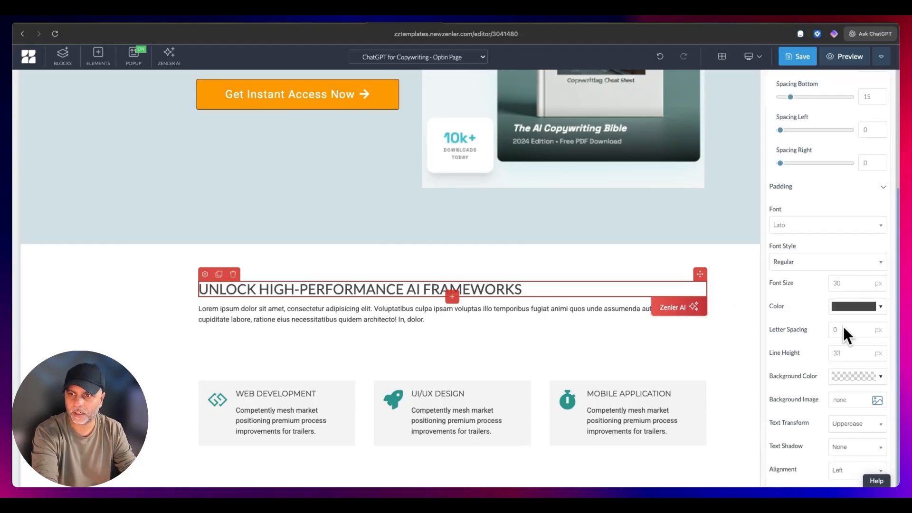
# - Set the features heading's text transform to None and its colour to black
pyautogui.click(855, 423)
pyautogui.click(850, 369)
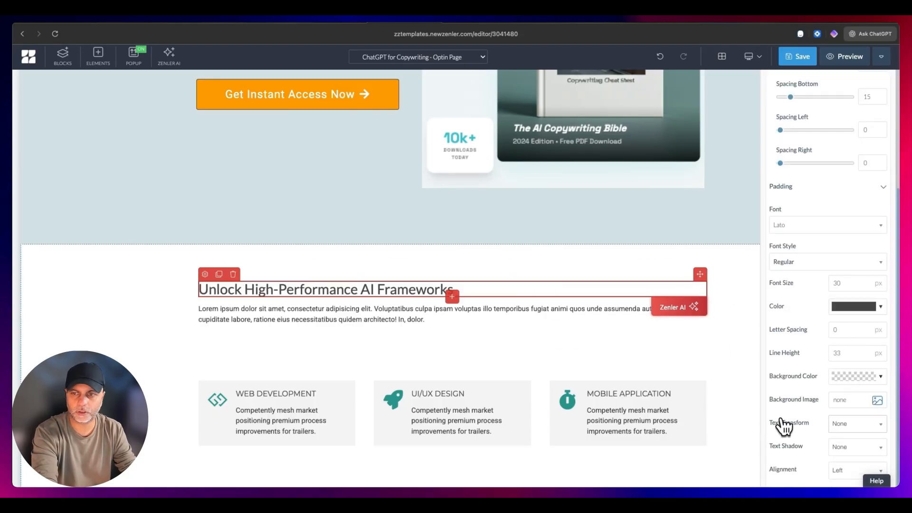
pyautogui.click(871, 430)
pyautogui.click(850, 369)
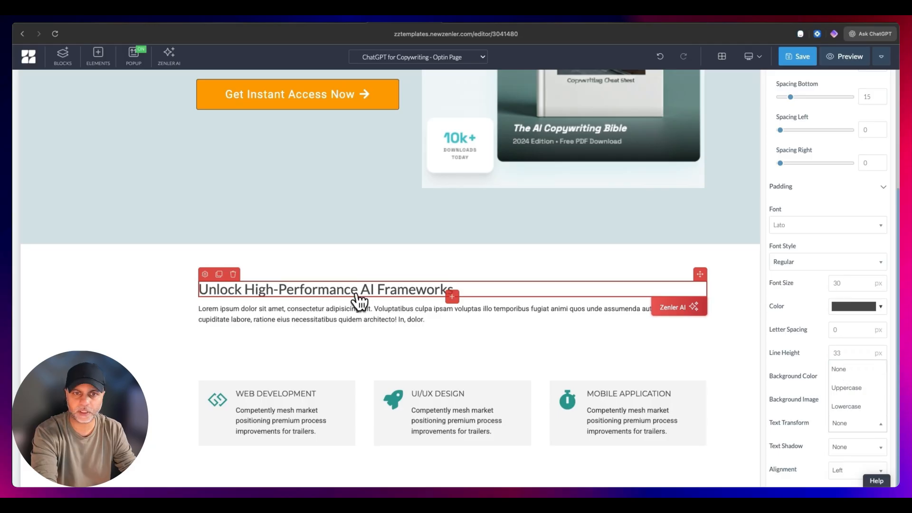
pyautogui.click(312, 294)
pyautogui.click(205, 274)
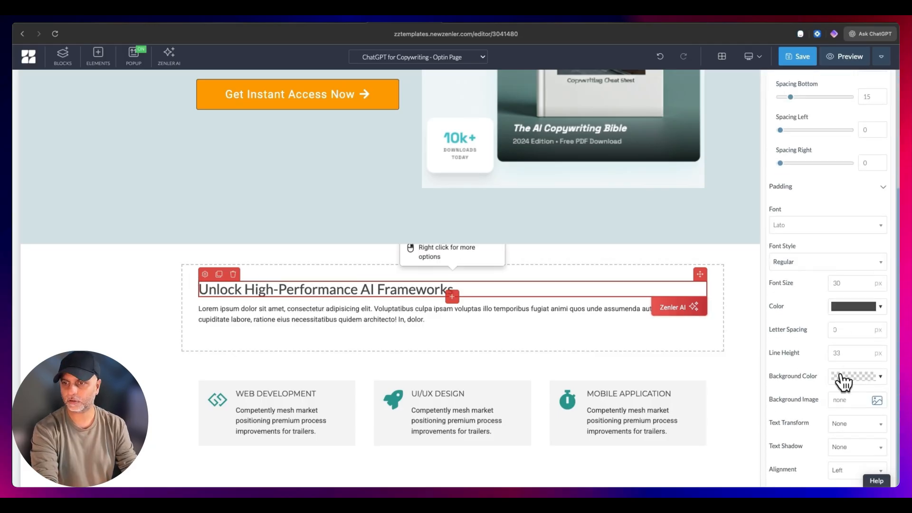
pyautogui.click(848, 308)
pyautogui.click(735, 327)
# - Replace the placeholder paragraph with "Stop guessing. Our field-tested prompts turn ChatGPT into your most senior copywriting partner in seconds" and style it medium grey in Raleway
pyautogui.tripleClick(401, 309)
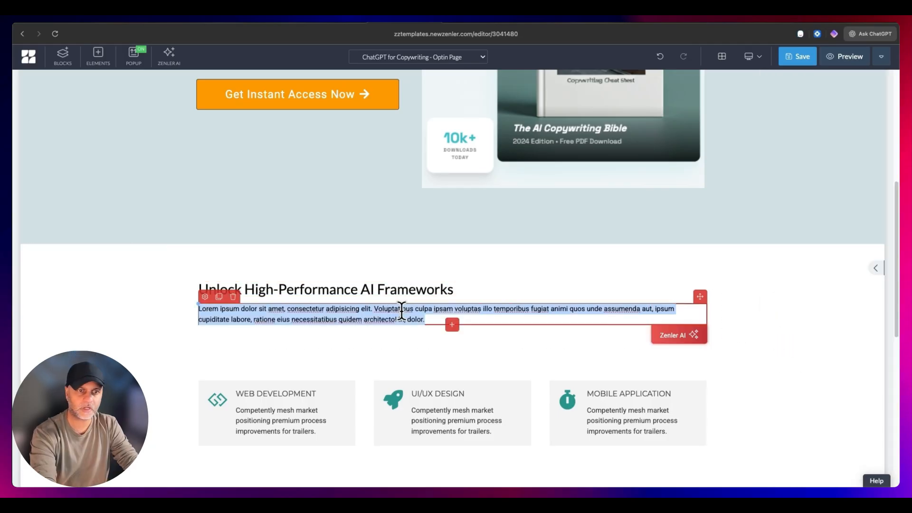
pyautogui.write('Stop guessing. Our field-tested prompts turn ChatGPT into your most senior copywriting partner in seconds')
pyautogui.click(205, 296)
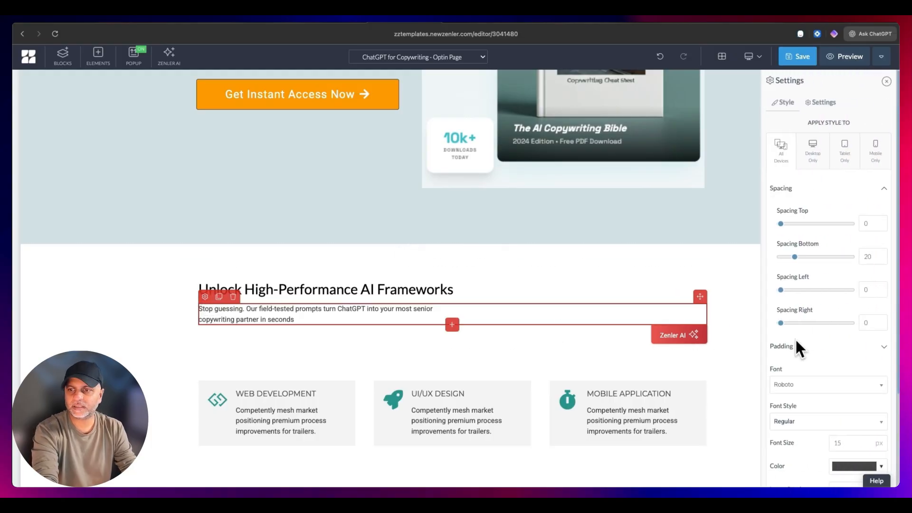
pyautogui.scroll(-2, 845, 418)
pyautogui.click(850, 422)
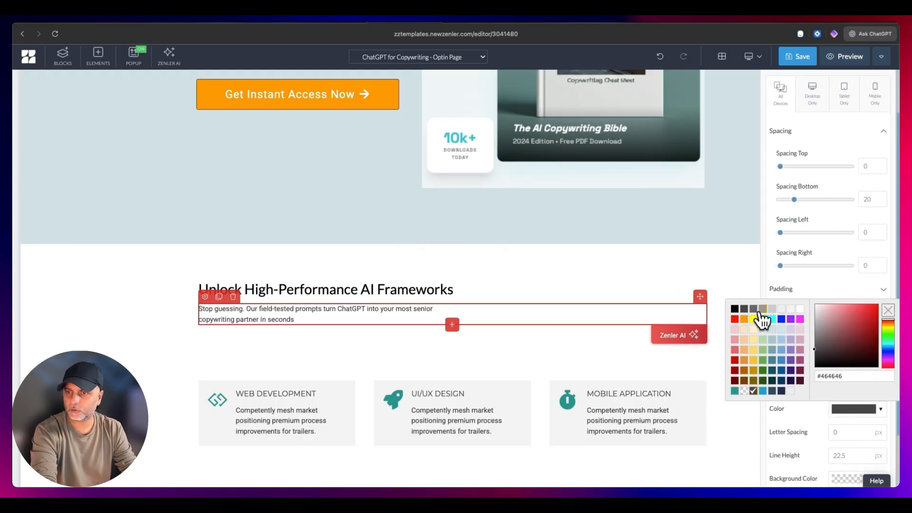
pyautogui.click(752, 310)
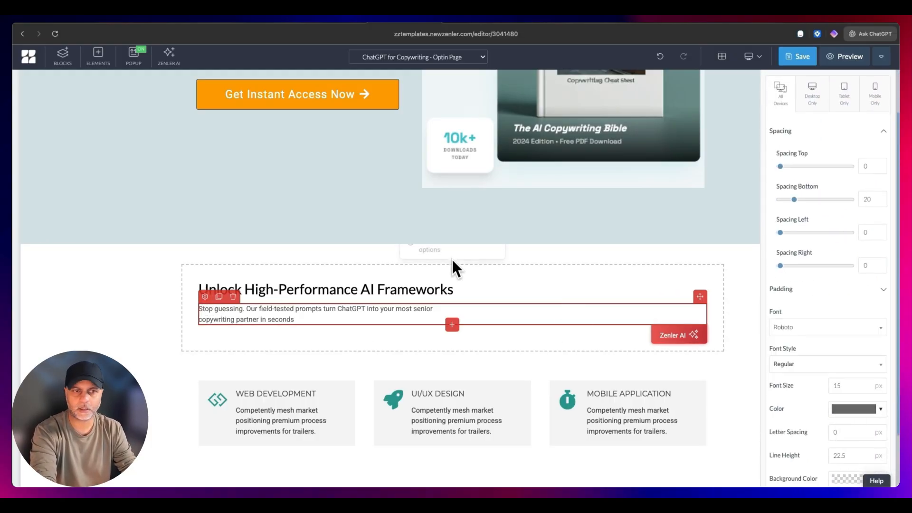
pyautogui.click(826, 328)
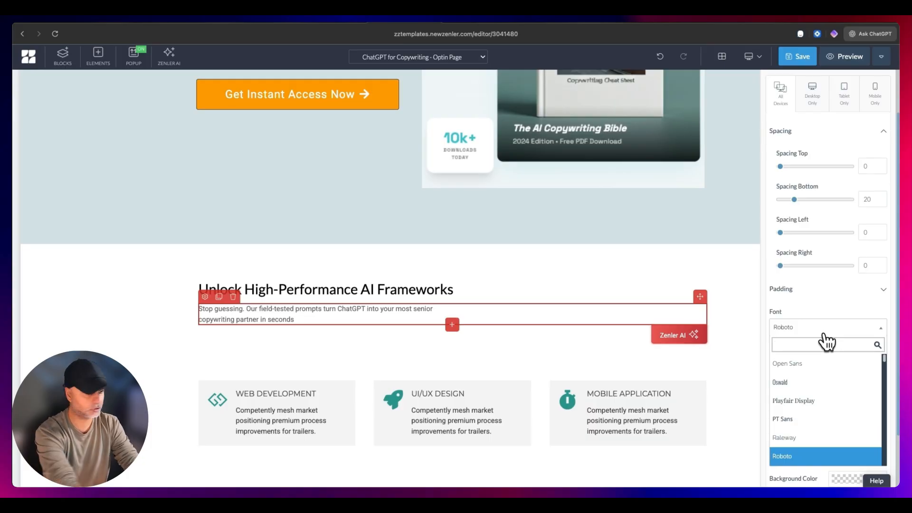
pyautogui.click(836, 437)
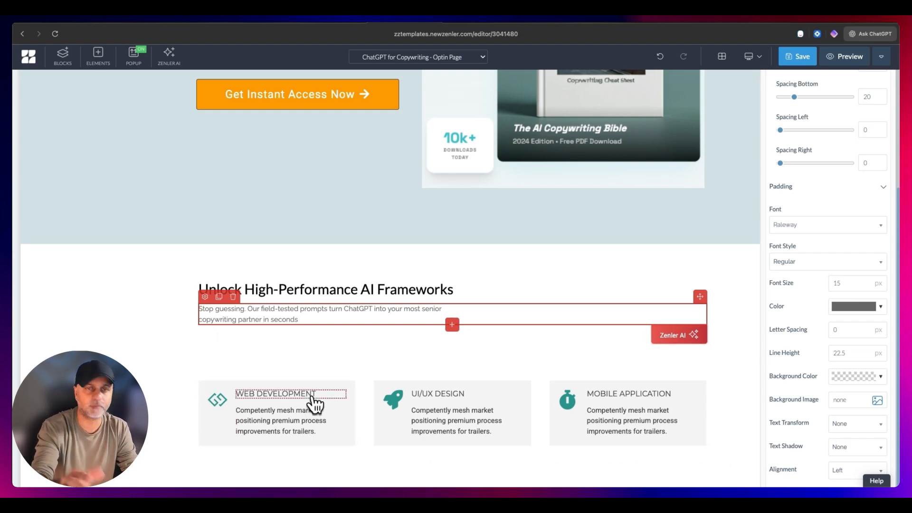
# - Delete the second row of feature boxes, containing Network Security and Mobile Application
pyautogui.scroll(-4, 457, 307)
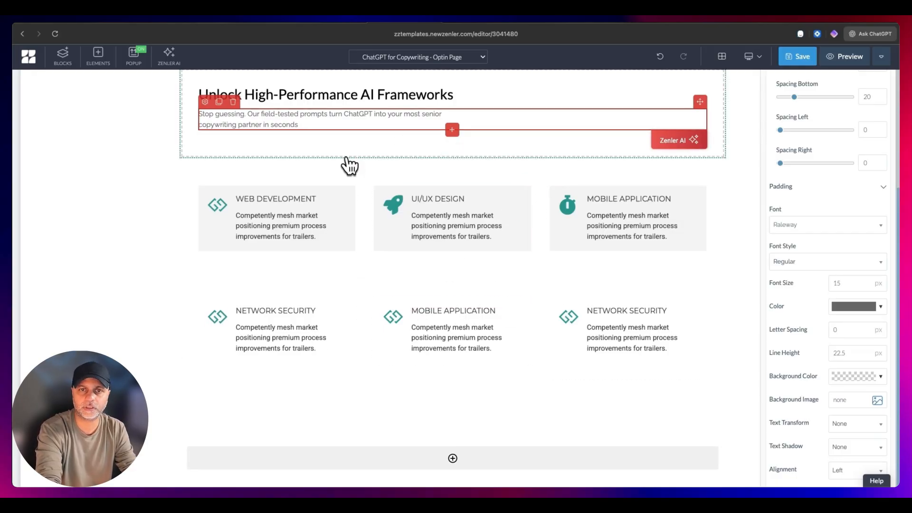
pyautogui.click(376, 296)
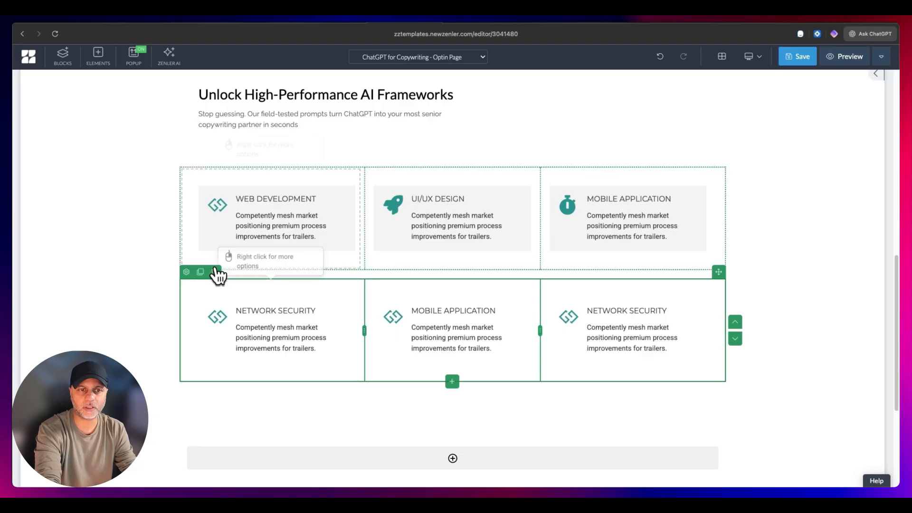
pyautogui.click(312, 313)
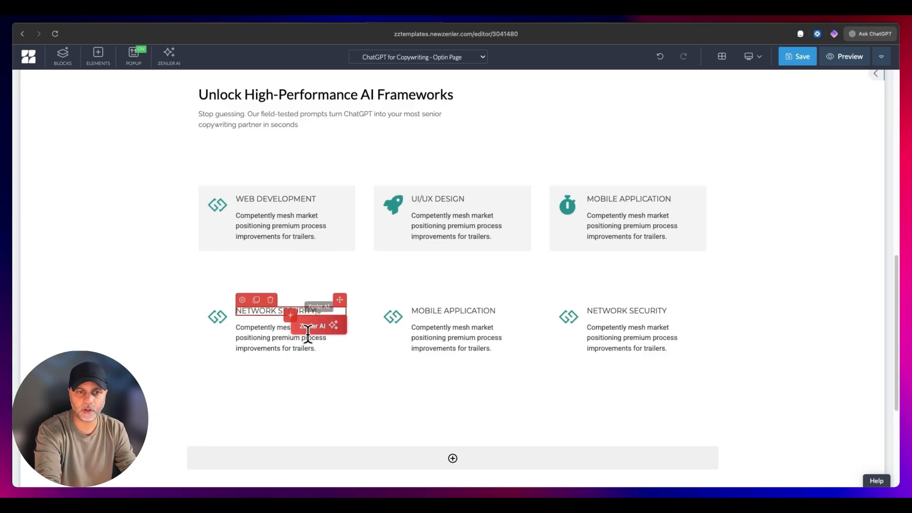
pyautogui.click(281, 348)
pyautogui.click(254, 309)
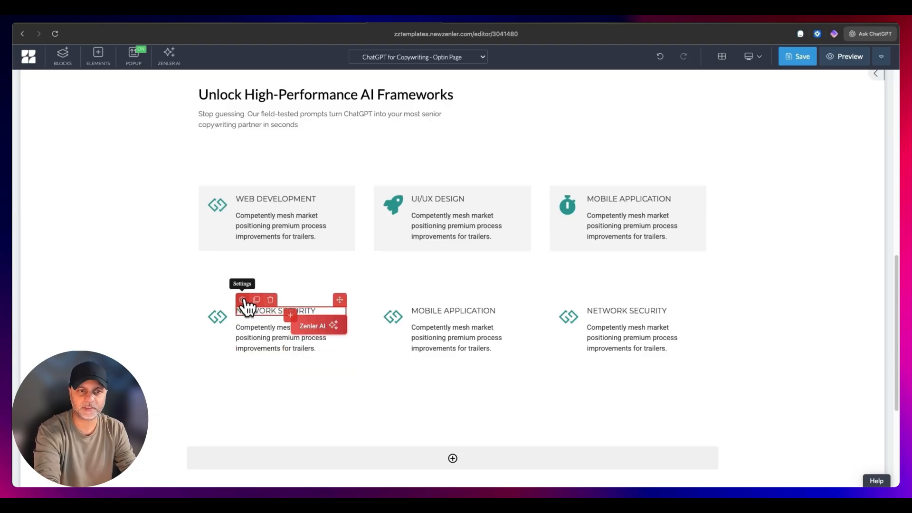
pyautogui.click(243, 300)
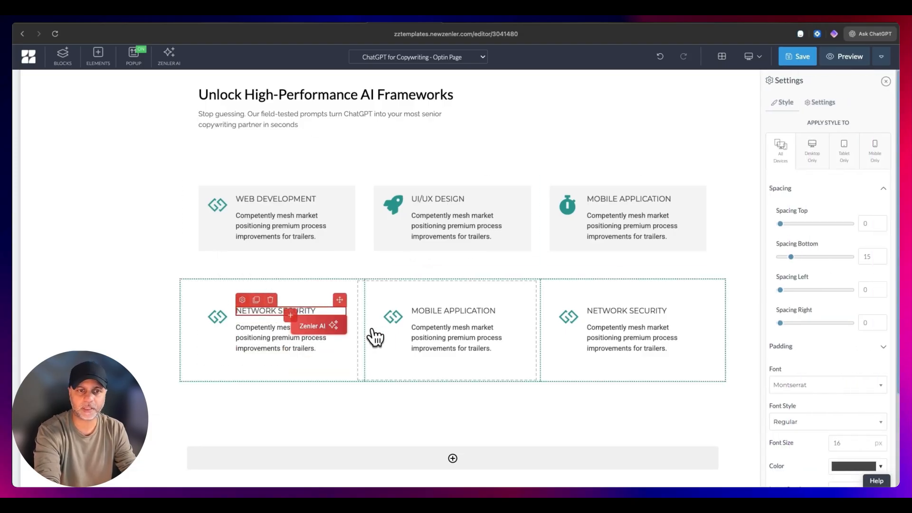
pyautogui.click(221, 318)
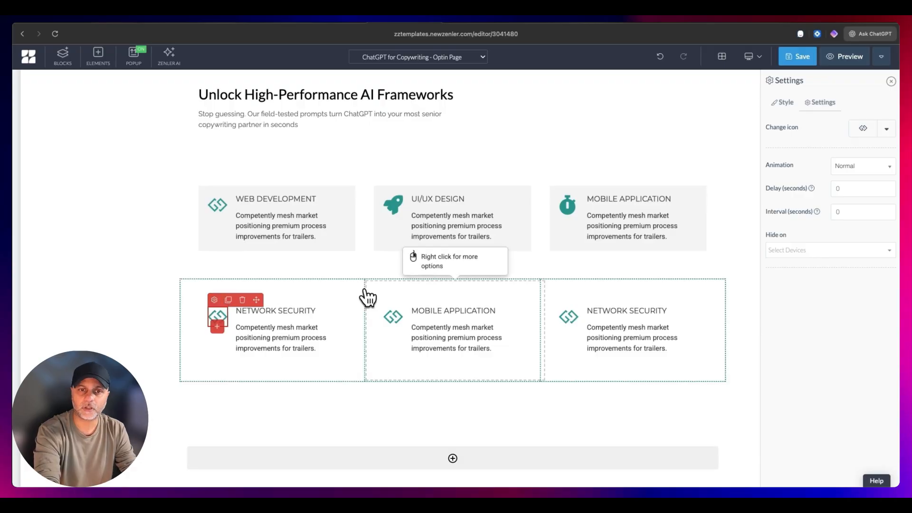
pyautogui.click(224, 287)
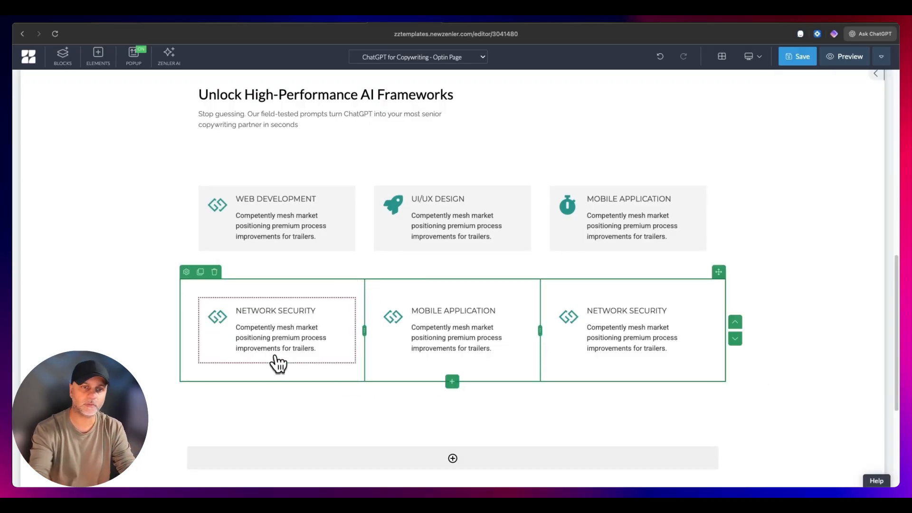
pyautogui.click(214, 271)
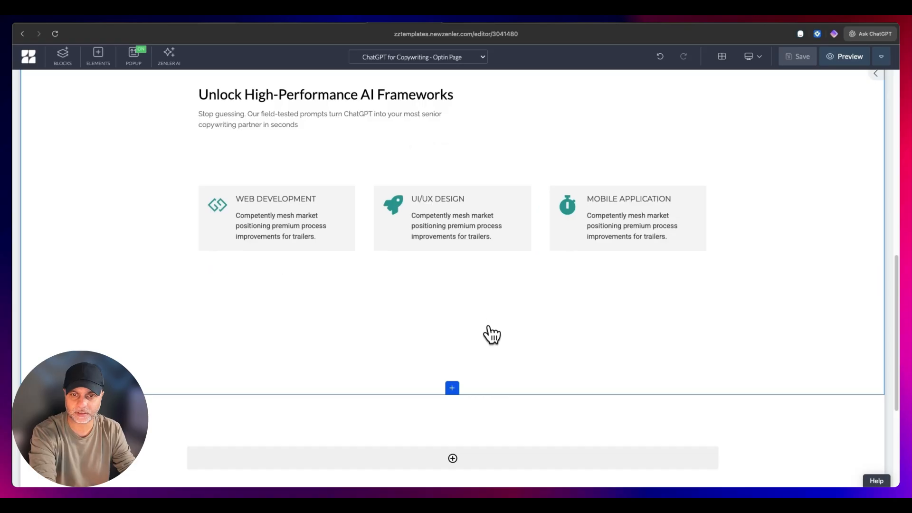
# - Remove the excess empty space beneath the remaining row of feature boxes
pyautogui.scroll(2, 475, 124)
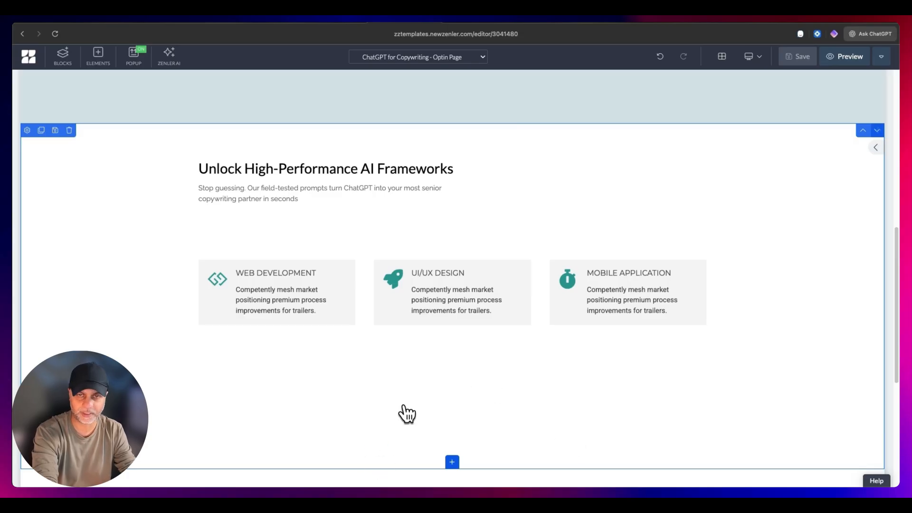
pyautogui.click(27, 131)
pyautogui.click(820, 189)
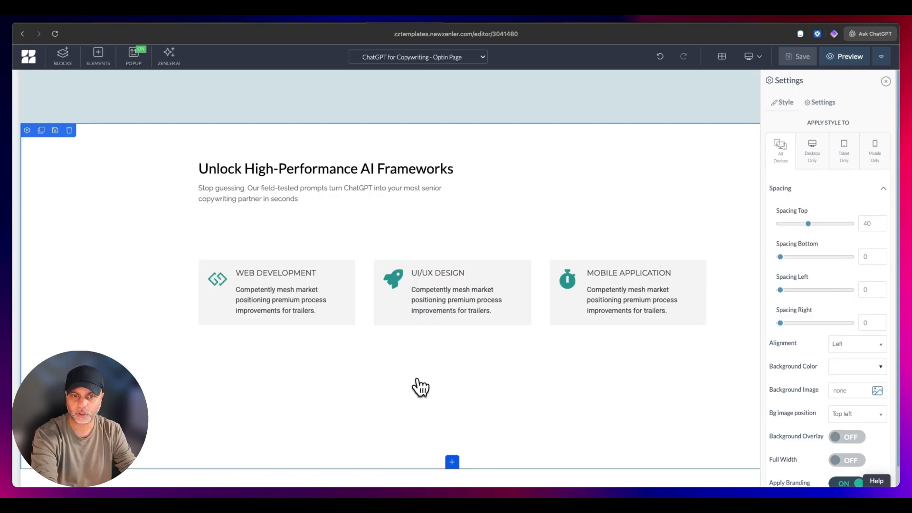
pyautogui.click(430, 339)
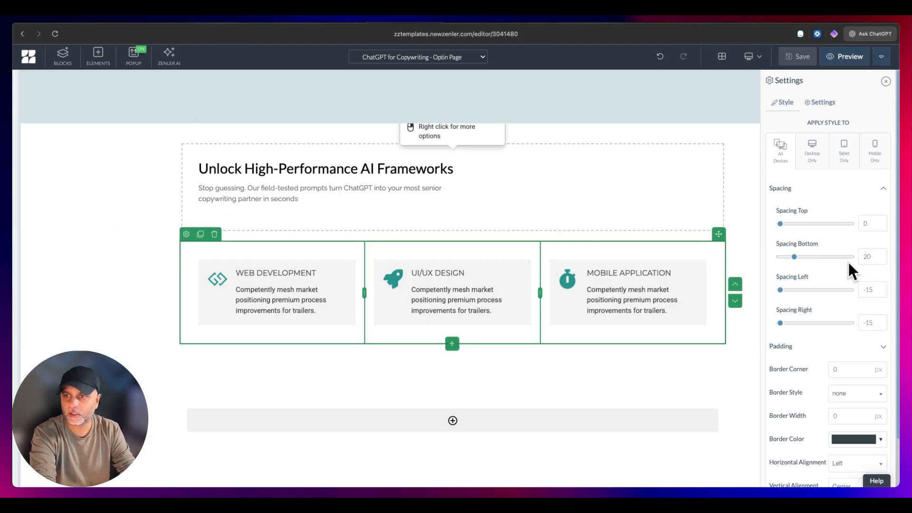
# - Add a little bottom spacing to the features section and save the page
pyautogui.click(103, 183)
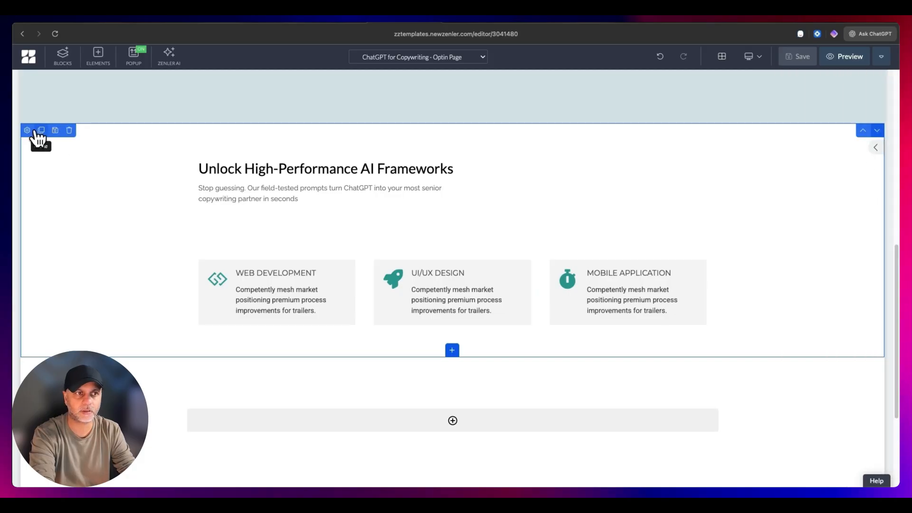
pyautogui.click(29, 131)
pyautogui.click(819, 190)
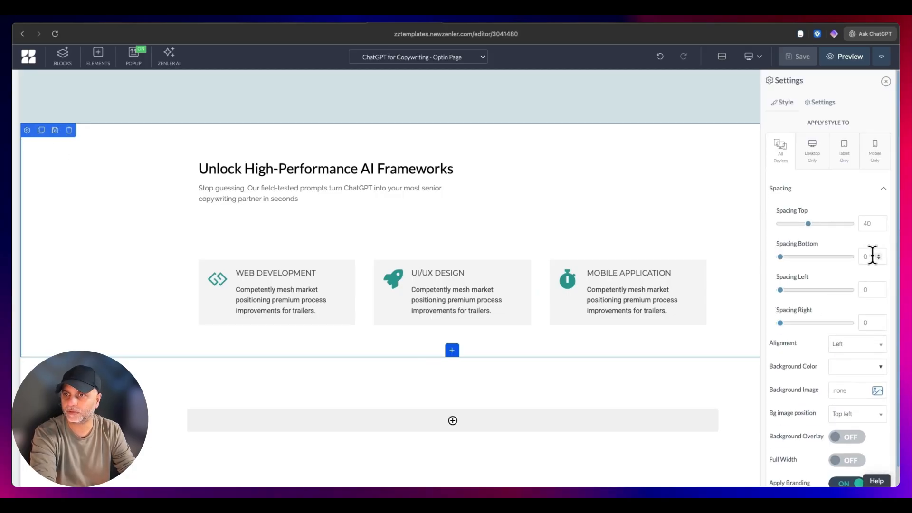
pyautogui.click(807, 56)
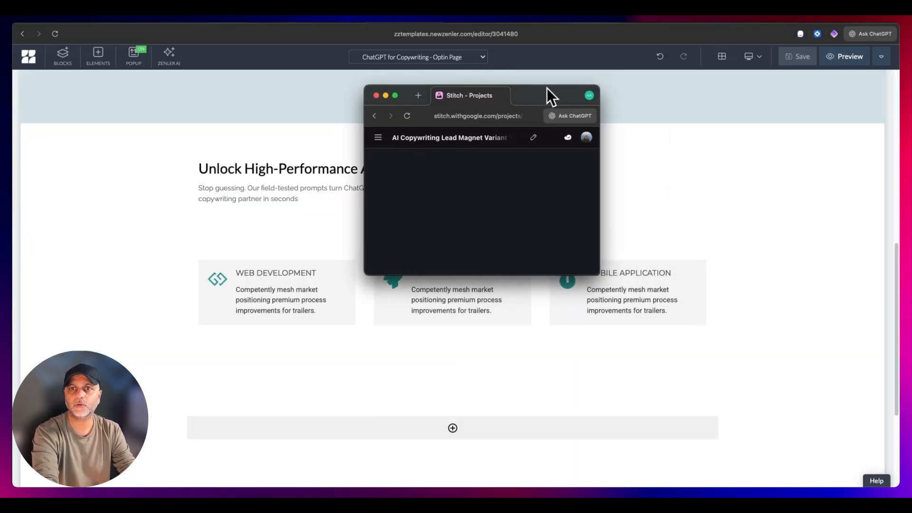
# - Capture a screenshot of the testimonial card in the Stitch mockup, and return to the Zenler page editor
pyautogui.doubleClick(546, 87)
pyautogui.scroll(-8, 627, 222)
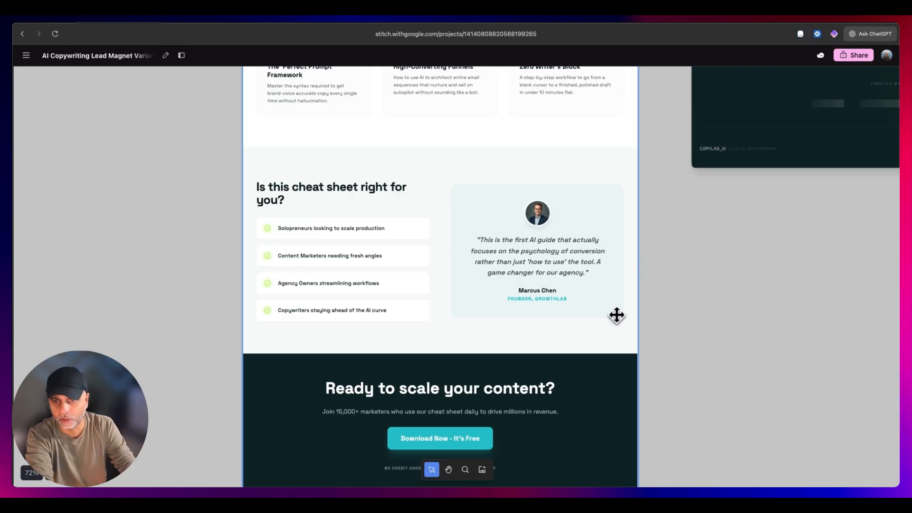
pyautogui.press('shift+super+4')
pyautogui.moveTo(623, 317); pyautogui.dragTo(449, 182)
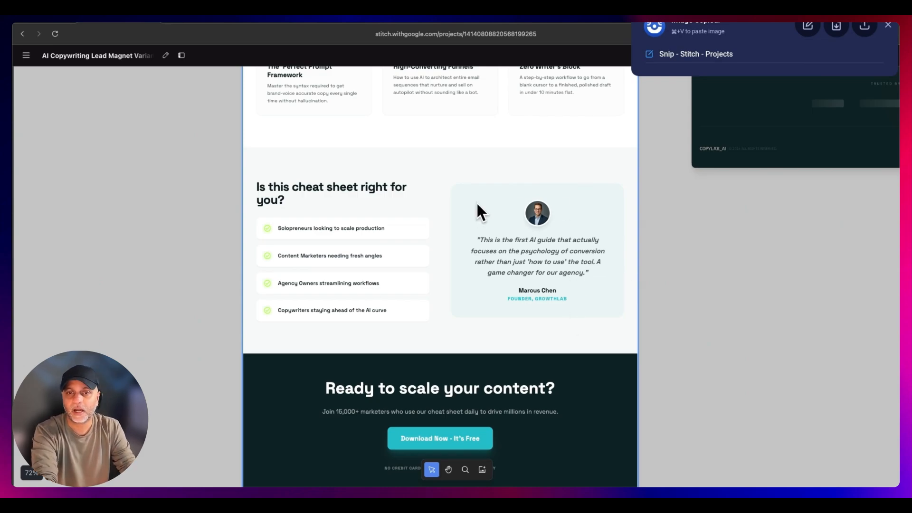
pyautogui.click(387, 18)
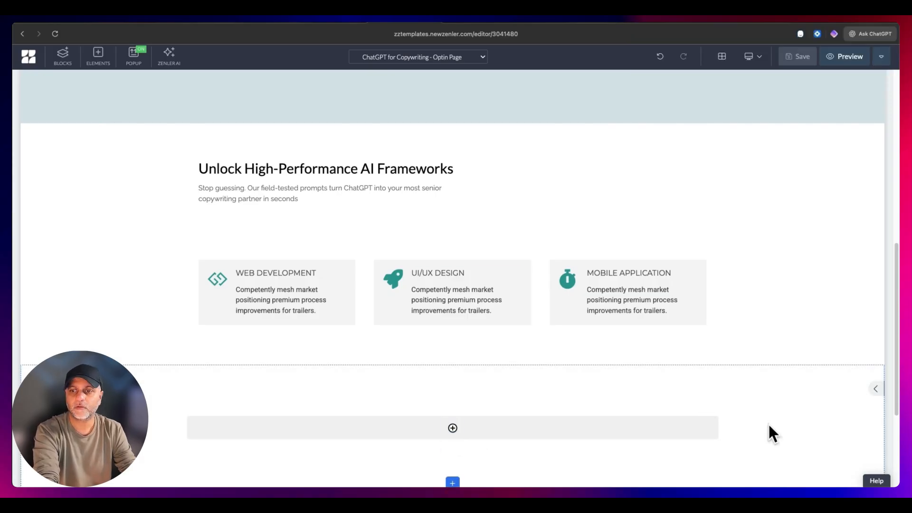
# - Add a 50/50 two-column row to the empty block below the features and place the testimonial screenshot in its right column
pyautogui.scroll(-3, 432, 250)
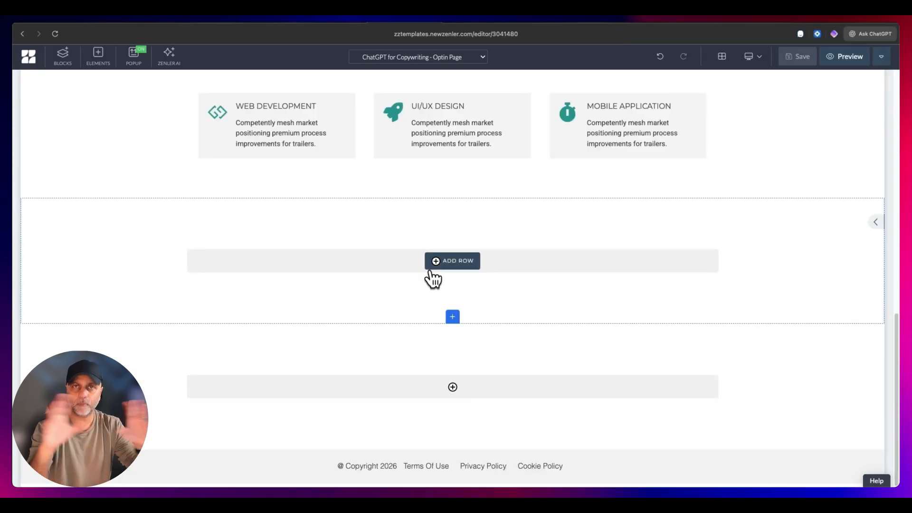
pyautogui.click(453, 262)
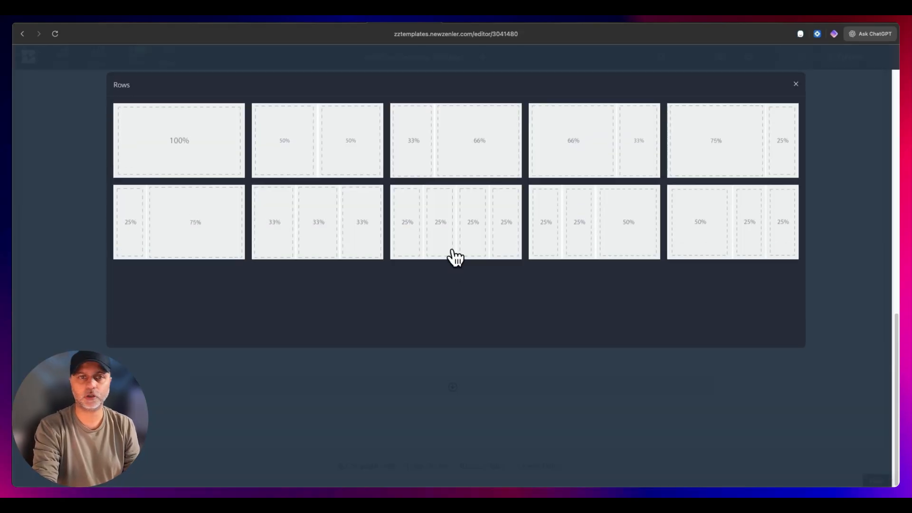
pyautogui.click(348, 146)
pyautogui.moveTo(580, 271)
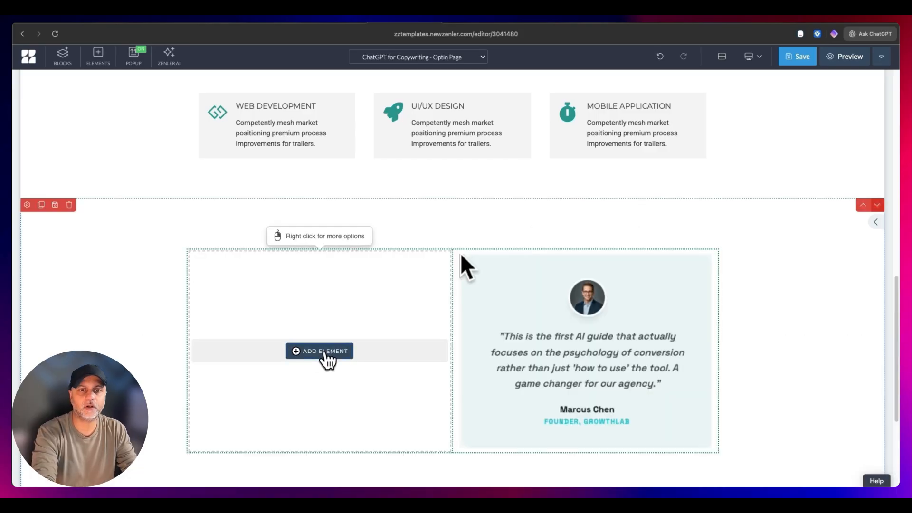
# - Add a Heading 1 element to the left column beside the testimonial image
pyautogui.click(320, 351)
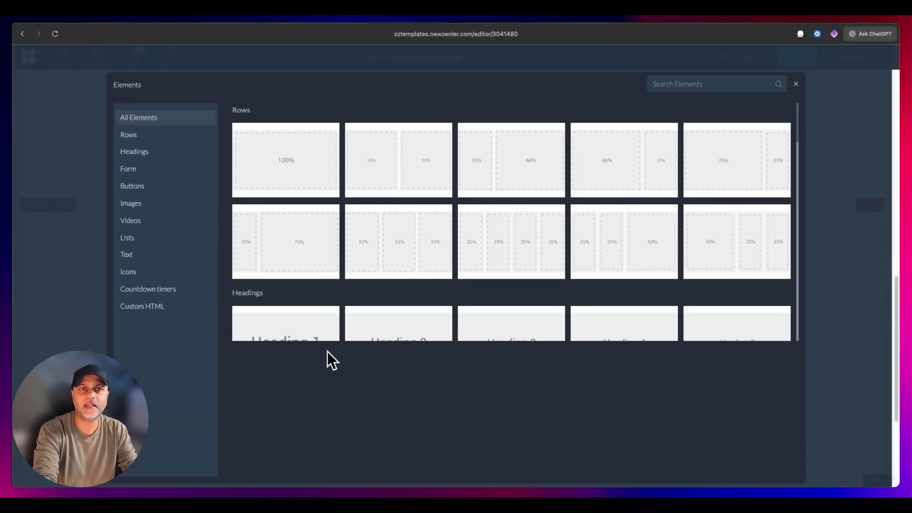
pyautogui.click(174, 152)
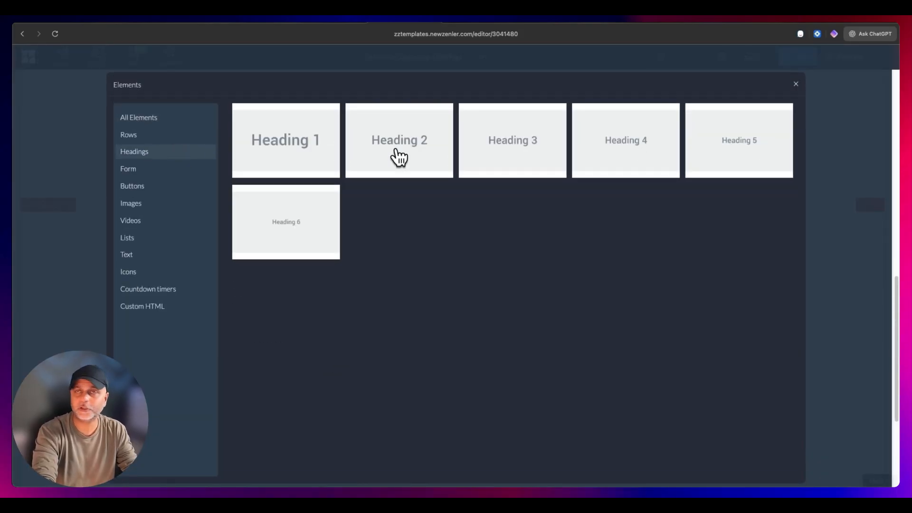
pyautogui.click(301, 138)
# - Set the two-column row's vertical alignment to the top
pyautogui.click(194, 242)
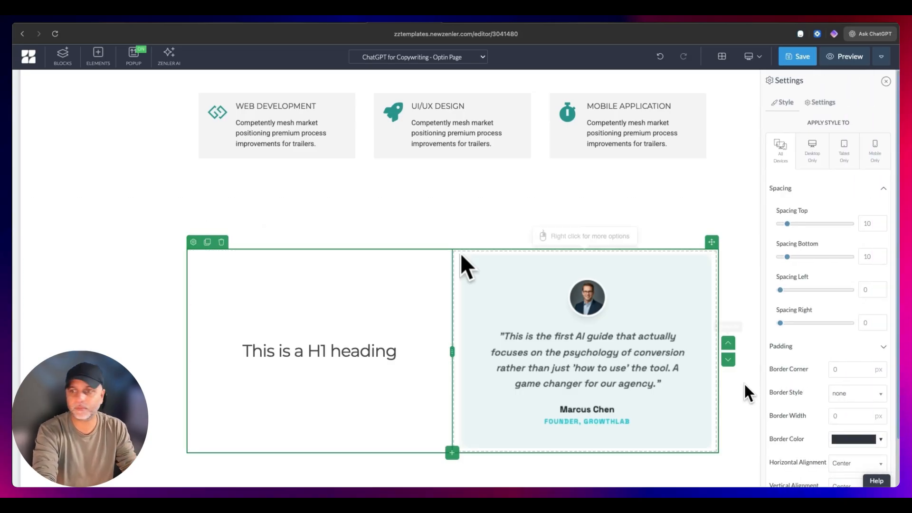
pyautogui.scroll(-2, 837, 401)
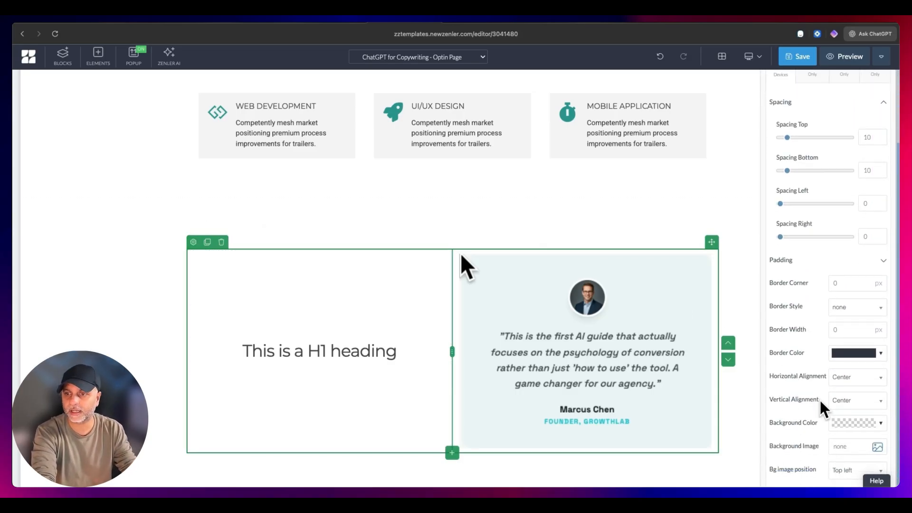
pyautogui.click(838, 403)
pyautogui.click(850, 347)
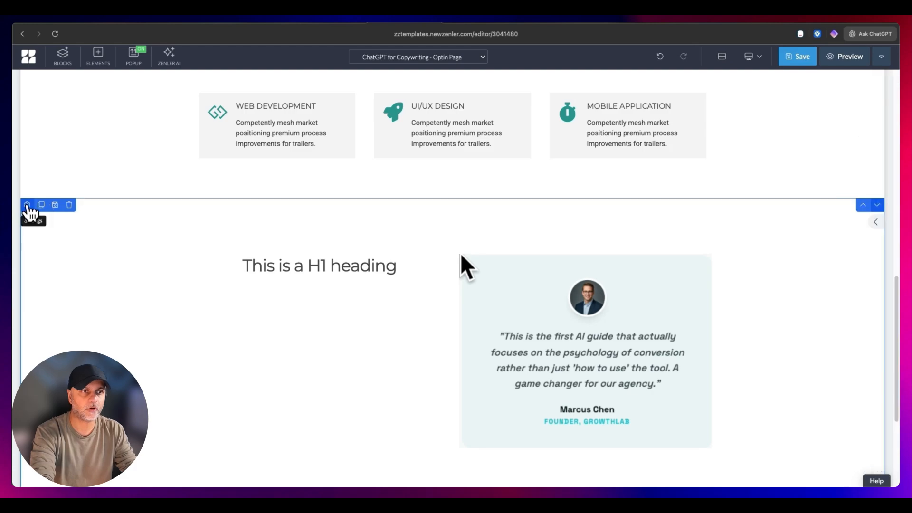
# - Set the background colour of the testimonial section to light grey
pyautogui.click(27, 205)
pyautogui.click(852, 240)
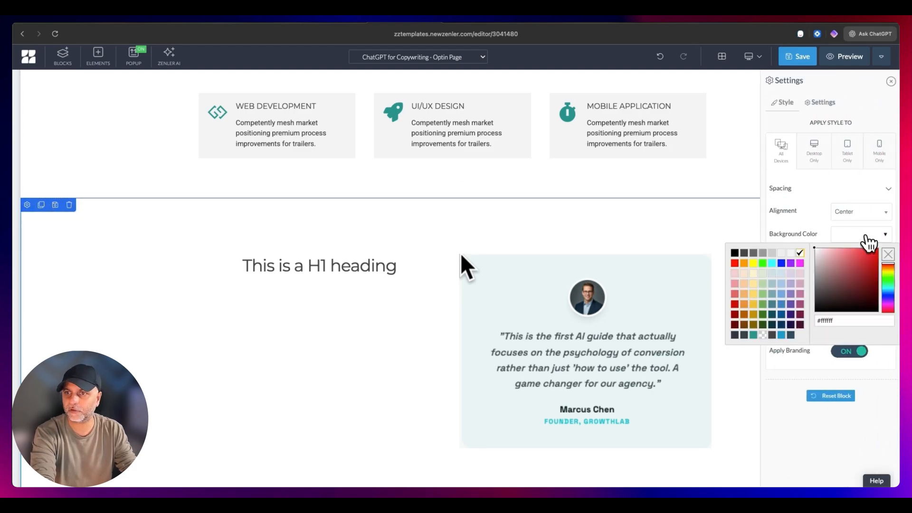
pyautogui.click(790, 257)
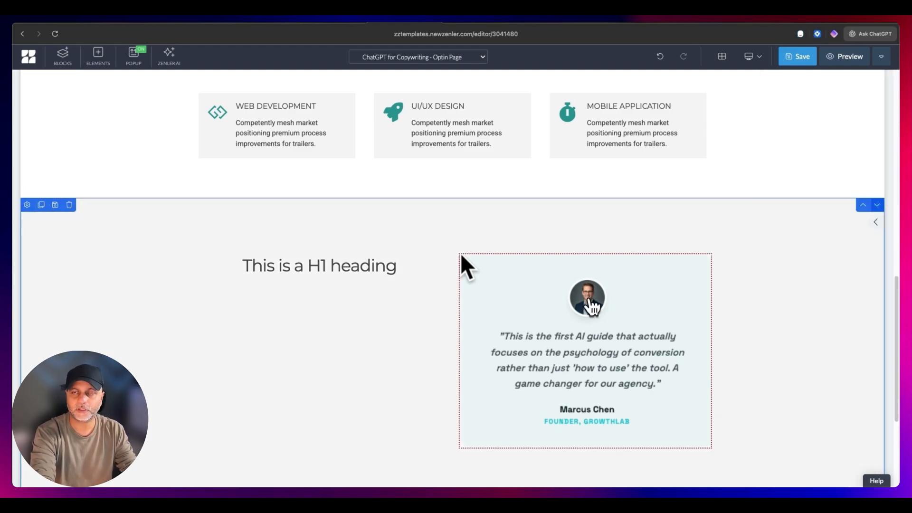
# - Set the alignment of the H1 placeholder heading to Left
pyautogui.click(314, 270)
pyautogui.click(198, 247)
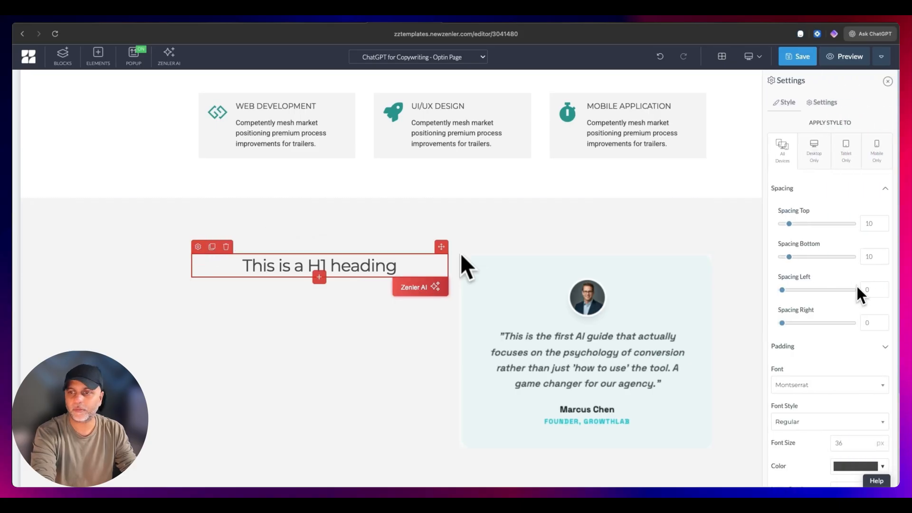
pyautogui.scroll(-5, 829, 442)
pyautogui.click(846, 470)
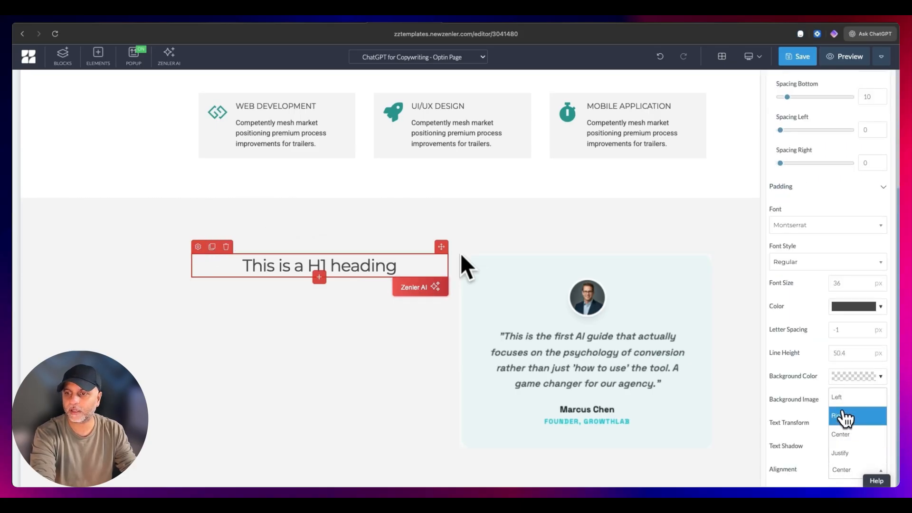
pyautogui.click(837, 397)
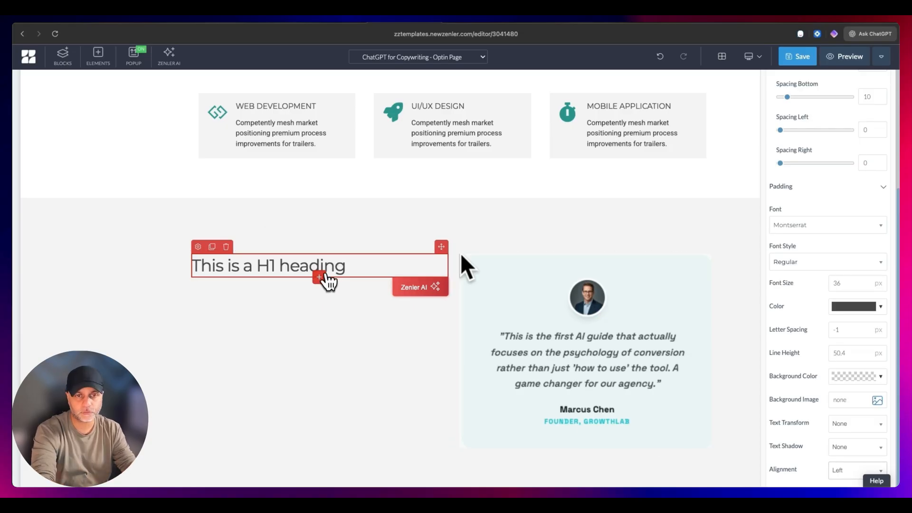
# - Insert a 25%/75% row beneath the H1 heading and add an icon to its narrow column
pyautogui.click(319, 278)
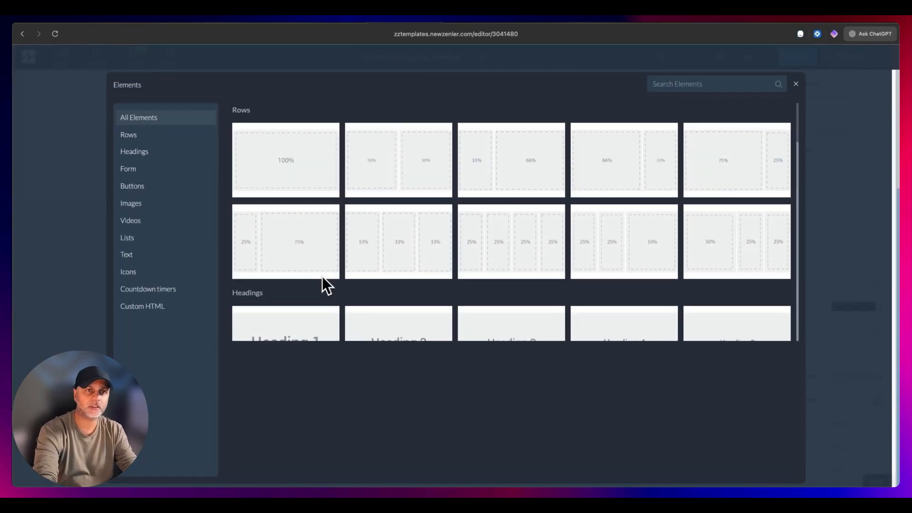
pyautogui.click(285, 243)
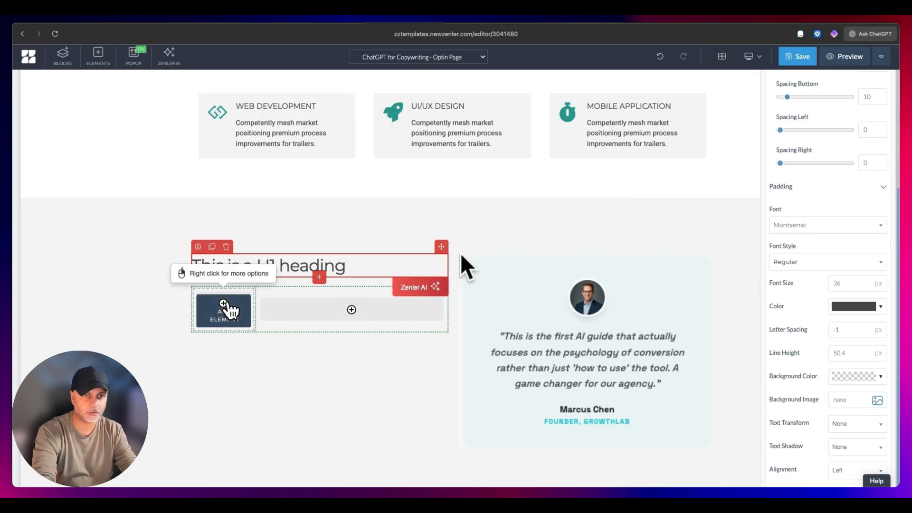
pyautogui.click(224, 304)
pyautogui.click(142, 272)
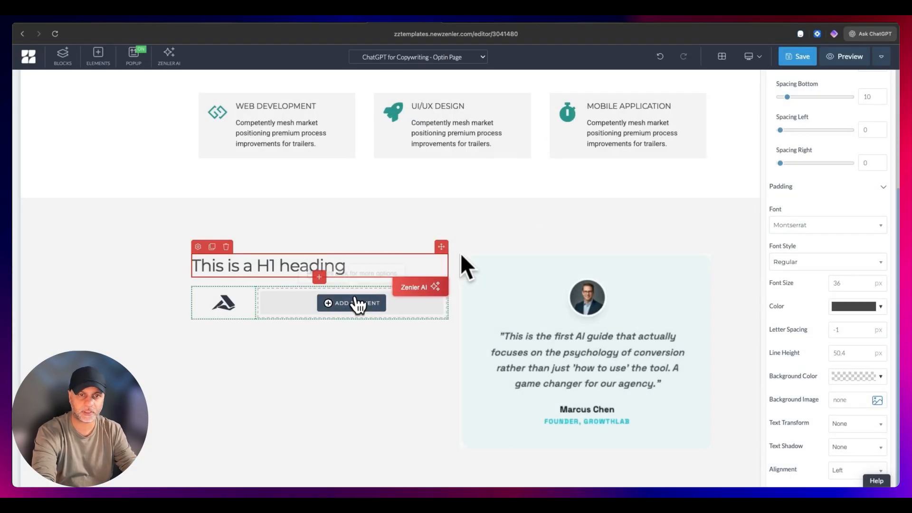
# - Add a text paragraph to the wide column beside the icon and set its alignment to Left
pyautogui.click(346, 307)
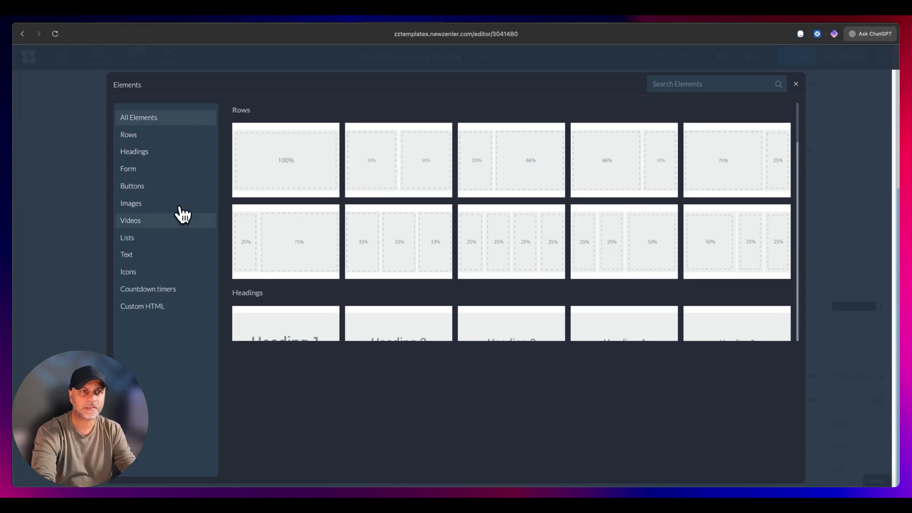
pyautogui.click(137, 257)
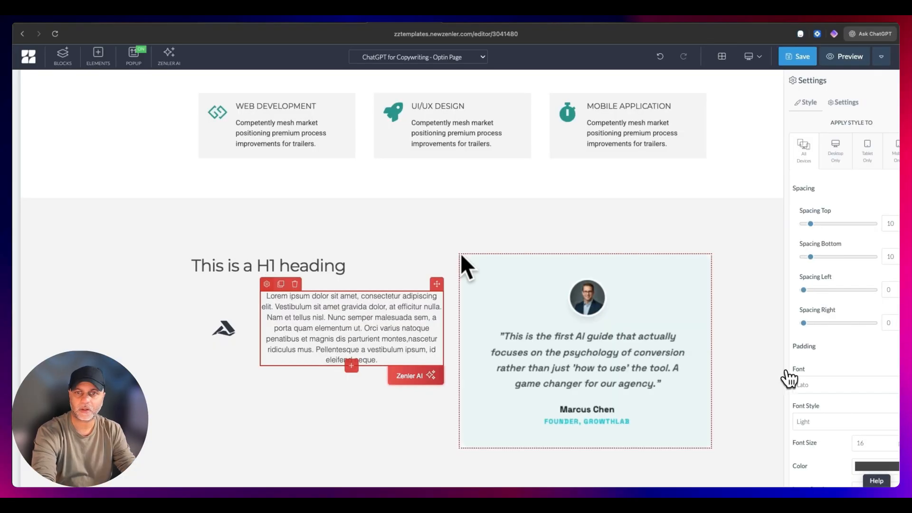
pyautogui.click(856, 470)
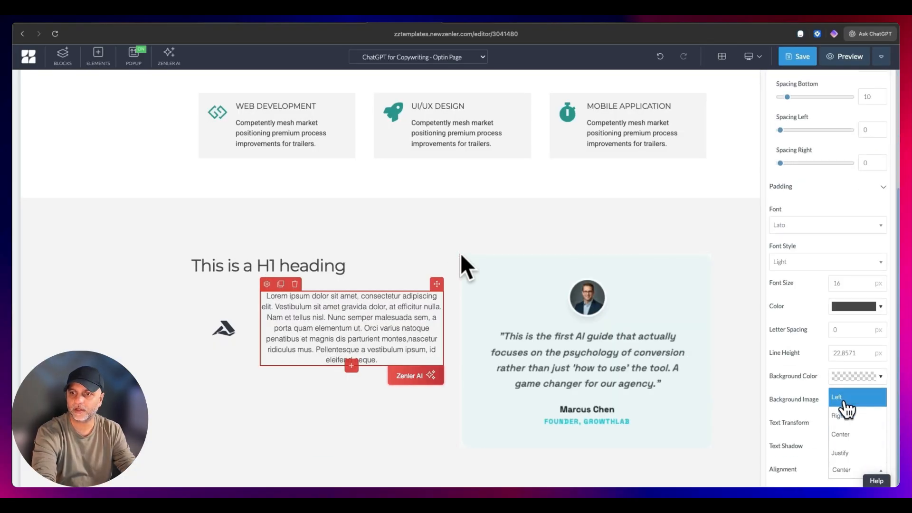
pyautogui.click(850, 398)
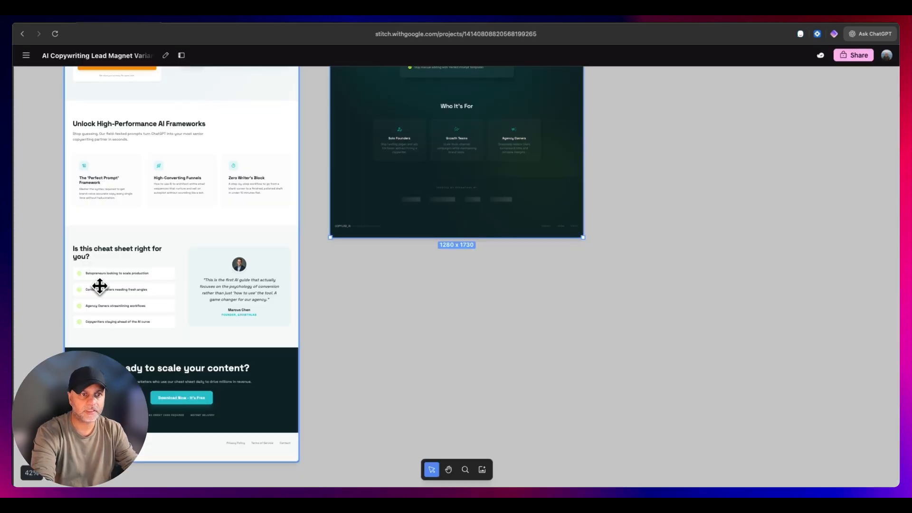
# - Check the cheat sheet checklist in the Stitch mockup and clear the placeholder paragraph beside the icon in Zenler
pyautogui.scroll(5, 97, 285)
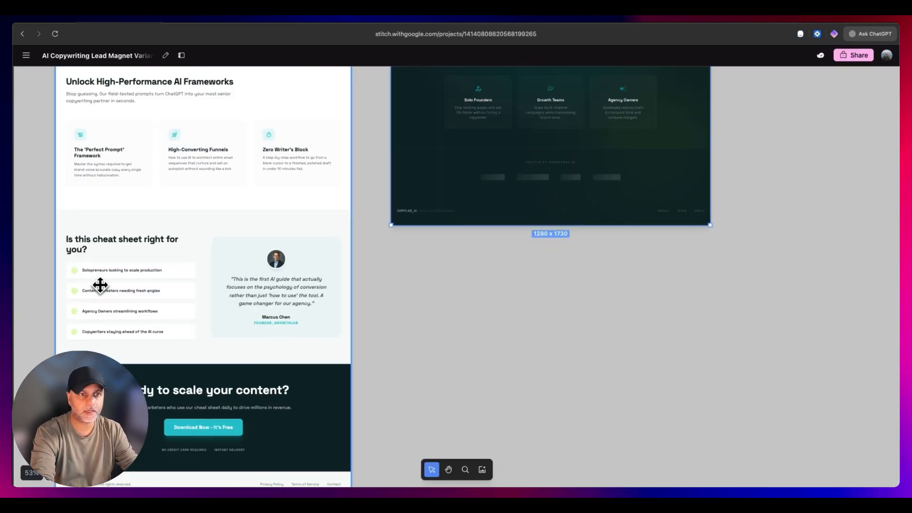
pyautogui.scroll(1, 100, 285)
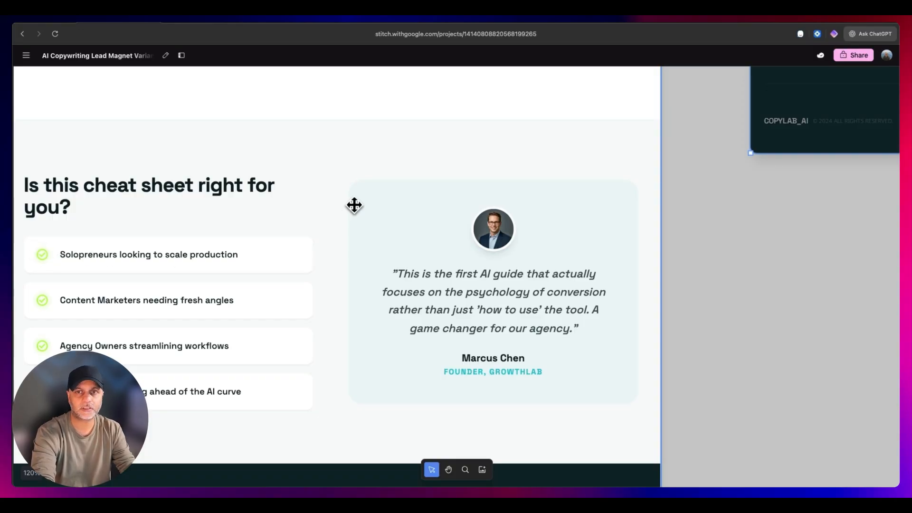
pyautogui.moveTo(354, 205); pyautogui.dragTo(395, 199)
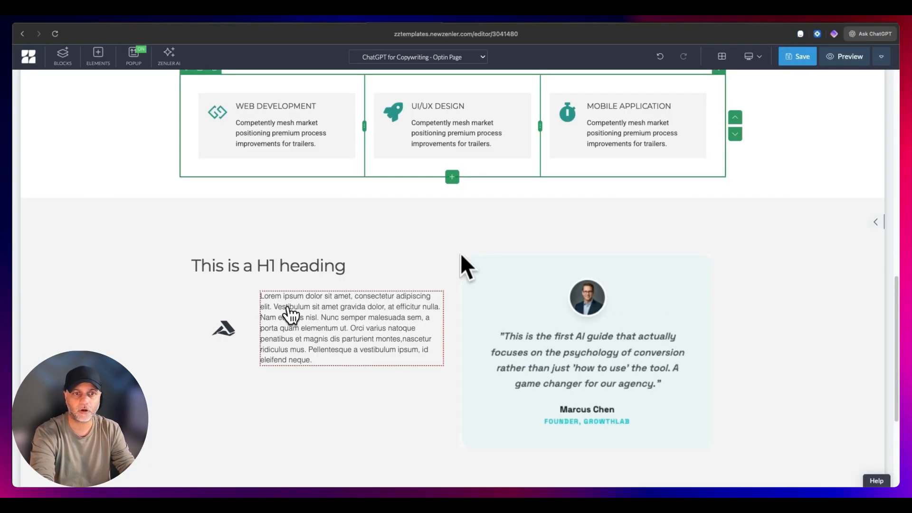
pyautogui.click(290, 314)
pyautogui.tripleClick(332, 350)
pyautogui.press('BackSpace')
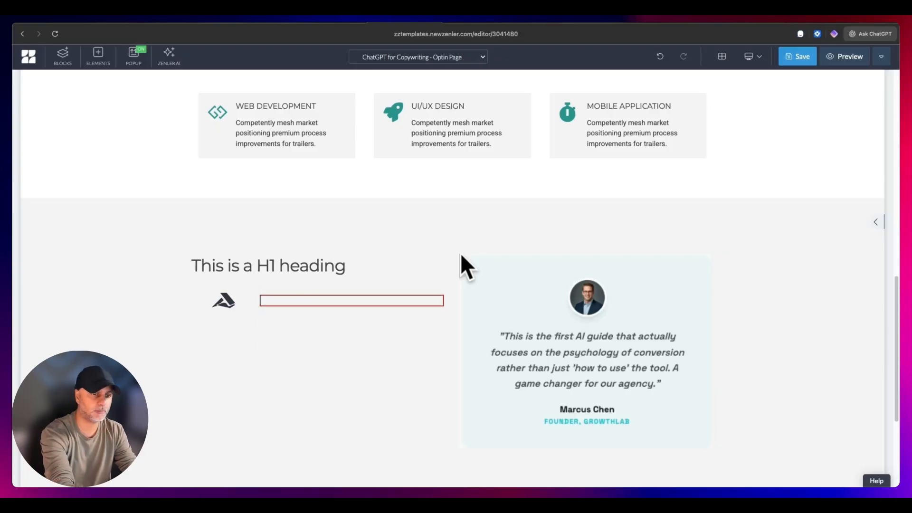
# - Change the icon beneath the heading to a circled check mark and set its size to 25 px
pyautogui.click(218, 284)
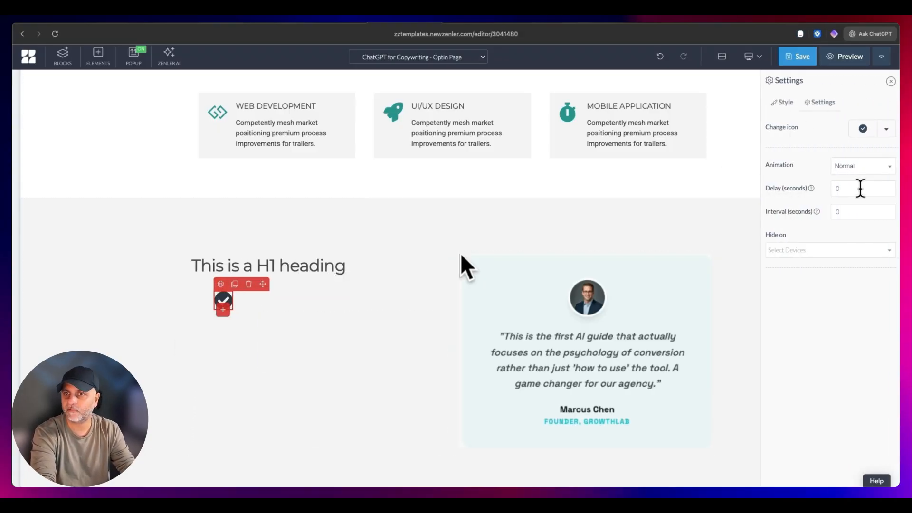
pyautogui.click(781, 102)
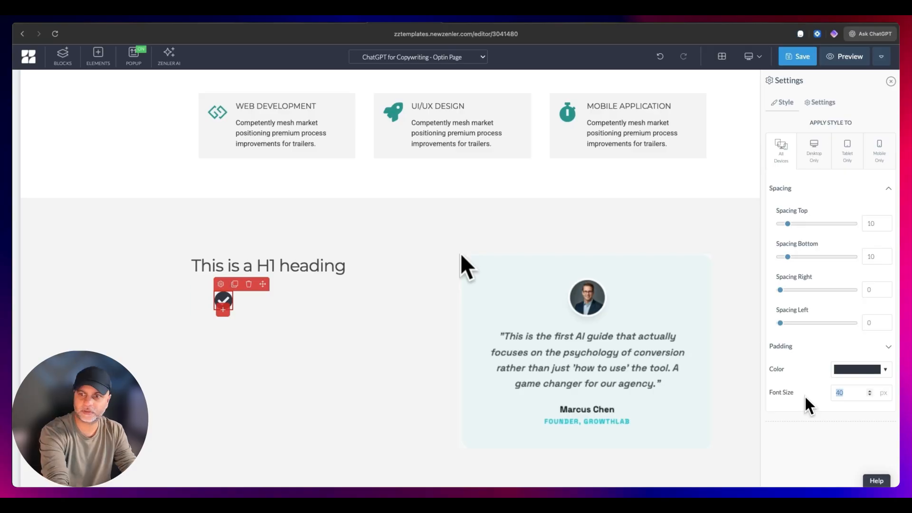
pyautogui.press('BackSpace')
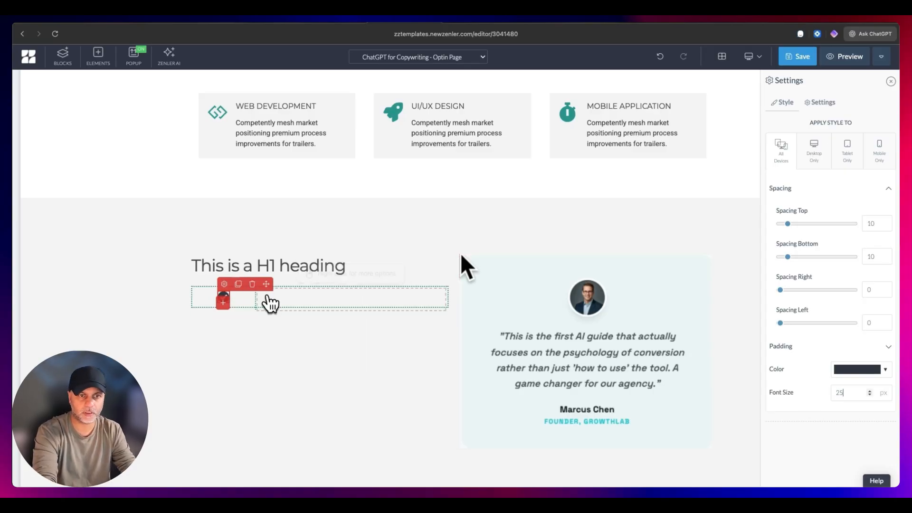
# - Enter "Solopreneurs looking to scale production" as the text beside the check icon and set its alignment to Left
pyautogui.click(272, 298)
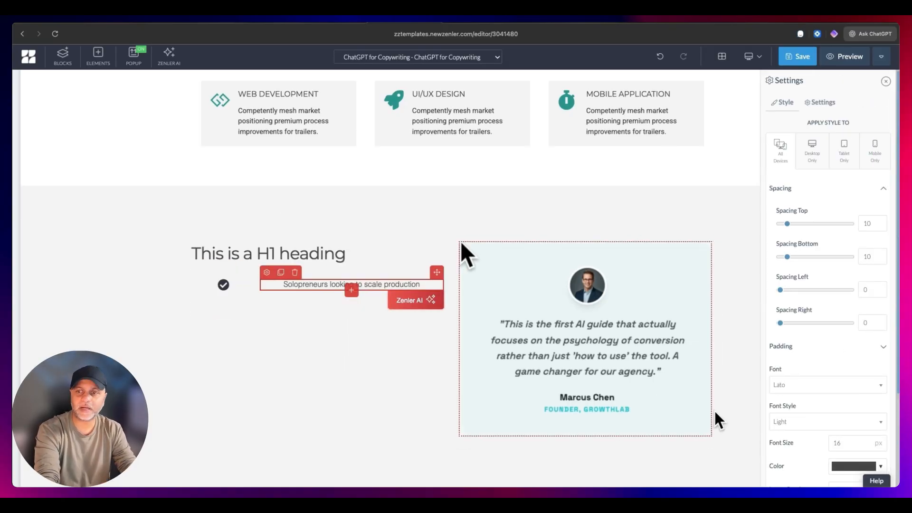
pyautogui.scroll(-5, 885, 386)
pyautogui.click(848, 471)
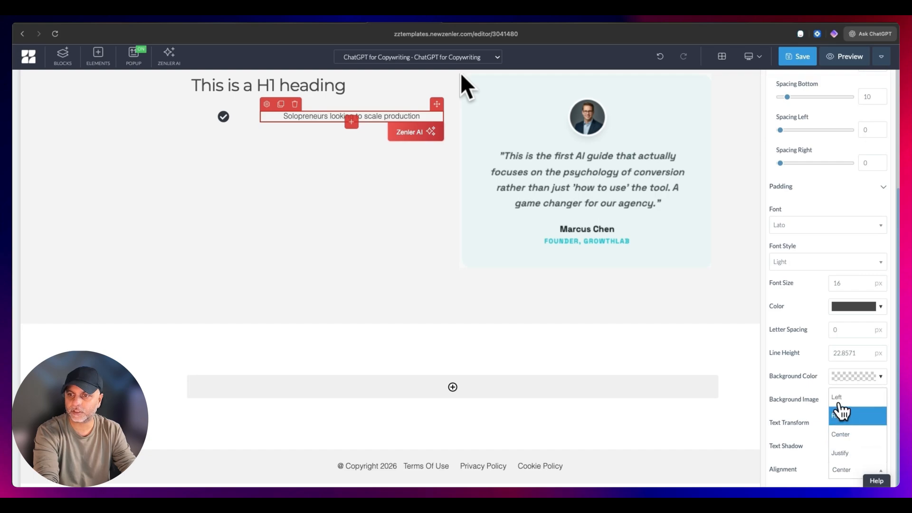
pyautogui.click(848, 415)
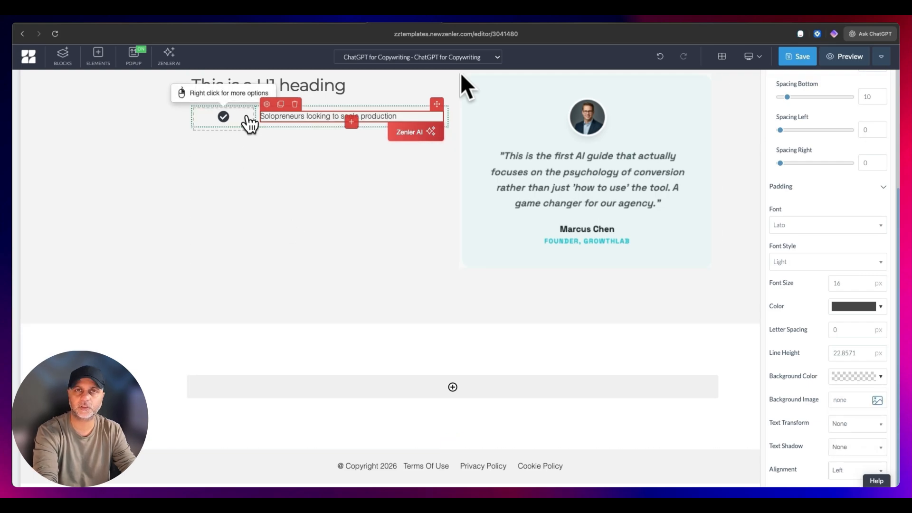
# - Set the check icon's right spacing to 100 for all devices
pyautogui.click(230, 118)
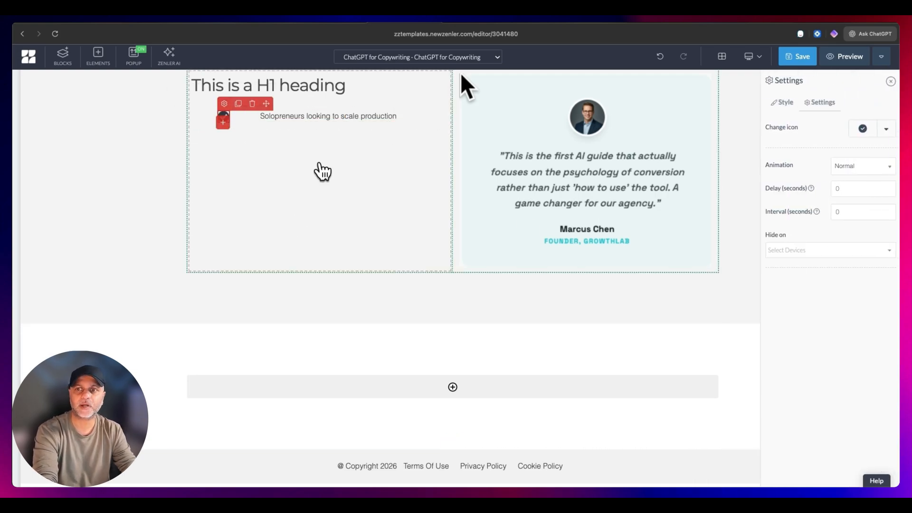
pyautogui.click(786, 103)
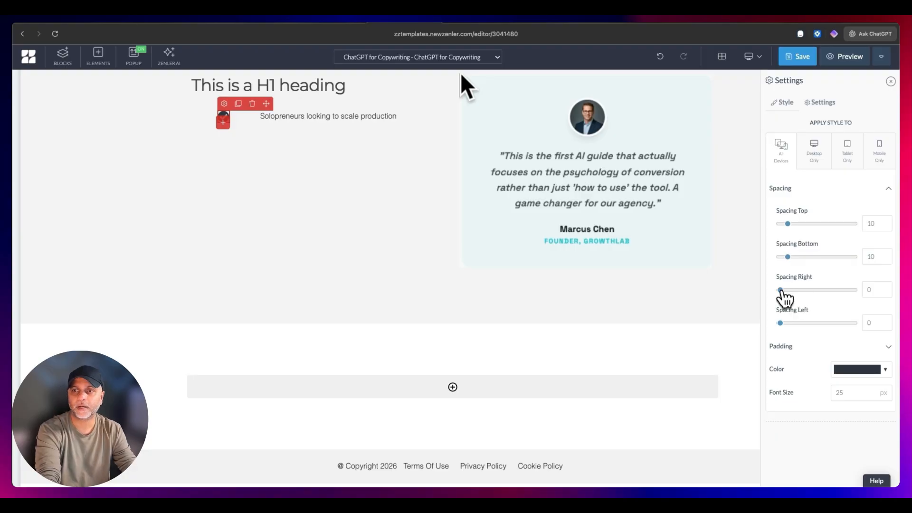
pyautogui.moveTo(780, 290); pyautogui.dragTo(853, 290)
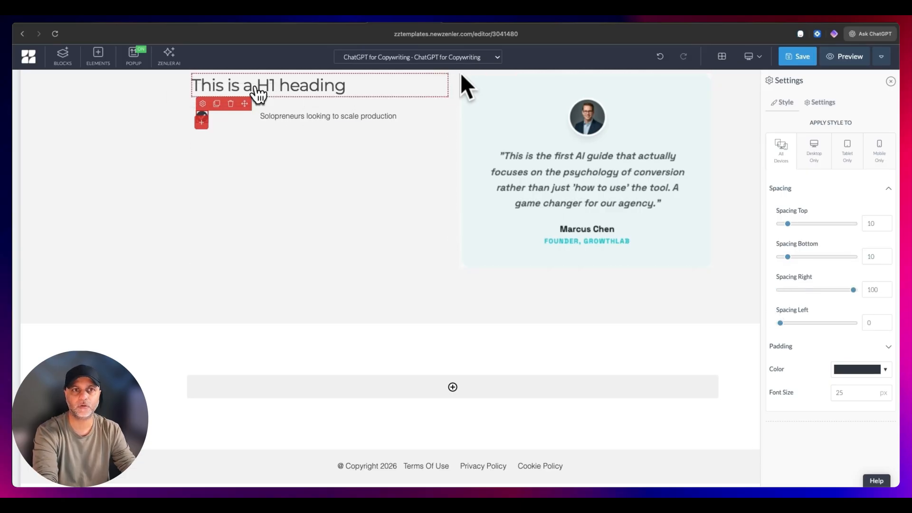
# - Set the left spacing of the text beside the check icon to -75 for all devices
pyautogui.click(266, 119)
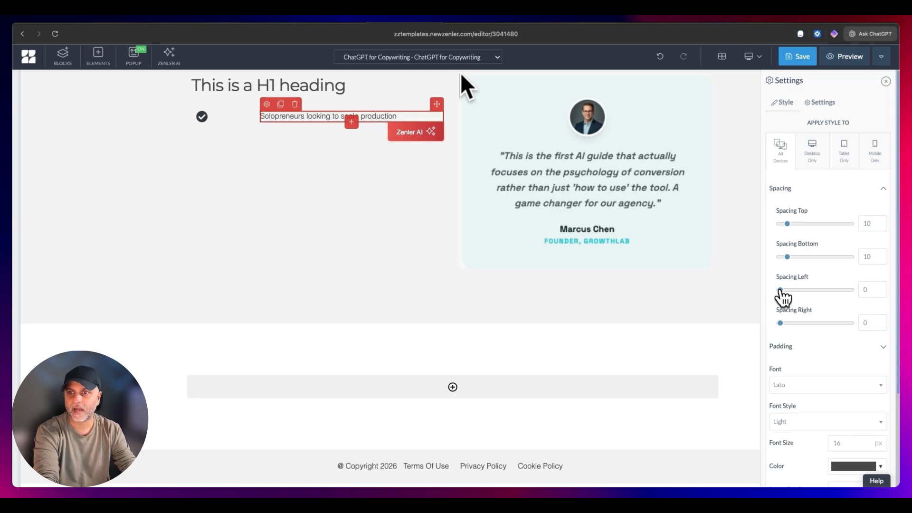
pyautogui.moveTo(779, 323); pyautogui.dragTo(749, 329)
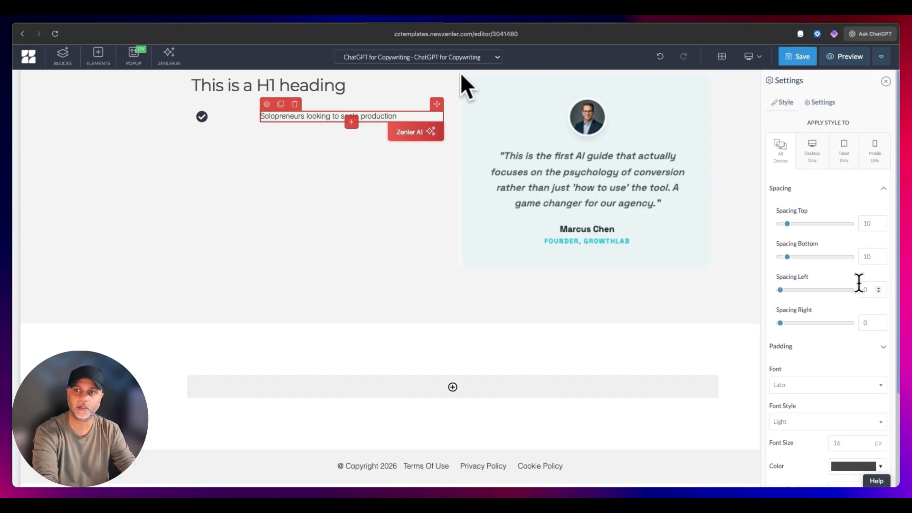
pyautogui.doubleClick(859, 287)
pyautogui.write('-75')
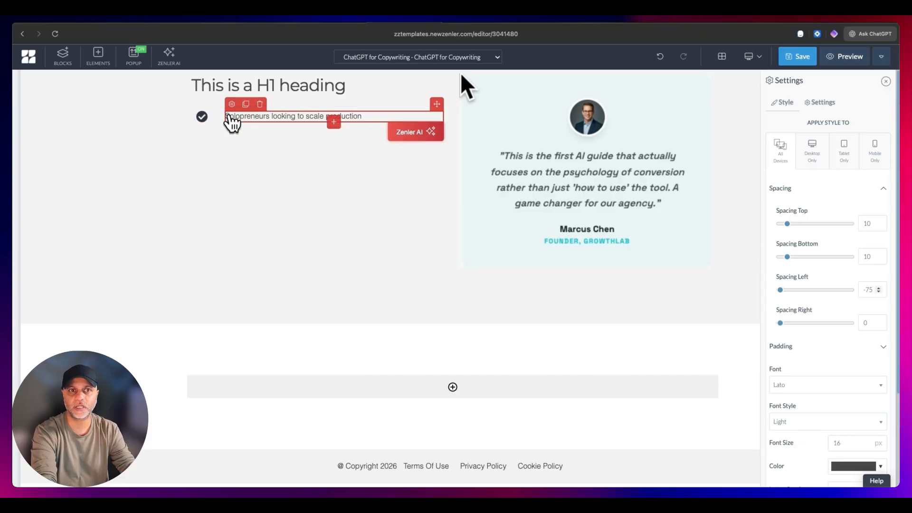
# - Give the row holding the check icon and text a white background and rounded border corners
pyautogui.click(204, 116)
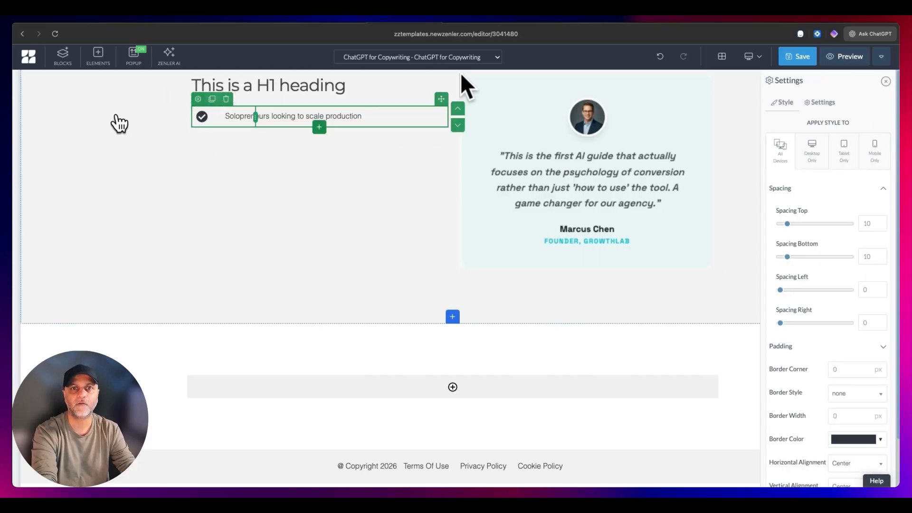
pyautogui.scroll(-2, 845, 385)
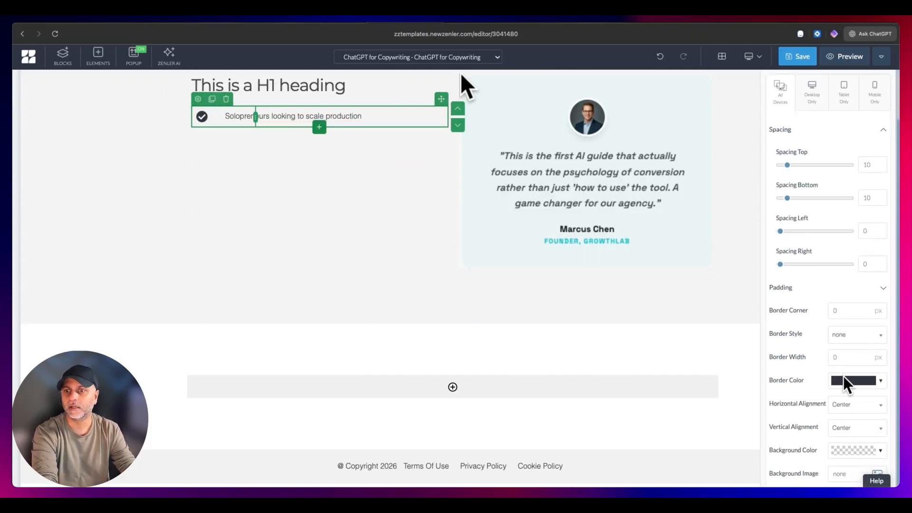
pyautogui.scroll(-1, 847, 385)
pyautogui.click(837, 424)
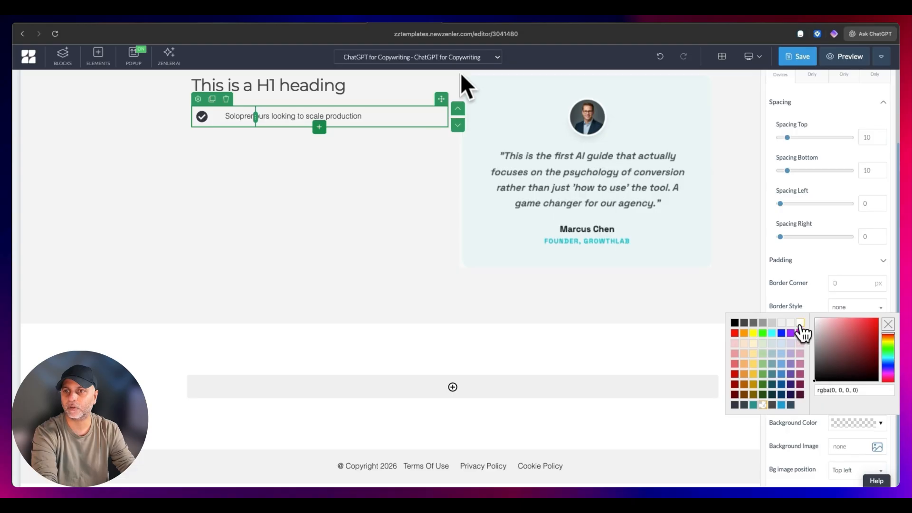
pyautogui.click(800, 324)
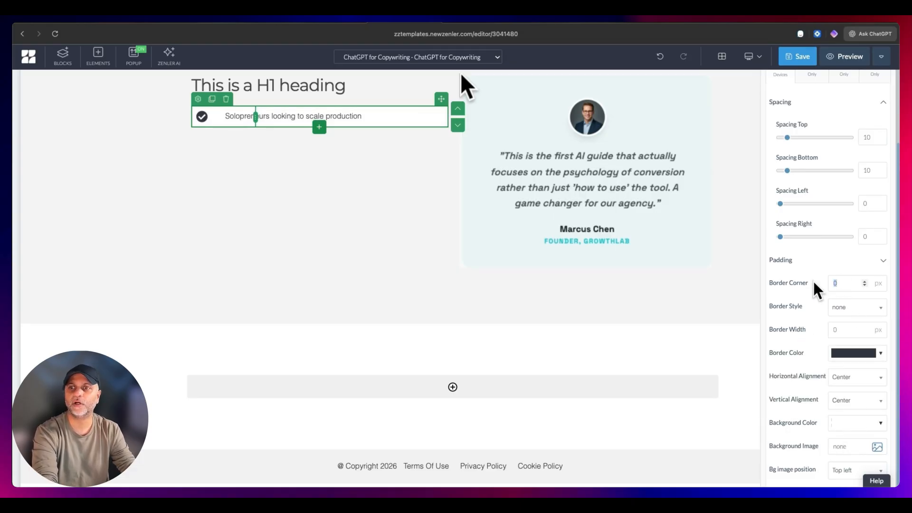
pyautogui.click(352, 171)
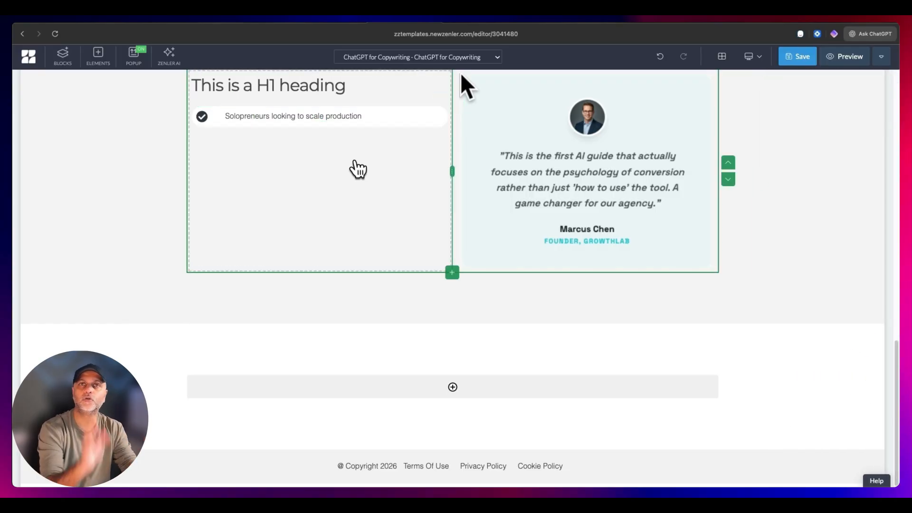
# - Clone the white checklist row four times to make a list of five rows
pyautogui.click(385, 112)
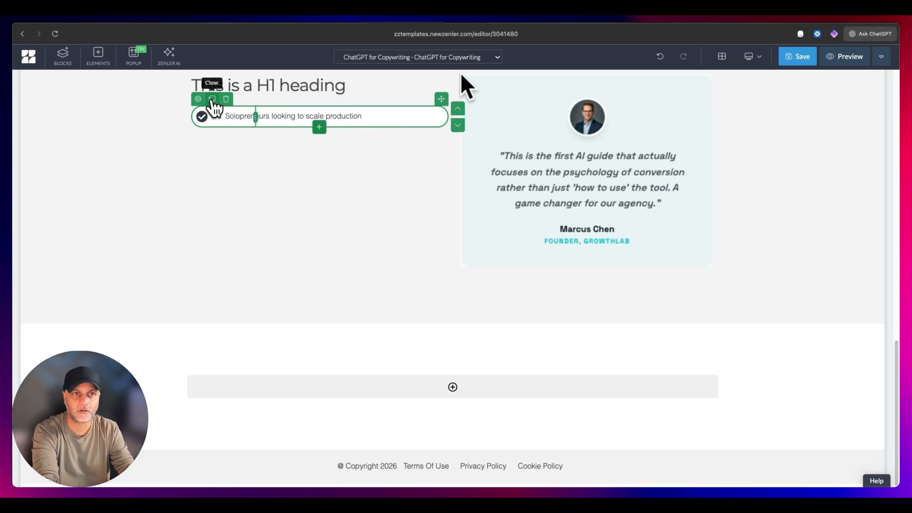
pyautogui.click(212, 98)
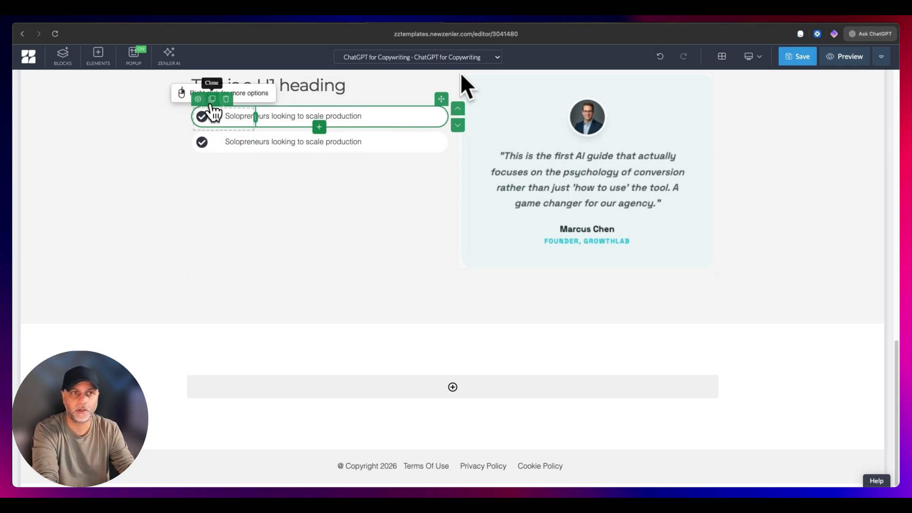
pyautogui.click(212, 99)
pyautogui.click(212, 99)
pyautogui.click(212, 99)
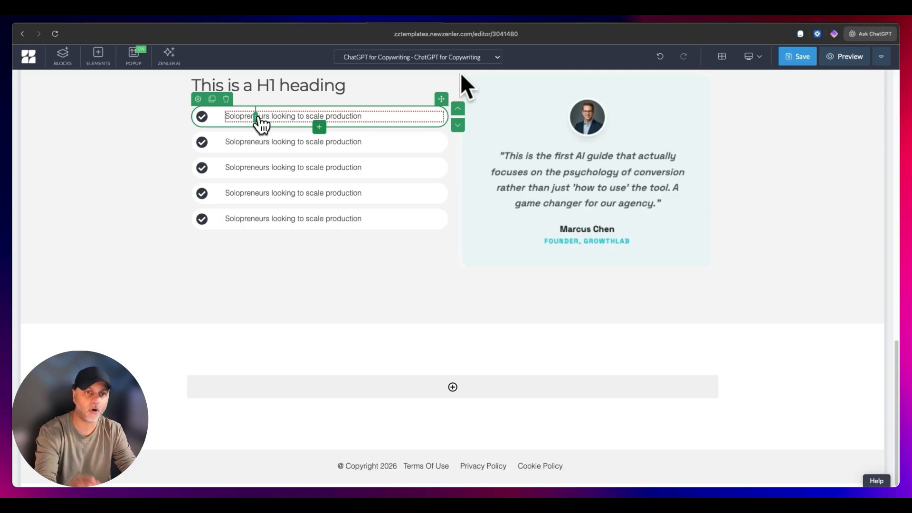
# - Check the checklist rows in the mobile layout and return to the desktop layout to compare the first row's text
pyautogui.click(754, 57)
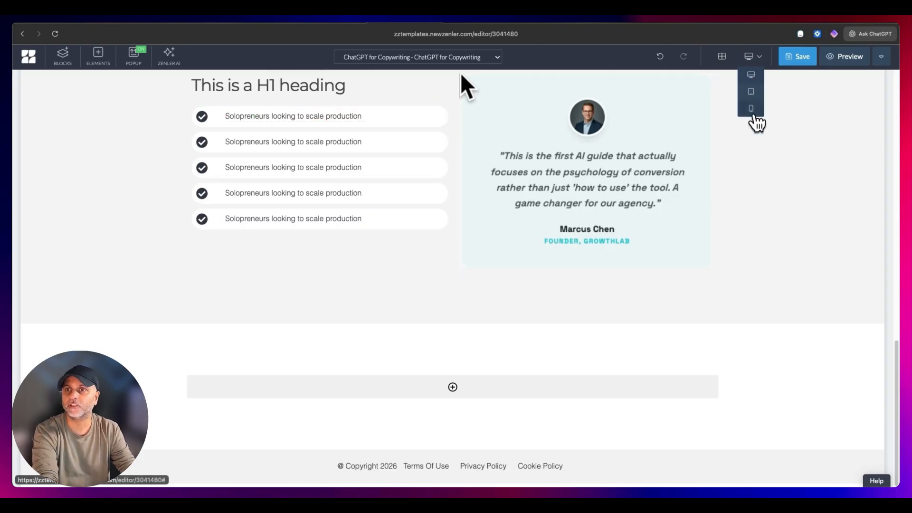
pyautogui.click(751, 109)
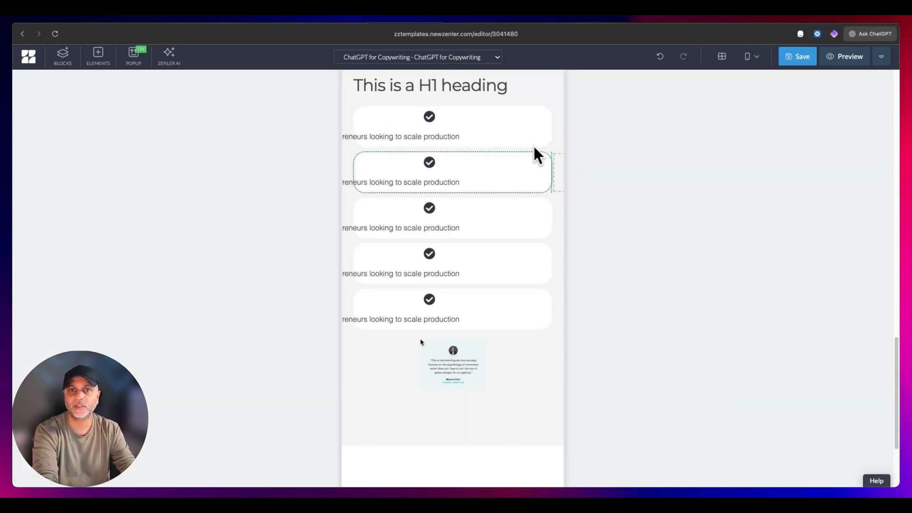
pyautogui.click(445, 140)
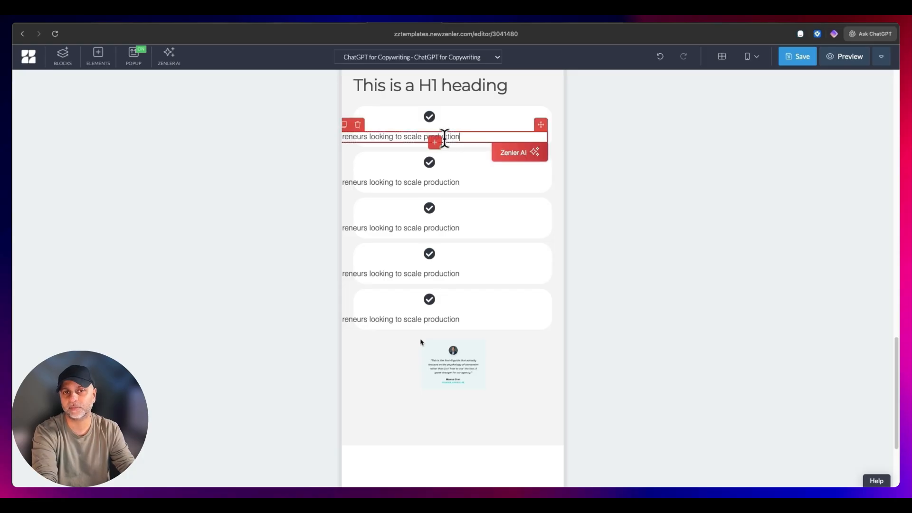
pyautogui.click(757, 61)
pyautogui.click(752, 77)
pyautogui.click(234, 116)
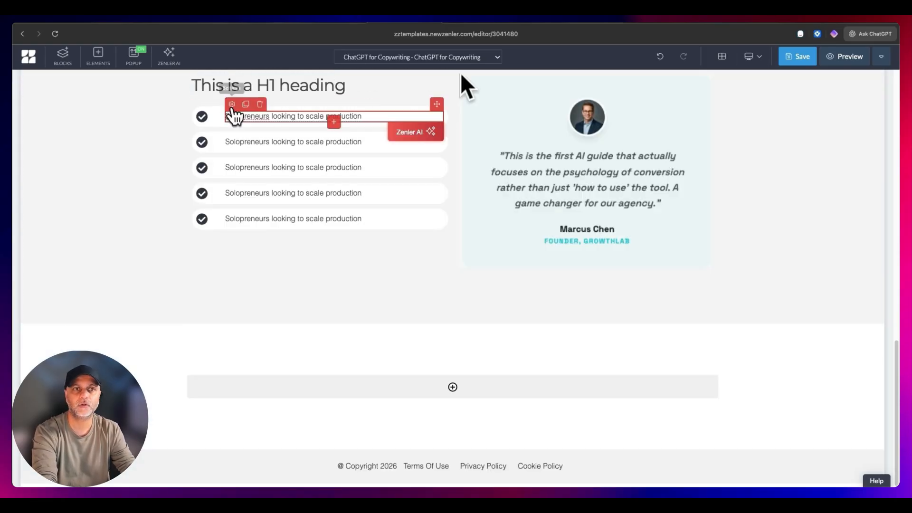
# - Switch the editor to the mobile layout and select the first checklist row's text
pyautogui.click(752, 57)
pyautogui.click(753, 113)
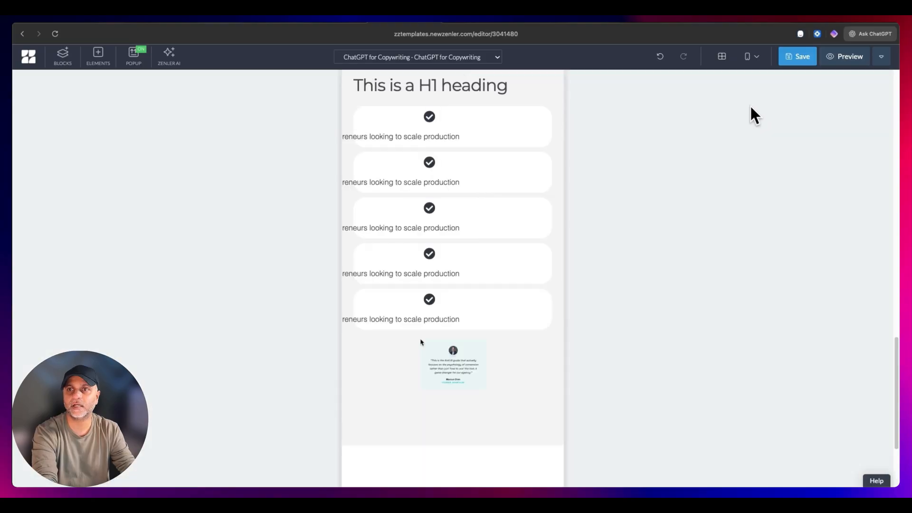
pyautogui.click(396, 138)
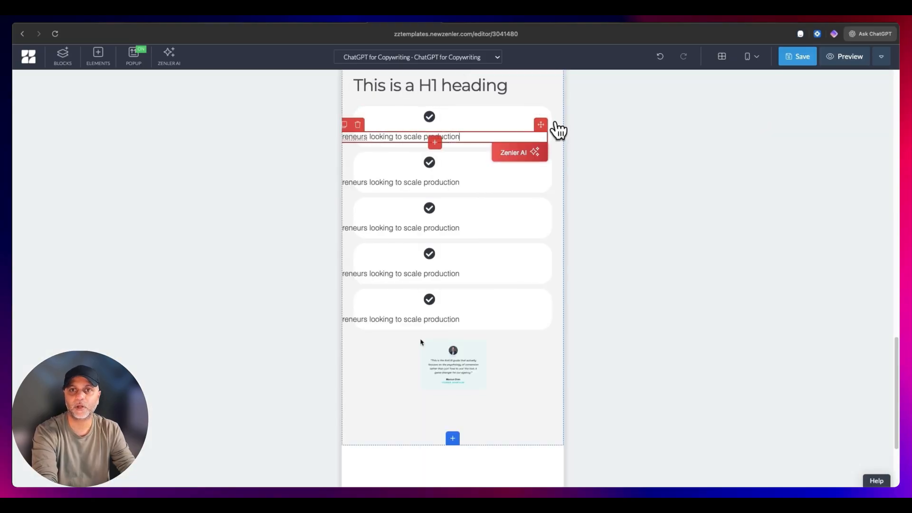
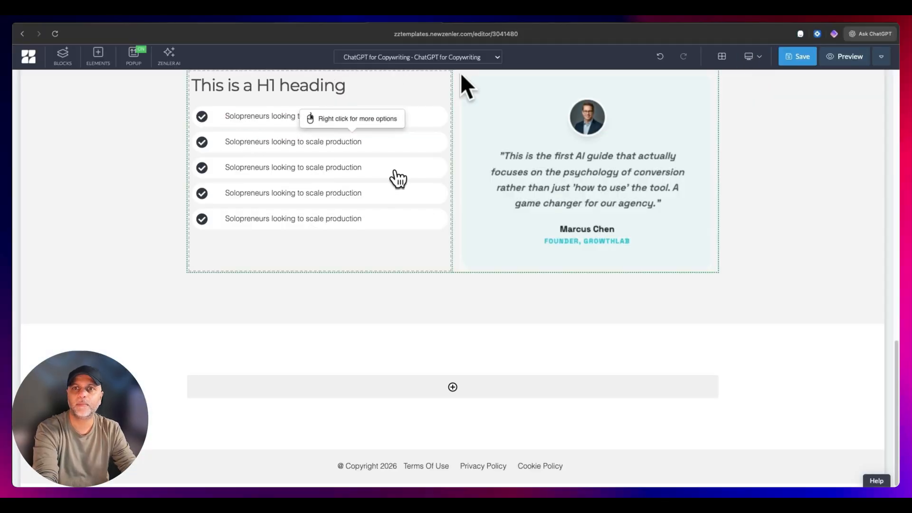
# - Review the finished checklist section, then switch to the Stitch mockup and examine its closing "Ready to scale your content?" section
pyautogui.scroll(4, 767, 275)
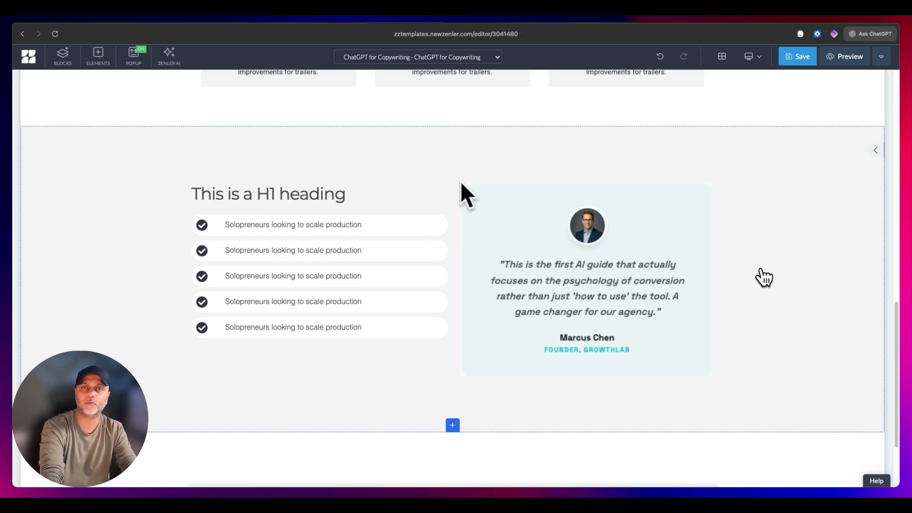
pyautogui.scroll(-3, 461, 181)
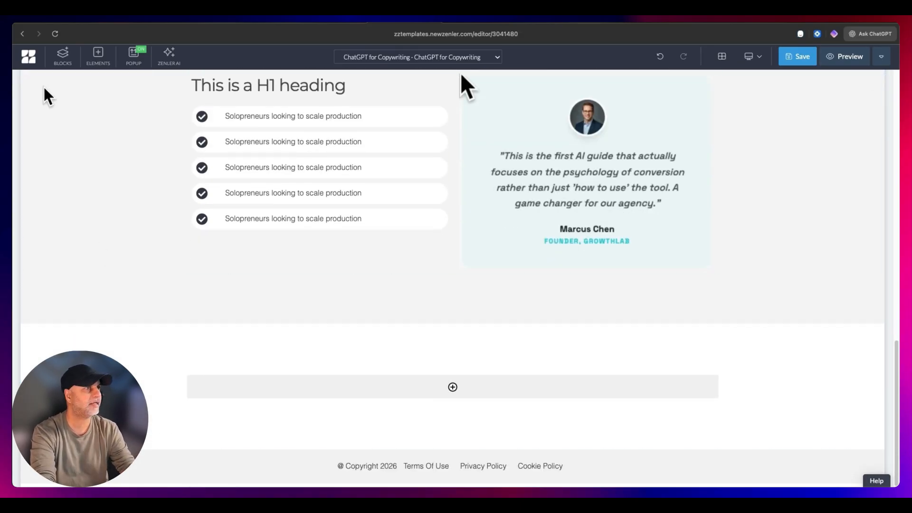
pyautogui.moveTo(44, 88); pyautogui.dragTo(718, 185)
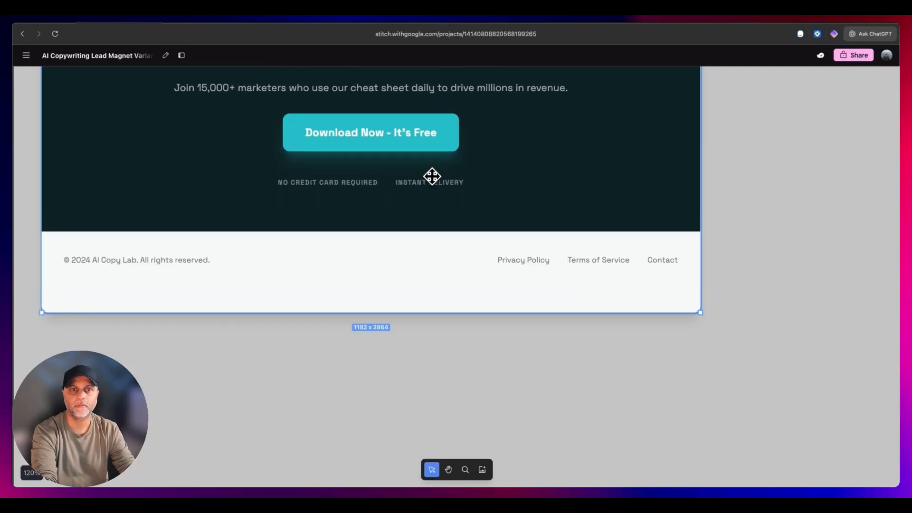
pyautogui.scroll(1, 432, 177)
pyautogui.scroll(1, 306, 100)
pyautogui.scroll(1, 513, 220)
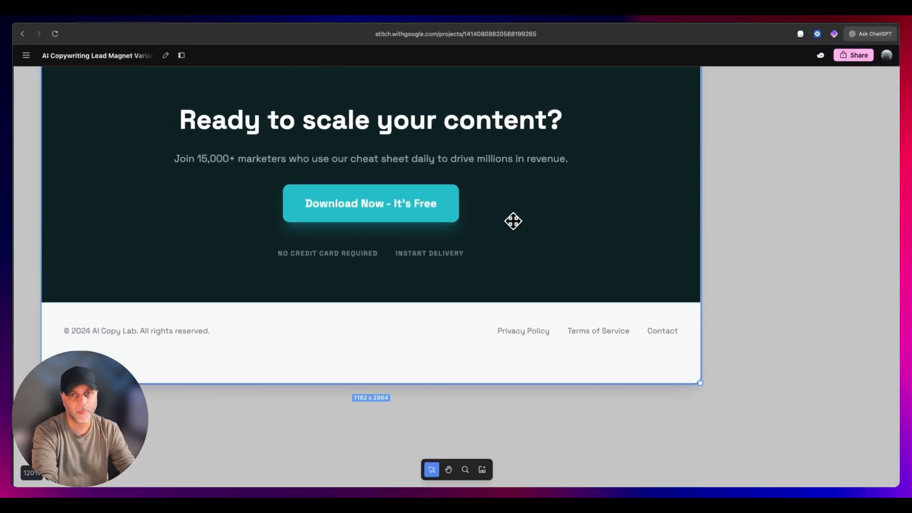
pyautogui.scroll(1, 512, 221)
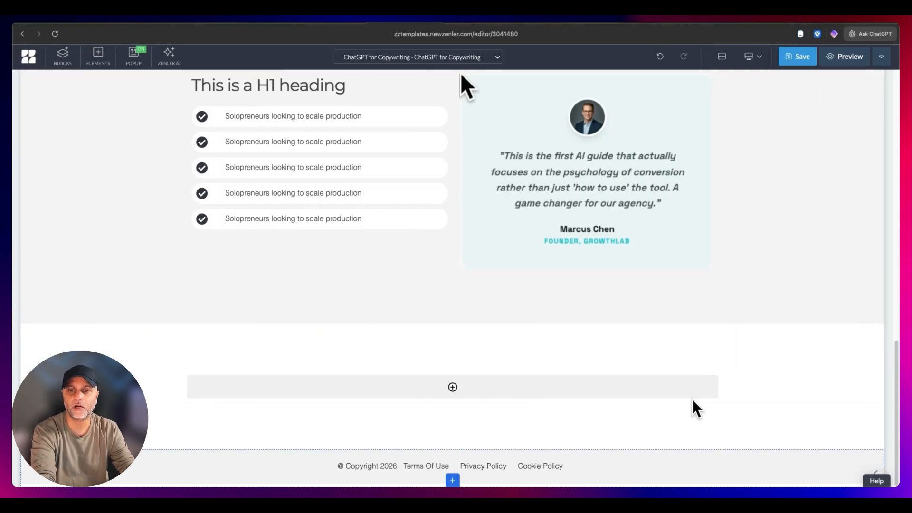
# - Add a 100% width row to the empty block above the footer and place an H1 heading in it
pyautogui.click(459, 394)
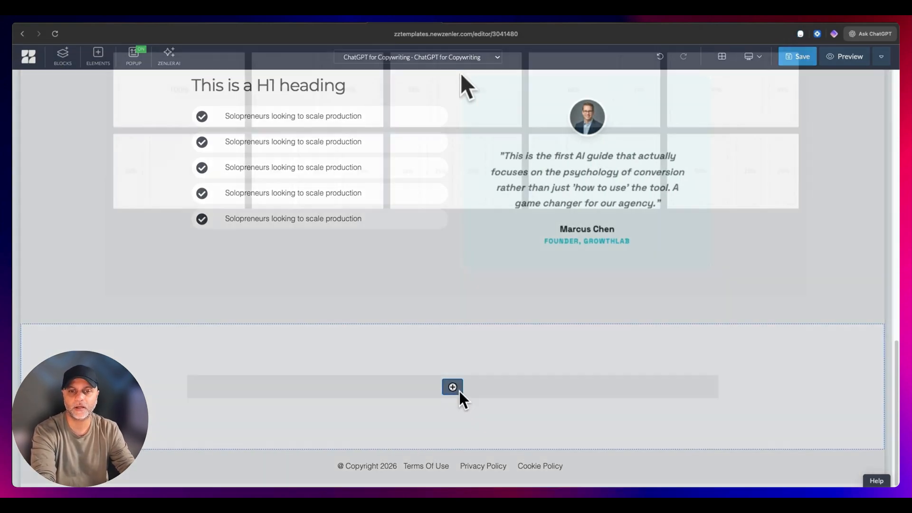
pyautogui.click(222, 155)
pyautogui.click(453, 392)
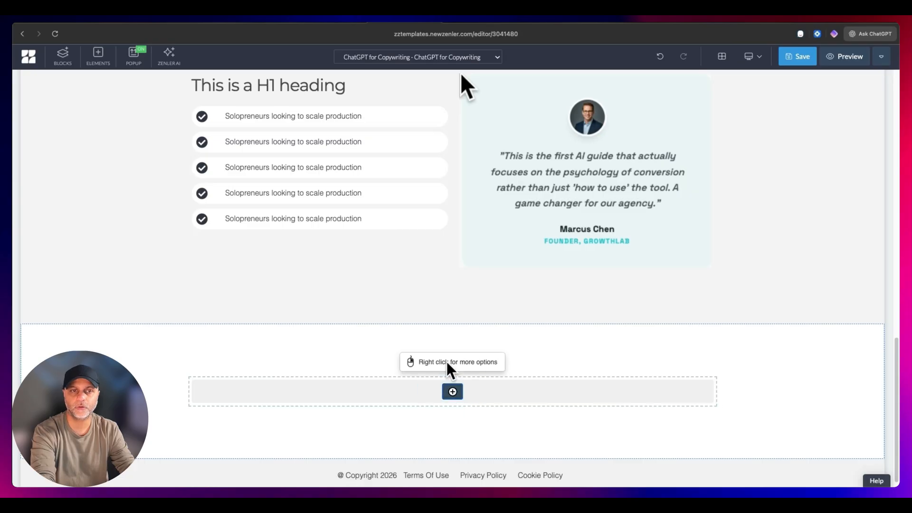
pyautogui.click(166, 153)
pyautogui.click(326, 149)
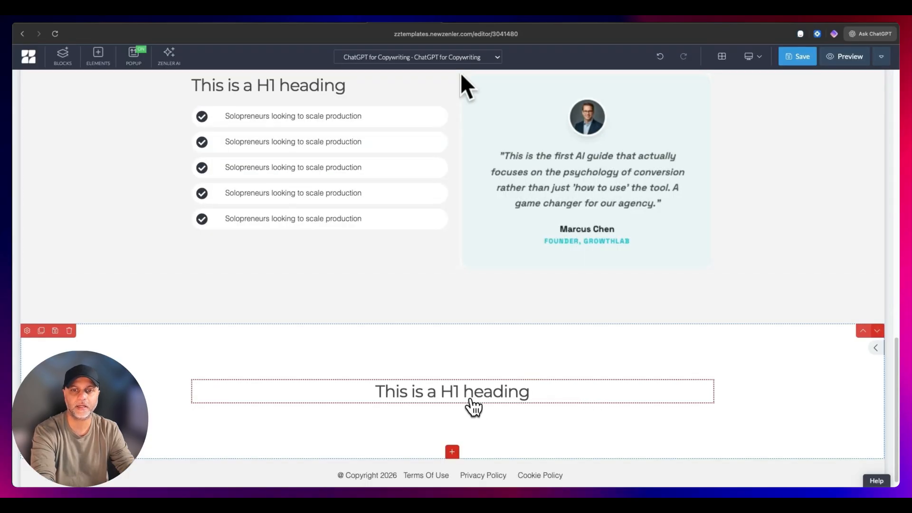
# - Add a regular text paragraph below the H1 heading and a Submit button beneath it
pyautogui.click(452, 406)
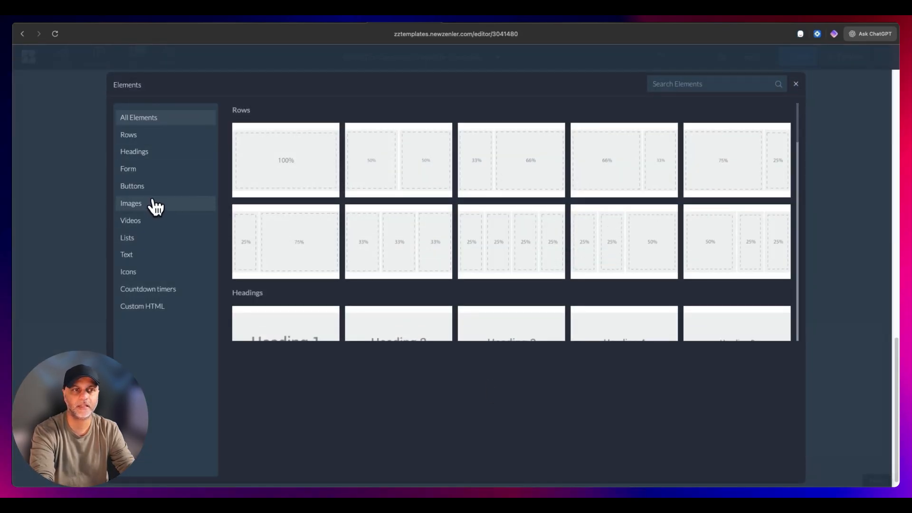
pyautogui.click(142, 255)
pyautogui.click(271, 165)
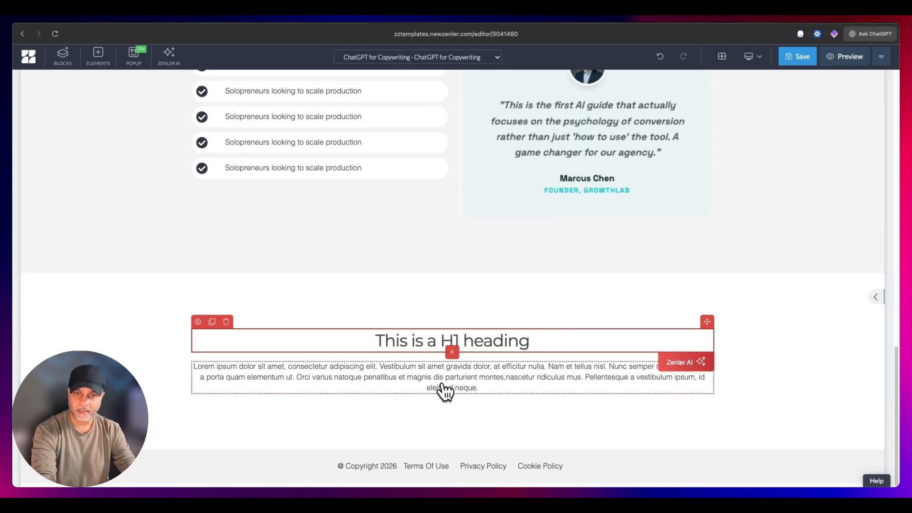
pyautogui.click(452, 402)
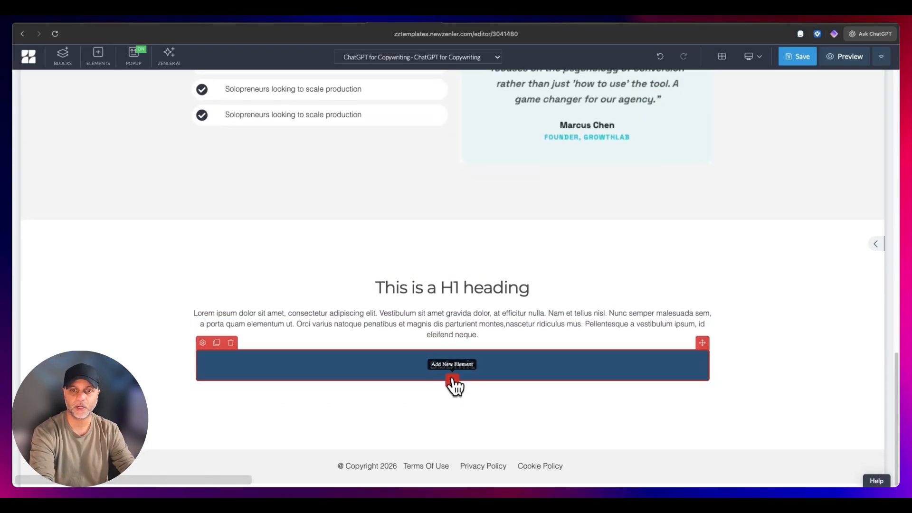
# - Add a 50/50 two-column row below the Submit button and place a text paragraph in each column
pyautogui.click(453, 381)
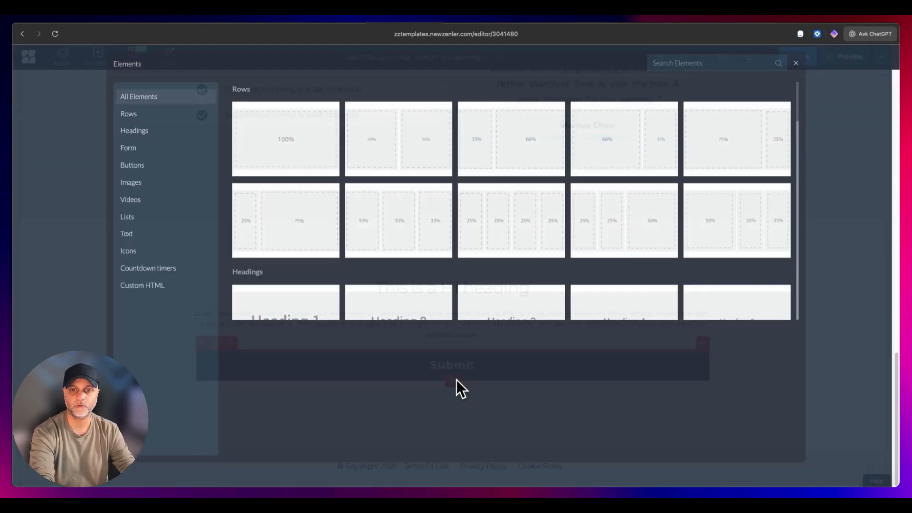
pyautogui.click(420, 181)
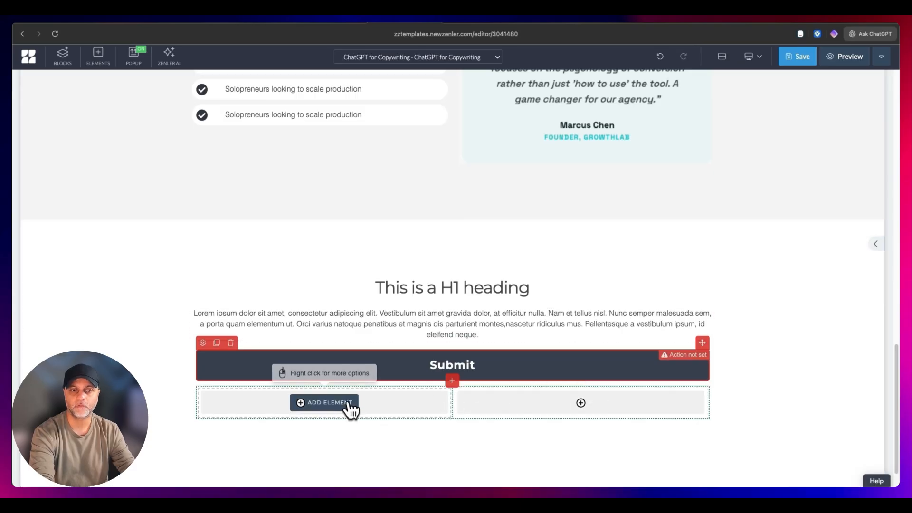
pyautogui.click(350, 408)
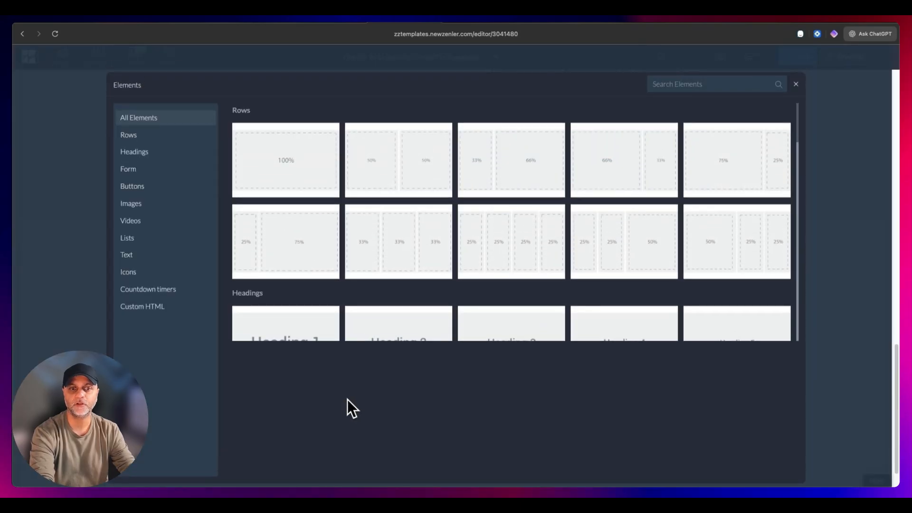
pyautogui.click(155, 255)
pyautogui.click(265, 170)
pyautogui.click(580, 417)
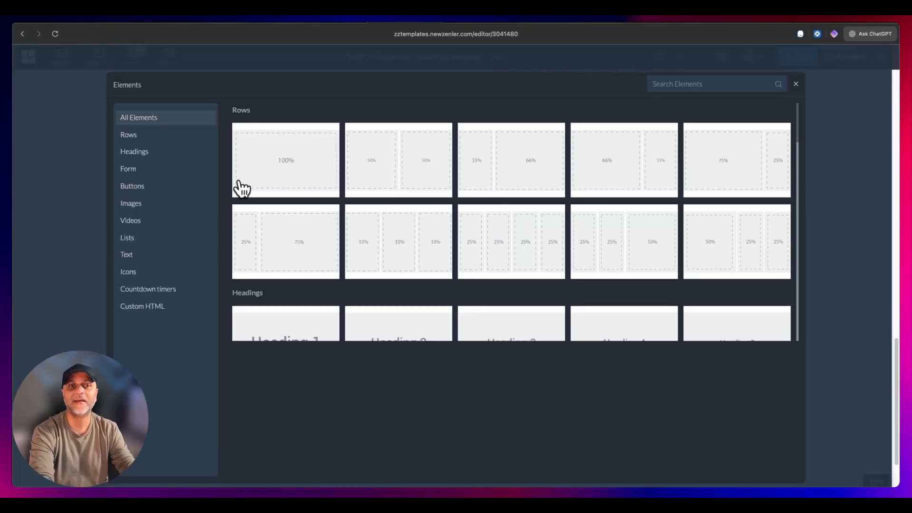
pyautogui.click(173, 254)
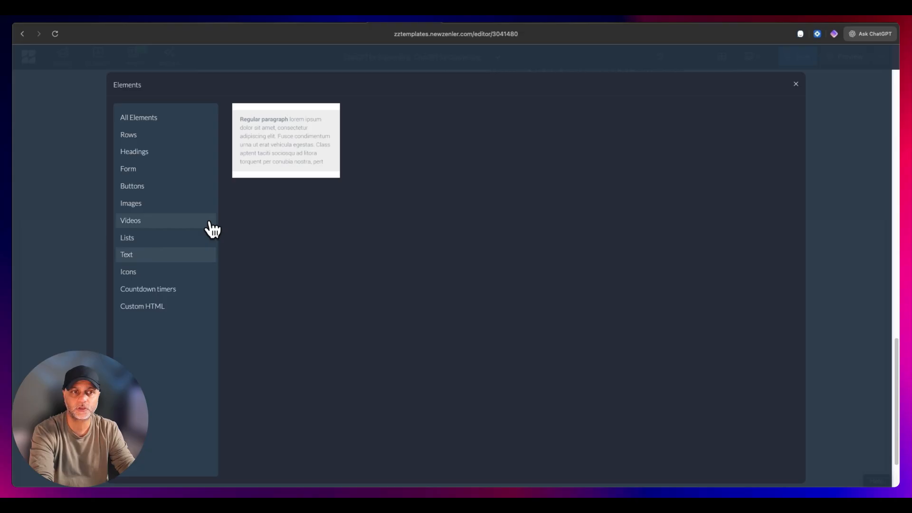
pyautogui.click(266, 159)
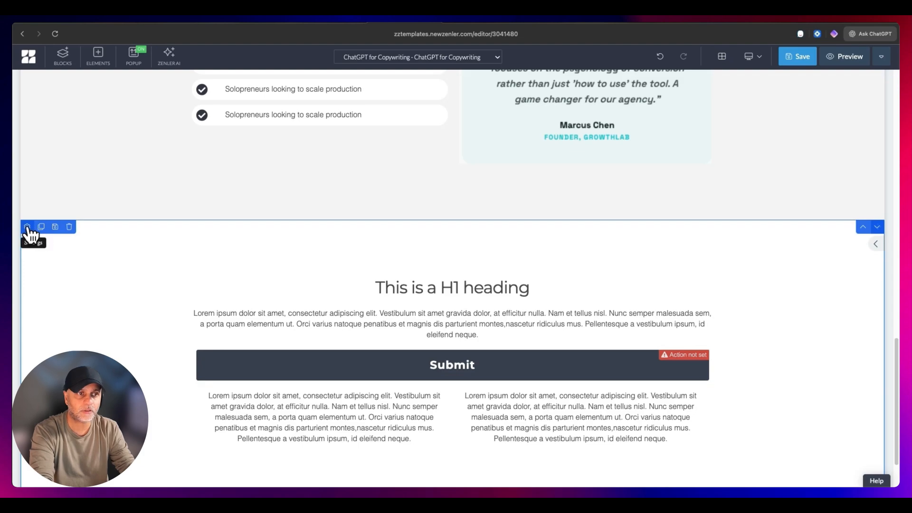
# - Set the background color of the new closing block to black
pyautogui.click(27, 227)
pyautogui.click(853, 235)
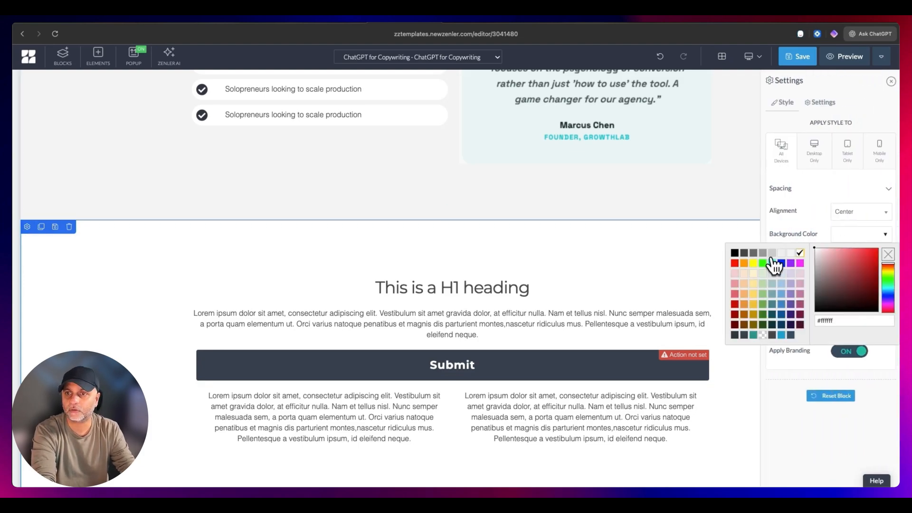
pyautogui.click(735, 254)
# - Set the text color of the closing block's H1 heading to white
pyautogui.click(456, 287)
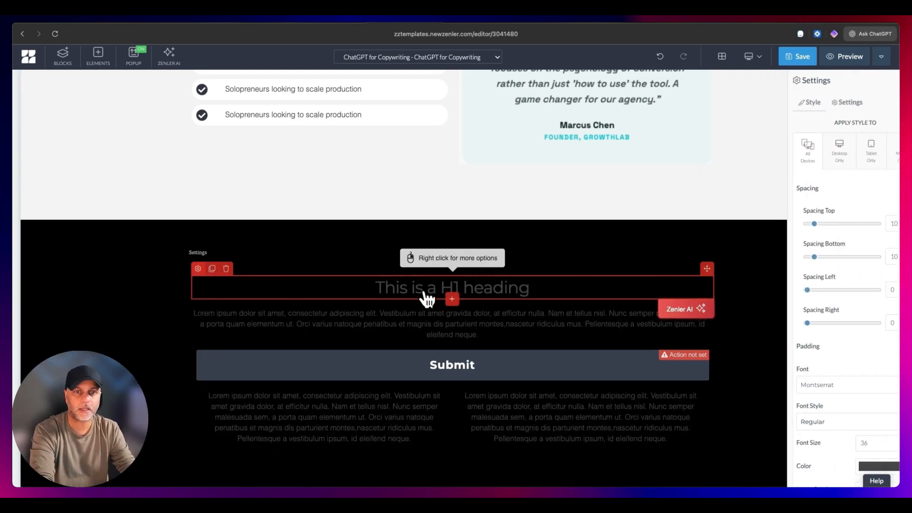
pyautogui.scroll(-3, 820, 451)
pyautogui.scroll(-1, 820, 457)
pyautogui.click(873, 318)
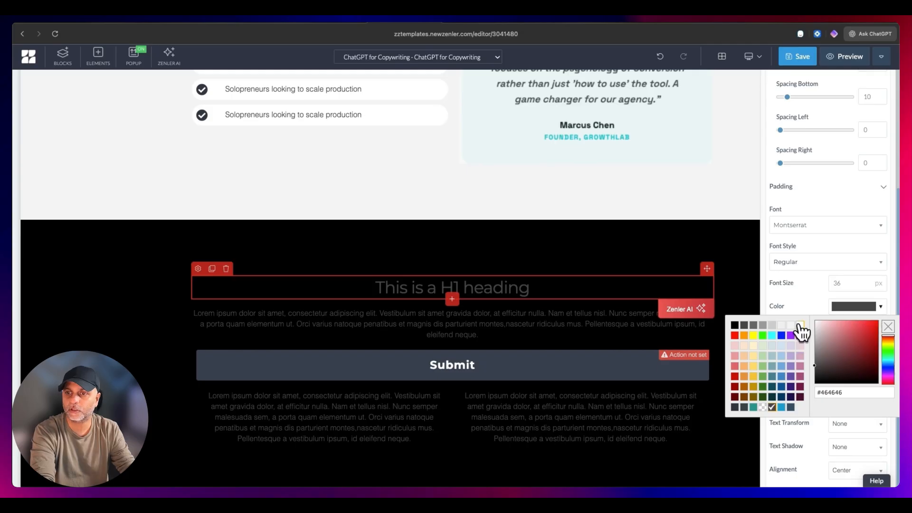
pyautogui.click(800, 326)
# - Set the text color of the paragraph below the H1 heading to off-white
pyautogui.click(198, 301)
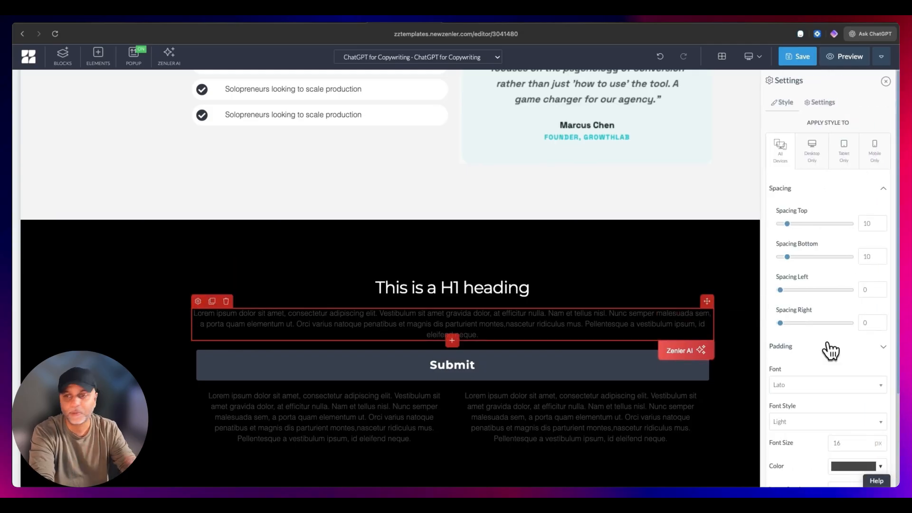
pyautogui.scroll(-3, 831, 351)
pyautogui.click(855, 315)
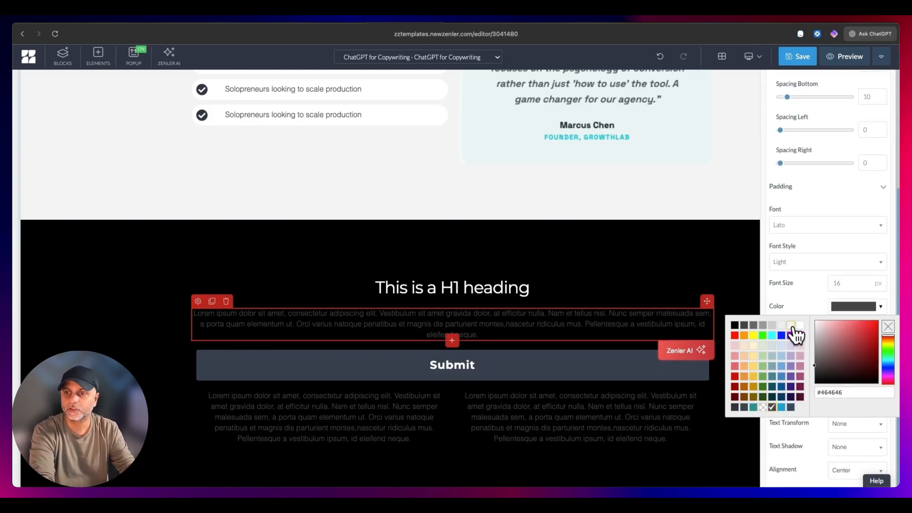
pyautogui.click(793, 328)
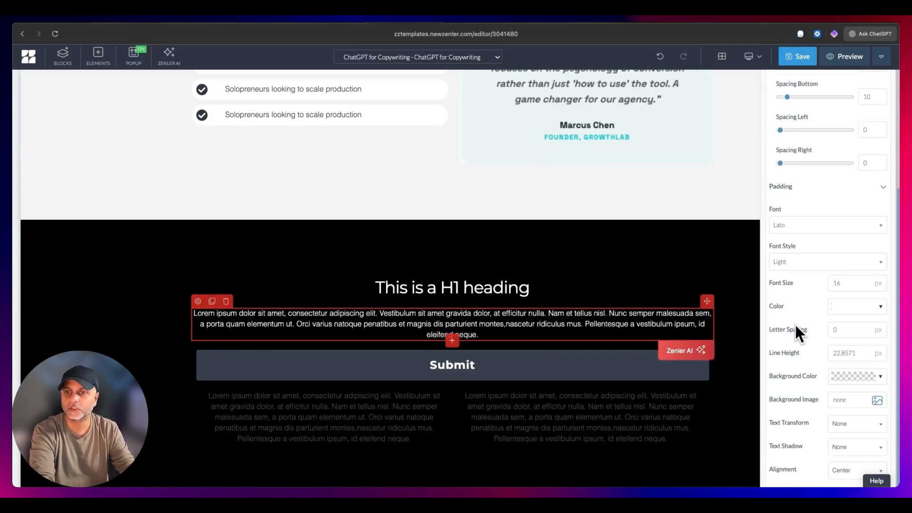
# - Change the Submit button's width setting to Normal
pyautogui.click(517, 380)
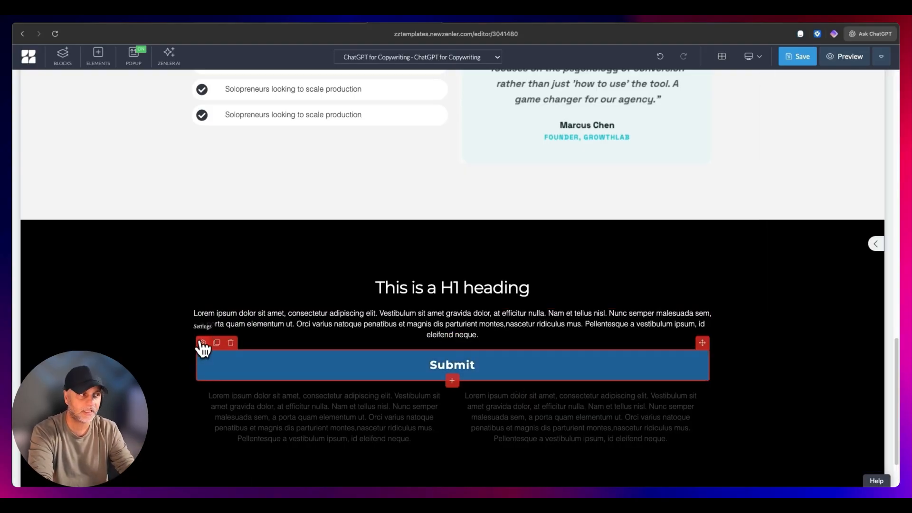
pyautogui.click(202, 343)
pyautogui.scroll(-5, 855, 285)
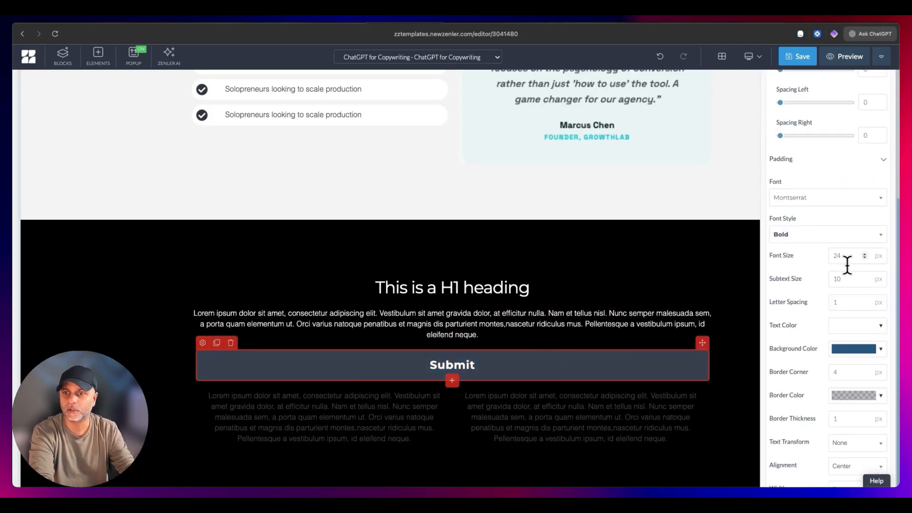
pyautogui.scroll(-1, 847, 265)
pyautogui.click(839, 467)
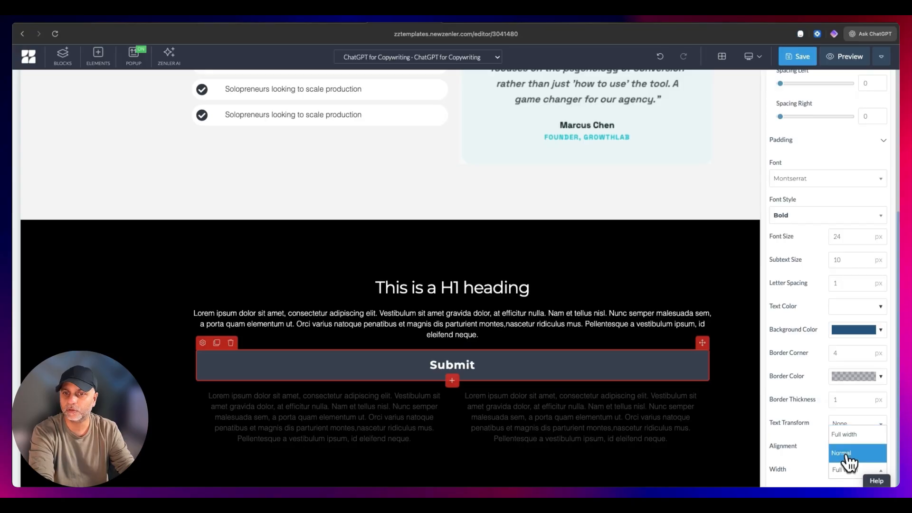
pyautogui.click(846, 454)
# - Set the Submit button's left and right padding to 65 each
pyautogui.scroll(5, 810, 359)
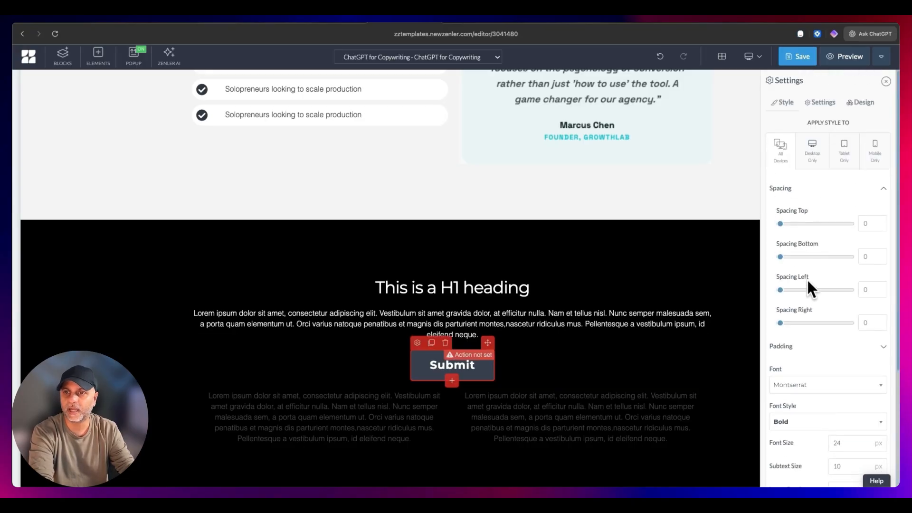
pyautogui.click(794, 350)
pyautogui.scroll(-3, 822, 332)
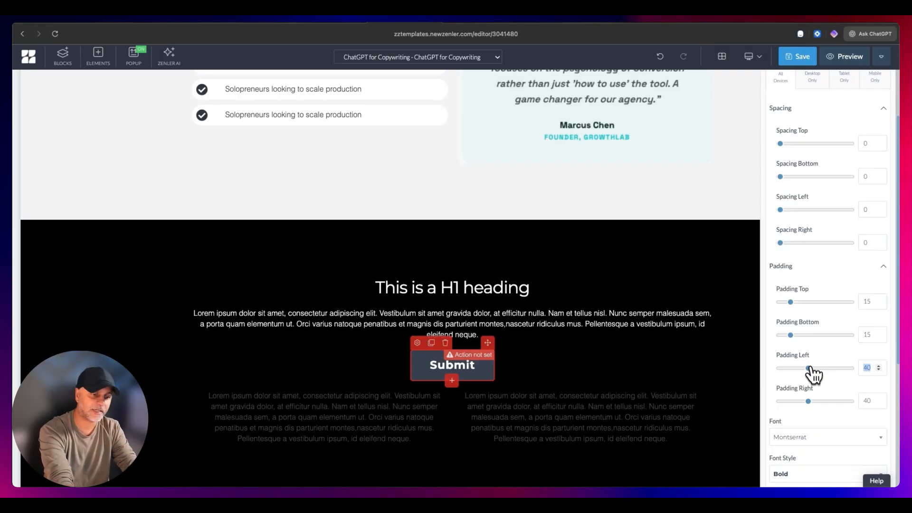
pyautogui.write('65')
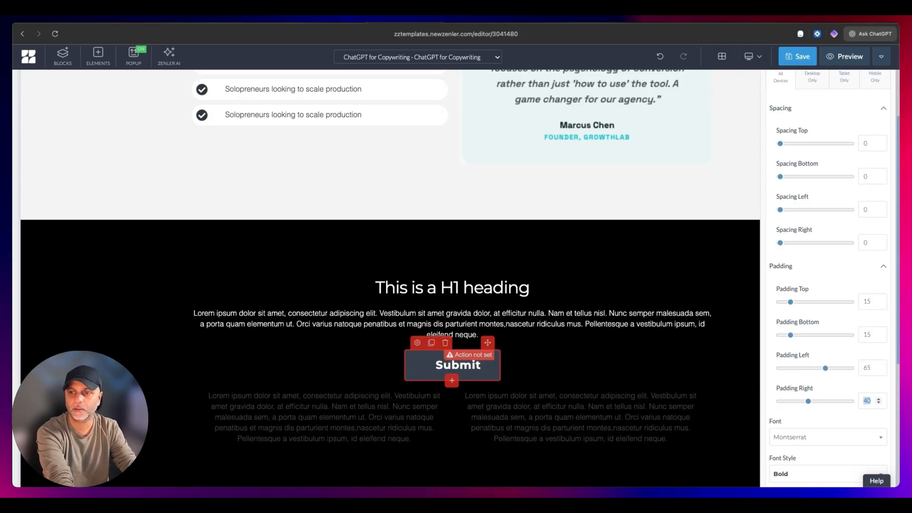
pyautogui.write('65')
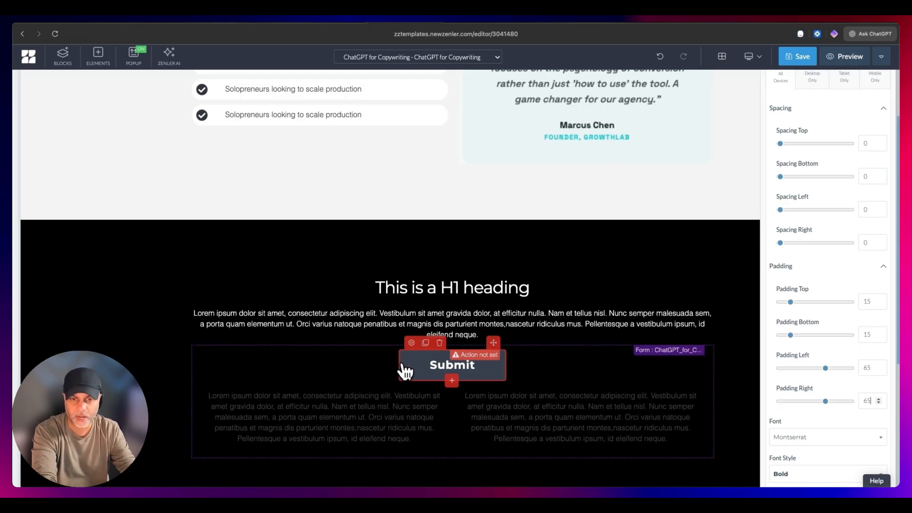
# - Replace the two column paragraphs below the button with "NO CREDIT CARD REQUIRED" and "INSTANT DELIVERY"
pyautogui.click(403, 365)
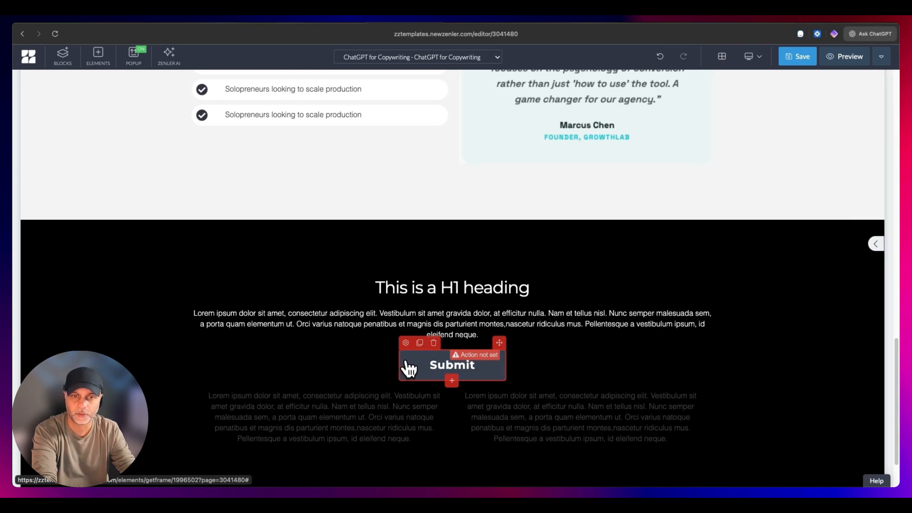
pyautogui.write('NO CREDI')
pyautogui.write('T')
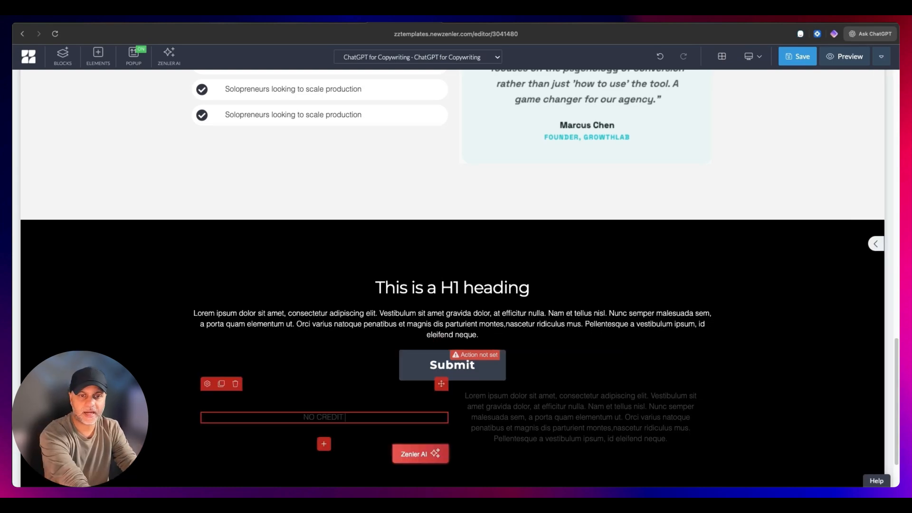
pyautogui.write(' CARD RE')
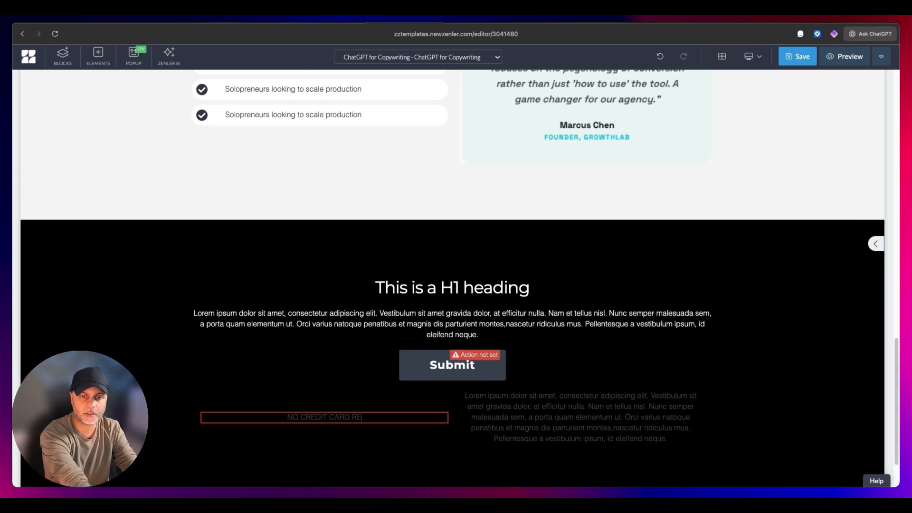
pyautogui.write('QUIRED')
pyautogui.tripleClick(540, 408)
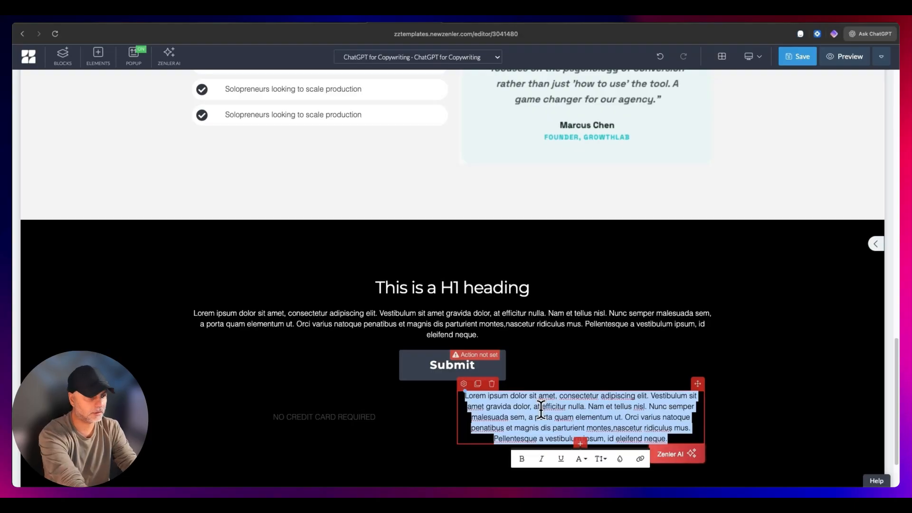
pyautogui.write('INSTANT DELIVERY')
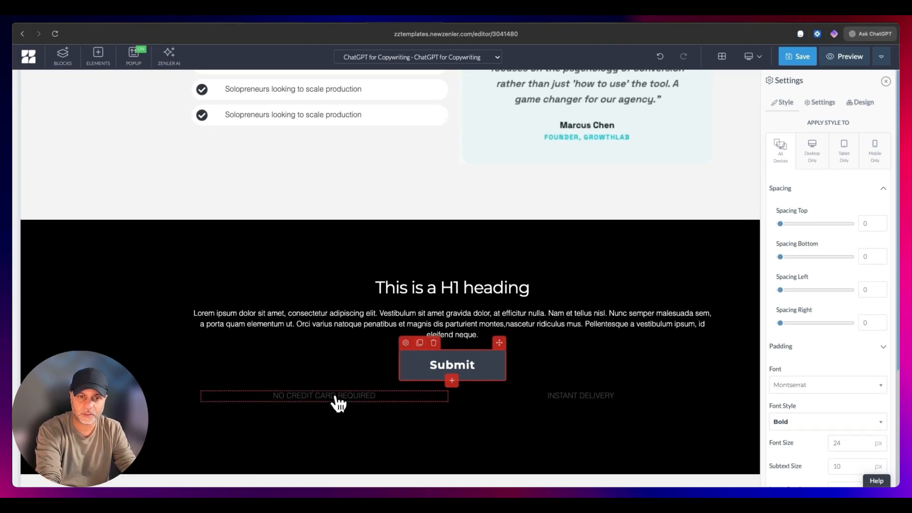
# - Set the text color of the "NO CREDIT CARD REQUIRED" and "INSTANT DELIVERY" paragraphs to white
pyautogui.click(334, 399)
pyautogui.scroll(-5, 829, 380)
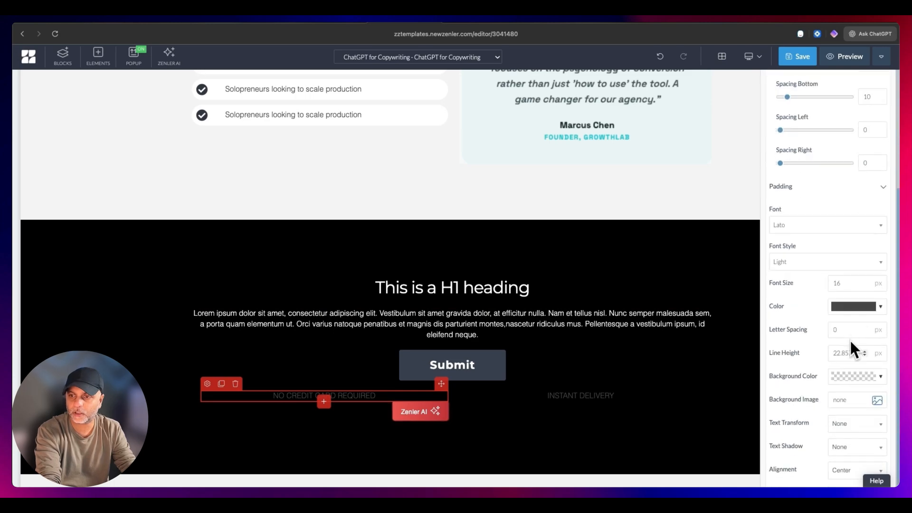
pyautogui.click(464, 392)
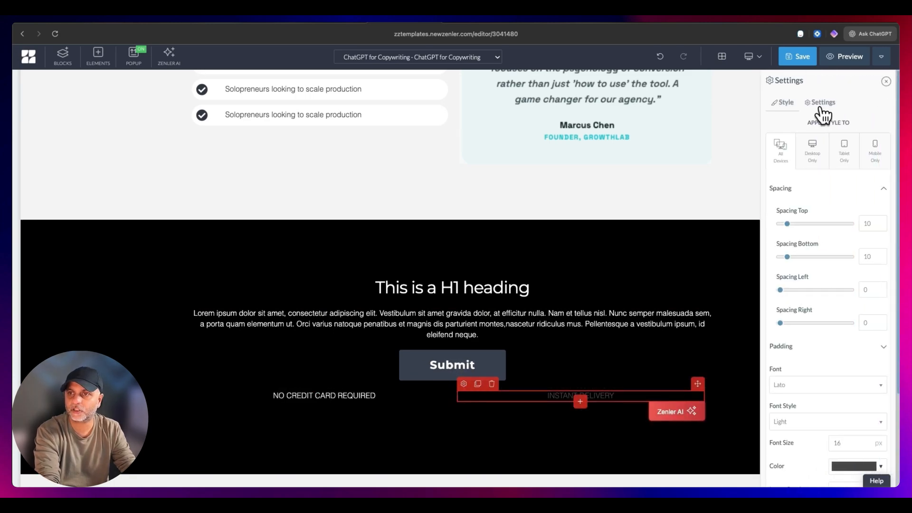
pyautogui.scroll(-2, 829, 378)
pyautogui.click(851, 382)
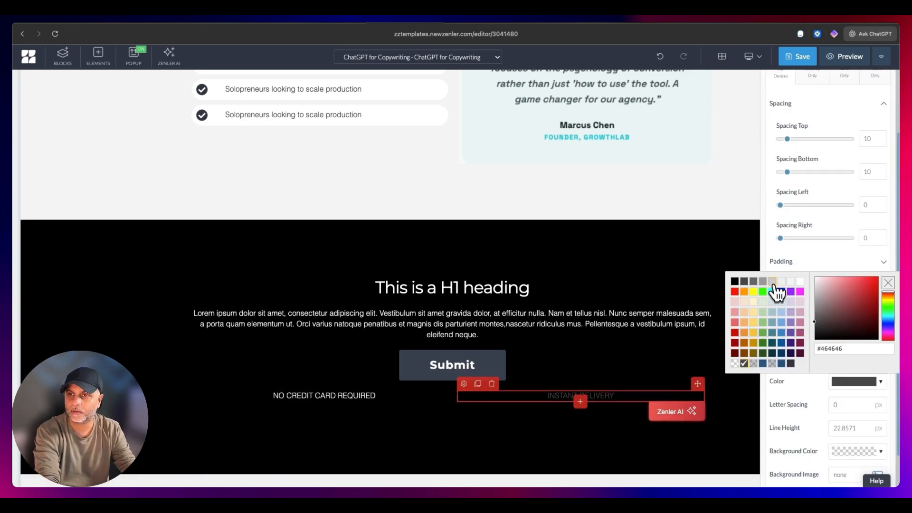
# - Change the Submit button's background color to the same orange as the hero form's button
pyautogui.click(405, 349)
pyautogui.click(818, 102)
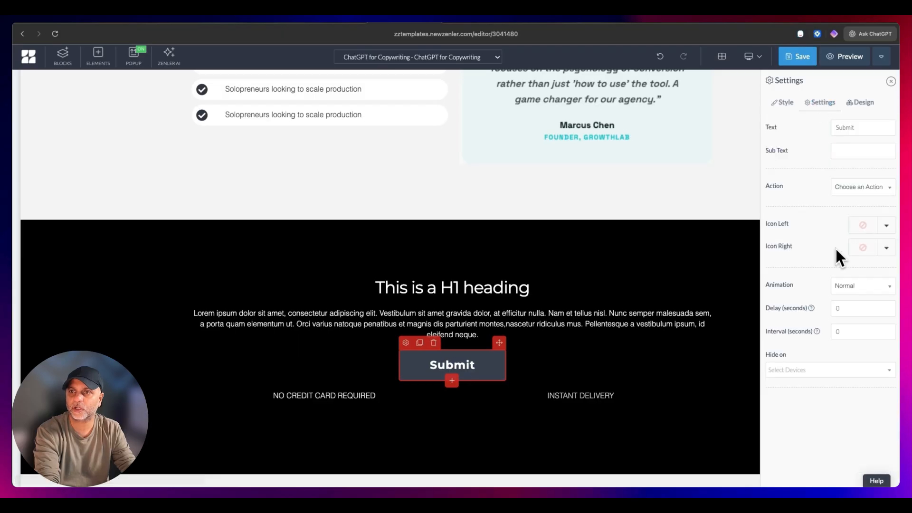
pyautogui.click(860, 105)
pyautogui.click(851, 242)
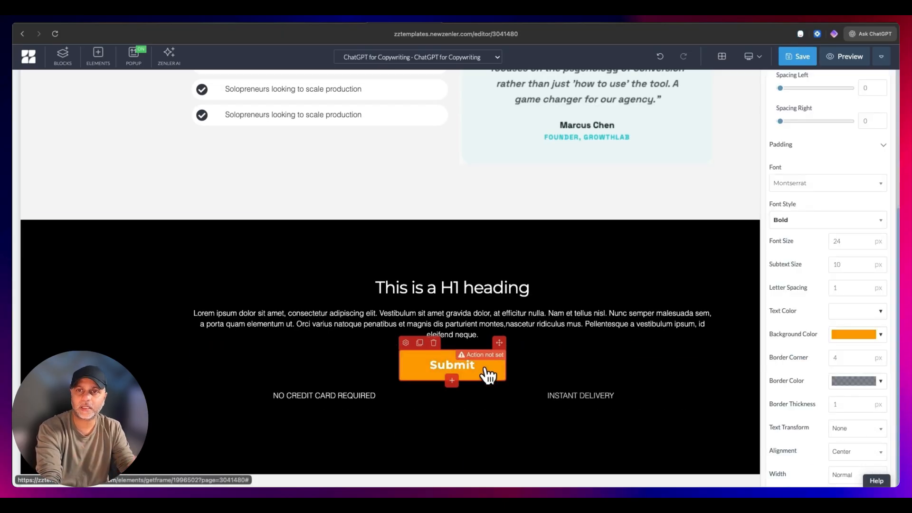
# - Open the ChatGPT assistant beside the editor and copy the HTML code of the hero section containing the opt-in form
pyautogui.scroll(20, 488, 375)
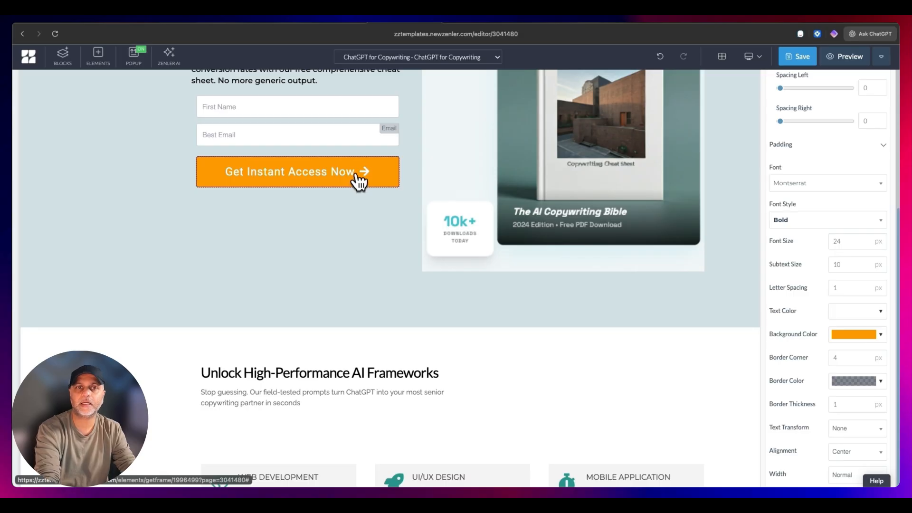
pyautogui.scroll(2, 361, 166)
pyautogui.scroll(-8, 427, 294)
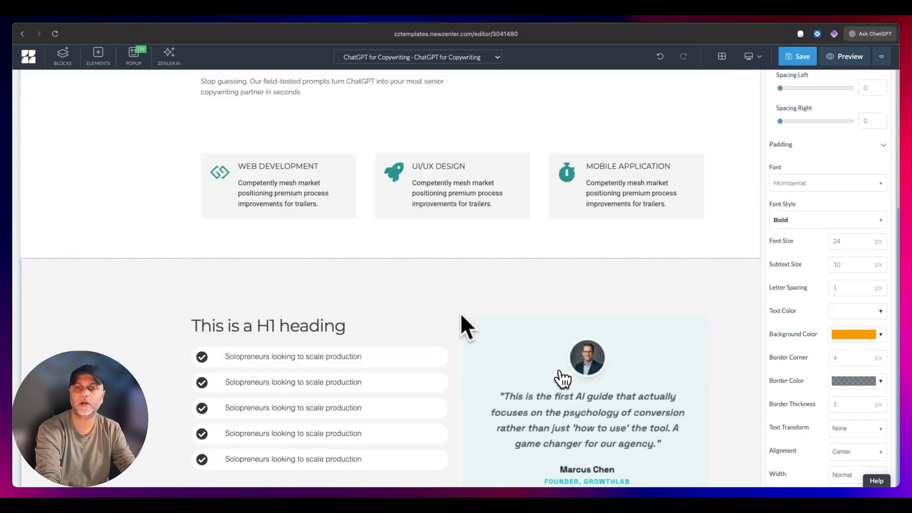
pyautogui.scroll(-8, 562, 377)
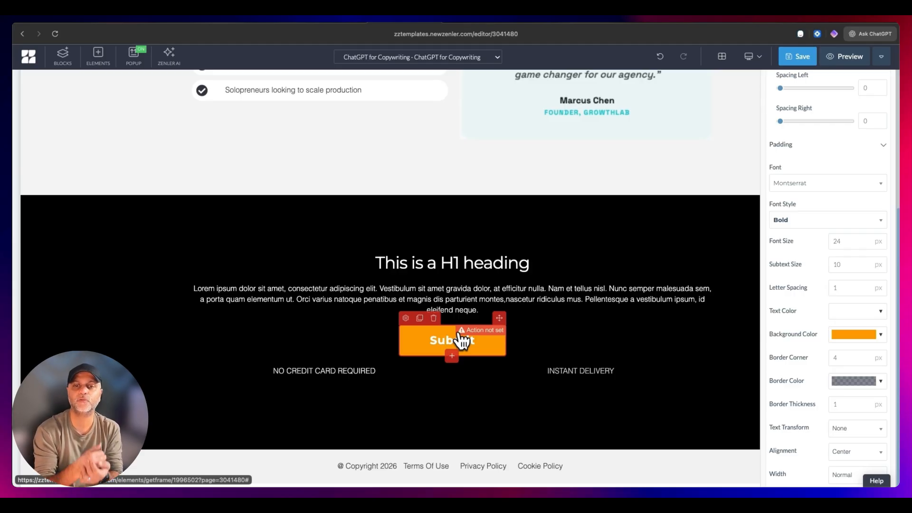
pyautogui.scroll(15, 461, 338)
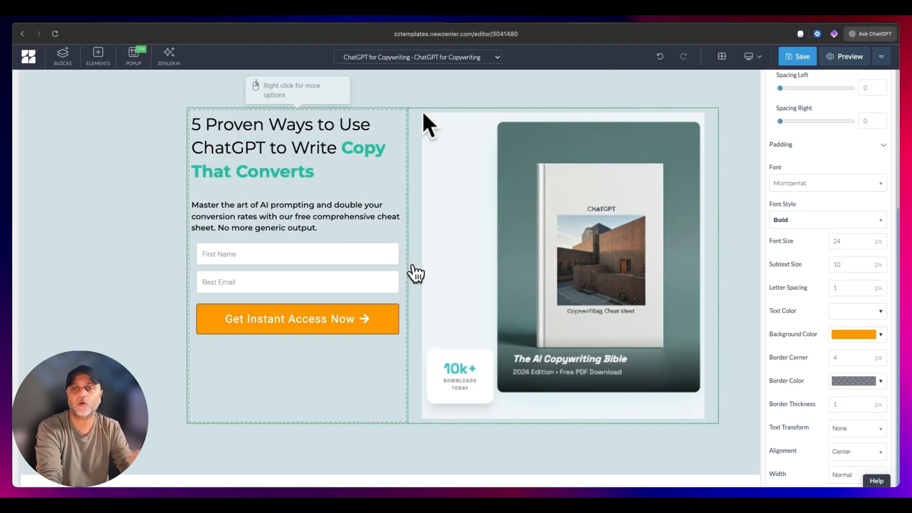
pyautogui.click(870, 34)
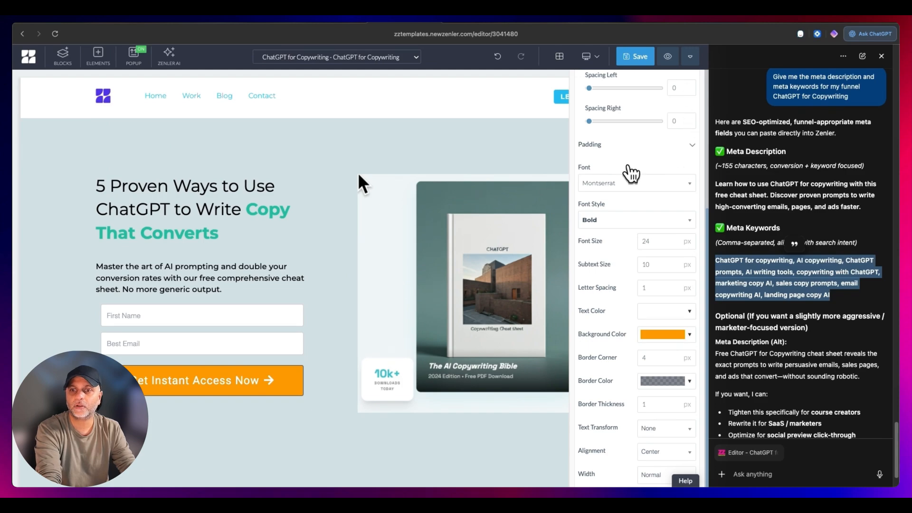
pyautogui.click(472, 132)
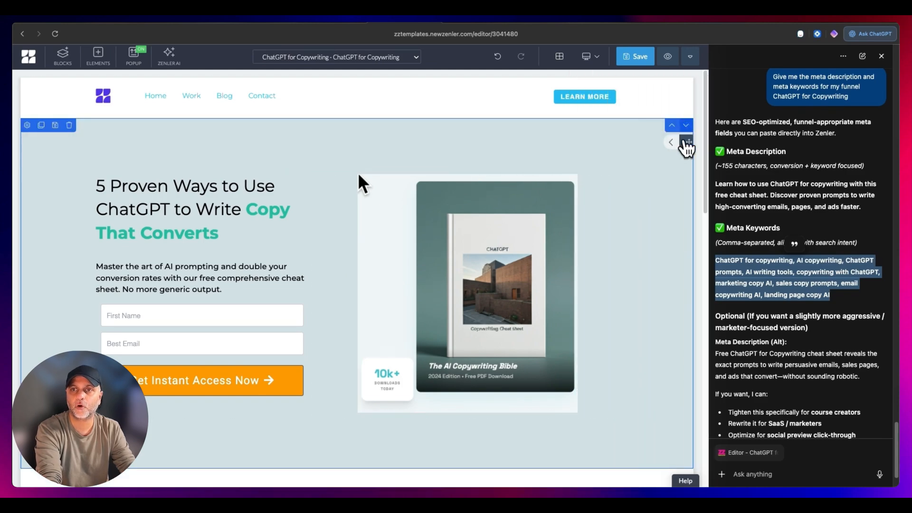
pyautogui.click(687, 142)
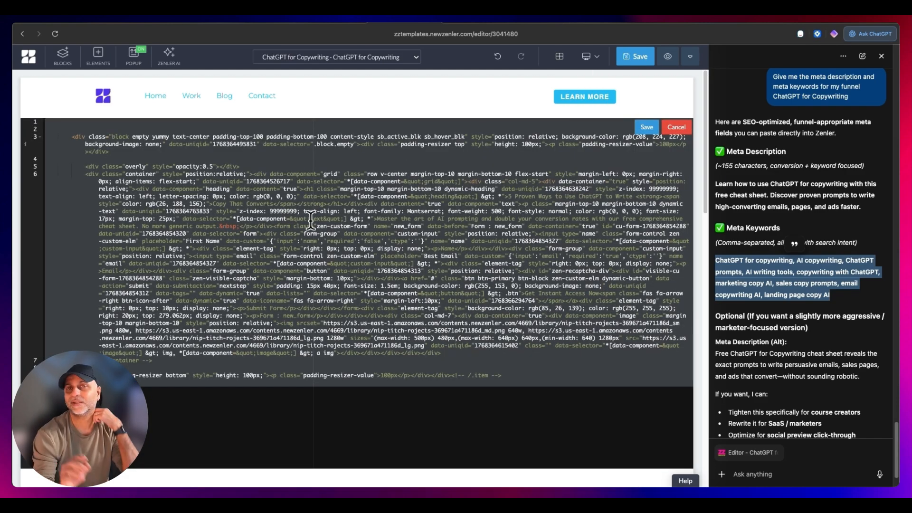
pyautogui.click(677, 127)
# - Capture a screenshot of the dark call-to-action section and paste it into the ChatGPT prompt
pyautogui.scroll(-15, 611, 273)
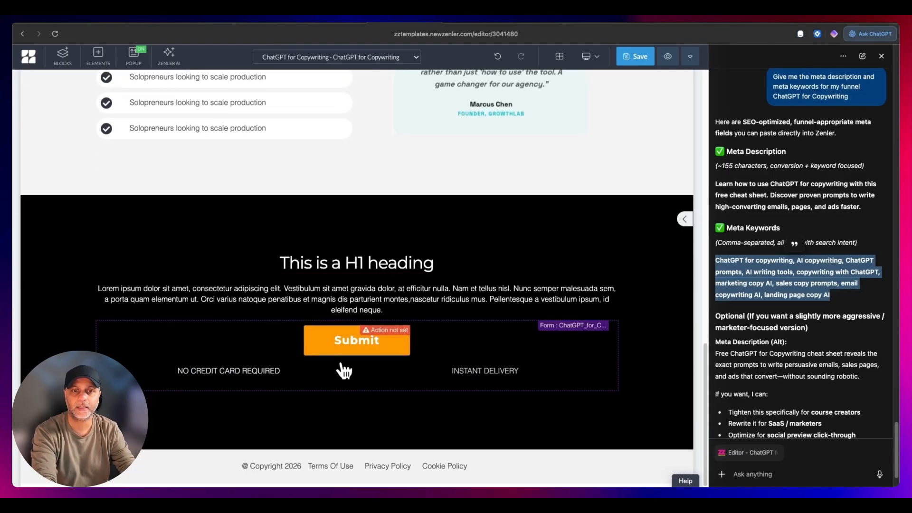
pyautogui.press('super+shift+4')
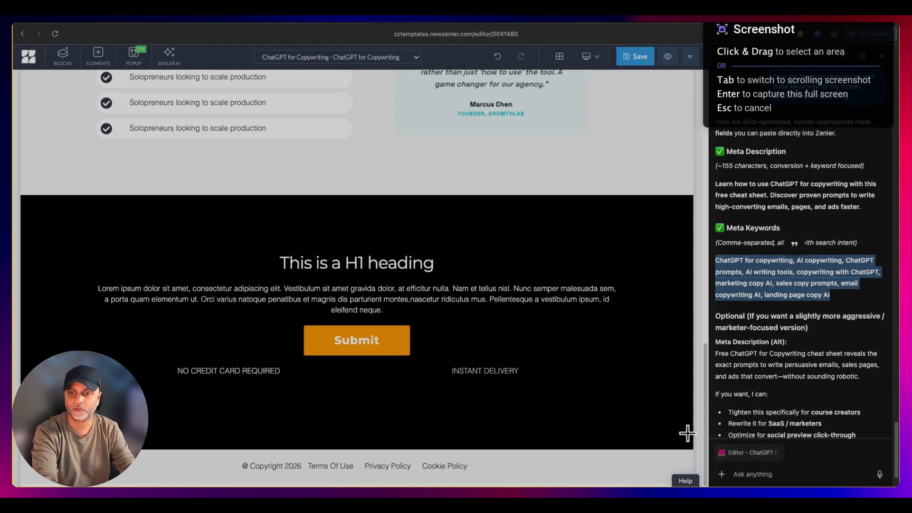
pyautogui.moveTo(685, 434); pyautogui.dragTo(163, 220)
pyautogui.moveTo(163, 220); pyautogui.dragTo(102, 201)
pyautogui.click(776, 472)
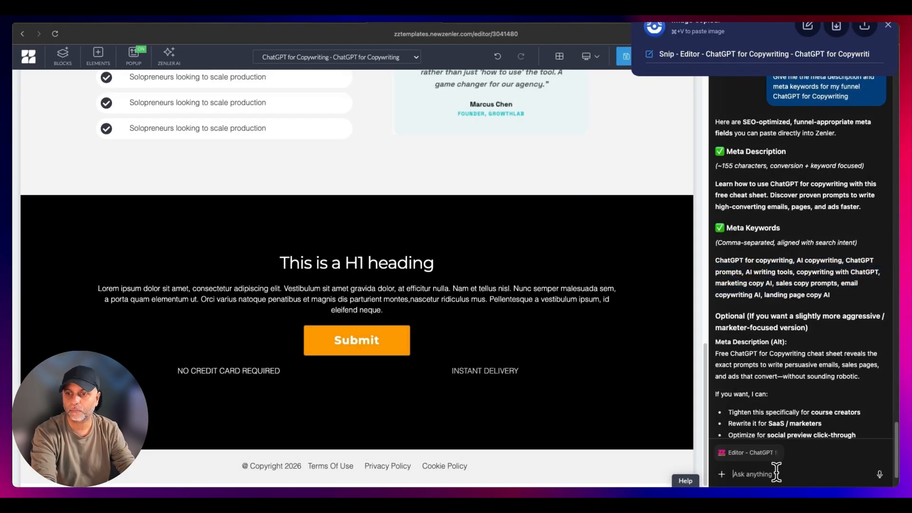
pyautogui.press('super+v')
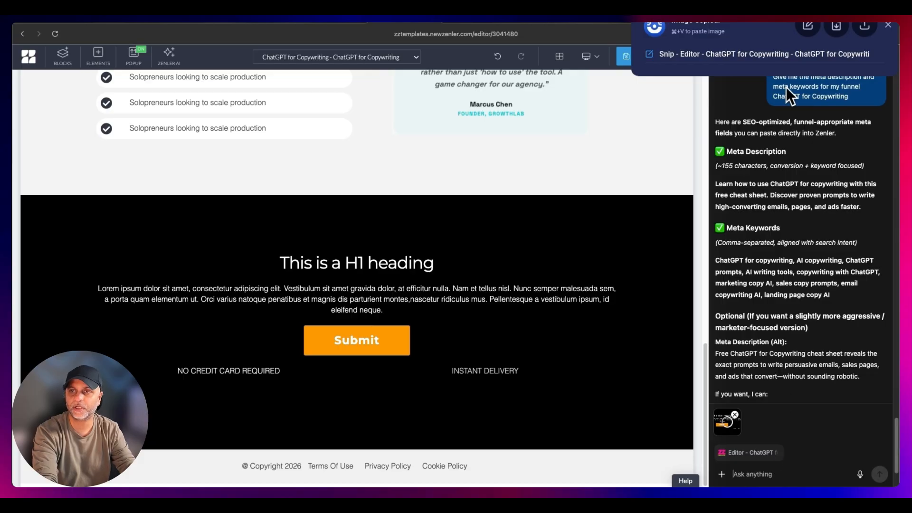
# - Add the copied hero HTML to the prompt, prefixed with "Find the button ID in the code below that I'd like the submit button to smooth scroll to", and send it
pyautogui.click(651, 17)
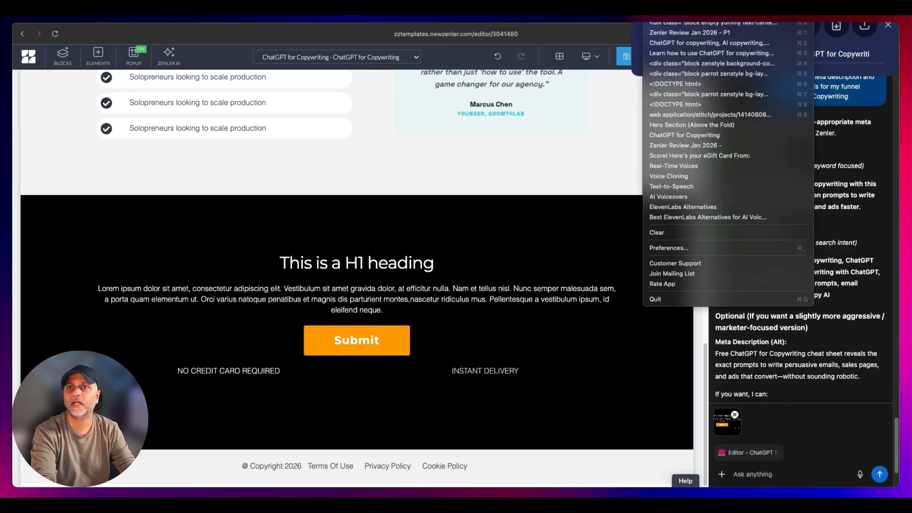
pyautogui.click(668, 20)
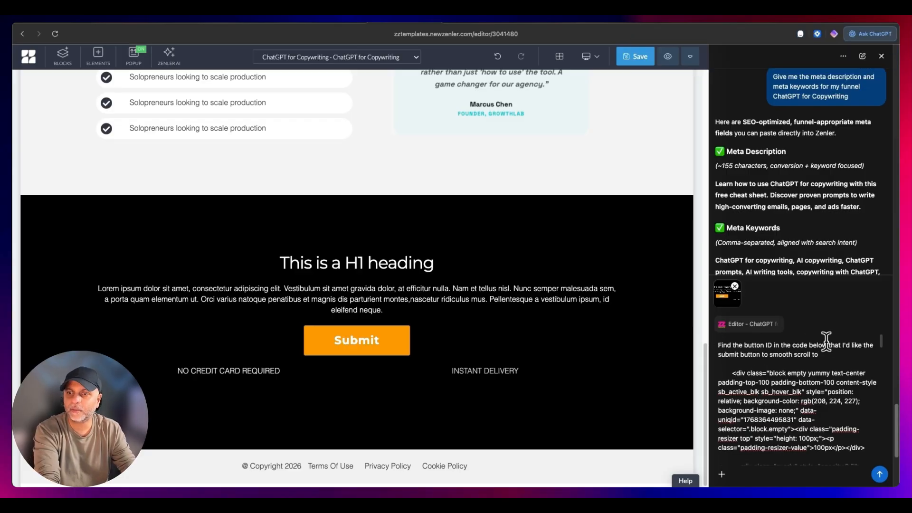
pyautogui.scroll(-10, 826, 341)
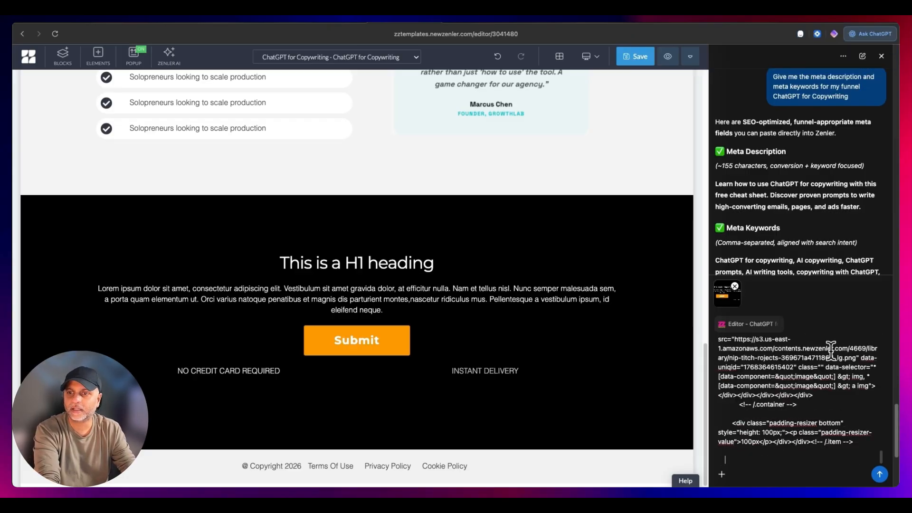
pyautogui.scroll(15, 830, 360)
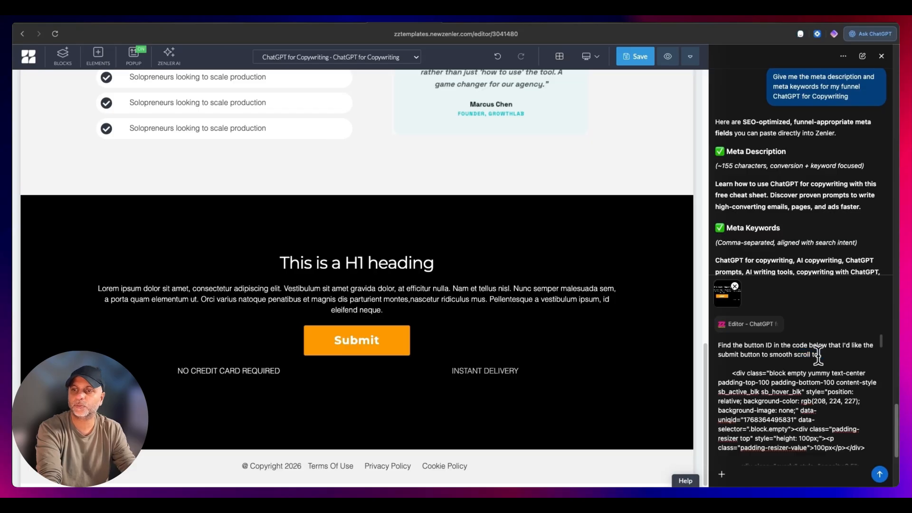
pyautogui.click(879, 474)
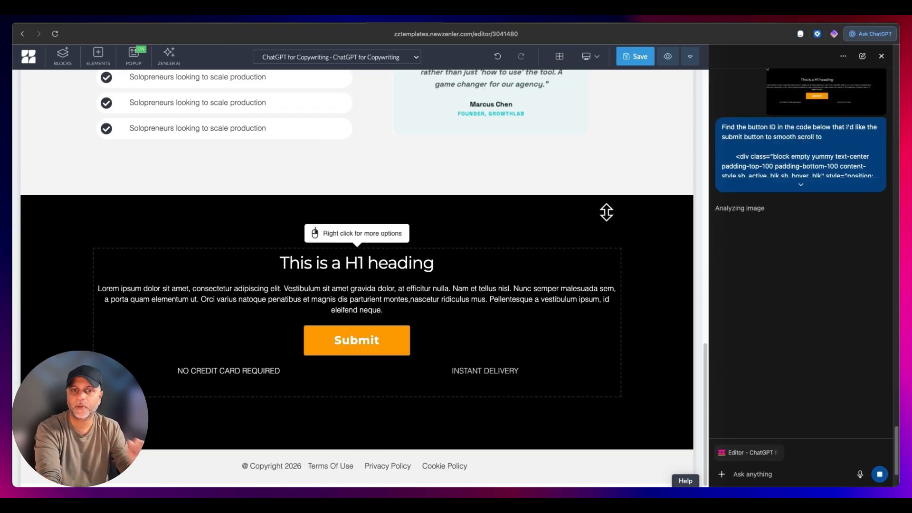
# - Read ChatGPT's reply for the scroll target ID and set the Submit button's action to Go to Link
pyautogui.click(375, 340)
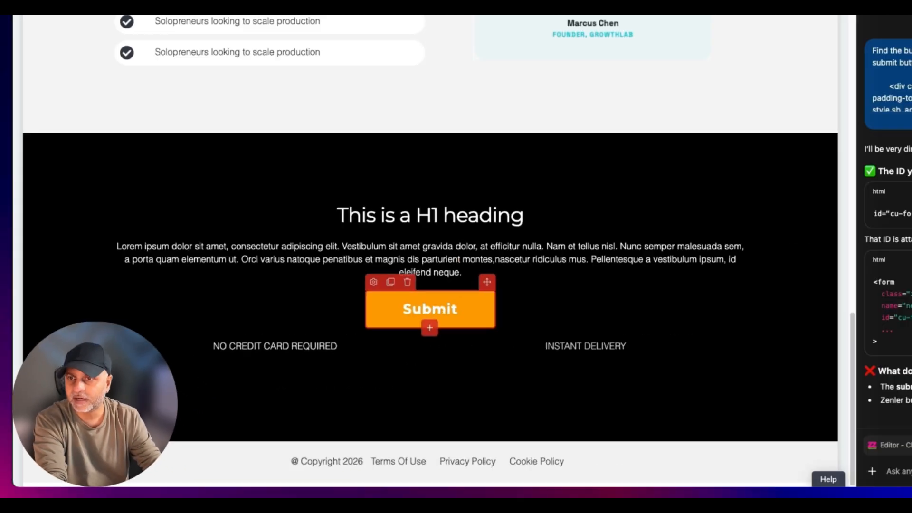
pyautogui.moveTo(792, 226); pyautogui.dragTo(849, 227)
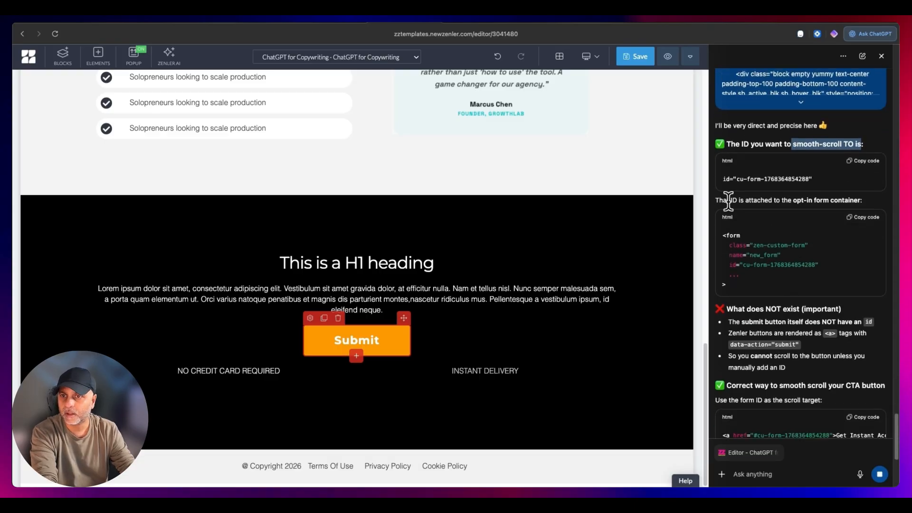
pyautogui.moveTo(723, 200); pyautogui.dragTo(865, 202)
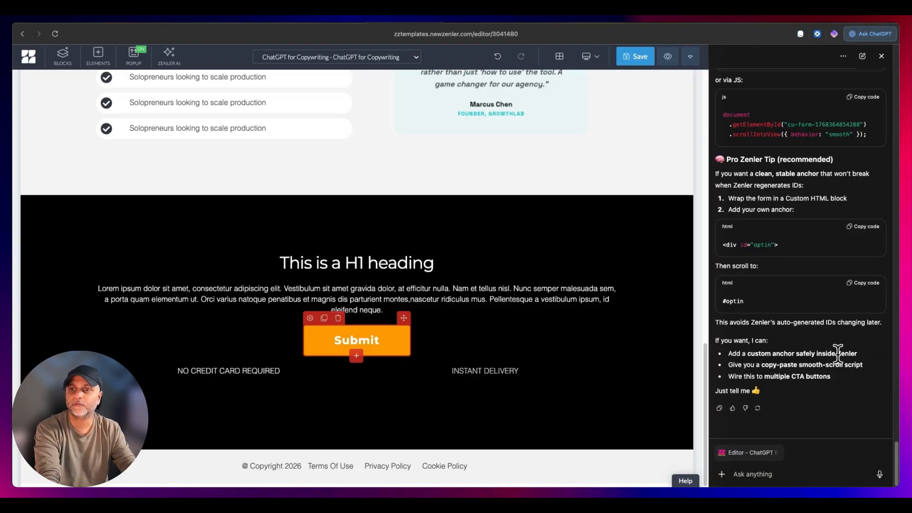
pyautogui.scroll(7, 834, 325)
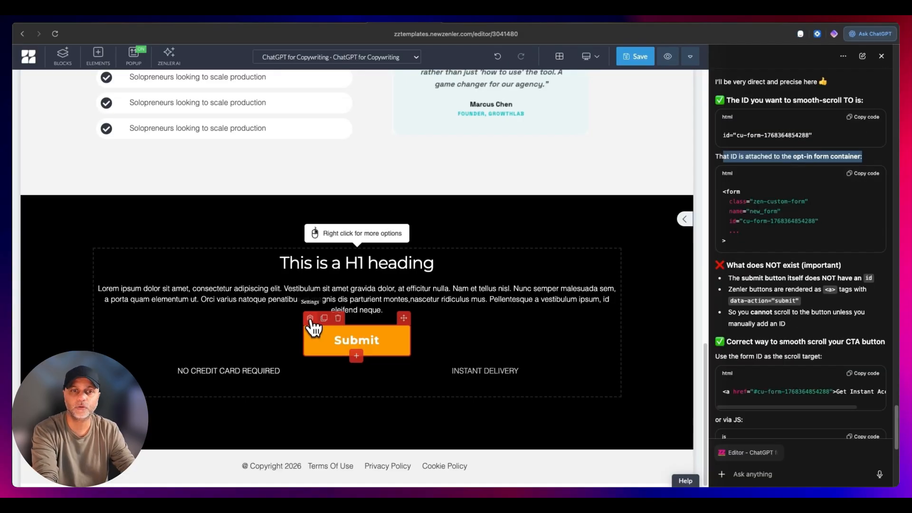
pyautogui.click(310, 319)
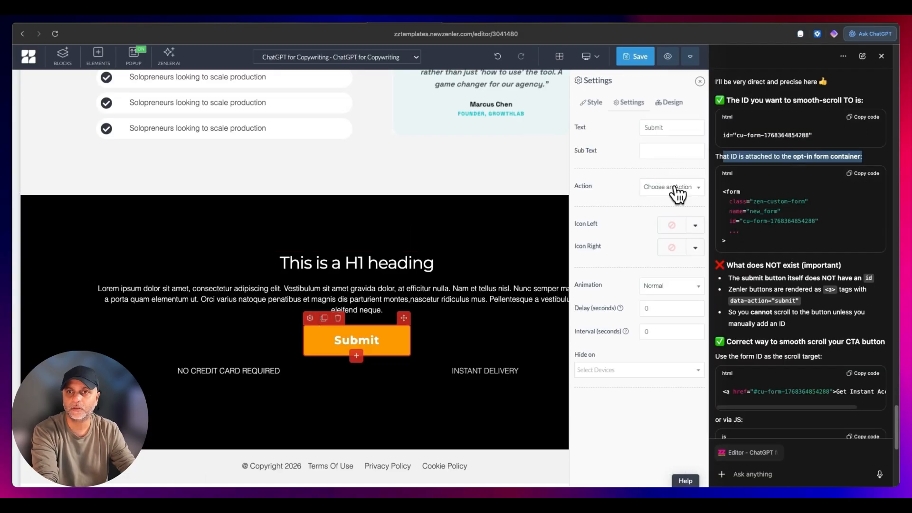
pyautogui.click(679, 193)
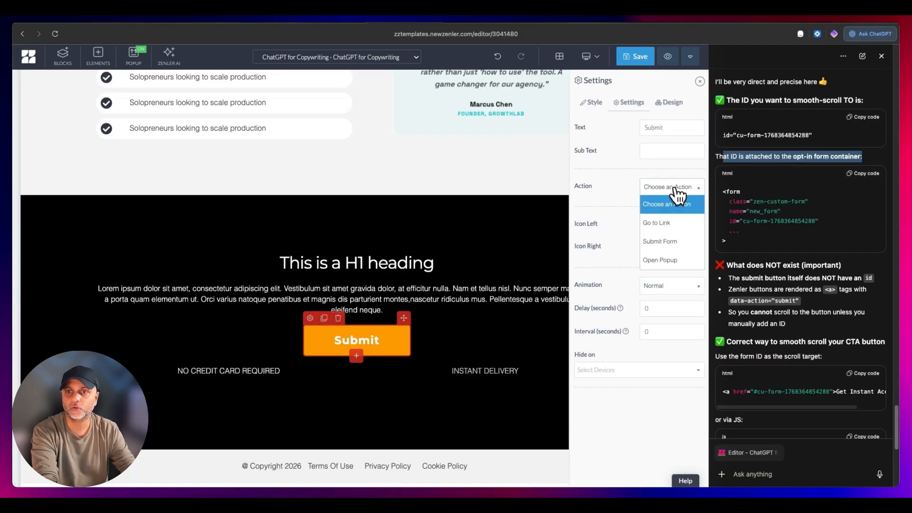
pyautogui.click(679, 228)
pyautogui.scroll(2, 853, 221)
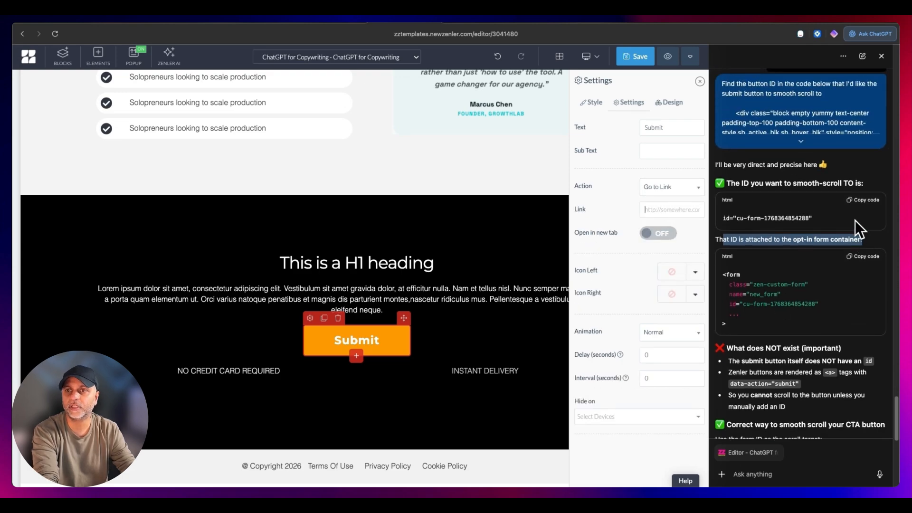
pyautogui.click(864, 200)
pyautogui.click(662, 210)
pyautogui.press('super+v')
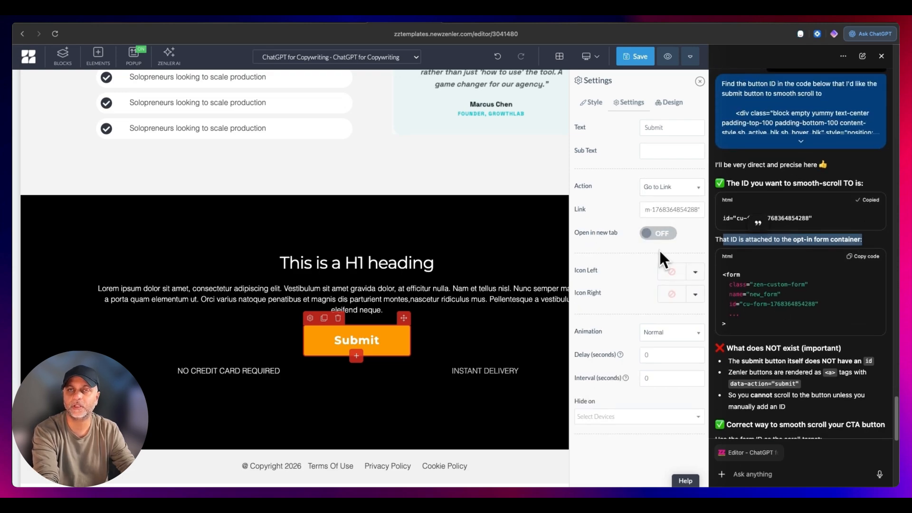
pyautogui.press('super+Left')
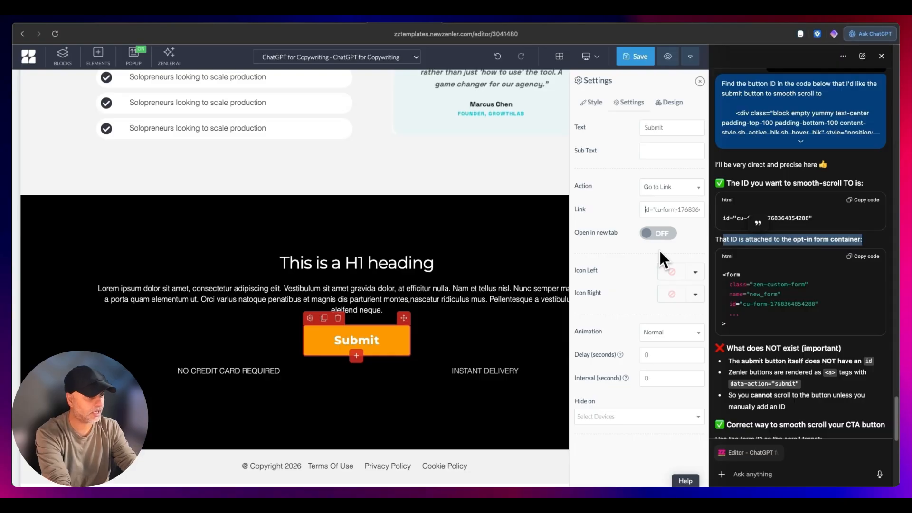
pyautogui.write('#')
pyautogui.click(635, 56)
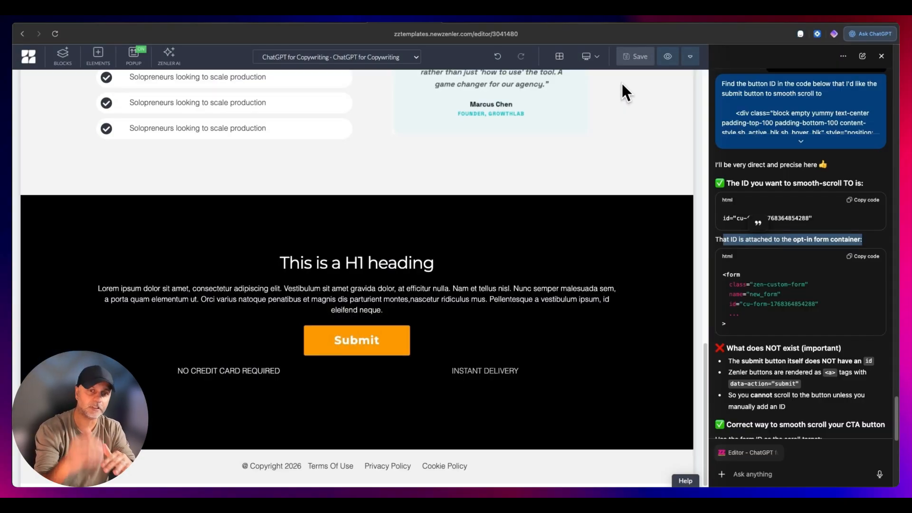
# - Preview the page and check the closing section's Submit button link against the hero opt-in form it targets
pyautogui.click(666, 58)
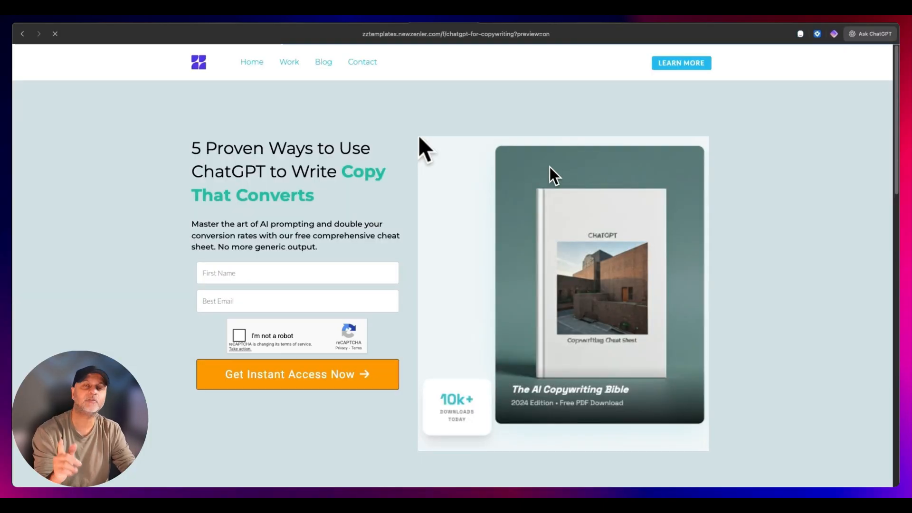
pyautogui.scroll(-15, 766, 290)
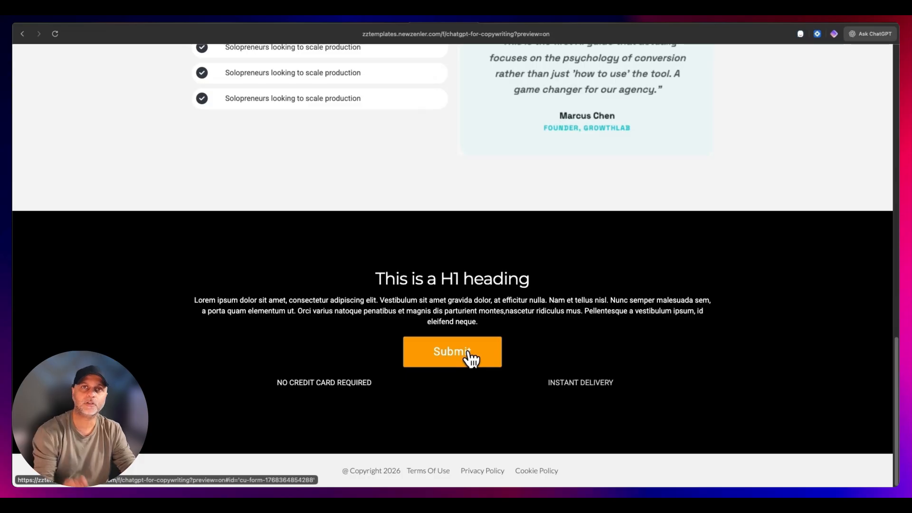
pyautogui.click(377, 25)
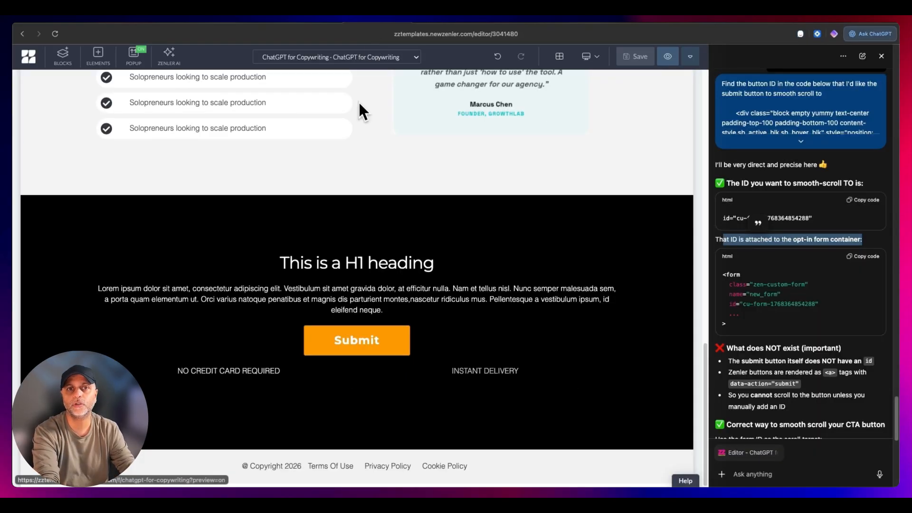
pyautogui.scroll(15, 358, 102)
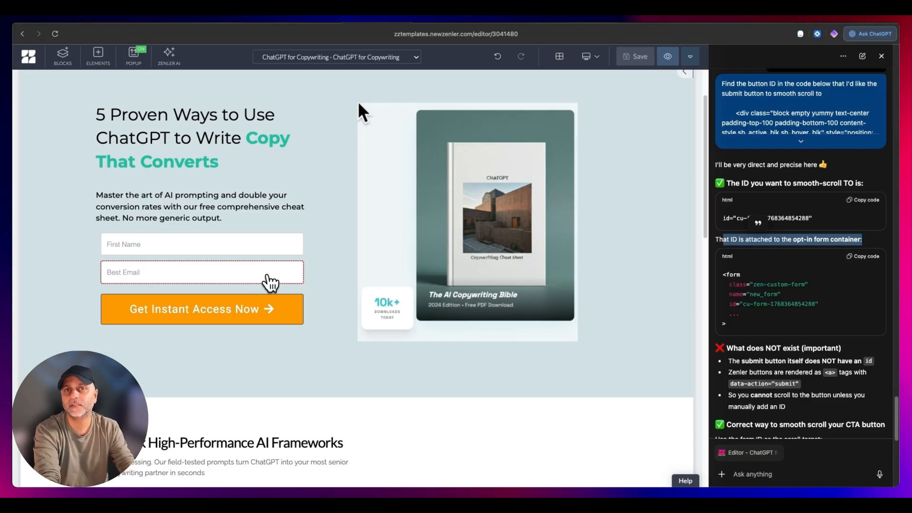
pyautogui.click(442, 25)
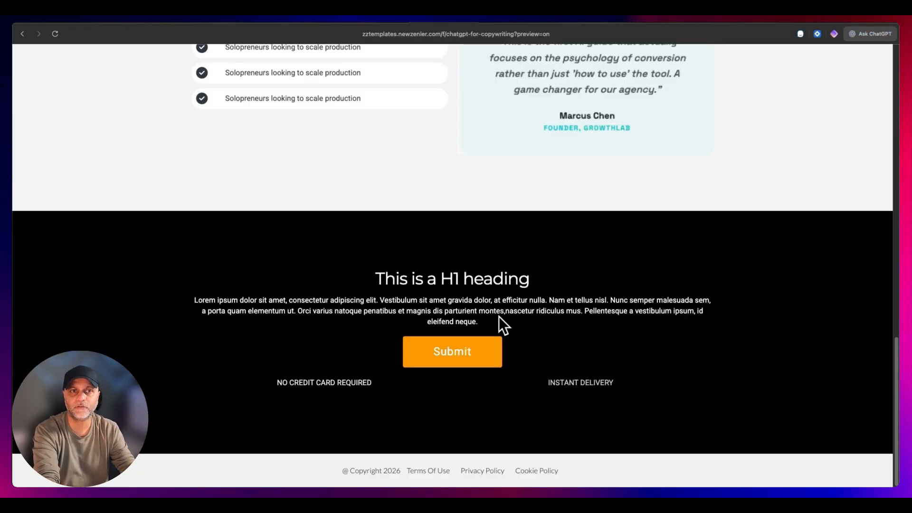
# - Turn off reCAPTCHA in the landing page's page settings, apply the change and save the page
pyautogui.scroll(15, 514, 322)
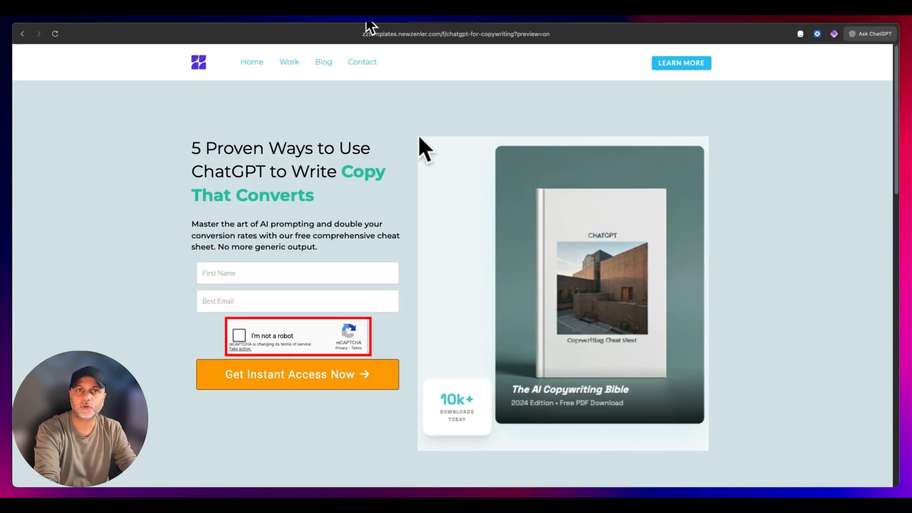
pyautogui.click(366, 23)
pyautogui.click(881, 56)
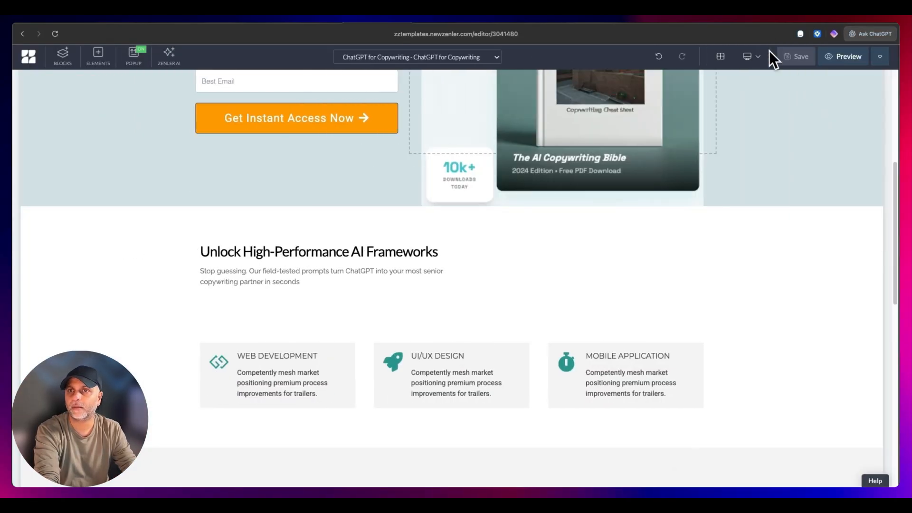
pyautogui.click(881, 56)
pyautogui.click(813, 80)
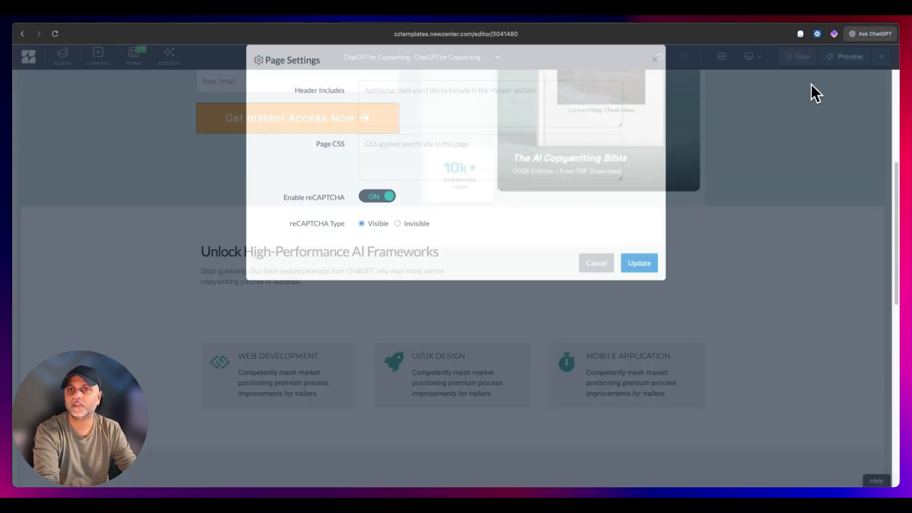
pyautogui.click(373, 227)
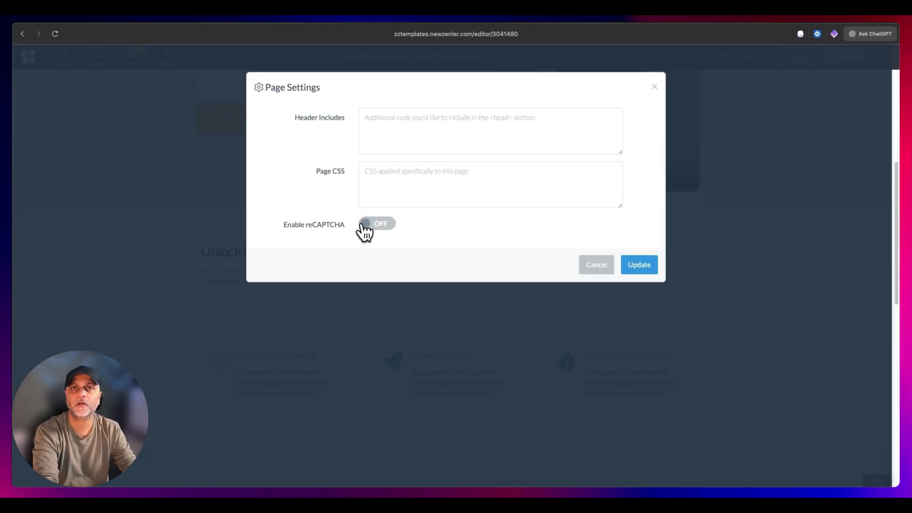
pyautogui.click(657, 263)
pyautogui.click(786, 53)
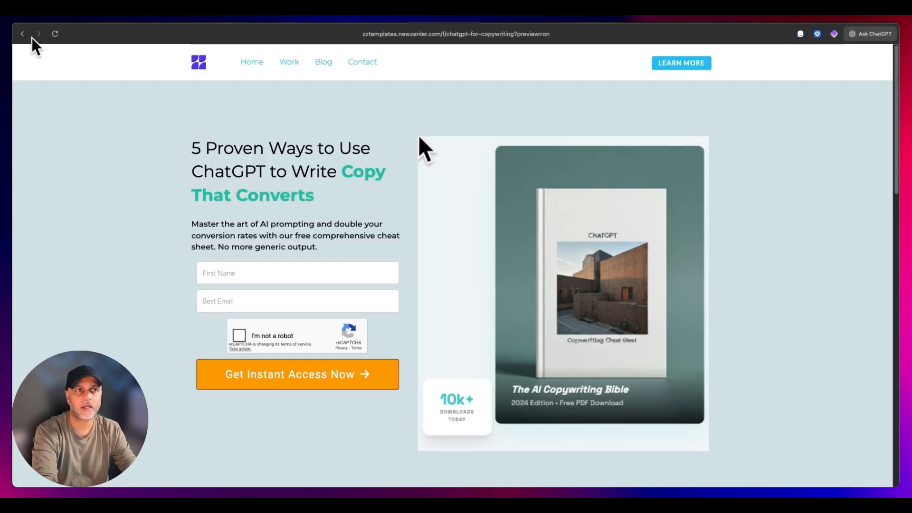
# - Reload the landing page preview and review the hero opt-in form and the sections below it
pyautogui.click(55, 33)
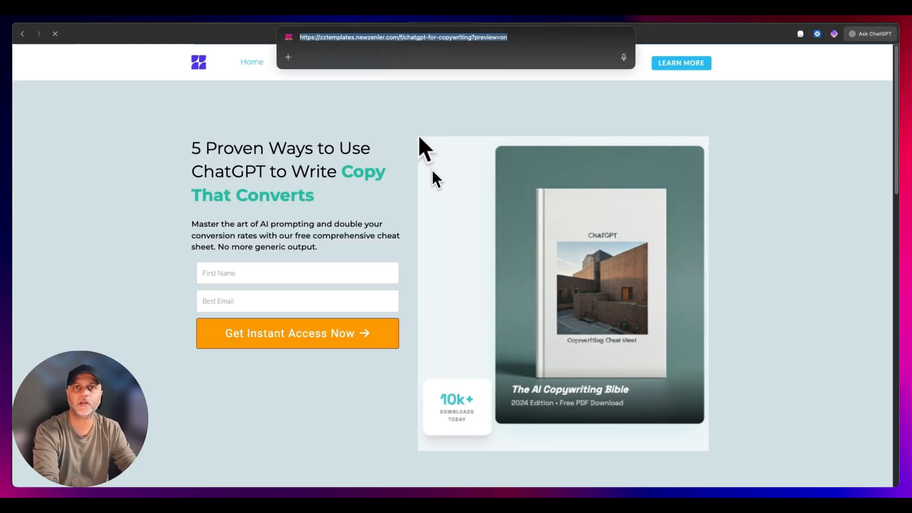
pyautogui.click(378, 162)
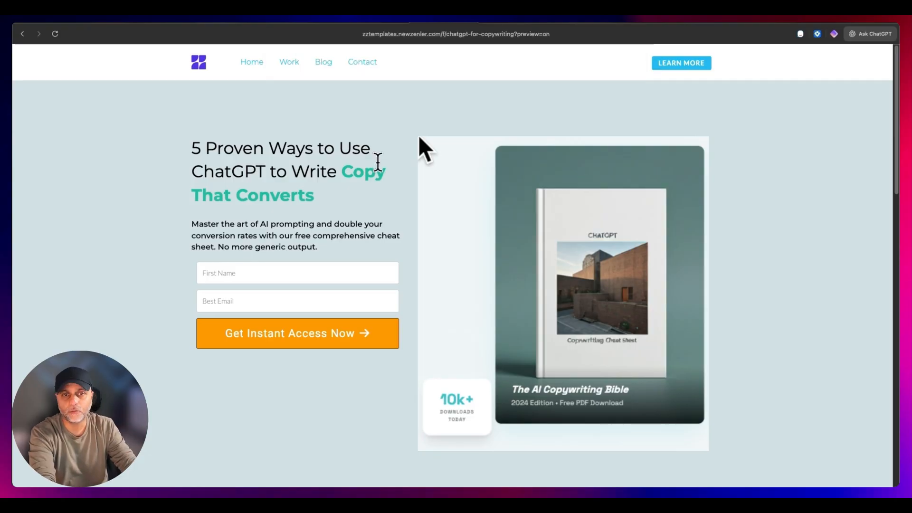
pyautogui.scroll(-13, 378, 161)
pyautogui.scroll(-5, 380, 163)
pyautogui.scroll(20, 462, 421)
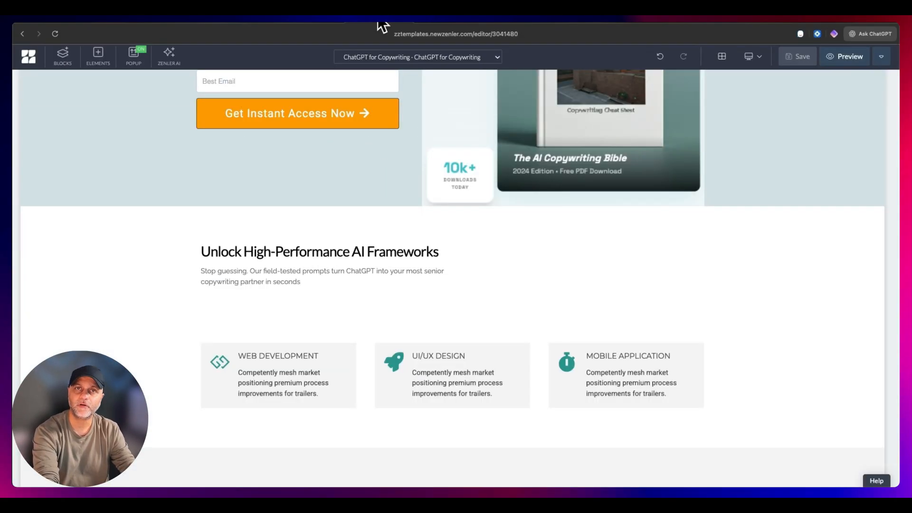
pyautogui.scroll(5, 406, 236)
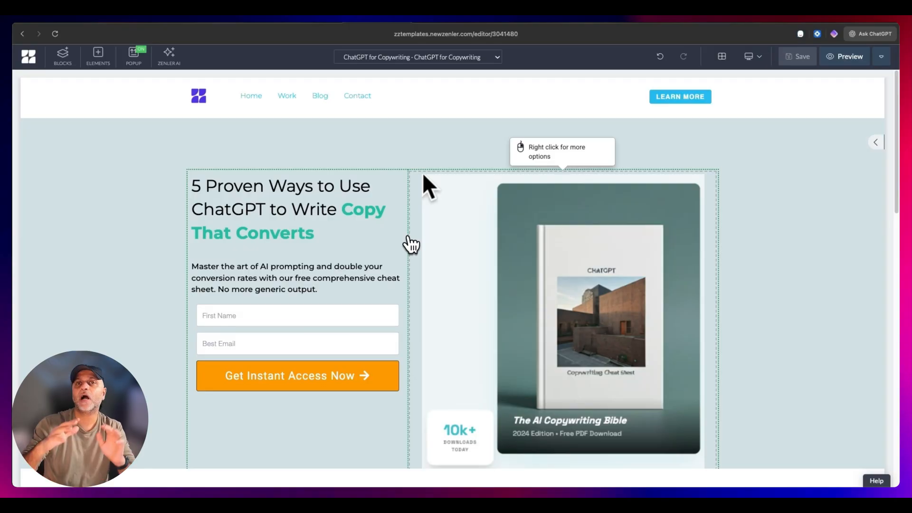
# - Open the settings of the hero's Get Instant Access Now button in the page editor
pyautogui.click(311, 373)
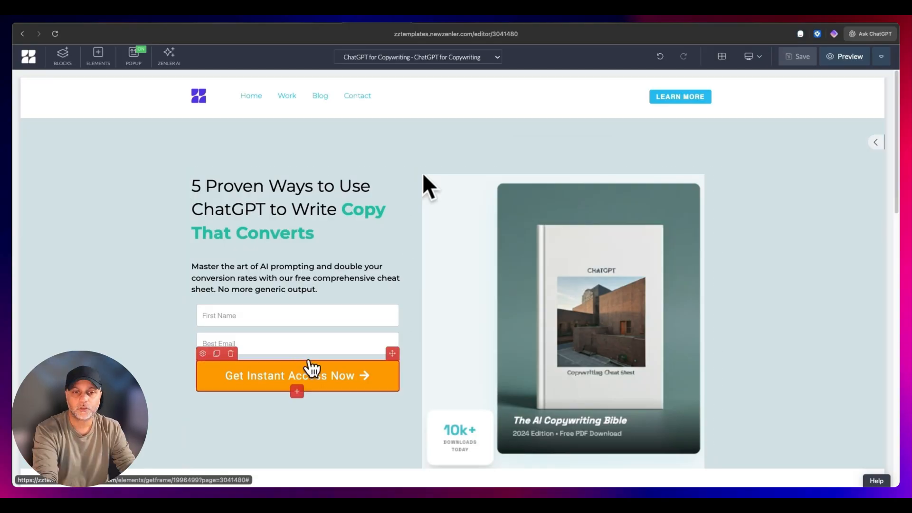
pyautogui.click(204, 353)
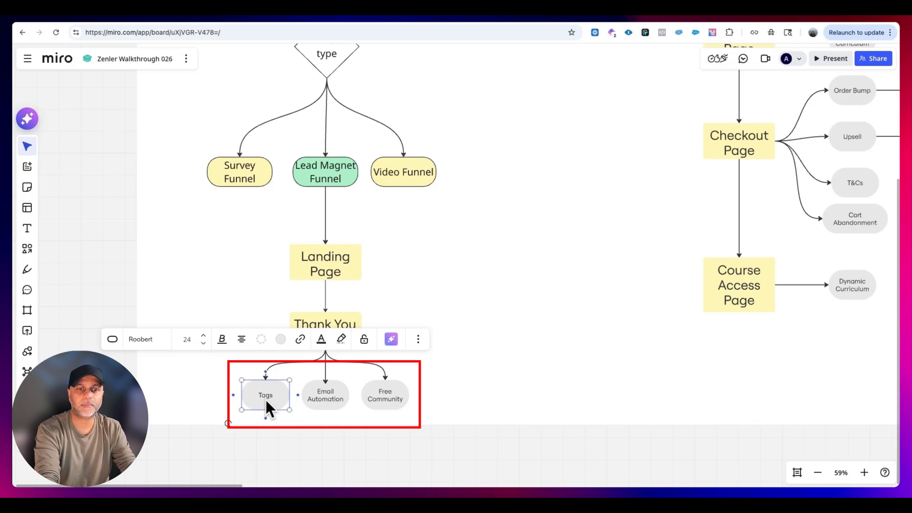
# - Switch to the Miro funnel diagram and review the Email Automation and Free Community nodes under the thank-you page
pyautogui.click(329, 394)
pyautogui.click(397, 395)
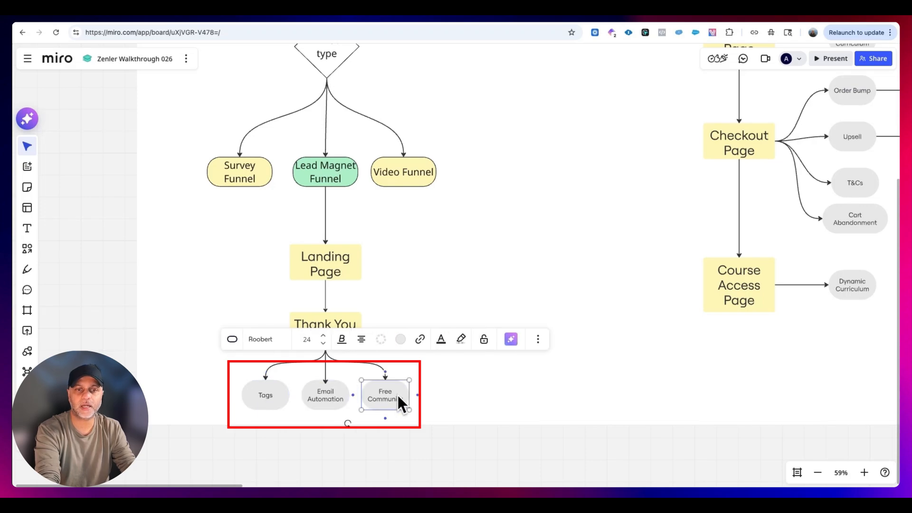
pyautogui.click(461, 388)
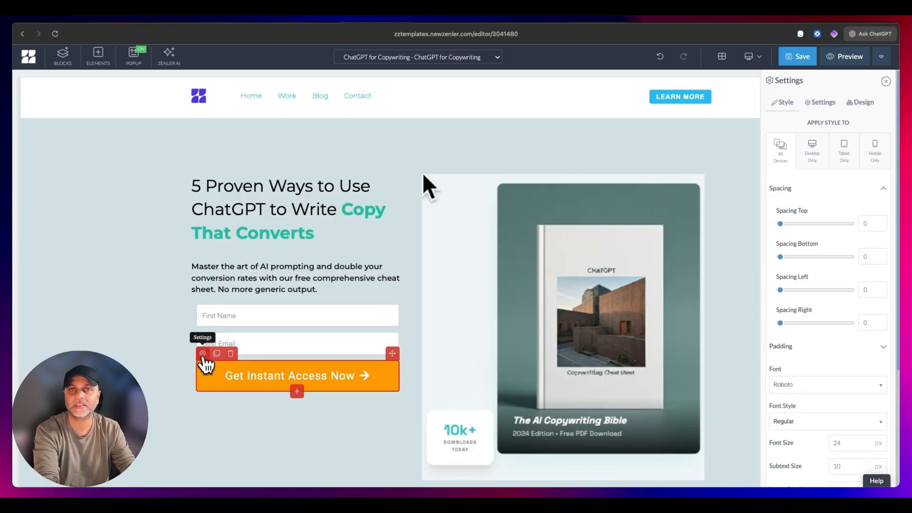
# - Set the Get Instant Access Now button's action to Submit Form in the page editor
pyautogui.click(821, 103)
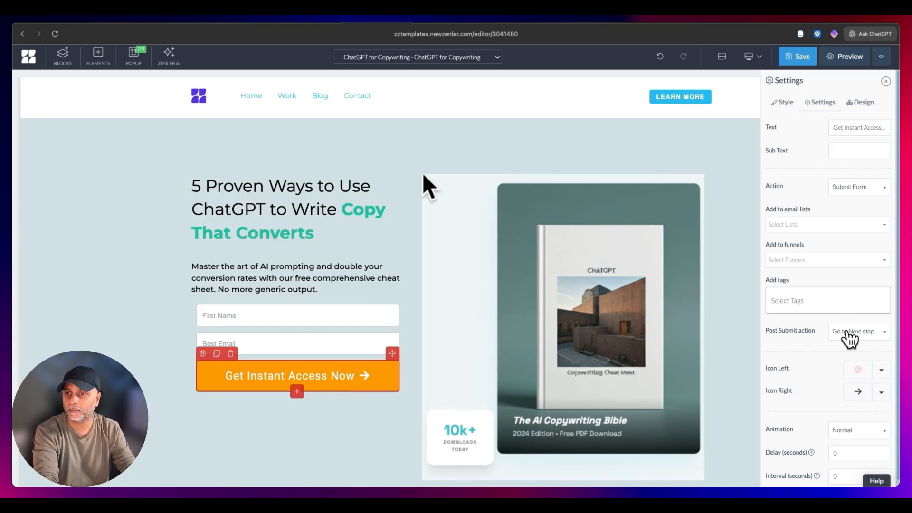
pyautogui.click(857, 187)
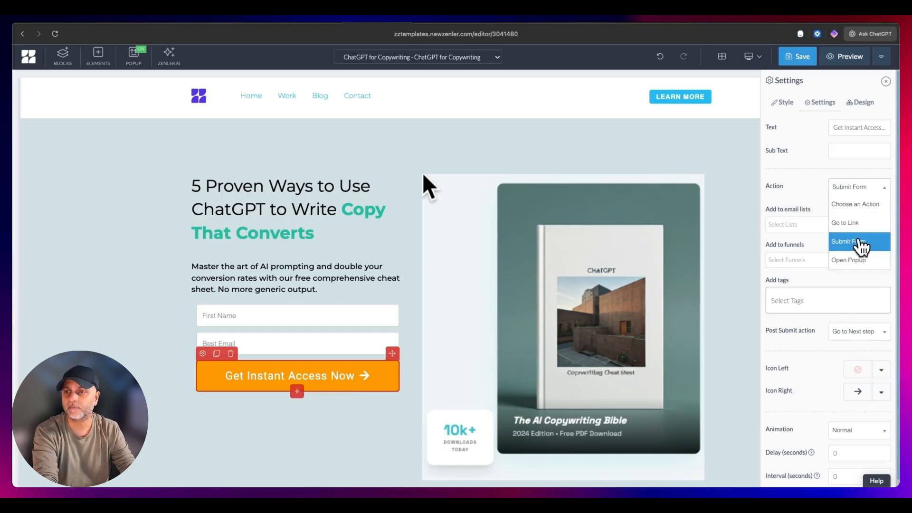
pyautogui.click(874, 245)
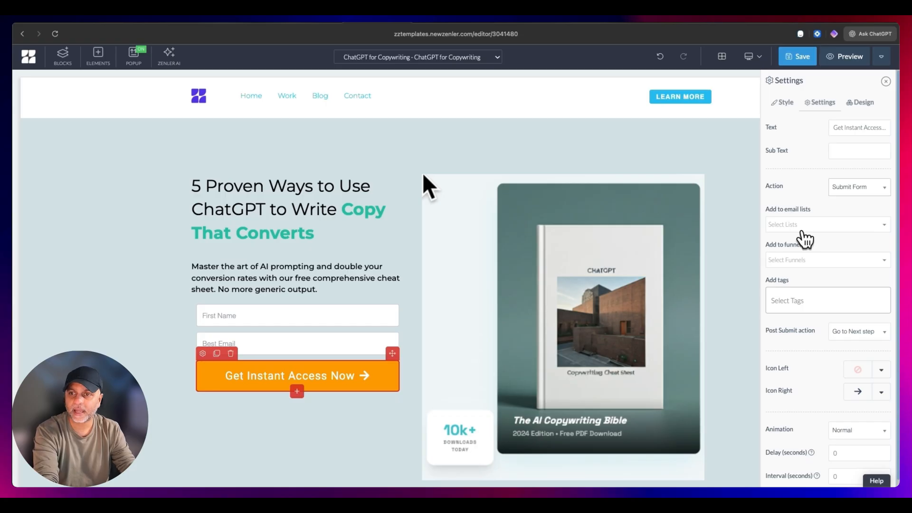
# - Add chatgpt_copywriting as the only tag applied when the Get Instant Access Now button is submitted
pyautogui.click(814, 290)
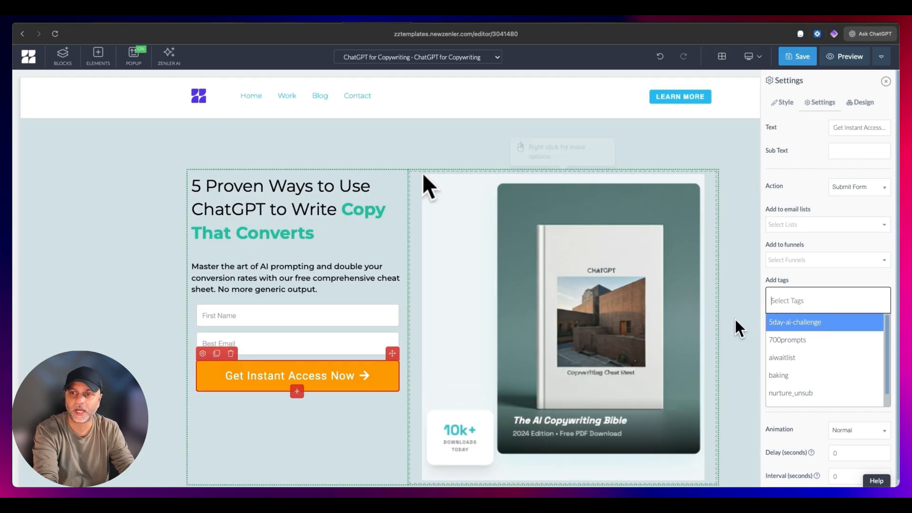
pyautogui.click(821, 295)
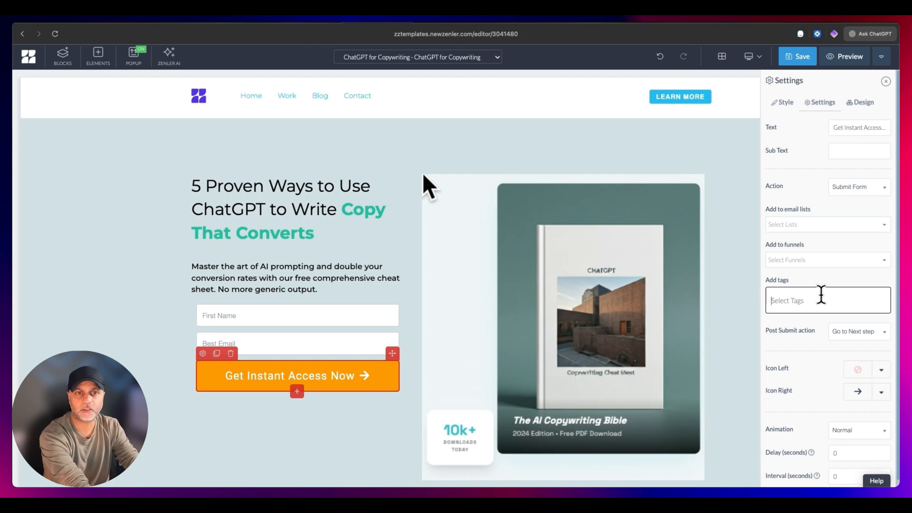
pyautogui.write('chatgpt_copy')
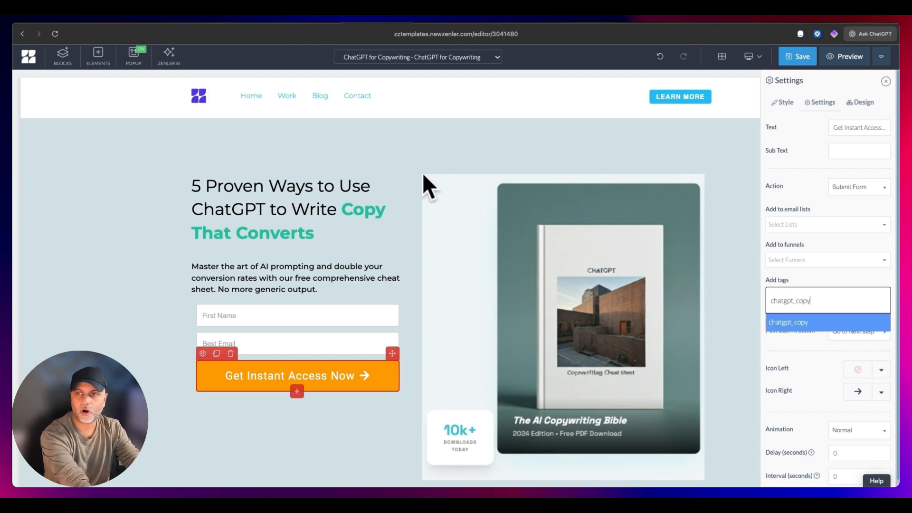
pyautogui.write('writing')
pyautogui.press('Return')
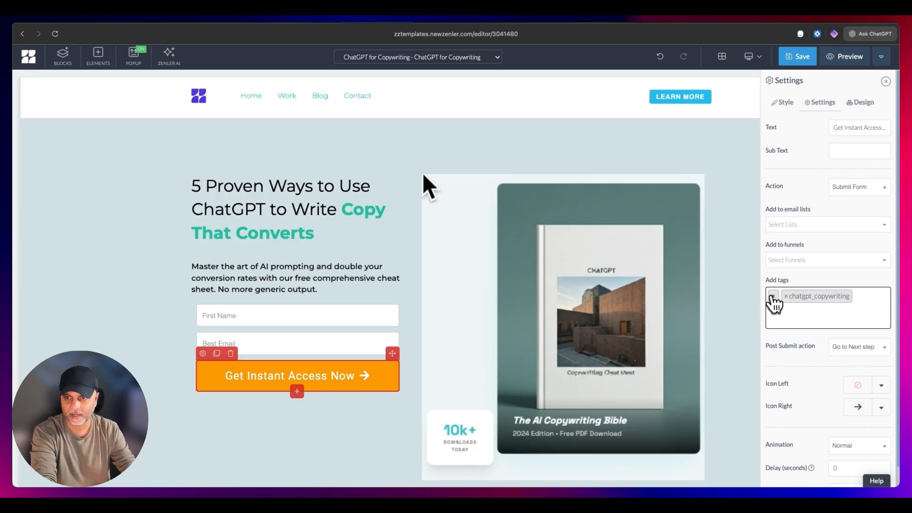
pyautogui.click(772, 296)
pyautogui.press('BackSpace')
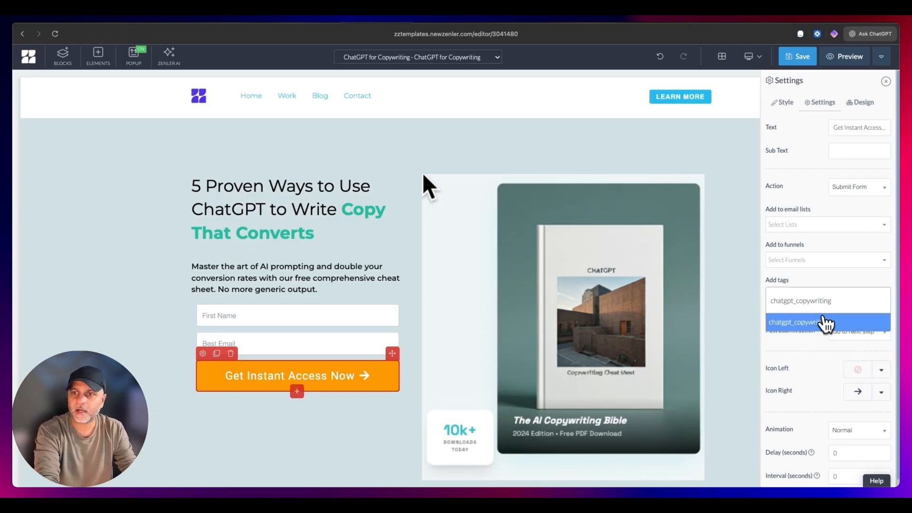
pyautogui.click(826, 325)
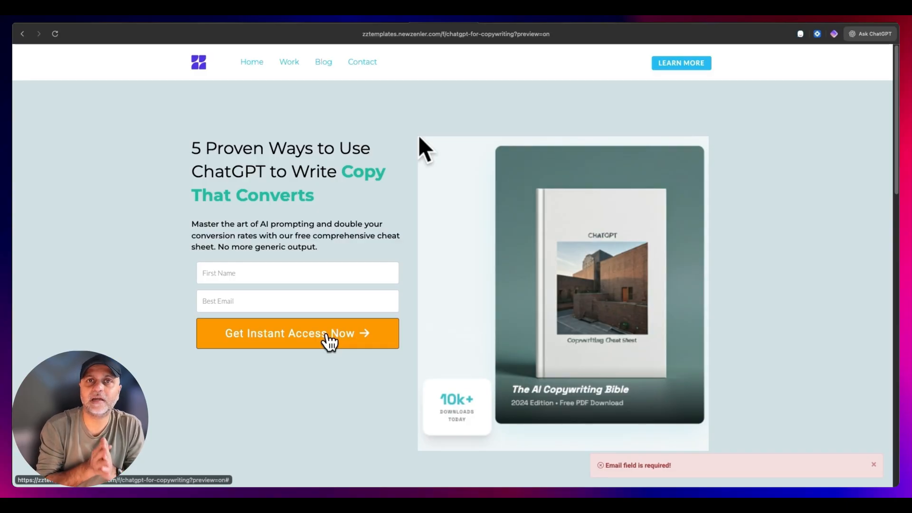
# - Reload the preview to check the opt-in form's name field, and save the landing page in the editor
pyautogui.click(55, 34)
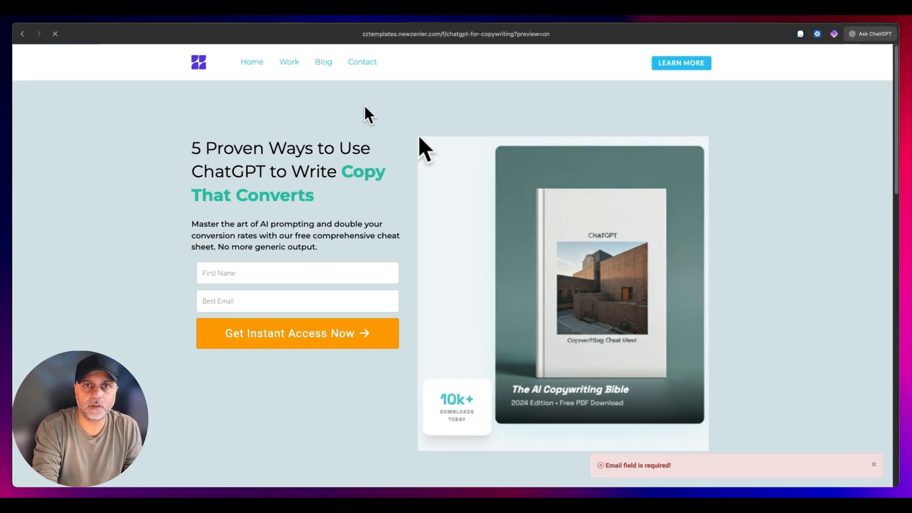
pyautogui.click(311, 273)
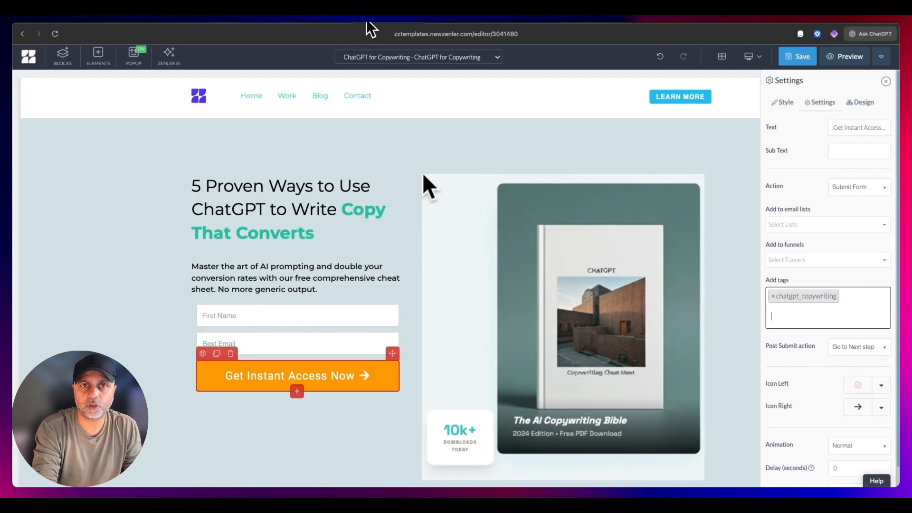
pyautogui.click(799, 57)
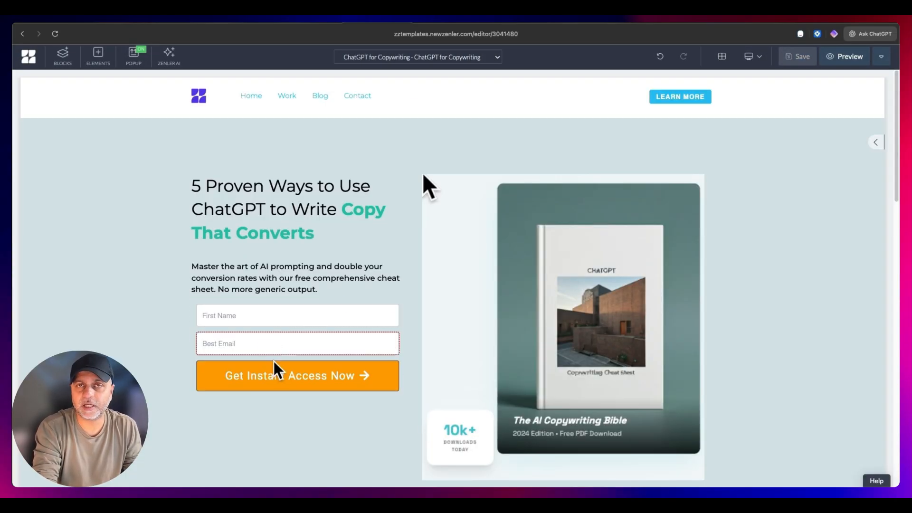
# - Check the hero button's Post Submit action and switch the editor to the funnel's Thank You Page
pyautogui.click(203, 353)
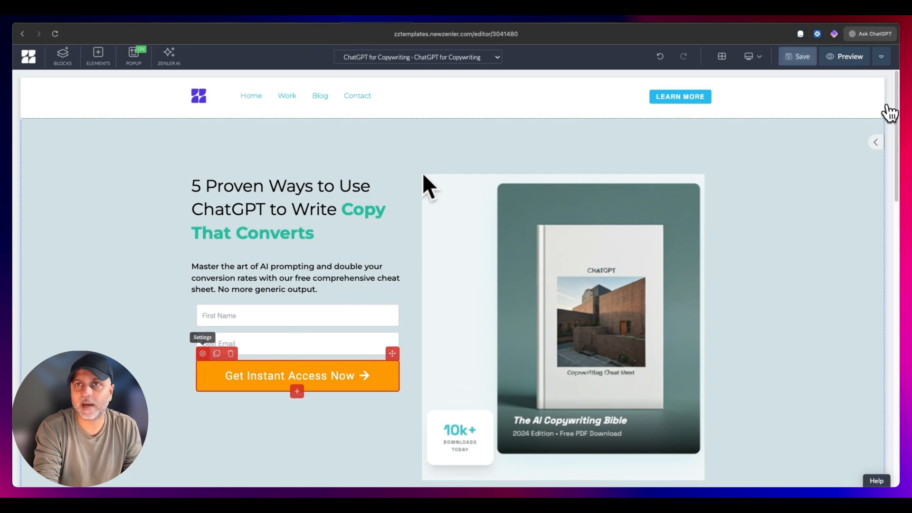
pyautogui.click(820, 103)
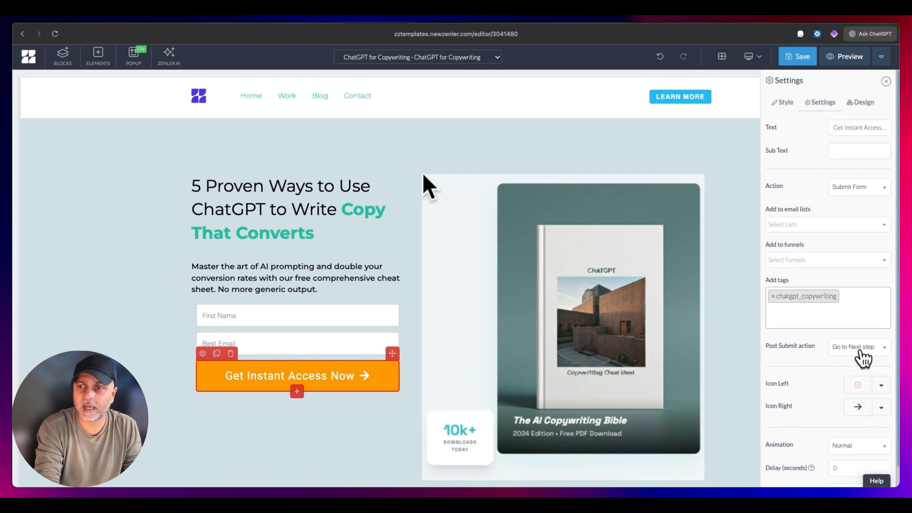
pyautogui.click(444, 57)
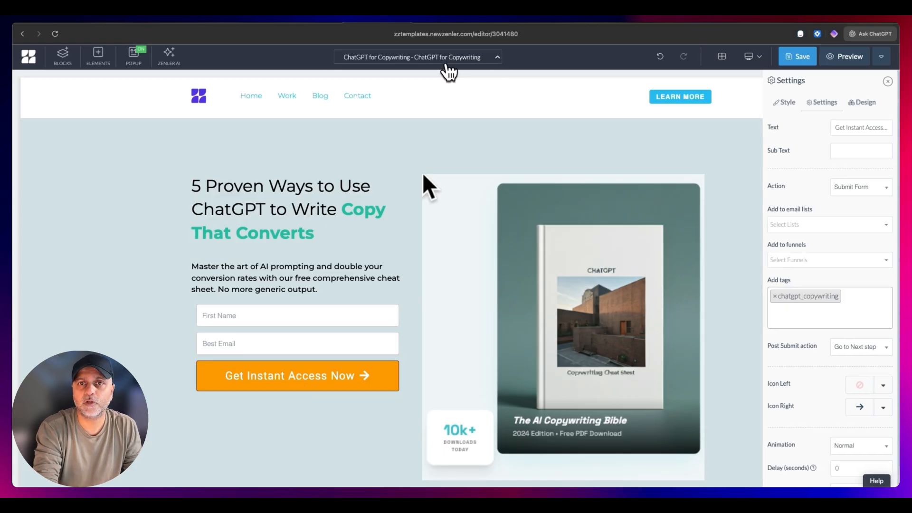
pyautogui.click(440, 92)
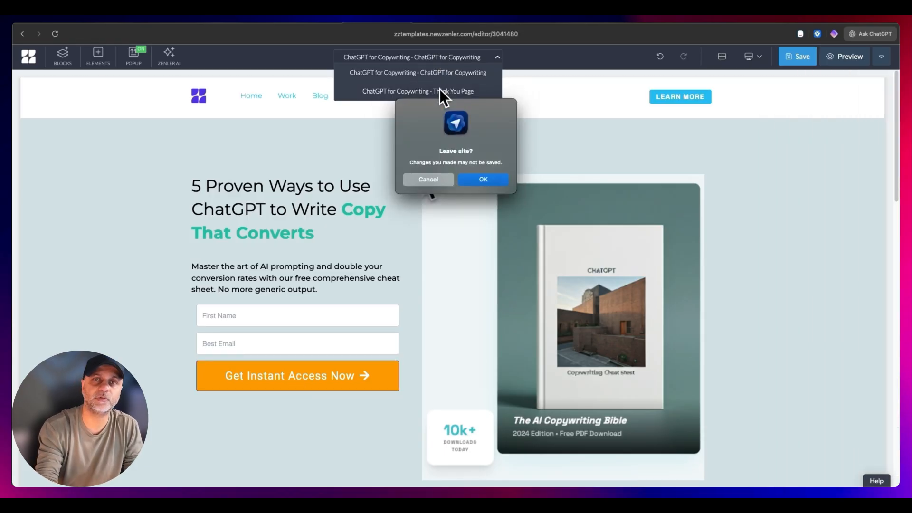
pyautogui.click(428, 179)
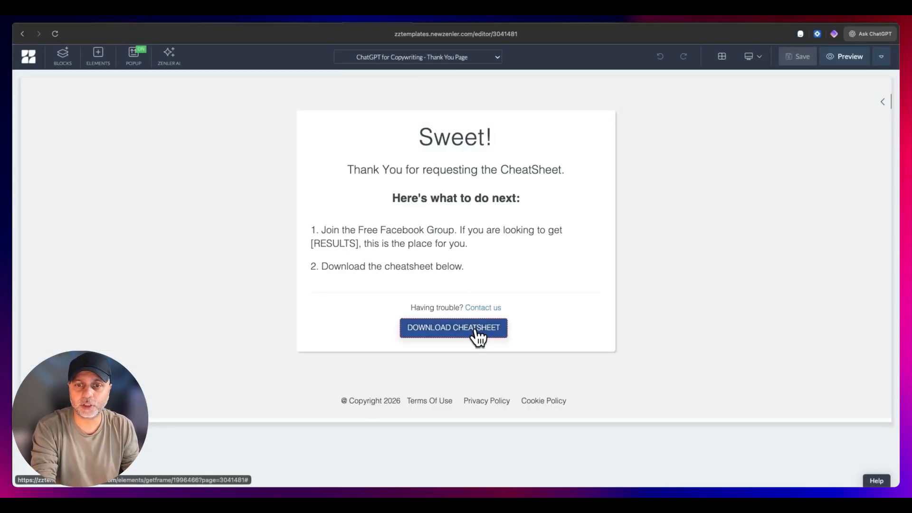
# - Delete the Download Cheatsheet button from the Thank You Page and save the page
pyautogui.moveTo(422, 328)
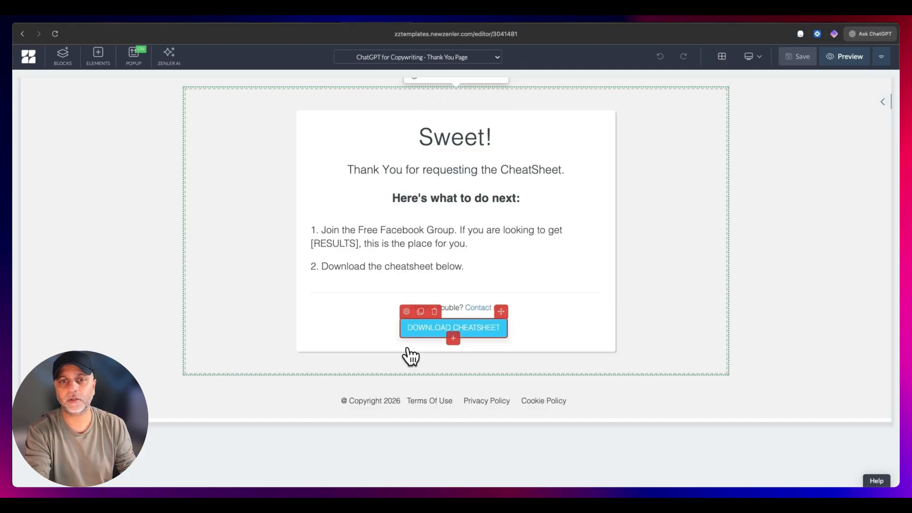
pyautogui.click(434, 312)
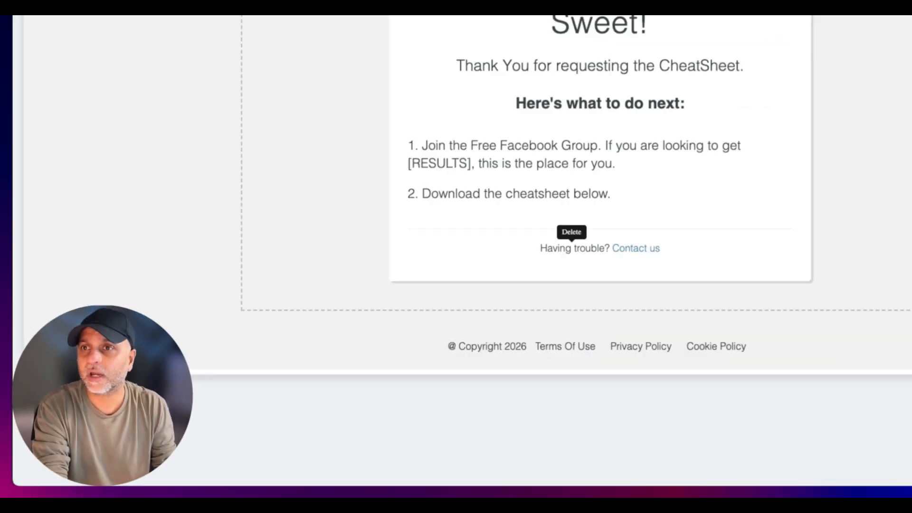
pyautogui.click(802, 56)
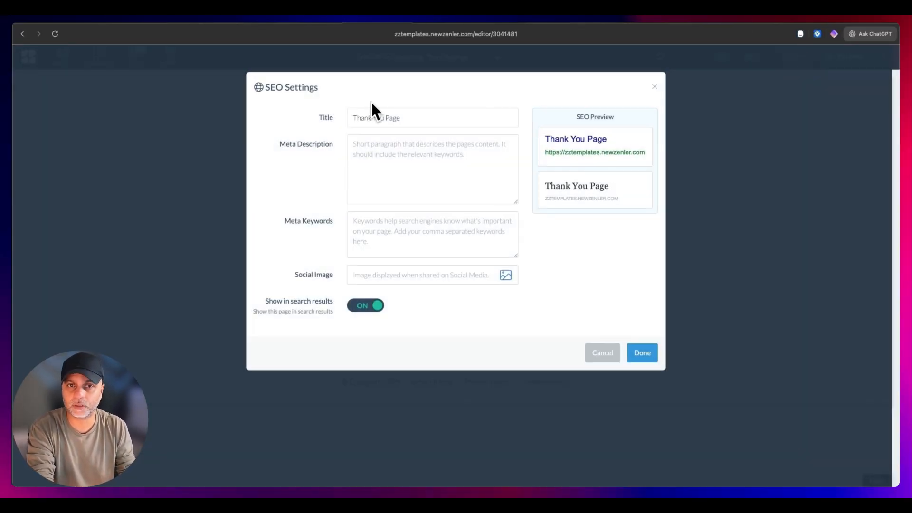
# - Turn off Show in search results in the Thank You Page's SEO settings and apply the change
pyautogui.click(371, 307)
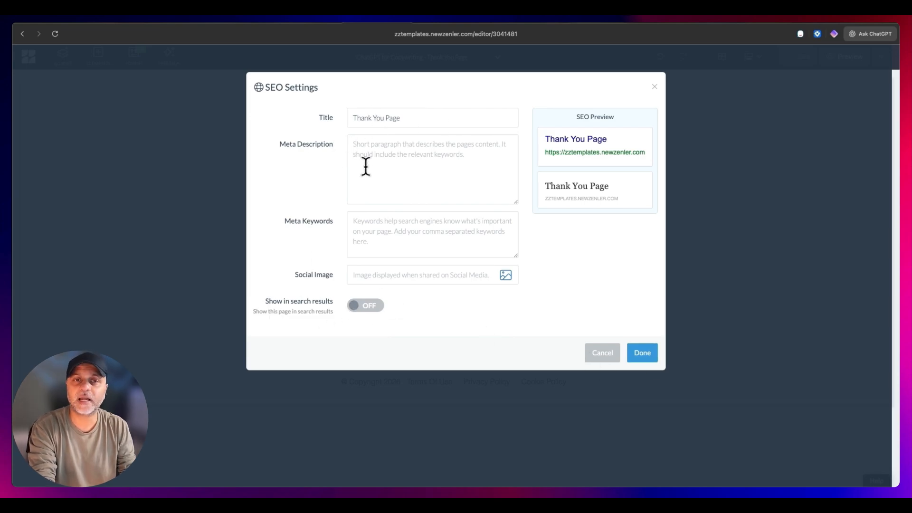
pyautogui.click(647, 362)
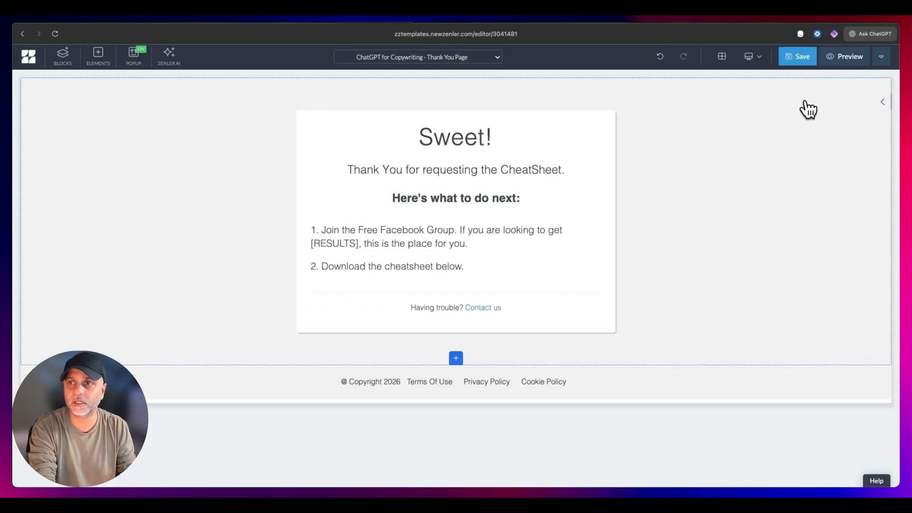
# - Save the Thank You Page and submit the previewed landing page's opt-in form with a test name and email
pyautogui.click(801, 59)
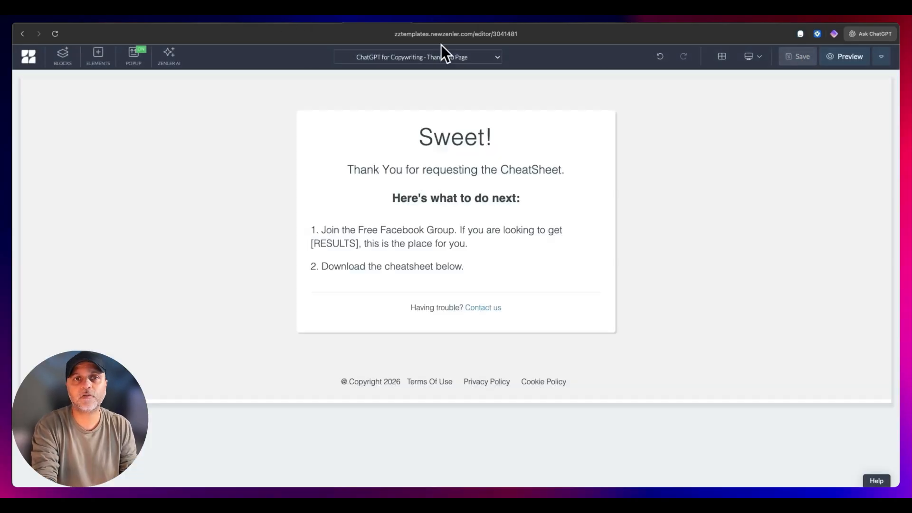
pyautogui.click(447, 57)
pyautogui.click(444, 72)
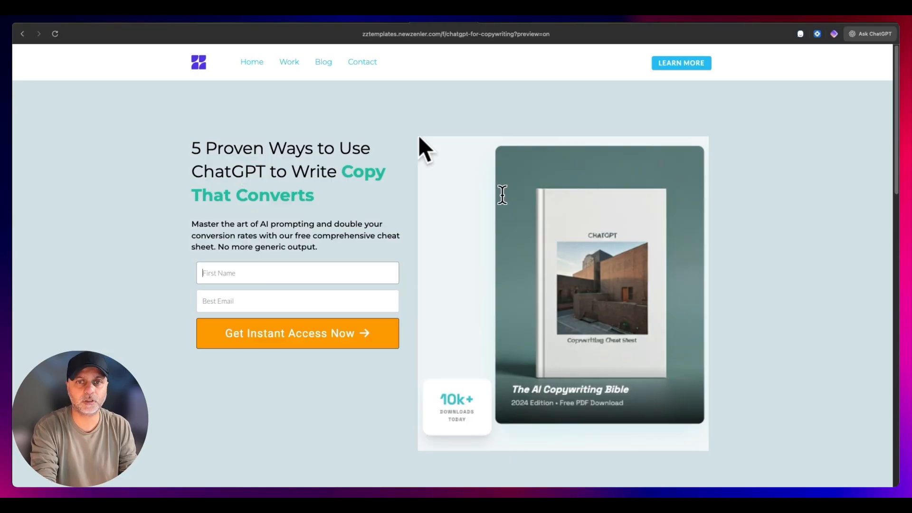
pyautogui.click(368, 35)
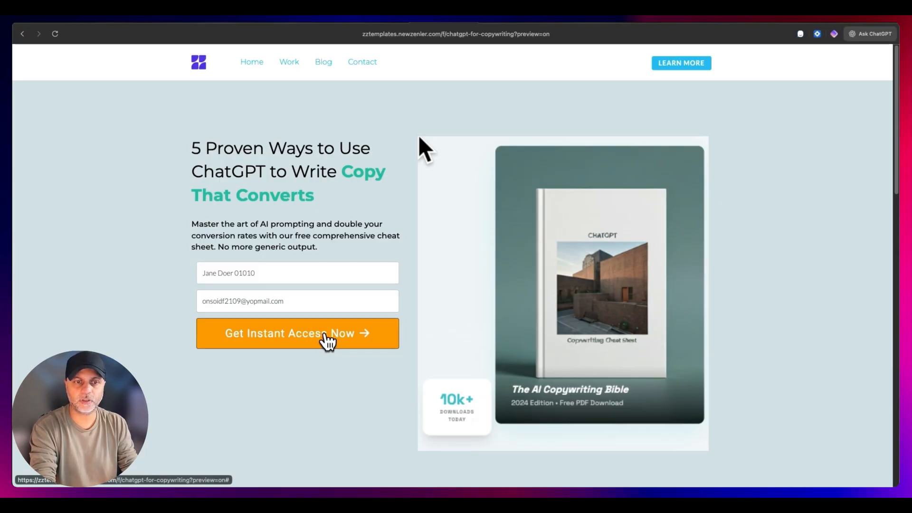
pyautogui.click(328, 341)
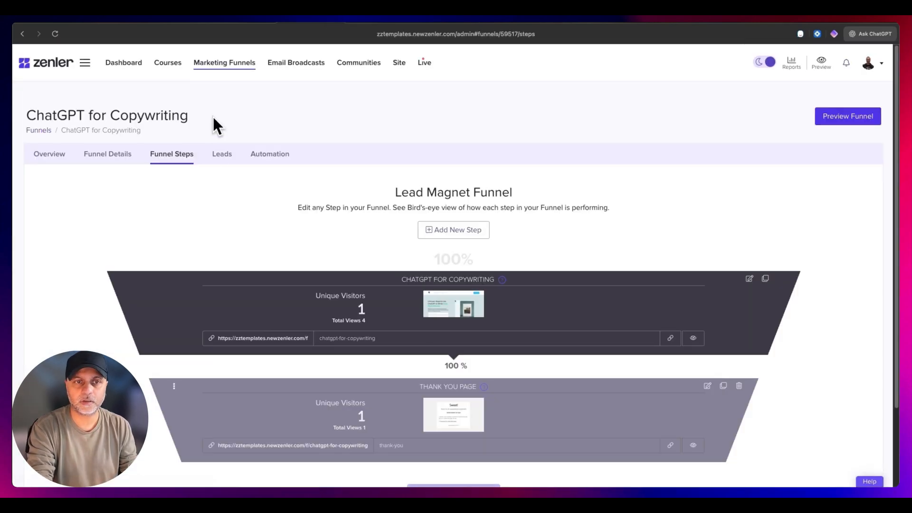
# - Open the funnel's leads and check the test lead's name, email and tag
pyautogui.click(217, 154)
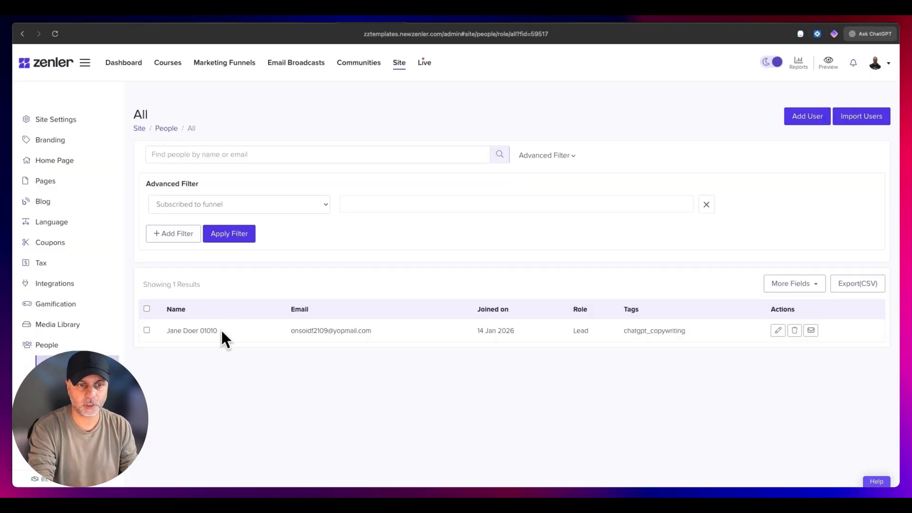
pyautogui.moveTo(220, 331); pyautogui.dragTo(170, 331)
pyautogui.moveTo(290, 331); pyautogui.dragTo(363, 330)
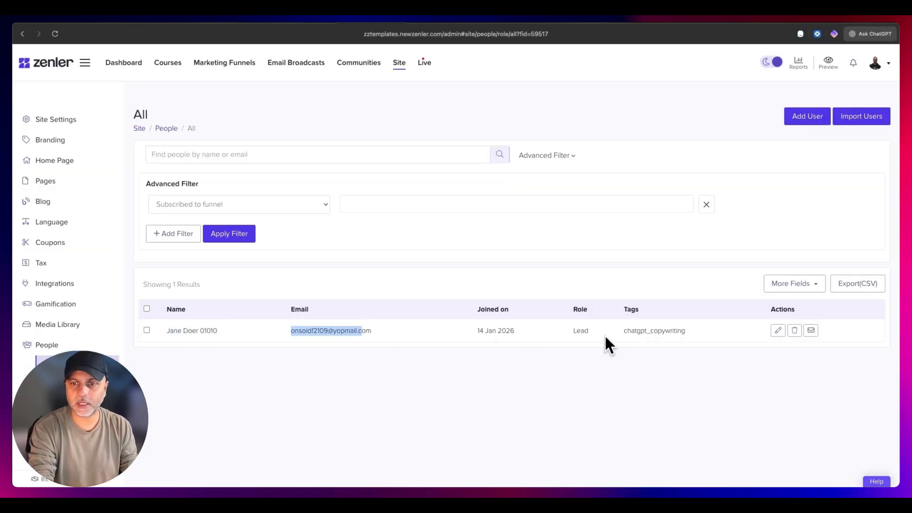
pyautogui.moveTo(623, 331); pyautogui.dragTo(687, 334)
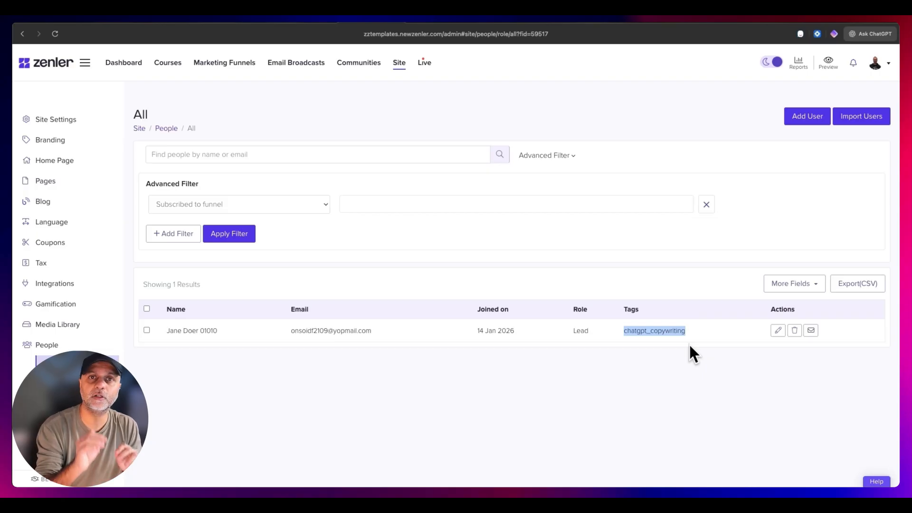
# - Return to the funnels list, then switch to the Miro board and review the Email Automation and Free Community nodes
pyautogui.click(215, 65)
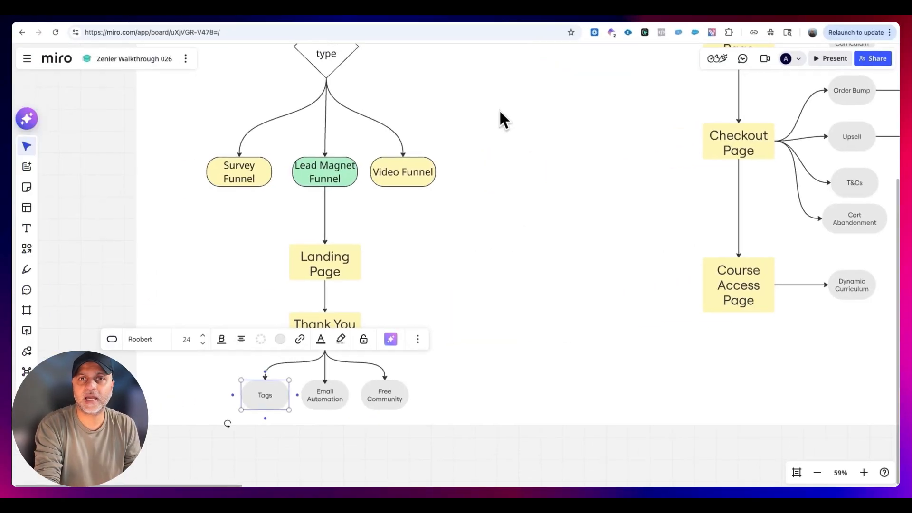
pyautogui.click(415, 292)
pyautogui.moveTo(417, 322); pyautogui.dragTo(471, 285)
pyautogui.click(387, 364)
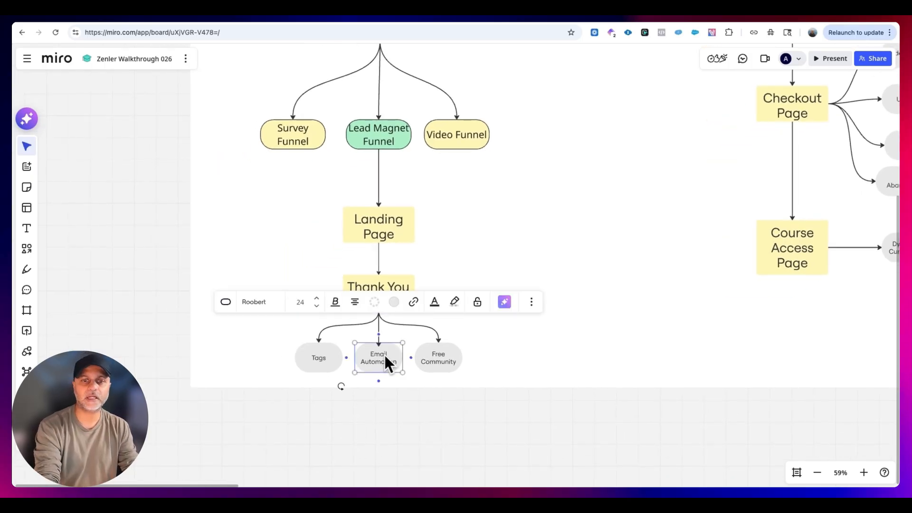
pyautogui.click(447, 359)
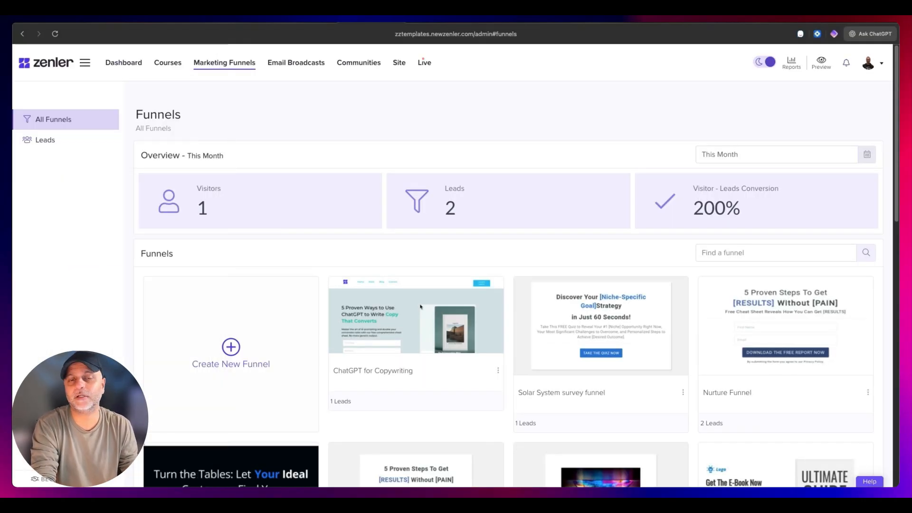
# - Open the ChatGPT for Copywriting funnel's automation rules for editing and check the trigger offered for a new rule
pyautogui.click(428, 327)
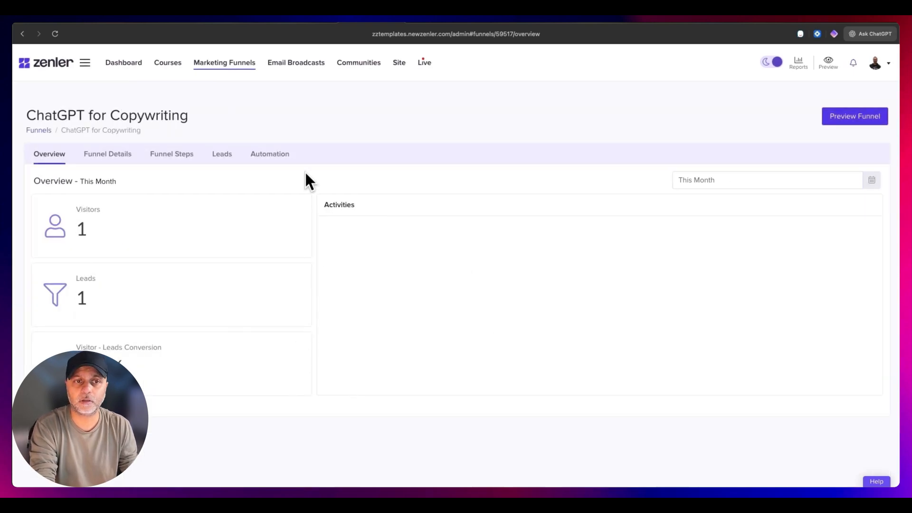
pyautogui.click(270, 156)
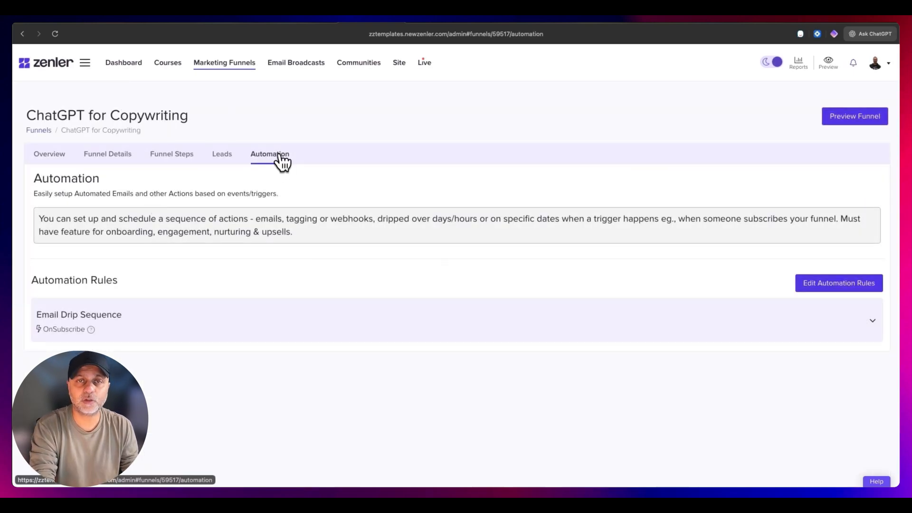
pyautogui.click(810, 285)
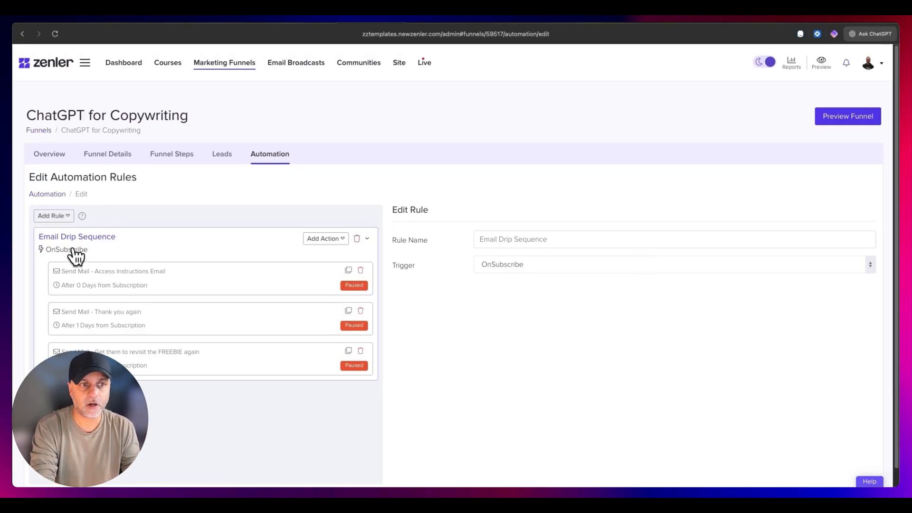
pyautogui.click(216, 249)
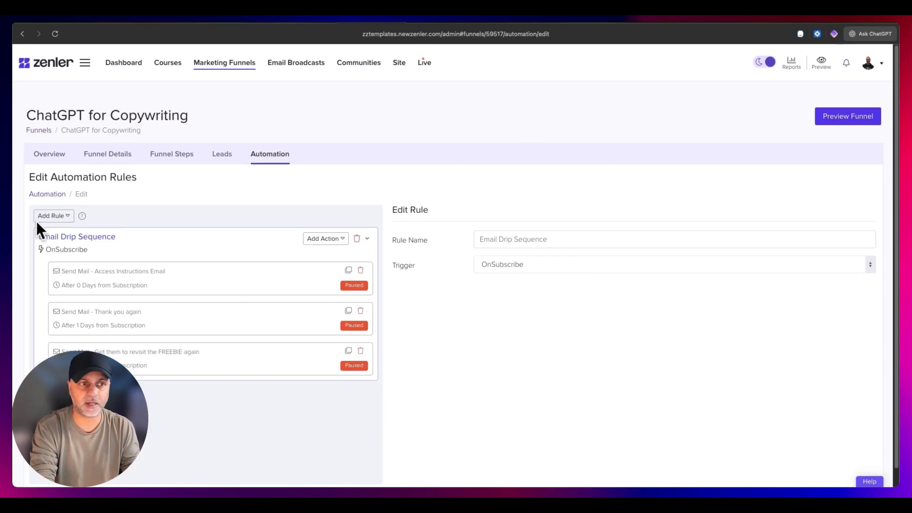
pyautogui.click(57, 216)
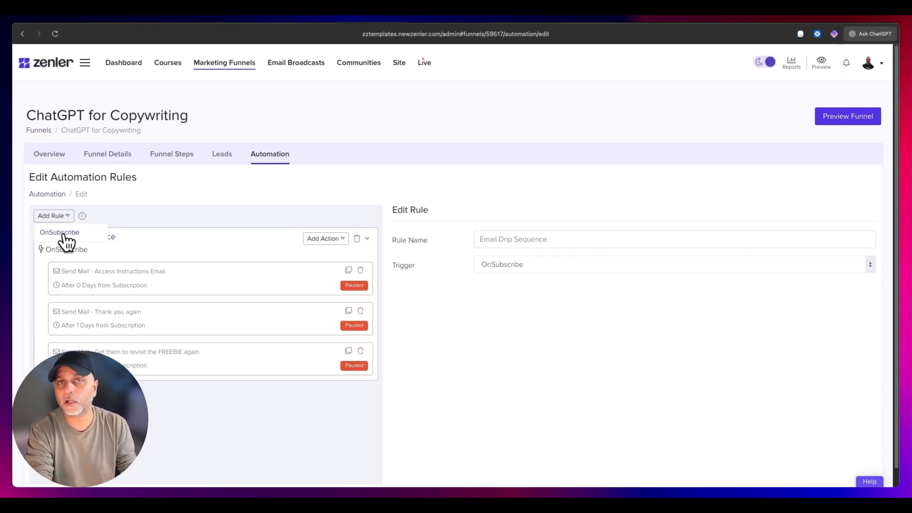
pyautogui.click(63, 233)
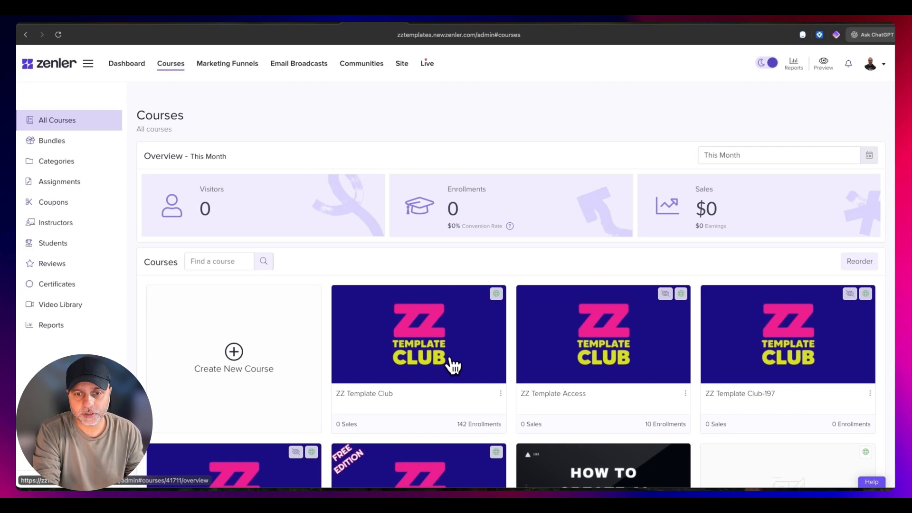
# - Open the ZZ Template Club course's automation rules for editing and examine the trigger options of Enroll Email Sequence
pyautogui.click(452, 365)
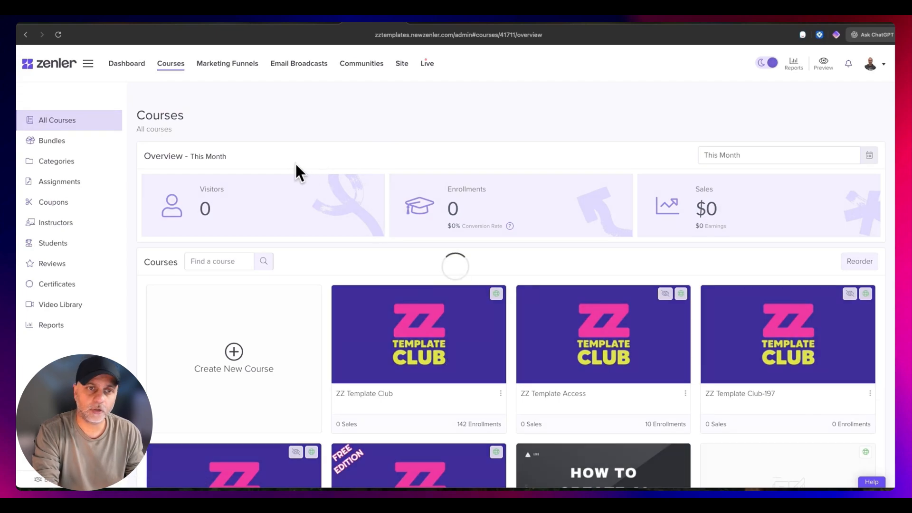
pyautogui.click(340, 176)
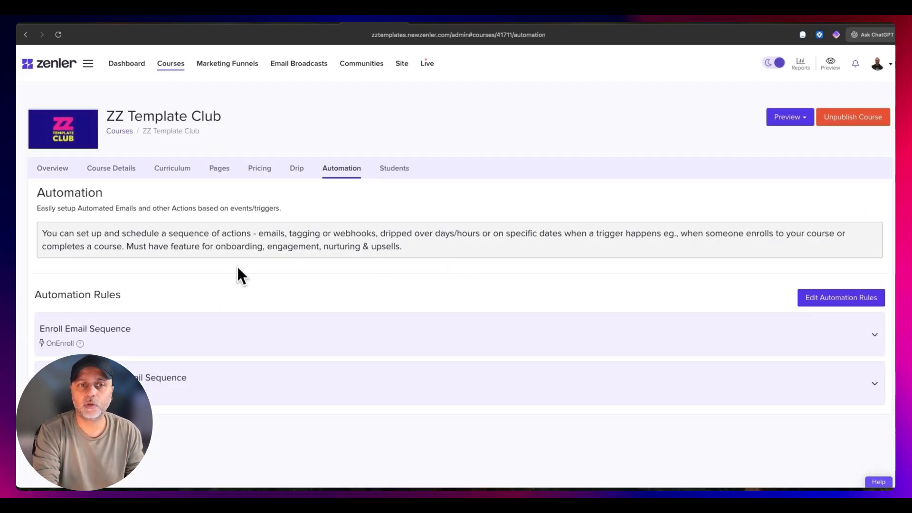
pyautogui.click(824, 296)
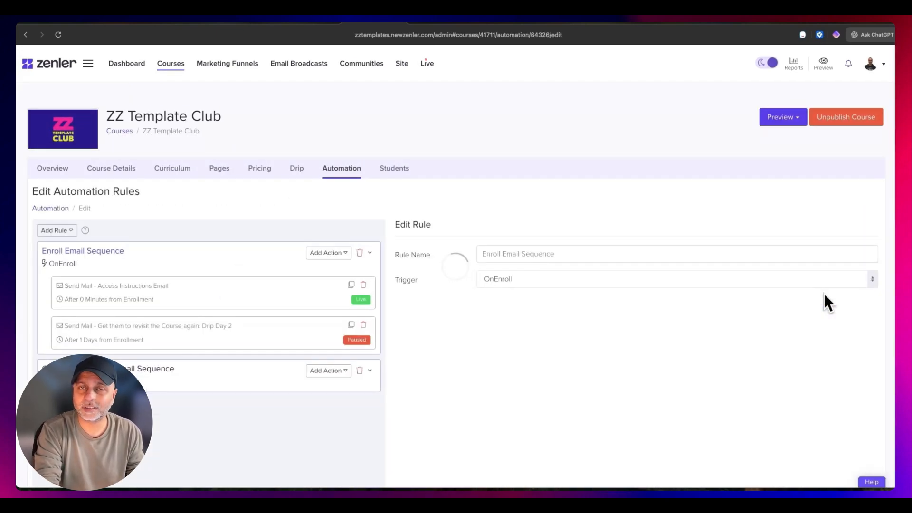
pyautogui.click(550, 281)
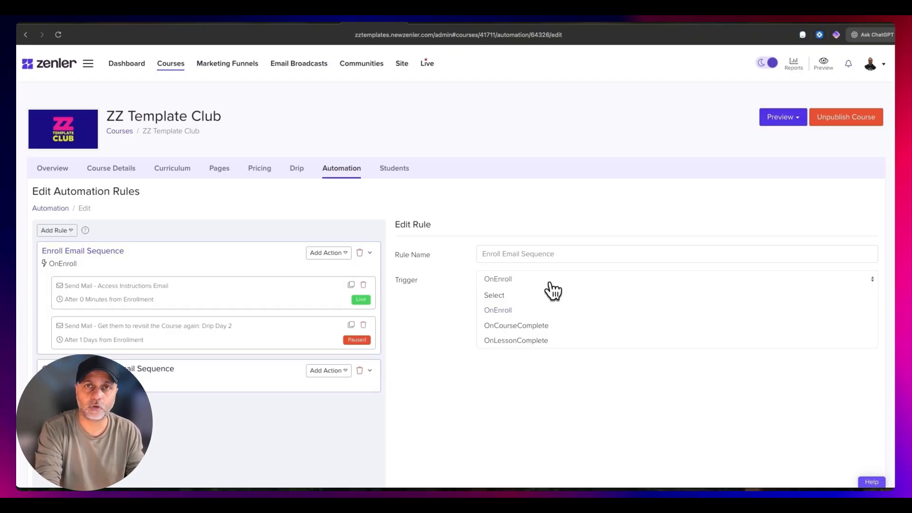
# - Return to the ChatGPT for Copywriting funnel and open its Automation overview
pyautogui.click(175, 66)
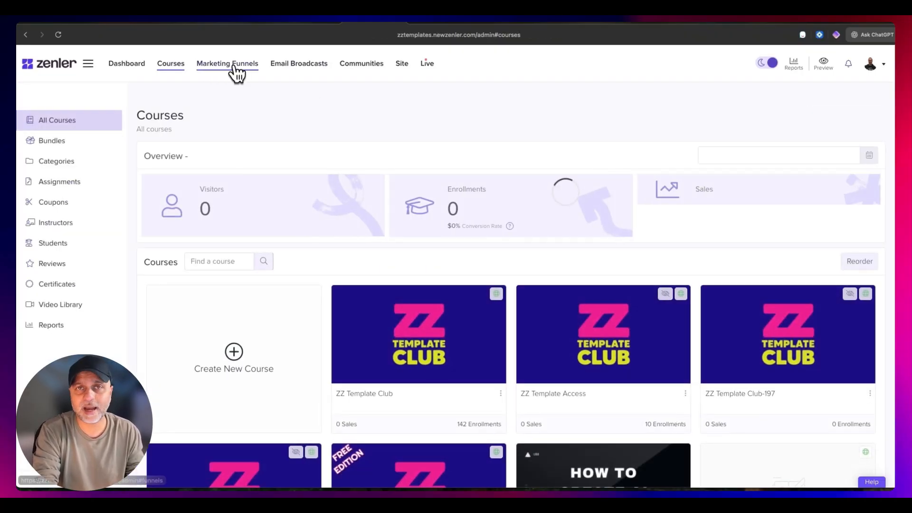
pyautogui.click(235, 66)
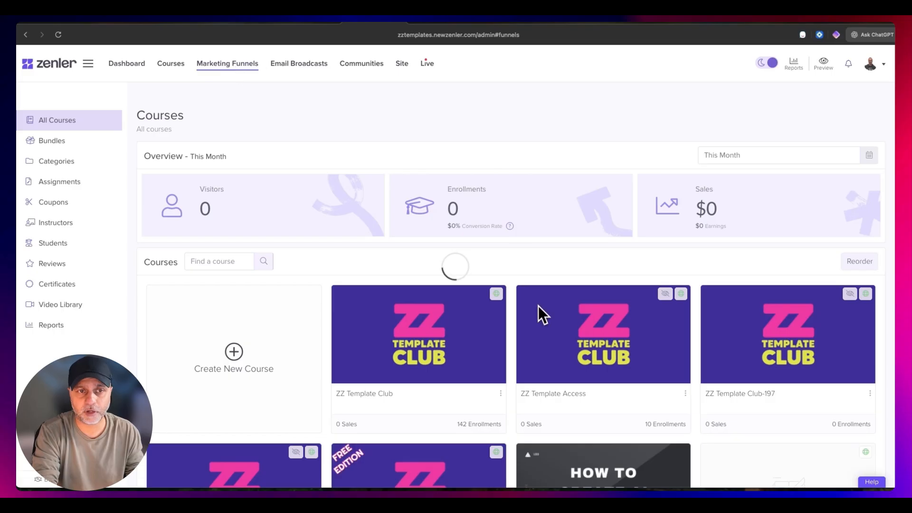
pyautogui.click(398, 317)
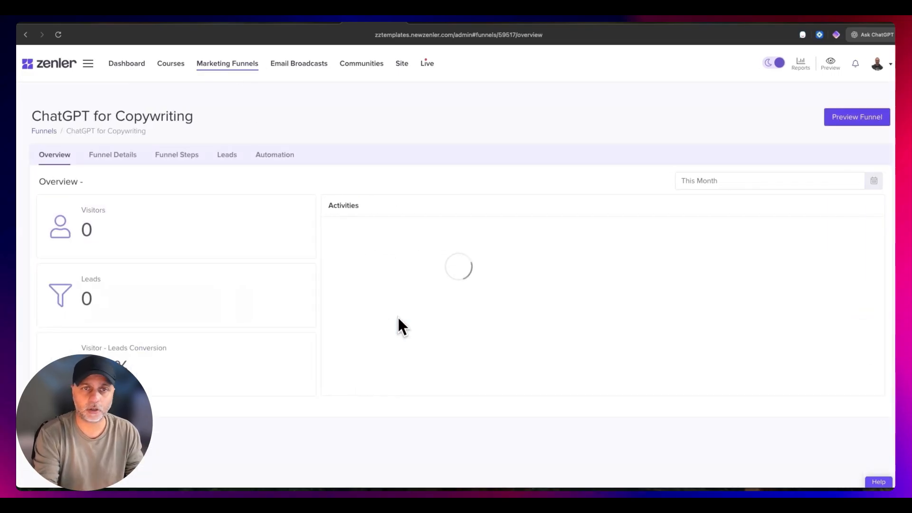
pyautogui.click(275, 155)
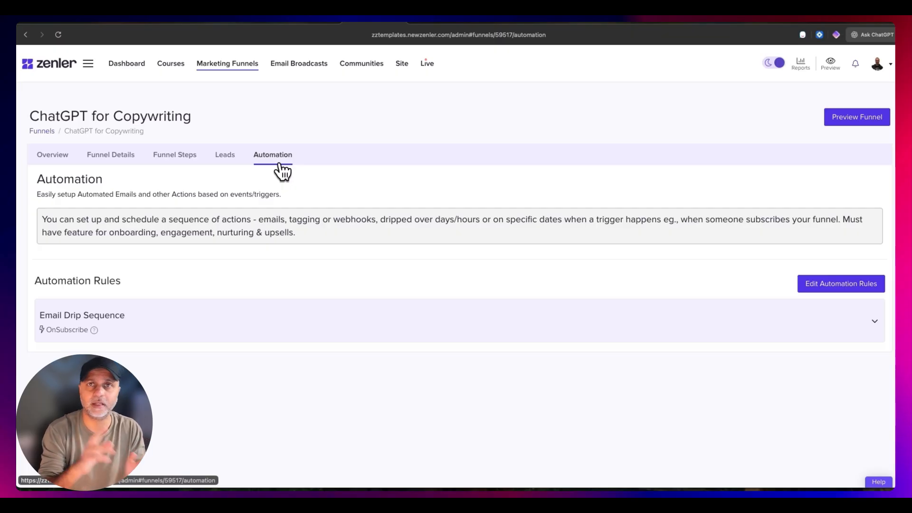
# - Open the site's Media Library, filter it by the PDF file type and look over the file titles
pyautogui.click(406, 63)
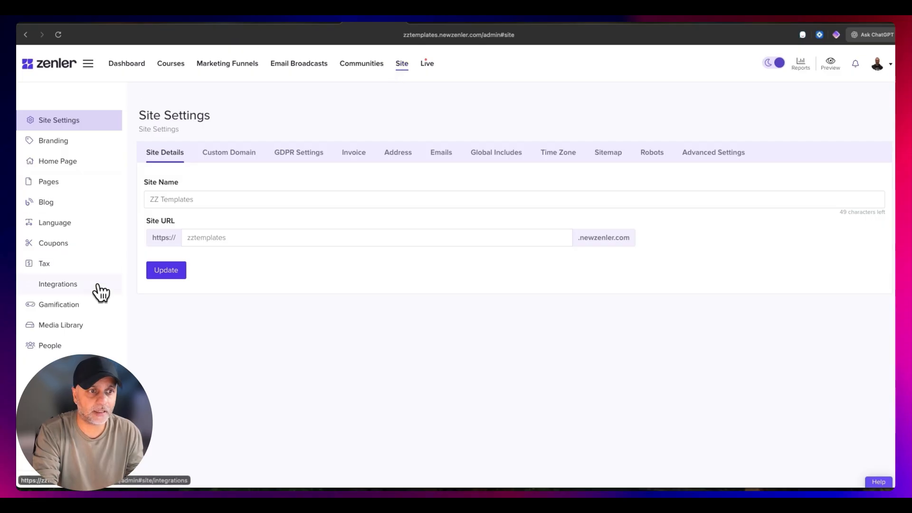
pyautogui.click(65, 324)
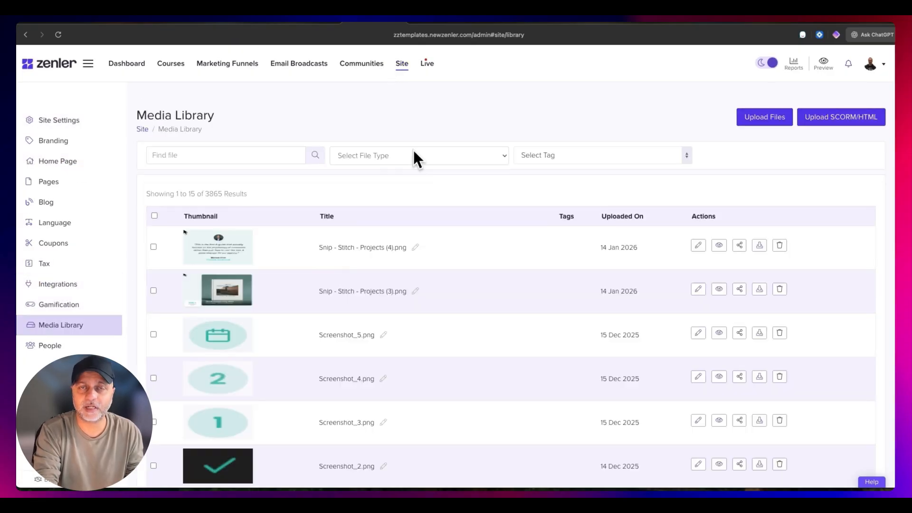
pyautogui.click(412, 151)
pyautogui.click(395, 184)
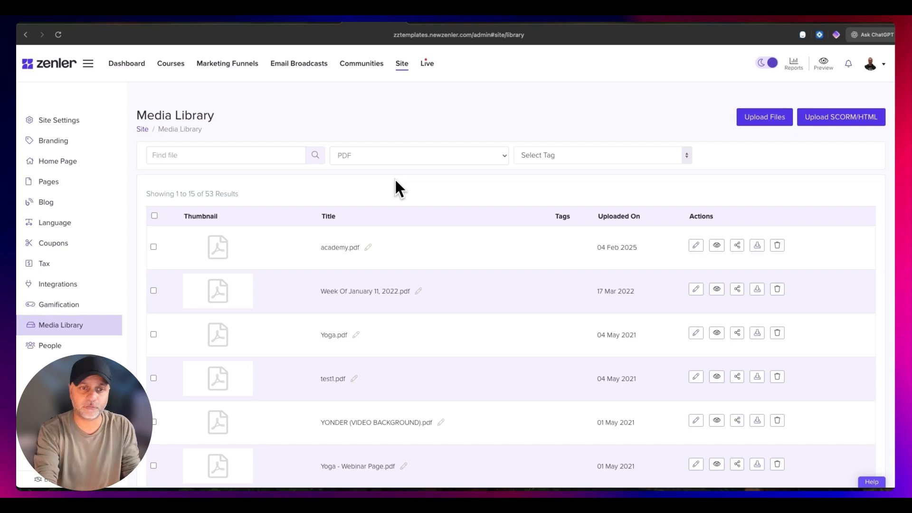
pyautogui.moveTo(314, 247); pyautogui.dragTo(357, 247)
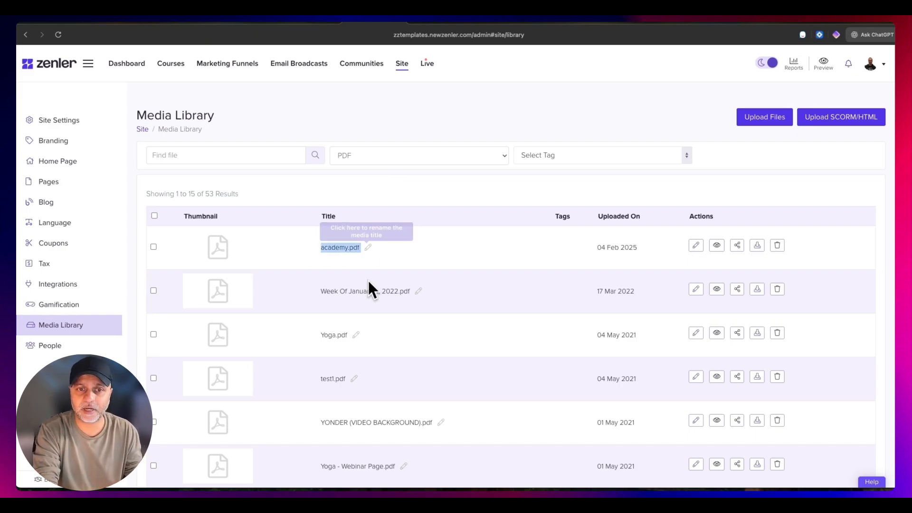
pyautogui.scroll(-1, 358, 332)
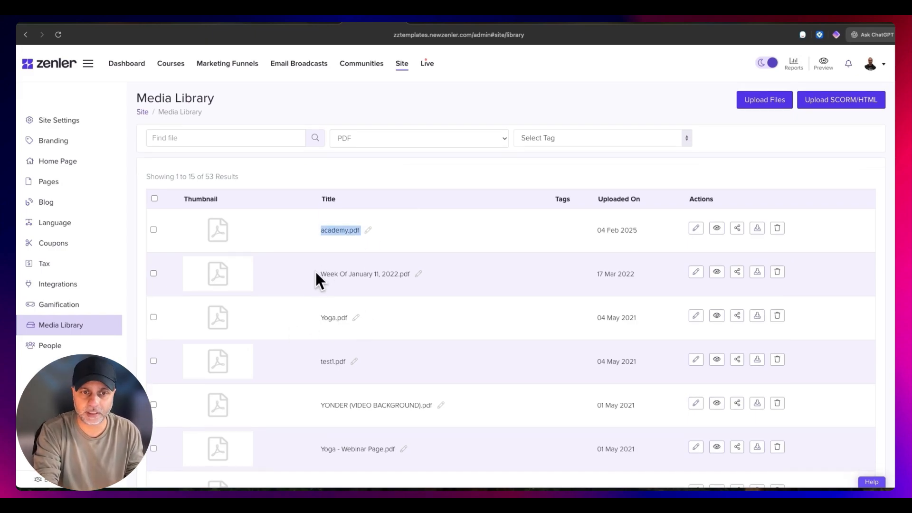
pyautogui.moveTo(316, 273); pyautogui.dragTo(409, 272)
pyautogui.click(394, 289)
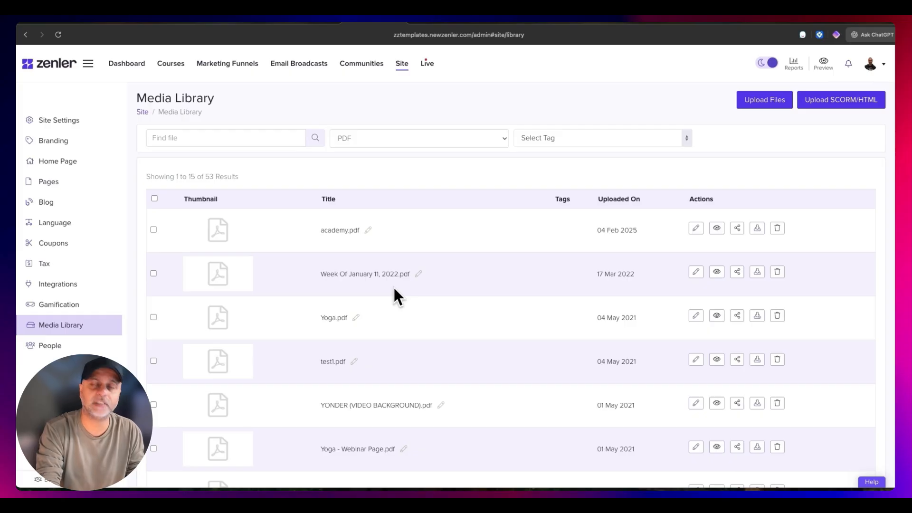
# - Share Week Of January 11, 2022.pdf as "Anyone with this link can download", copy its download link and return to the marketing funnels
pyautogui.click(737, 272)
pyautogui.click(400, 115)
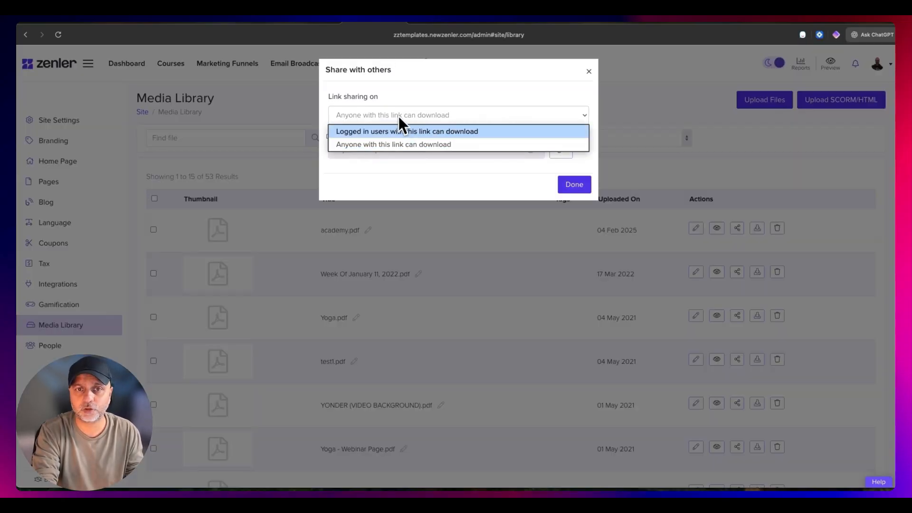
pyautogui.click(372, 144)
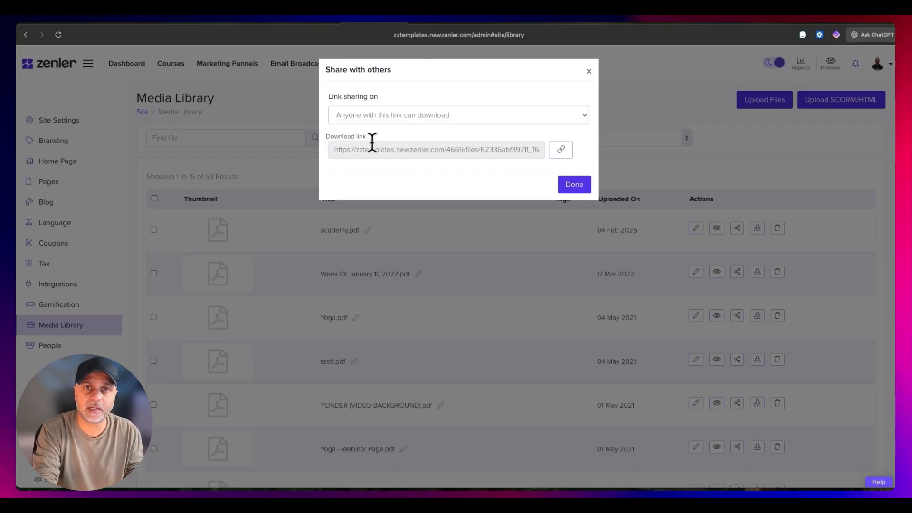
pyautogui.click(558, 155)
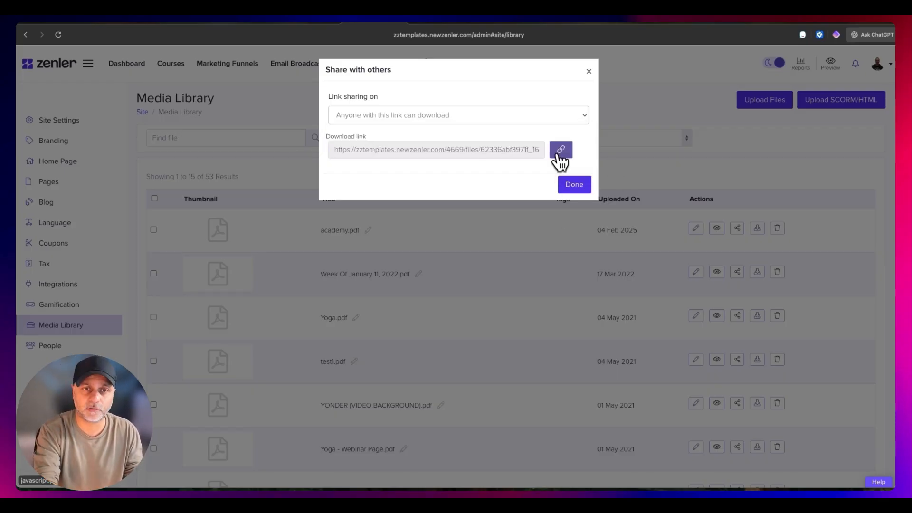
pyautogui.click(561, 150)
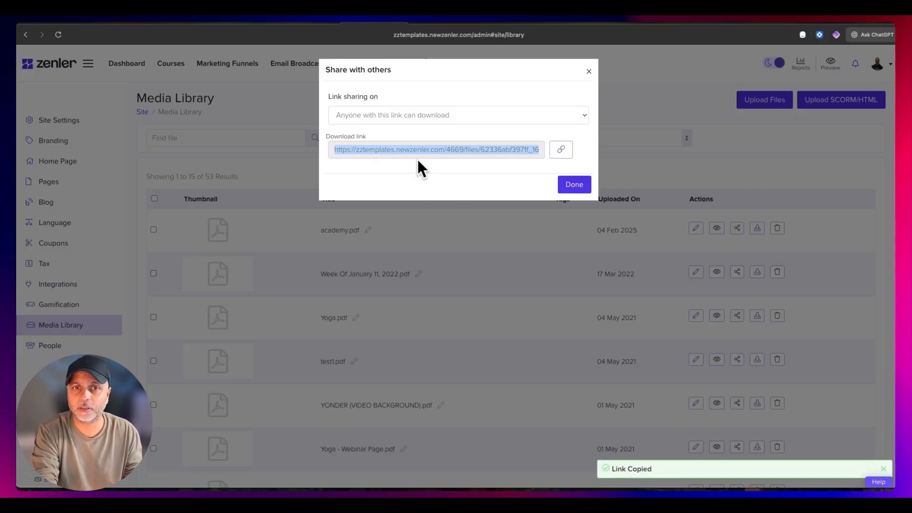
pyautogui.click(574, 184)
pyautogui.click(212, 64)
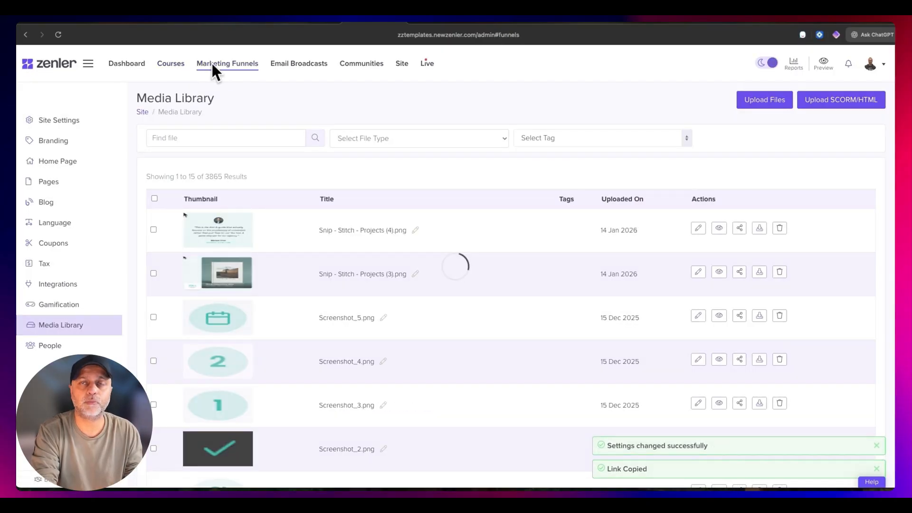
# - Open the ChatGPT for Copywriting funnel's automation rules for editing and display the Access Instructions Email action
pyautogui.click(401, 322)
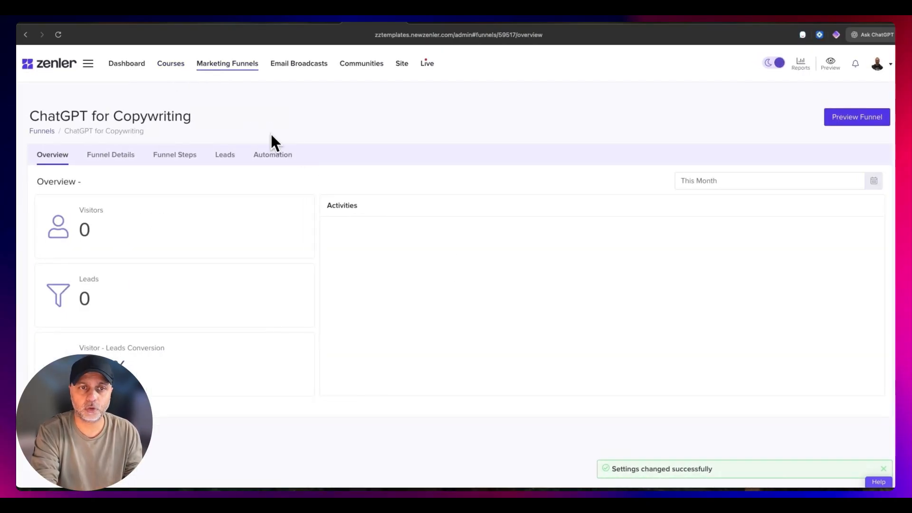
pyautogui.click(276, 155)
pyautogui.click(830, 284)
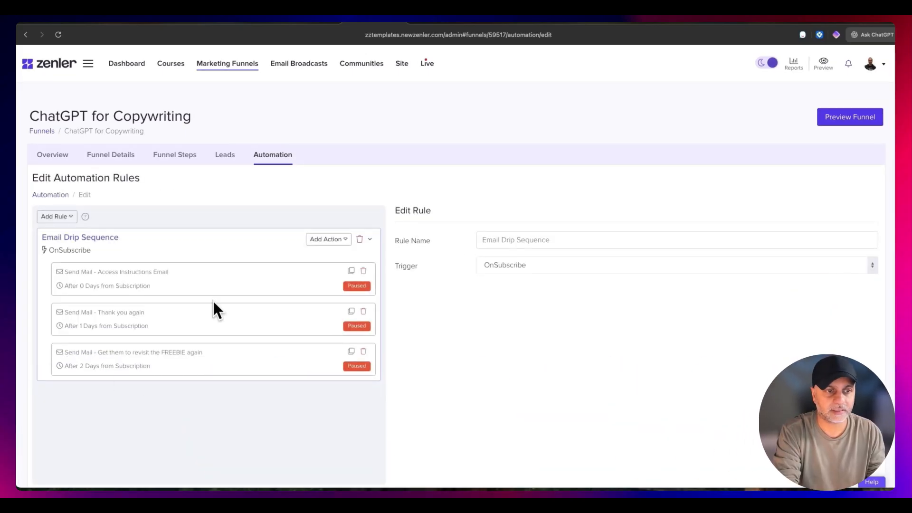
pyautogui.click(190, 275)
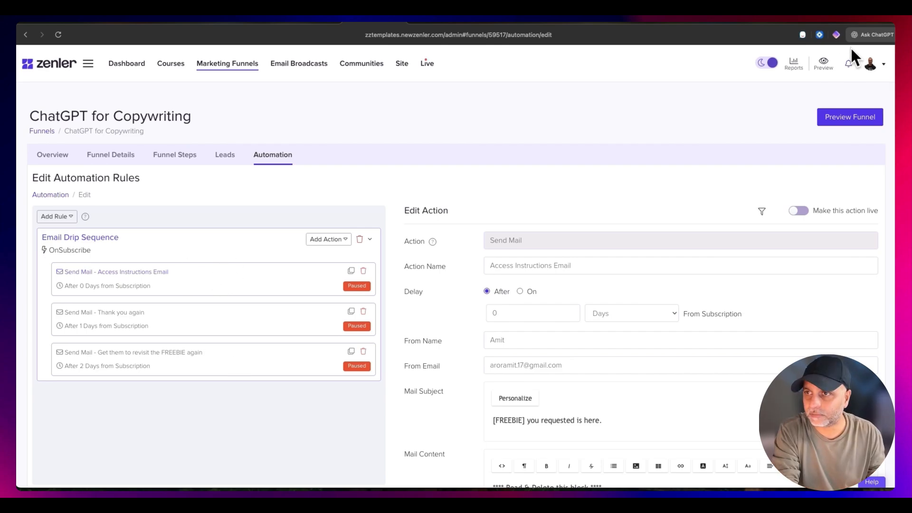
# - Ask ChatGPT to write a welcome email for ChatGPT for Copywriting funnel subscribers that includes access to the ChatGPT cheatsheet
pyautogui.click(862, 37)
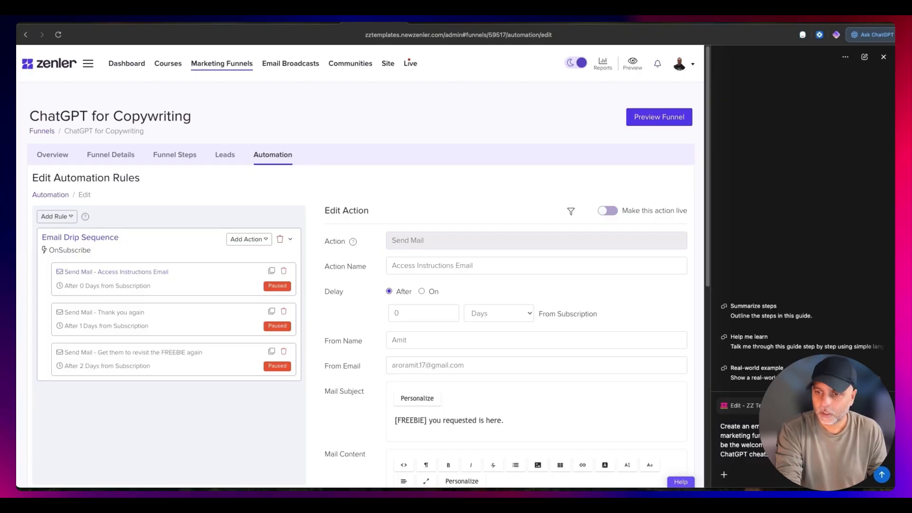
pyautogui.moveTo(802, 455); pyautogui.dragTo(708, 433)
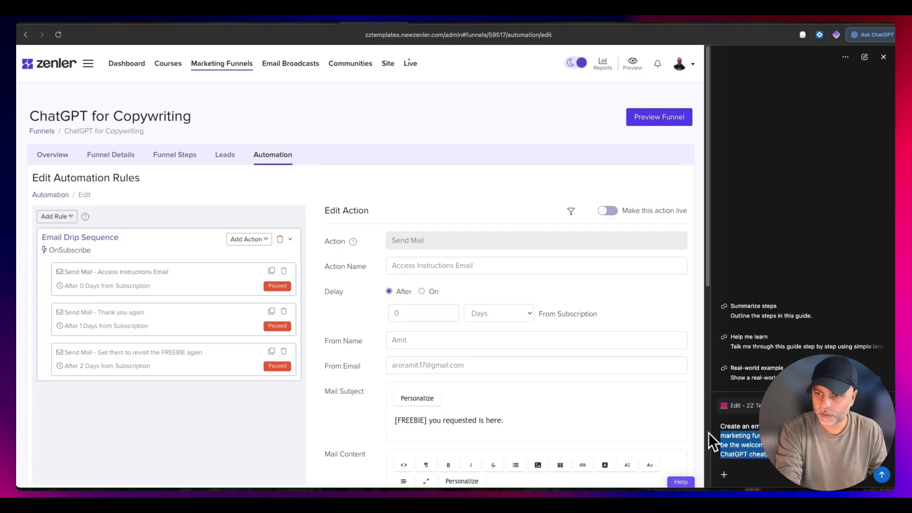
pyautogui.click(883, 475)
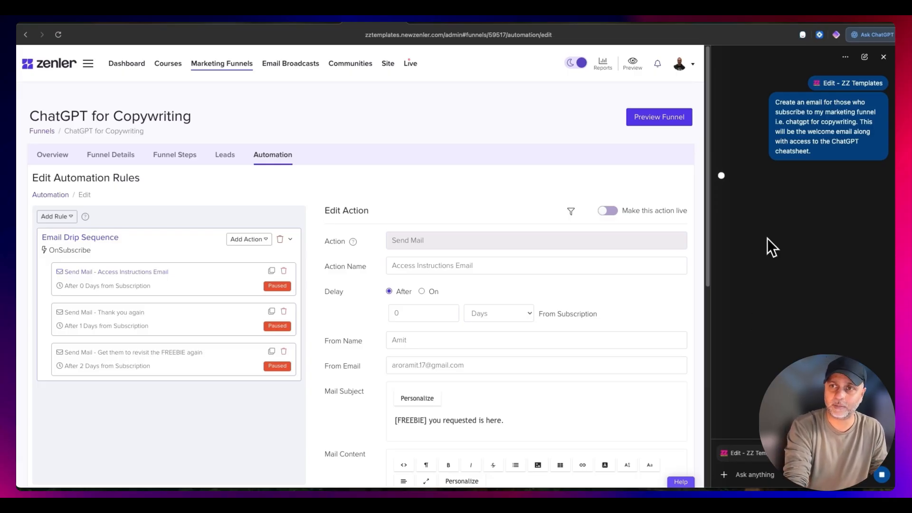
# - Add a Send Mail action to the Email Drip Sequence rule and name it Welcome Email
pyautogui.click(252, 243)
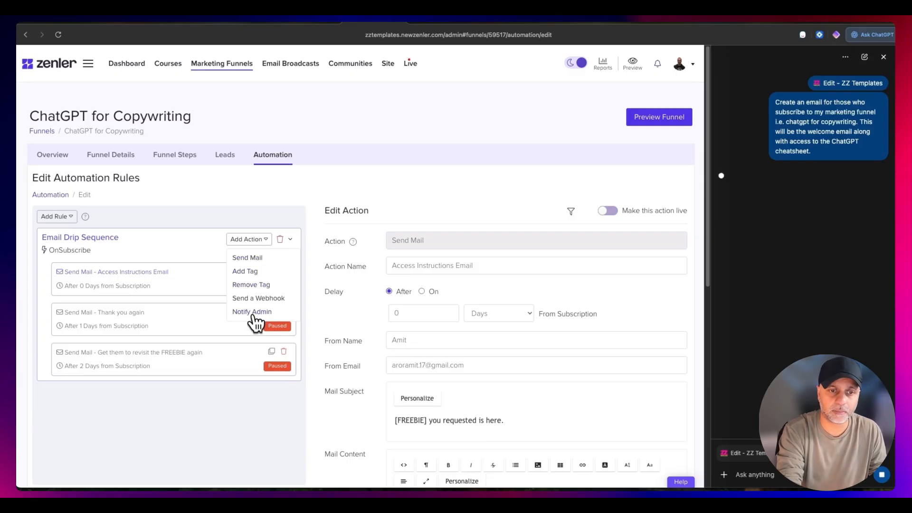
pyautogui.click(261, 258)
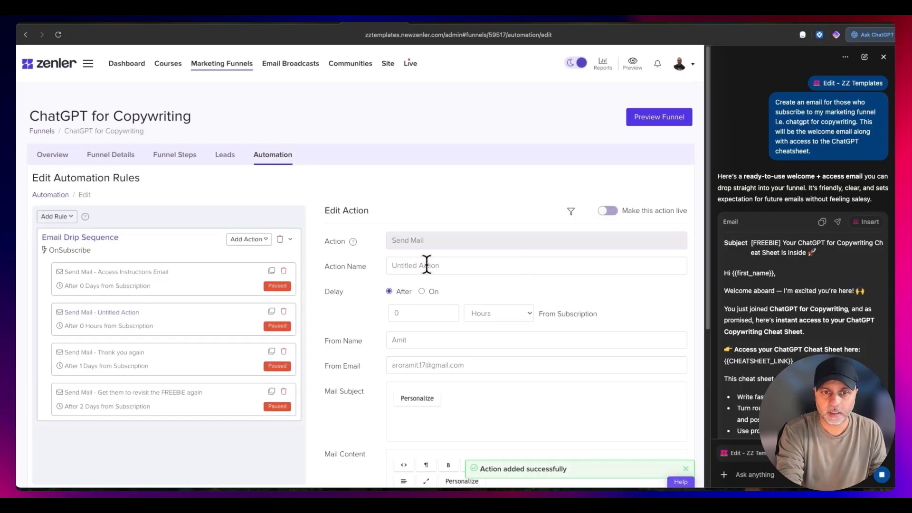
pyautogui.scroll(-2, 132, 247)
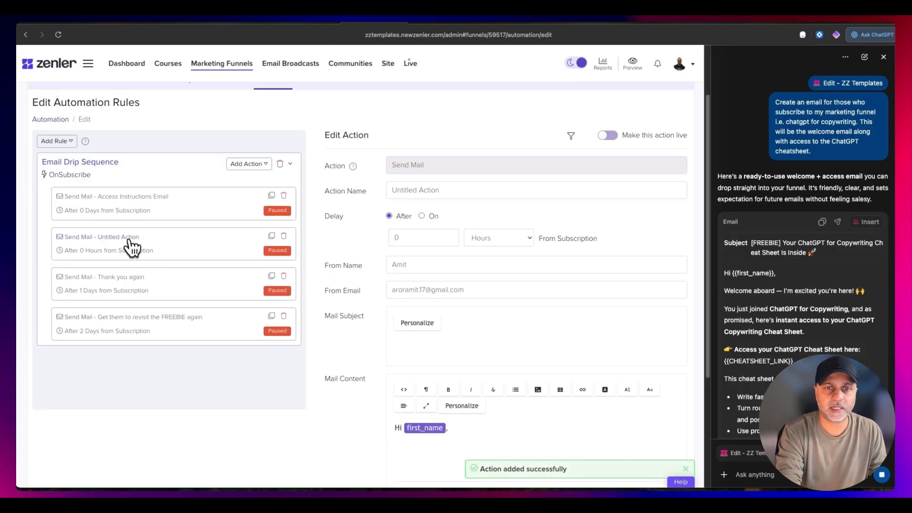
pyautogui.tripleClick(466, 186)
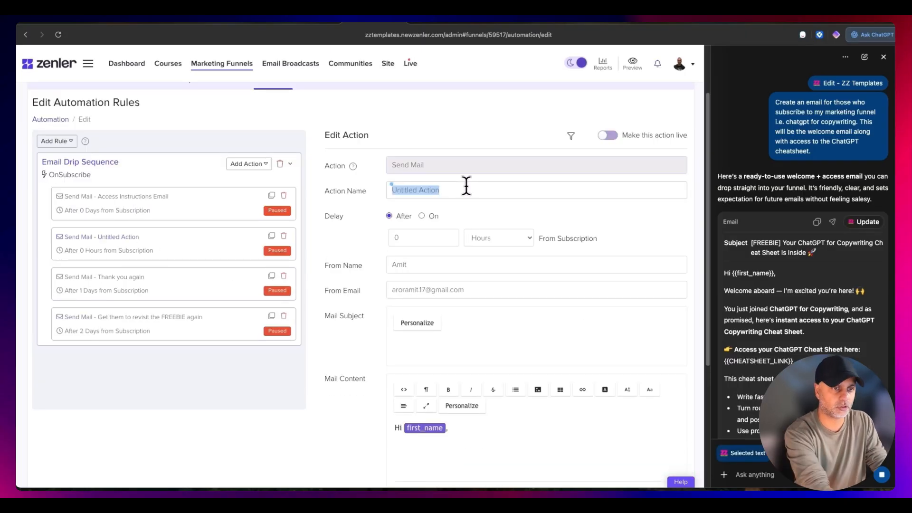
pyautogui.write('Welcome Email')
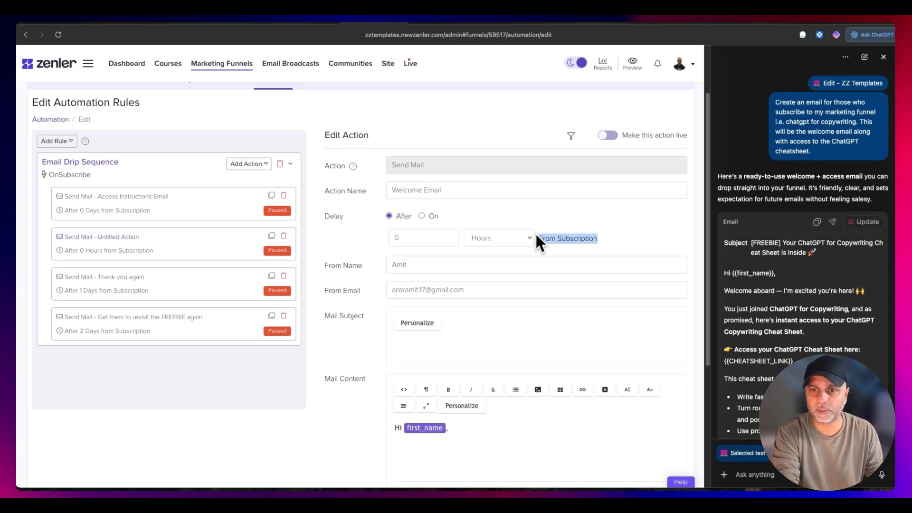
pyautogui.click(441, 267)
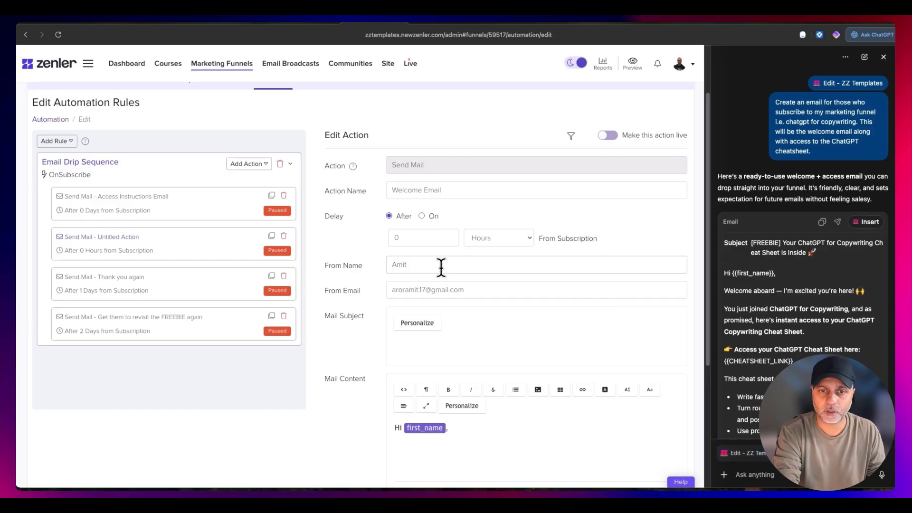
pyautogui.click(504, 288)
# - Set the welcome email's subject to the first_name tag followed by ", Your ChatGPT for Copywriting Cheat Sheet Is Inside 🚀"
pyautogui.click(472, 338)
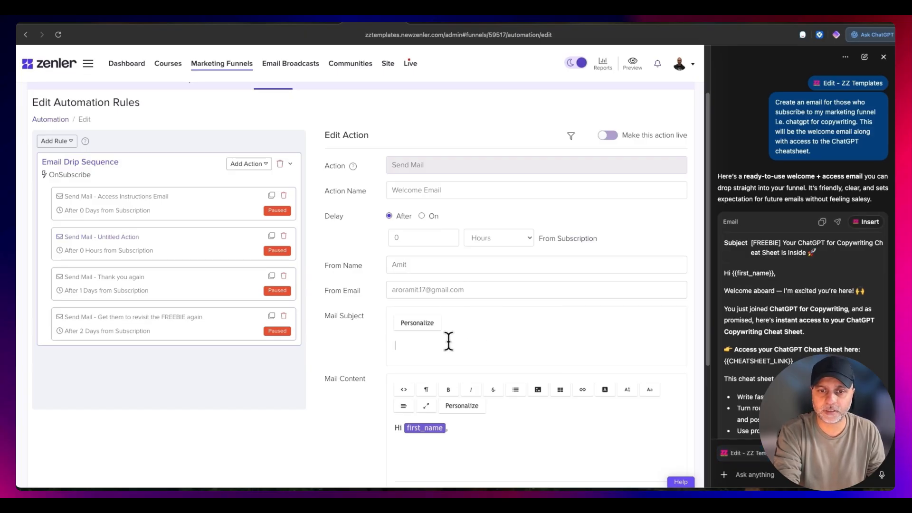
pyautogui.scroll(-4, 496, 307)
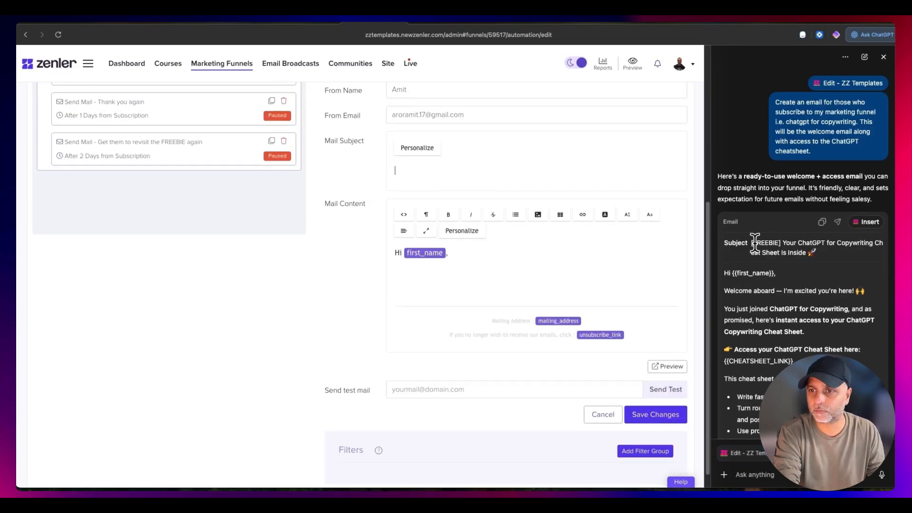
pyautogui.moveTo(783, 243); pyautogui.dragTo(816, 253)
pyautogui.press('super+c')
pyautogui.click(568, 173)
pyautogui.press('super+v')
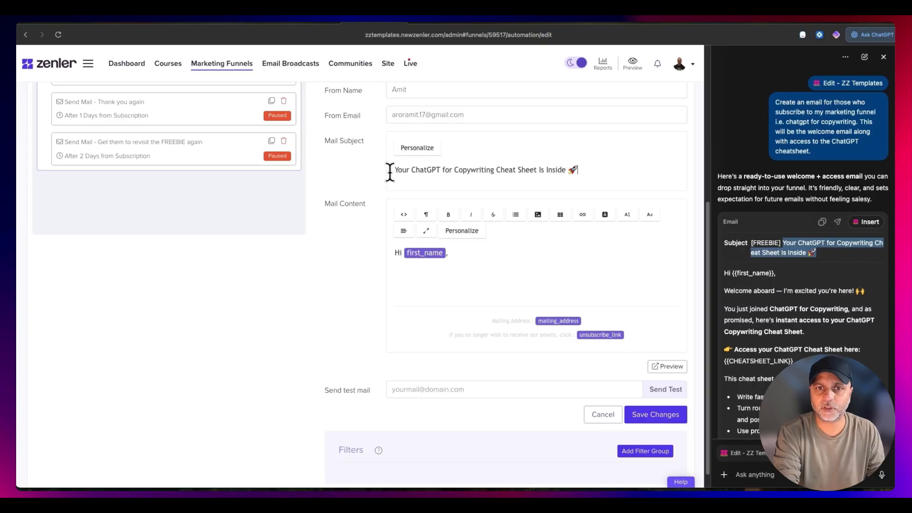
pyautogui.click(418, 148)
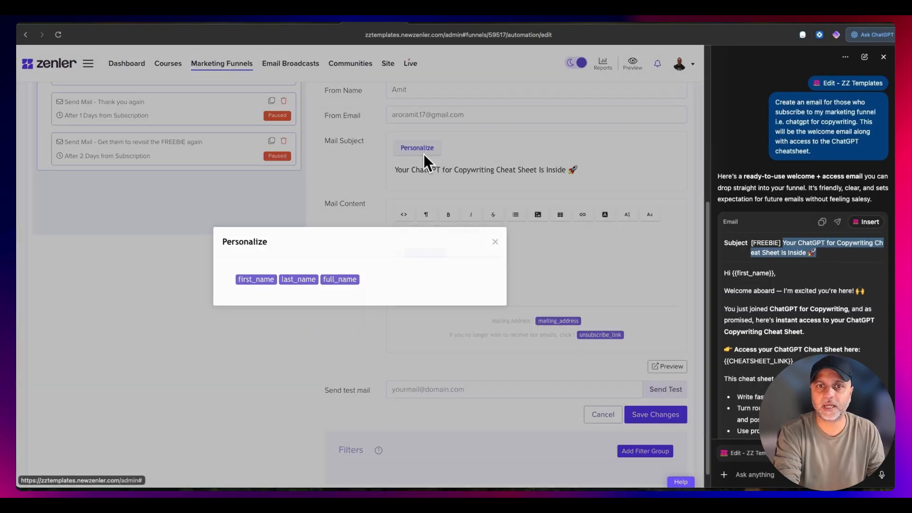
pyautogui.click(243, 281)
pyautogui.write(',')
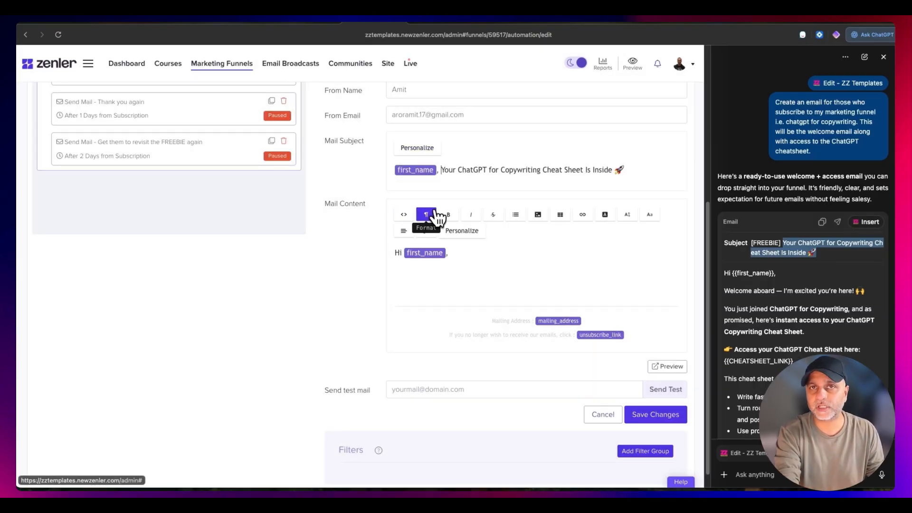
# - Copy ChatGPT's email text from "Welcome aboard" through the P.P.S. into the mail content below the first_name greeting
pyautogui.click(445, 273)
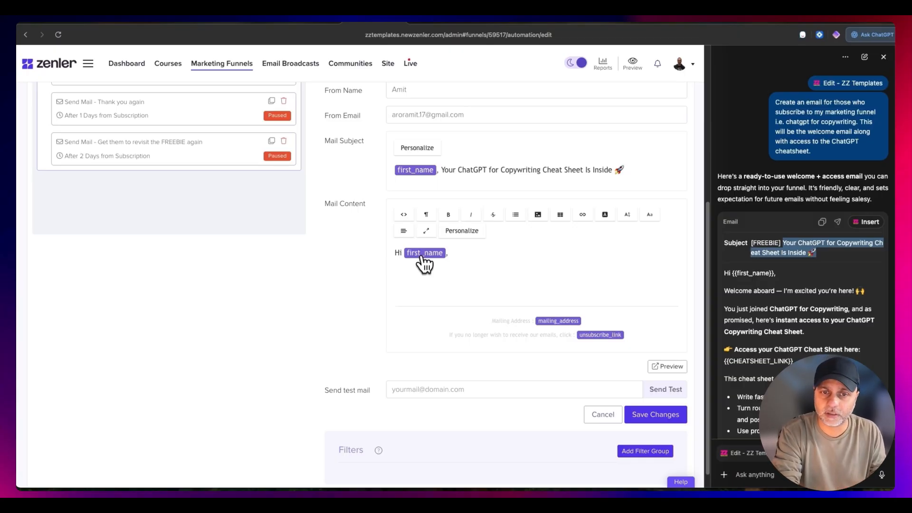
pyautogui.click(465, 231)
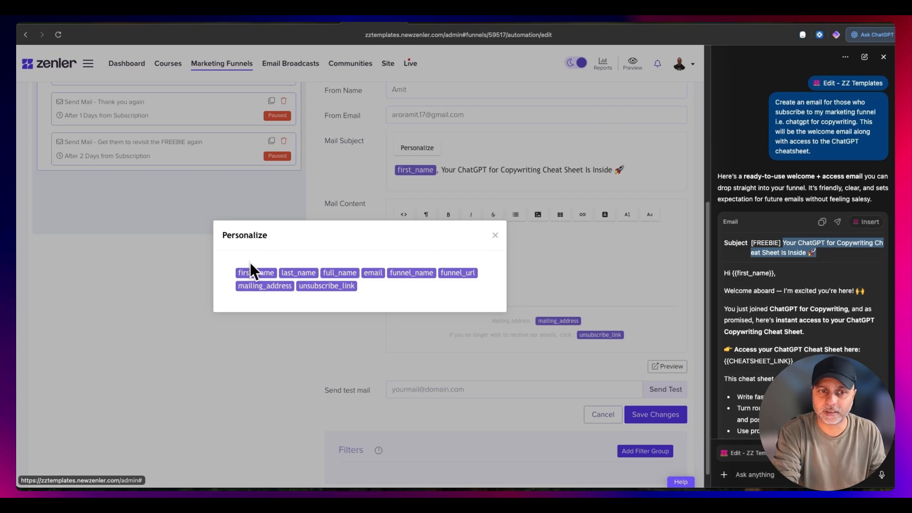
pyautogui.click(495, 235)
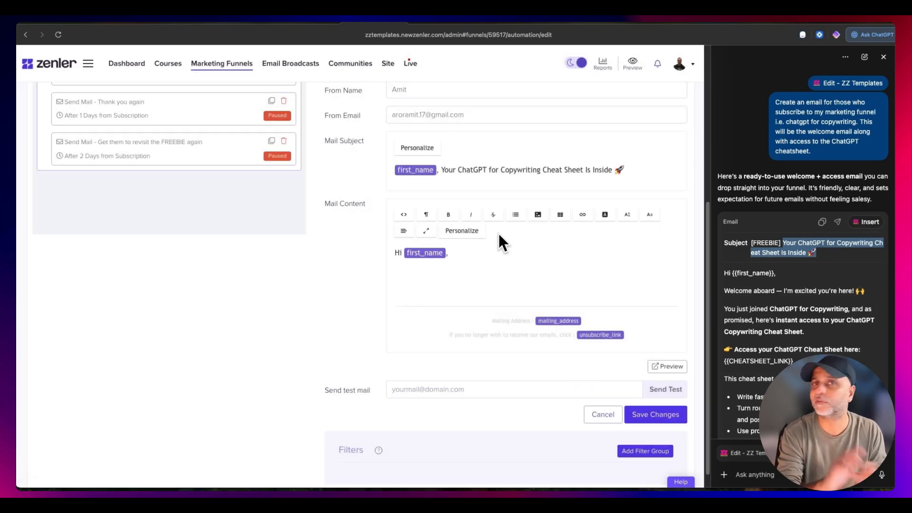
pyautogui.scroll(-3, 774, 301)
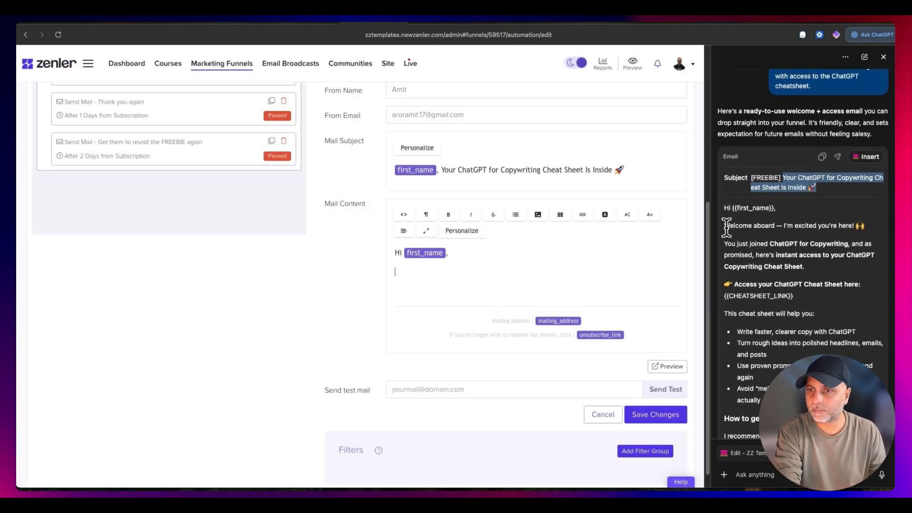
pyautogui.moveTo(725, 227); pyautogui.dragTo(798, 389)
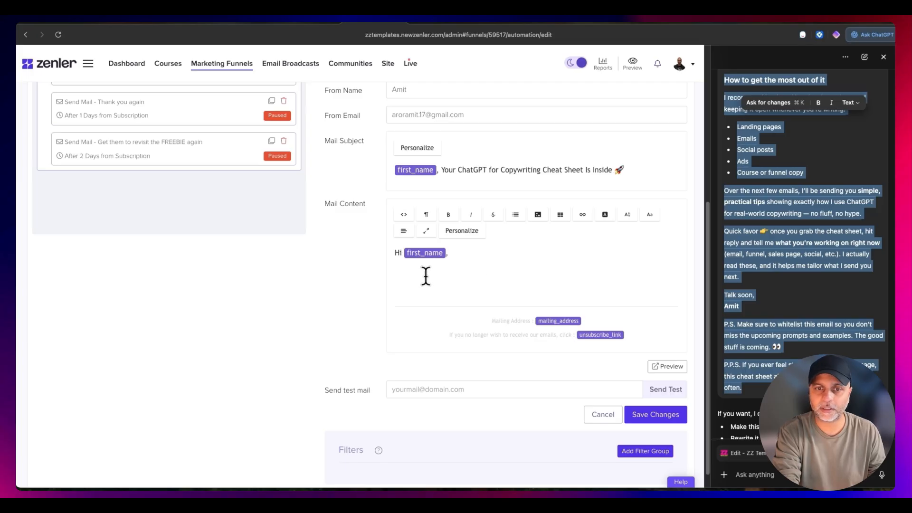
pyautogui.press('super+v')
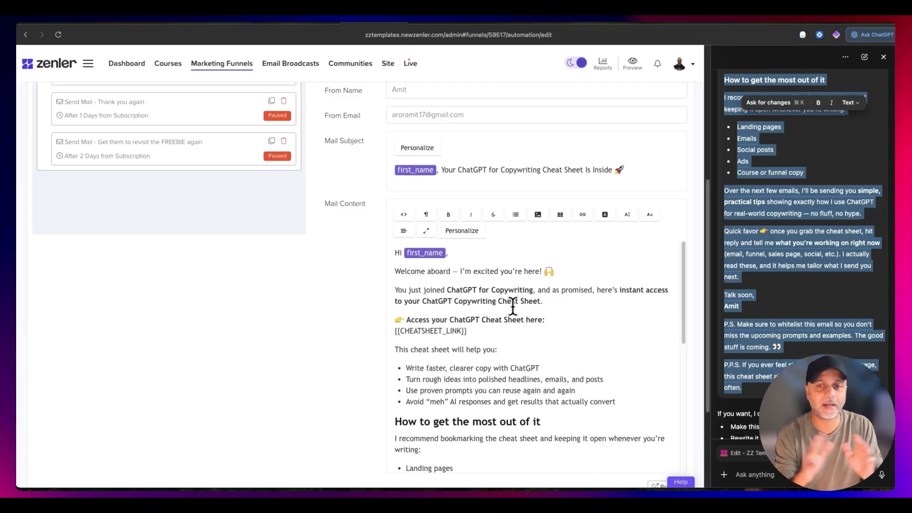
# - Link the {{CHEATSHEET_LINK}} placeholder in the mail content to the copied week-of-january-11-2022.pdf download URL, opening in a new tab
pyautogui.scroll(-5, 520, 302)
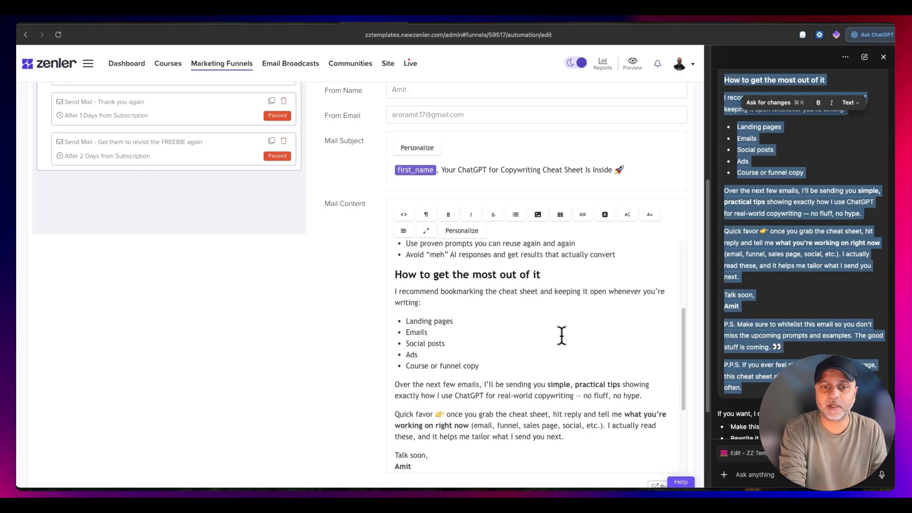
pyautogui.scroll(4, 522, 332)
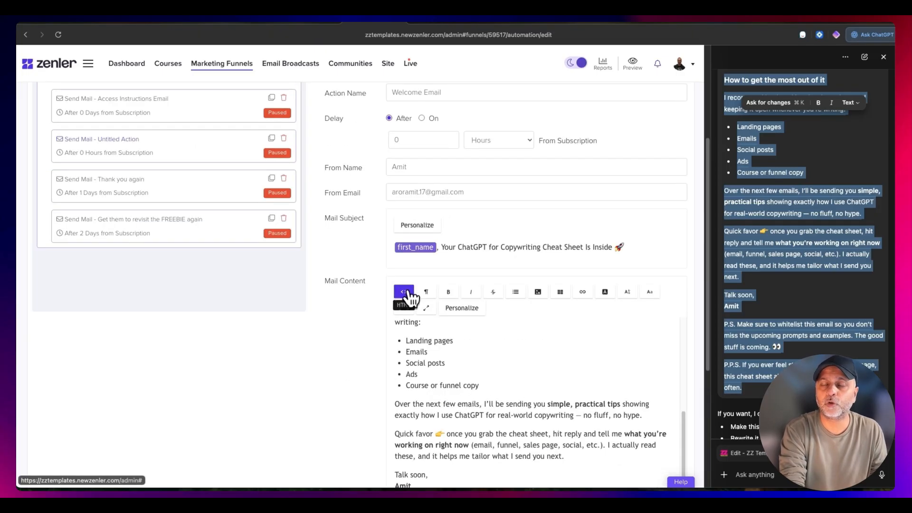
pyautogui.scroll(4, 465, 348)
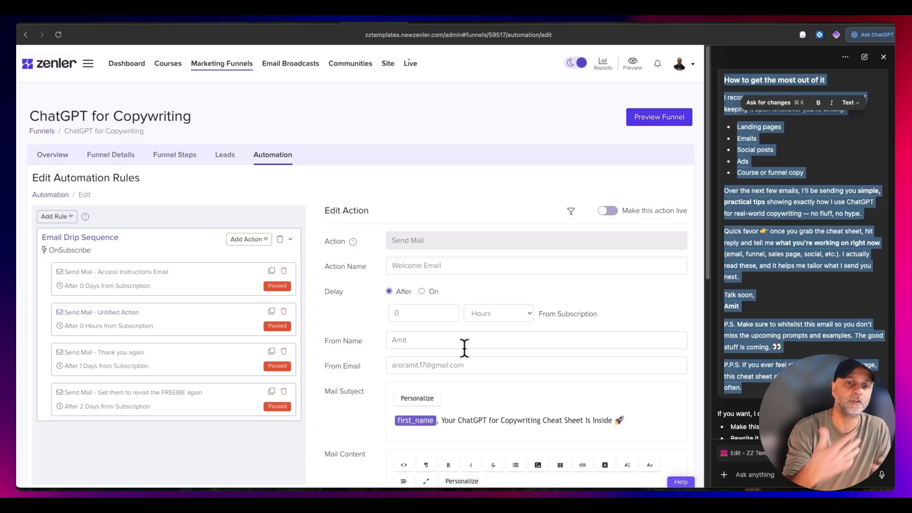
pyautogui.scroll(-8, 361, 315)
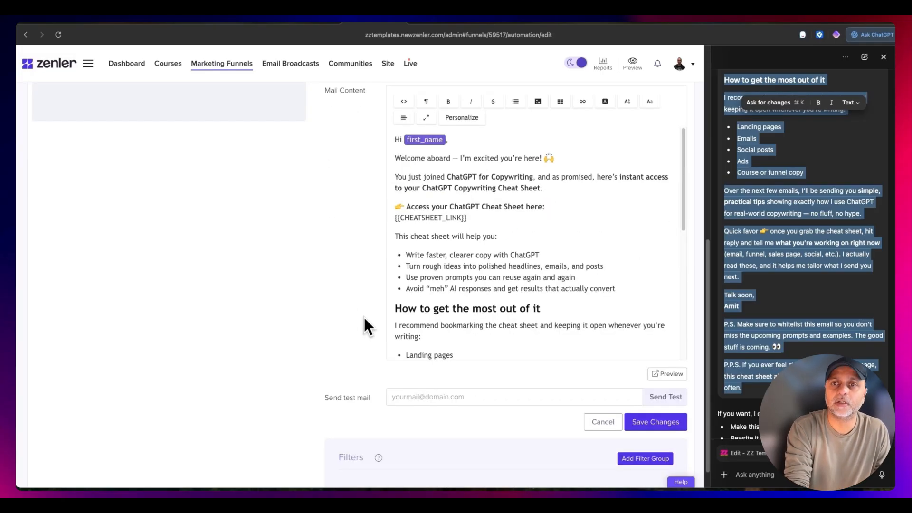
pyautogui.moveTo(467, 218); pyautogui.dragTo(412, 219)
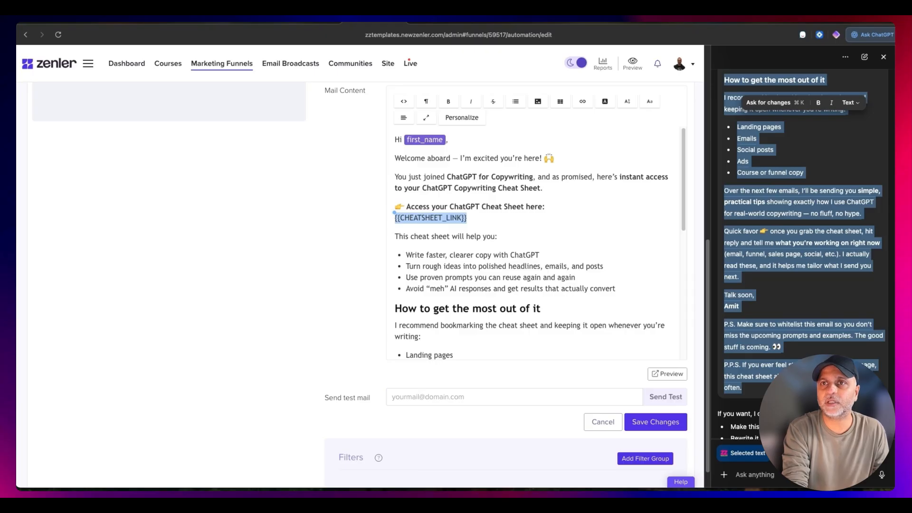
pyautogui.click(653, 18)
pyautogui.click(686, 42)
pyautogui.click(471, 238)
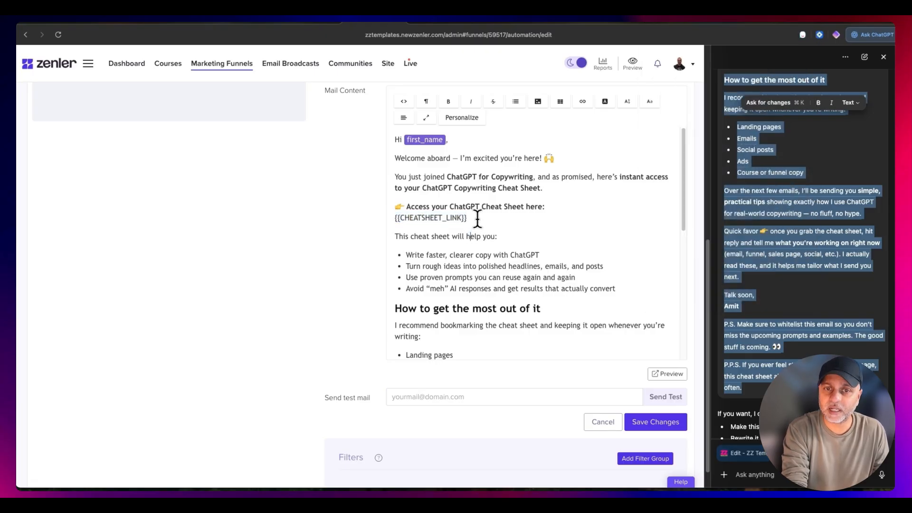
pyautogui.moveTo(478, 218); pyautogui.dragTo(377, 217)
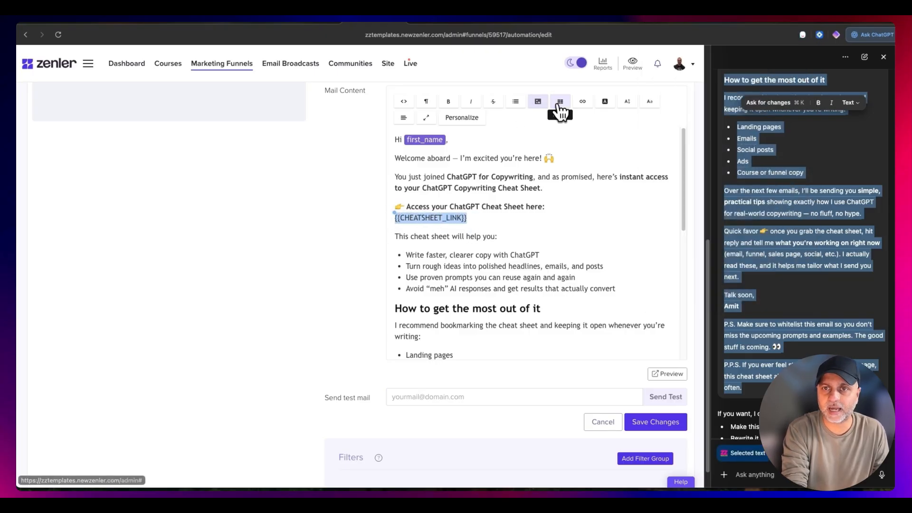
pyautogui.click(582, 102)
pyautogui.click(595, 116)
pyautogui.press('super+v')
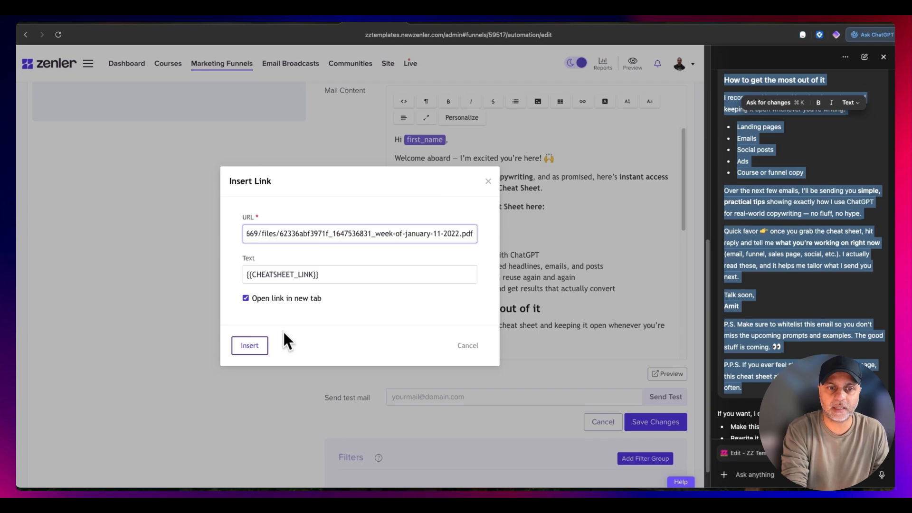
pyautogui.click(250, 346)
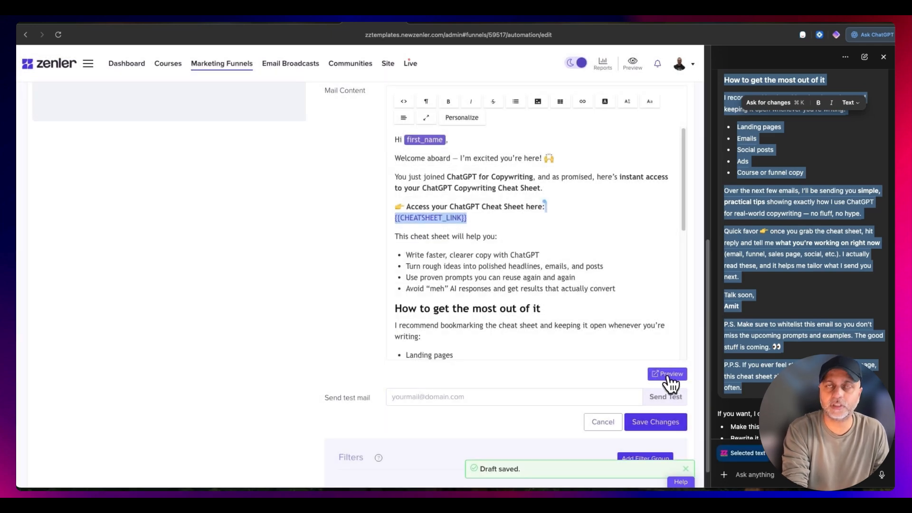
# - Preview the welcome email, check its content from greeting to footer and close the preview
pyautogui.click(668, 375)
pyautogui.scroll(-10, 332, 157)
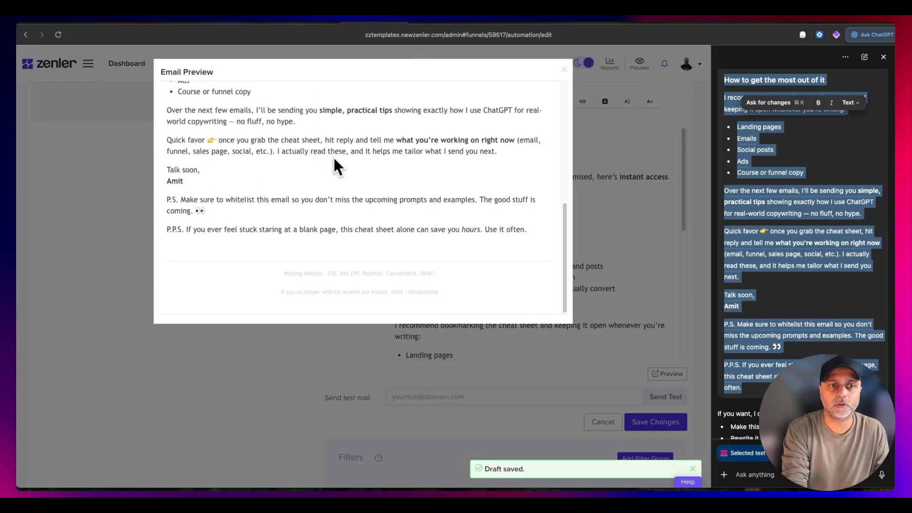
pyautogui.scroll(10, 377, 225)
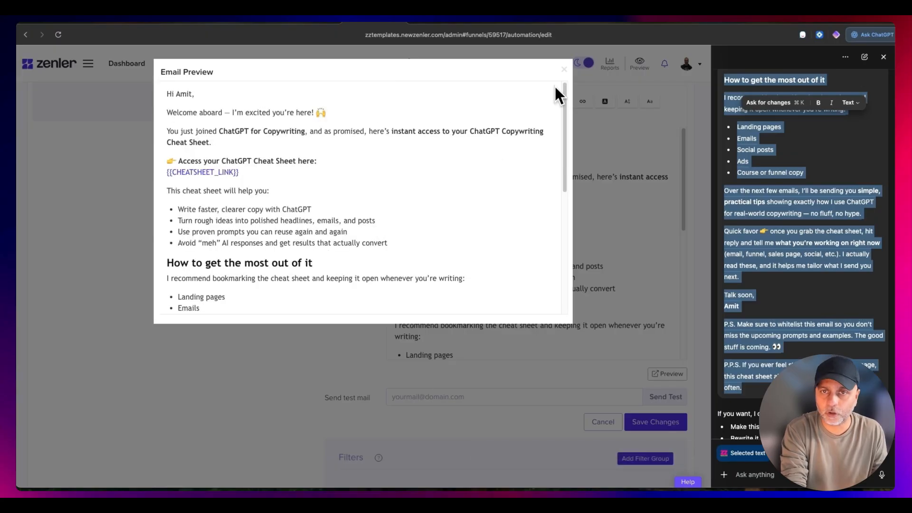
pyautogui.click(564, 70)
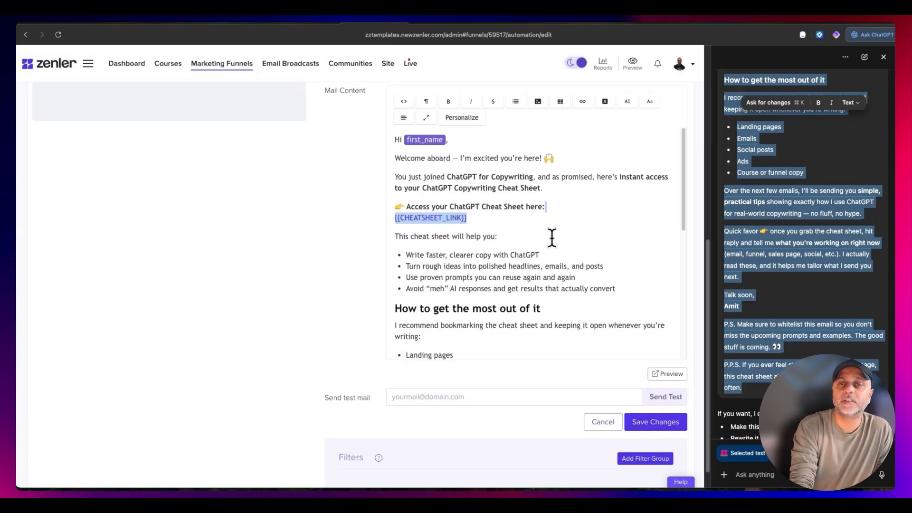
# - Save the welcome email's changes, make the action live and decline applying them to existing leads
pyautogui.click(421, 397)
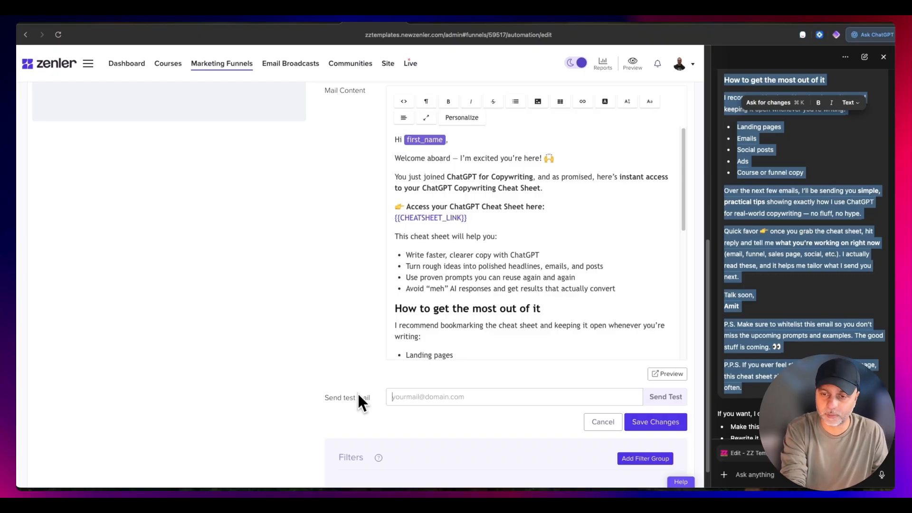
pyautogui.scroll(-1, 408, 389)
pyautogui.click(675, 401)
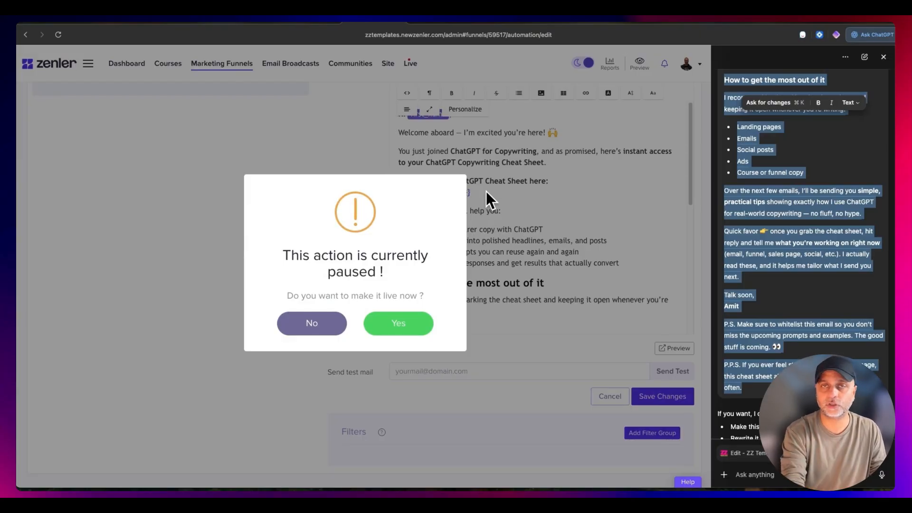
pyautogui.click(406, 325)
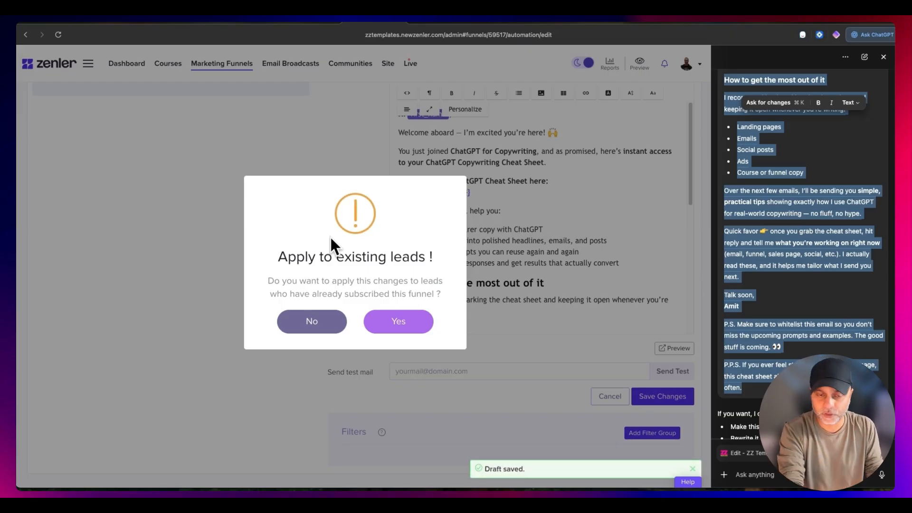
pyautogui.click(327, 321)
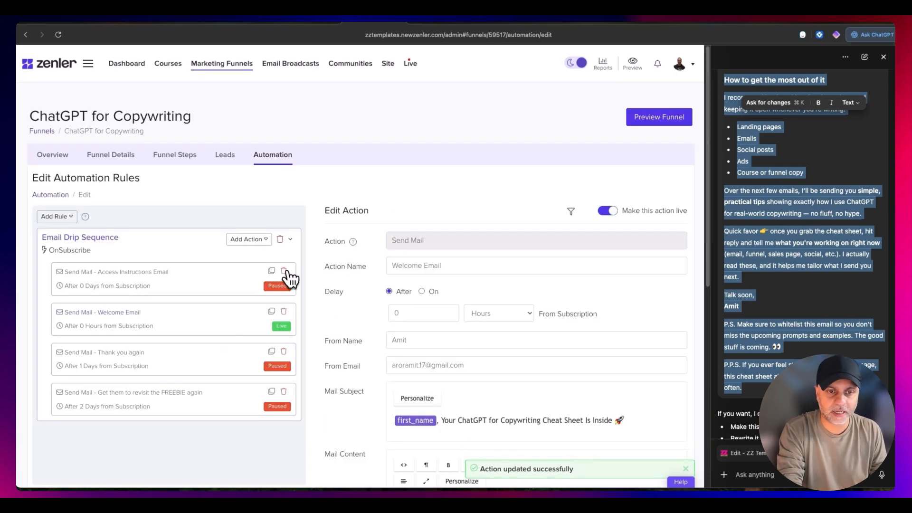
# - Delete the Access Instructions Email, Thank you again and Get them to revisit the FREEBIE again actions from the Email Drip Sequence
pyautogui.click(284, 270)
pyautogui.click(429, 314)
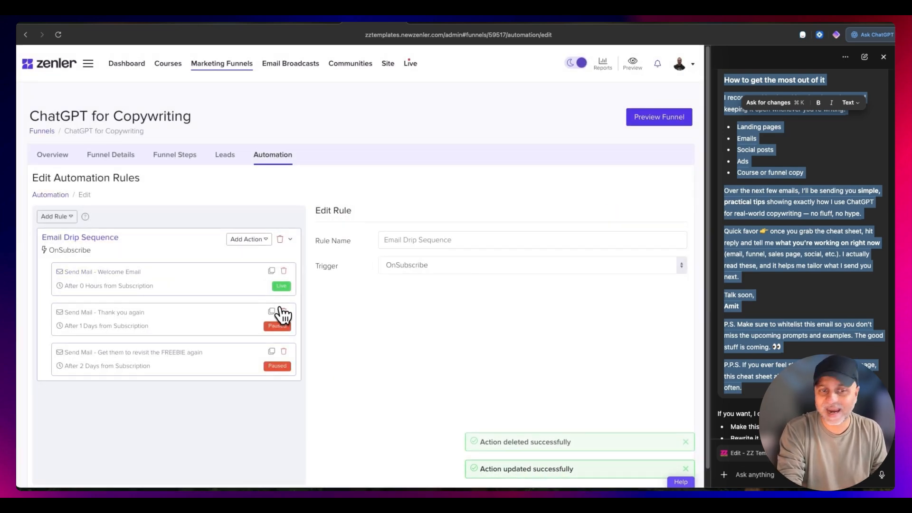
pyautogui.click(286, 312)
pyautogui.click(412, 319)
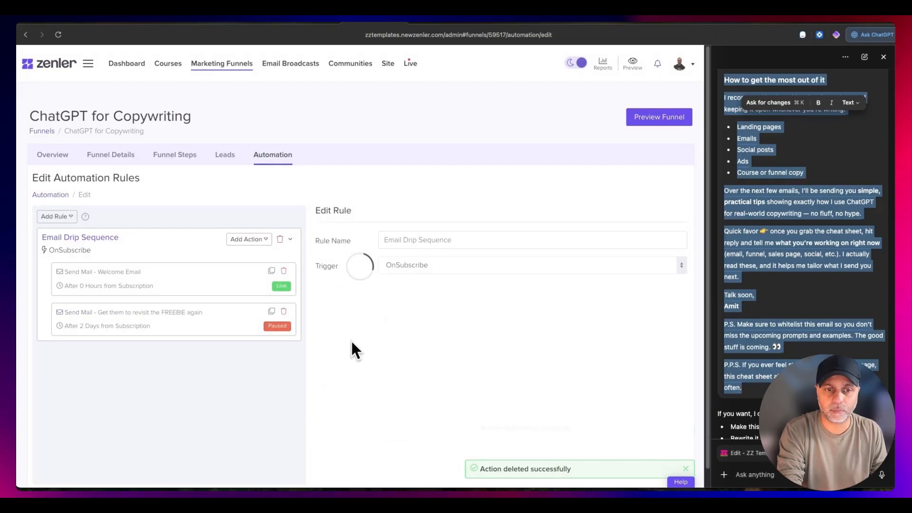
pyautogui.click(287, 314)
pyautogui.click(418, 316)
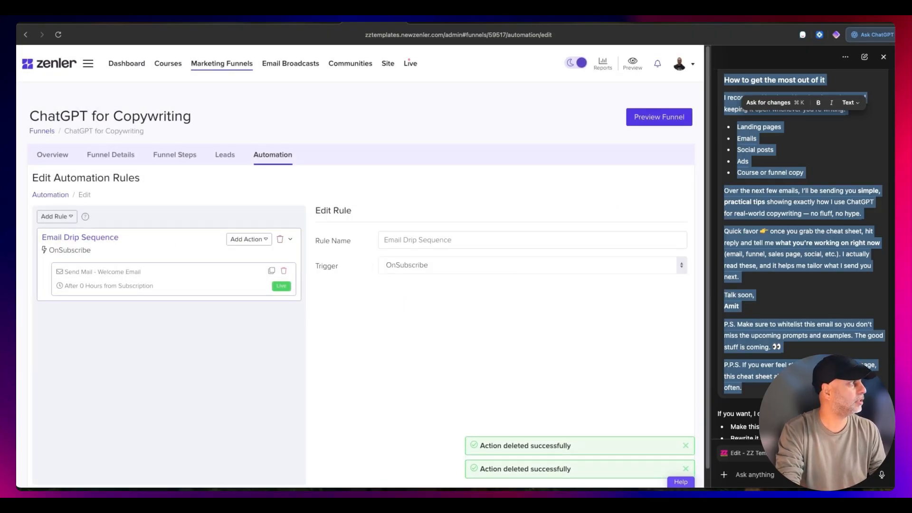
# - Switch to the Miro board, select the Tags and Email Automation shapes together and open their fill colours
pyautogui.moveTo(439, 490); pyautogui.dragTo(487, 33)
pyautogui.doubleClick(488, 32)
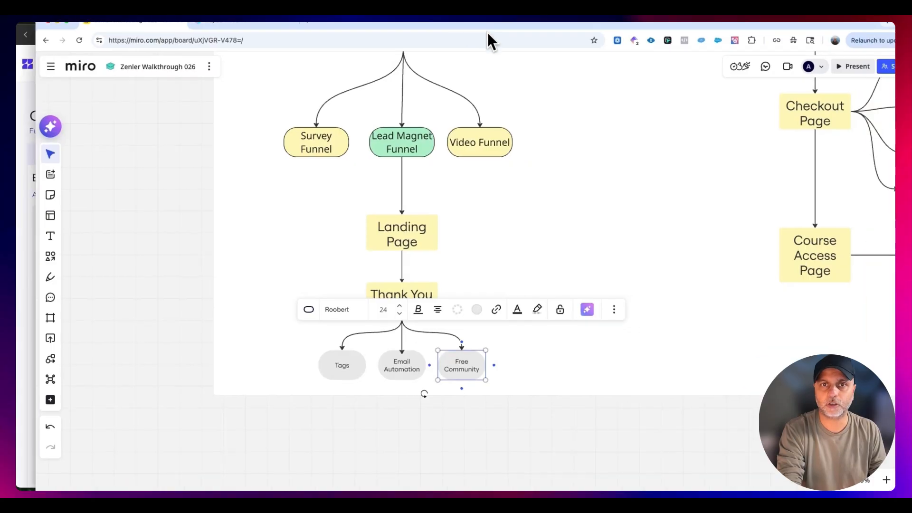
pyautogui.click(400, 361)
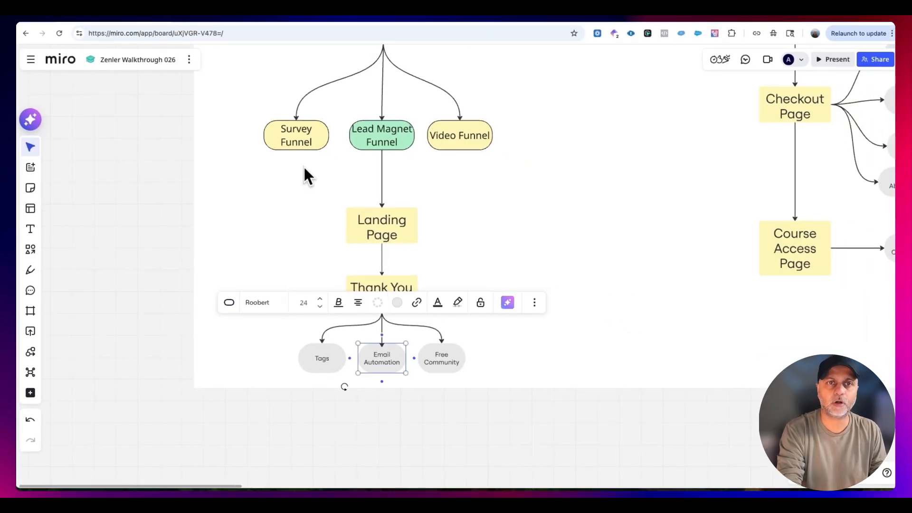
pyautogui.keyDown('shift'); pyautogui.click(325, 360); pyautogui.keyUp('shift')
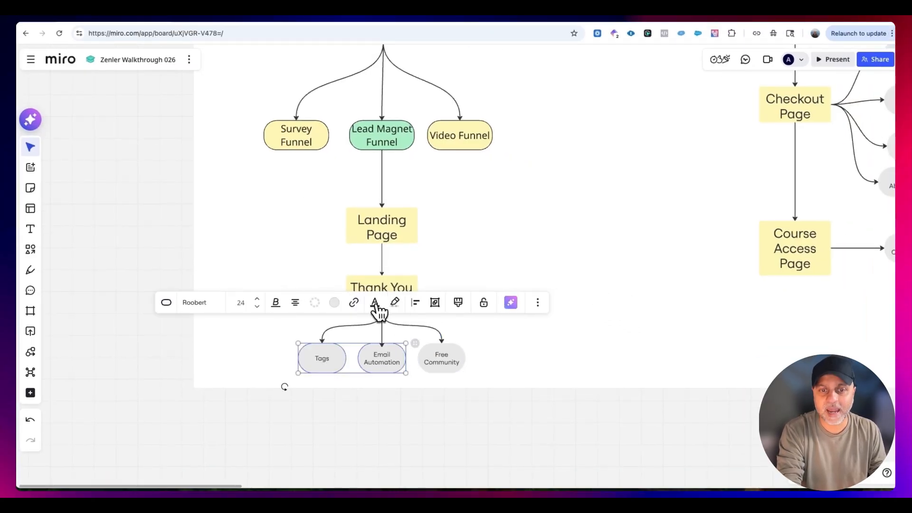
pyautogui.click(395, 303)
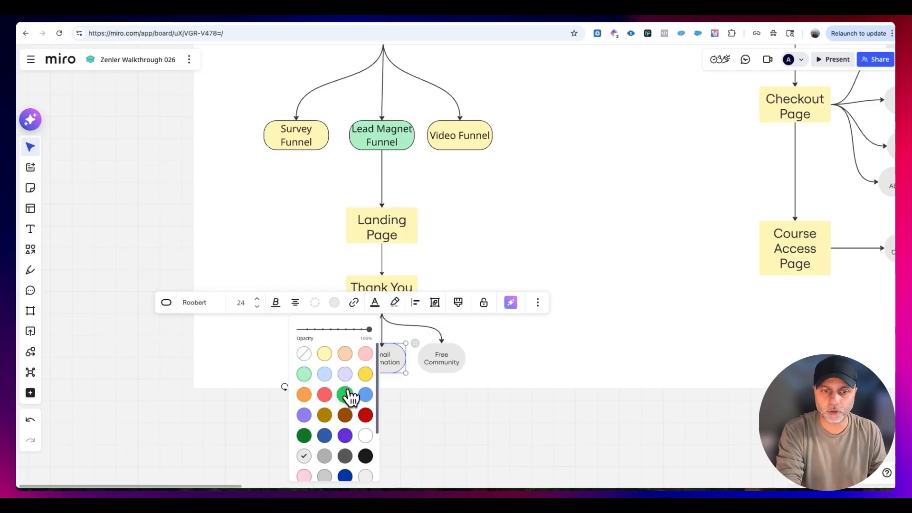
pyautogui.click(446, 360)
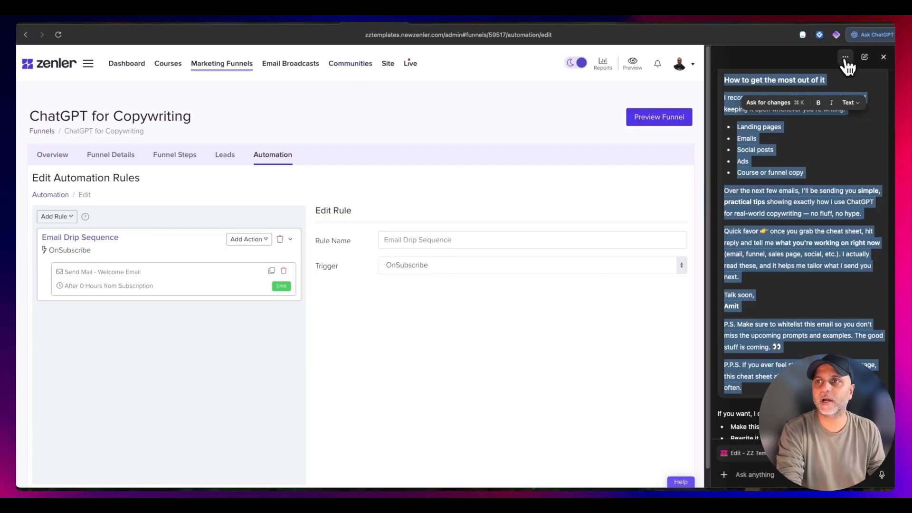
# - Switch back to Zenler, open the community site and start a new community named "Copywriting with ChatGPT"
pyautogui.click(882, 57)
pyautogui.click(354, 64)
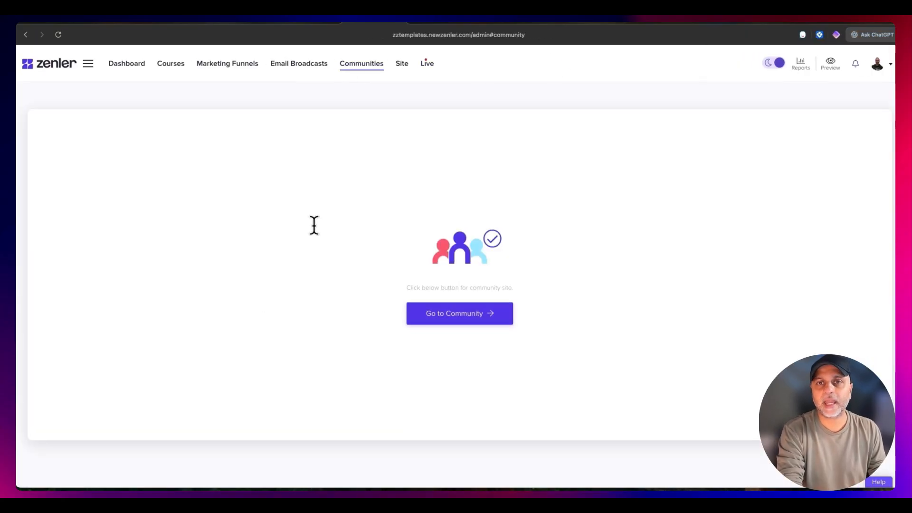
pyautogui.click(463, 312)
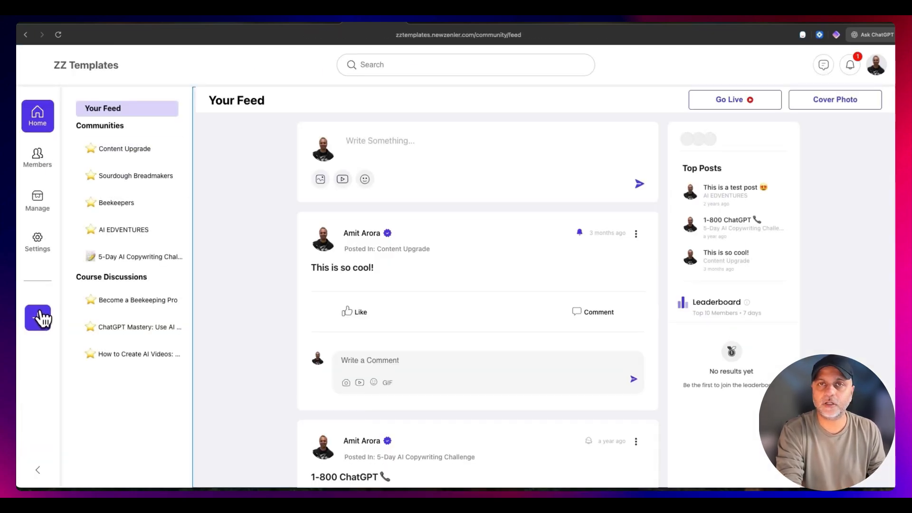
pyautogui.click(47, 321)
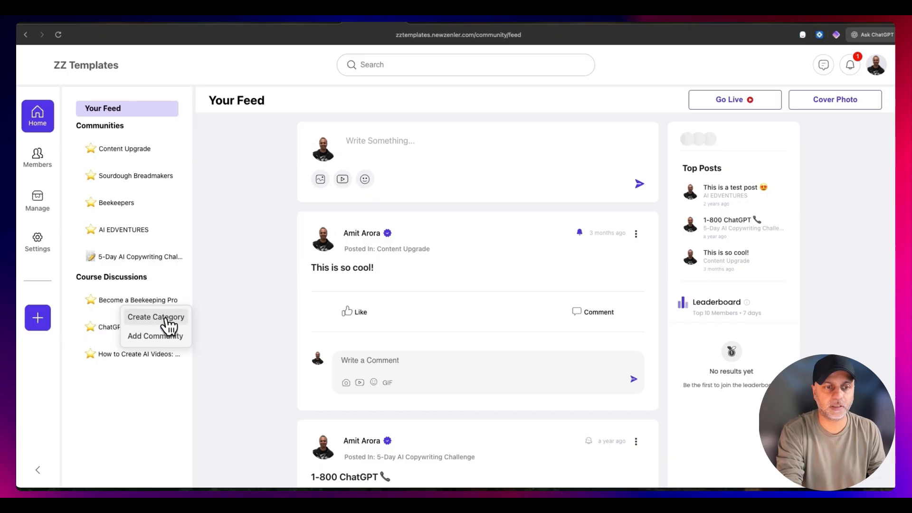
pyautogui.click(157, 337)
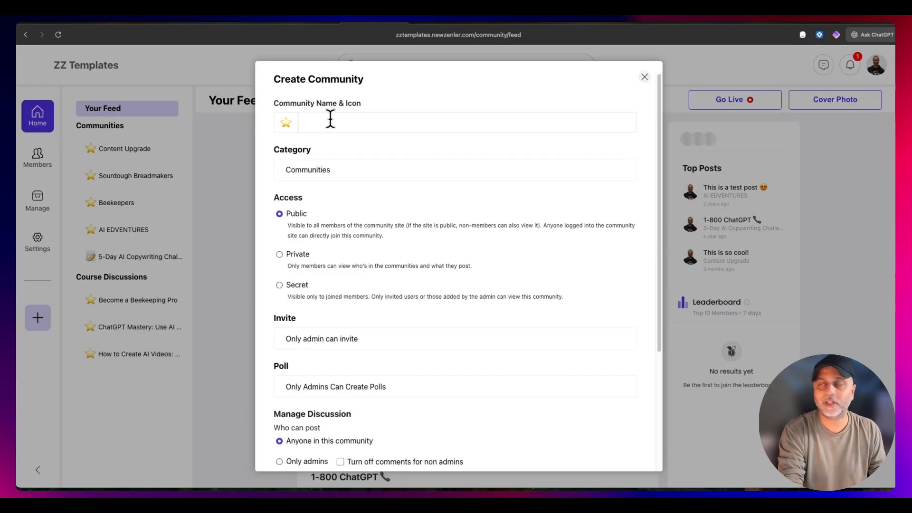
pyautogui.write('Copywriting with ChatGPT')
pyautogui.scroll(-1, 393, 134)
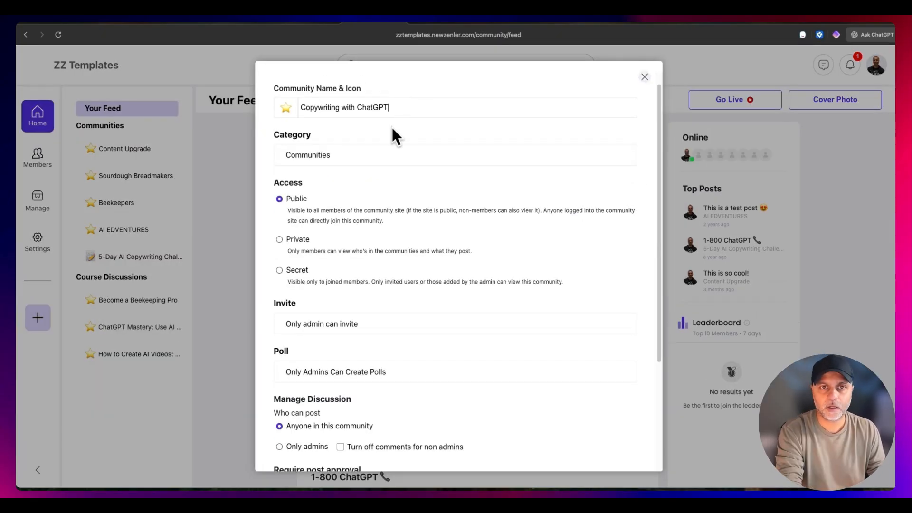
# - Replace the new community's star icon with an emoji found by searching for "bubb"
pyautogui.moveTo(423, 108); pyautogui.dragTo(288, 115)
pyautogui.click(286, 107)
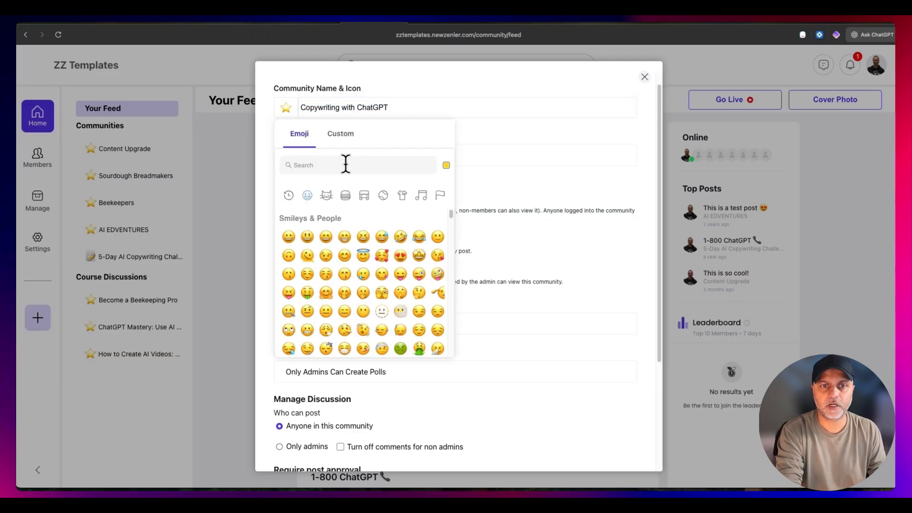
pyautogui.click(346, 165)
pyautogui.write('bubb')
pyautogui.click(289, 312)
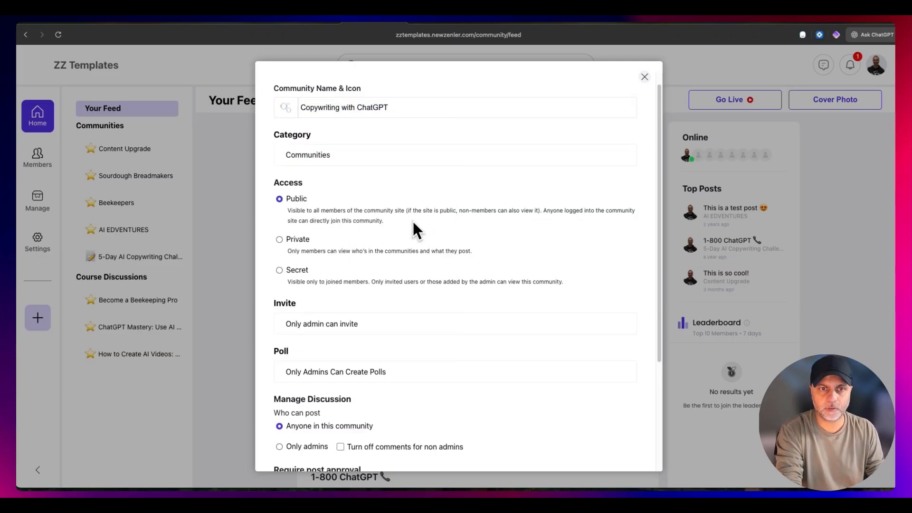
# - Set the new community's access to Secret
pyautogui.scroll(-3, 373, 185)
pyautogui.click(284, 192)
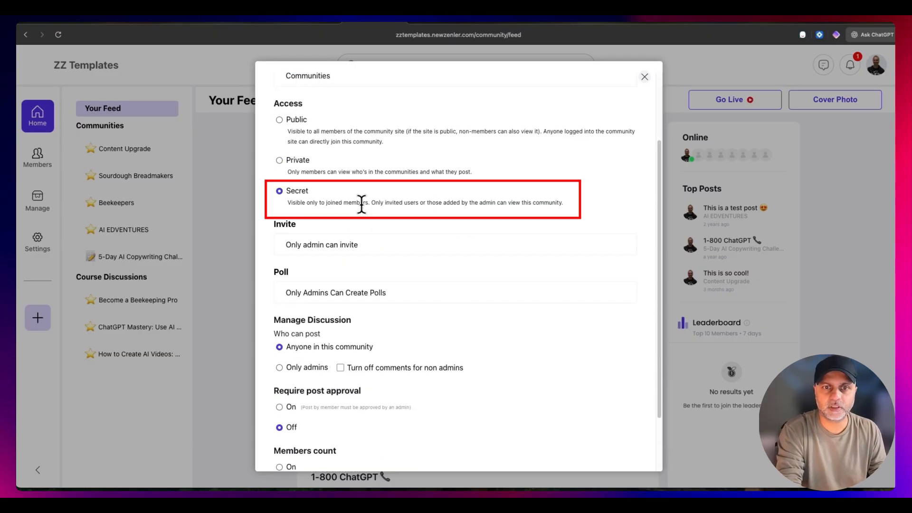
pyautogui.moveTo(571, 206); pyautogui.dragTo(293, 205)
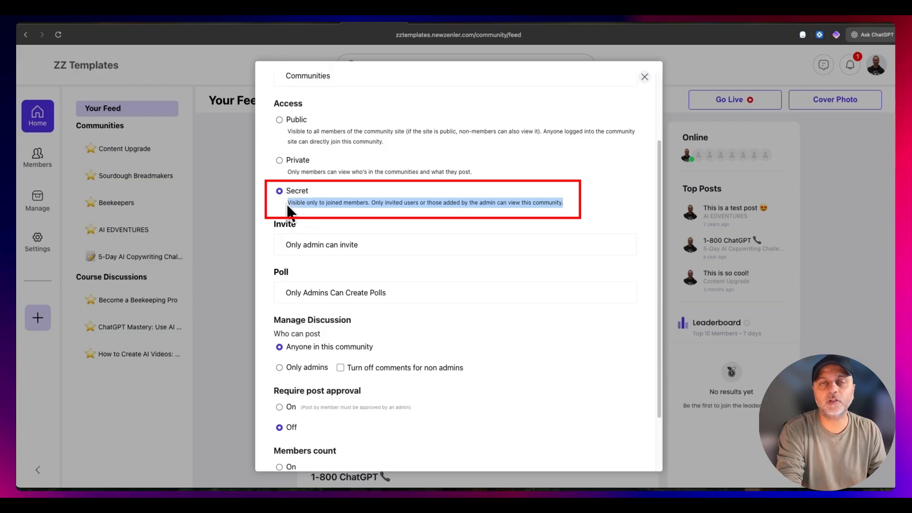
# - Check the invite and poll options, keep both limited to admins, and create the community
pyautogui.scroll(-3, 369, 238)
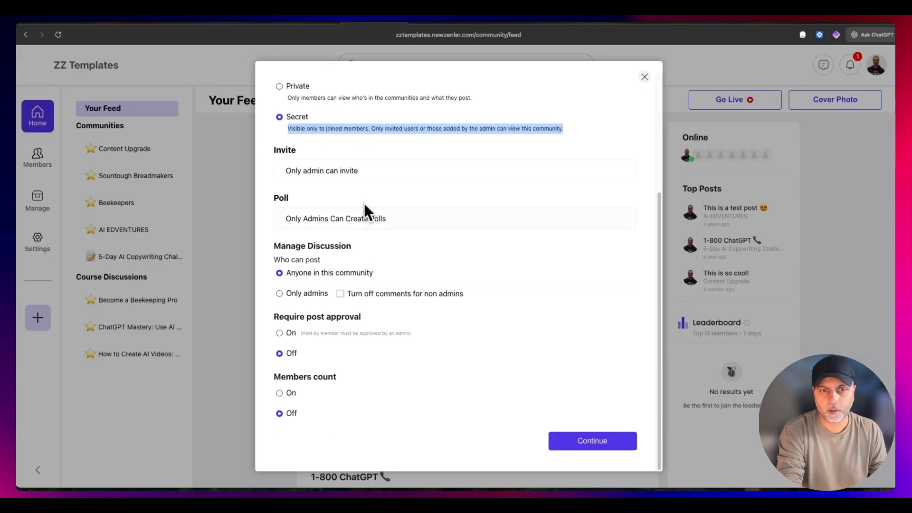
pyautogui.click(364, 178)
pyautogui.click(376, 196)
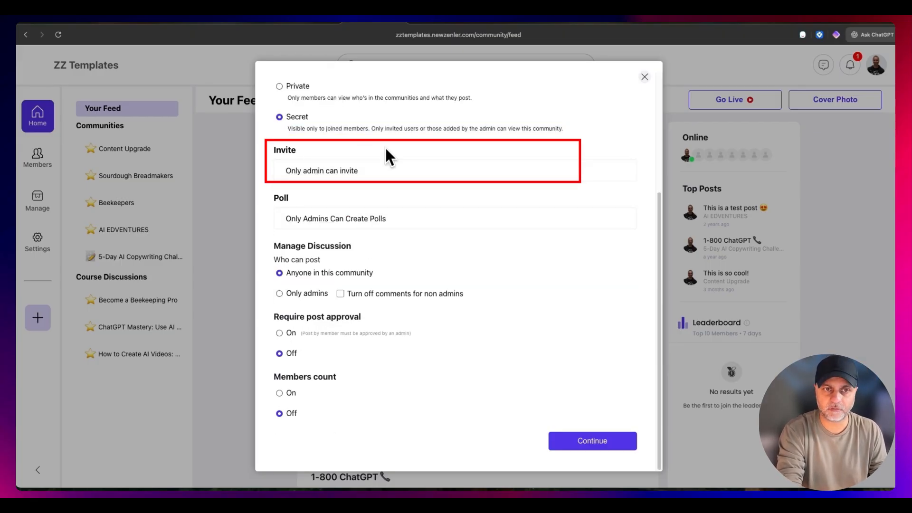
pyautogui.click(351, 219)
pyautogui.click(350, 198)
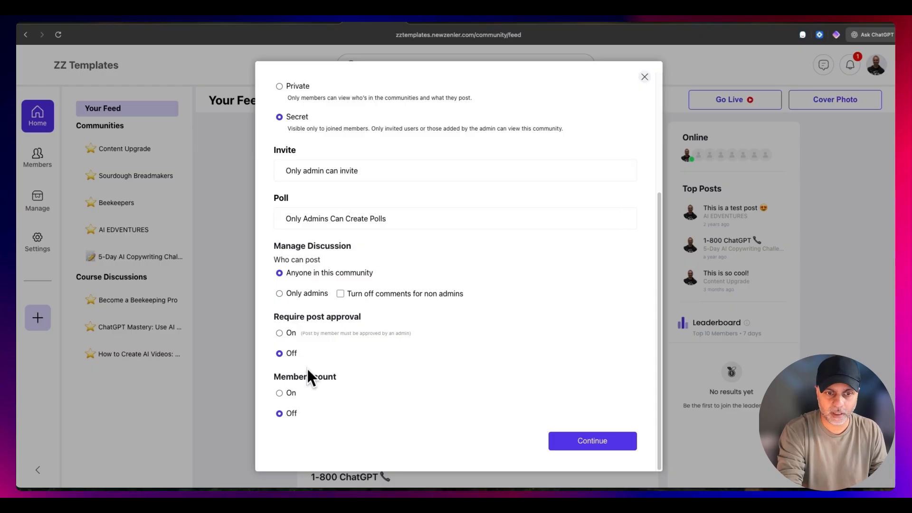
pyautogui.click(596, 440)
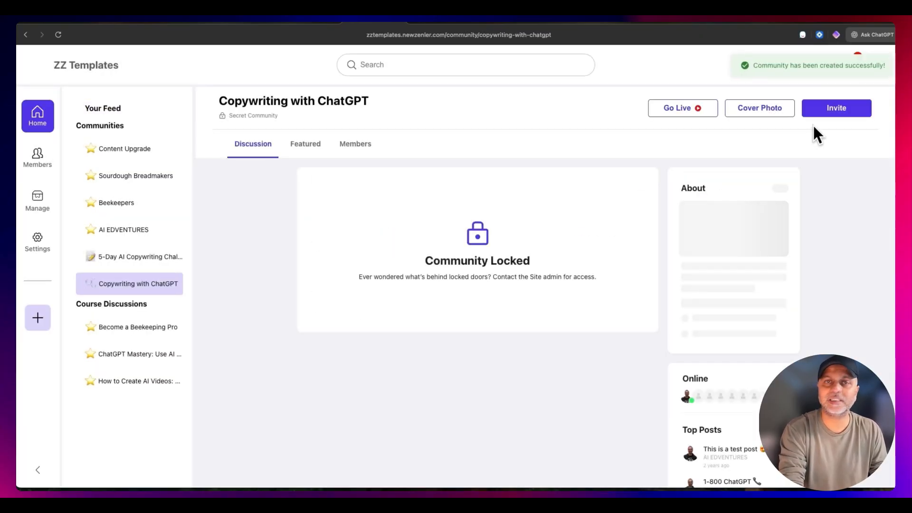
# - Copy the Copywriting with ChatGPT community's invite link and return to the ChatGPT for Copywriting funnel
pyautogui.click(830, 110)
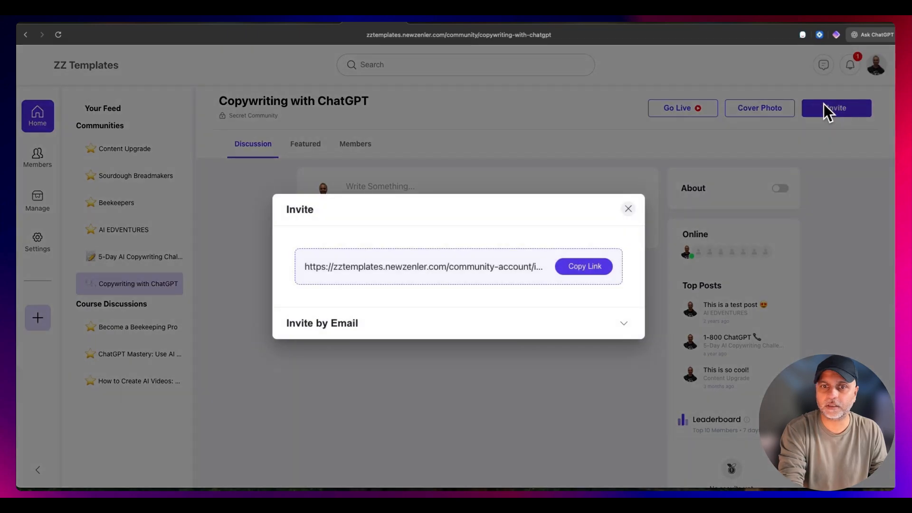
pyautogui.click(602, 274)
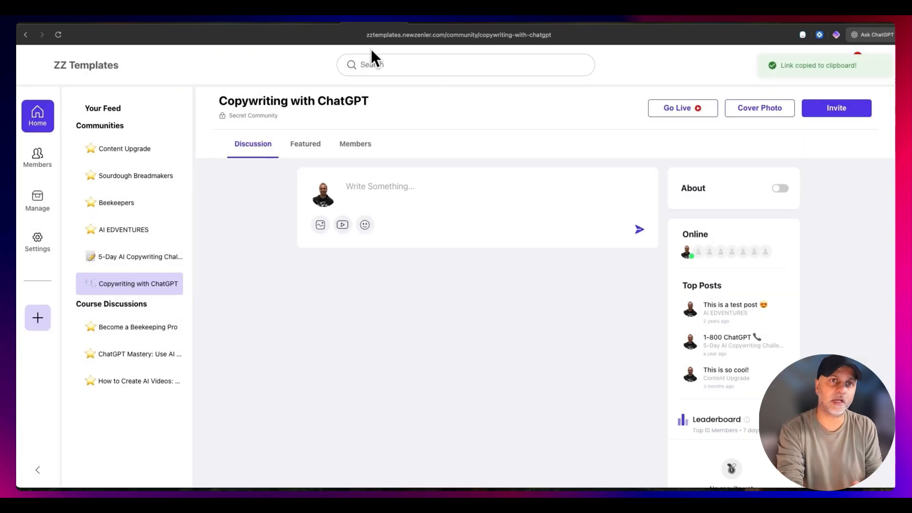
pyautogui.click(316, 26)
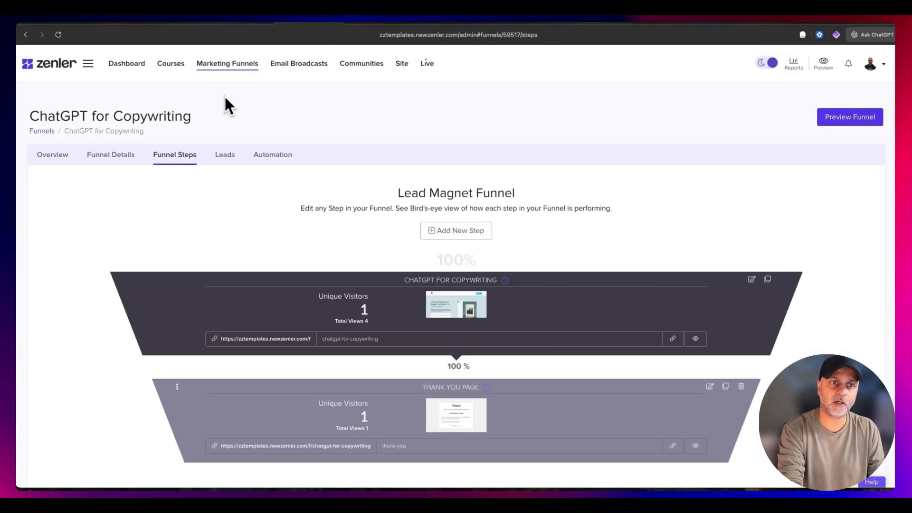
# - Open the funnel's Welcome Email action and add the bold line "Here's the link to the secret community." above the "Talk soon" sign-off
pyautogui.click(285, 157)
pyautogui.click(840, 283)
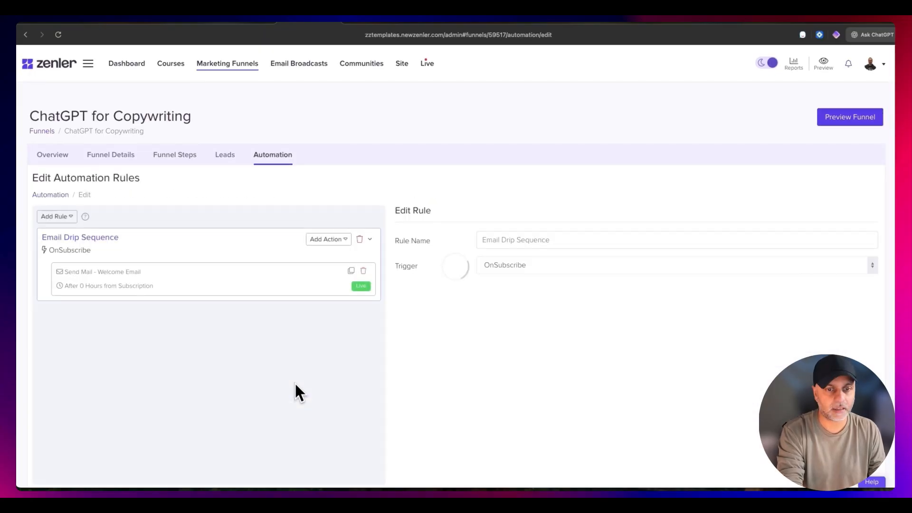
pyautogui.scroll(-4, 551, 312)
pyautogui.scroll(-8, 708, 370)
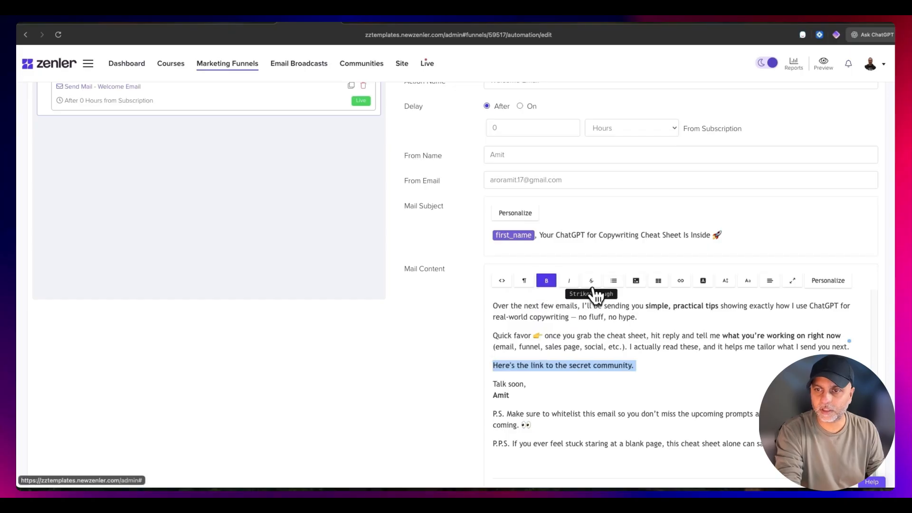
# - Link the line "Here's the link to the secret community." to the copied community invite URL, opening in a new tab
pyautogui.click(687, 285)
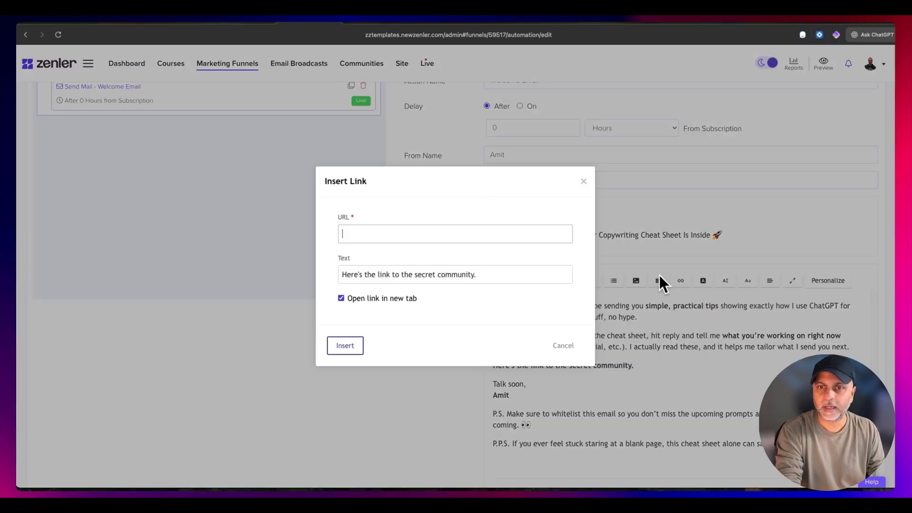
pyautogui.click(394, 235)
pyautogui.press('super+v')
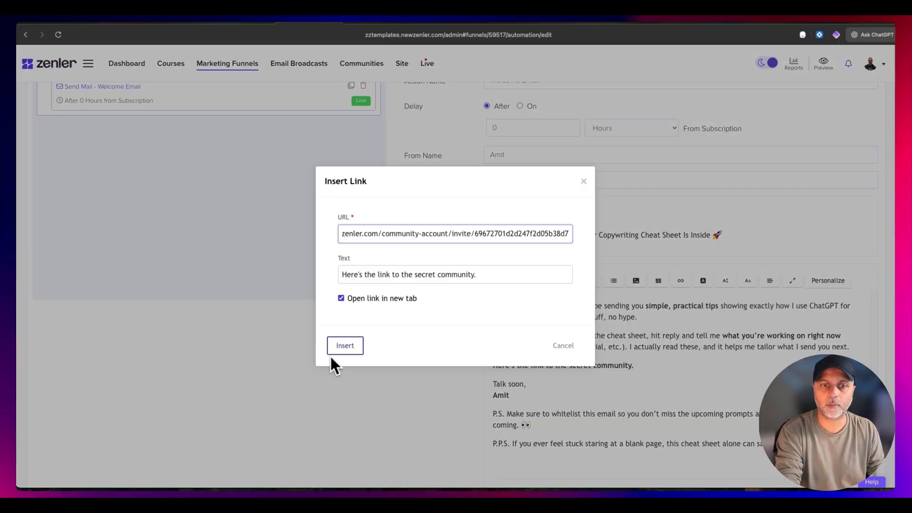
pyautogui.click(341, 346)
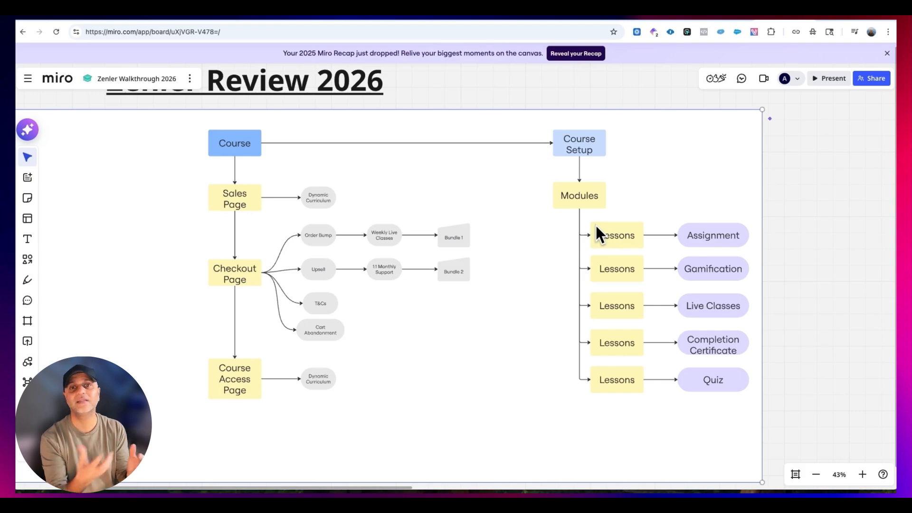
pyautogui.scroll(5, 449, 351)
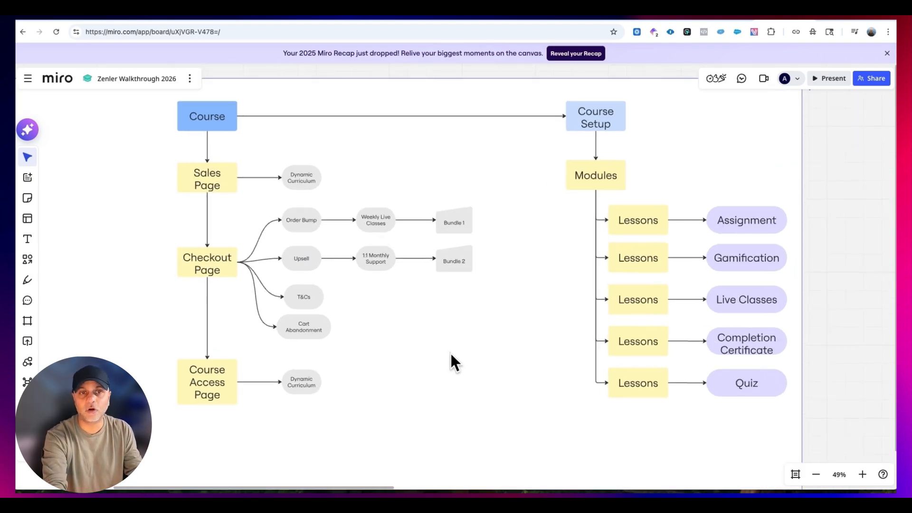
pyautogui.scroll(2, 448, 351)
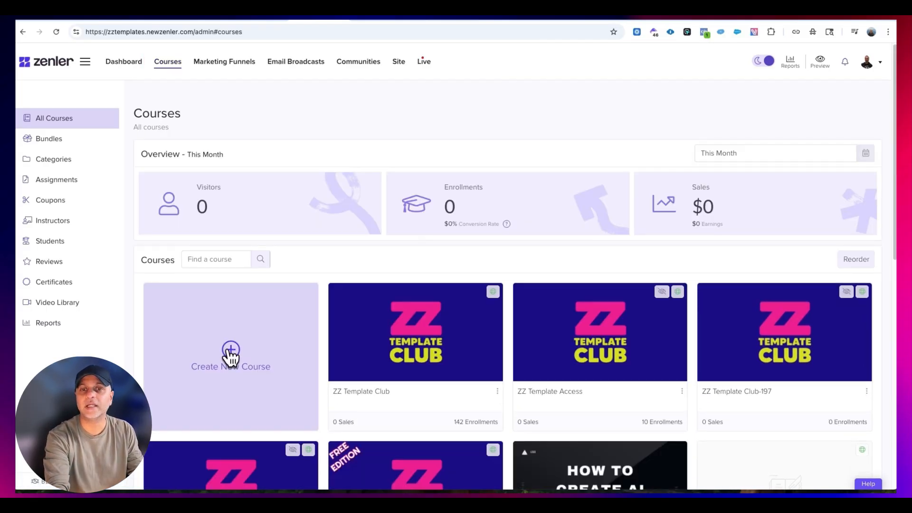
# - Start creating a new course and ask the AI assistant for a course title, subtitle and summary about ChatGPT for Copywriting
pyautogui.click(231, 354)
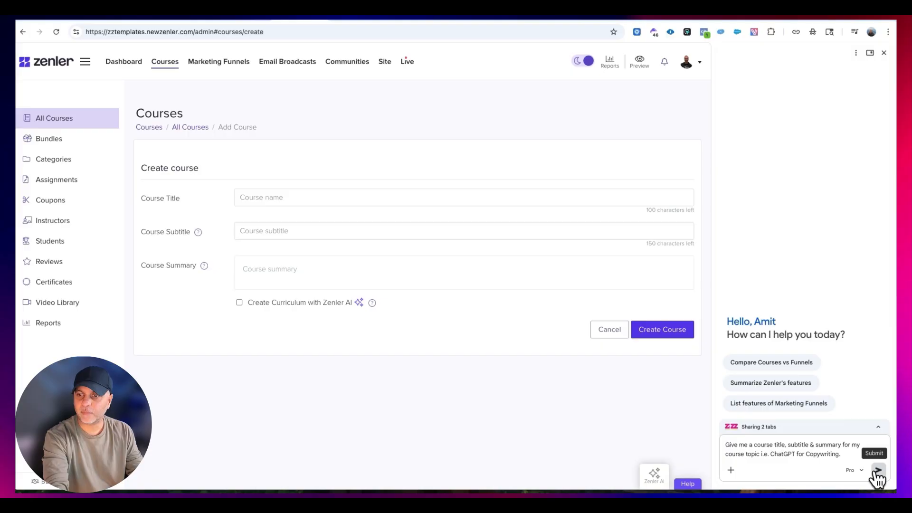
pyautogui.click(878, 470)
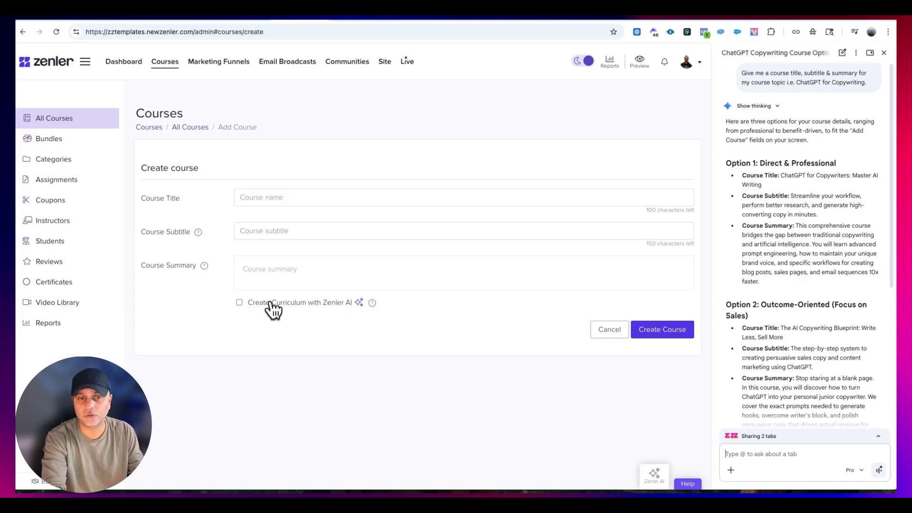
pyautogui.click(239, 302)
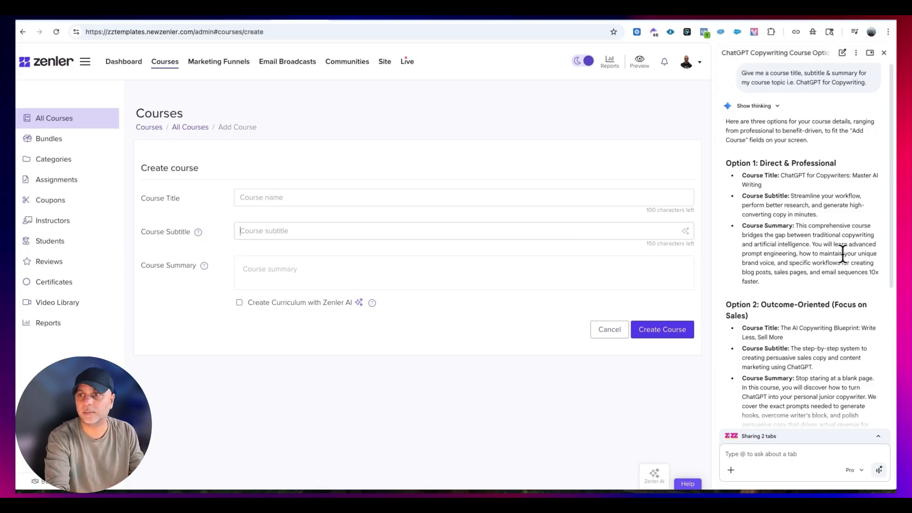
# - Set the course title to "ChatGPT for Copywriters: Master AI Writing" and the subtitle to "Streamline your workflow, perform better research, and generate high-converting copy in minutes."
pyautogui.moveTo(781, 175); pyautogui.dragTo(789, 188)
pyautogui.hotkey('ctrl', 'c')
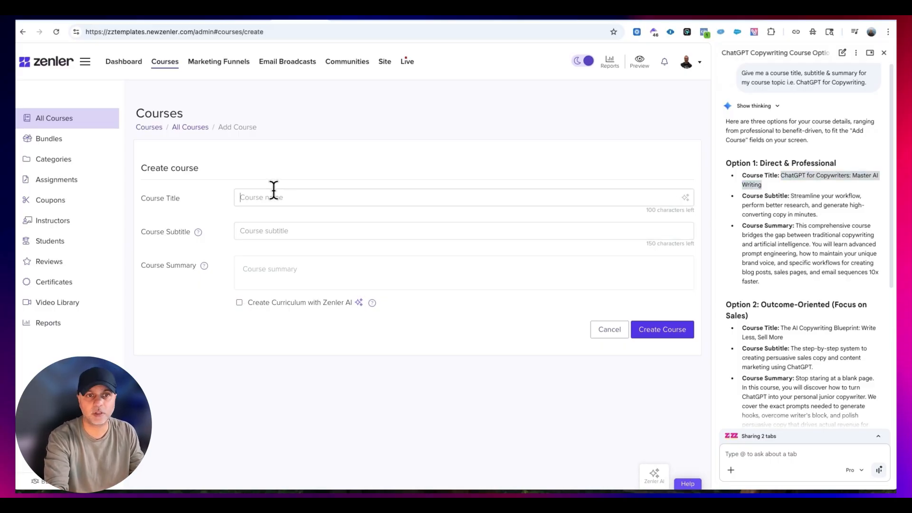
pyautogui.click(272, 196)
pyautogui.hotkey('ctrl', 'v')
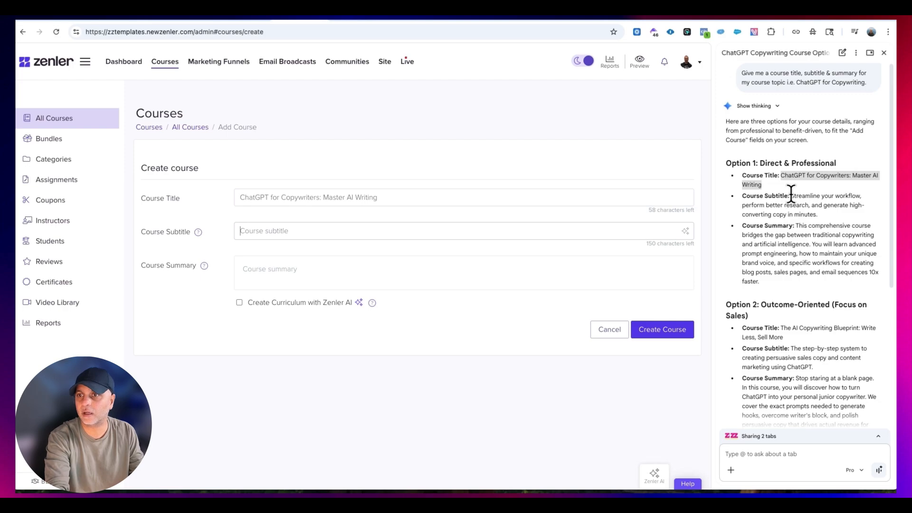
pyautogui.moveTo(790, 196); pyautogui.dragTo(817, 214)
pyautogui.hotkey('ctrl', 'c')
pyautogui.click(280, 228)
pyautogui.hotkey('ctrl', 'v')
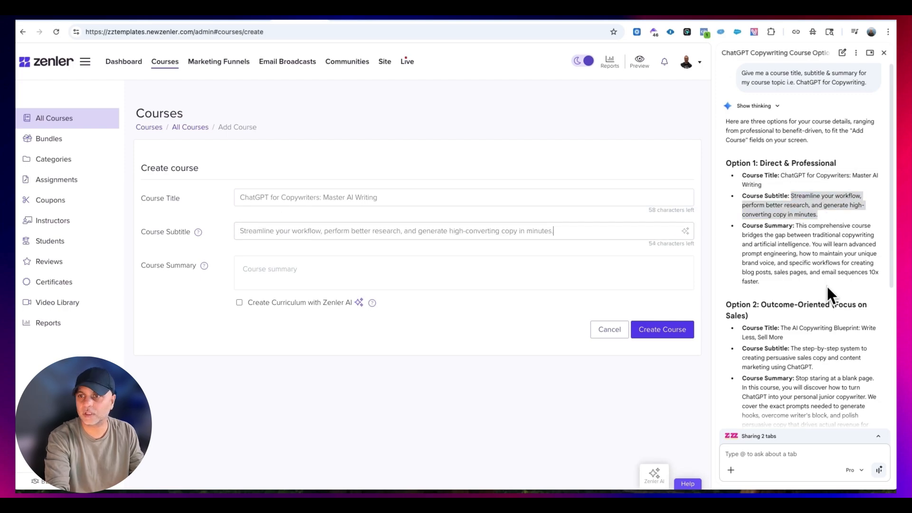
# - Copy the Option 1 course summary from the AI assistant into the summary field and create the course
pyautogui.click(800, 228)
pyautogui.moveTo(768, 287); pyautogui.dragTo(796, 226)
pyautogui.press('super+c')
pyautogui.click(293, 269)
pyautogui.press('super+v')
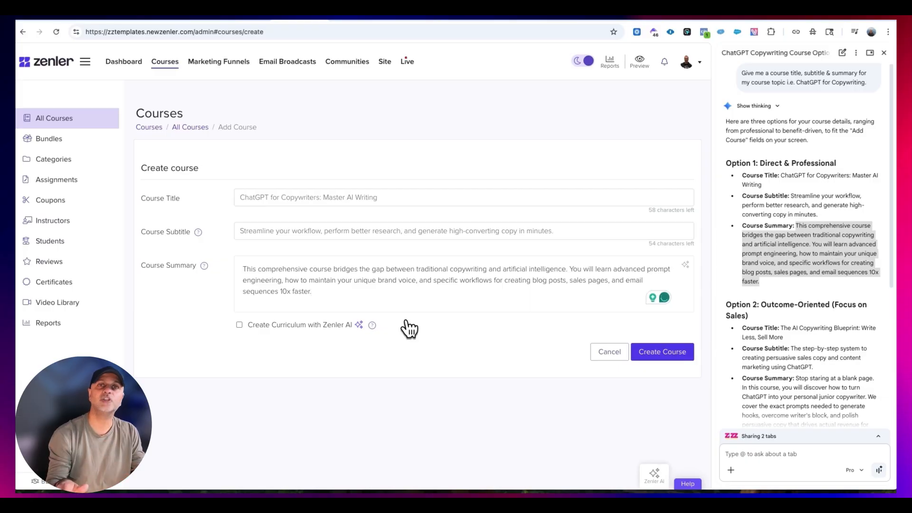
pyautogui.click(679, 353)
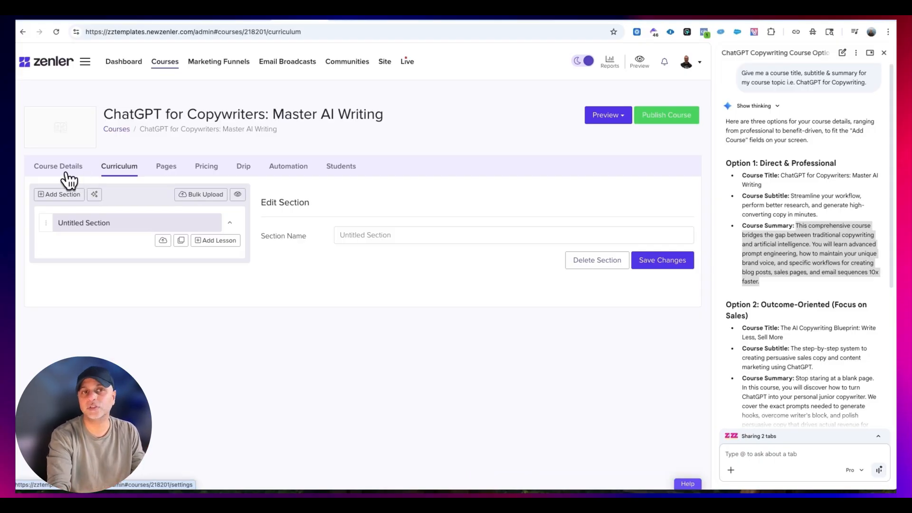
# - Open the new course's details, close the AI assistant, and examine the course title and URL
pyautogui.click(69, 180)
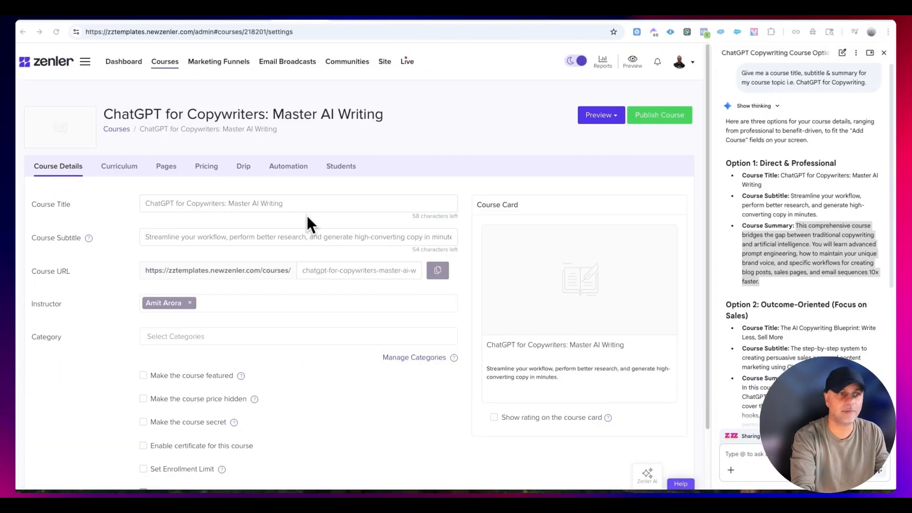
pyautogui.click(883, 52)
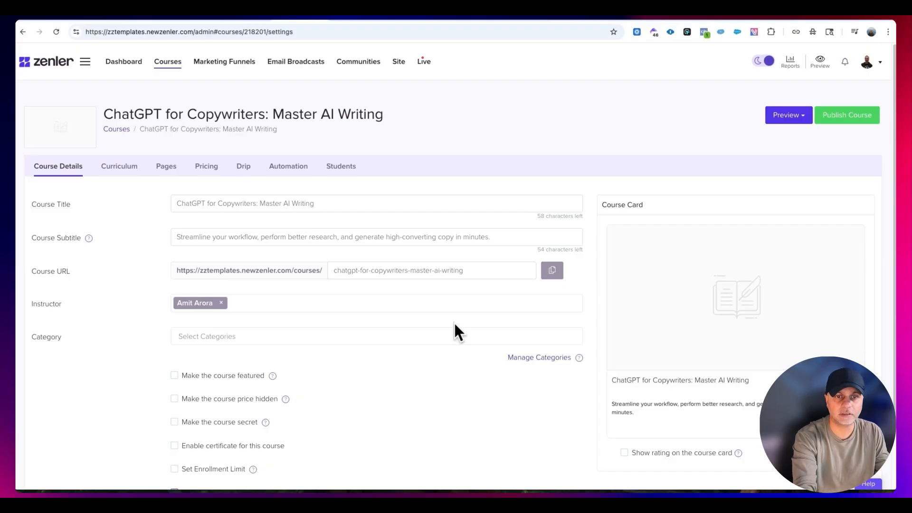
pyautogui.scroll(-1, 456, 331)
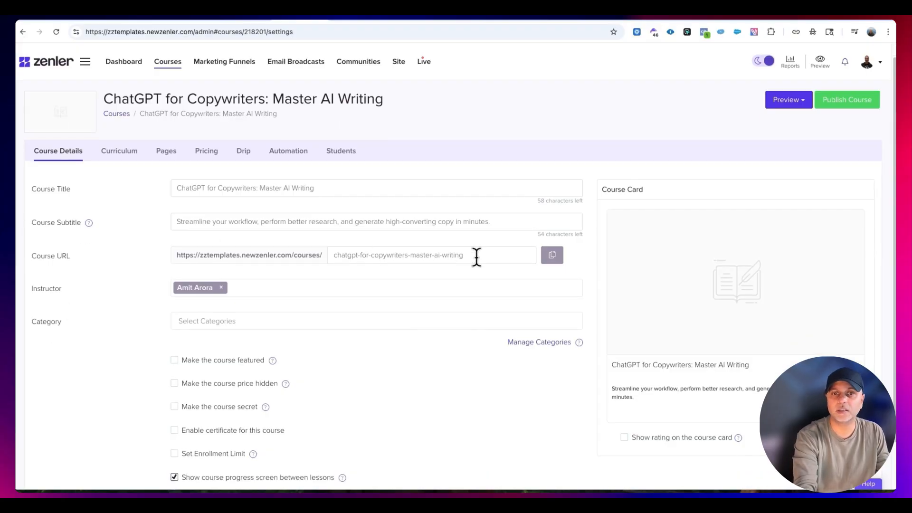
pyautogui.click(180, 189)
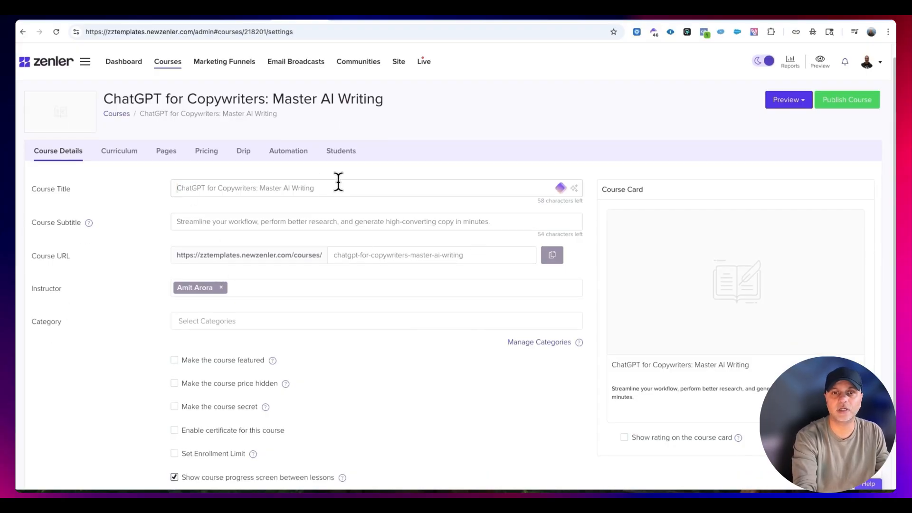
pyautogui.click(466, 261)
pyautogui.tripleClick(338, 256)
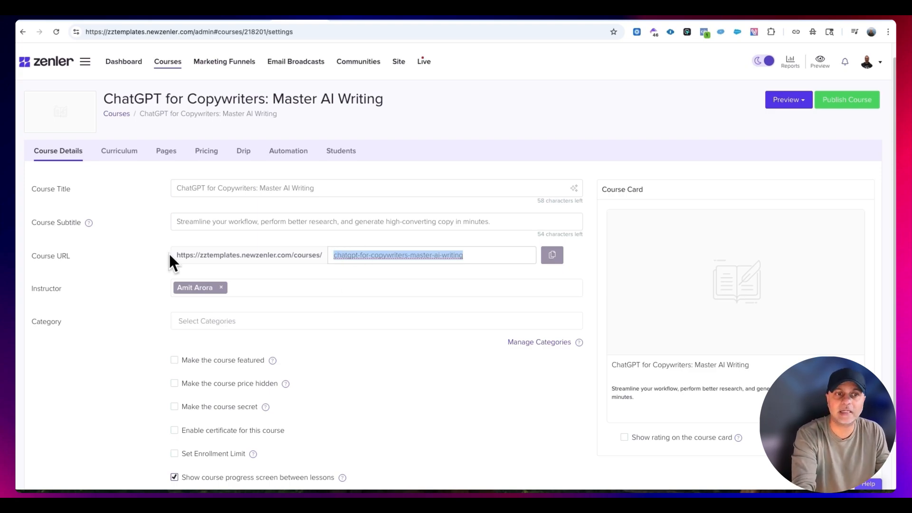
pyautogui.moveTo(170, 255); pyautogui.dragTo(233, 257)
pyautogui.moveTo(319, 260); pyautogui.dragTo(457, 249)
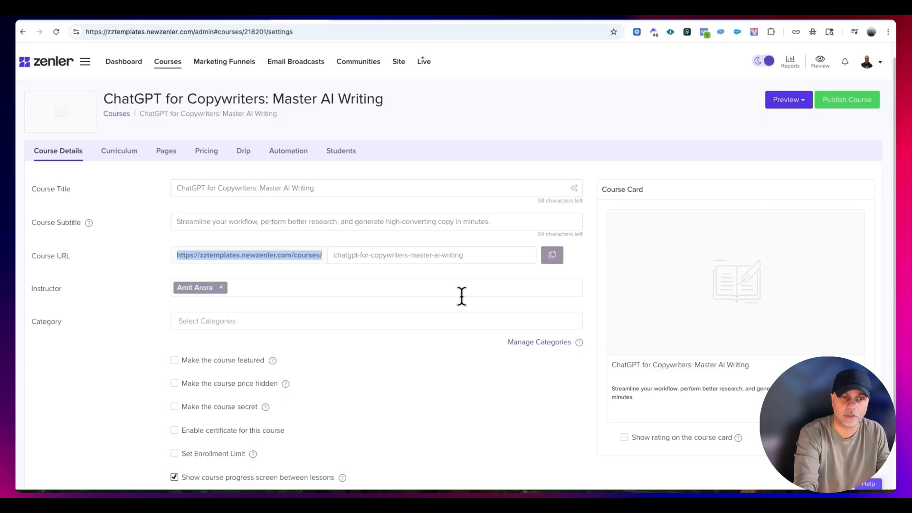
# - Check which instructors can be assigned to the course
pyautogui.click(292, 288)
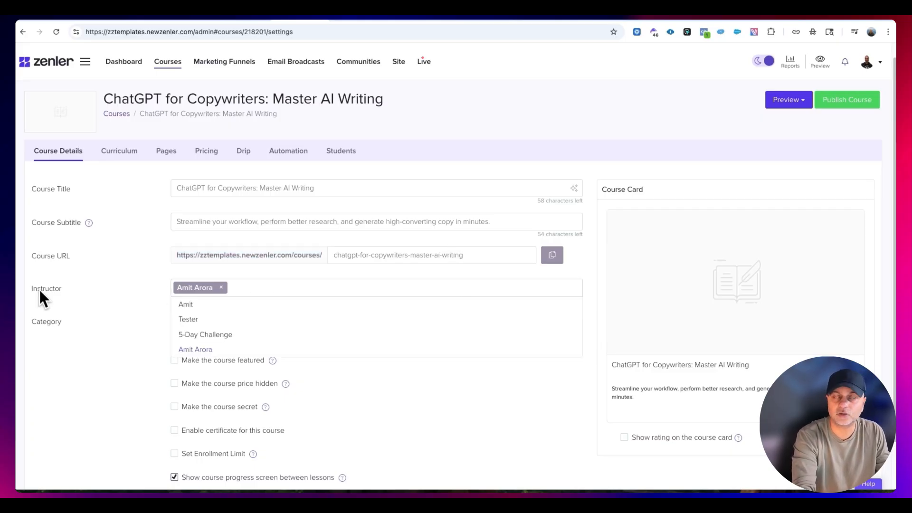
pyautogui.click(87, 292)
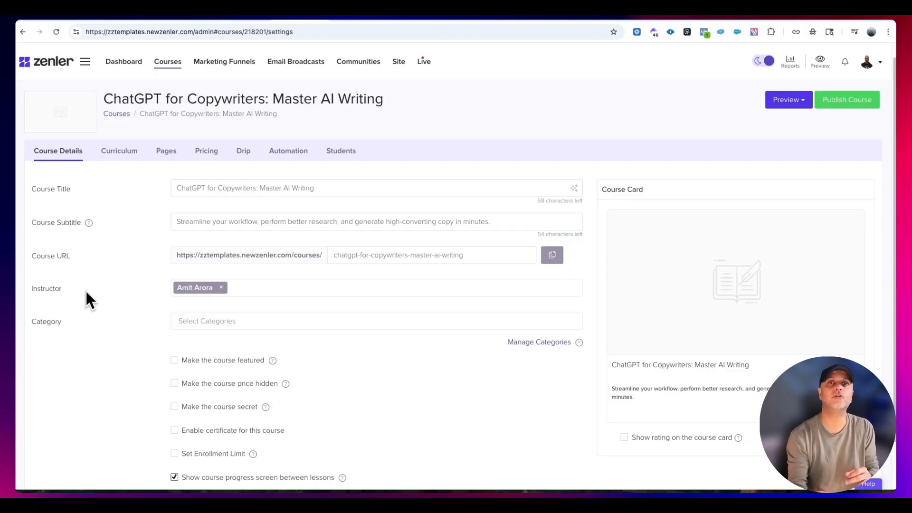
pyautogui.click(263, 288)
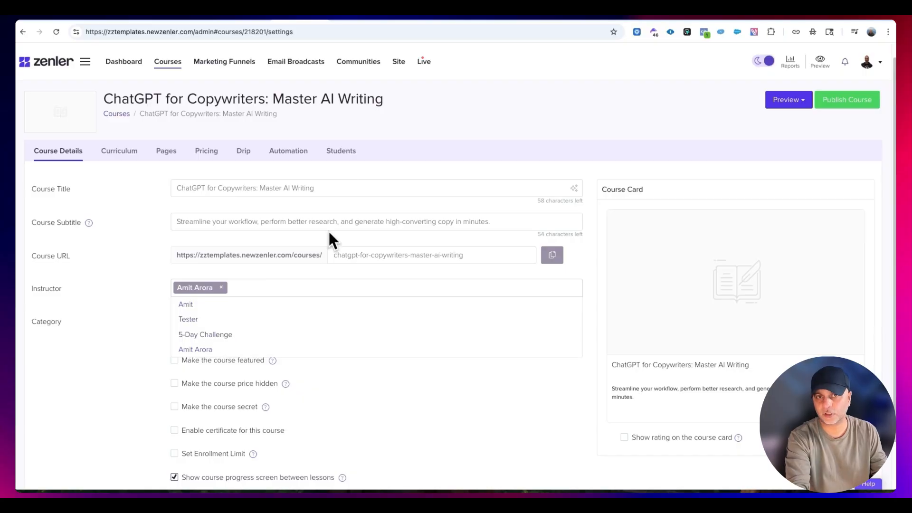
# - In the site's people list, open the first student who joined on 25 Apr 2024, add the Instructor role, and submit the update
pyautogui.click(398, 62)
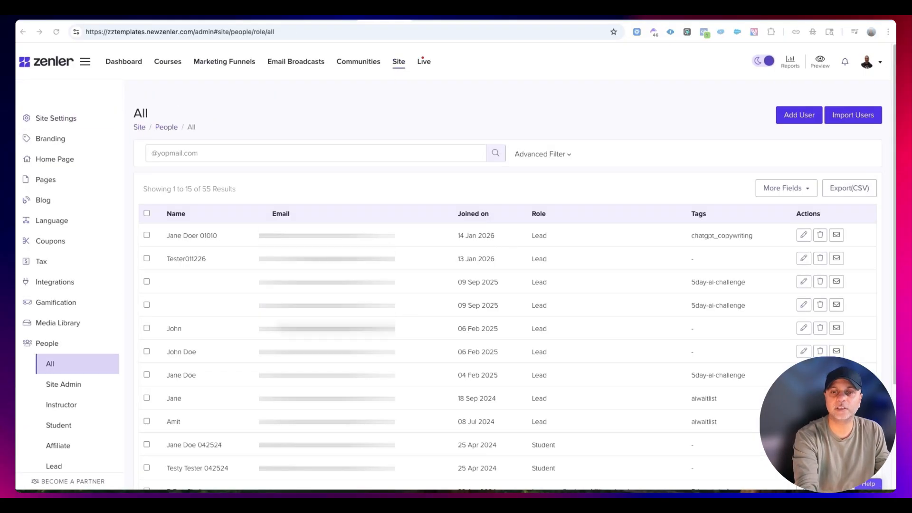
pyautogui.scroll(-3, 496, 292)
pyautogui.scroll(-1, 494, 293)
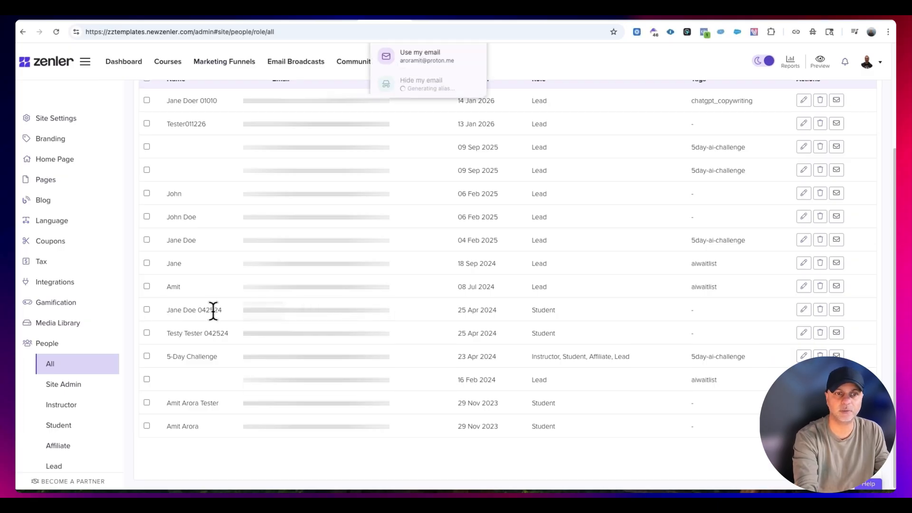
pyautogui.click(803, 310)
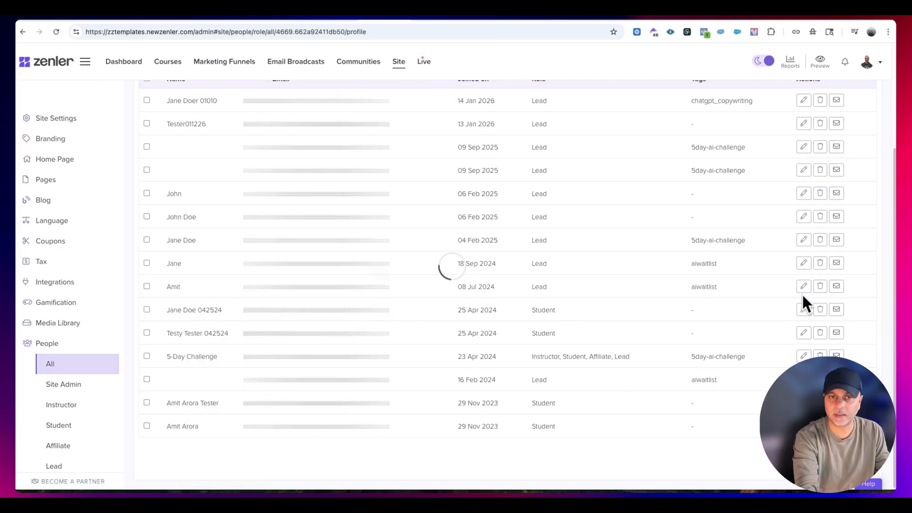
pyautogui.click(340, 338)
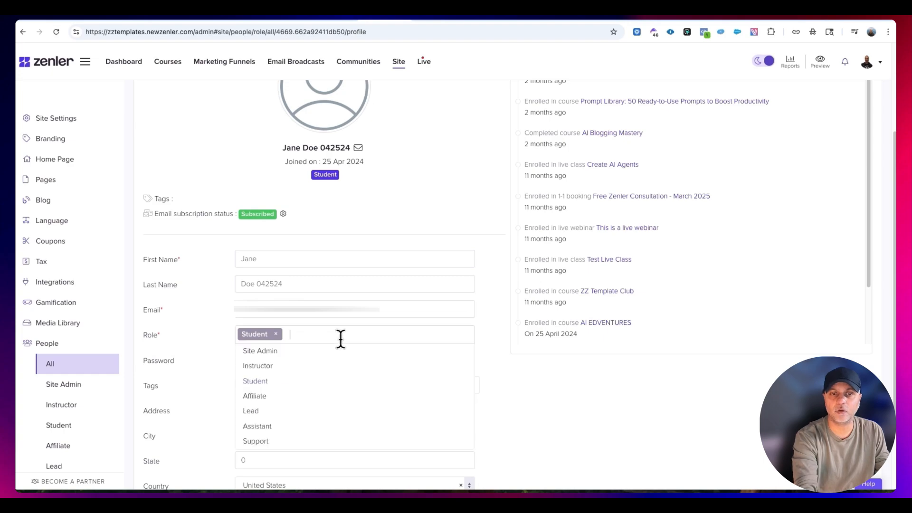
pyautogui.click(283, 363)
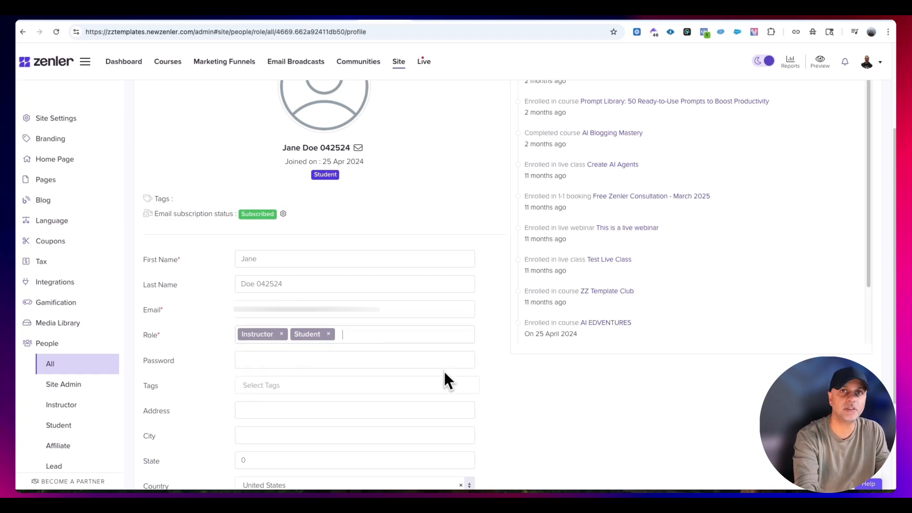
pyautogui.scroll(-4, 571, 307)
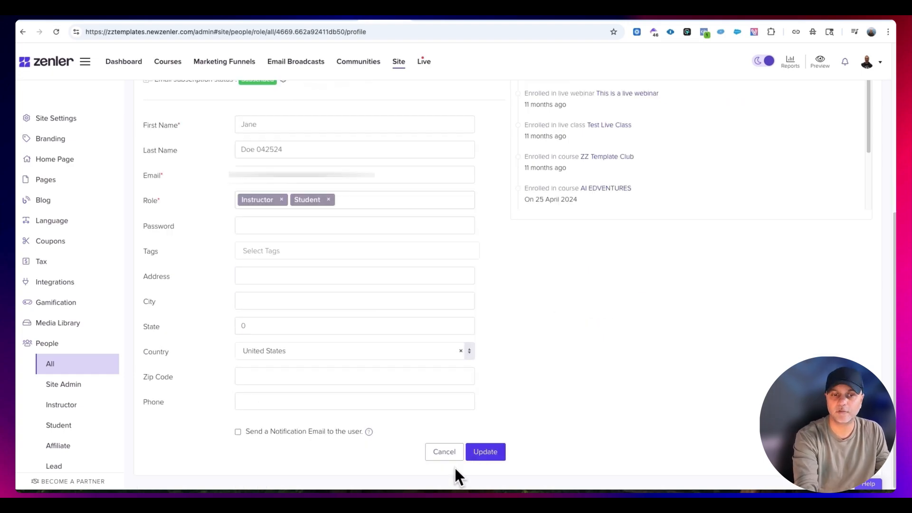
pyautogui.click(482, 453)
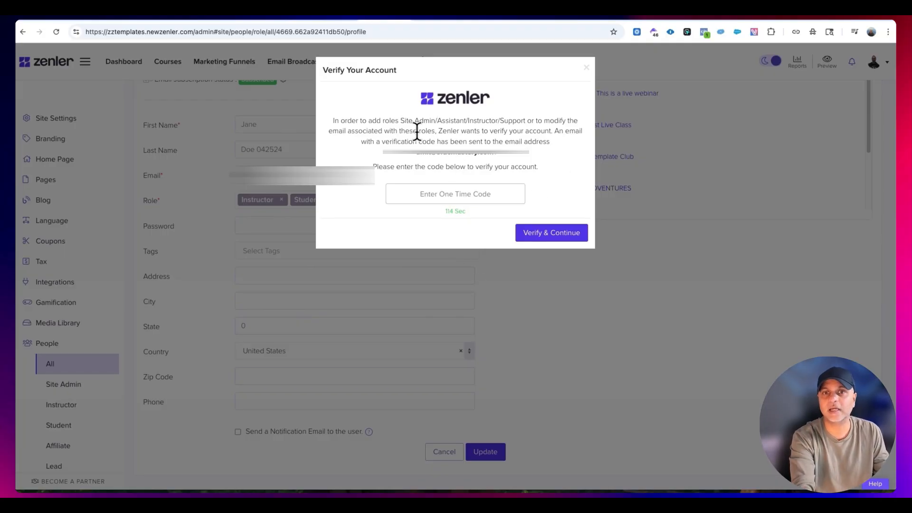
# - Read the account verification notice and enter the one-time code to authorize the Instructor role
pyautogui.moveTo(333, 121); pyautogui.dragTo(519, 122)
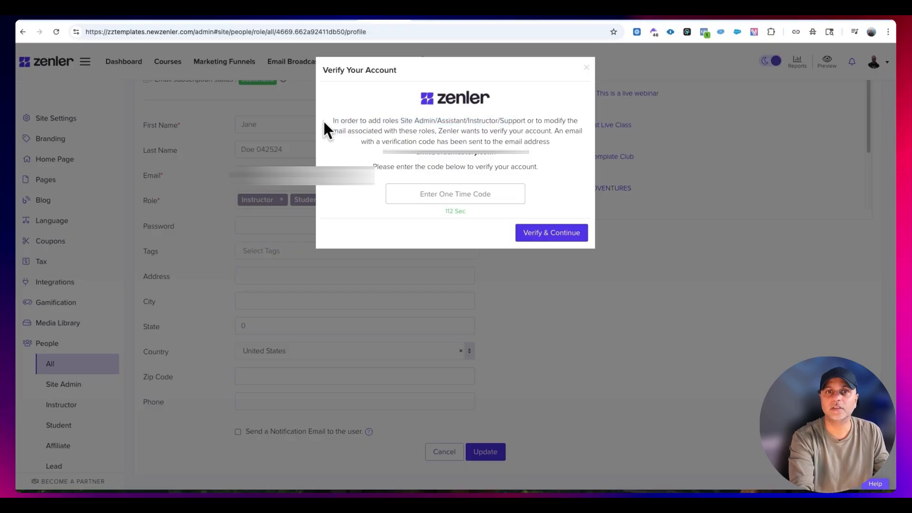
pyautogui.moveTo(324, 122); pyautogui.dragTo(568, 121)
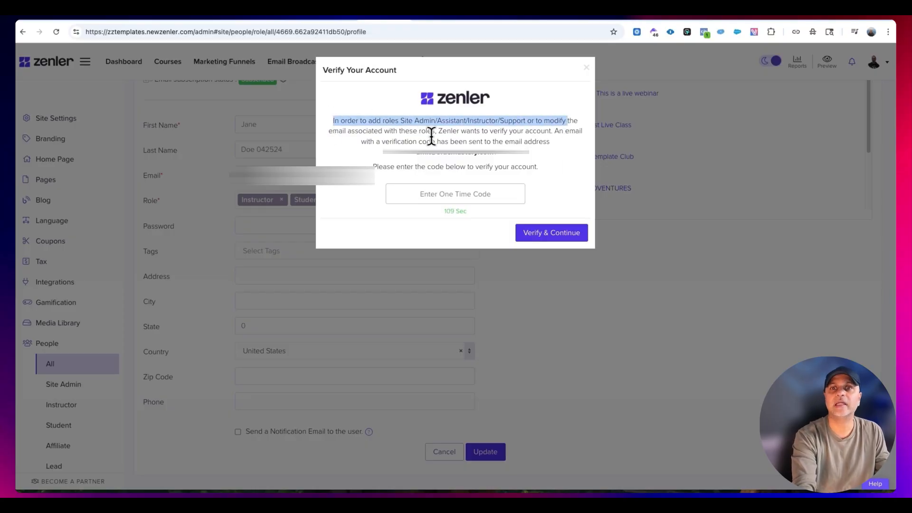
pyautogui.click(465, 188)
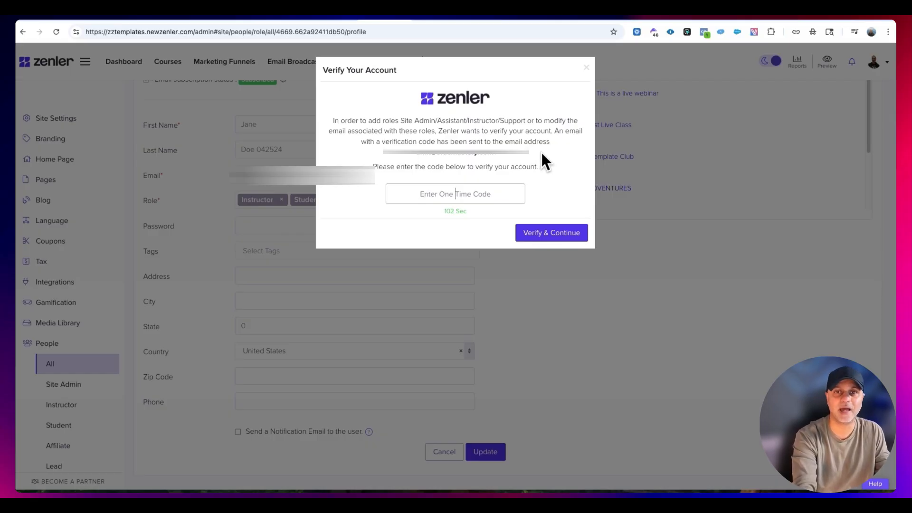
pyautogui.press('super+v')
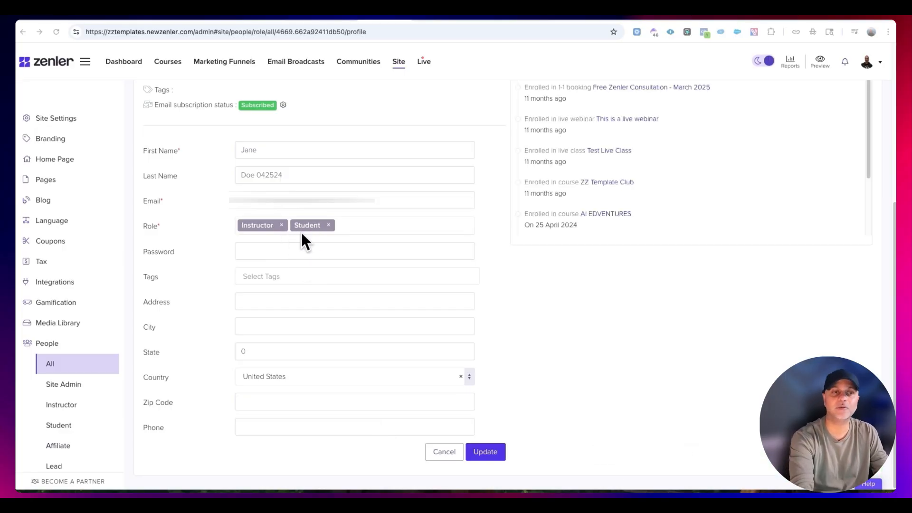
# - Examine the other roles available for this user and leave the profile without changing anything more
pyautogui.click(361, 226)
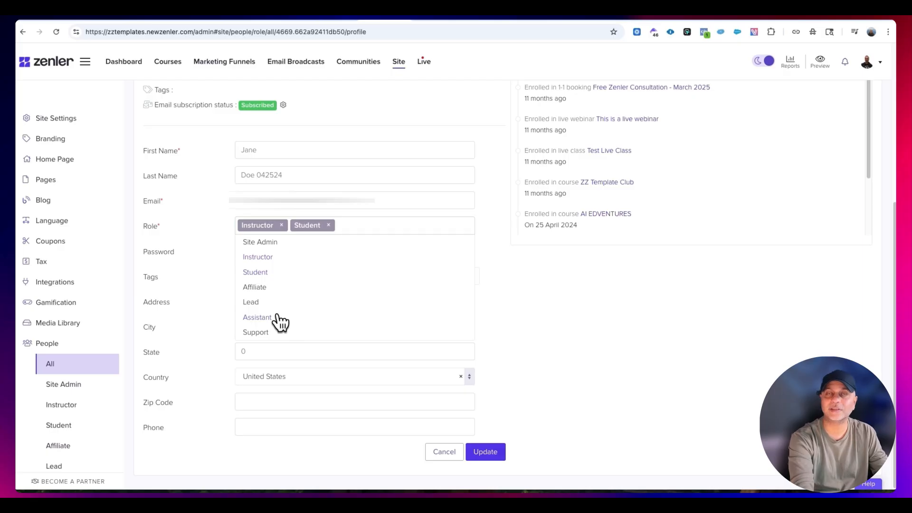
pyautogui.click(430, 454)
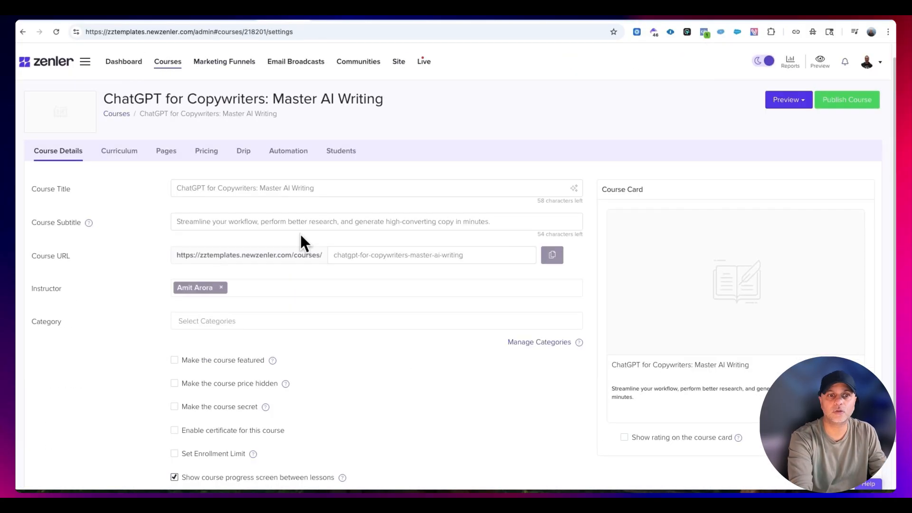
# - Return to the ChatGPT for Copywriters course, reload its details, and open the list of assignable instructors
pyautogui.click(109, 153)
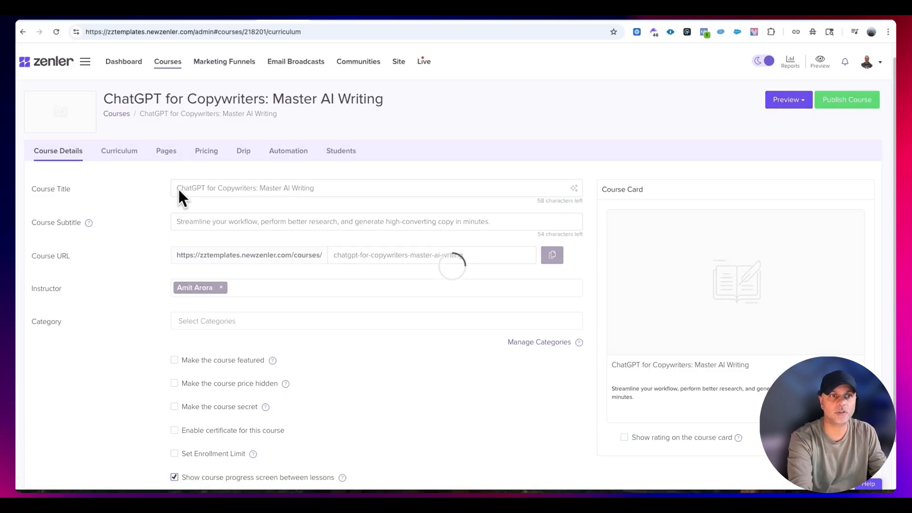
pyautogui.click(61, 164)
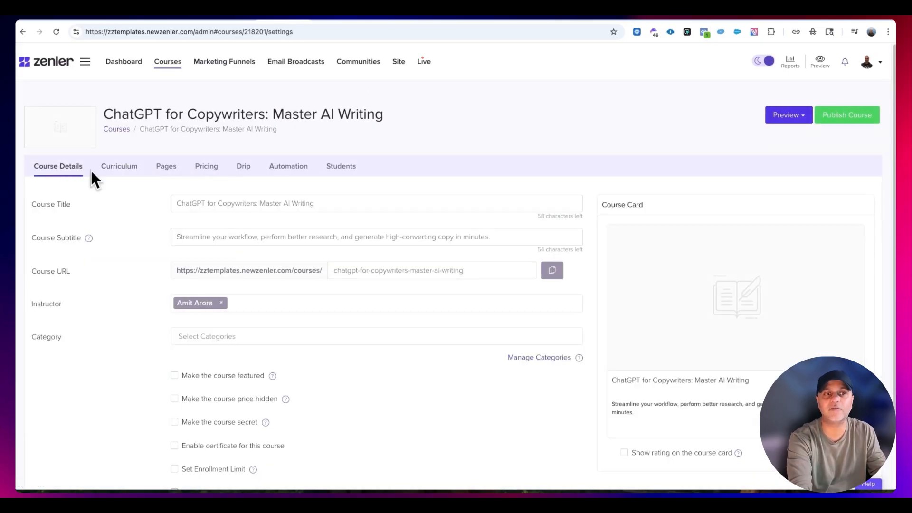
pyautogui.click(284, 297)
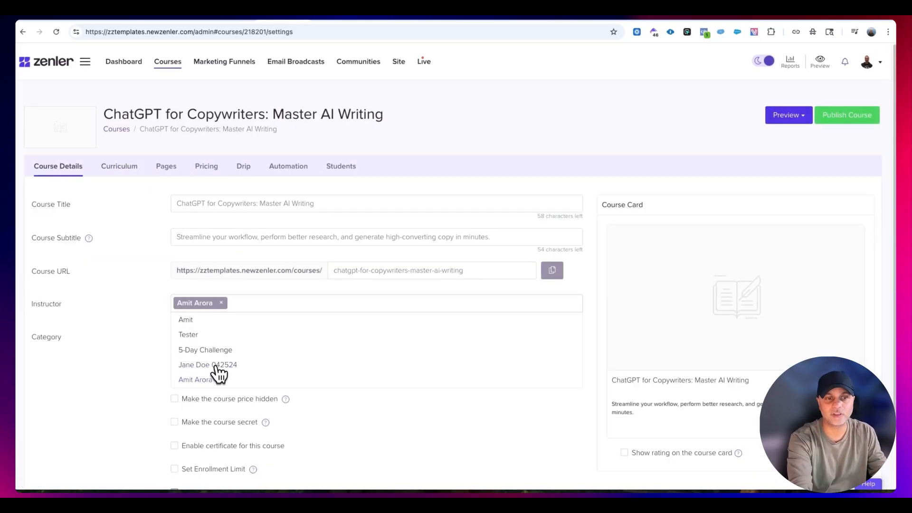
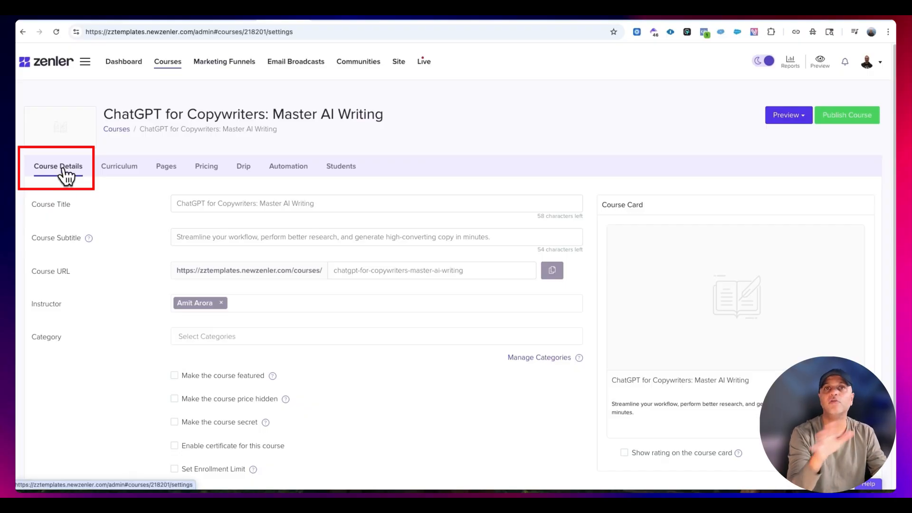
# - Assign the ChatGPT for Copywriters course to the Artificial Intelligence category
pyautogui.click(238, 338)
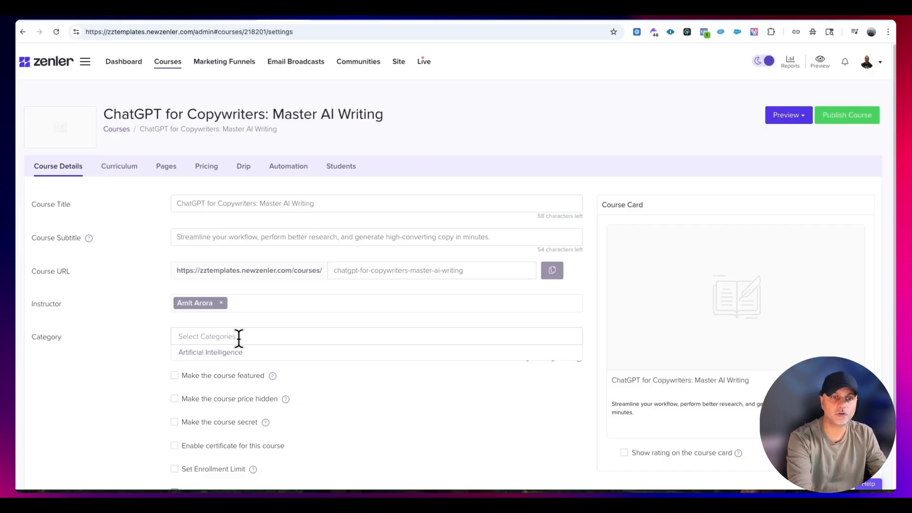
pyautogui.click(240, 350)
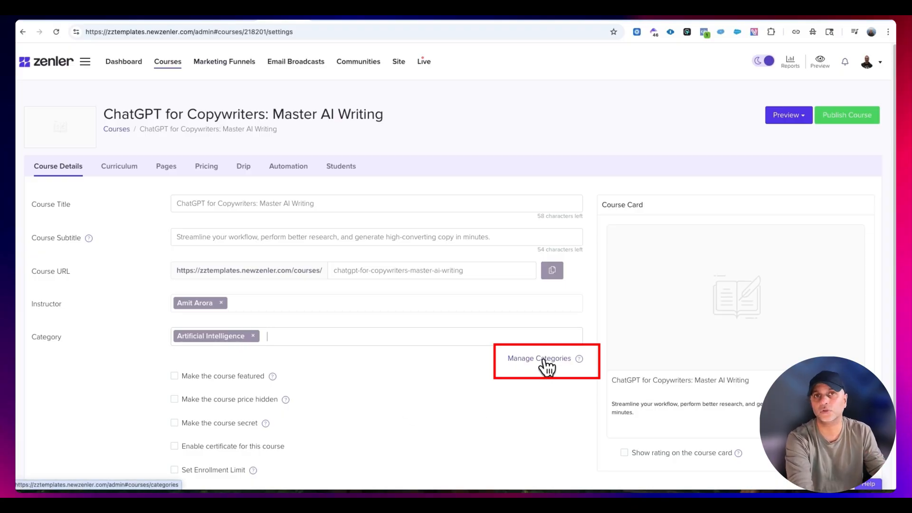
# - Enable the course certificate, browse the available certificate designs, and turn the certificate off again
pyautogui.scroll(-2, 333, 356)
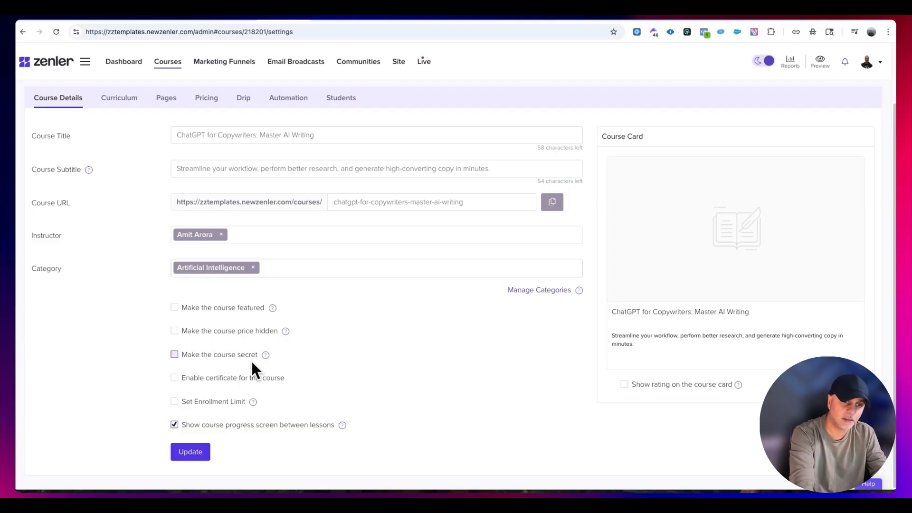
pyautogui.click(267, 380)
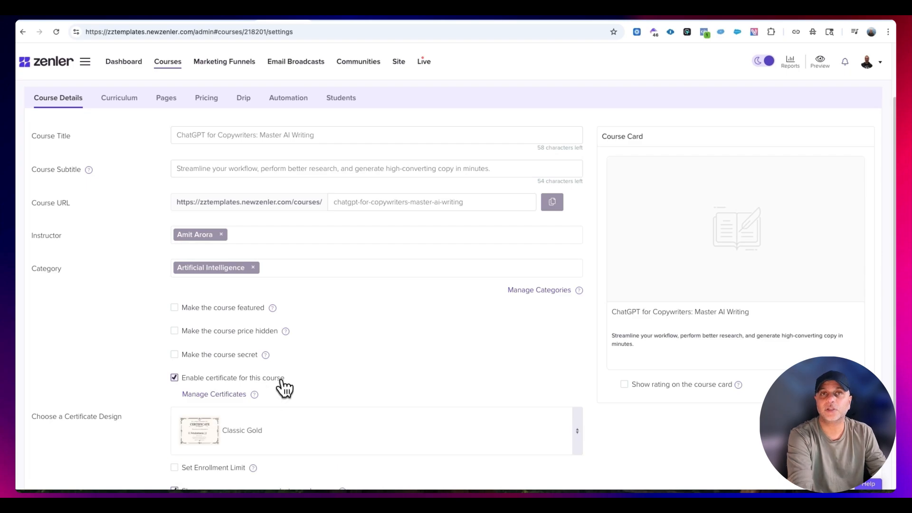
pyautogui.scroll(-2, 384, 325)
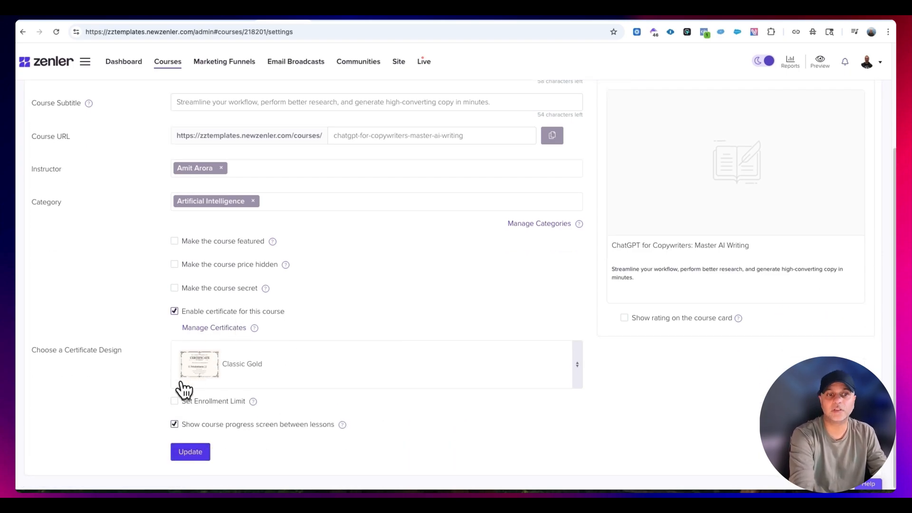
pyautogui.click(577, 371)
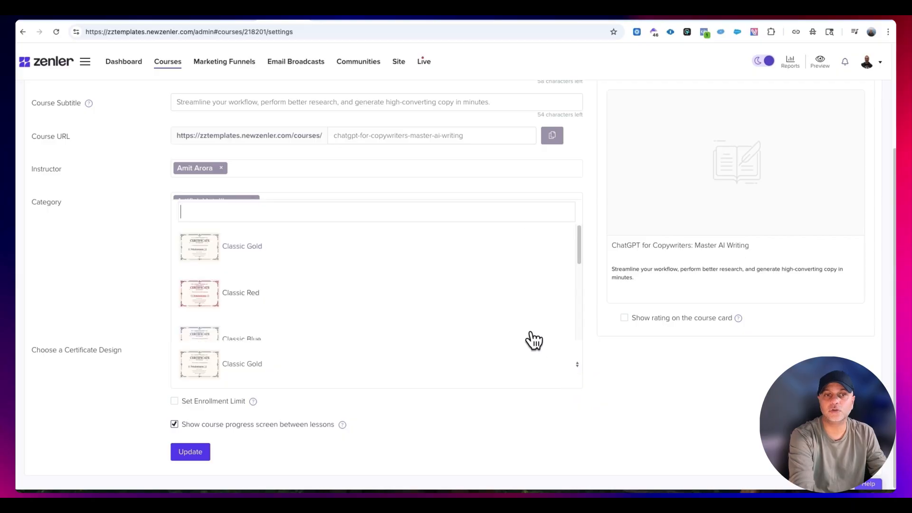
pyautogui.scroll(-5, 309, 301)
pyautogui.scroll(5, 310, 315)
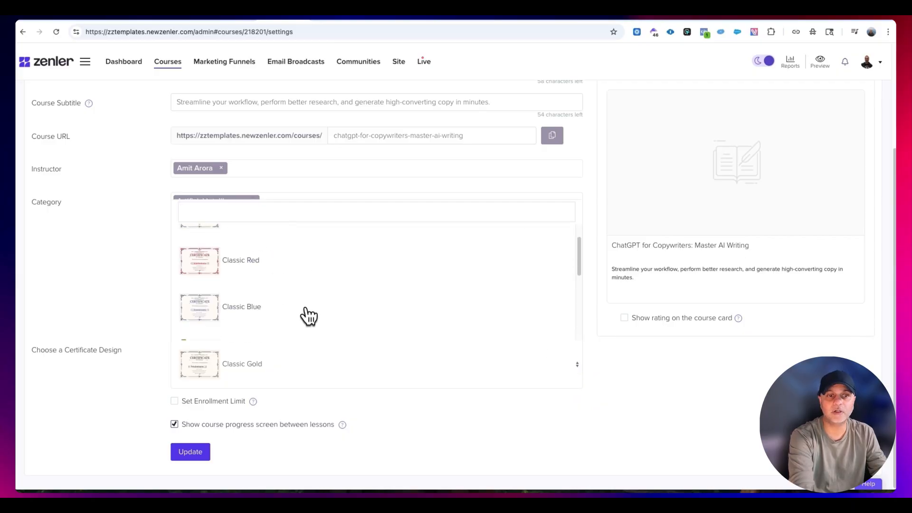
pyautogui.click(577, 365)
pyautogui.click(173, 312)
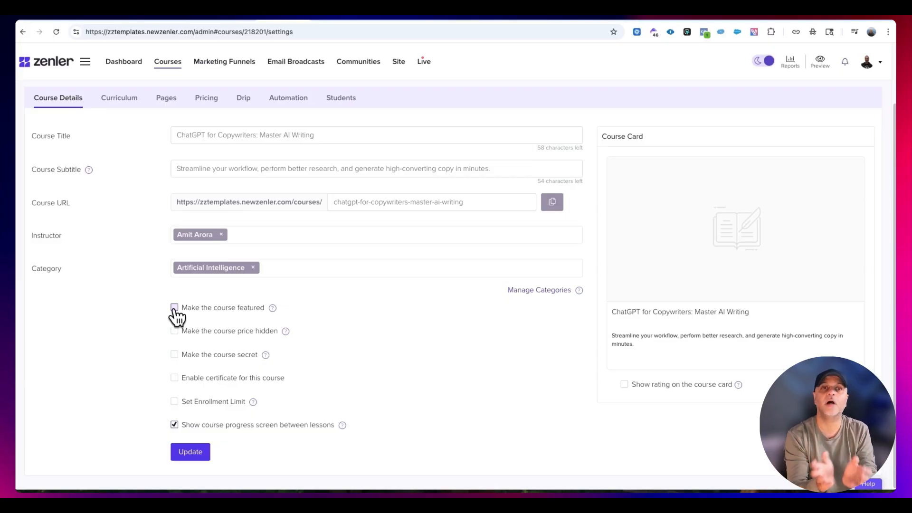
# - Try the certificate option once more and the enrollment limit option, switching each back off
pyautogui.click(234, 380)
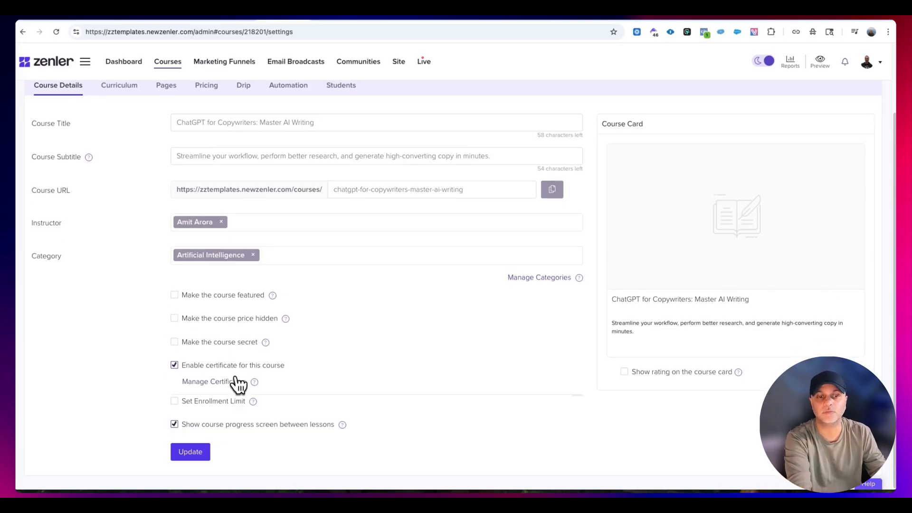
pyautogui.click(238, 314)
pyautogui.click(208, 402)
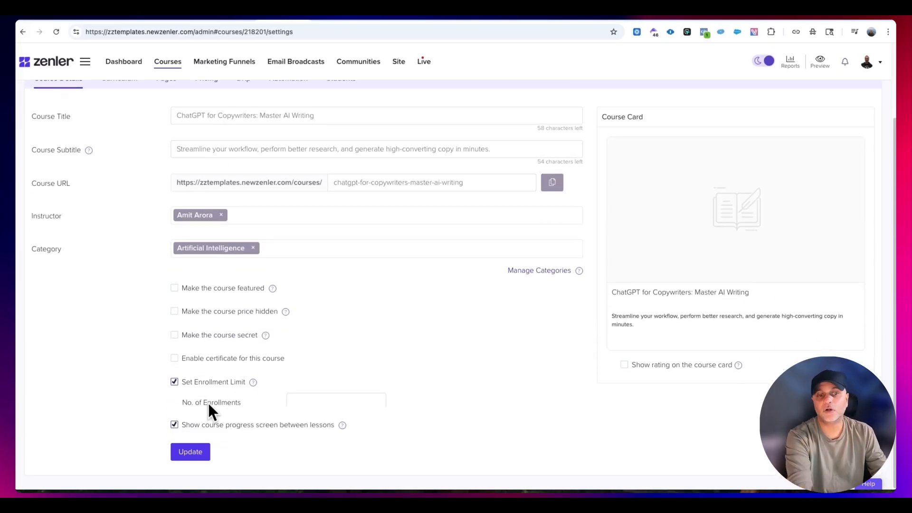
pyautogui.click(216, 379)
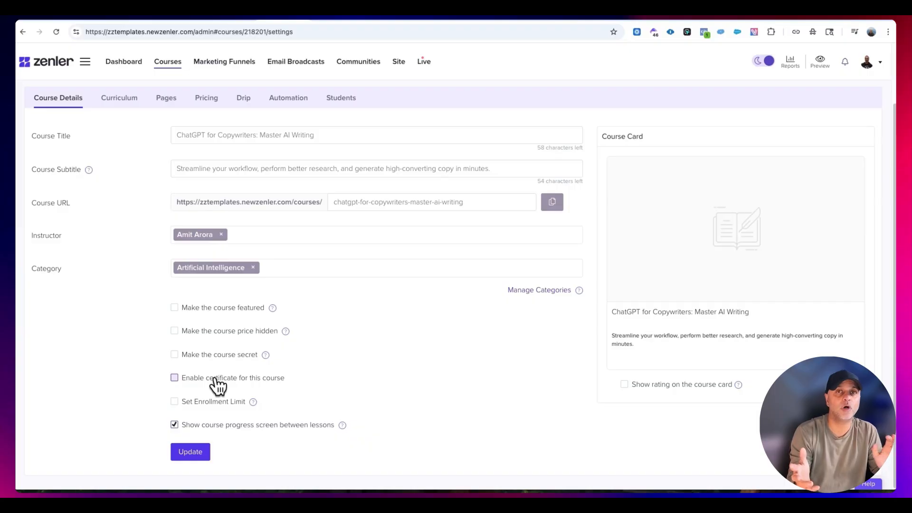
# - Turn off the course progress screen between lessons and save the updated course details
pyautogui.click(174, 428)
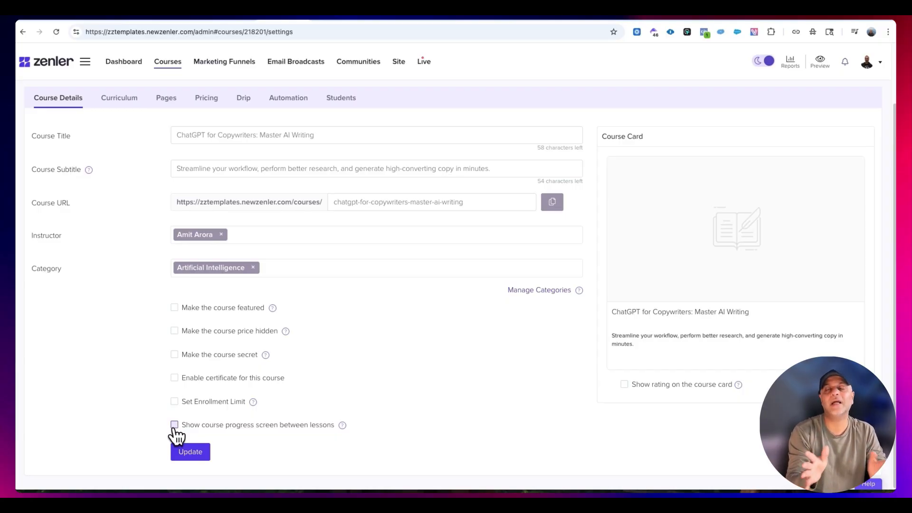
pyautogui.click(185, 451)
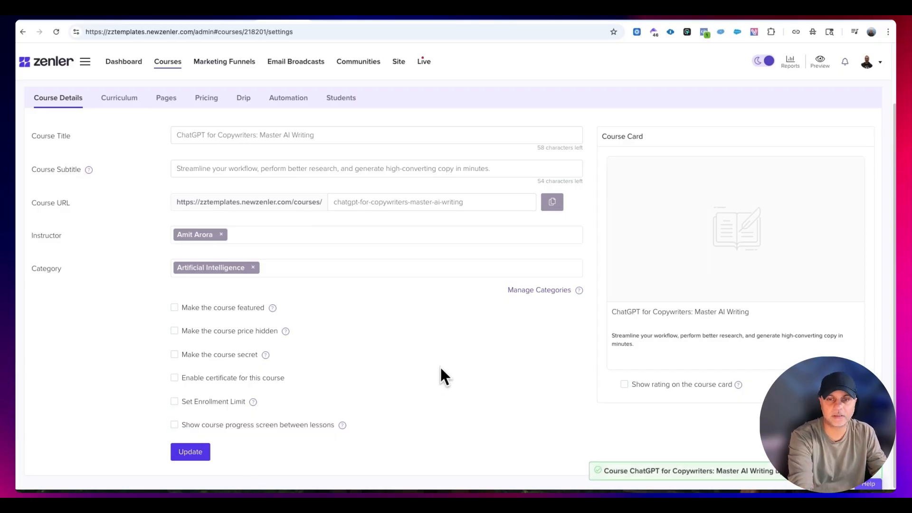
pyautogui.scroll(2, 439, 365)
pyautogui.scroll(-1, 713, 297)
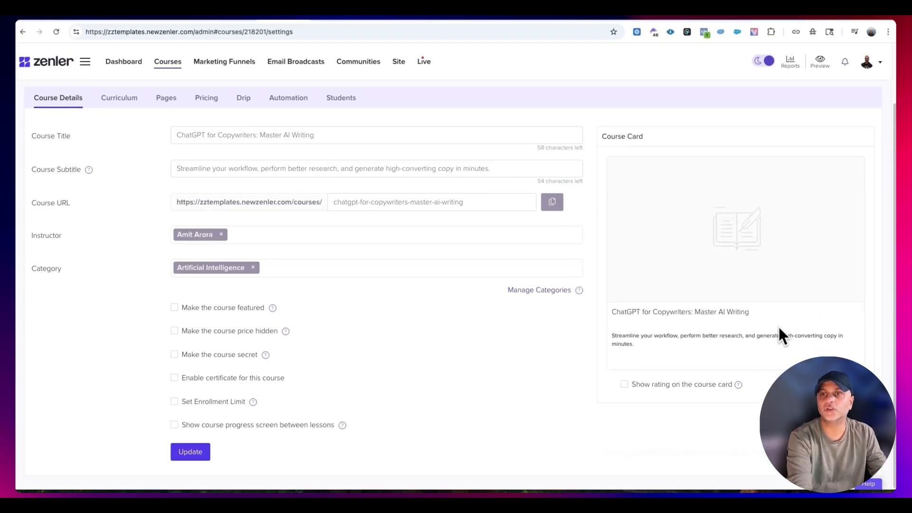
# - Design the course card image on Canva using the Creative Brief cover page template, and publish it to the course
pyautogui.moveTo(743, 265)
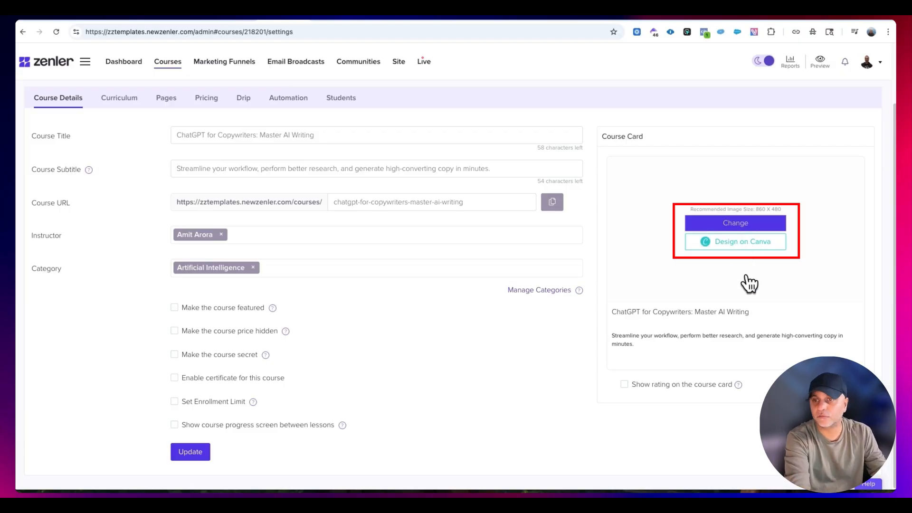
pyautogui.click(755, 241)
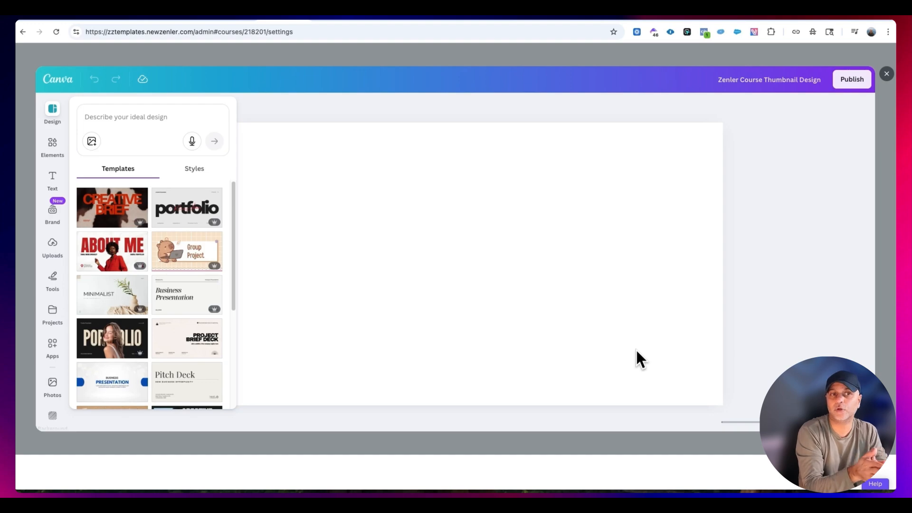
pyautogui.click(102, 213)
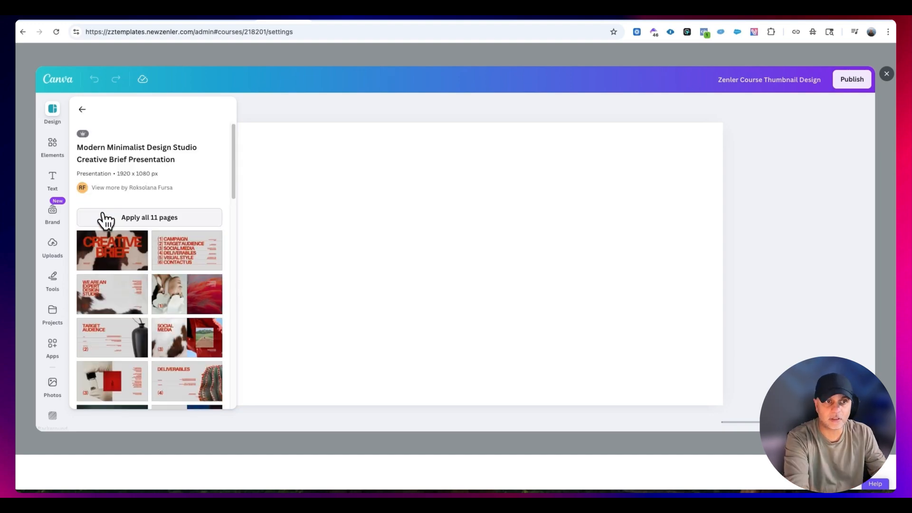
pyautogui.click(131, 245)
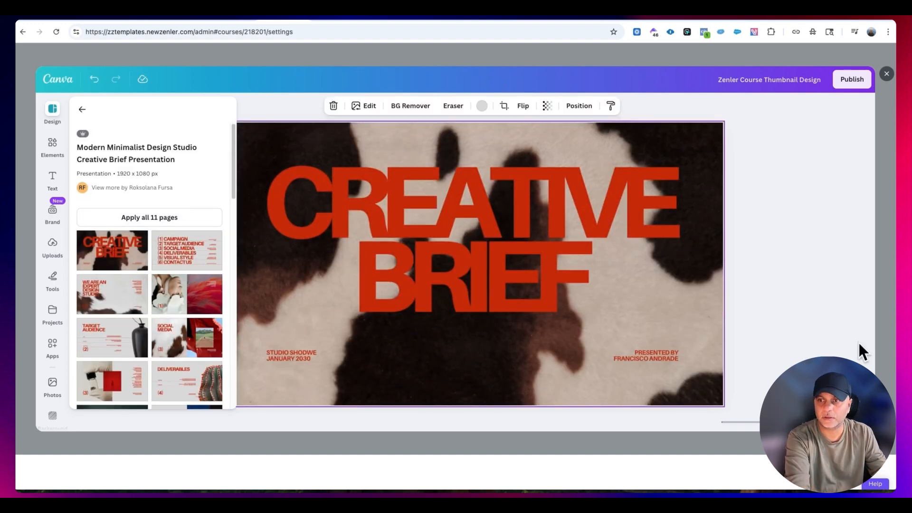
pyautogui.click(849, 80)
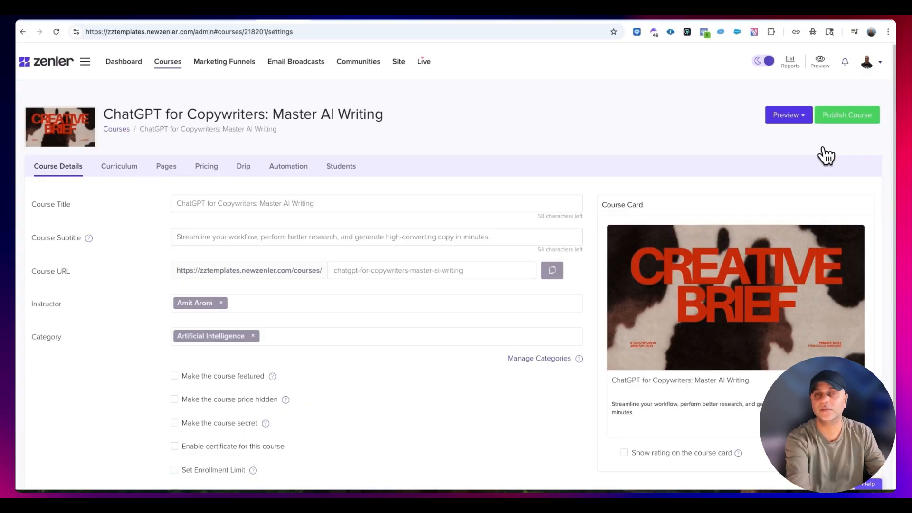
# - Try showing the rating on the course card and switch it off again
pyautogui.moveTo(774, 336)
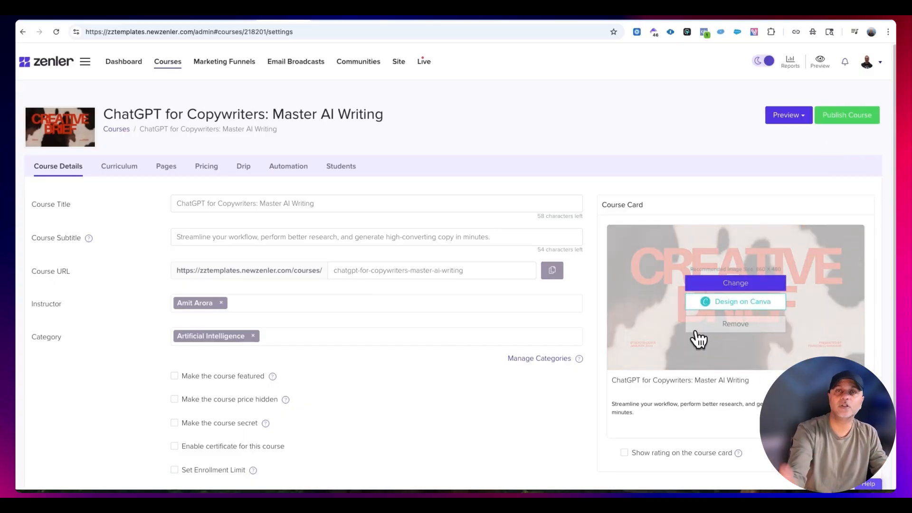
pyautogui.scroll(-2, 698, 339)
pyautogui.click(624, 385)
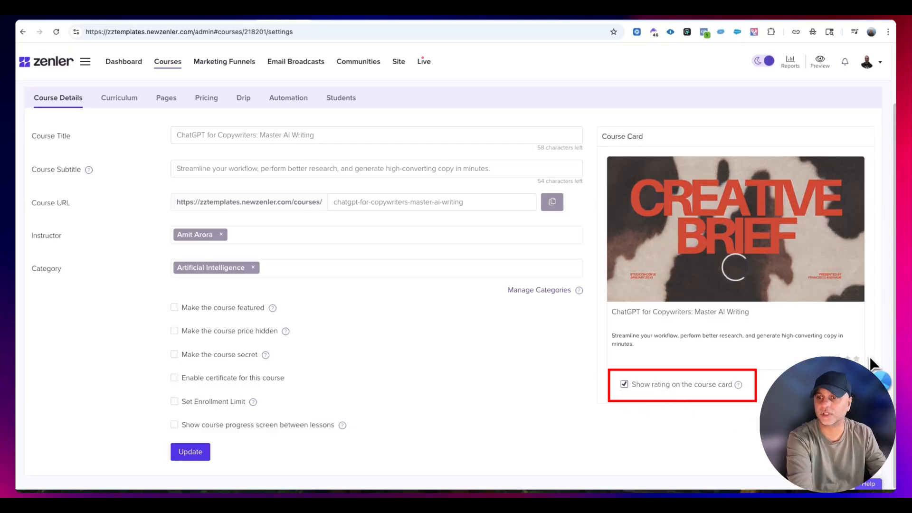
pyautogui.click(624, 385)
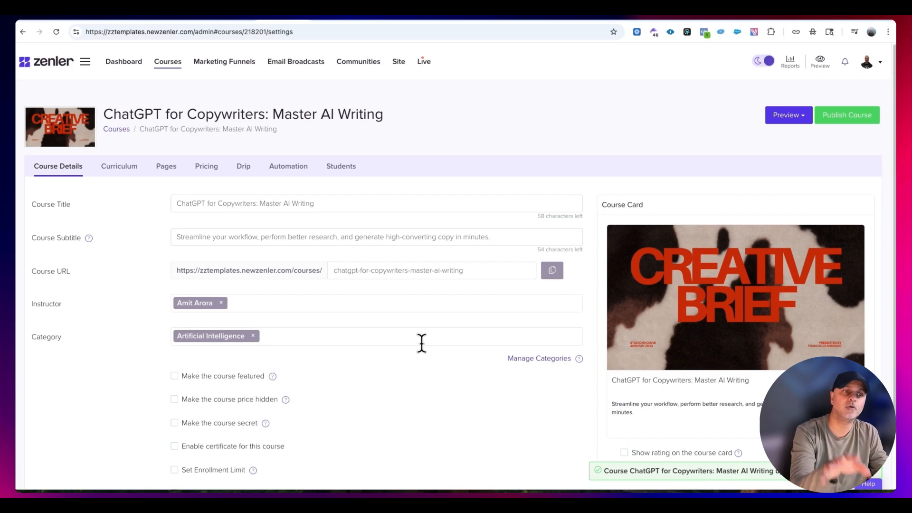
# - Open the course's curriculum and highlight the assistant prompt "Now give me a course curriculum for this course."
pyautogui.click(135, 173)
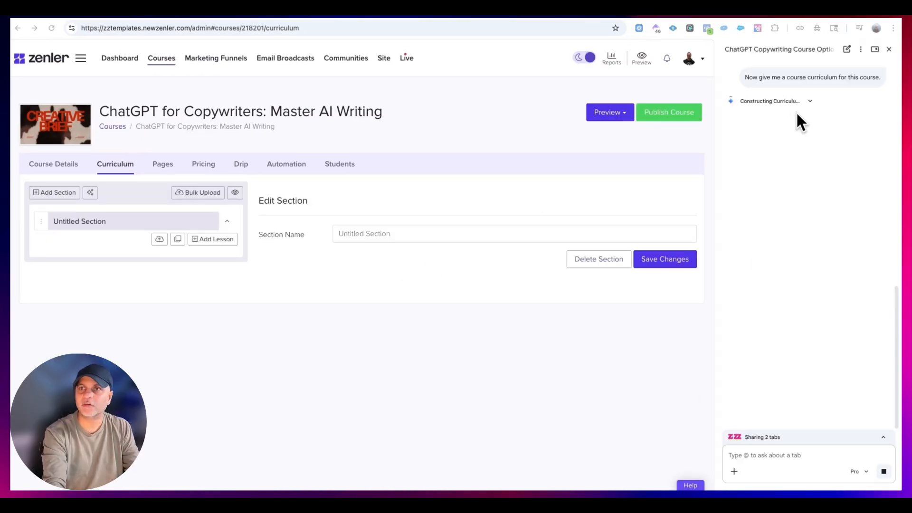
pyautogui.scroll(2, 796, 112)
pyautogui.moveTo(745, 153); pyautogui.dragTo(875, 153)
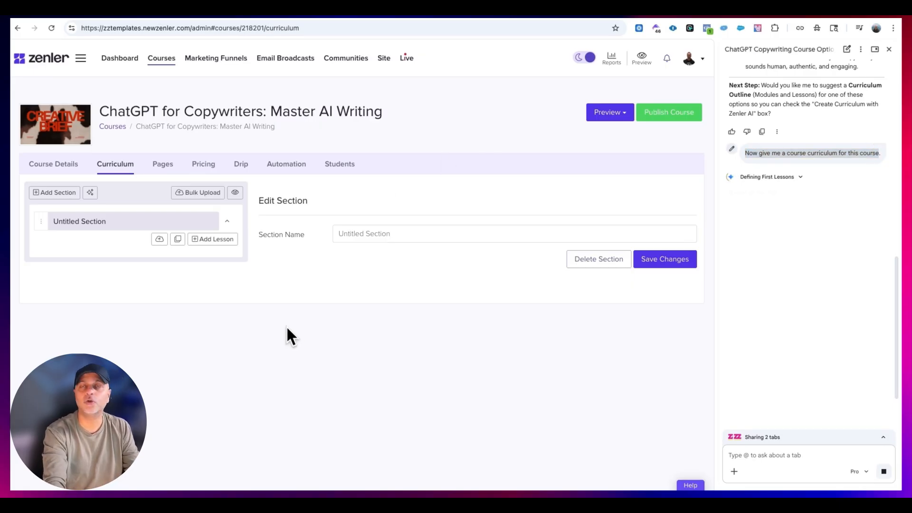
# - Generate a course curriculum with Zenler AI, review the suggested sections, and add all of them to the course
pyautogui.click(93, 193)
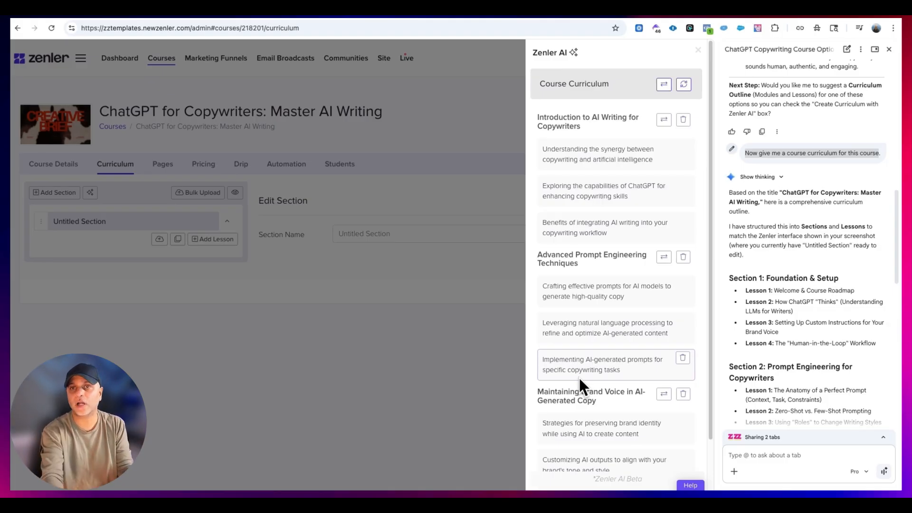
pyautogui.scroll(-2, 652, 354)
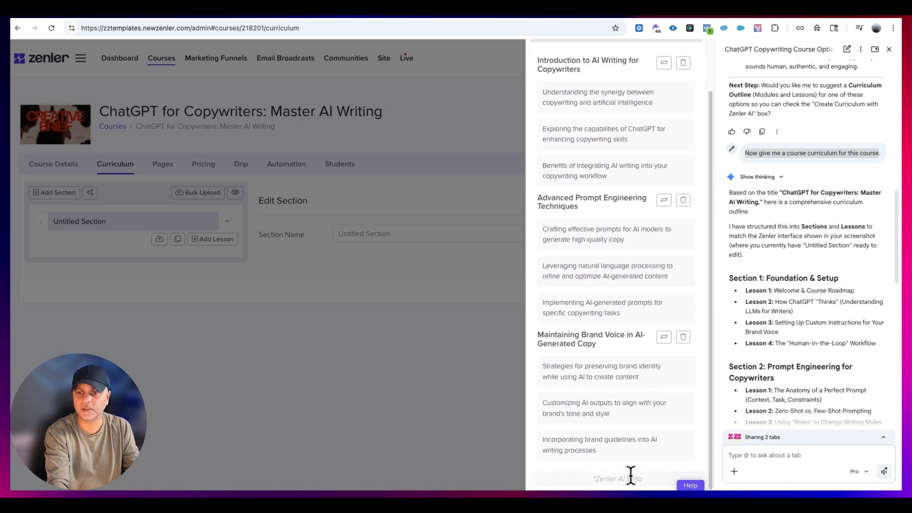
pyautogui.scroll(2, 627, 265)
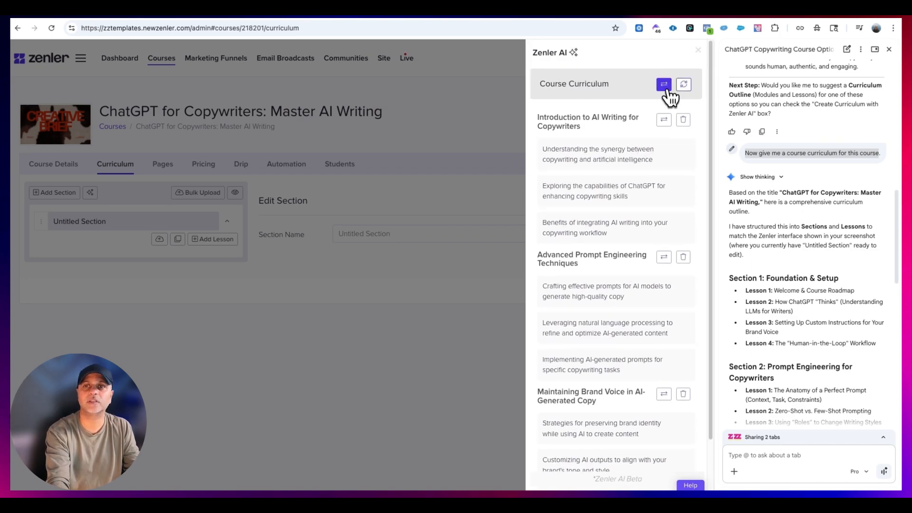
pyautogui.click(664, 86)
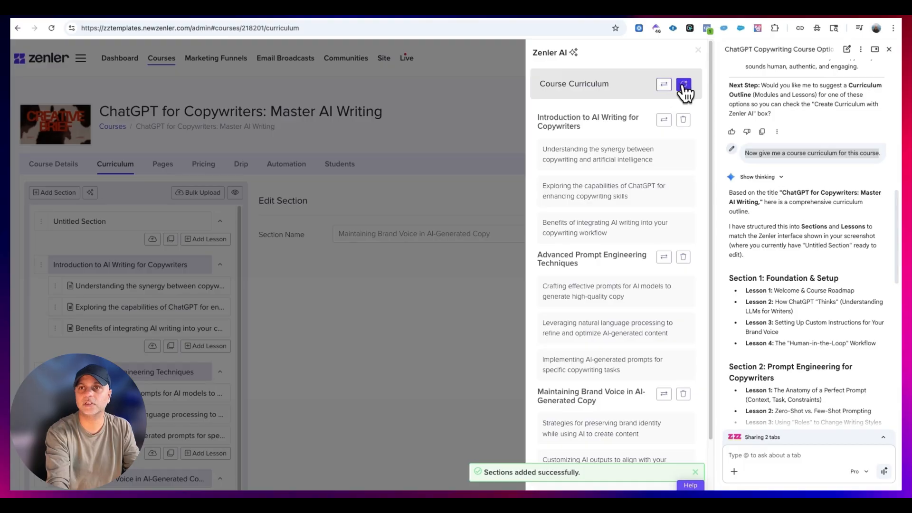
# - Regenerate the Zenler AI curriculum, add the whole new set of sections to the course, and close Zenler AI
pyautogui.click(684, 85)
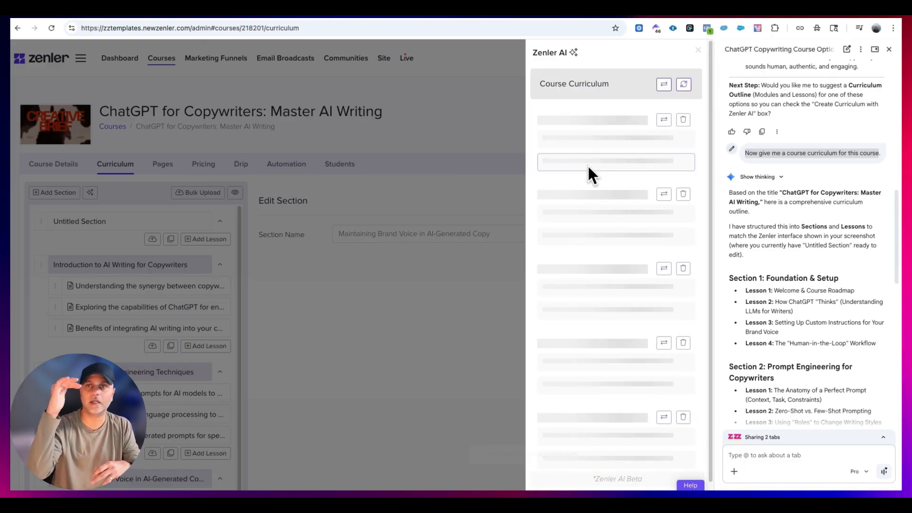
pyautogui.click(663, 85)
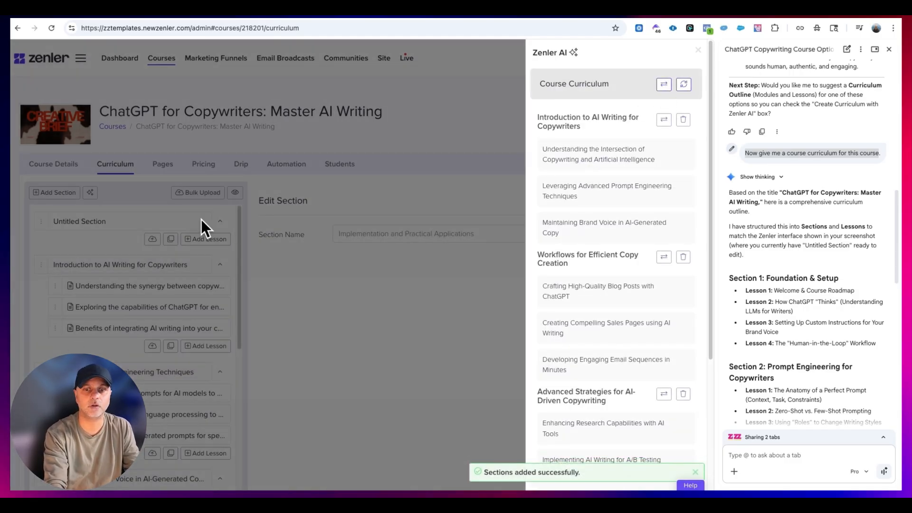
pyautogui.click(697, 50)
# - Read through the sections and lessons suggested by the browser's AI assistant, and close the assistant
pyautogui.scroll(-2, 819, 190)
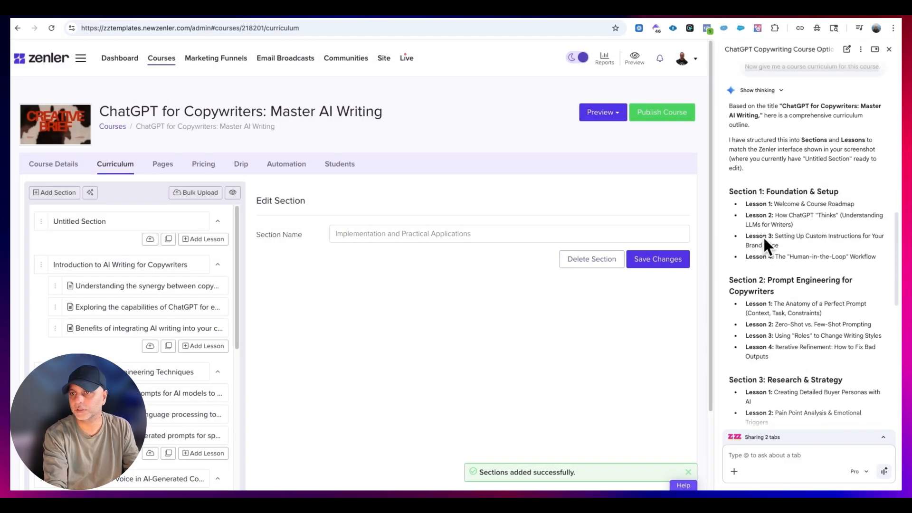
pyautogui.scroll(-2, 779, 164)
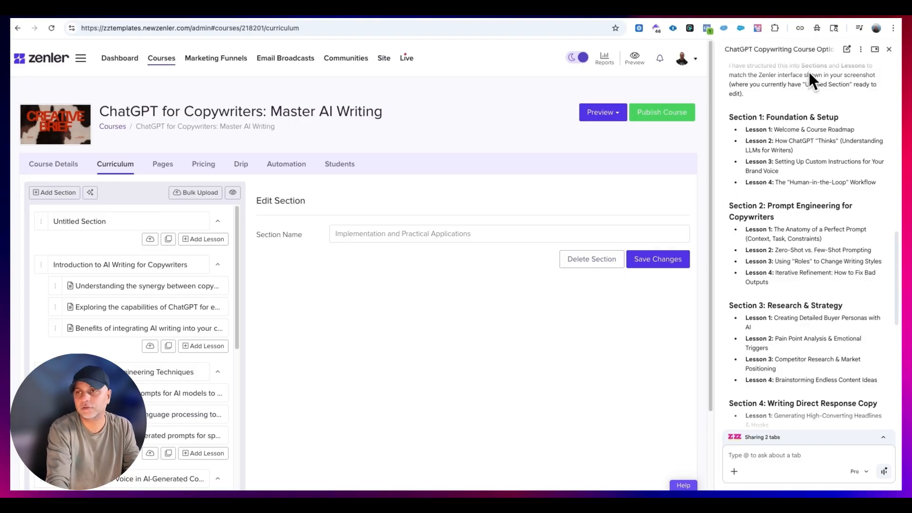
pyautogui.click(887, 50)
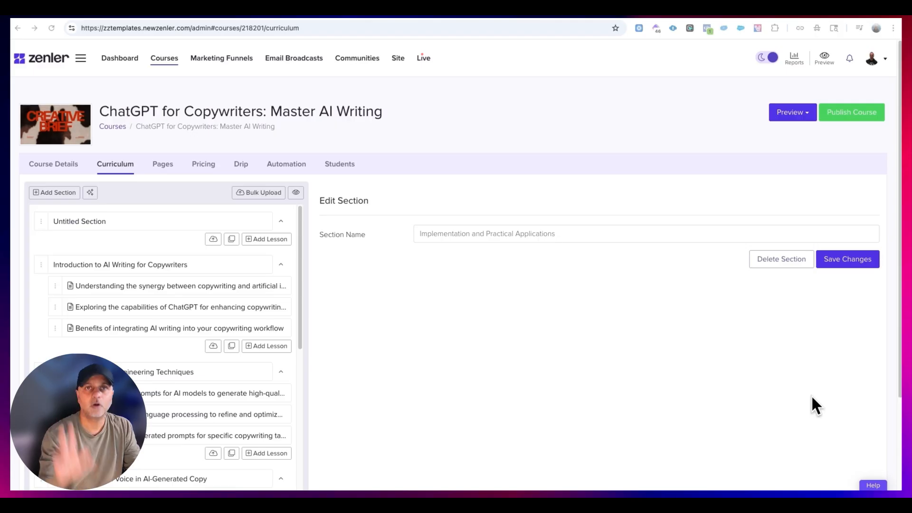
# - Look through all the sections and lessons in the course's curriculum down to the last section
pyautogui.scroll(-10, 132, 271)
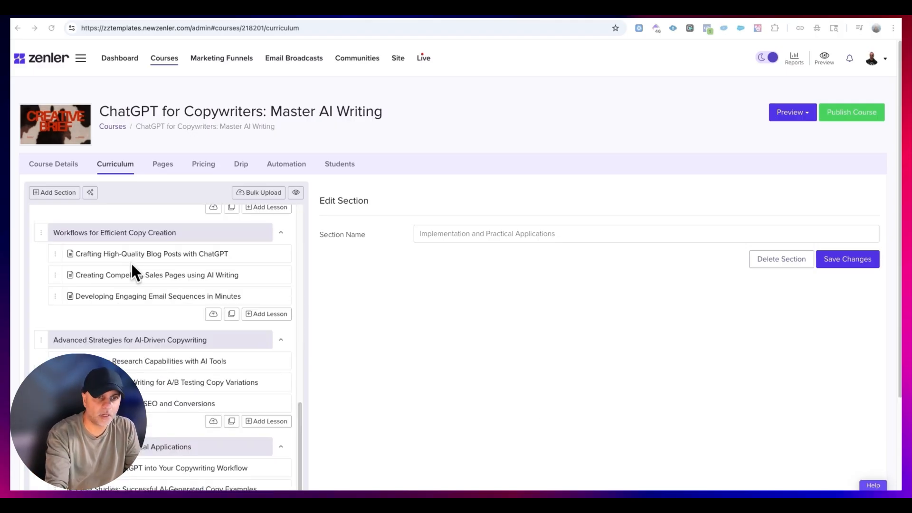
pyautogui.scroll(7, 185, 373)
pyautogui.scroll(-9, 261, 354)
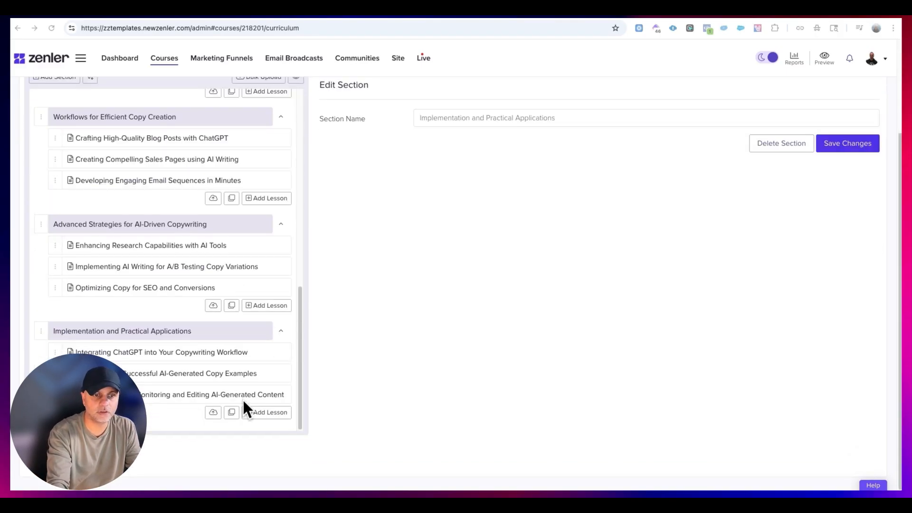
# - Review the curriculum again from the first section to the last, checking its sections and lessons against the course title
pyautogui.scroll(7, 236, 400)
pyautogui.scroll(10, 235, 399)
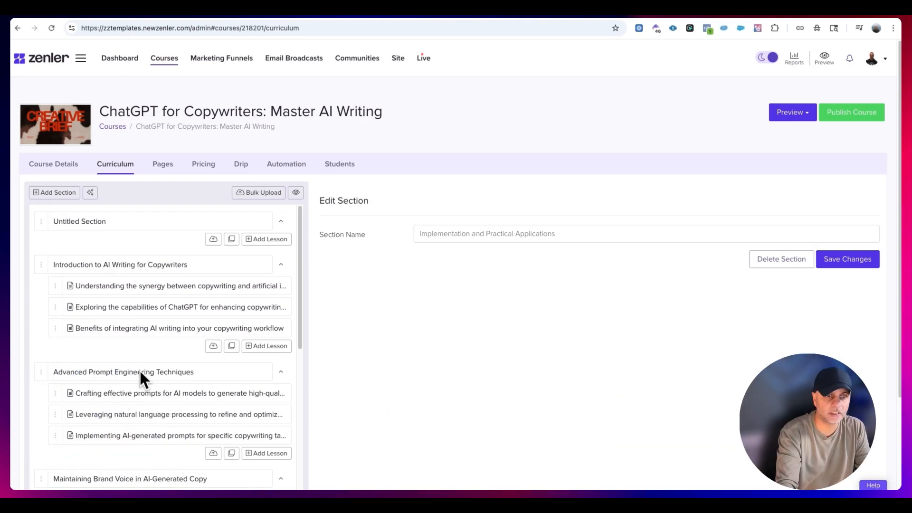
pyautogui.scroll(-3, 143, 366)
pyautogui.scroll(-1, 172, 352)
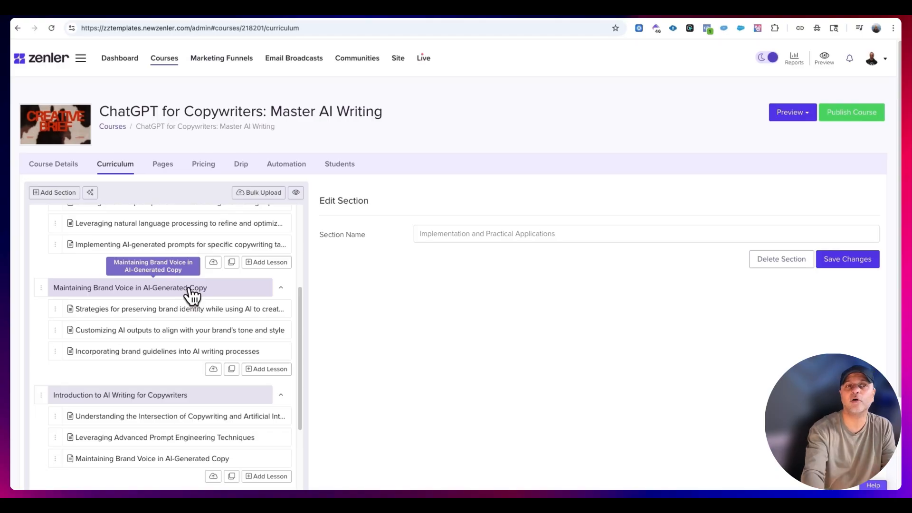
pyautogui.tripleClick(385, 108)
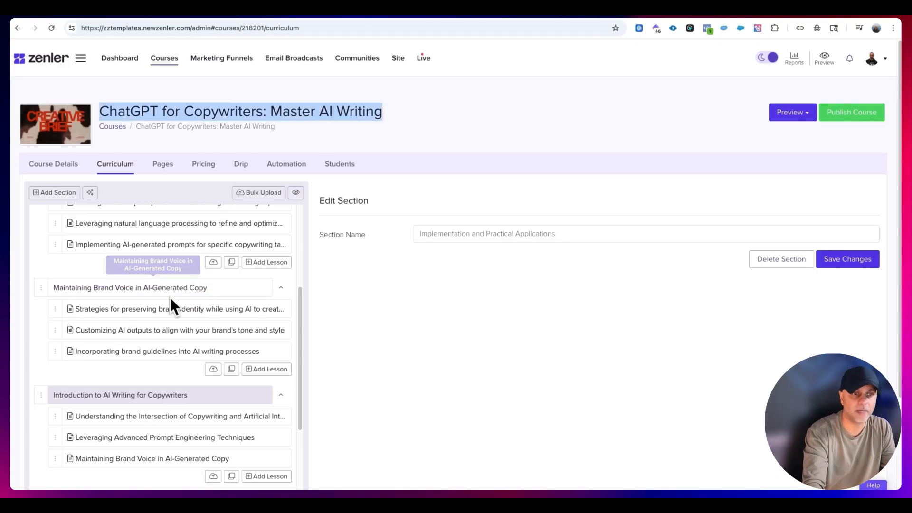
pyautogui.scroll(-6, 211, 292)
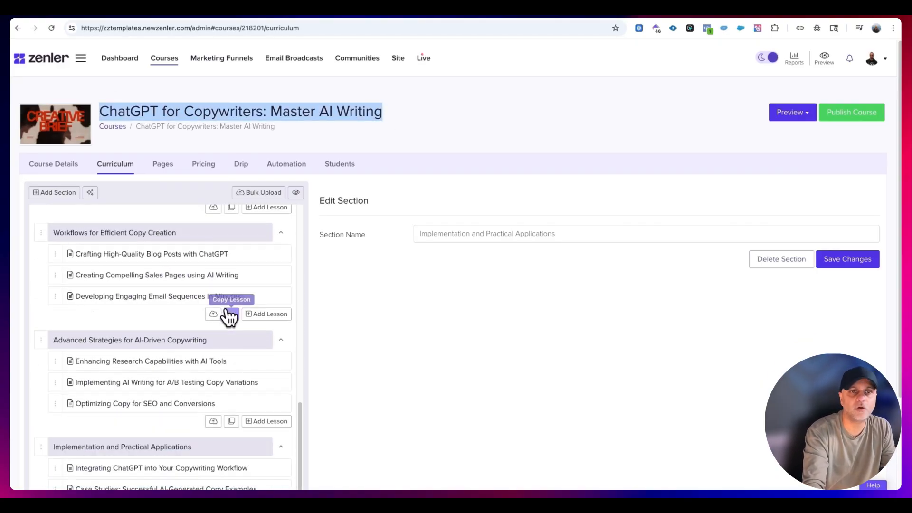
pyautogui.scroll(-3, 232, 338)
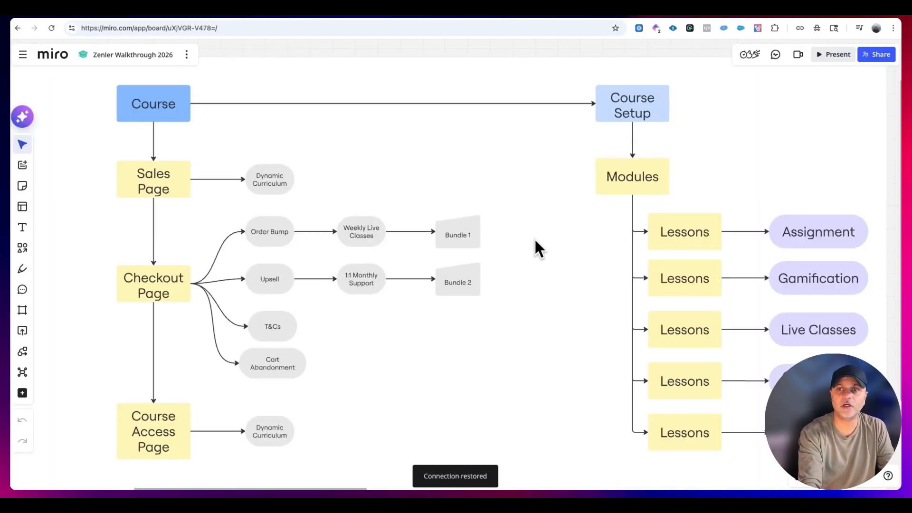
# - In the Zenler Walkthrough 2026 board in Miro, examine the Course Setup branch and its lesson features from Assignment to Quiz
pyautogui.moveTo(551, 247); pyautogui.dragTo(342, 245)
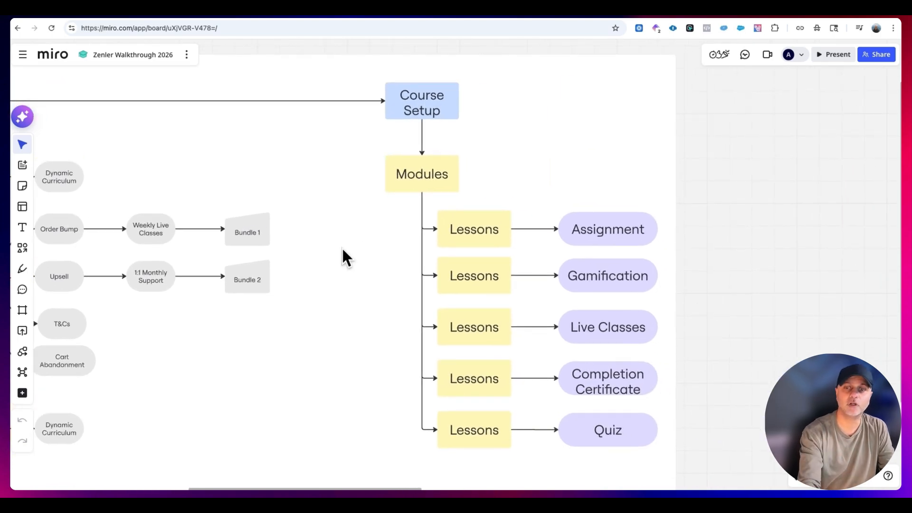
pyautogui.moveTo(574, 195); pyautogui.dragTo(638, 408)
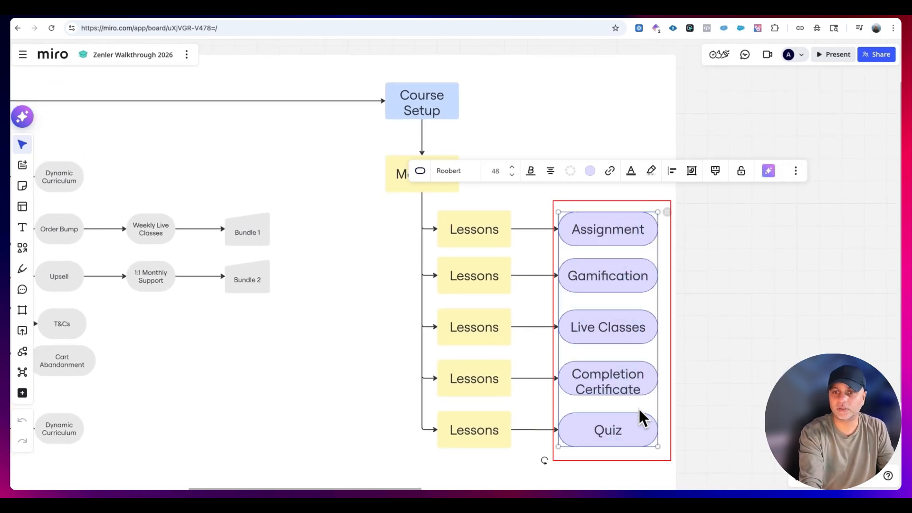
pyautogui.click(674, 384)
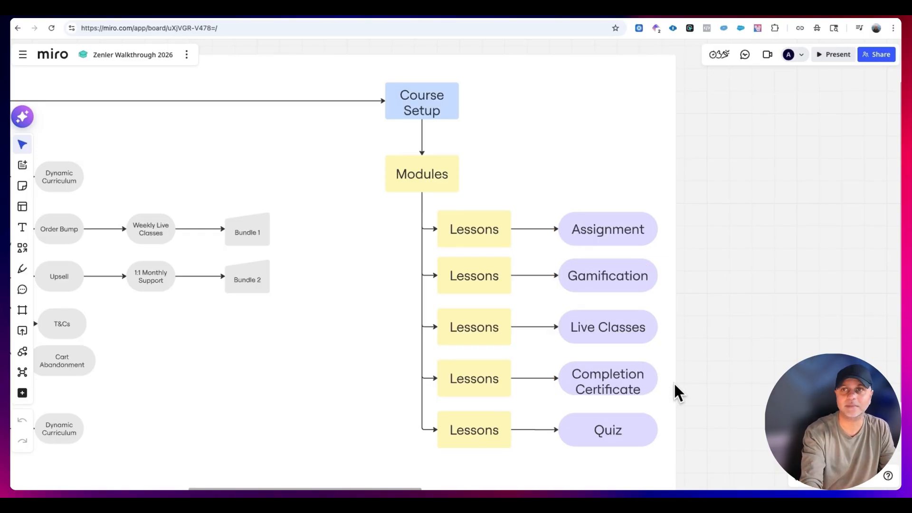
# - Switch to Zenler and add scene141760965459.mp4 from the video library to the lesson "Understanding the synergy between copywriting and artificial intelligence"
pyautogui.click(276, 16)
pyautogui.scroll(8, 256, 309)
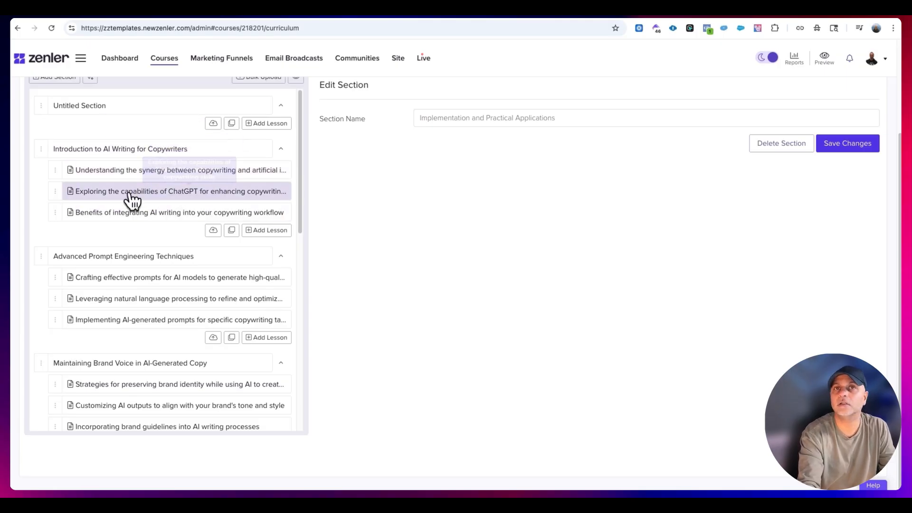
pyautogui.click(124, 172)
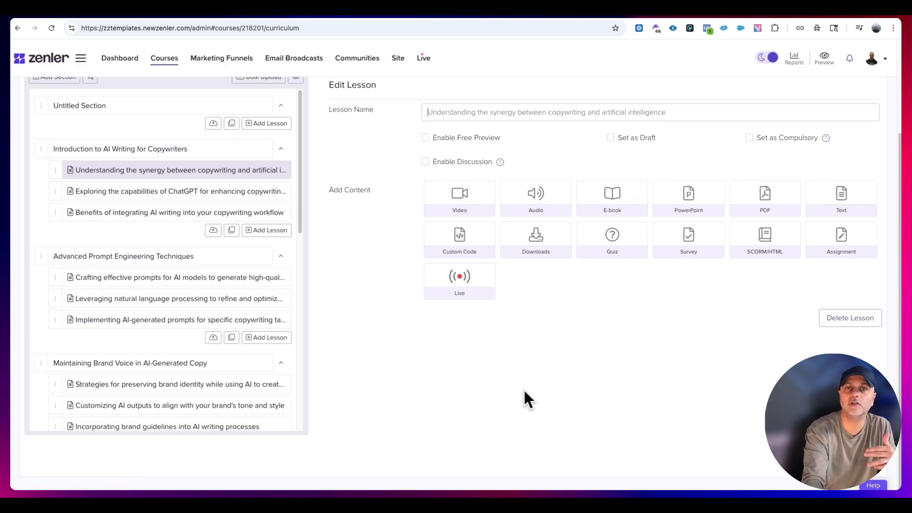
pyautogui.click(459, 203)
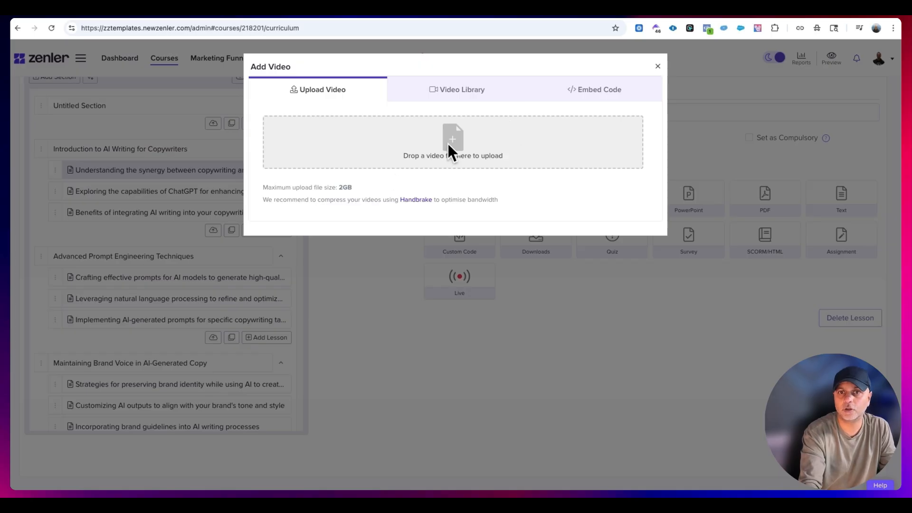
pyautogui.click(620, 102)
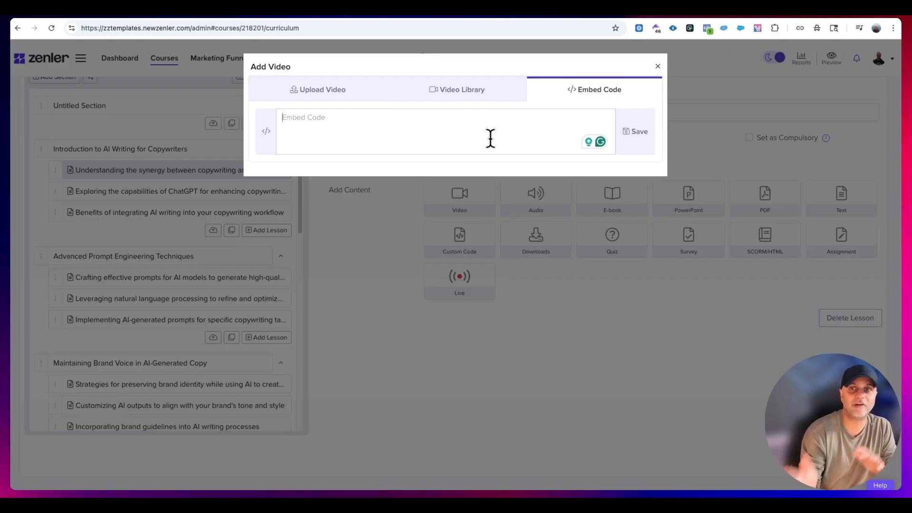
pyautogui.click(468, 91)
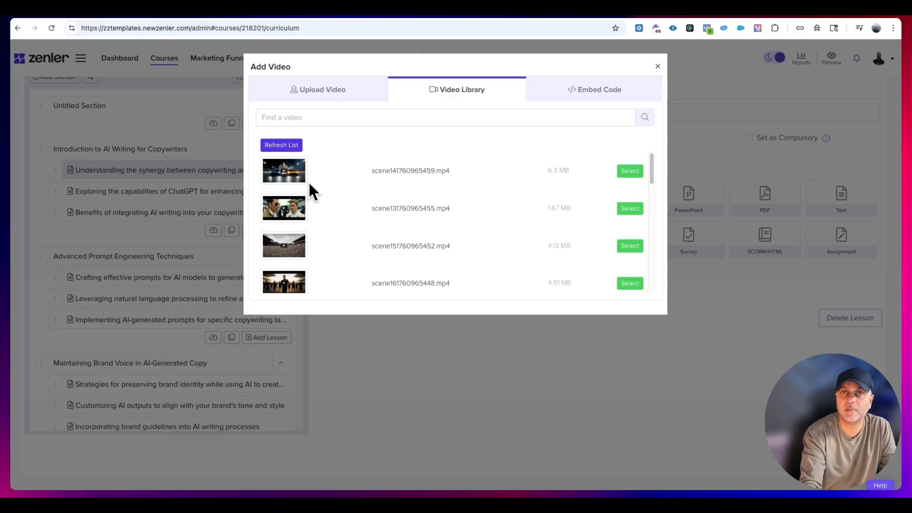
pyautogui.click(639, 171)
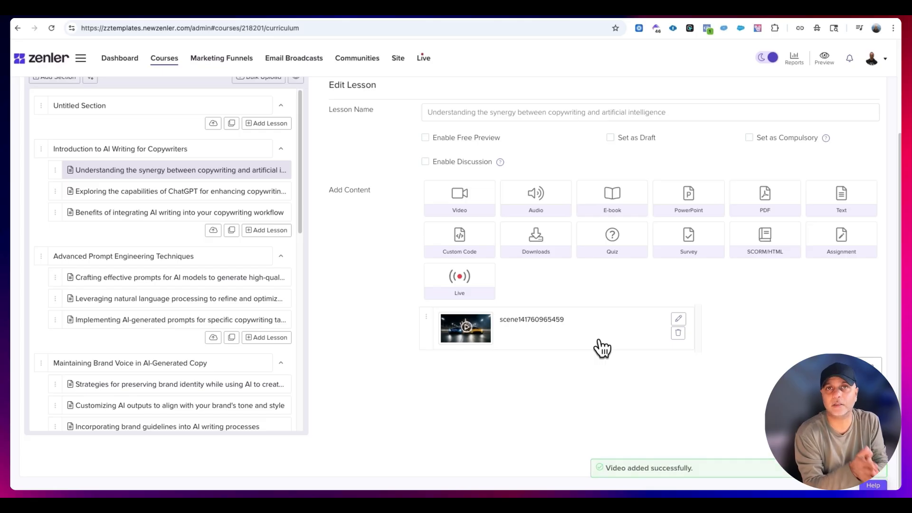
# - Add CameraConfidenceCoachingAudio-4_22_244.37PM.mp3 from the audio library to the lesson "Exploring the capabilities of ChatGPT for enhancing copywriting skills"
pyautogui.click(248, 192)
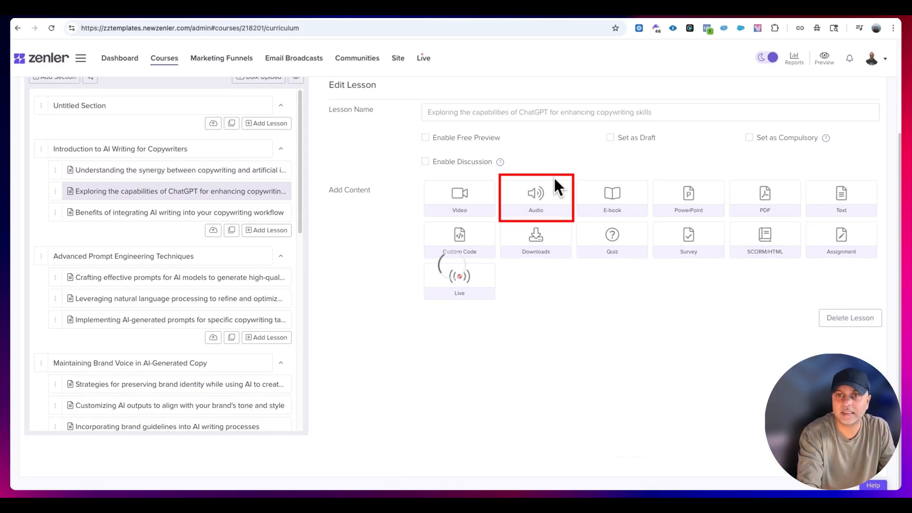
pyautogui.click(558, 208)
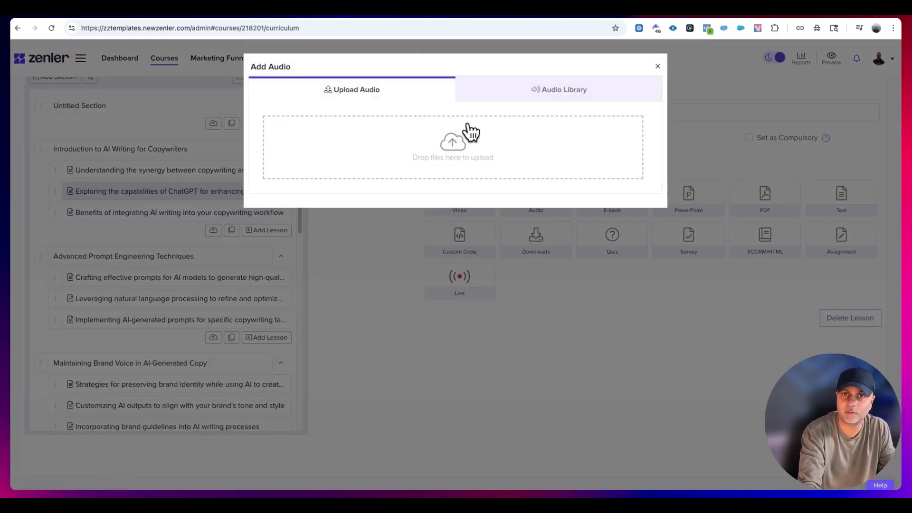
pyautogui.click(541, 87)
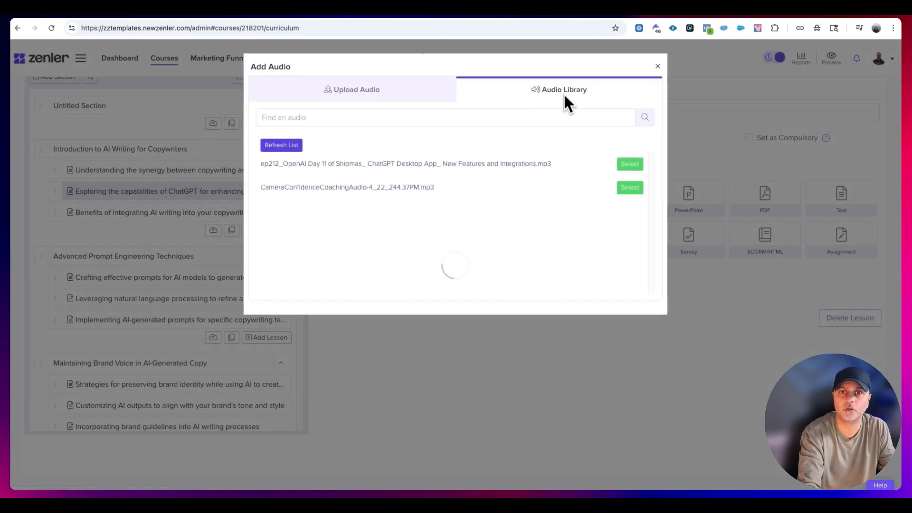
pyautogui.click(630, 188)
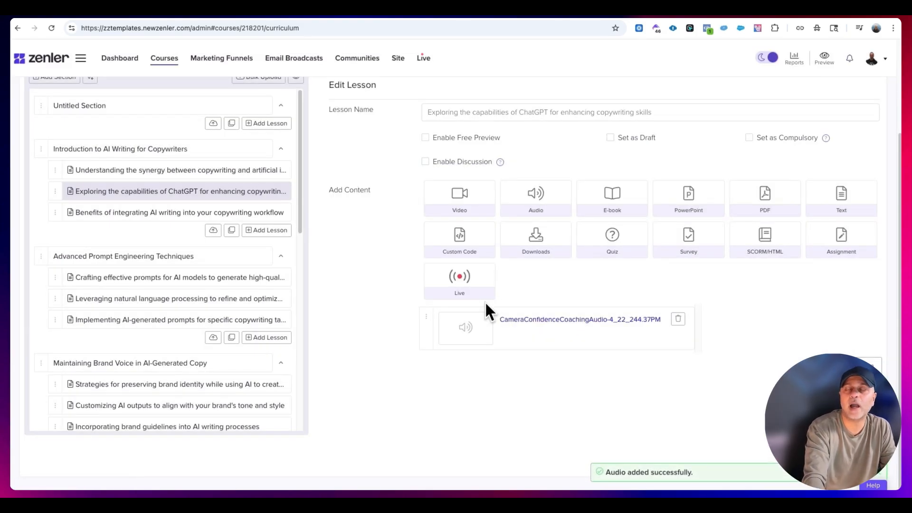
# - Add the academy PDF from the PDF library to the first lesson of the Introduction to AI Writing for Copywriters section
pyautogui.click(228, 168)
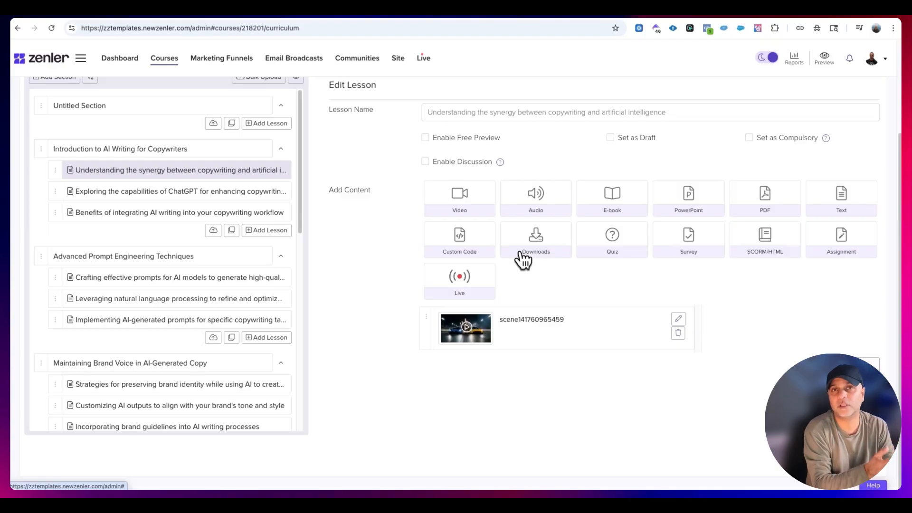
pyautogui.click(781, 196)
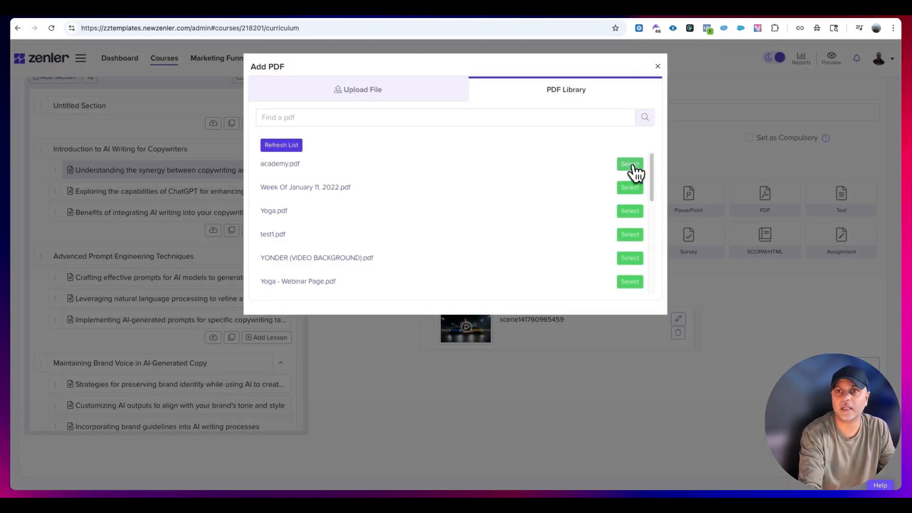
pyautogui.click(632, 164)
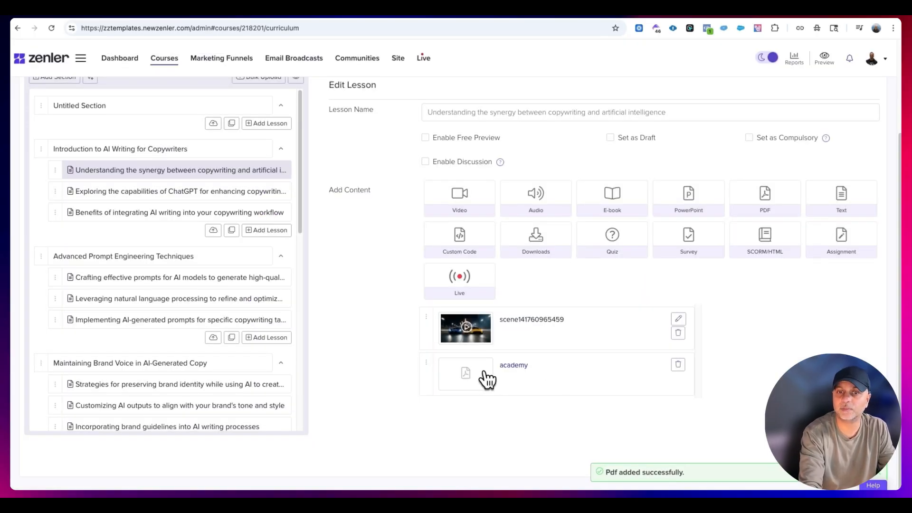
# - Search the downloads library for "Academy" and attach the academy file to the same lesson as a download
pyautogui.click(562, 247)
pyautogui.click(592, 90)
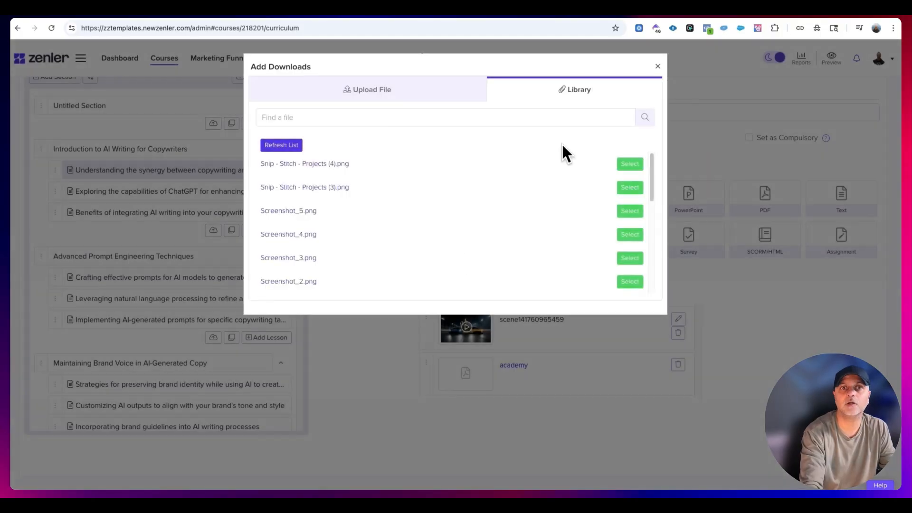
pyautogui.write('Academy')
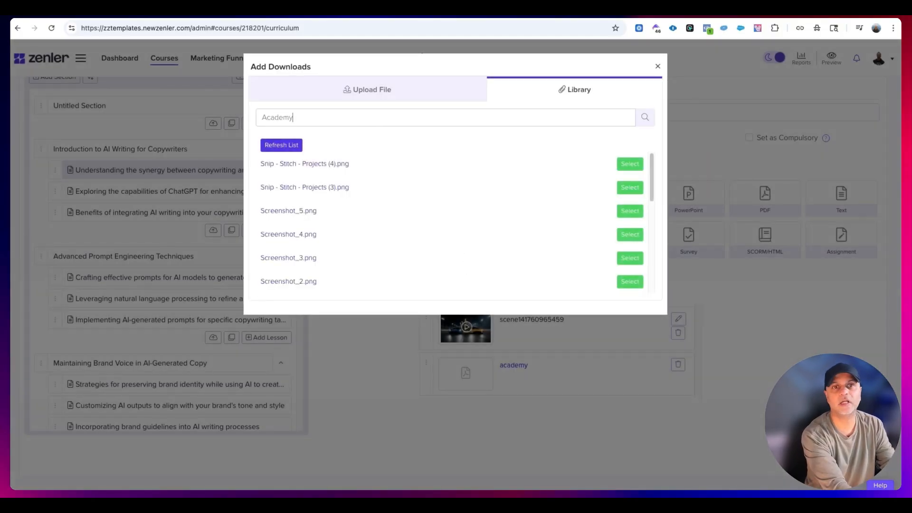
pyautogui.press('Return')
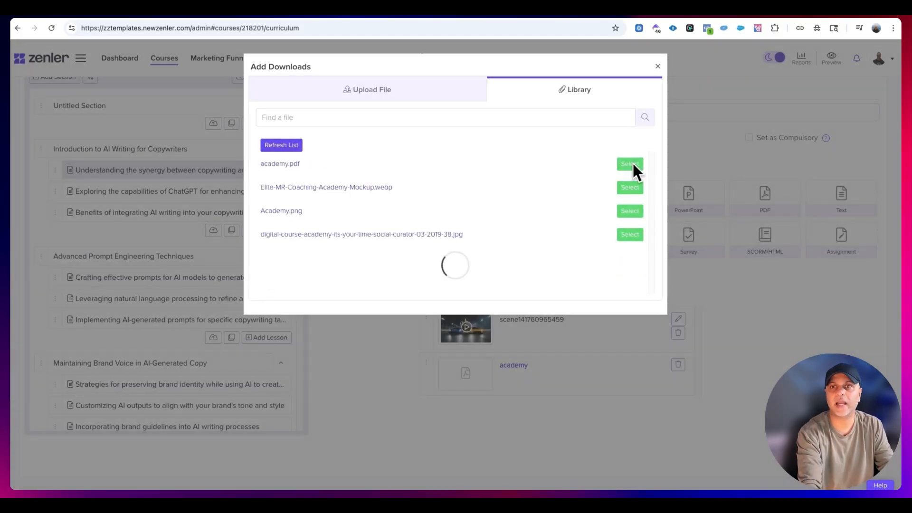
pyautogui.click(630, 163)
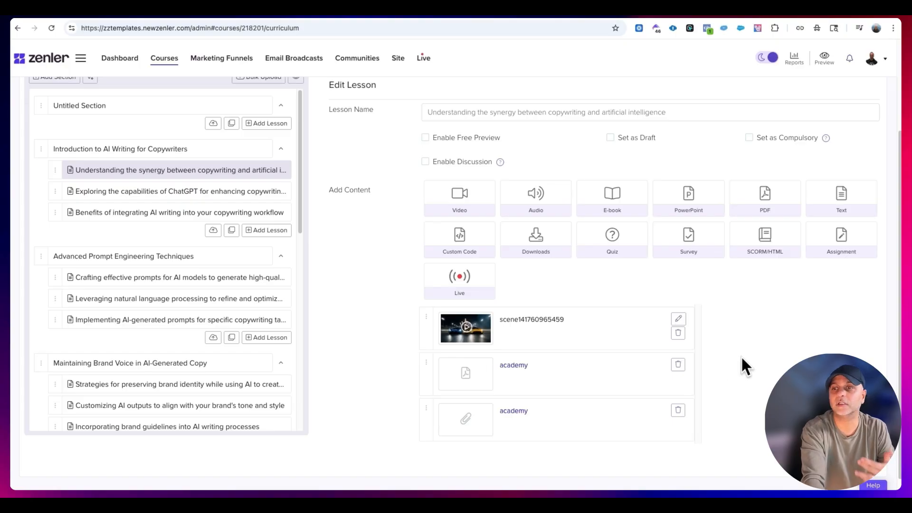
# - Preview the course curriculum as a student and check the first lesson's video, embedded PDF and downloads
pyautogui.scroll(3, 498, 333)
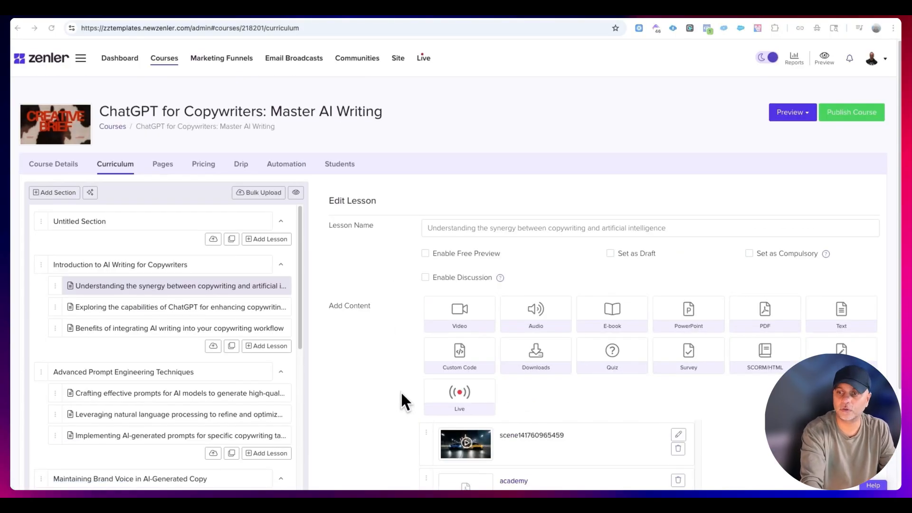
pyautogui.click(792, 112)
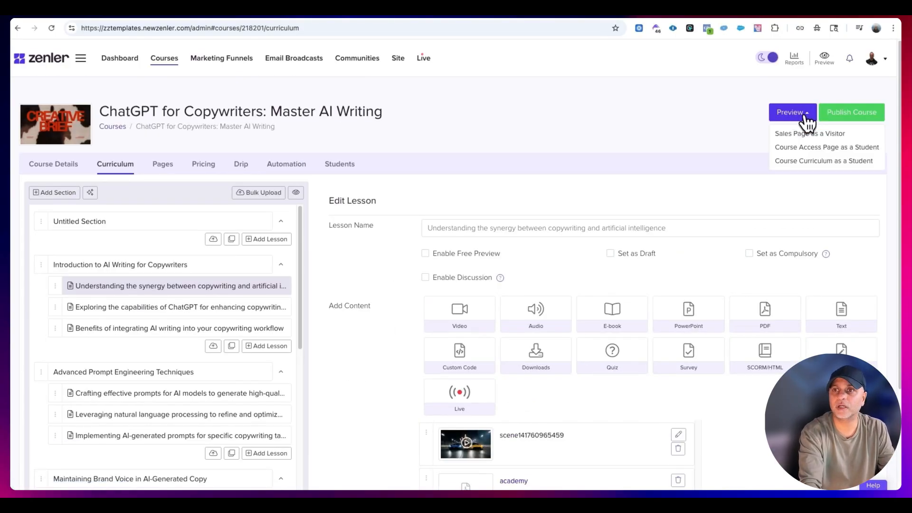
pyautogui.click(844, 164)
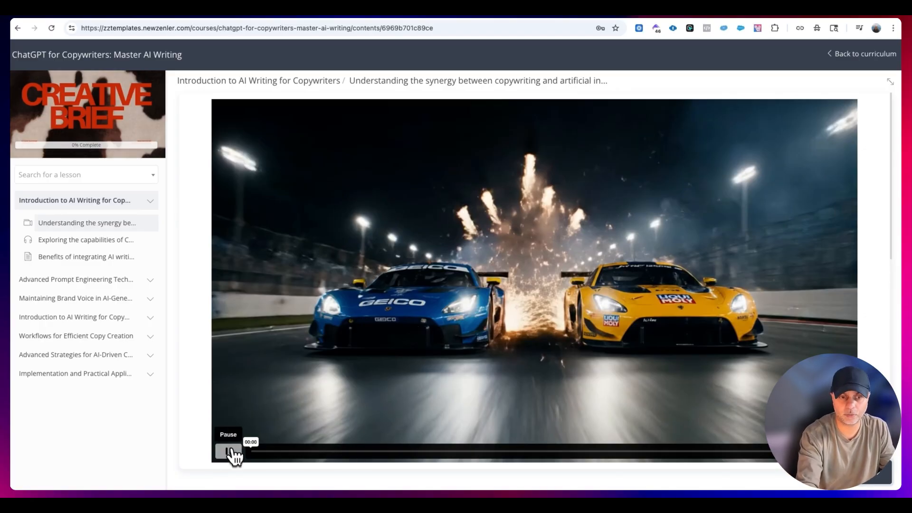
pyautogui.click(230, 452)
pyautogui.scroll(-5, 517, 304)
pyautogui.scroll(-4, 655, 230)
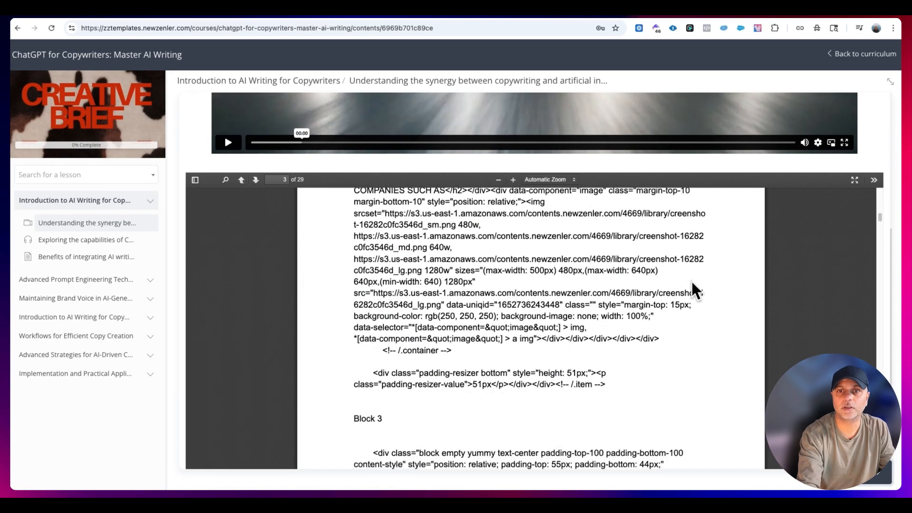
pyautogui.scroll(-3, 811, 245)
pyautogui.scroll(3, 797, 257)
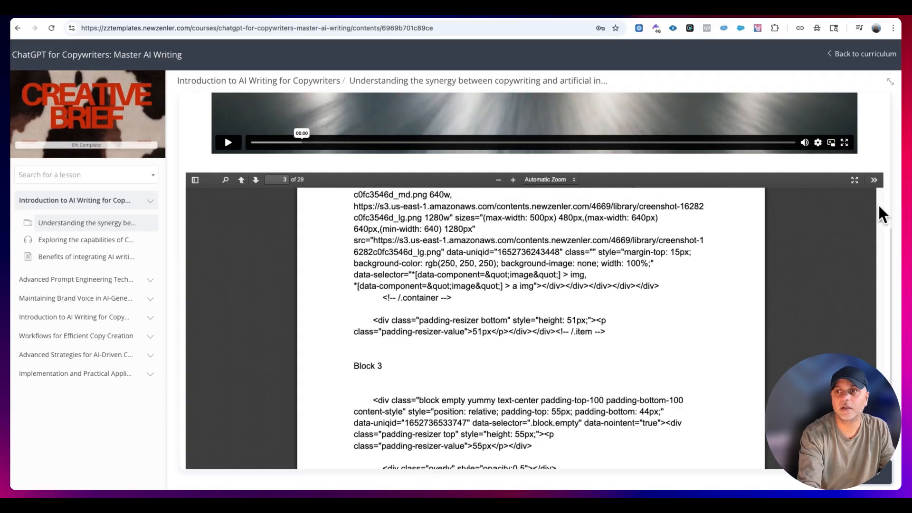
pyautogui.scroll(-3, 885, 198)
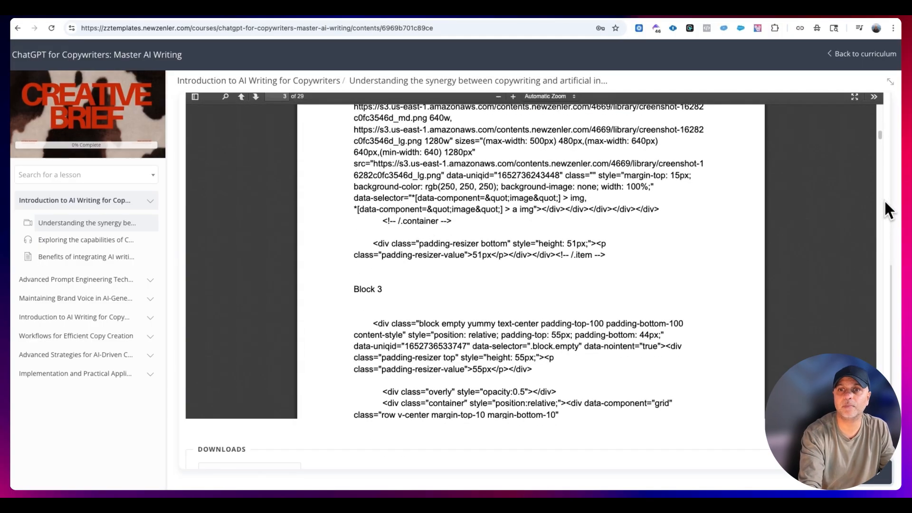
pyautogui.scroll(1, 884, 199)
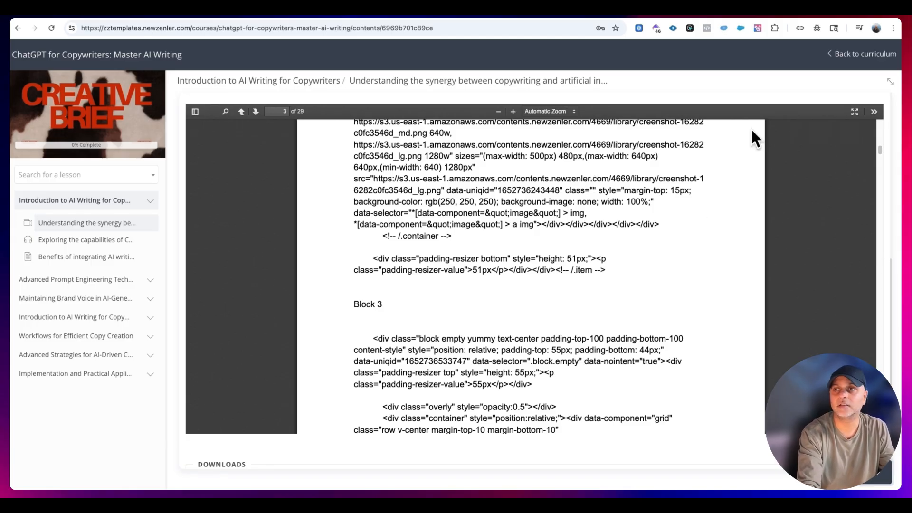
pyautogui.scroll(-5, 890, 235)
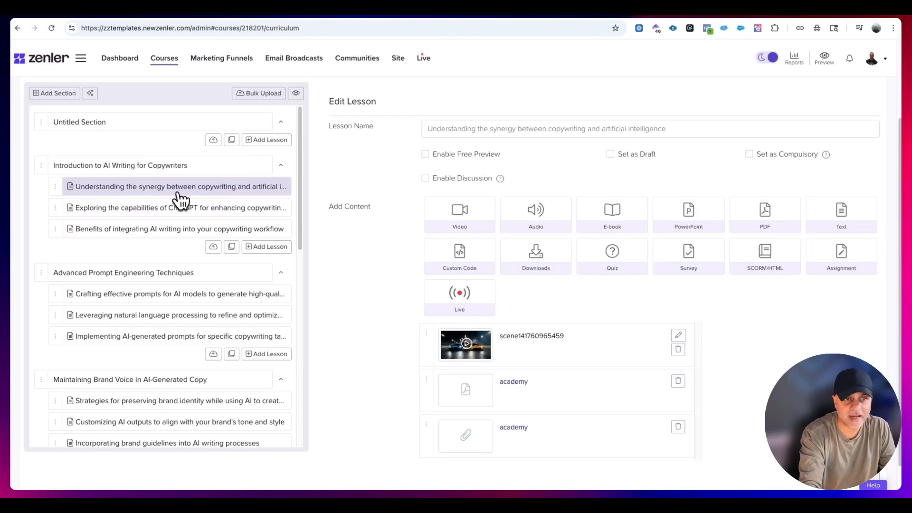
# - Open the ChatGPT capabilities lesson, then switch to the Miro board and examine the Assignment item in the lesson features
pyautogui.click(196, 208)
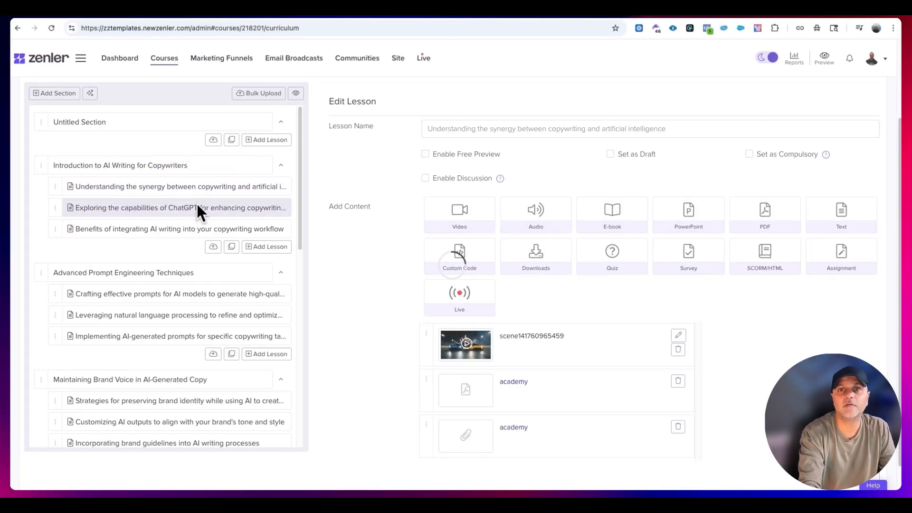
pyautogui.click(788, 11)
pyautogui.click(599, 234)
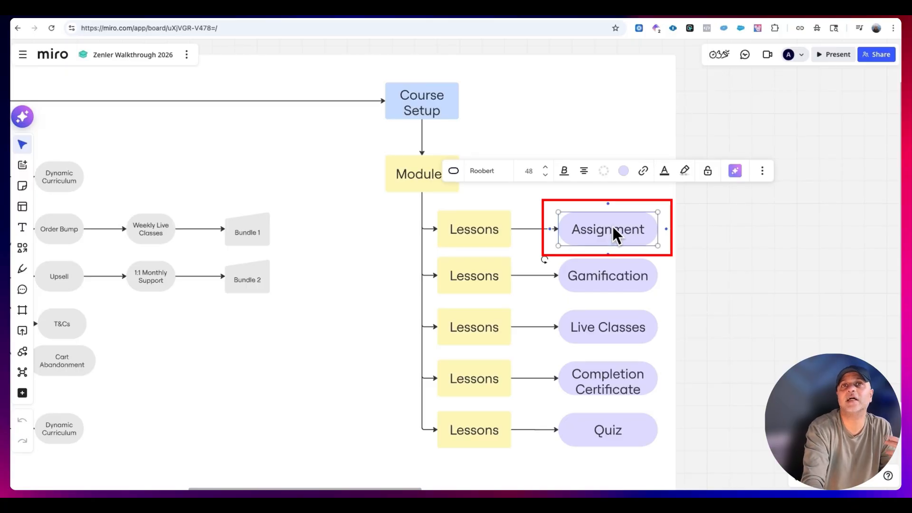
# - Switch to Zenler and start an assignment in the AI writing benefits lesson titled "5 things you learned about ai copywriting", described "Please complete this assignment to the best of your ability."
pyautogui.click(296, 12)
pyautogui.click(258, 13)
pyautogui.click(177, 232)
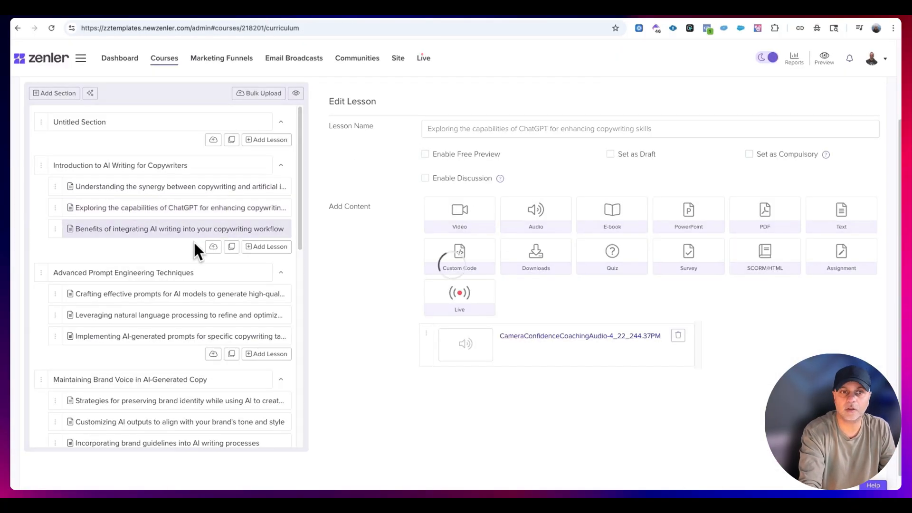
pyautogui.click(840, 258)
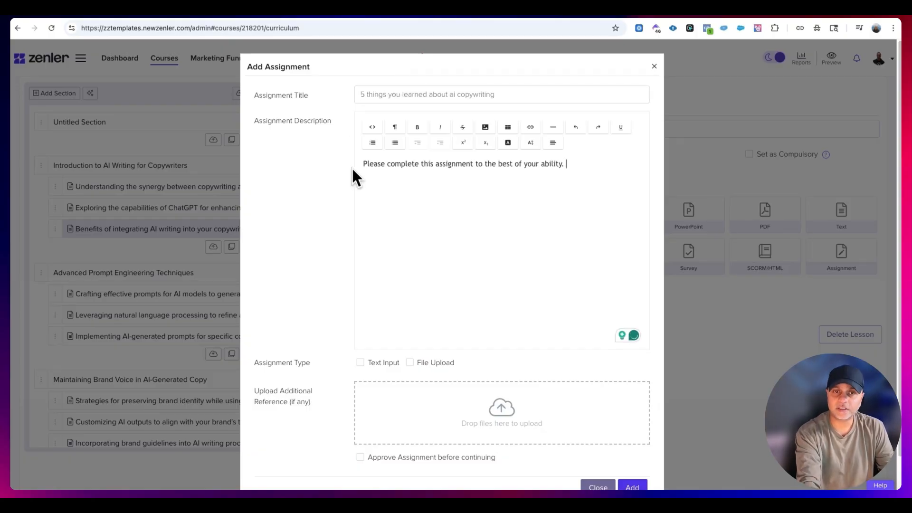
# - Format the assignment description sentence as bold, larger, teal text
pyautogui.moveTo(354, 165)
pyautogui.mouseDown()
pyautogui.moveTo(608, 161)
pyautogui.moveTo(351, 163)
pyautogui.mouseUp()
pyautogui.click(609, 160)
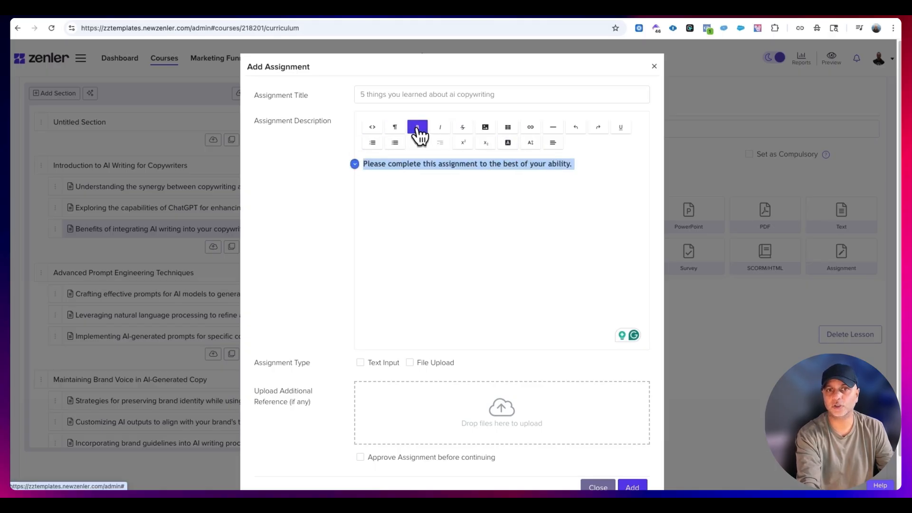
pyautogui.click(528, 144)
pyautogui.click(553, 298)
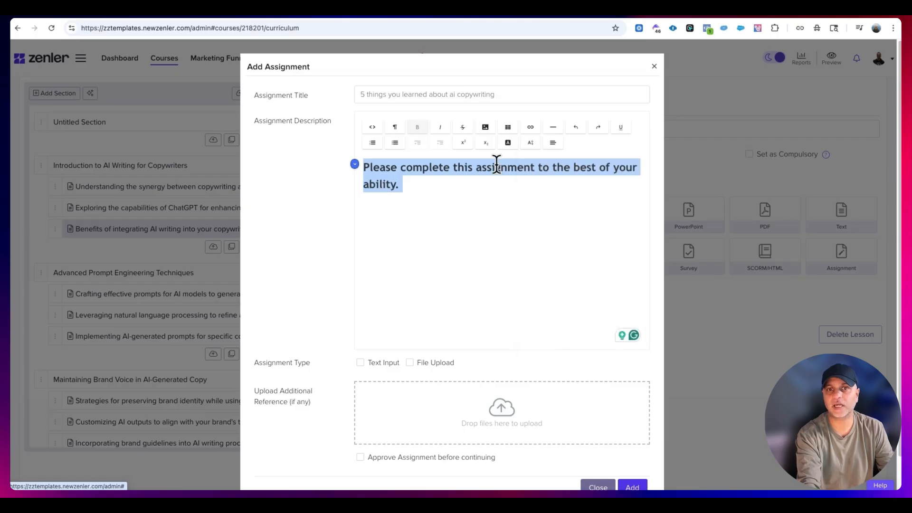
pyautogui.click(507, 143)
pyautogui.click(576, 185)
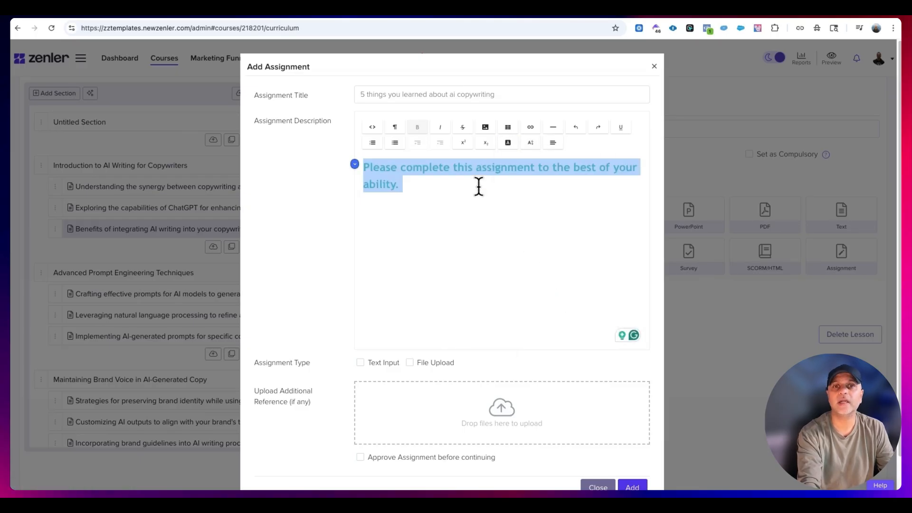
pyautogui.click(479, 185)
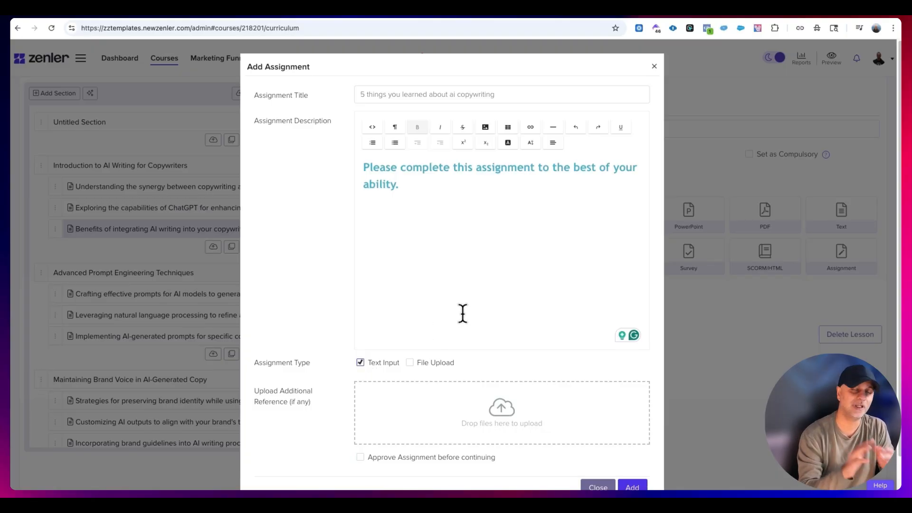
# - Attach the reference image 2000-2.jpg, keep only Text Input as the assignment type with approval off, and add the assignment
pyautogui.click(410, 362)
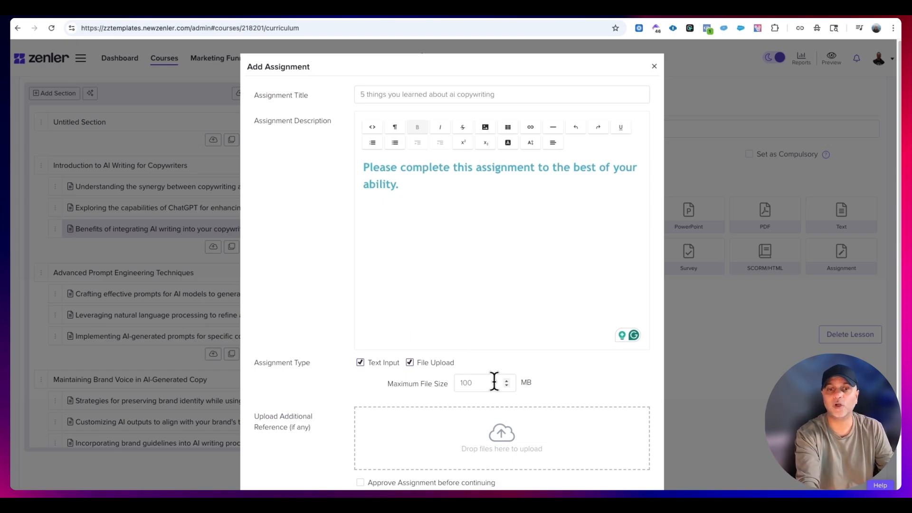
pyautogui.scroll(-2, 547, 375)
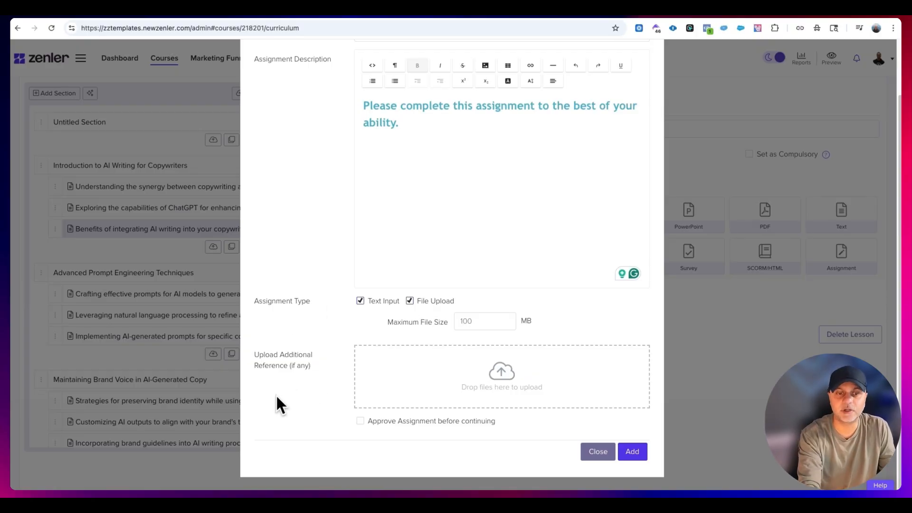
pyautogui.click(535, 374)
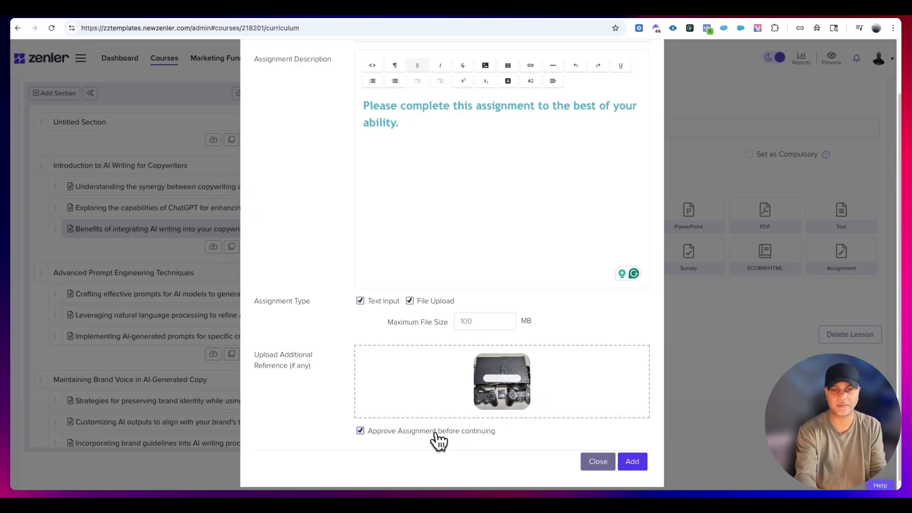
pyautogui.click(434, 432)
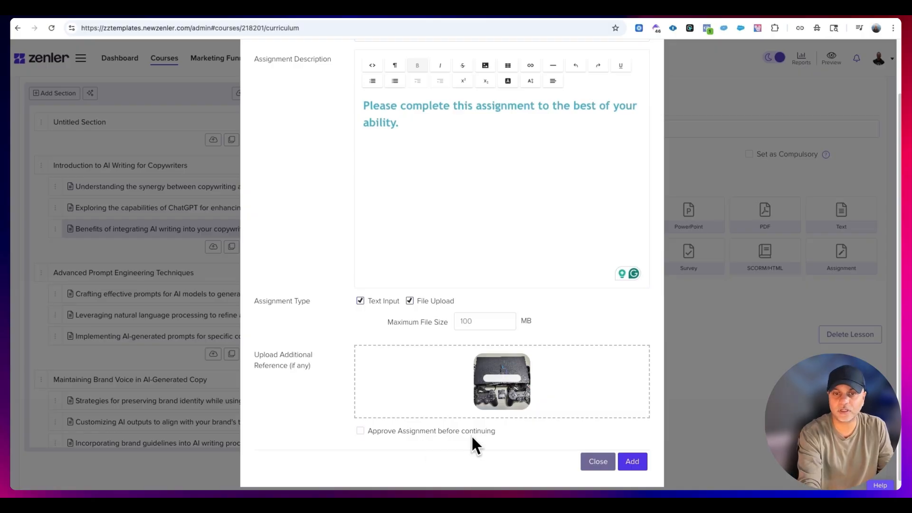
pyautogui.click(418, 301)
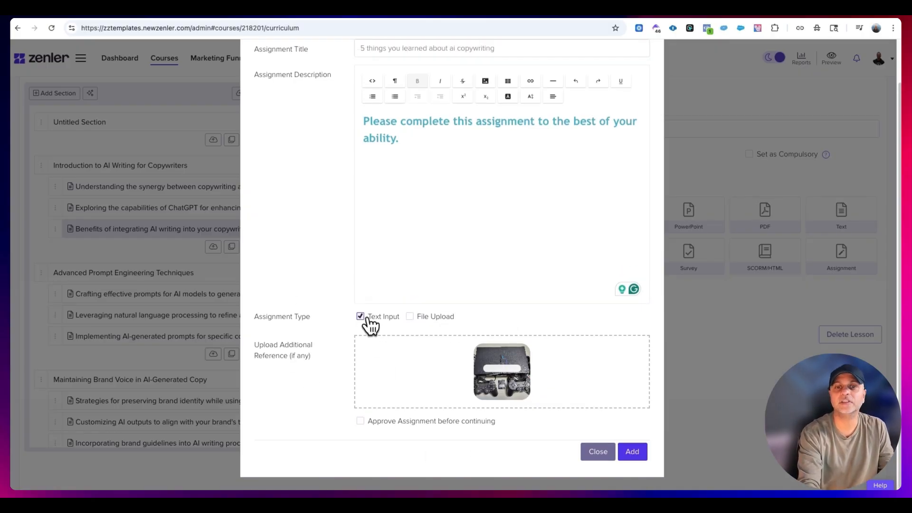
pyautogui.click(632, 452)
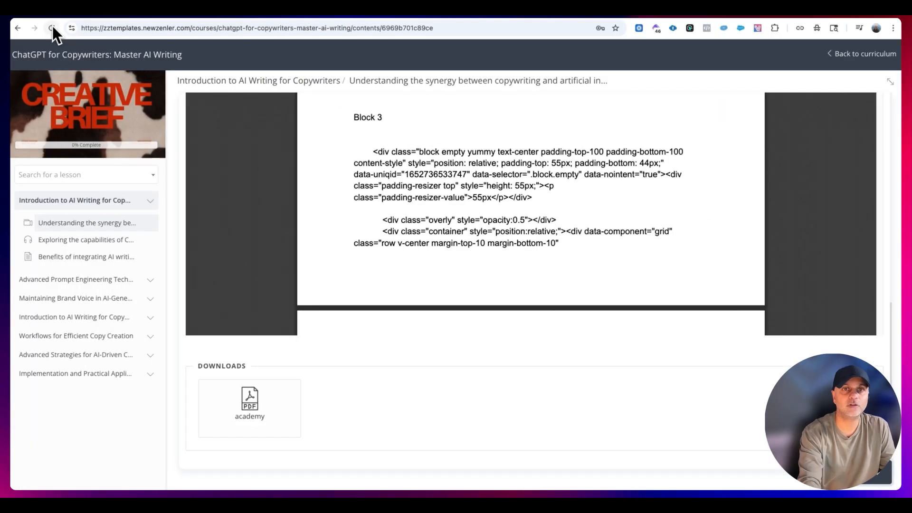
# - Reload the student preview and check the assignment's title, description and reference file in the Benefits of integrating AI writing lesson
pyautogui.click(52, 28)
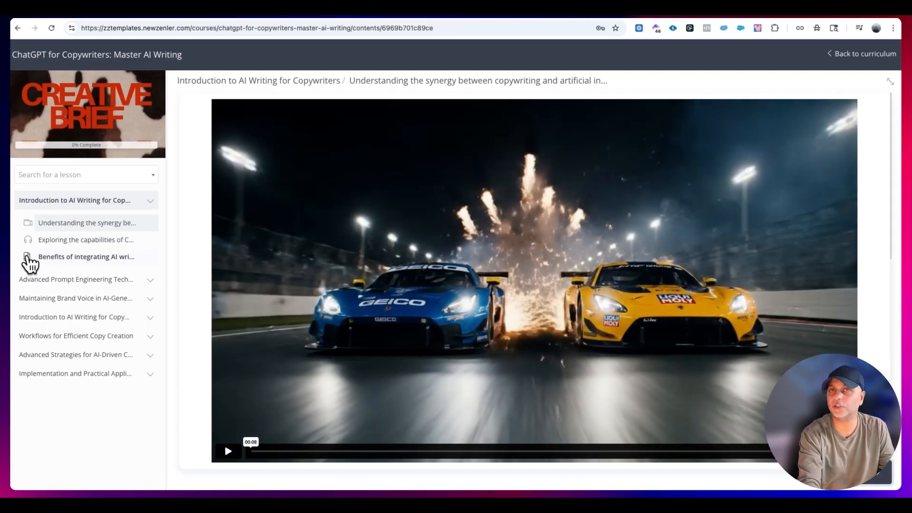
pyautogui.click(31, 279)
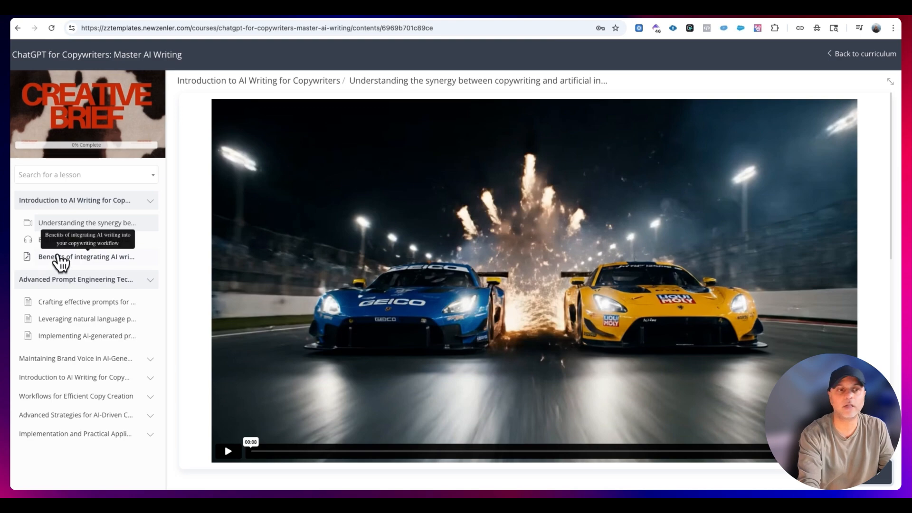
pyautogui.click(61, 258)
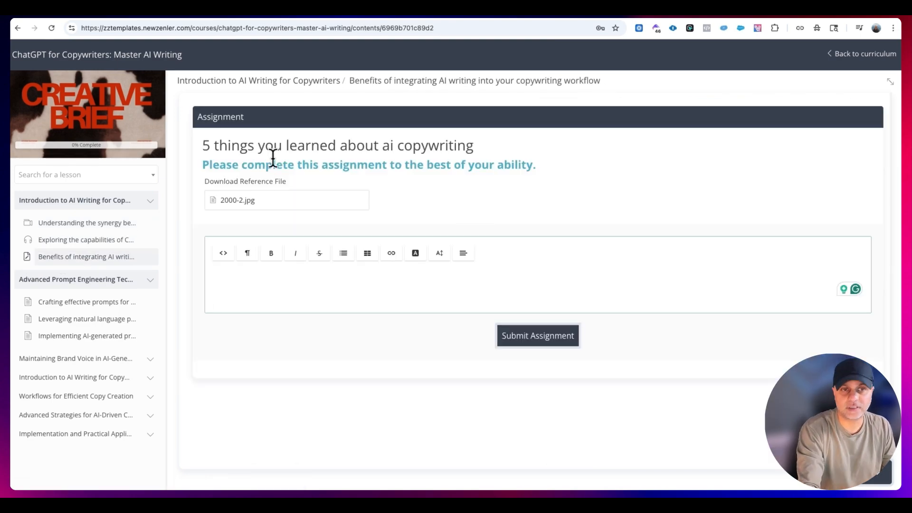
pyautogui.moveTo(203, 144); pyautogui.dragTo(205, 165)
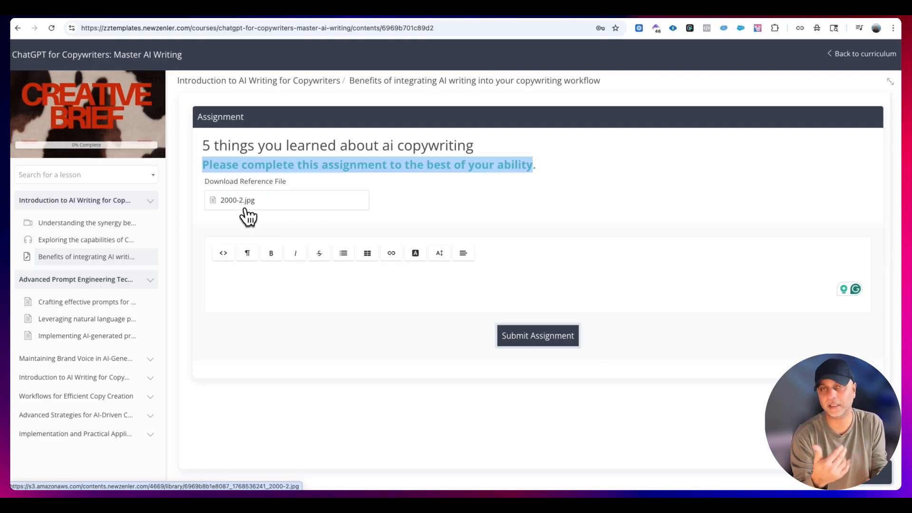
# - Try to submit the answer "Type their answer" to the assignment in the student preview
pyautogui.click(293, 278)
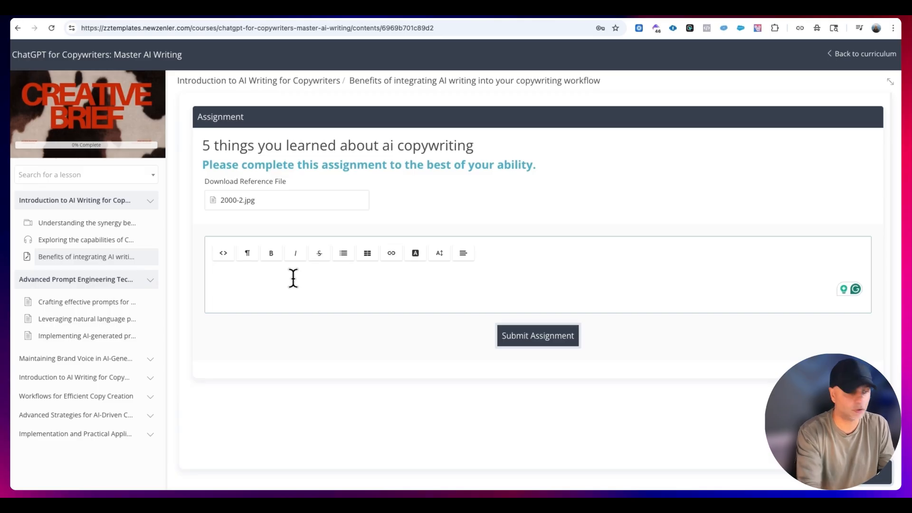
pyautogui.write('Type their answer')
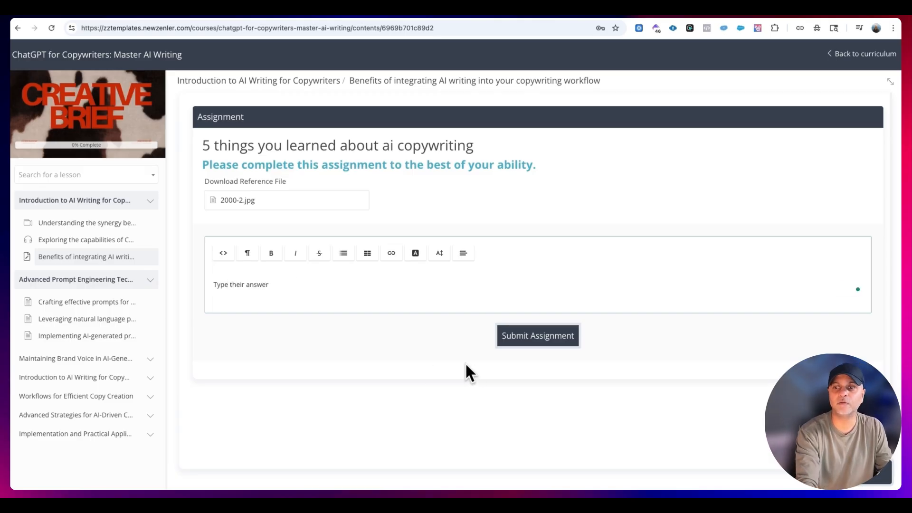
pyautogui.click(558, 339)
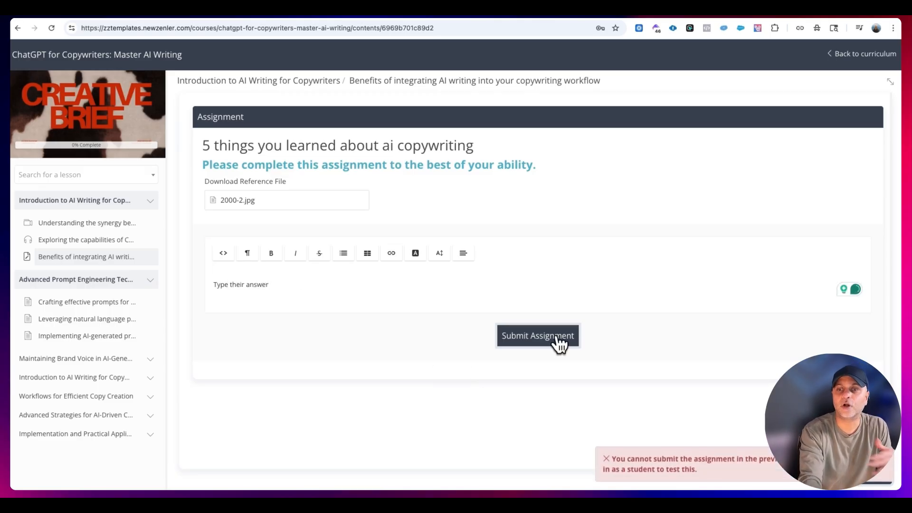
pyautogui.moveTo(697, 468); pyautogui.dragTo(609, 458)
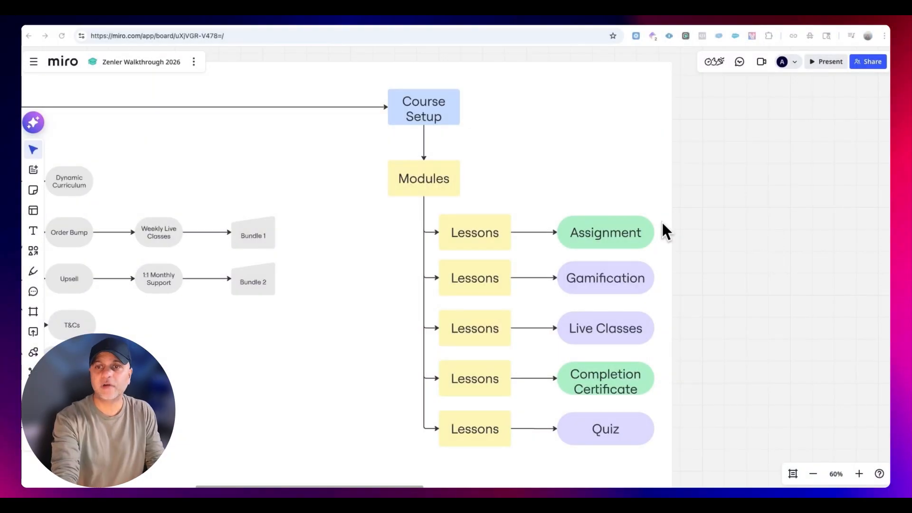
# - Switch to the Miro board to review the Assignment and Quiz lesson features, and return to the Zenler curriculum
pyautogui.click(623, 239)
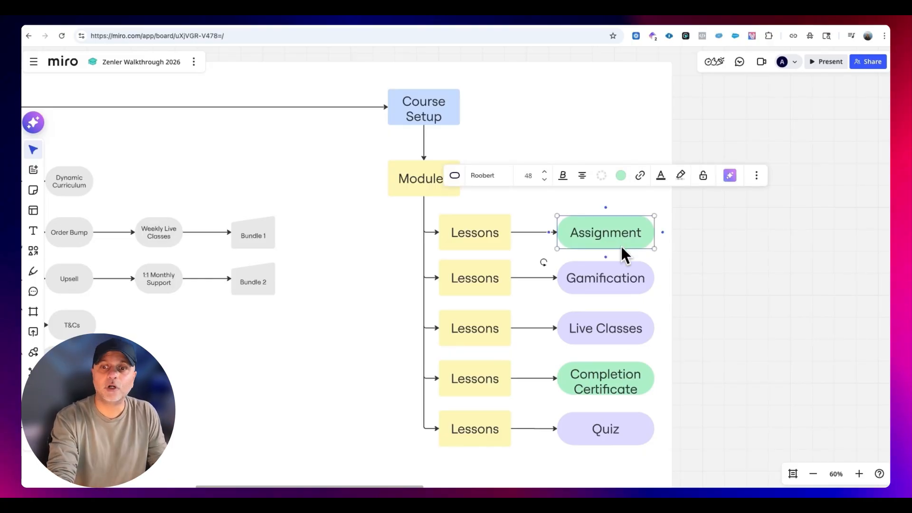
pyautogui.click(615, 434)
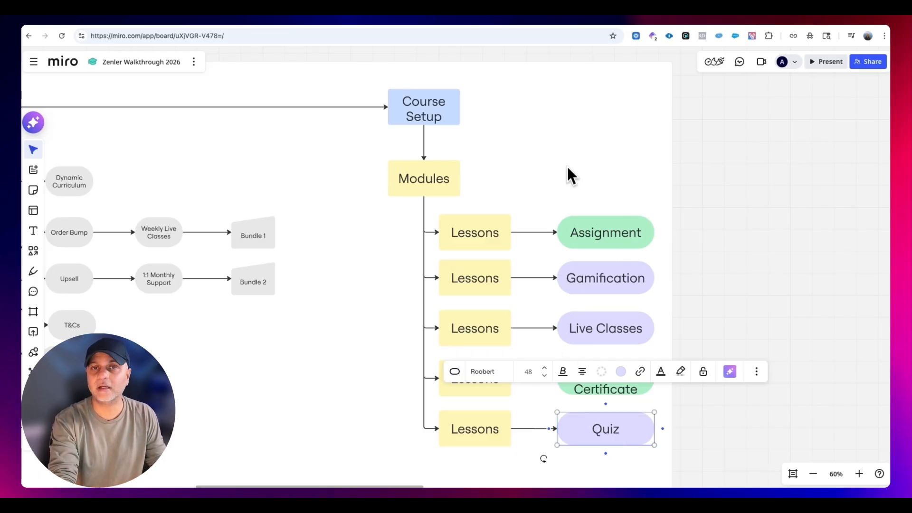
pyautogui.click(297, 24)
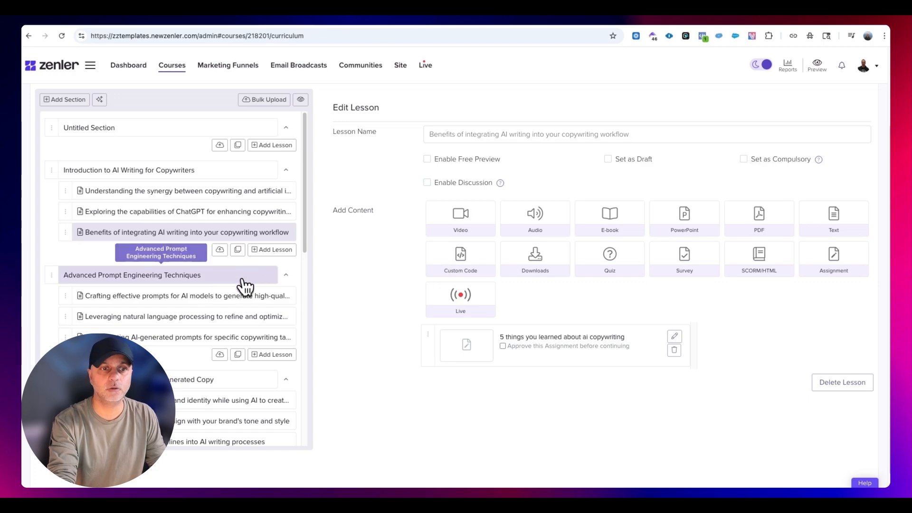
# - Start a quiz titled "The basics principles of copywriting" in the first lesson of the Advanced Prompt Engineering Techniques section
pyautogui.click(168, 299)
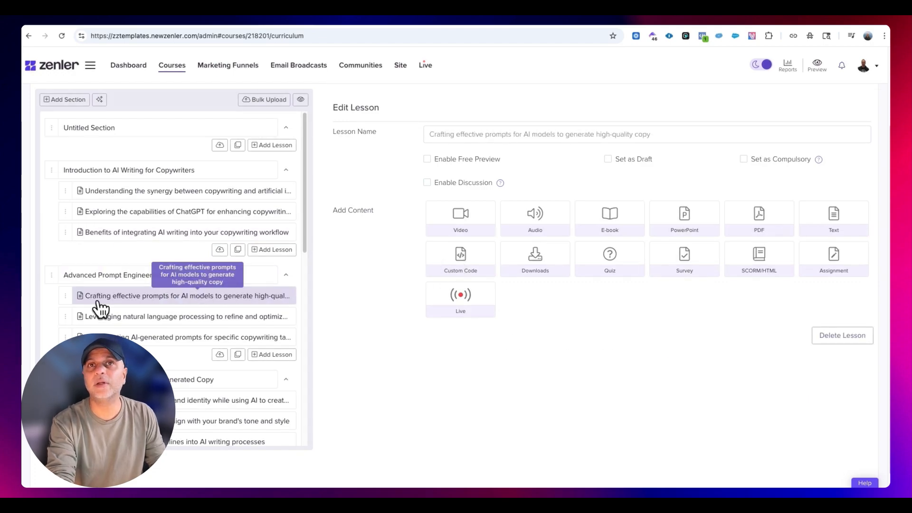
pyautogui.click(607, 260)
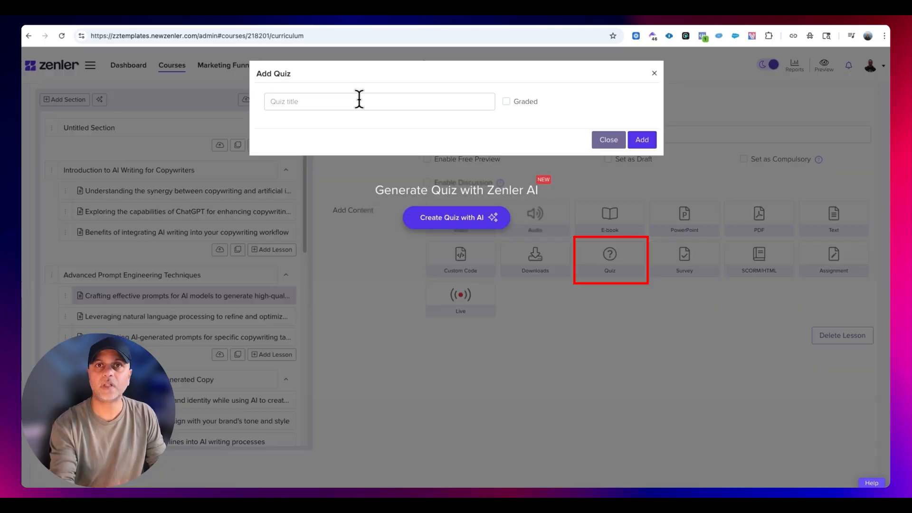
pyautogui.click(359, 101)
pyautogui.write('The basics principles of copywriting')
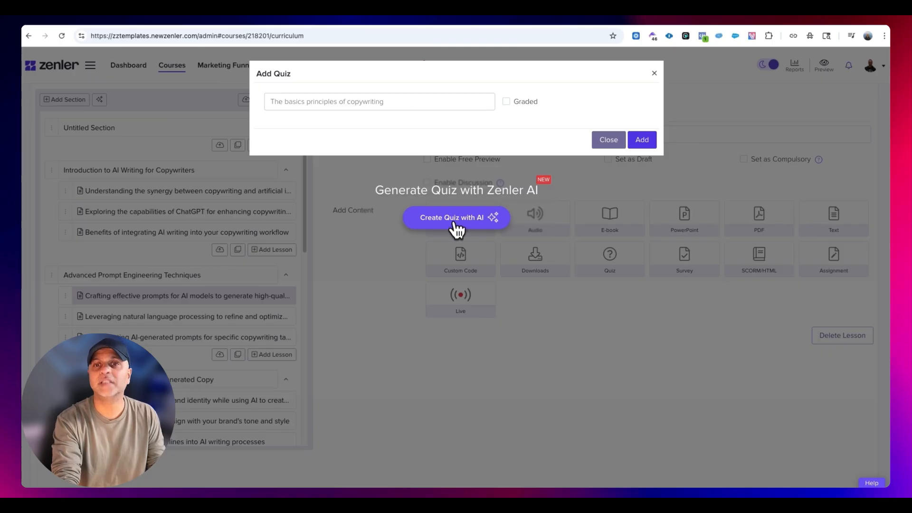
pyautogui.moveTo(390, 102); pyautogui.dragTo(247, 95)
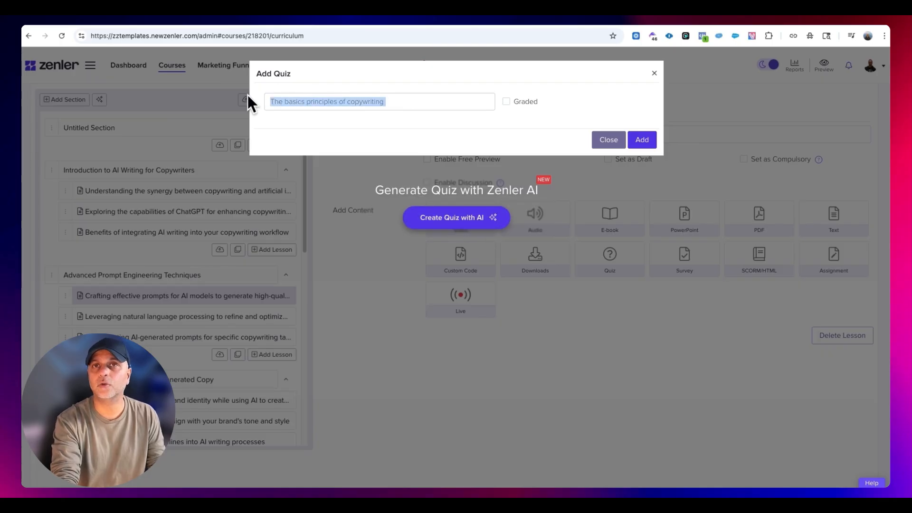
# - Make the quiz graded with a 60% pass mark, without requiring students to pass it before continuing
pyautogui.click(506, 101)
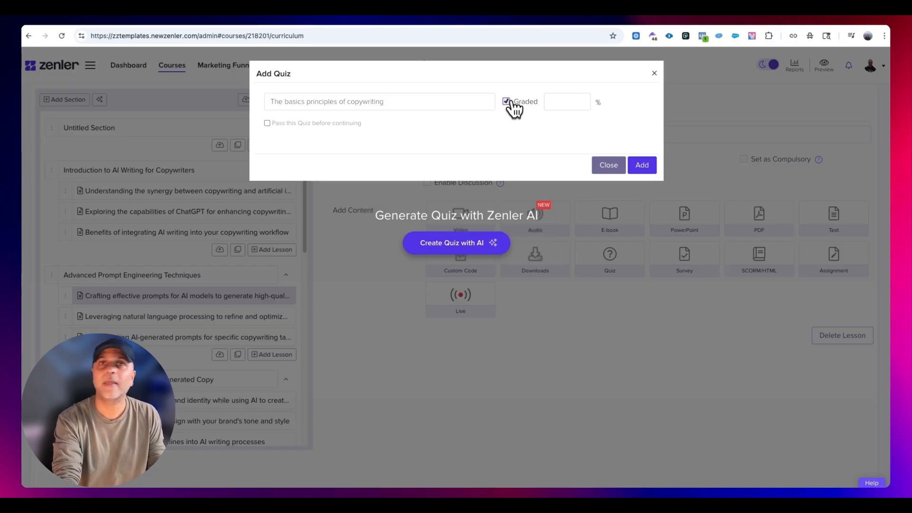
pyautogui.click(567, 100)
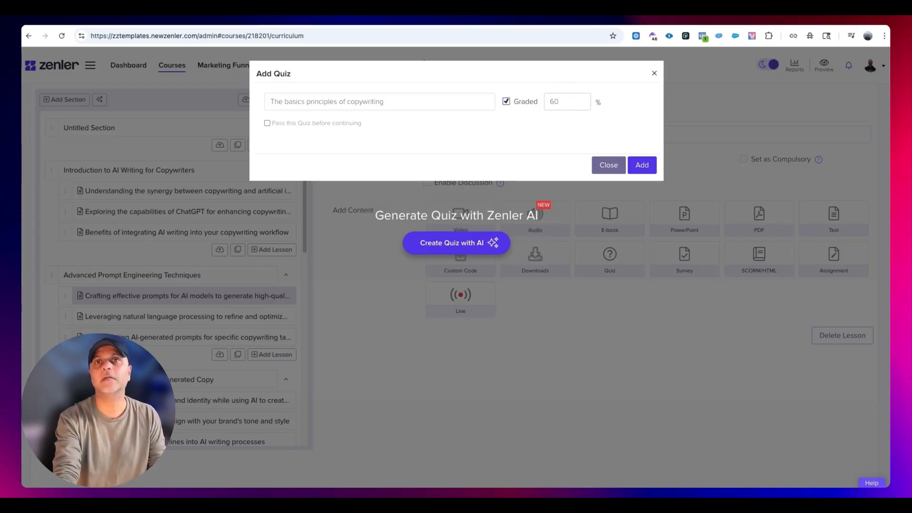
pyautogui.click(267, 123)
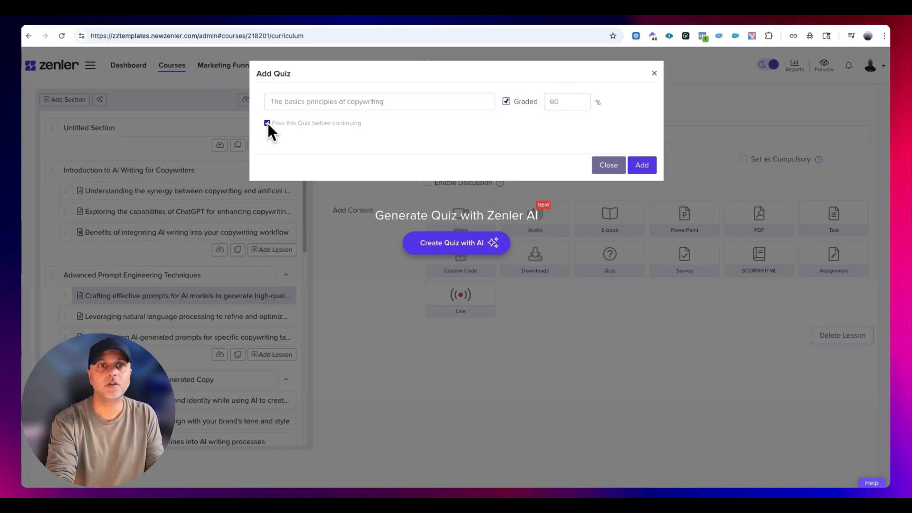
pyautogui.click(328, 128)
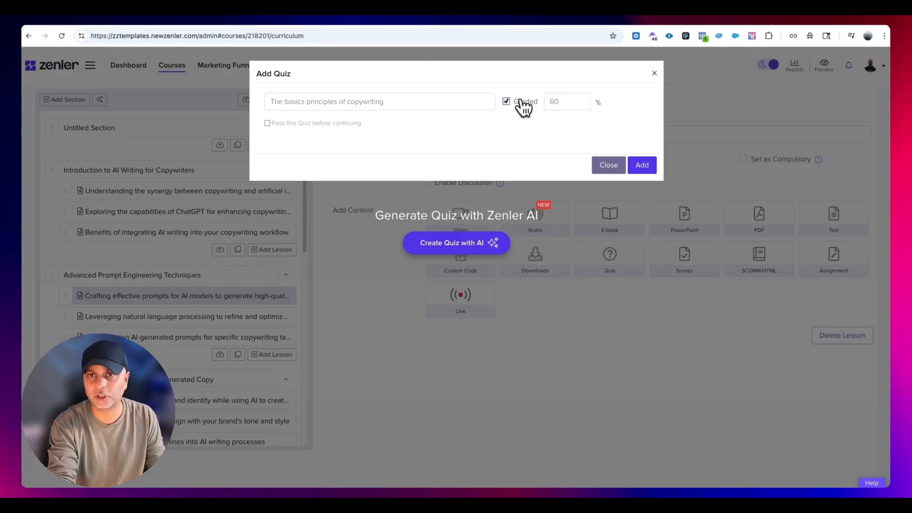
# - Open the AI quiz generator and set the question type to Multiple Response
pyautogui.click(468, 247)
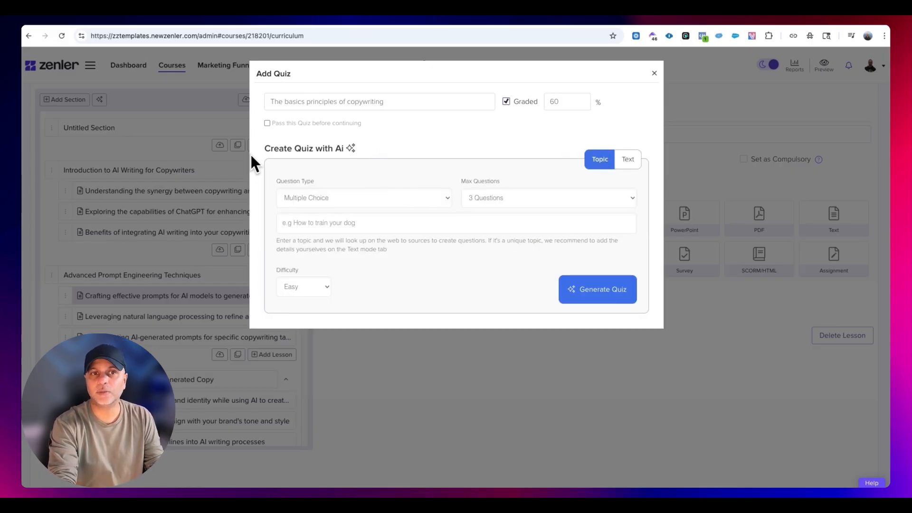
pyautogui.moveTo(260, 149); pyautogui.dragTo(517, 233)
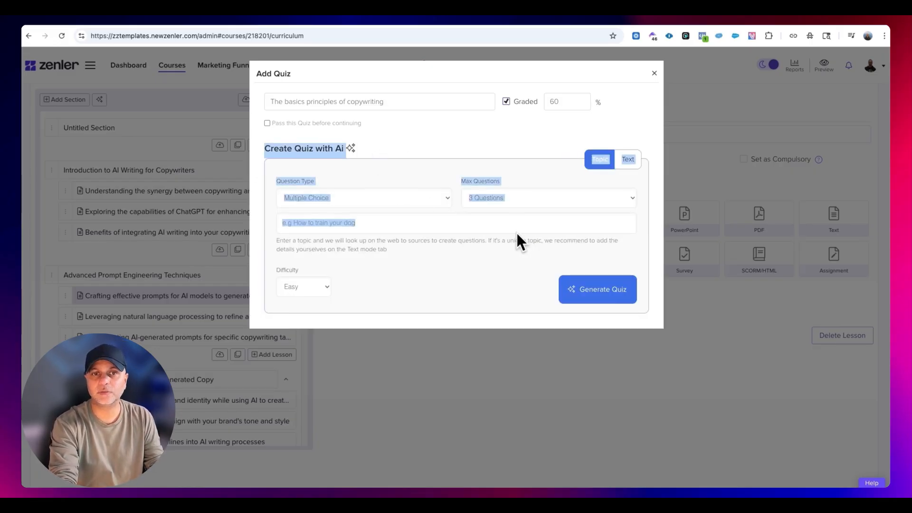
pyautogui.click(358, 200)
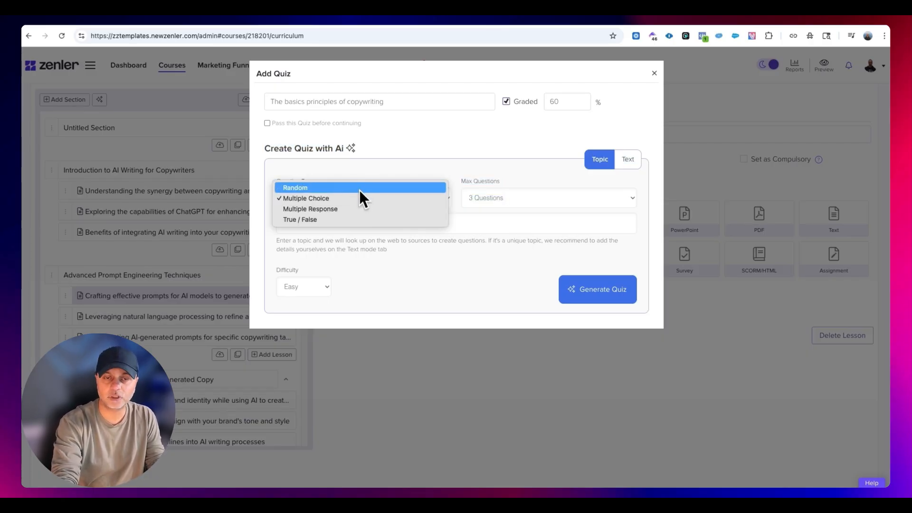
pyautogui.click(363, 209)
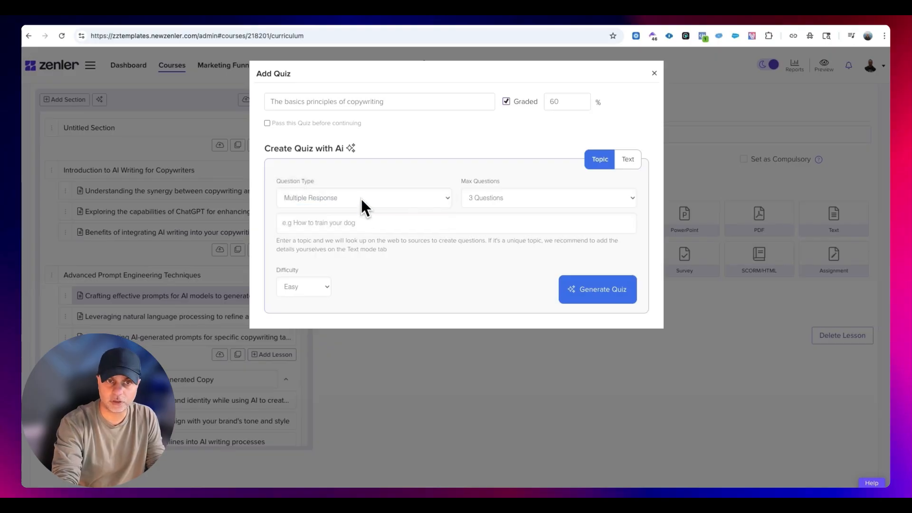
# - Generate a quiz with AI on the topic "What does AIDA mean in copywriting", using True / False, 3 Questions and Easy difficulty
pyautogui.click(361, 200)
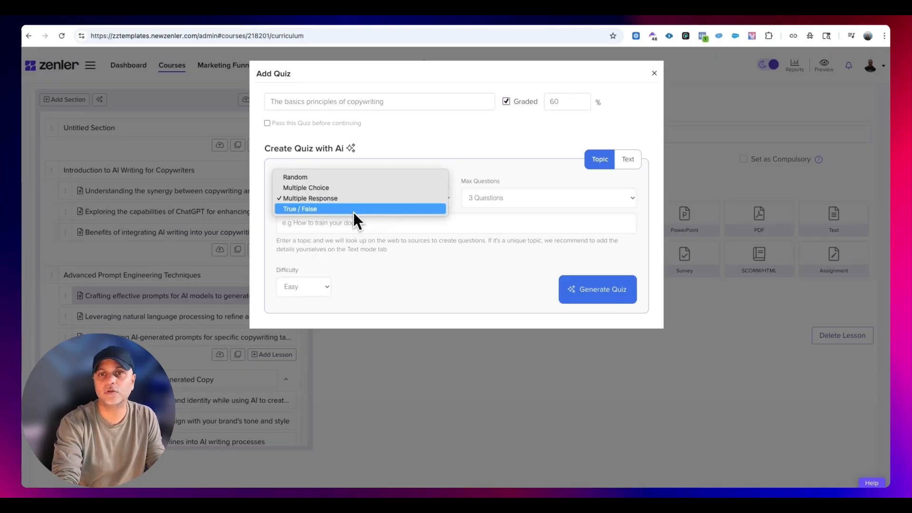
pyautogui.click(354, 210)
pyautogui.click(502, 203)
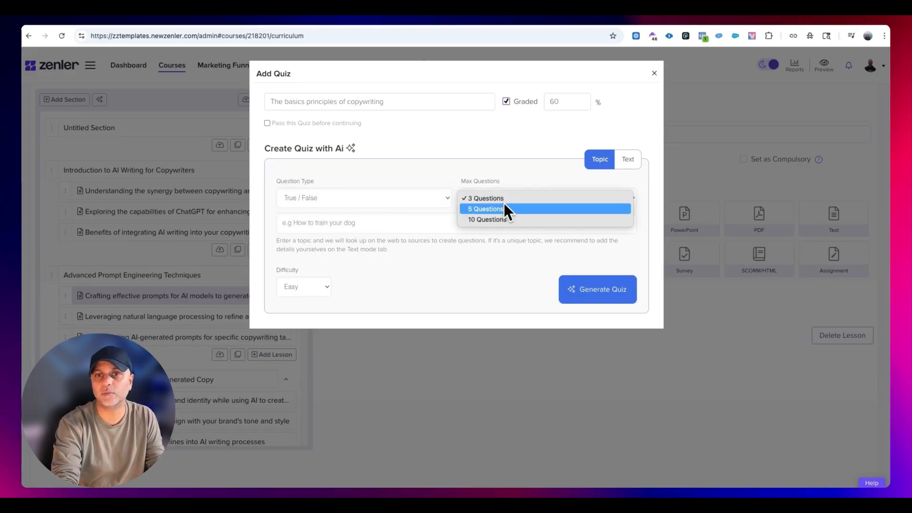
pyautogui.click(503, 202)
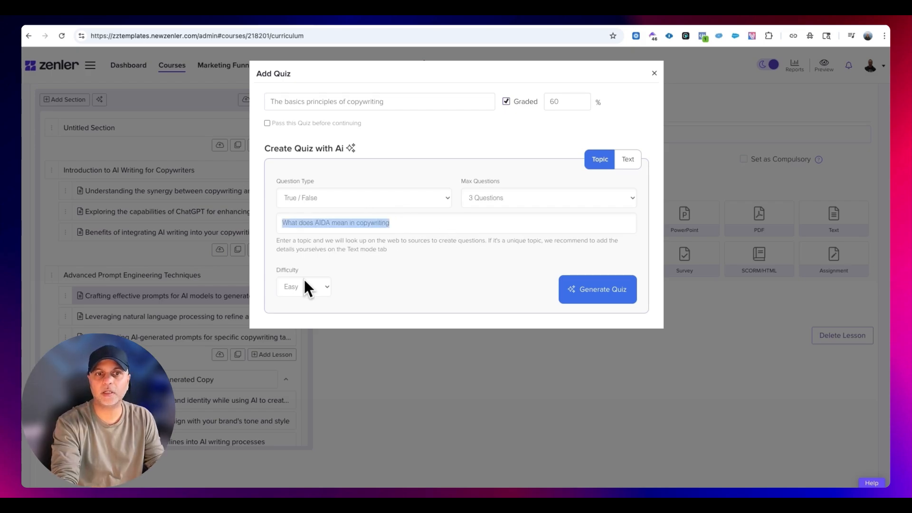
pyautogui.click(308, 287)
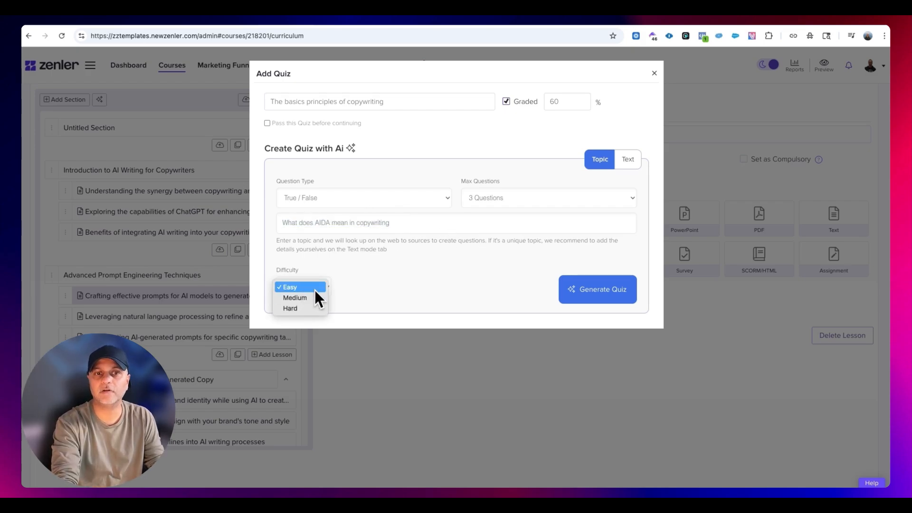
pyautogui.click(315, 288)
pyautogui.click(600, 296)
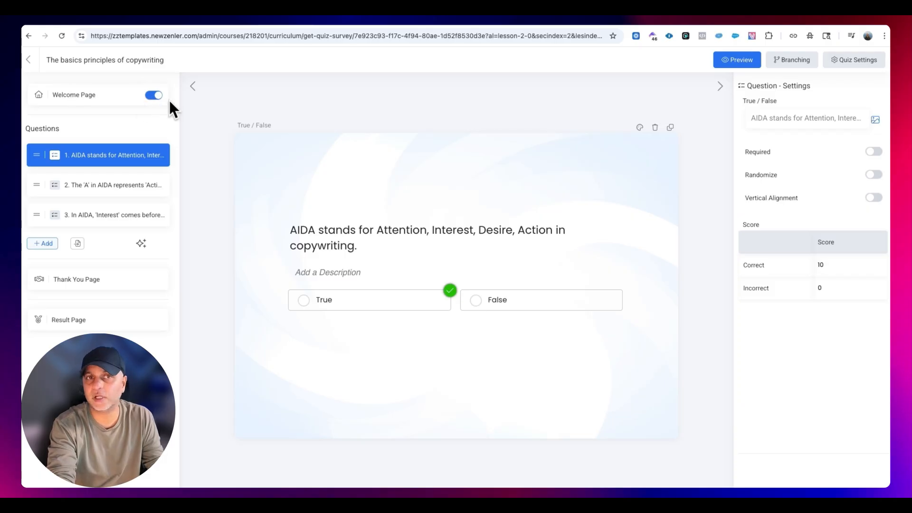
# - Open the quiz's welcome page and try editing its "Welcome" heading with test text
pyautogui.click(81, 97)
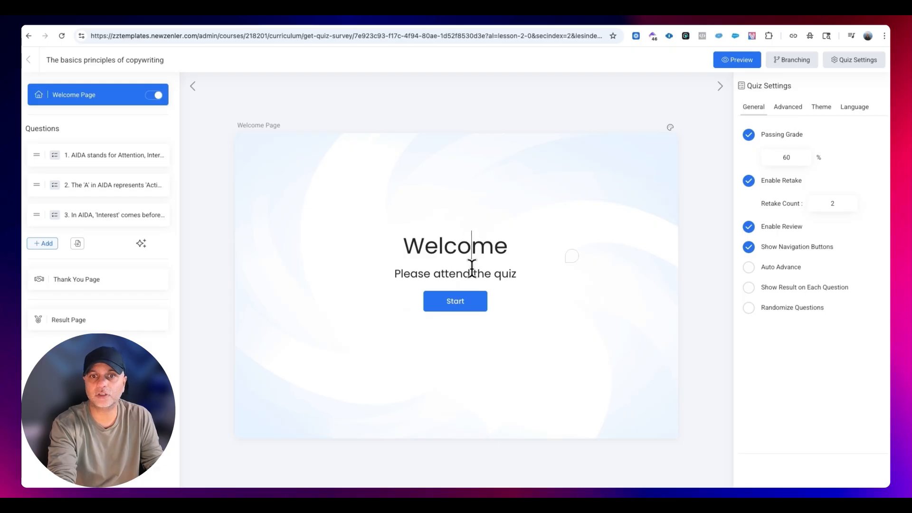
pyautogui.click(509, 246)
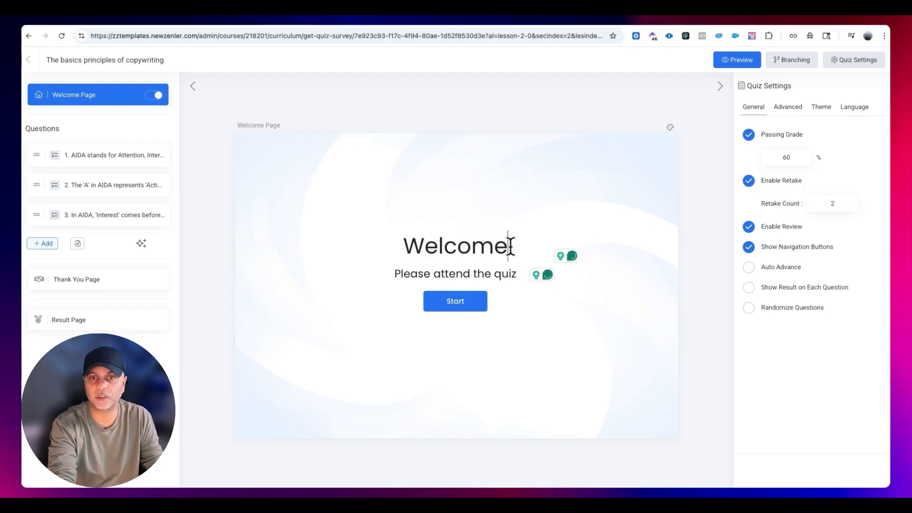
pyautogui.write('sxfjbnskndf')
pyautogui.press('BackSpace')
pyautogui.press('BackSpace')
pyautogui.press('BackSpace')
pyautogui.press('BackSpace')
pyautogui.press('BackSpace')
pyautogui.press('BackSpace')
pyautogui.press('BackSpace')
pyautogui.press('BackSpace')
pyautogui.press('BackSpace')
pyautogui.press('BackSpace')
pyautogui.press('BackSpace')
pyautogui.press('BackSpace')
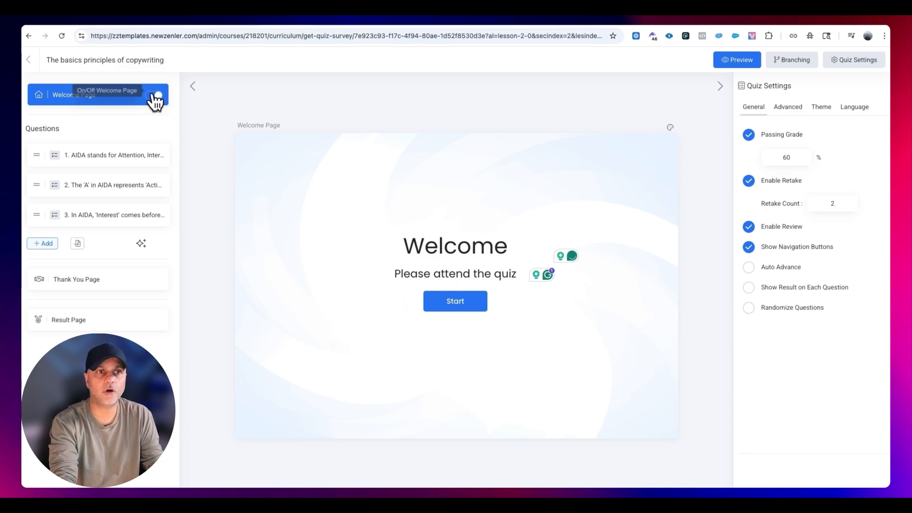
# - Review the three generated AIDA questions and return to the first one
pyautogui.click(102, 157)
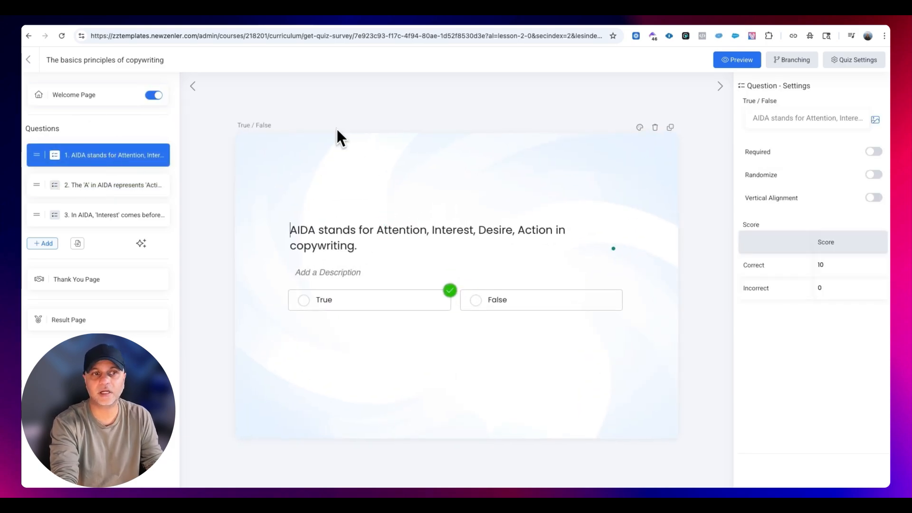
pyautogui.click(143, 198)
pyautogui.click(143, 217)
pyautogui.click(142, 199)
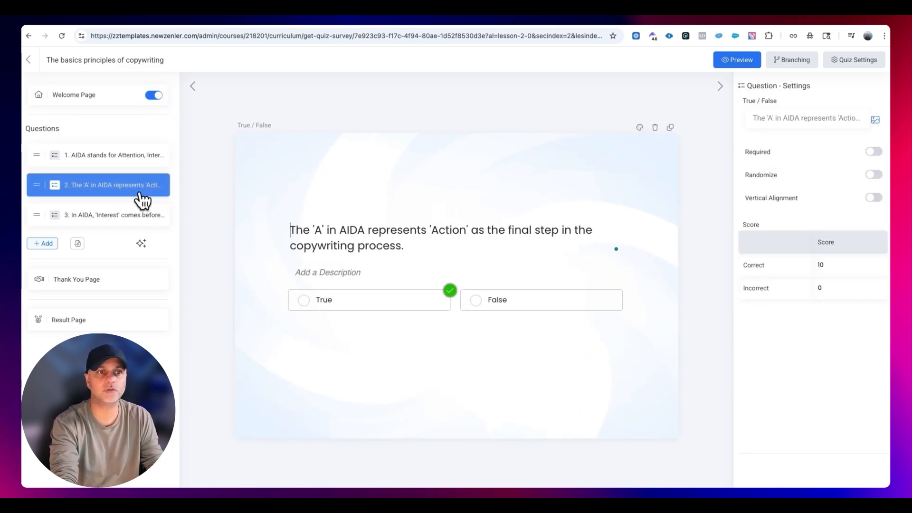
pyautogui.click(139, 162)
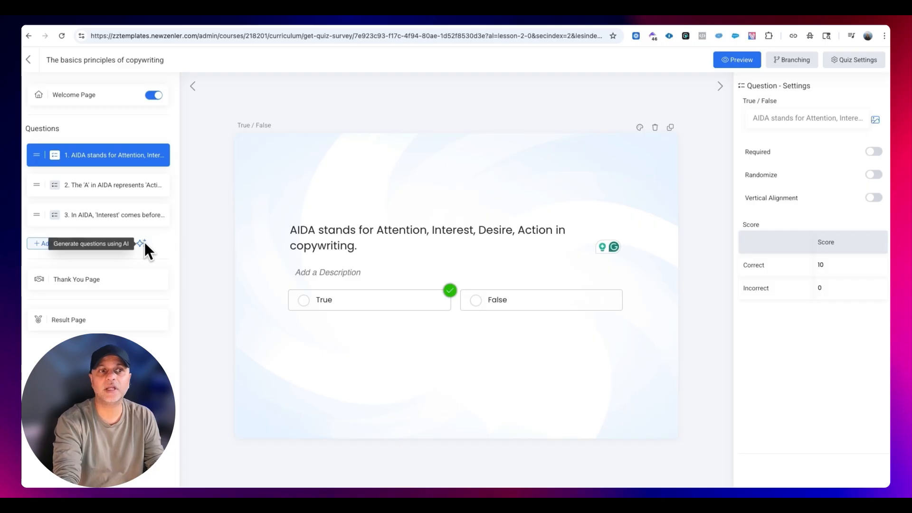
# - Add a blank Multiple Choice question after the three AIDA questions
pyautogui.click(40, 245)
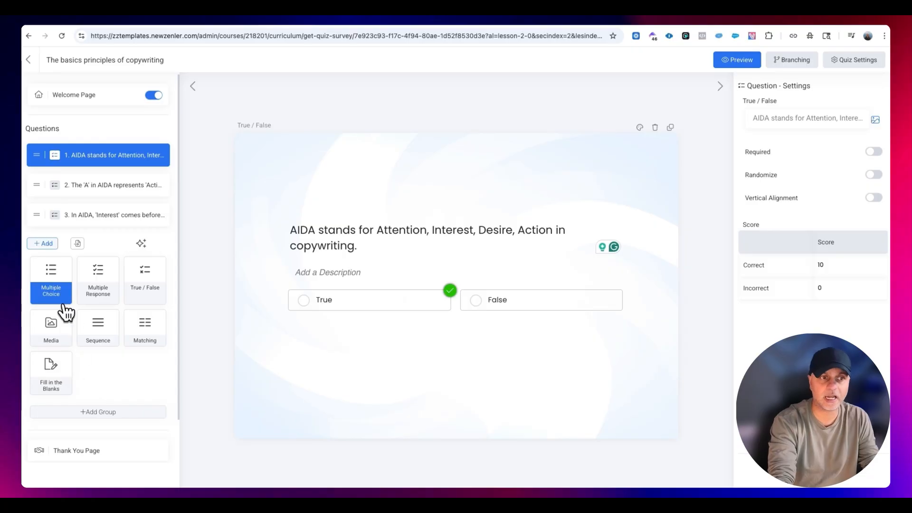
pyautogui.click(61, 284)
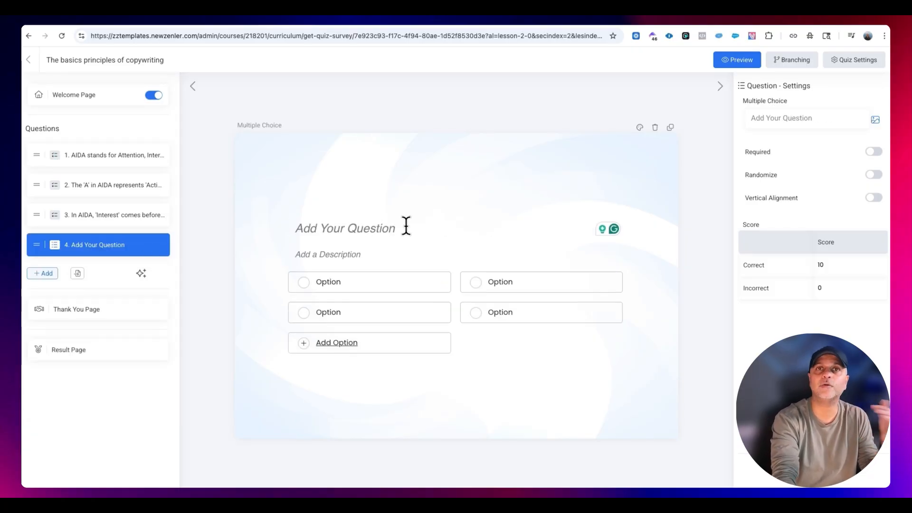
# - In the first question, put False as the first option and True as the second, with True marked as correct
pyautogui.click(112, 155)
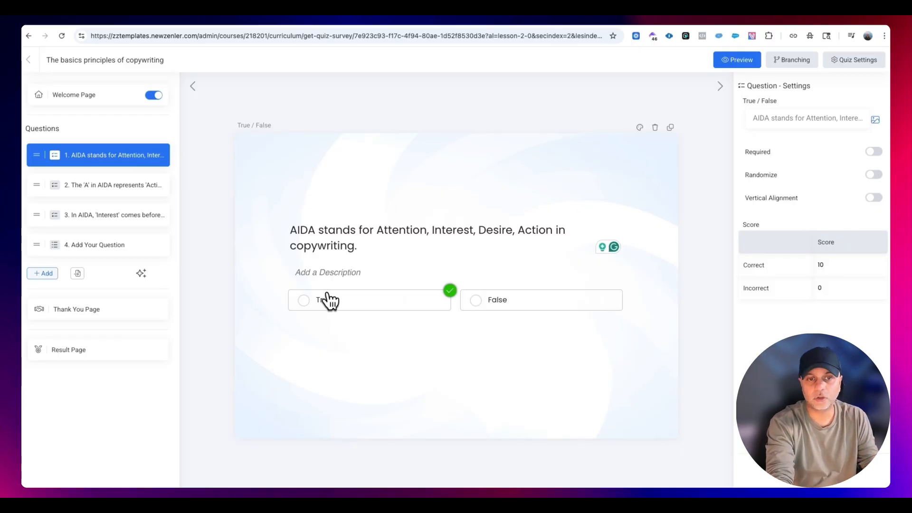
pyautogui.click(551, 304)
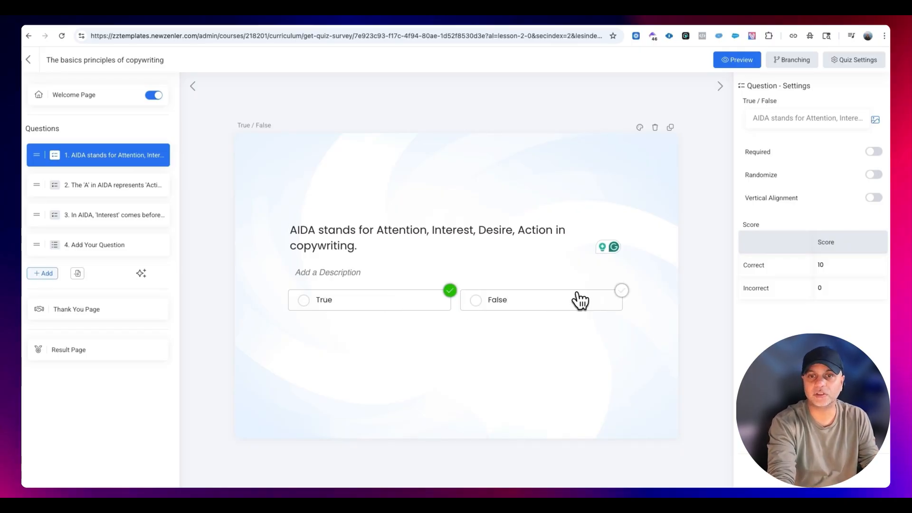
pyautogui.click(621, 291)
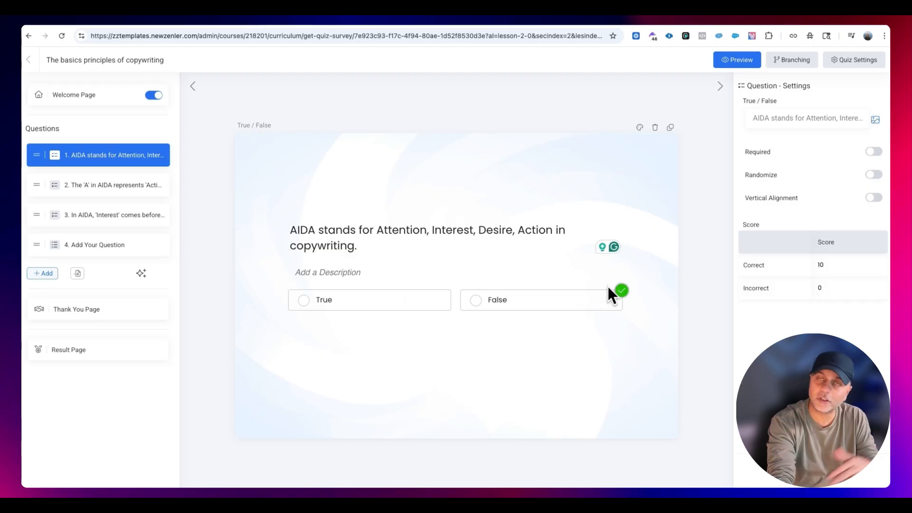
pyautogui.click(450, 290)
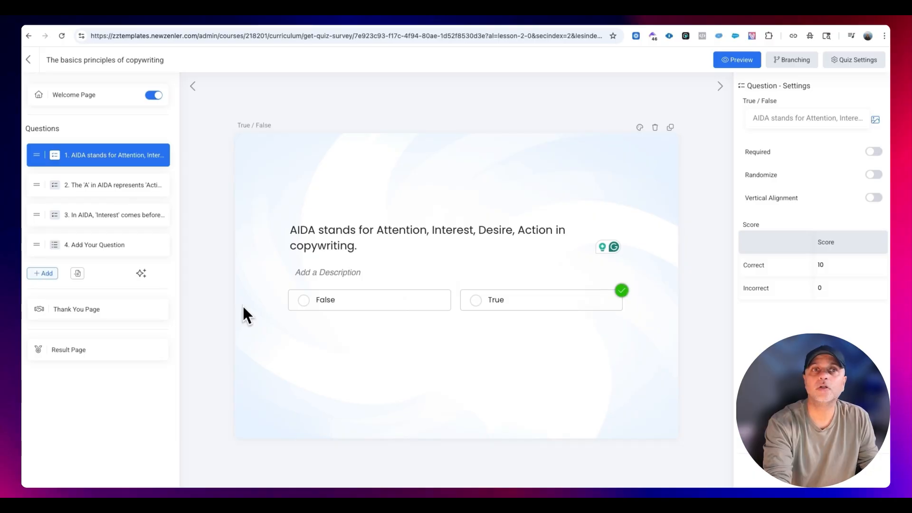
# - Open AI question generation for the quiz and enter the topic "Hemmingways rules of copywriting" with 3 Questions
pyautogui.click(142, 274)
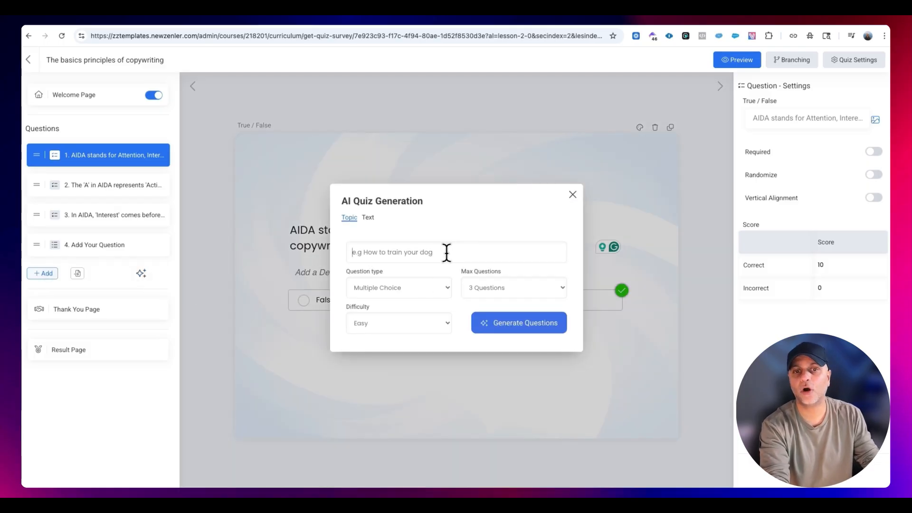
pyautogui.click(421, 289)
pyautogui.click(403, 288)
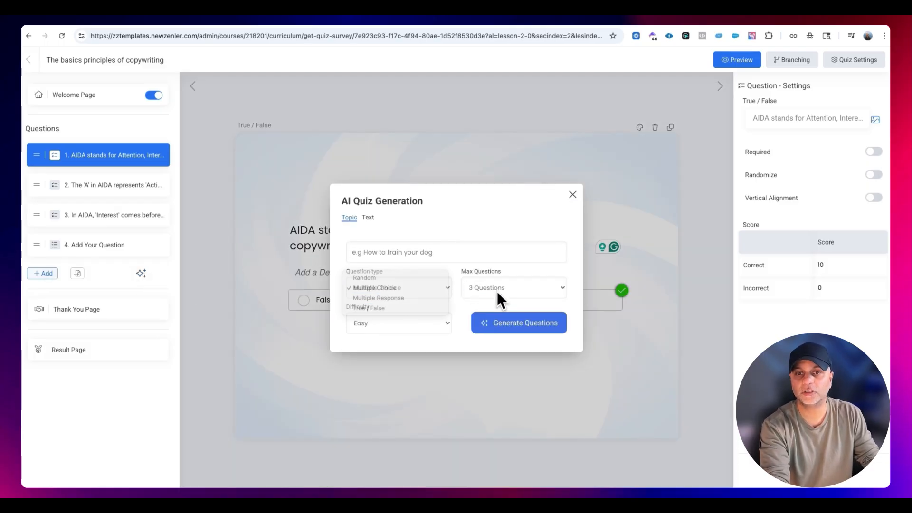
pyautogui.click(500, 289)
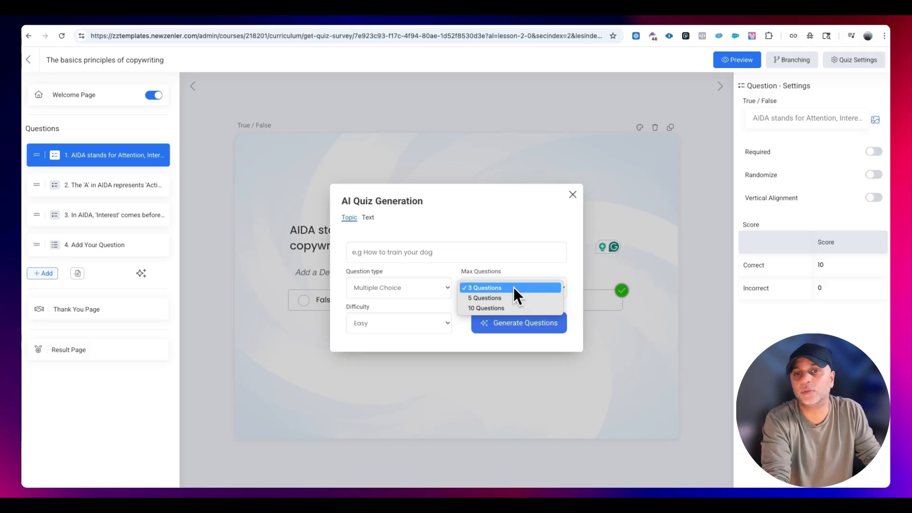
pyautogui.click(514, 287)
pyautogui.click(394, 245)
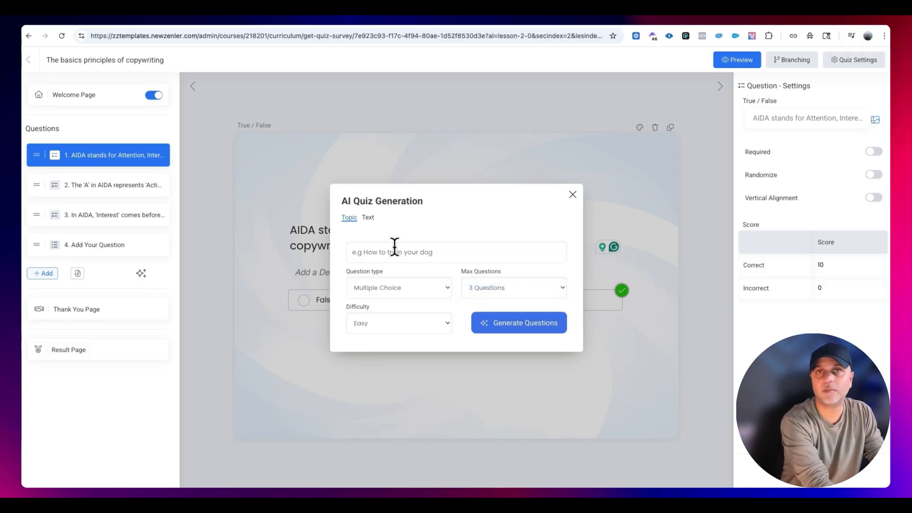
pyautogui.write('Hemmingways rules of copywriting')
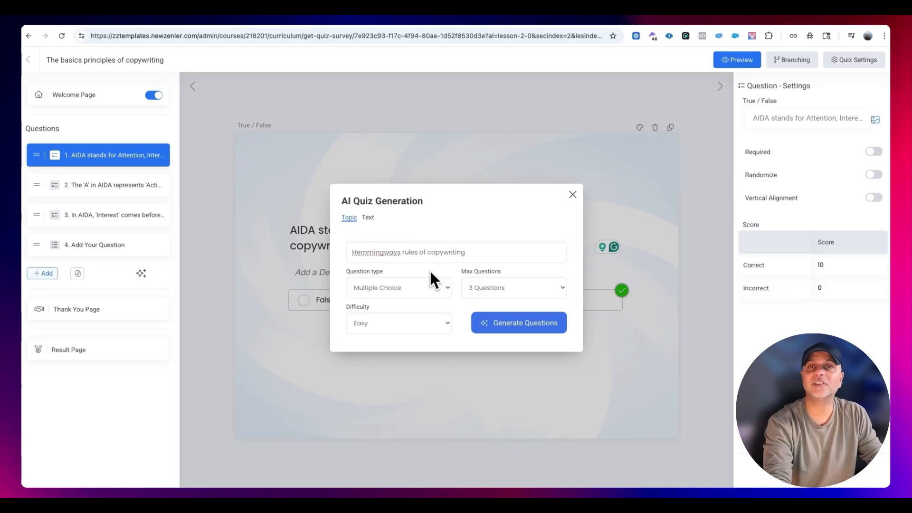
pyautogui.tripleClick(357, 252)
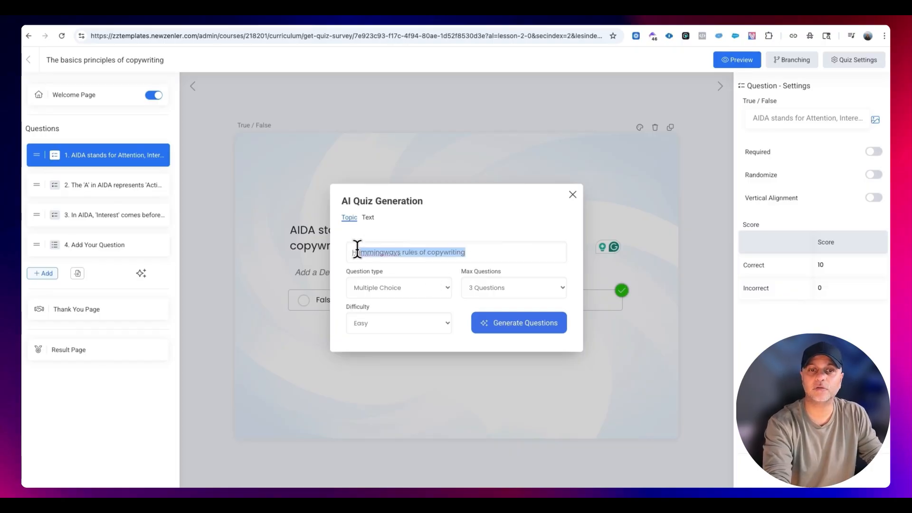
# - Generate the additional AI questions with the Random question type and Medium difficulty
pyautogui.click(440, 289)
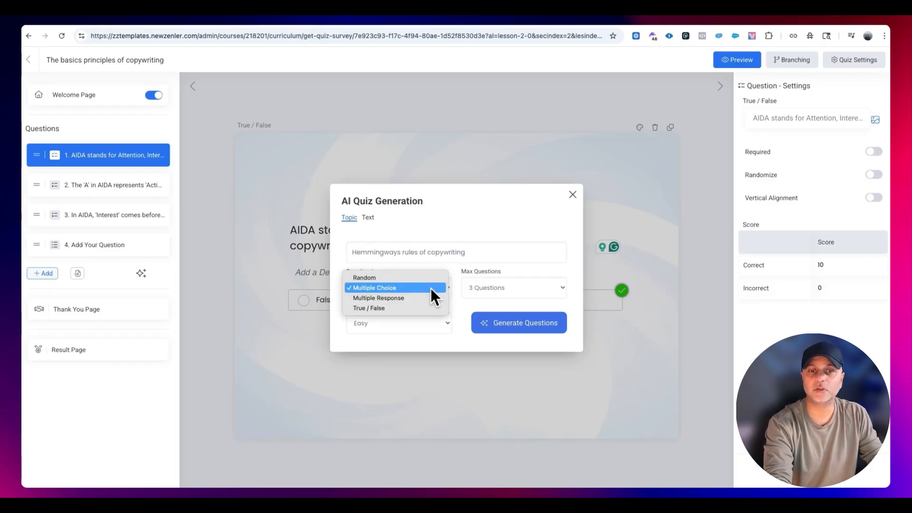
pyautogui.click(429, 281)
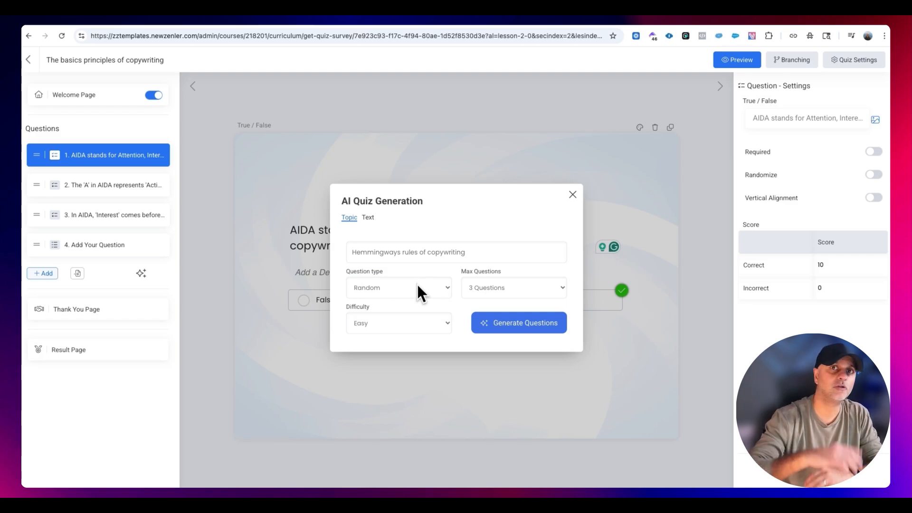
pyautogui.click(408, 324)
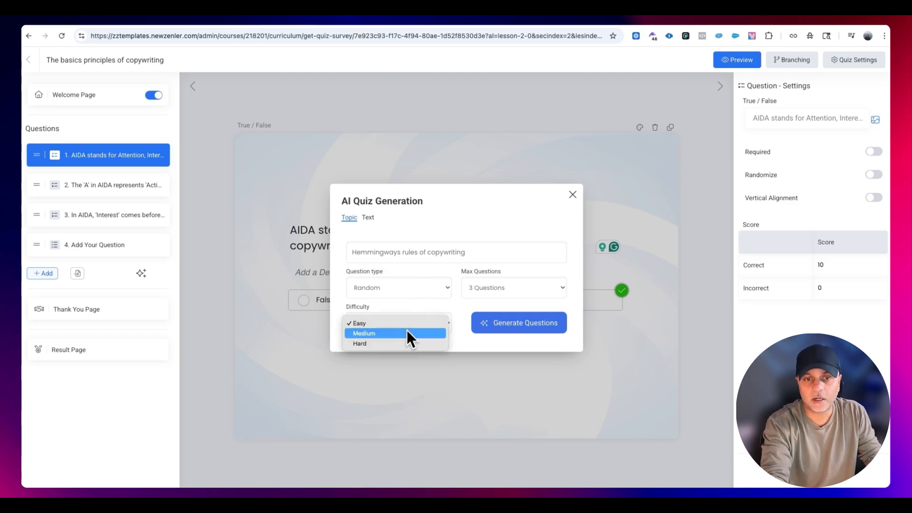
pyautogui.click(398, 336)
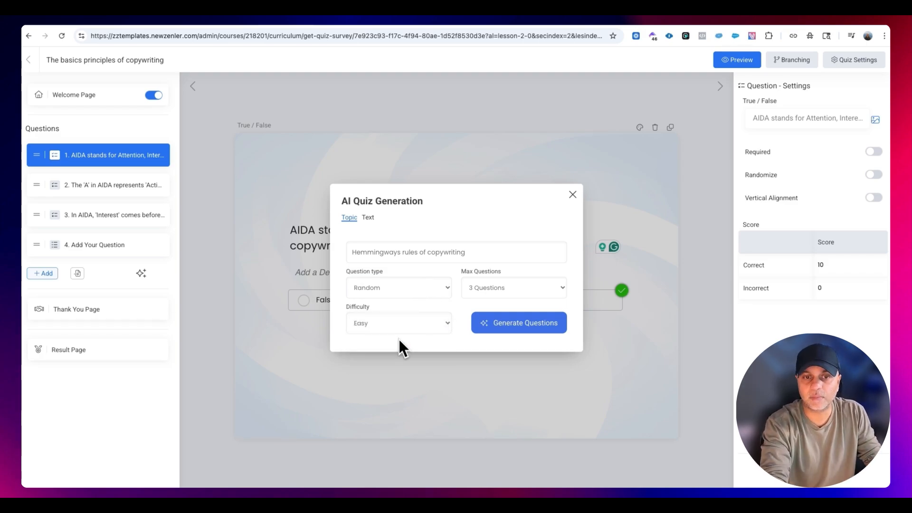
pyautogui.click(522, 334)
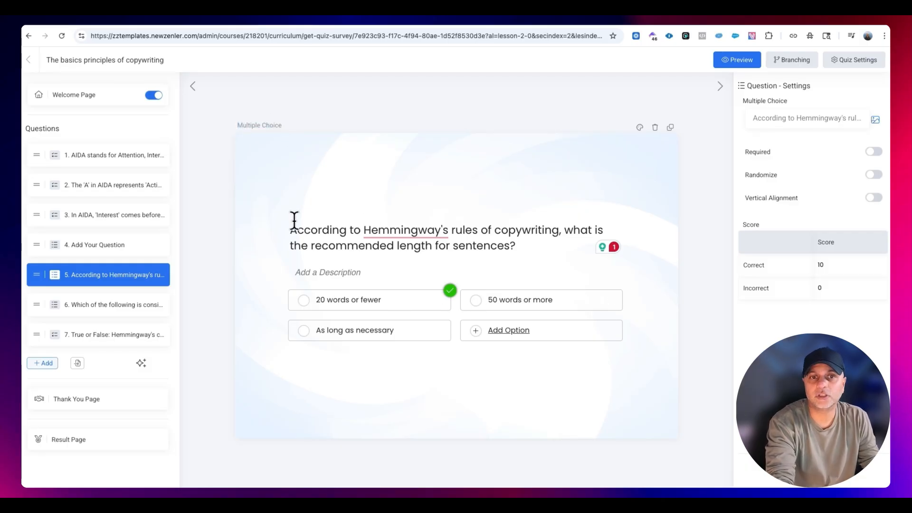
# - Correct the misspelled name to "Hemingway's" in the fifth question and add four blank answer options
pyautogui.moveTo(383, 229)
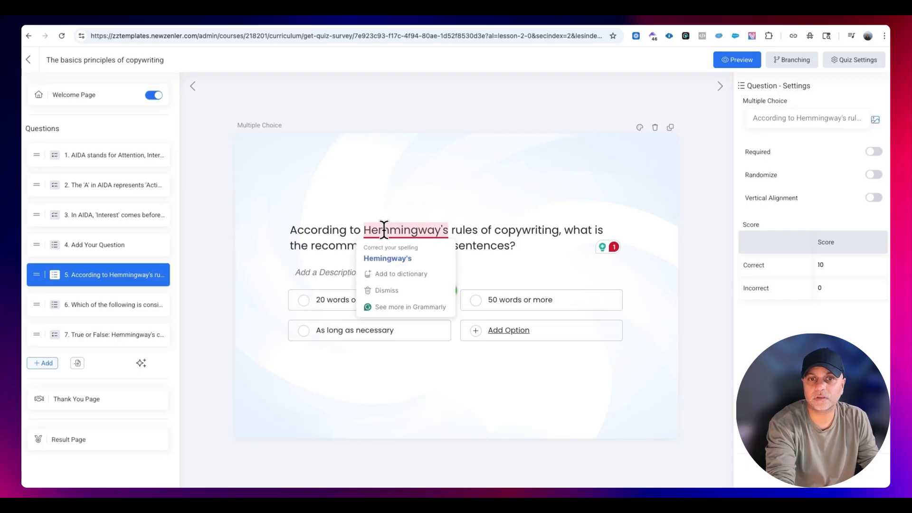
pyautogui.click(400, 259)
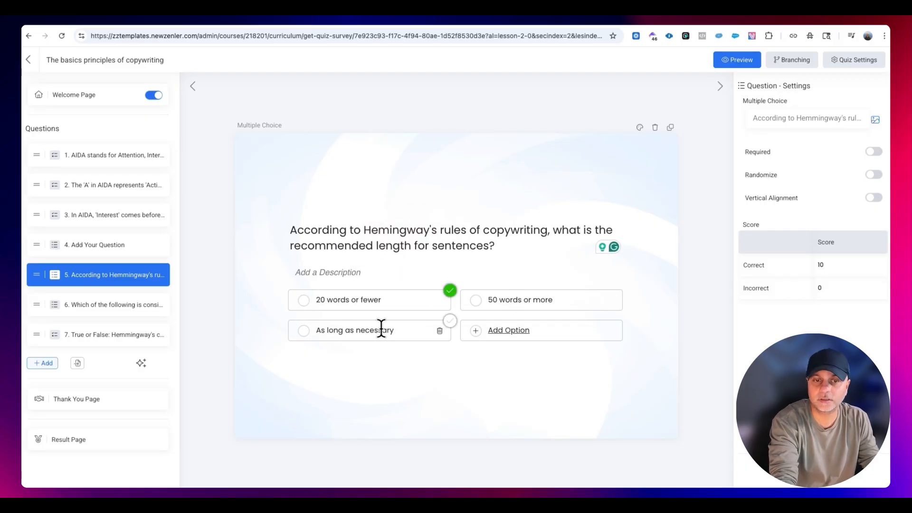
pyautogui.click(523, 336)
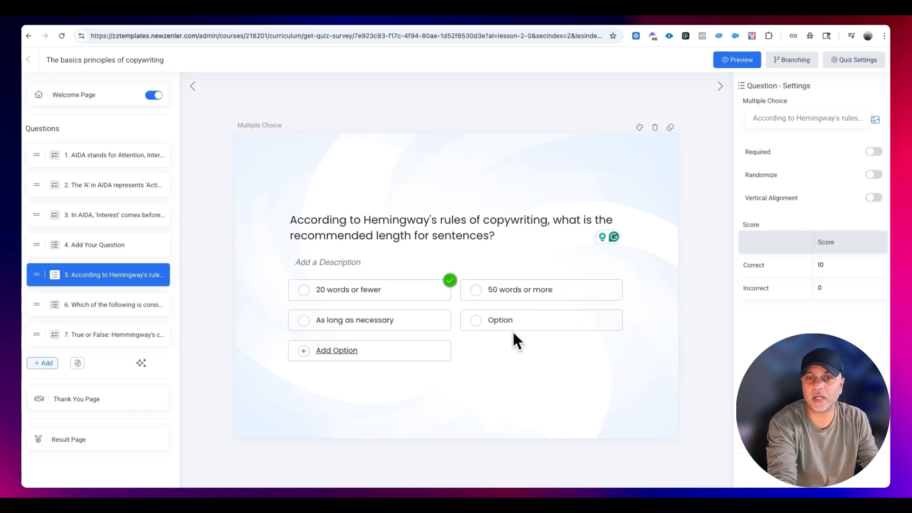
pyautogui.click(330, 352)
pyautogui.click(504, 354)
pyautogui.click(306, 370)
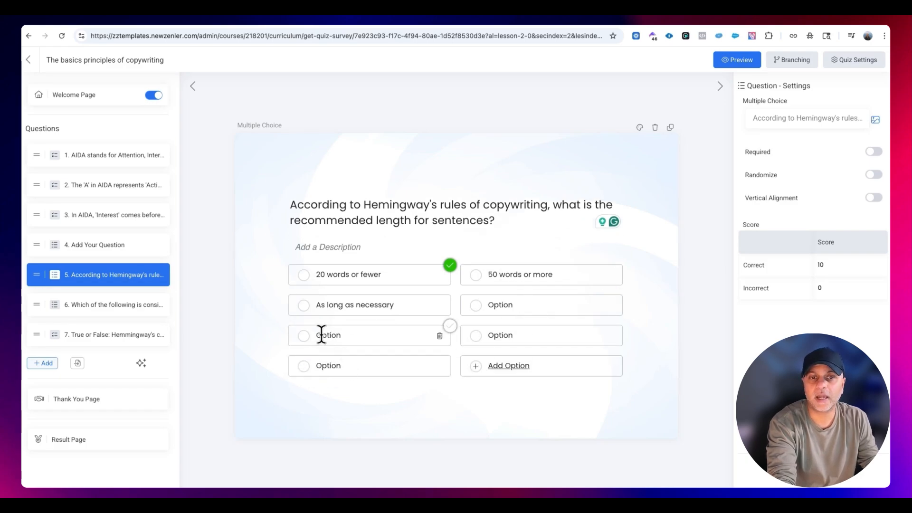
# - Mark "As long as necessary" as the fifth question's correct answer and delete surplus blank options
pyautogui.click(449, 296)
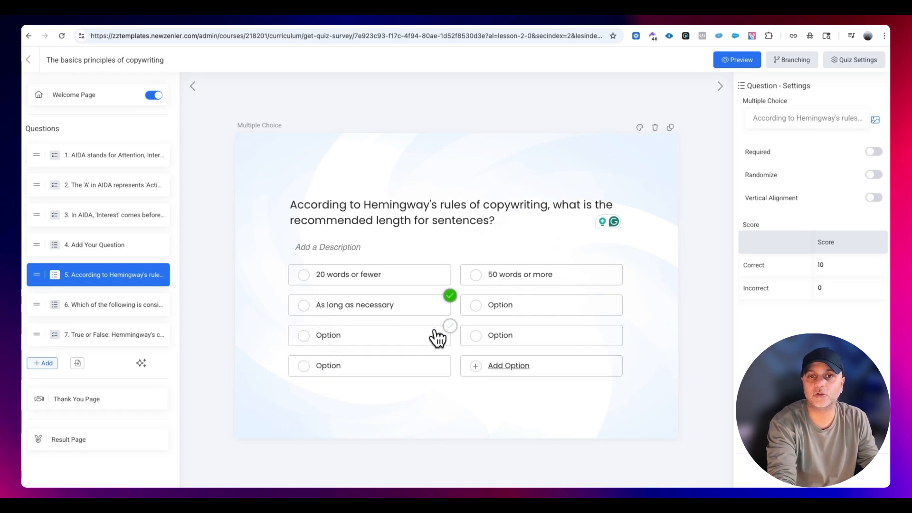
pyautogui.click(611, 307)
pyautogui.click(612, 306)
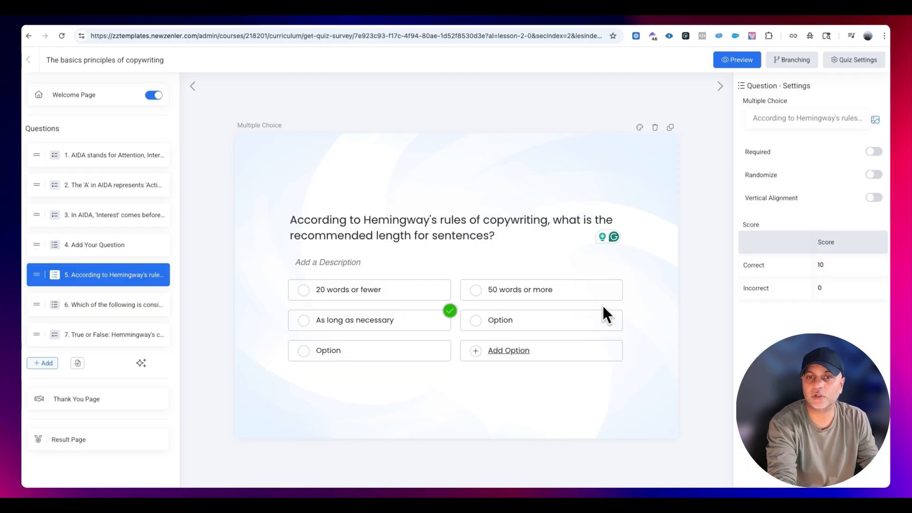
pyautogui.click(611, 321)
pyautogui.click(611, 322)
# - Review the sixth and seventh quiz questions and look at the theme's image upload and gallery options for the background
pyautogui.click(118, 311)
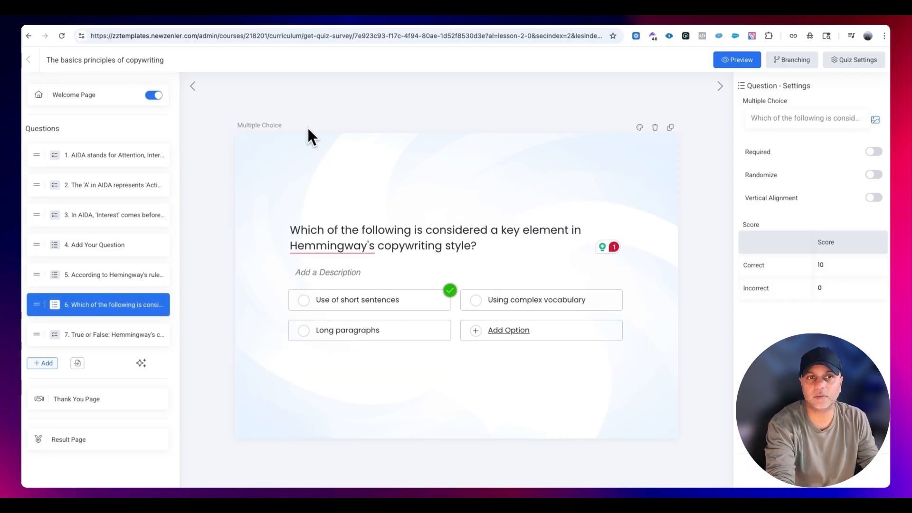
pyautogui.click(126, 340)
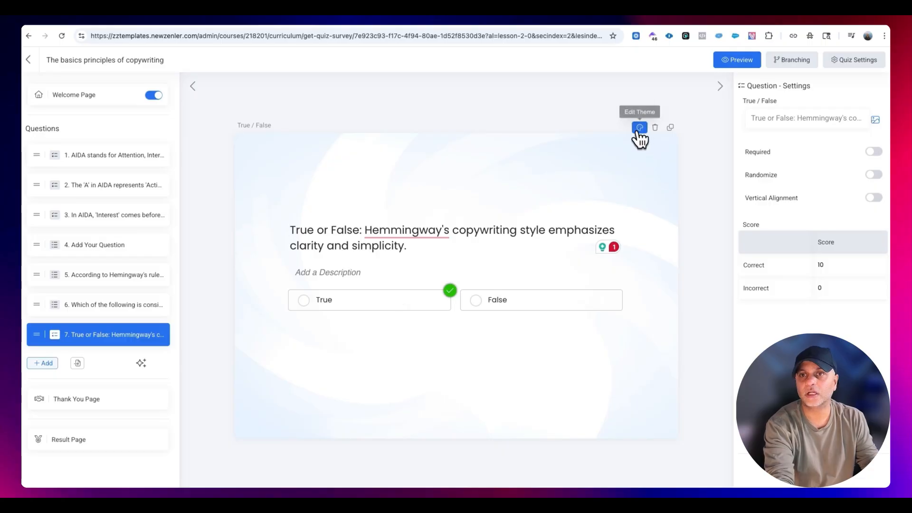
pyautogui.click(639, 128)
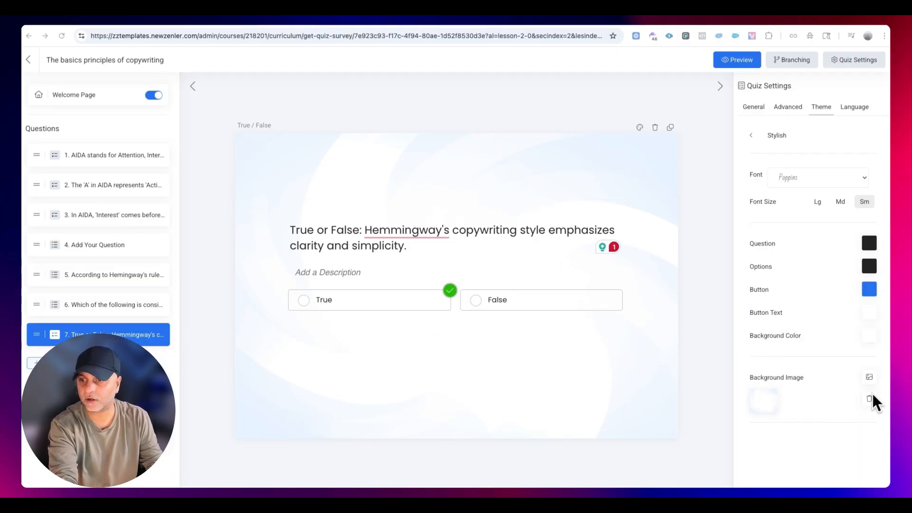
pyautogui.click(869, 377)
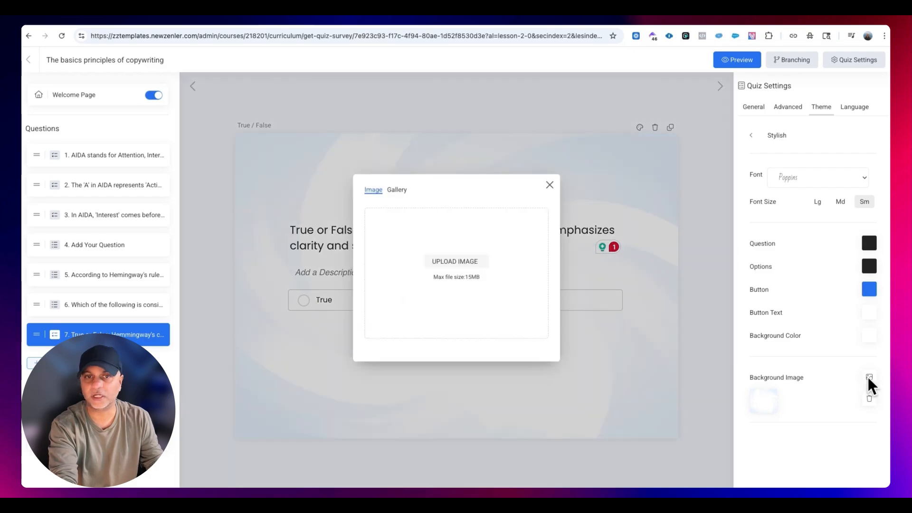
pyautogui.click(394, 189)
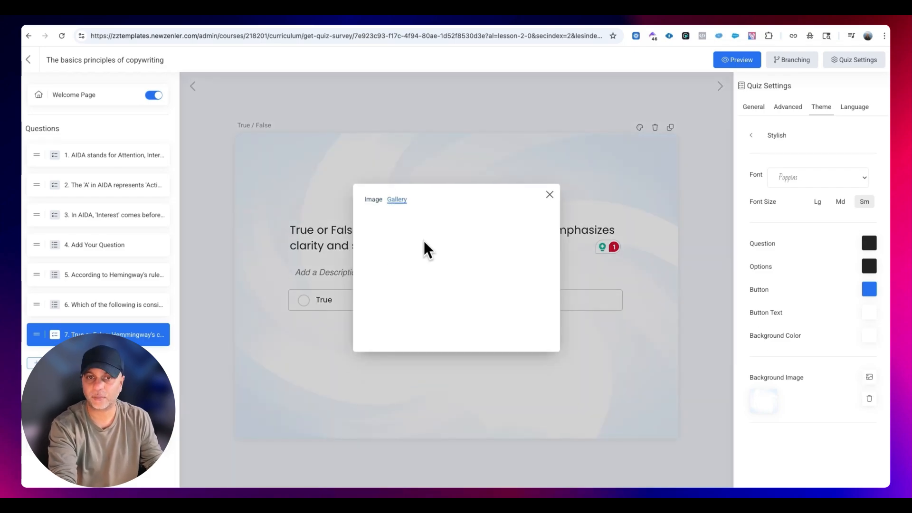
pyautogui.click(549, 195)
# - Set the quiz theme's background color to red (ea0d0d) and save the theme
pyautogui.click(869, 336)
pyautogui.moveTo(870, 340); pyautogui.dragTo(875, 338)
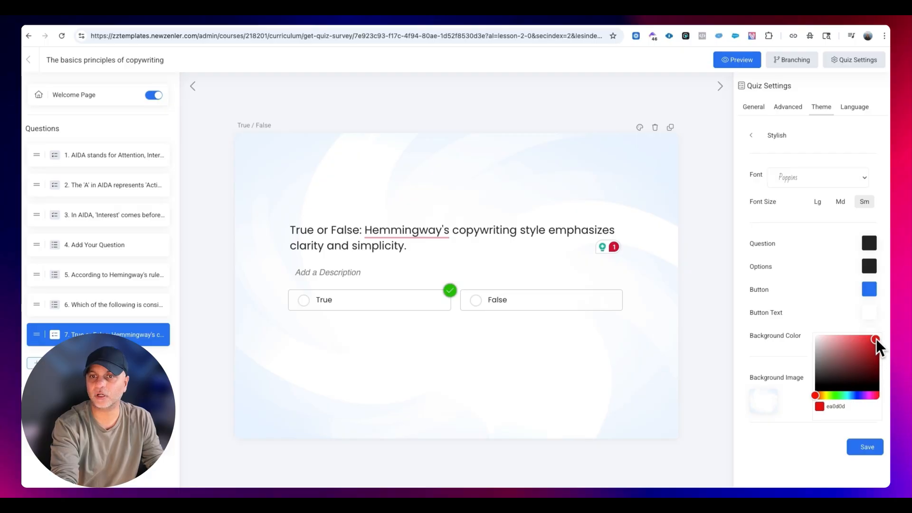
pyautogui.click(846, 324)
pyautogui.click(867, 447)
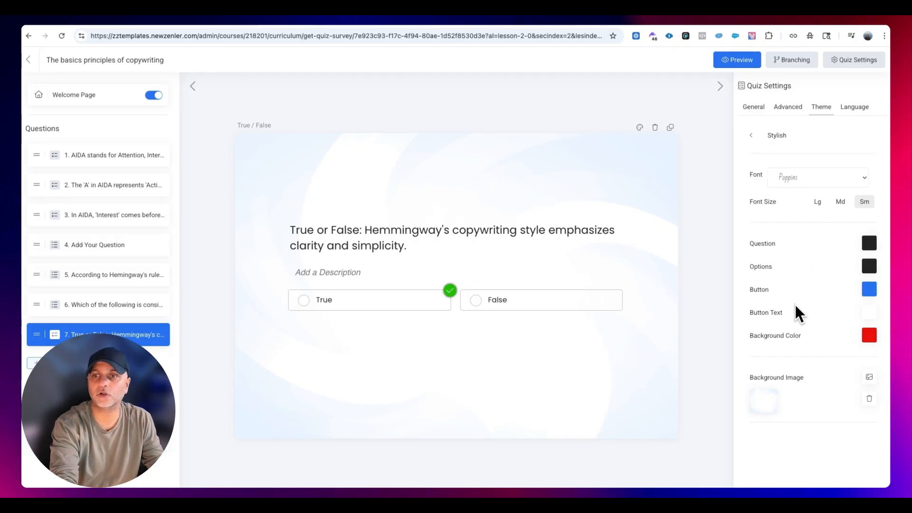
# - Change the color of the answer options in the quiz theme to light grey
pyautogui.click(870, 266)
pyautogui.moveTo(816, 308); pyautogui.dragTo(809, 281)
pyautogui.click(778, 278)
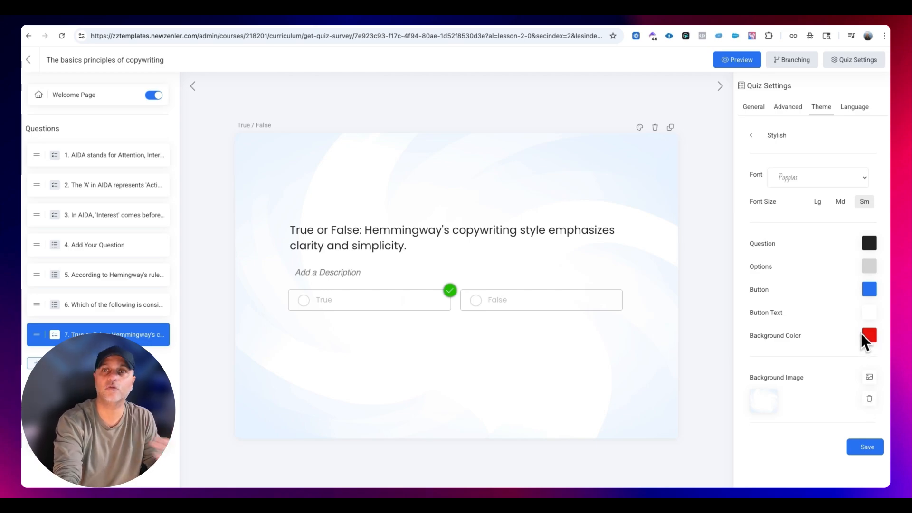
# - Delete the quiz theme's background image and set the background color to dfdbdb
pyautogui.click(869, 398)
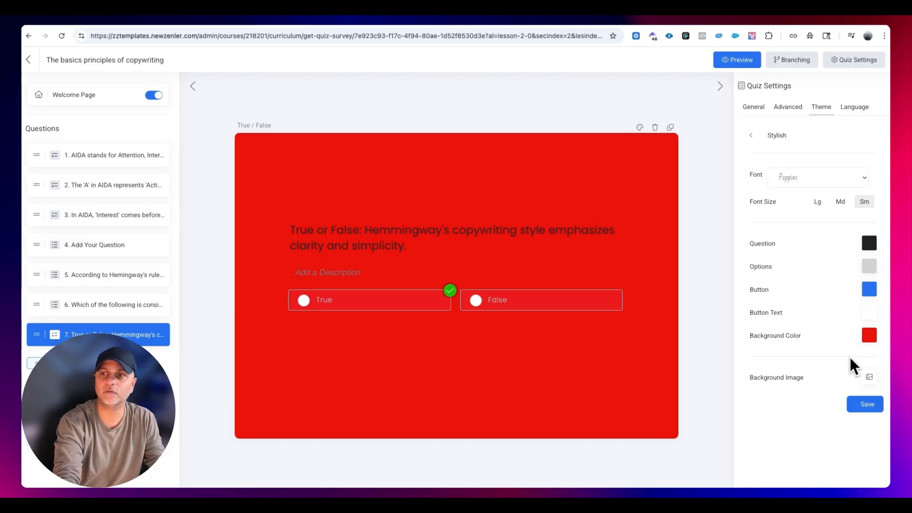
pyautogui.click(869, 336)
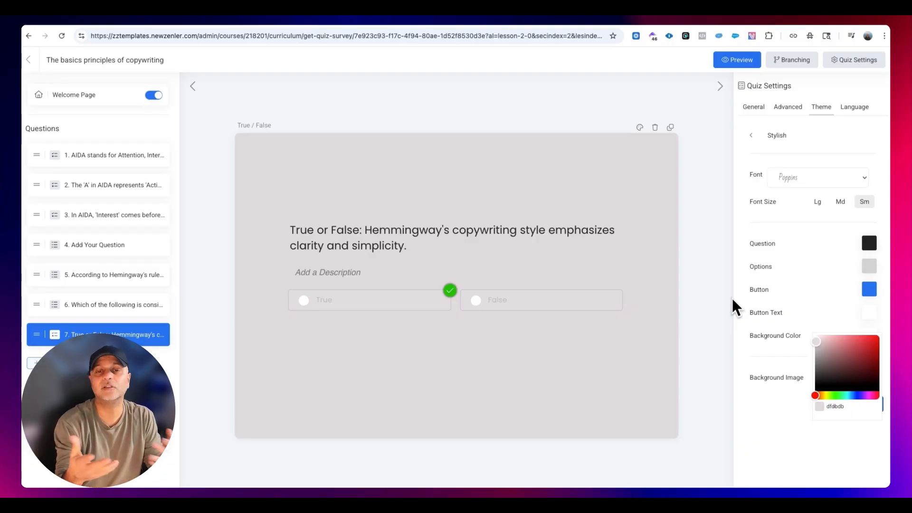
pyautogui.click(651, 316)
# - Try enabling the quiz's progress bar with the green style in the advanced quiz settings
pyautogui.click(787, 108)
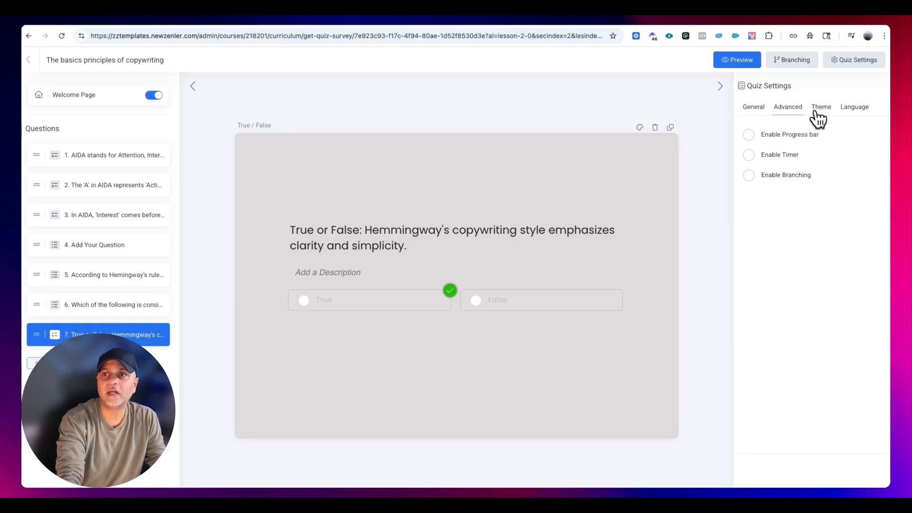
pyautogui.click(785, 138)
pyautogui.click(793, 160)
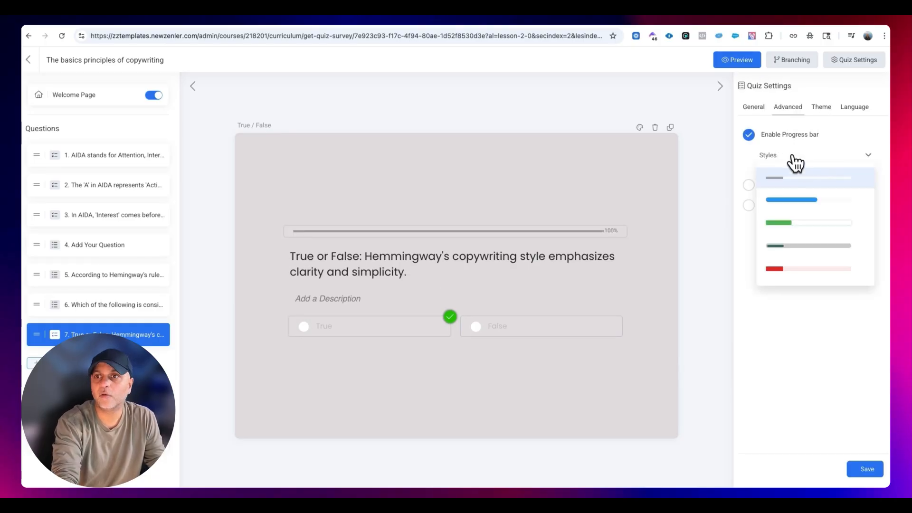
pyautogui.click(798, 229)
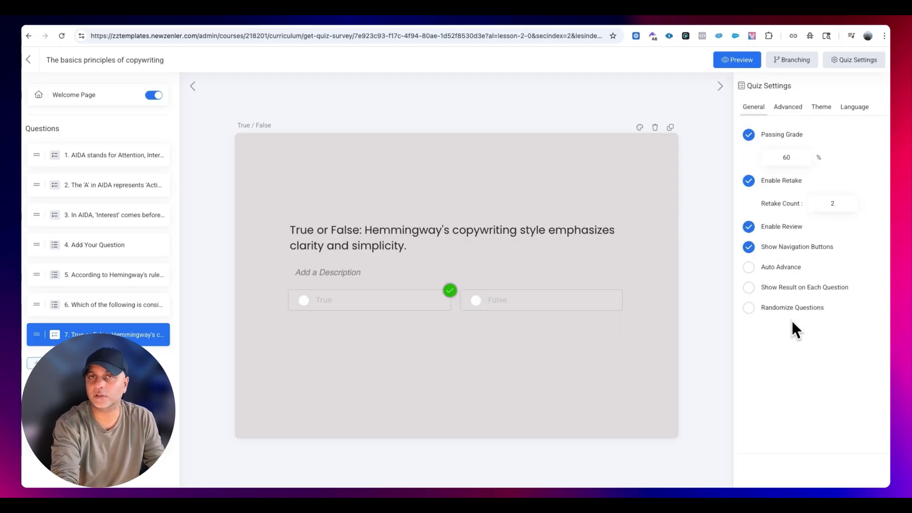
# - Try "Begin" as the label of the quiz's Start button in the language settings and undo the change
pyautogui.click(854, 108)
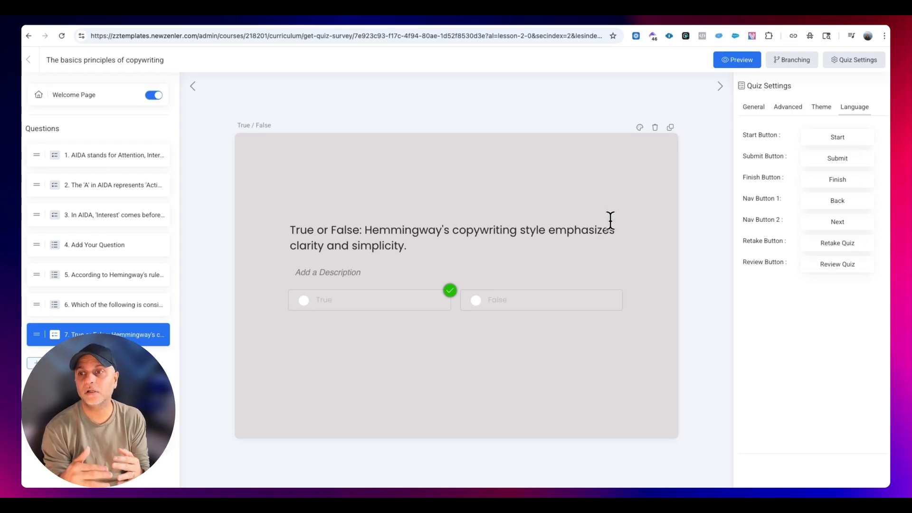
pyautogui.doubleClick(841, 139)
pyautogui.write('Begin')
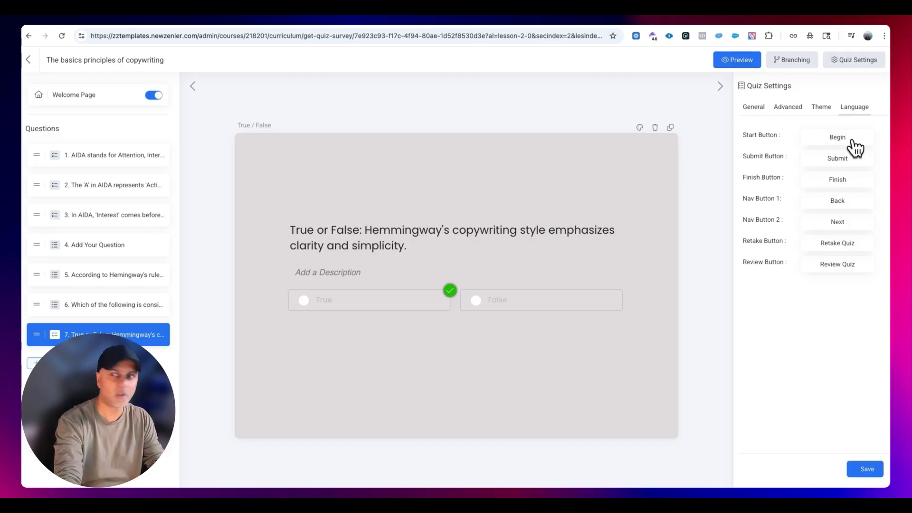
pyautogui.press('super+z')
pyautogui.click(823, 317)
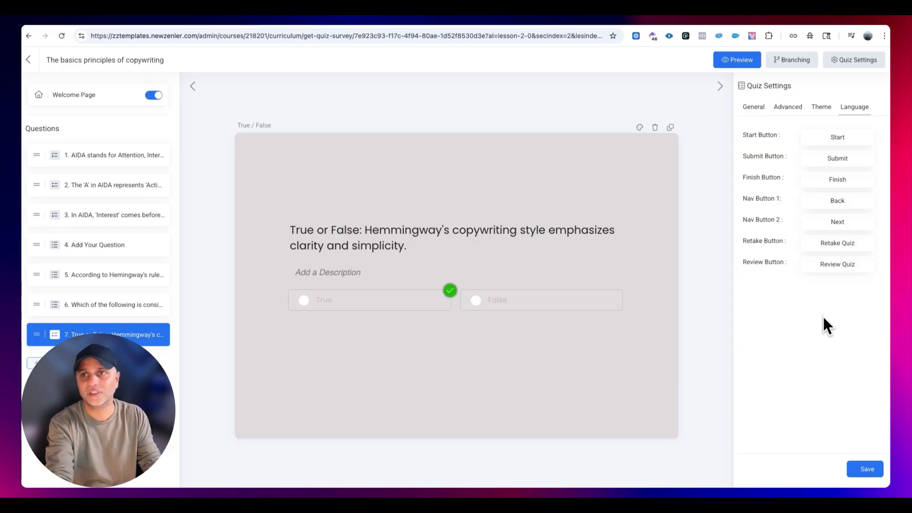
# - Look over the branching setup, Thank You Page and Result Page, and save the quiz settings
pyautogui.click(803, 62)
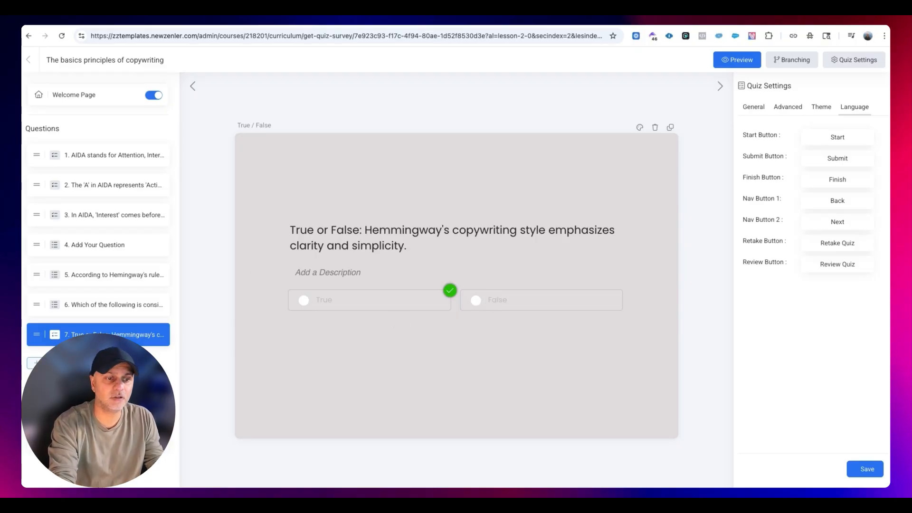
pyautogui.click(98, 402)
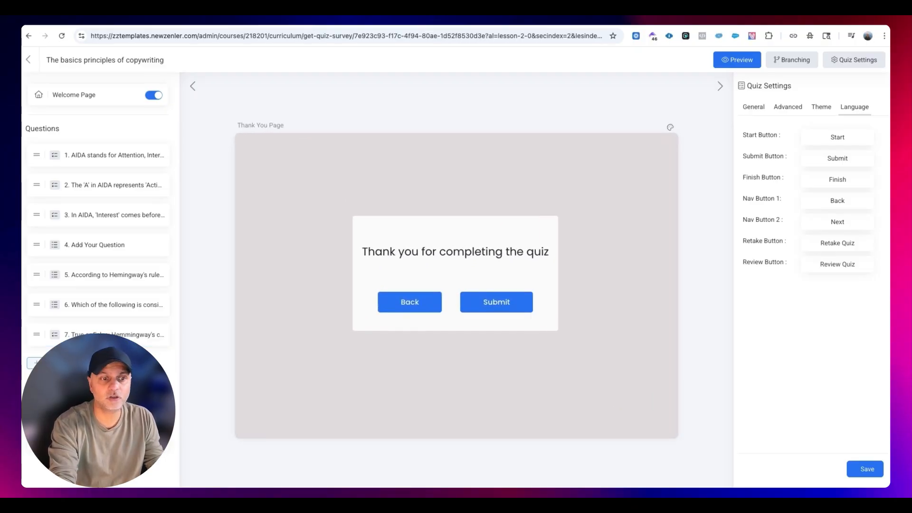
pyautogui.click(98, 439)
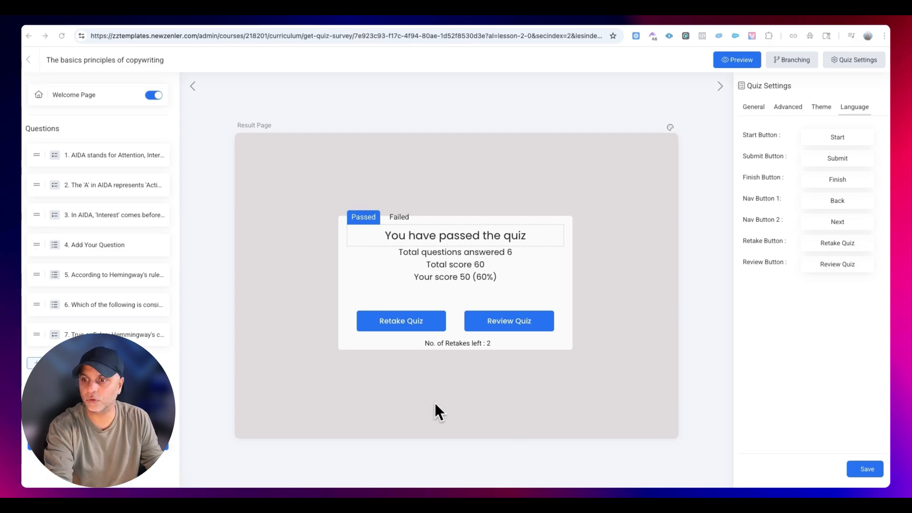
pyautogui.click(872, 468)
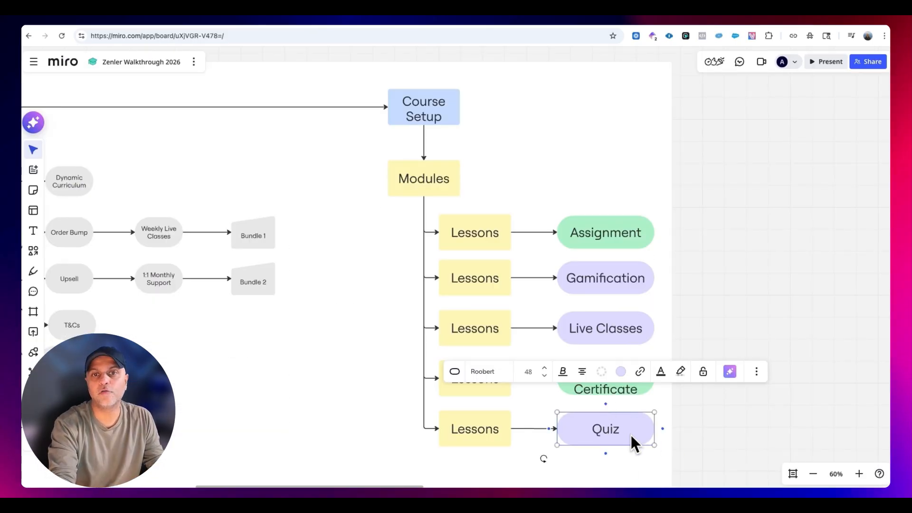
# - On the Miro board, fill the Quiz shape with light green like the Assignment shape
pyautogui.click(620, 372)
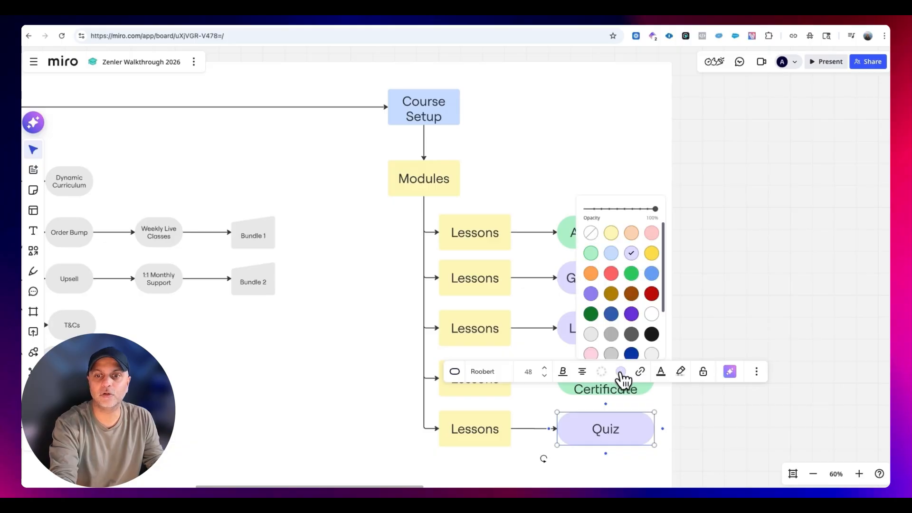
pyautogui.click(591, 253)
pyautogui.click(728, 230)
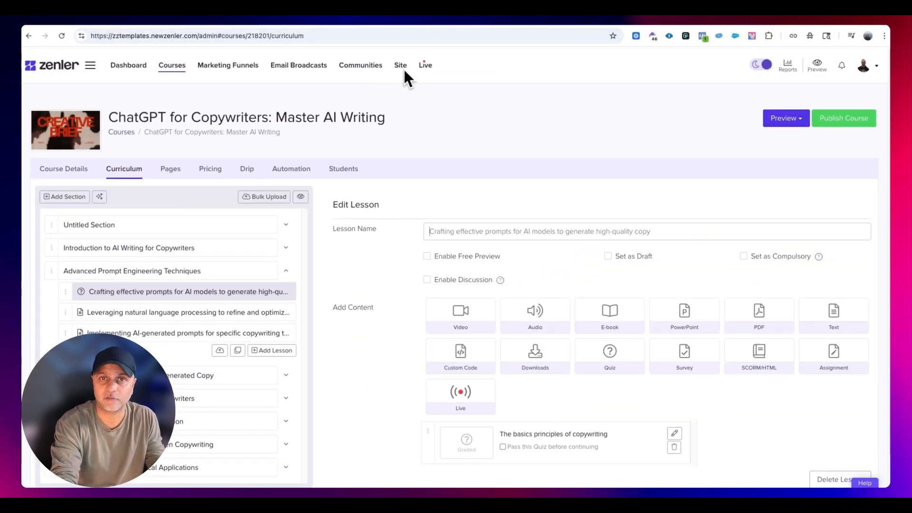
# - In Zenler, open the Live Classes page and start creating a new live class
pyautogui.click(429, 66)
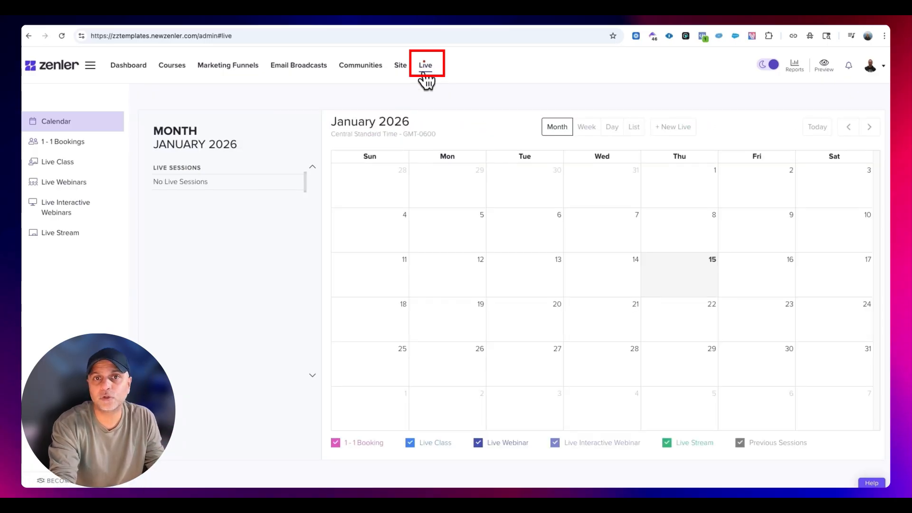
pyautogui.click(97, 165)
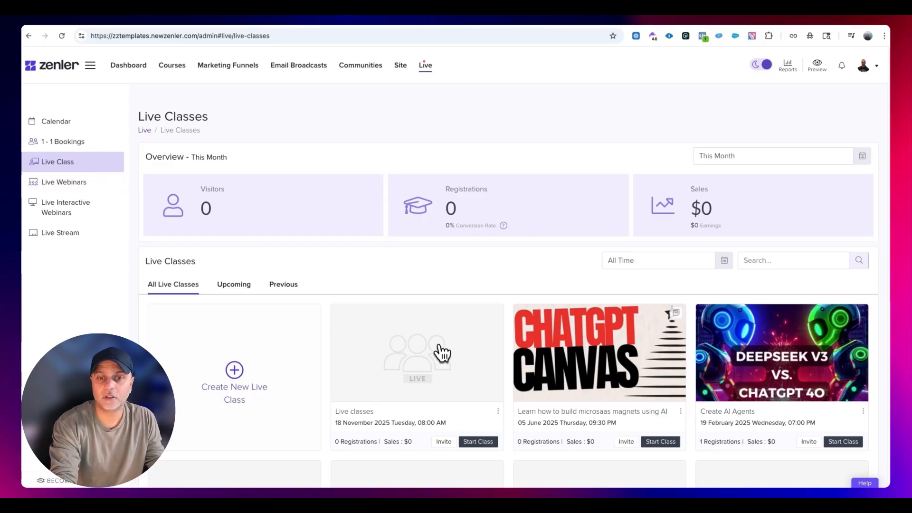
pyautogui.scroll(-2, 442, 352)
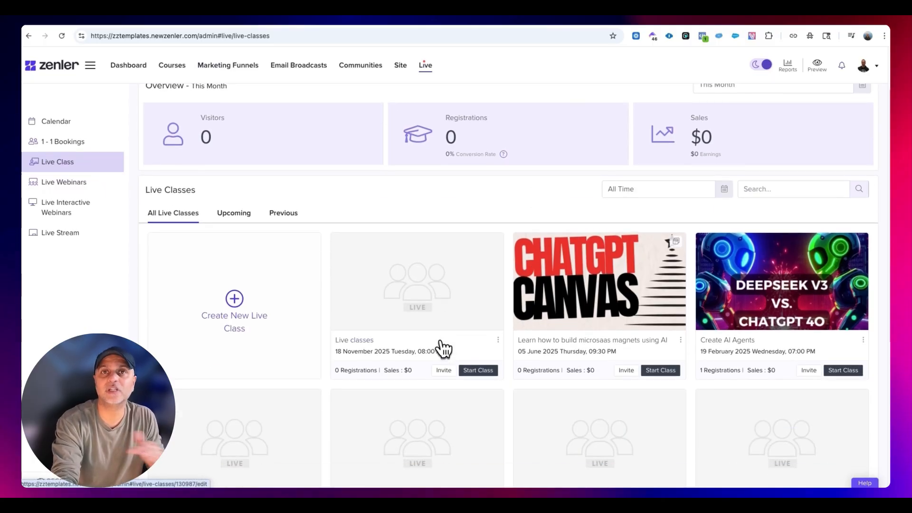
pyautogui.click(287, 327)
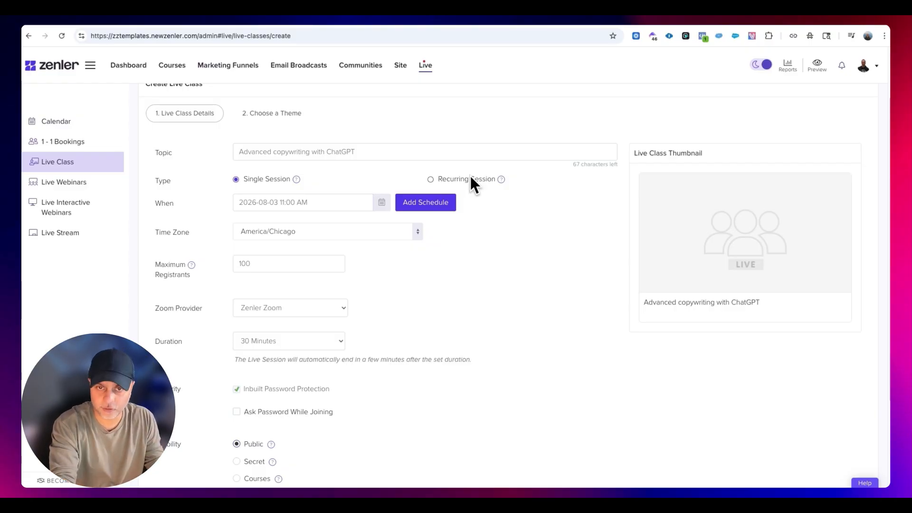
# - Add a second schedule to the single-session live class for 2026-08-03 at 2:00 PM
pyautogui.click(441, 204)
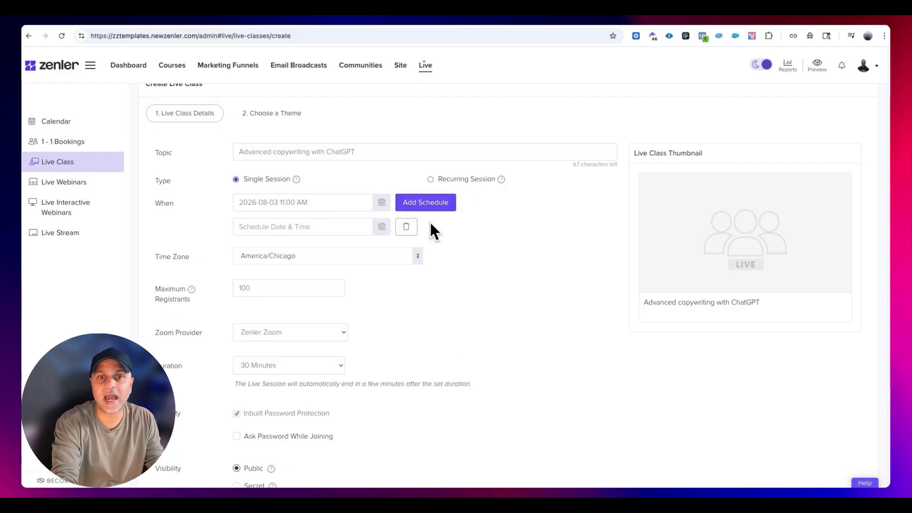
pyautogui.click(329, 204)
pyautogui.click(536, 246)
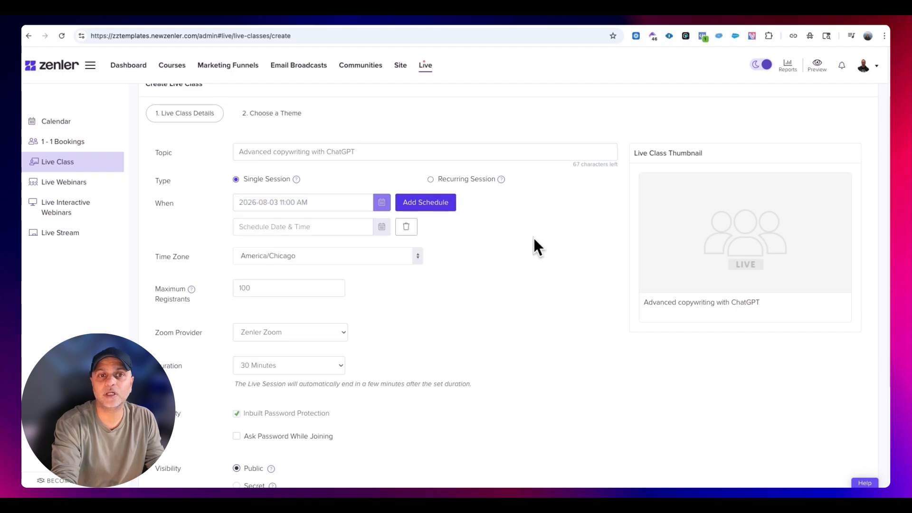
pyautogui.click(301, 227)
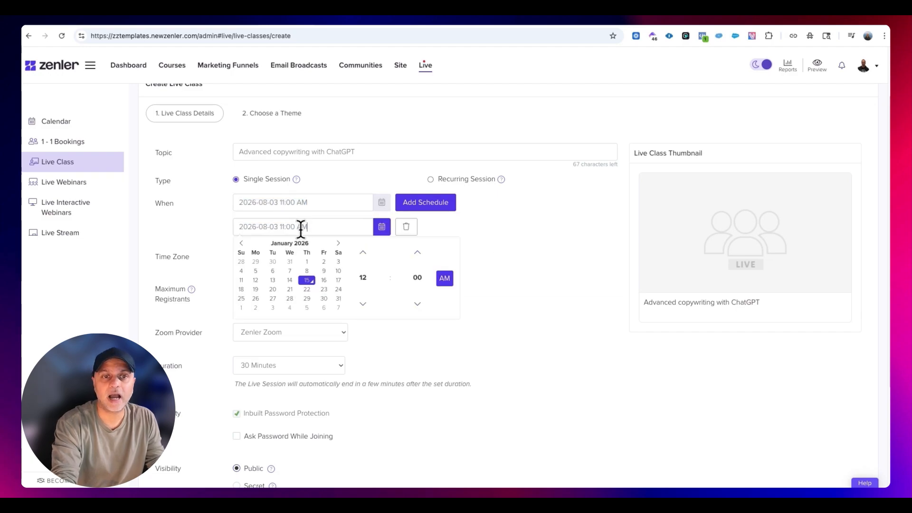
pyautogui.click(338, 230)
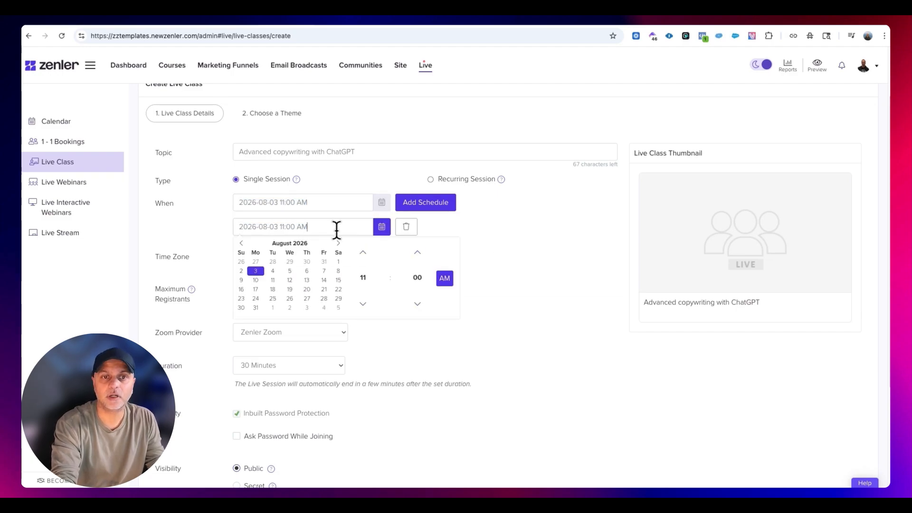
pyautogui.click(366, 252)
pyautogui.click(366, 252)
pyautogui.click(370, 257)
pyautogui.click(543, 239)
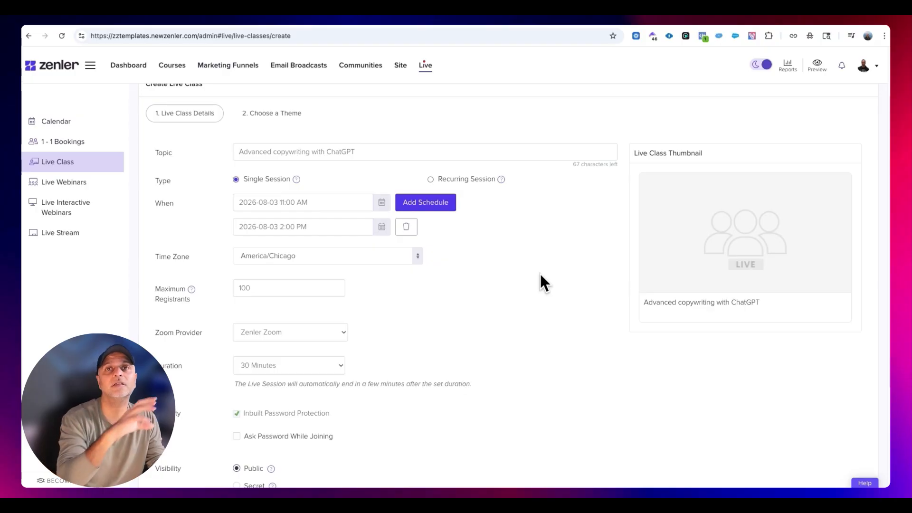
# - Set the live class's maximum registrants to 300 and check the help note for that field
pyautogui.scroll(-3, 540, 280)
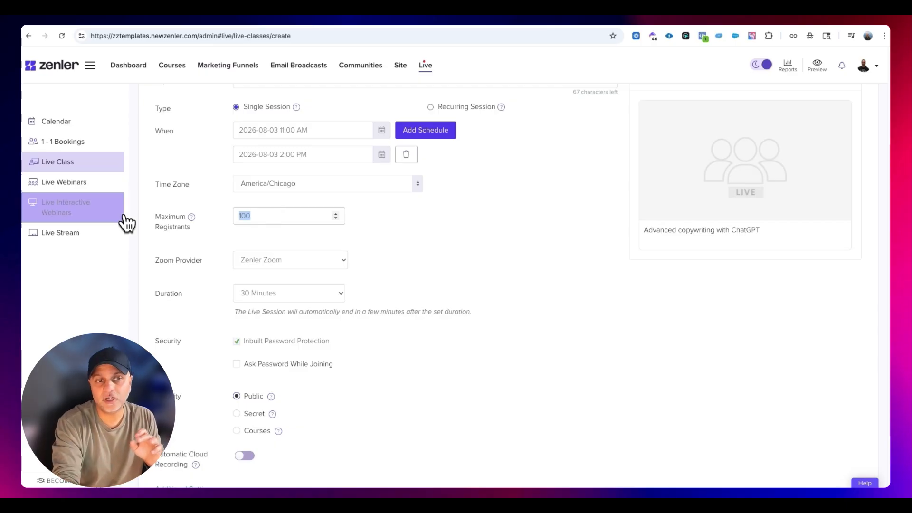
pyautogui.moveTo(194, 220)
pyautogui.click(291, 215)
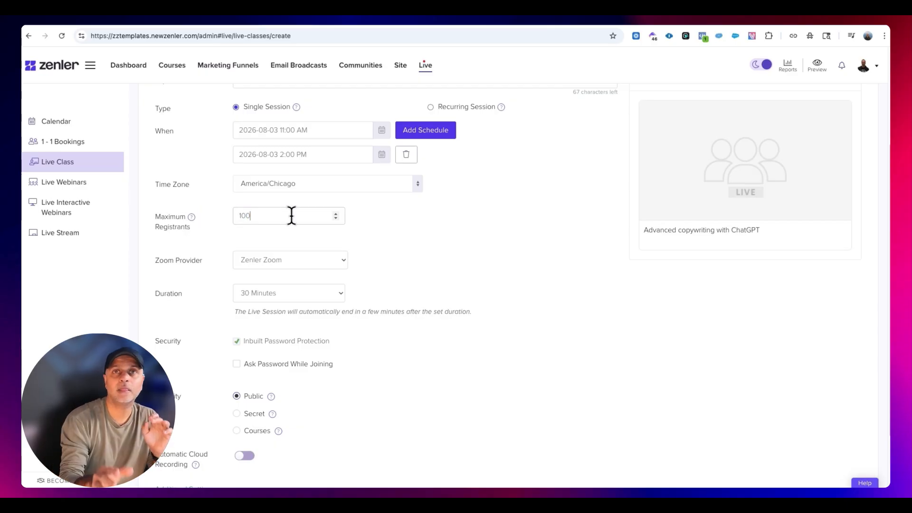
pyautogui.doubleClick(291, 215)
pyautogui.write('30')
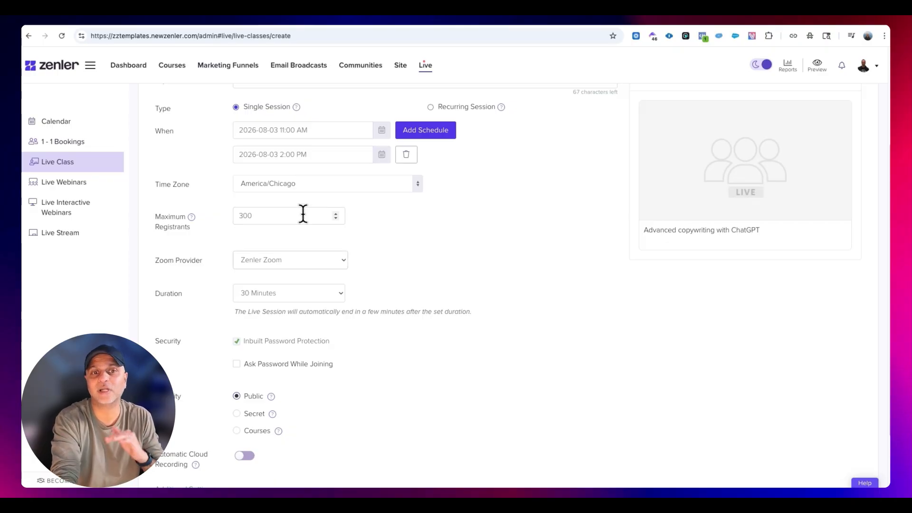
pyautogui.moveTo(193, 218)
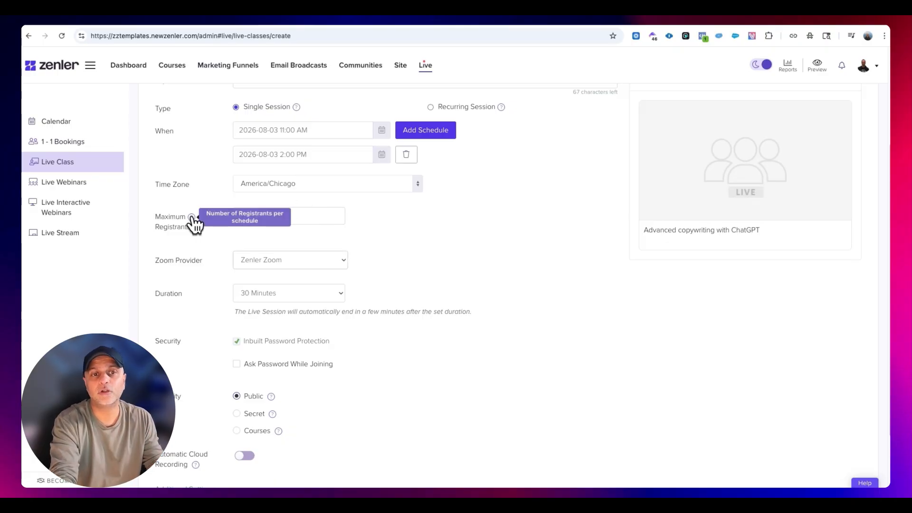
# - Keep Zenler Zoom as the live class's Zoom provider and set its duration to 2 Hours
pyautogui.click(312, 262)
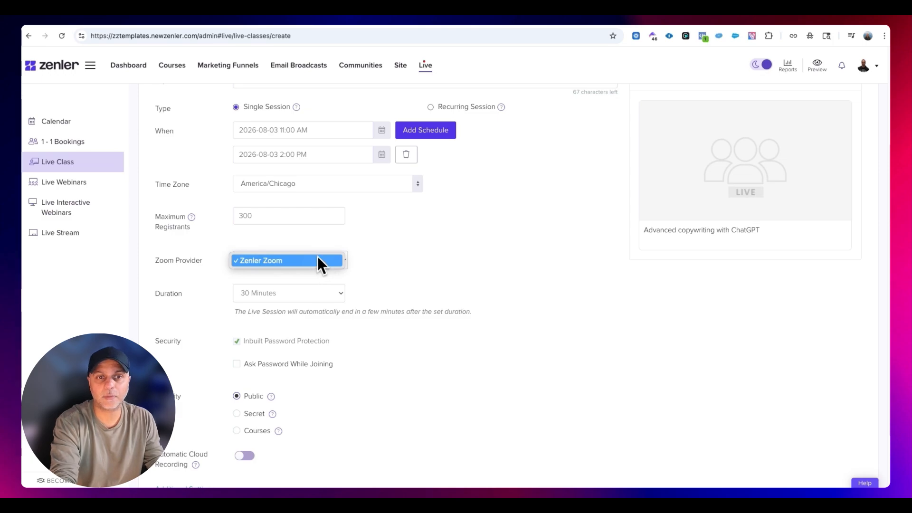
pyautogui.click(317, 258)
pyautogui.click(301, 292)
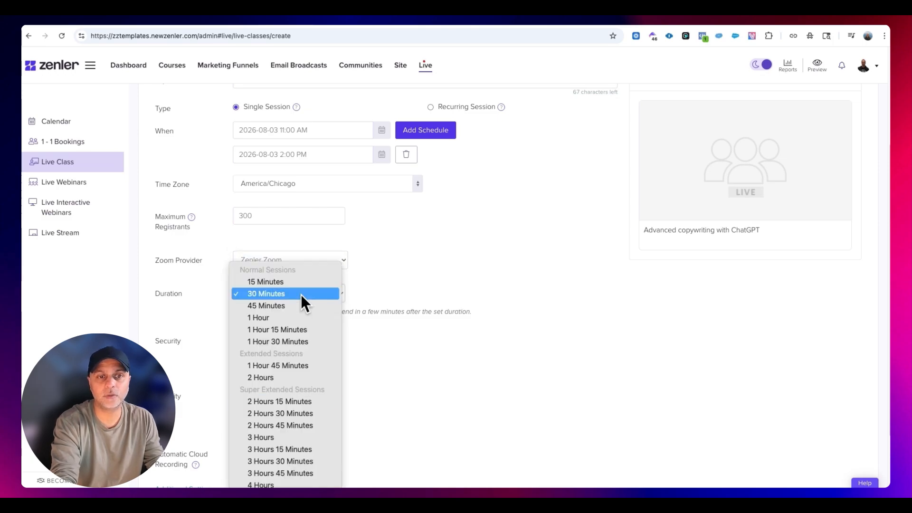
pyautogui.click(295, 378)
# - Check the Courses visibility option, set the live class's visibility to Public and enable automatic cloud recording
pyautogui.scroll(-3, 428, 304)
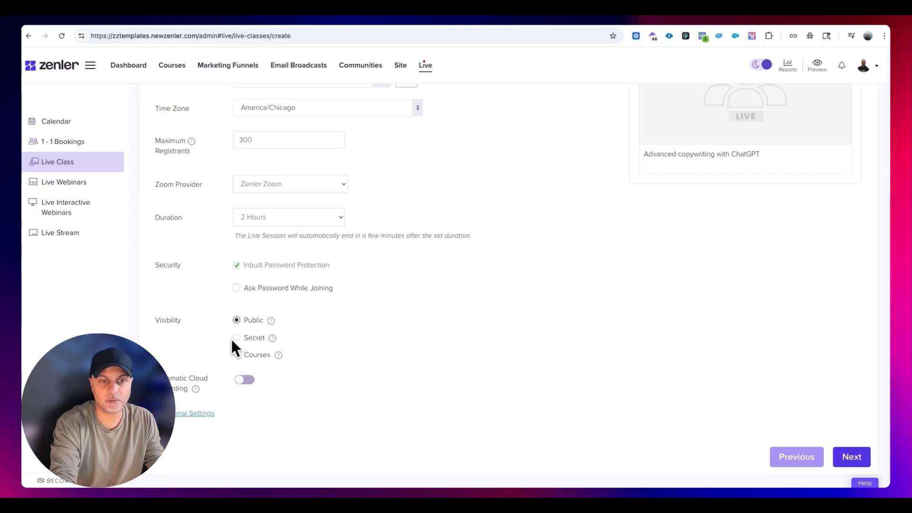
pyautogui.click(237, 359)
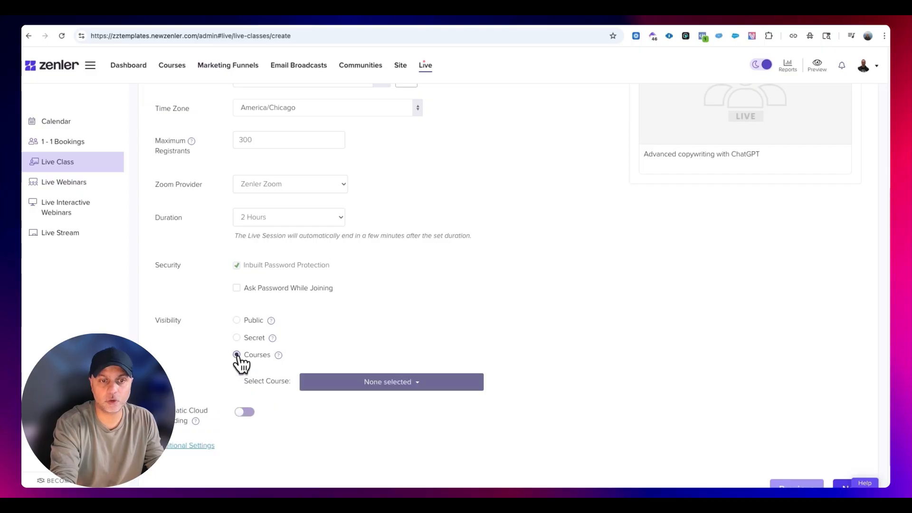
pyautogui.click(237, 321)
pyautogui.click(246, 382)
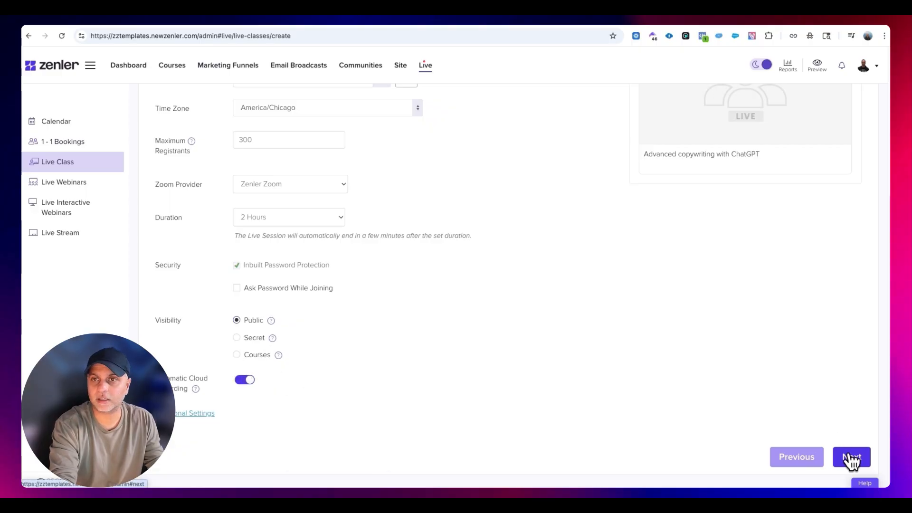
# - Check the recommended image size for the live class thumbnail, and continue to the theme selection
pyautogui.moveTo(791, 148)
pyautogui.scroll(2, 791, 144)
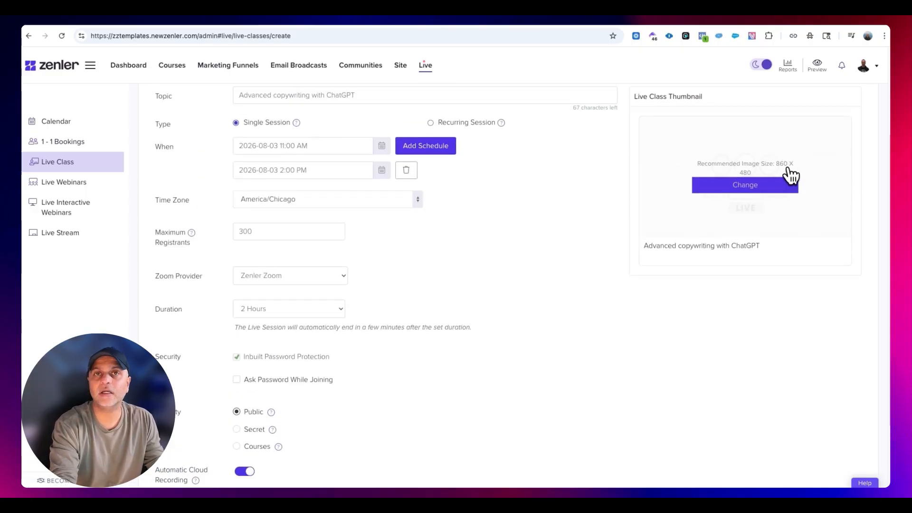
pyautogui.scroll(-2, 808, 361)
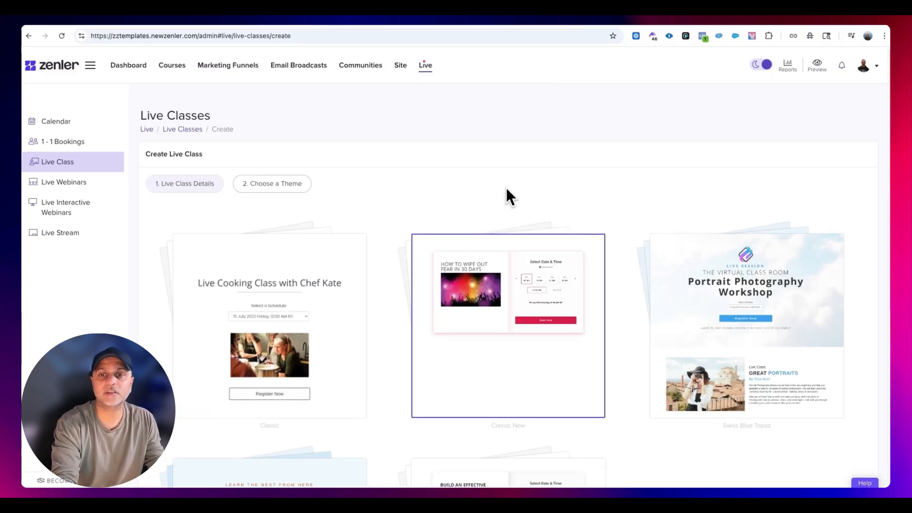
# - Look through the live class themes, choose Classic and finish creating the class
pyautogui.scroll(-2, 506, 188)
pyautogui.scroll(-4, 576, 320)
pyautogui.scroll(4, 690, 295)
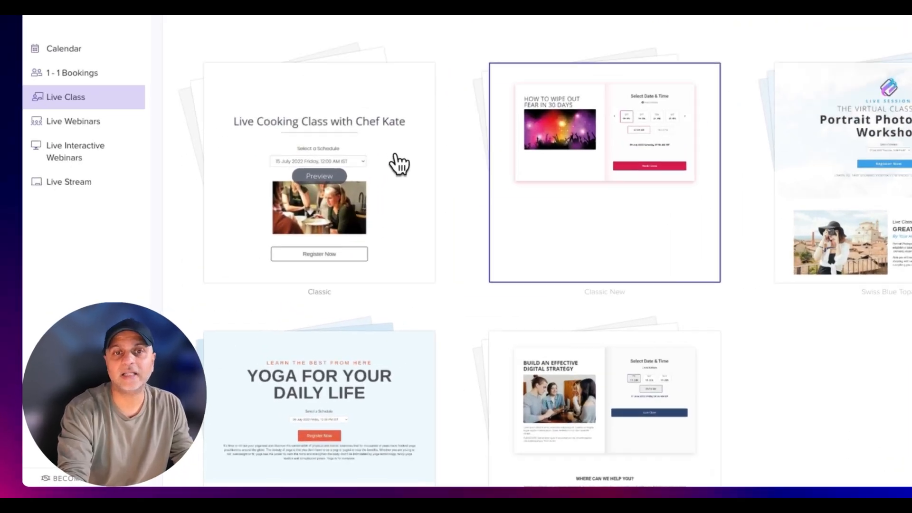
pyautogui.click(399, 164)
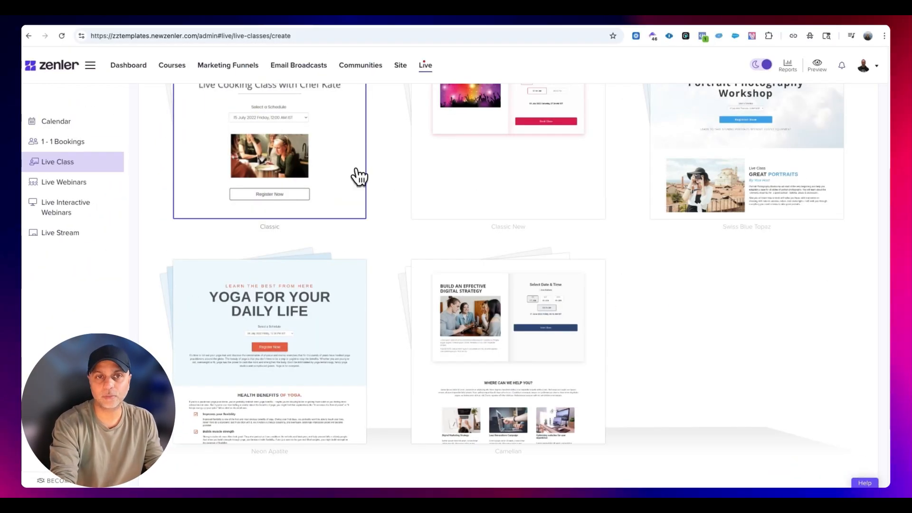
pyautogui.scroll(5, 354, 190)
pyautogui.scroll(-10, 464, 320)
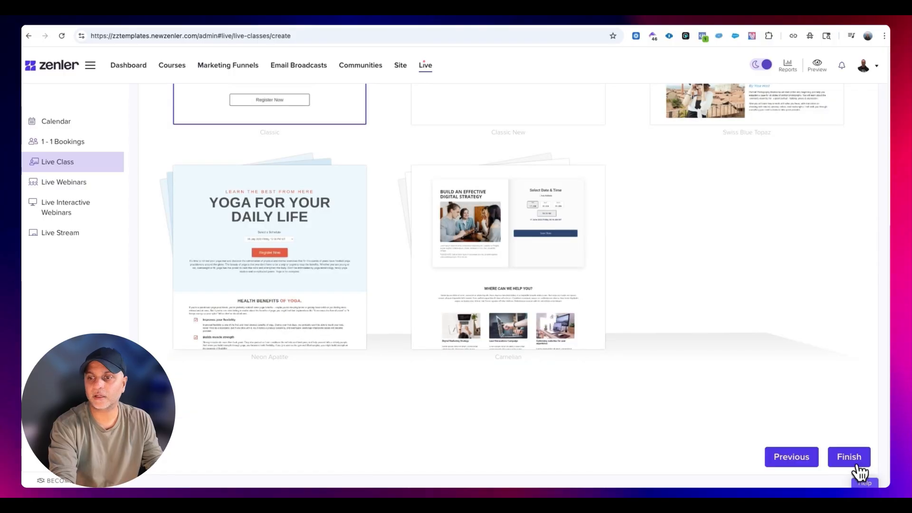
pyautogui.click(848, 457)
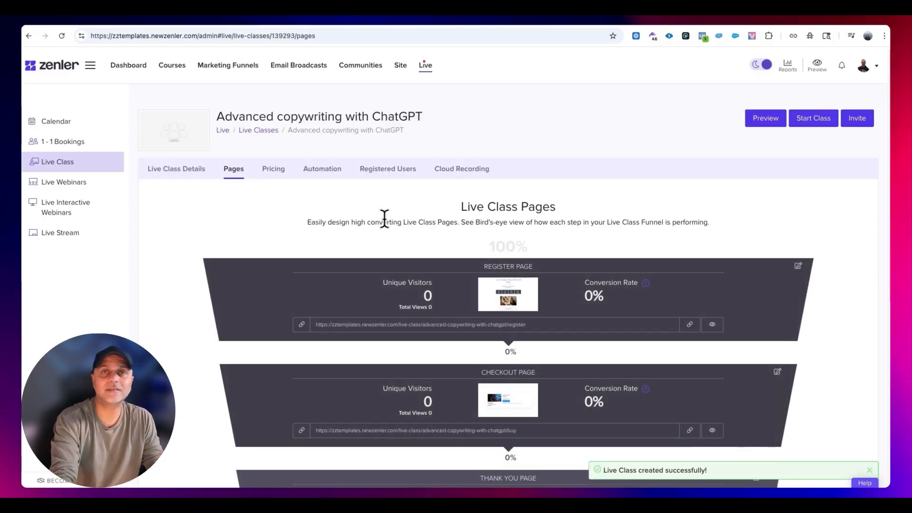
# - Review the new live class's pricing, automation and class details, including the help note for the direct join link
pyautogui.click(279, 169)
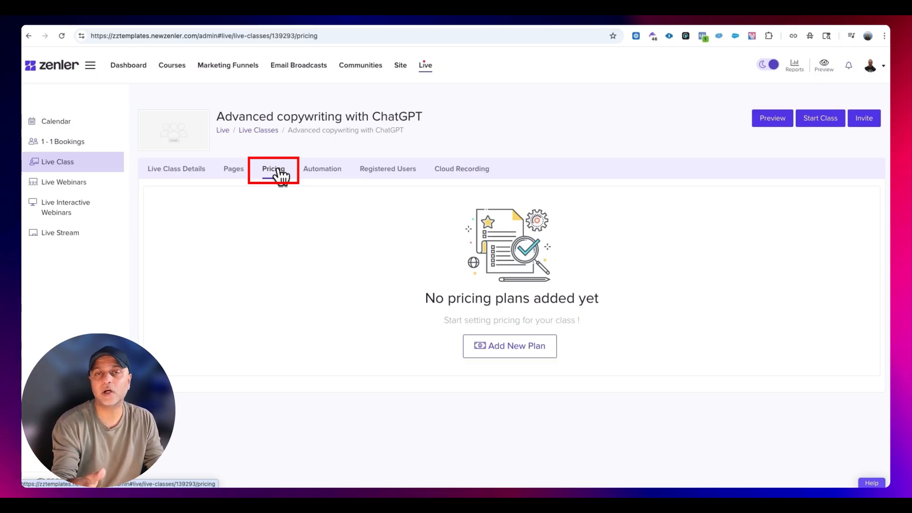
pyautogui.click(328, 169)
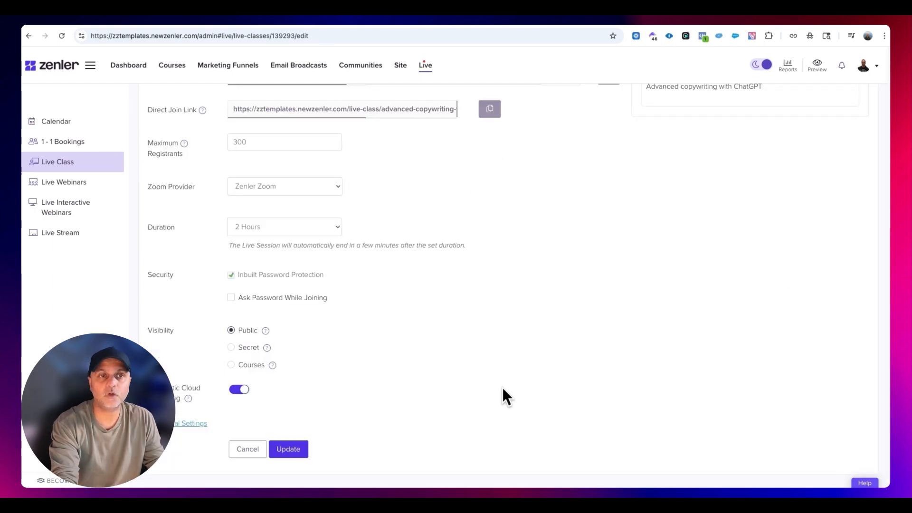
pyautogui.scroll(4, 504, 397)
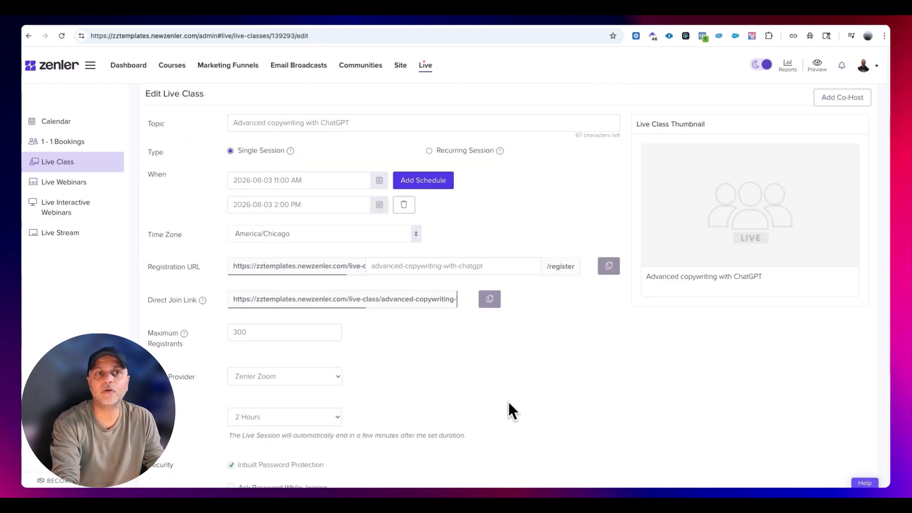
pyautogui.moveTo(204, 304)
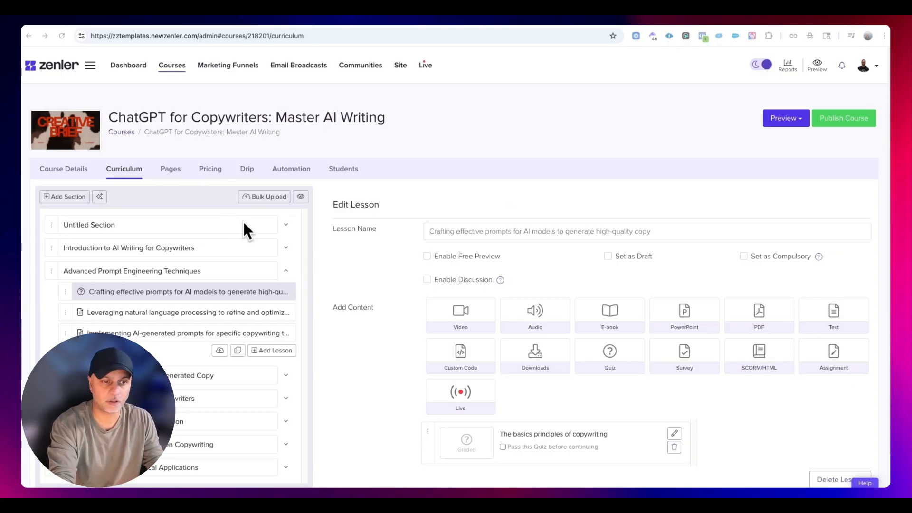
# - In the course curriculum, add the Advanced copywriting with ChatGPT live class to the lesson "Implementing AI-generated prompts for specific copywriting tasks"
pyautogui.scroll(-1, 243, 221)
pyautogui.click(137, 304)
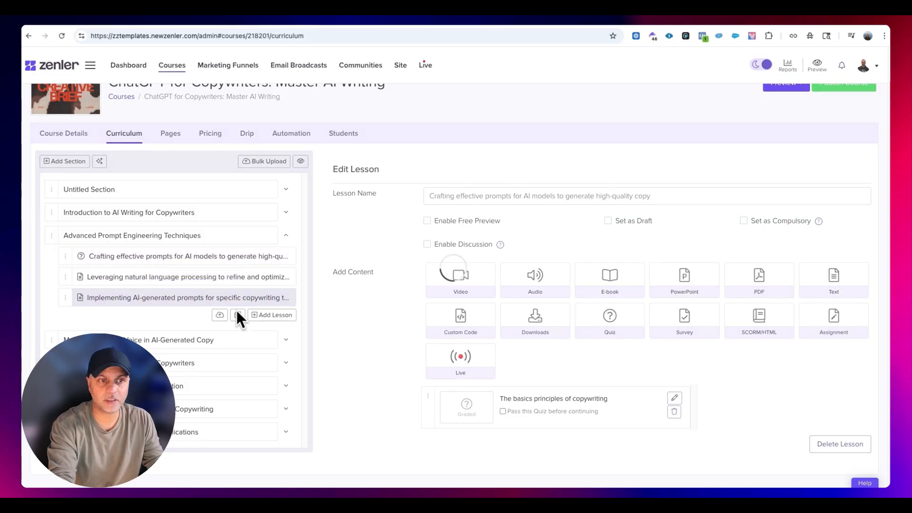
pyautogui.click(456, 404)
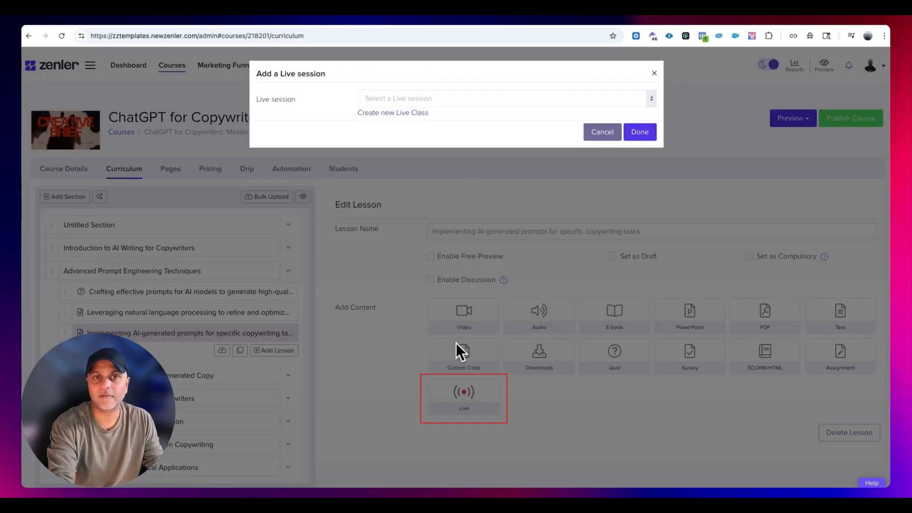
pyautogui.click(430, 99)
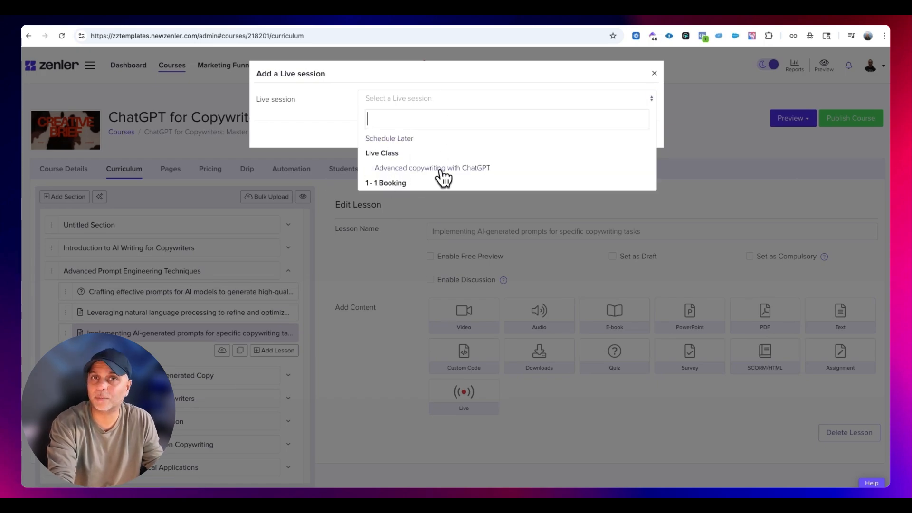
pyautogui.click(472, 168)
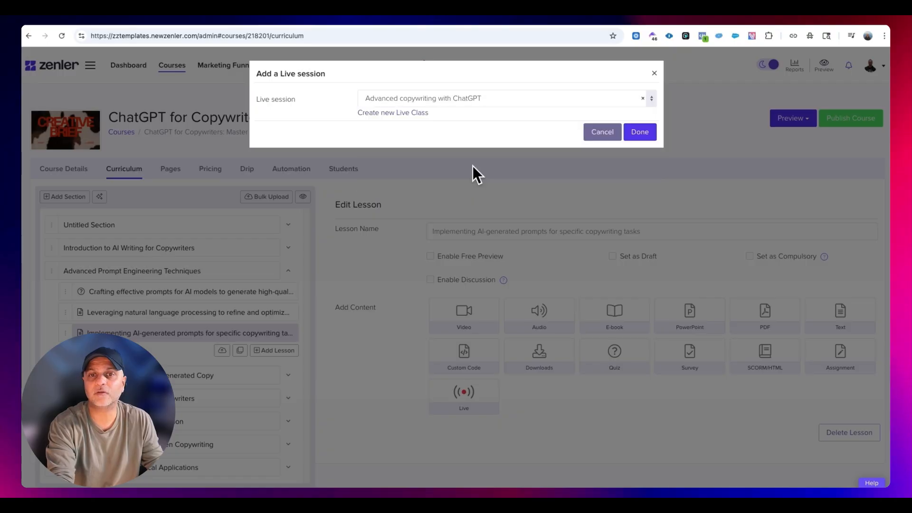
pyautogui.click(638, 131)
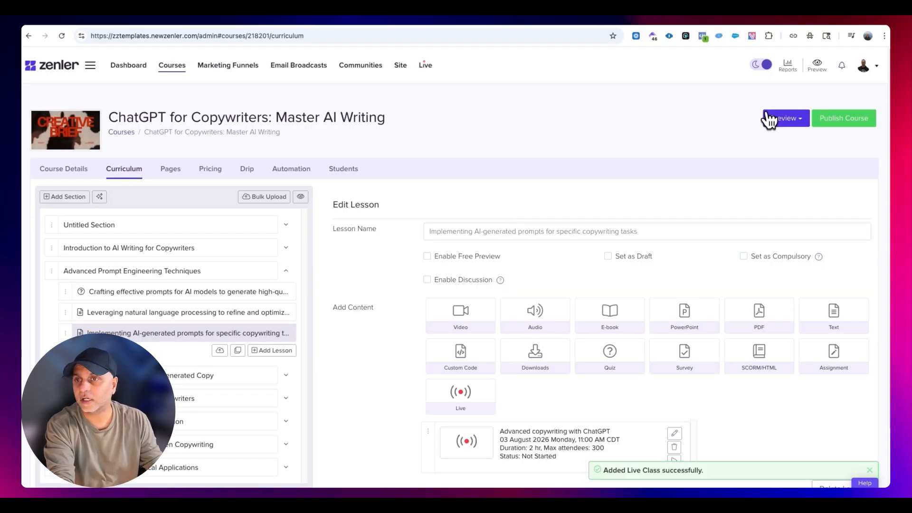
# - Preview the course, open the lesson containing the live class and choose the 03 August 2026, 02:00 PM schedule
pyautogui.click(786, 117)
pyautogui.click(827, 153)
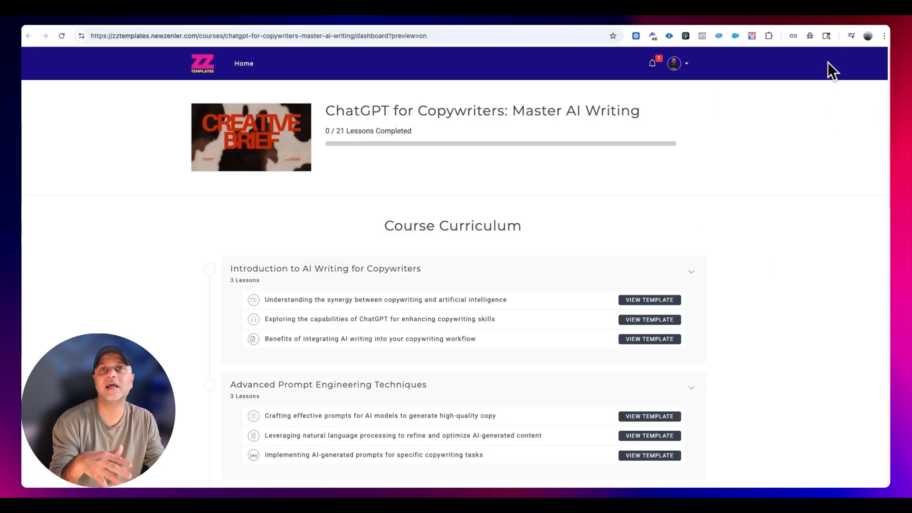
pyautogui.scroll(-5, 691, 227)
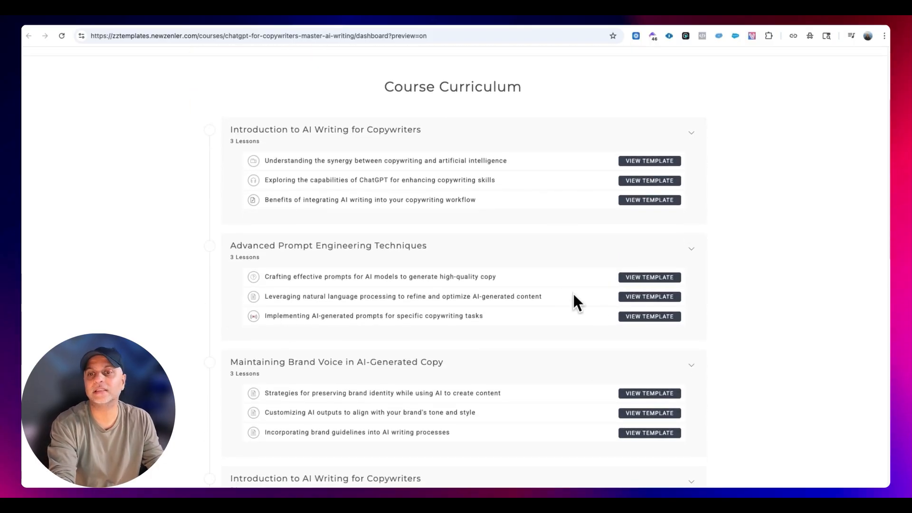
pyautogui.click(638, 318)
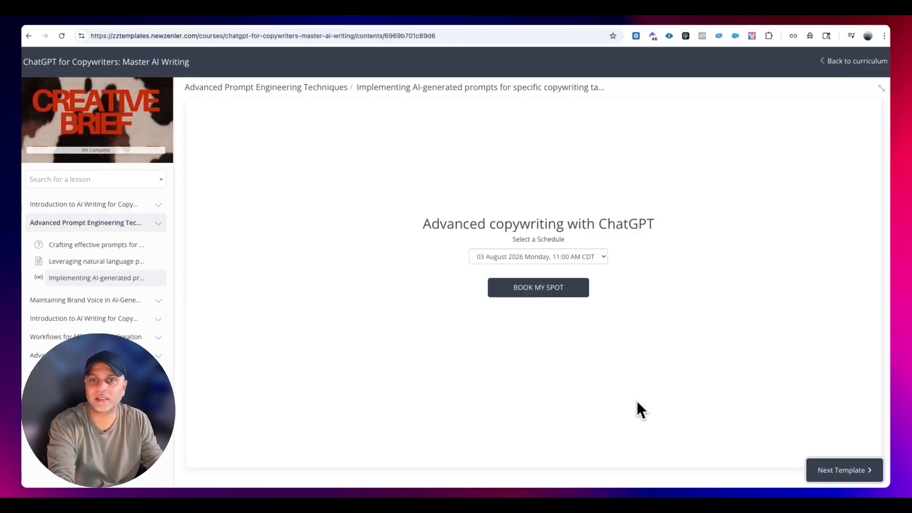
pyautogui.click(594, 256)
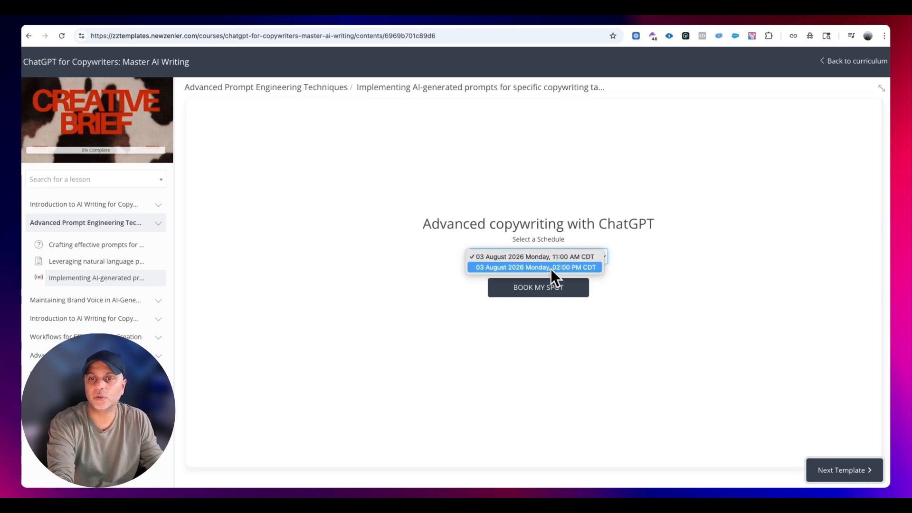
pyautogui.click(582, 266)
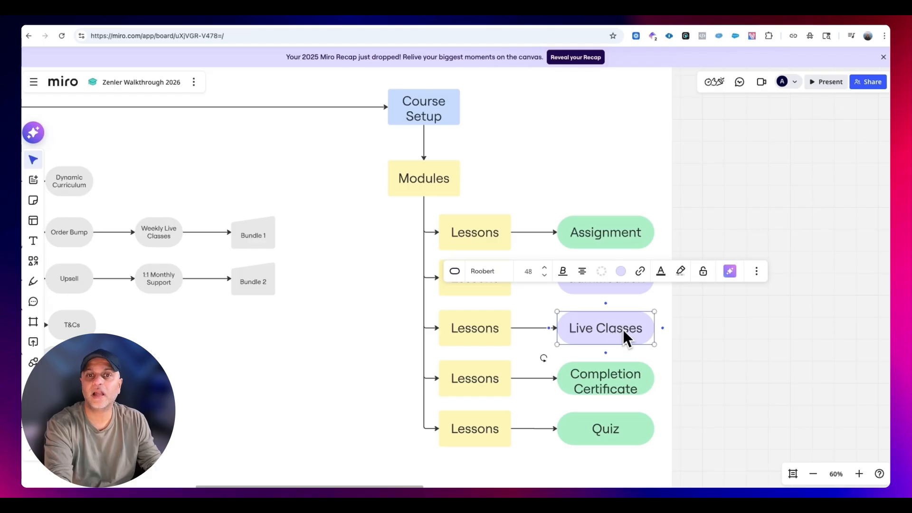
# - On the Miro board, fill the Live Classes shape with light green
pyautogui.click(622, 273)
pyautogui.click(592, 357)
pyautogui.click(703, 208)
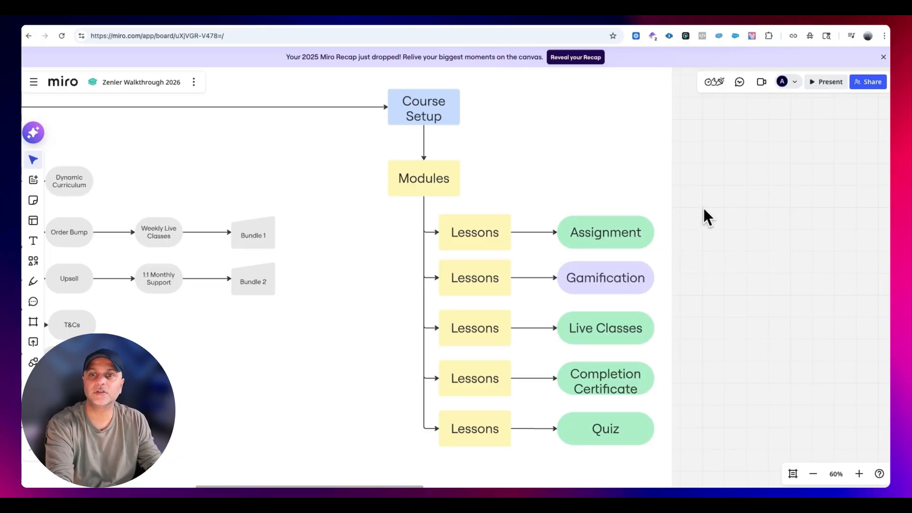
# - Review the Gamification, Sales Page and Checkout Page shapes and the branches around them on the board
pyautogui.click(644, 279)
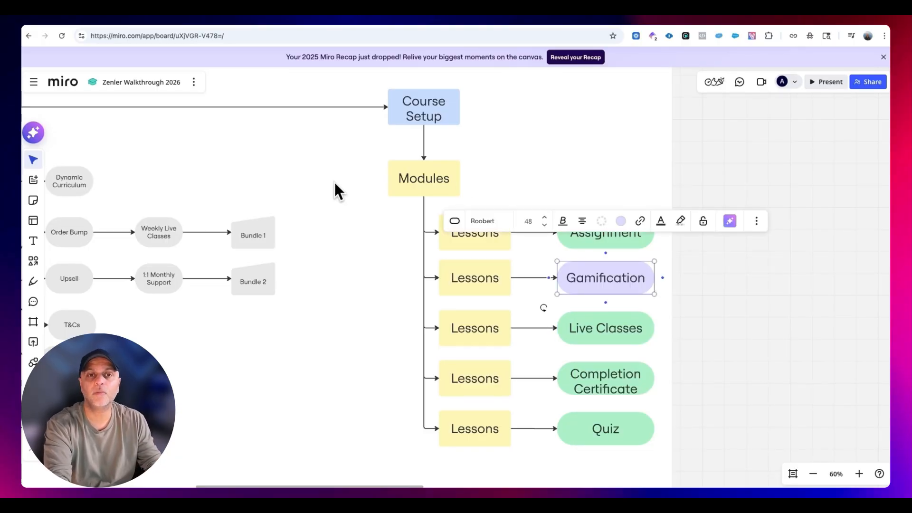
pyautogui.moveTo(268, 152); pyautogui.dragTo(445, 165)
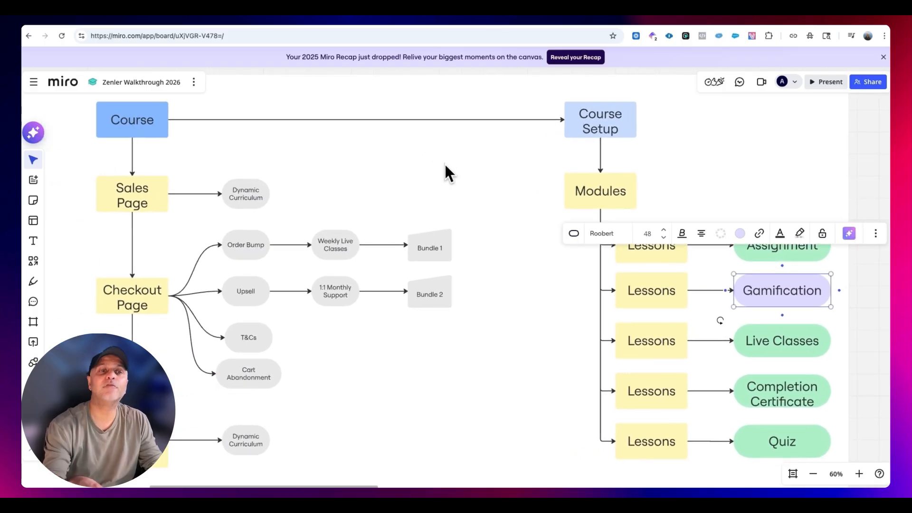
pyautogui.click(113, 203)
pyautogui.click(118, 286)
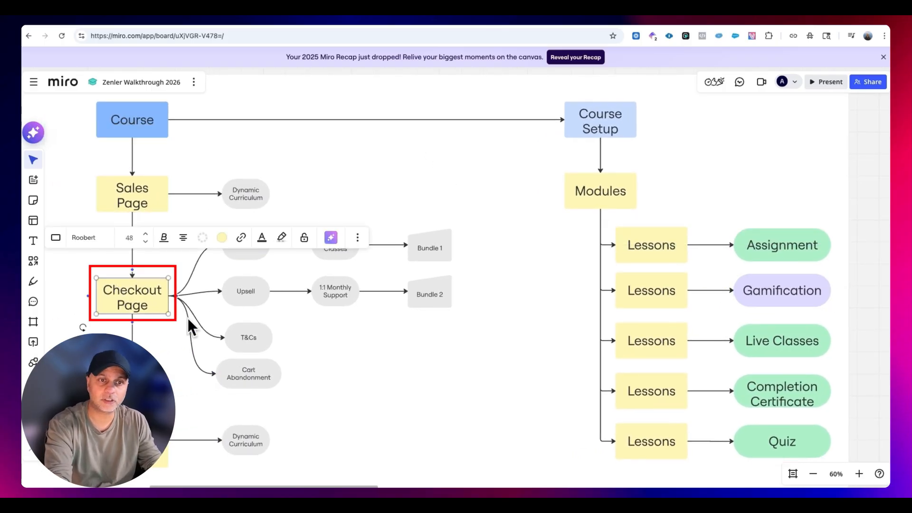
pyautogui.press('Escape')
pyautogui.moveTo(510, 413); pyautogui.dragTo(227, 184)
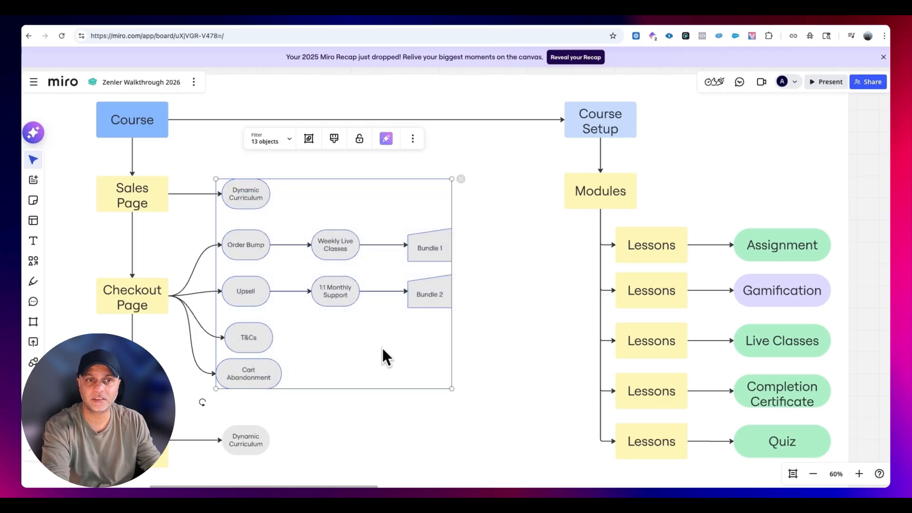
pyautogui.click(512, 376)
pyautogui.moveTo(406, 384); pyautogui.dragTo(406, 369)
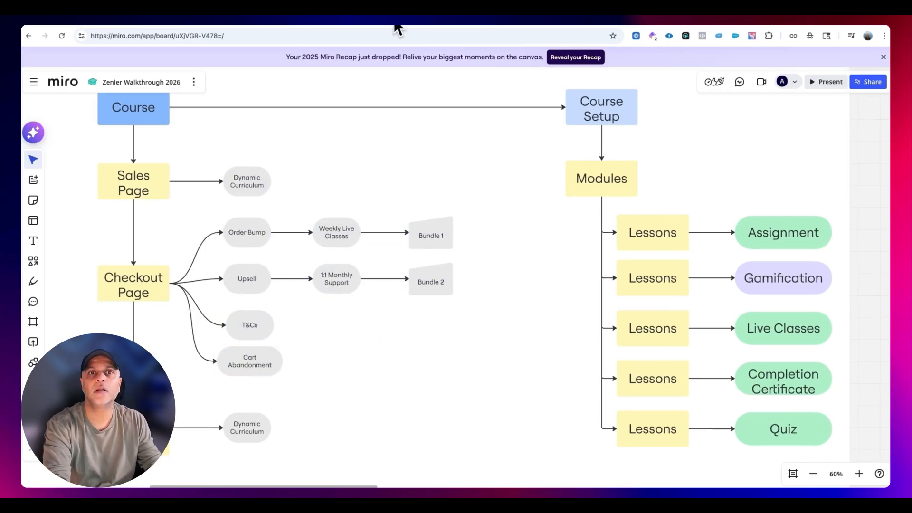
# - Back in Zenler, start a new pricing plan for the ChatGPT for Copywriters course and choose the One Time Purchase type
pyautogui.click(281, 26)
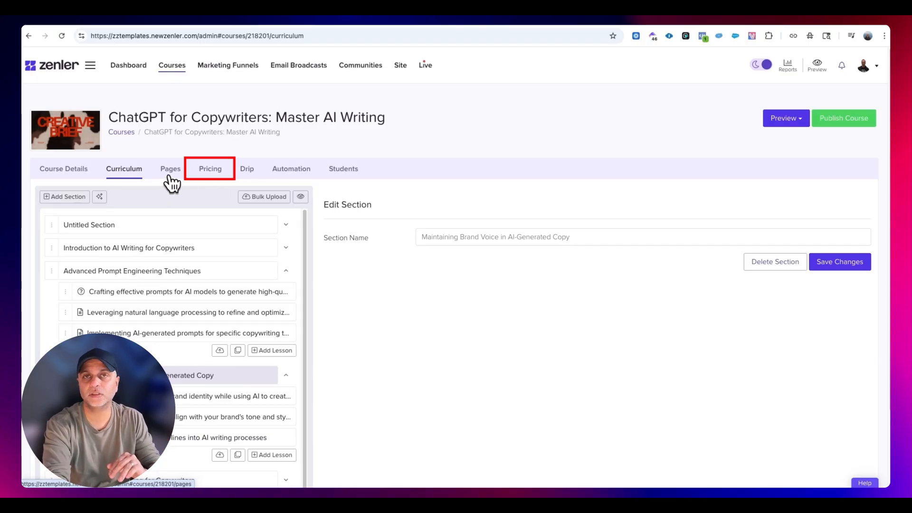
pyautogui.click(206, 168)
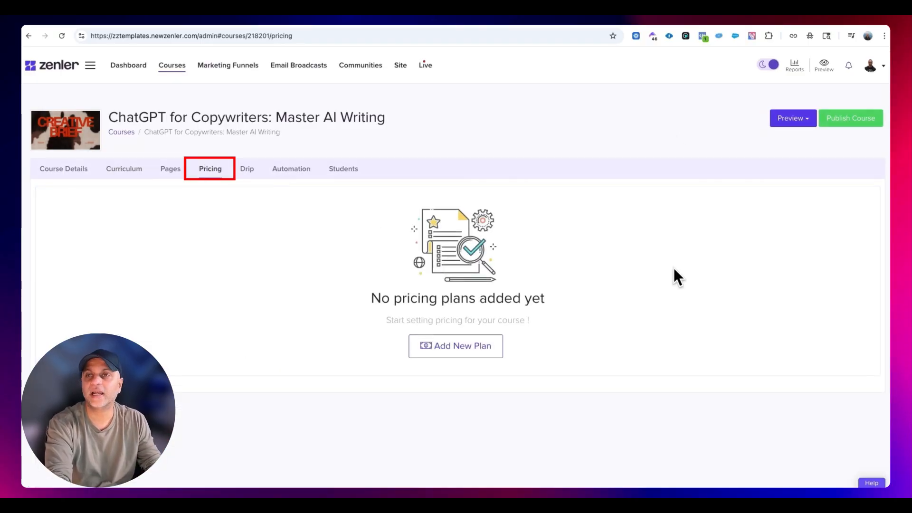
pyautogui.click(470, 348)
pyautogui.scroll(-3, 441, 384)
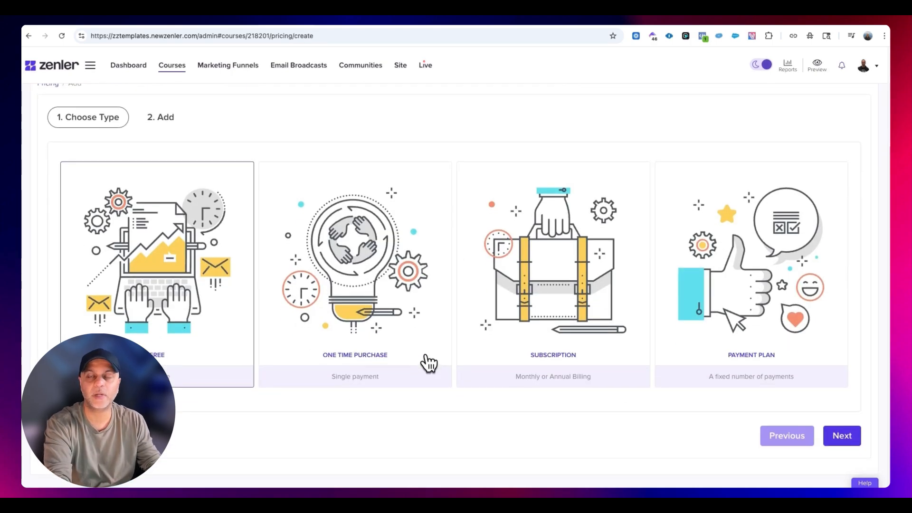
pyautogui.click(406, 304)
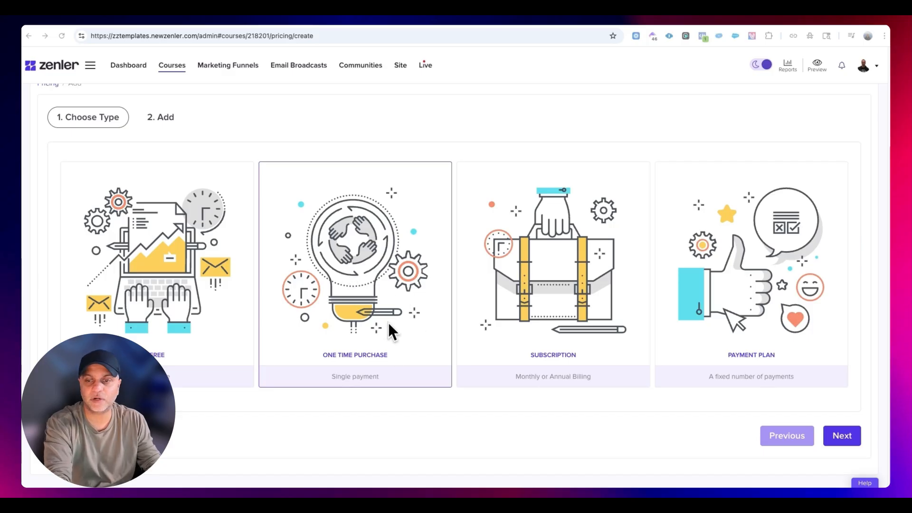
# - Continue to the one-time plan's details, set its price to 197 USD and name it ChatGPT for writing
pyautogui.click(848, 441)
pyautogui.click(239, 189)
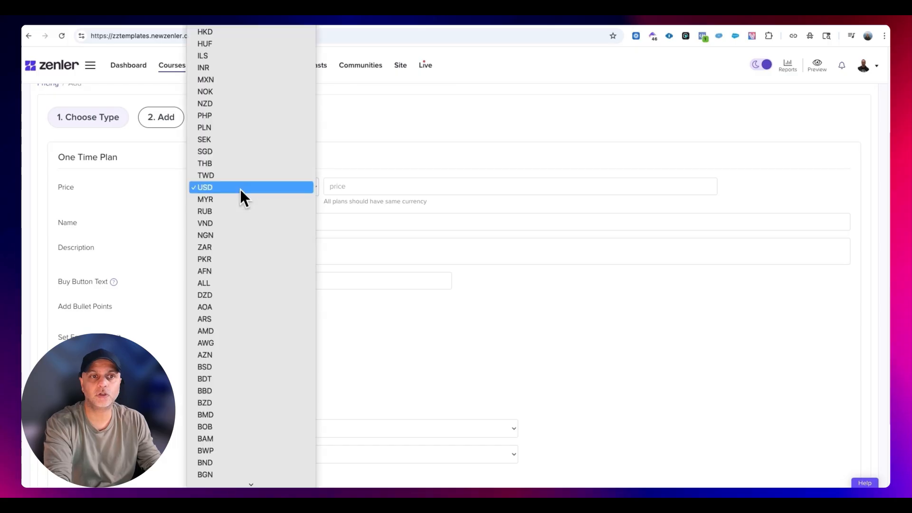
pyautogui.click(318, 192)
pyautogui.click(355, 190)
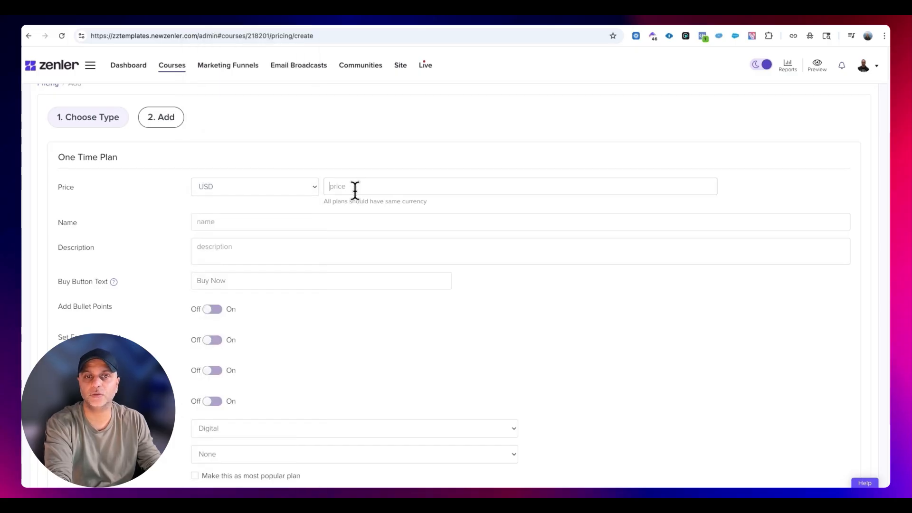
pyautogui.write('197')
pyautogui.press('Tab')
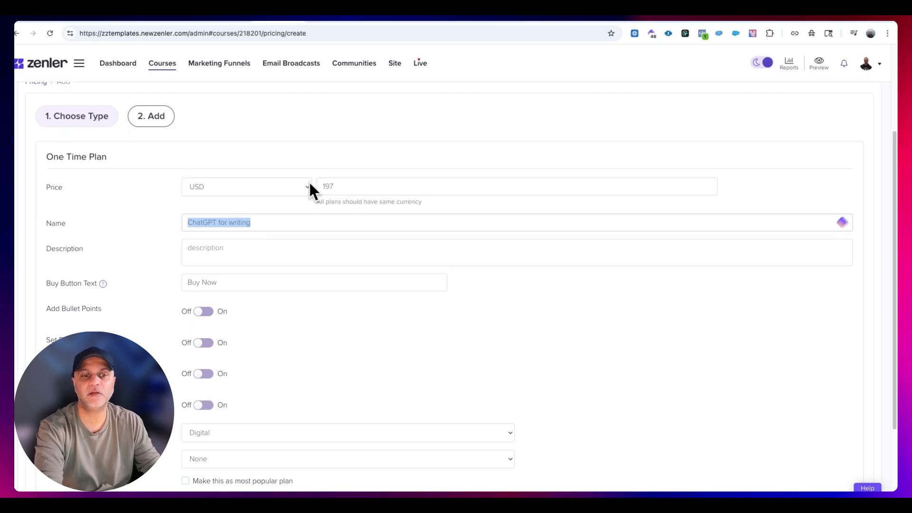
# - Turn on bullet points for the plan and title the list "What's included:"
pyautogui.click(262, 257)
pyautogui.scroll(-1, 253, 250)
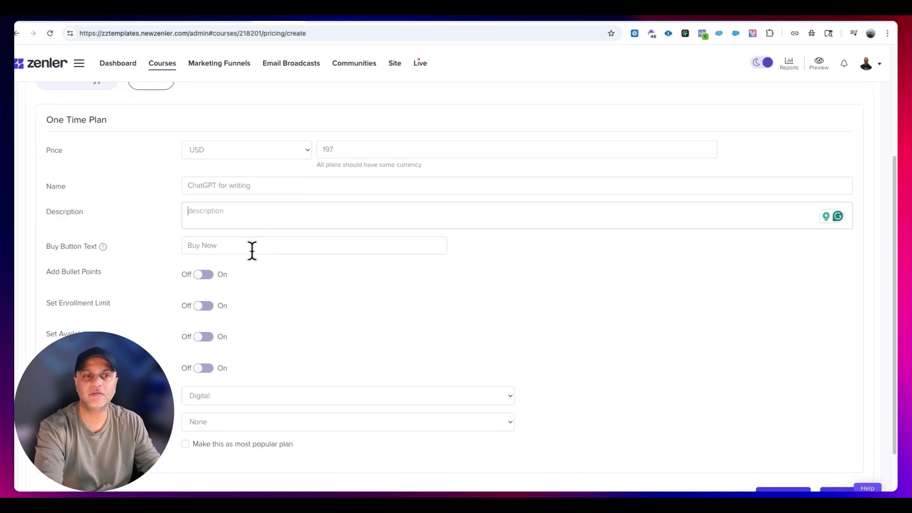
pyautogui.scroll(-1, 252, 250)
pyautogui.moveTo(105, 195)
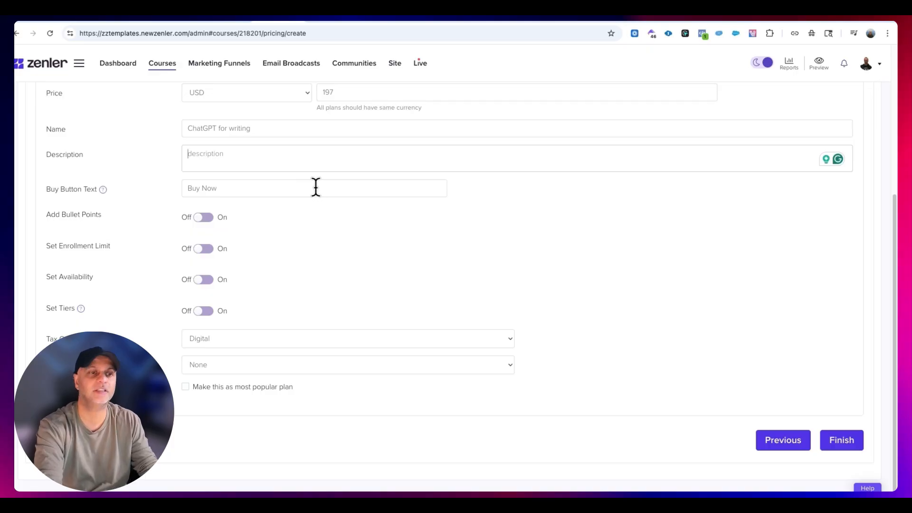
pyautogui.click(206, 218)
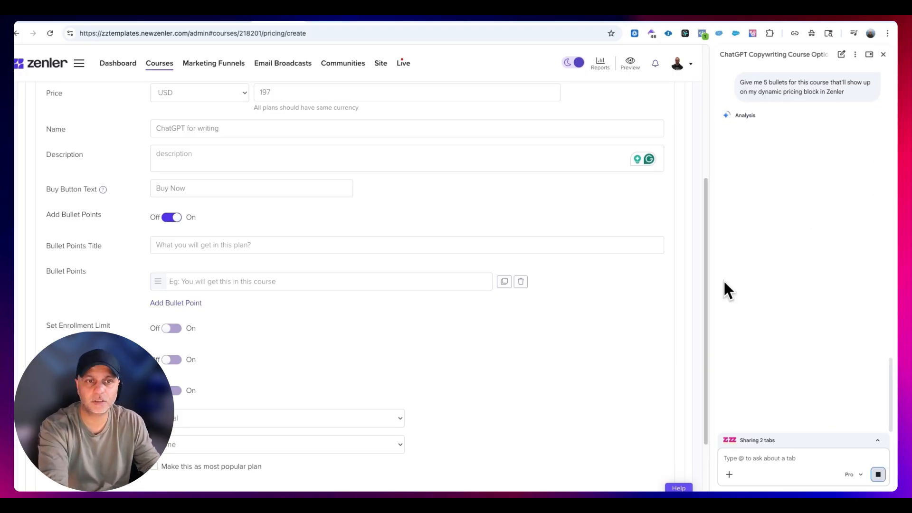
pyautogui.click(286, 247)
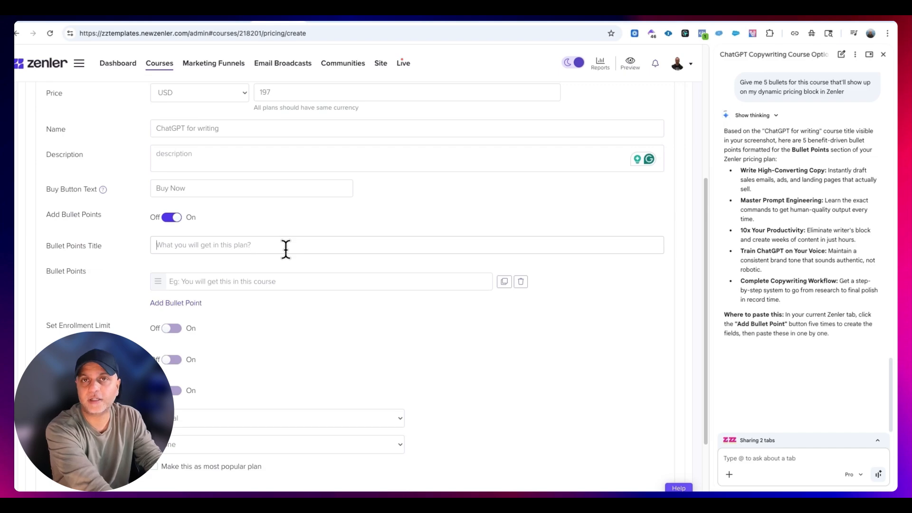
pyautogui.write("What's included:")
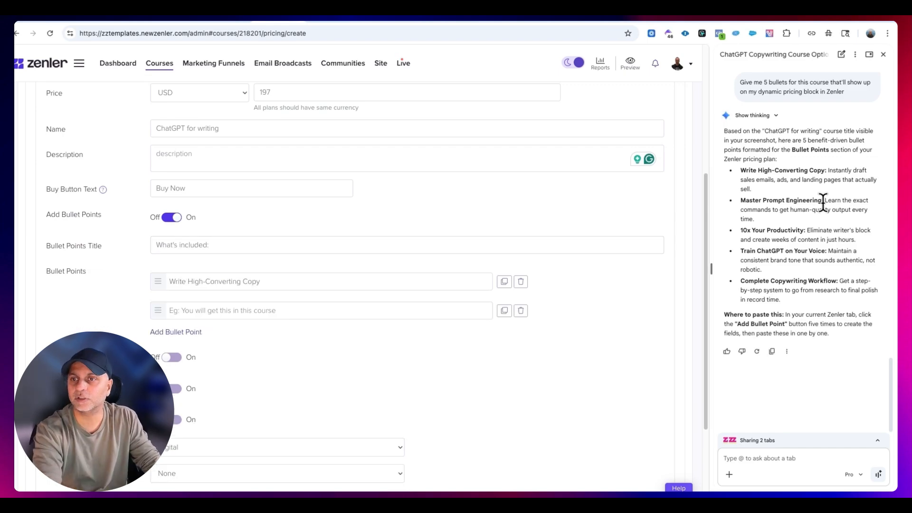
# - Fill the second and third bullet points with "Master Prompt Engineering" and "10x Your Productivity:" copied from the assistant's answer
pyautogui.moveTo(822, 200); pyautogui.dragTo(741, 200)
pyautogui.hotkey('ctrl', 'c')
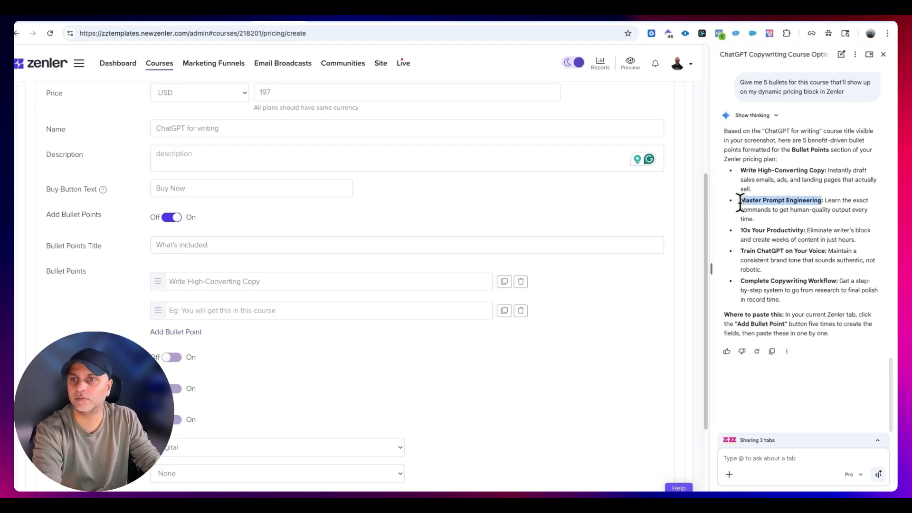
pyautogui.click(203, 311)
pyautogui.hotkey('ctrl', 'v')
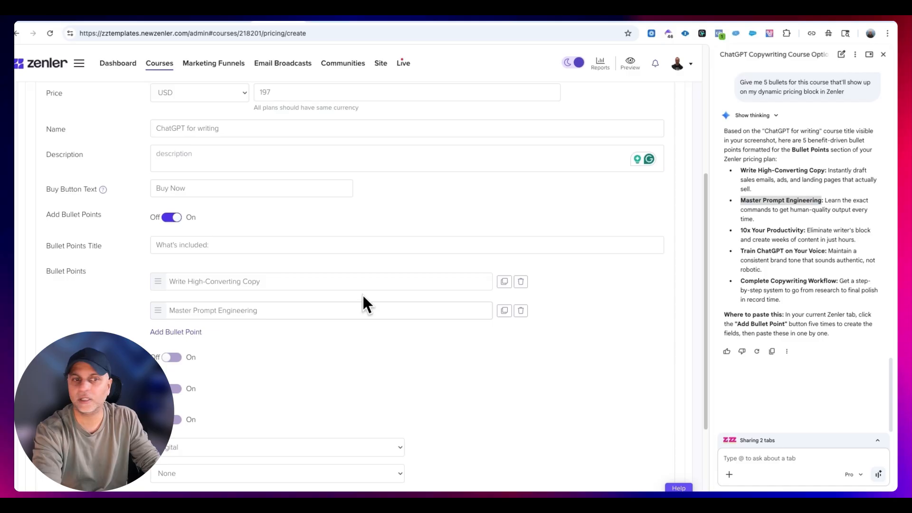
pyautogui.click(174, 332)
pyautogui.moveTo(741, 229); pyautogui.dragTo(806, 230)
pyautogui.hotkey('ctrl', 'c')
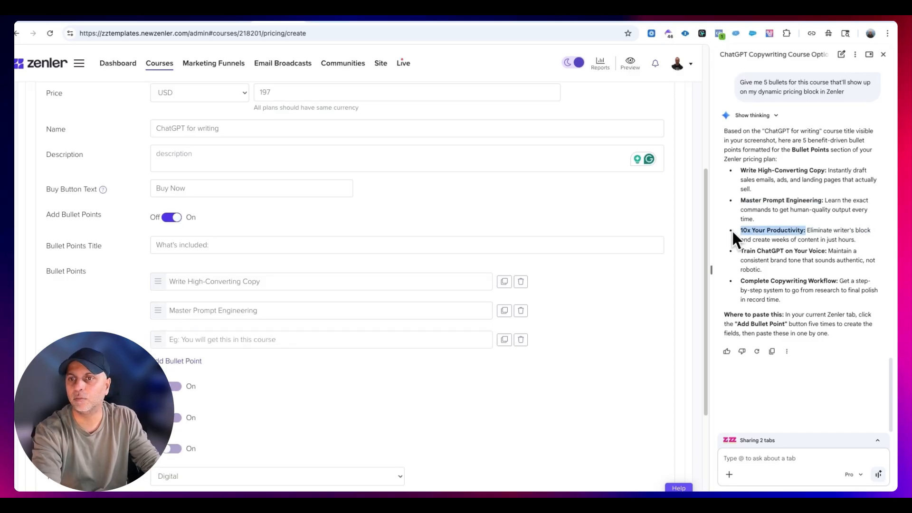
pyautogui.click(270, 338)
pyautogui.hotkey('ctrl', 'v')
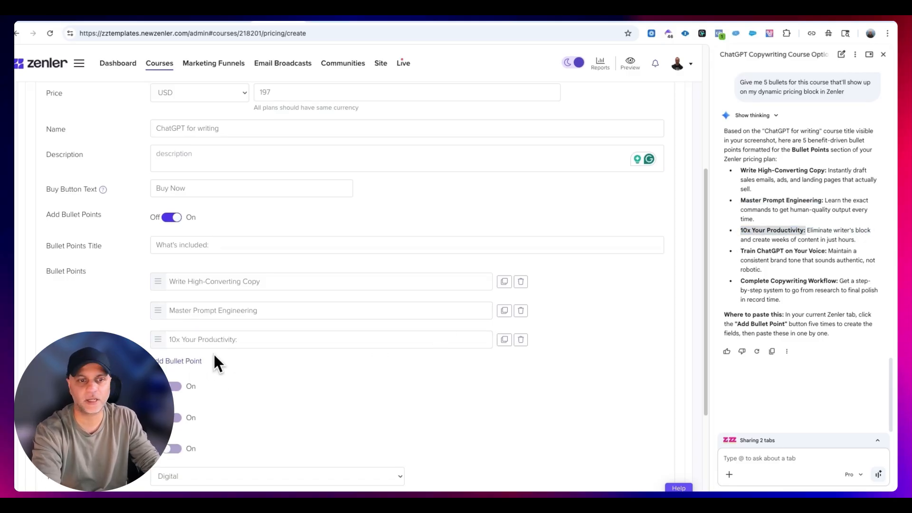
# - Add a fourth bullet point reading "Train ChatGPT on Your Voice", copied from the assistant's answer
pyautogui.click(200, 361)
pyautogui.click(803, 243)
pyautogui.moveTo(824, 250); pyautogui.dragTo(728, 259)
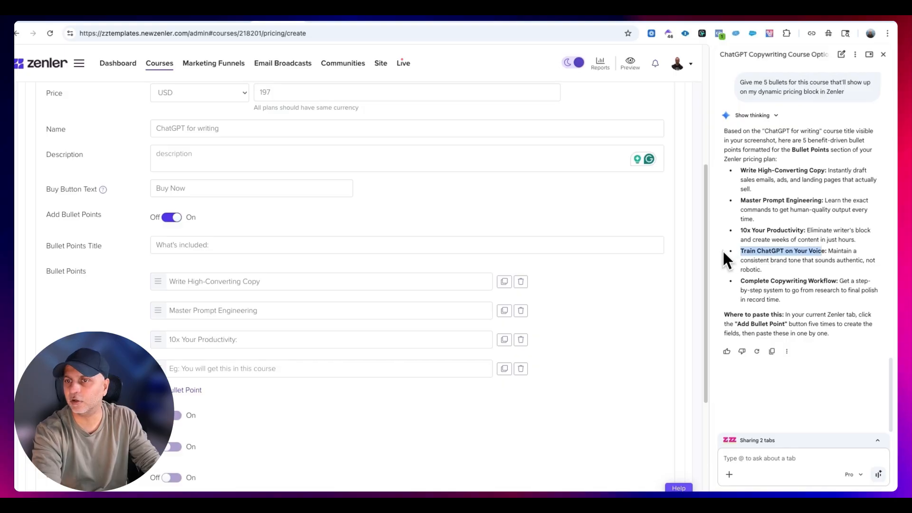
pyautogui.moveTo(827, 251); pyautogui.dragTo(735, 255)
pyautogui.hotkey('ctrl', 'c')
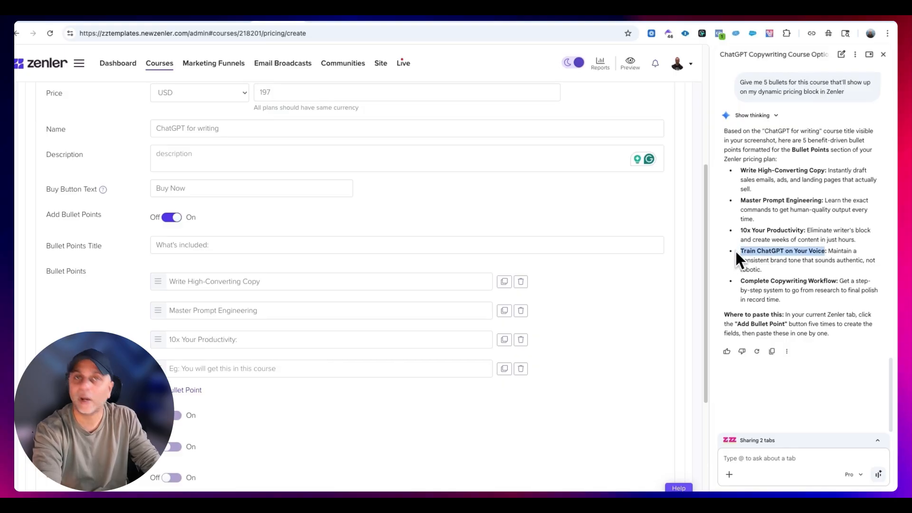
pyautogui.click(299, 369)
pyautogui.hotkey('ctrl', 'v')
# - Try out the plan's enrollment limit and availability settings, switching each one off again
pyautogui.scroll(-3, 301, 376)
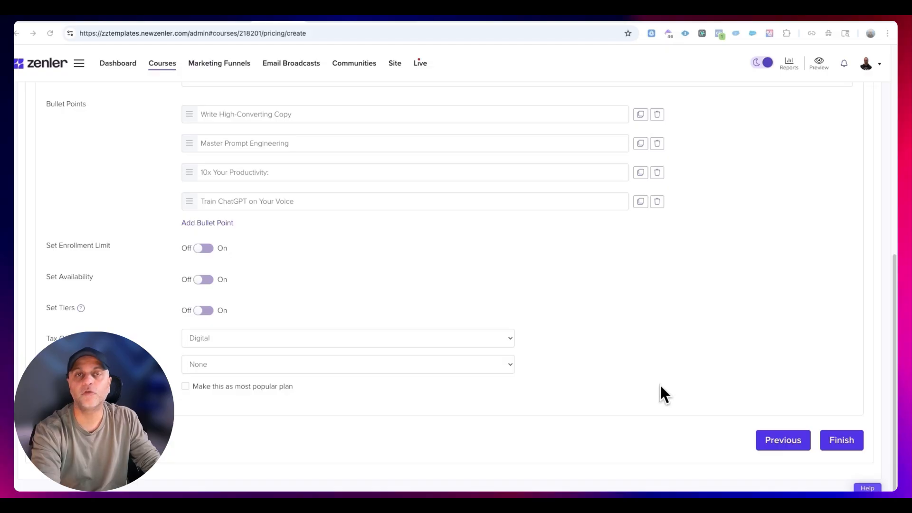
pyautogui.doubleClick(207, 249)
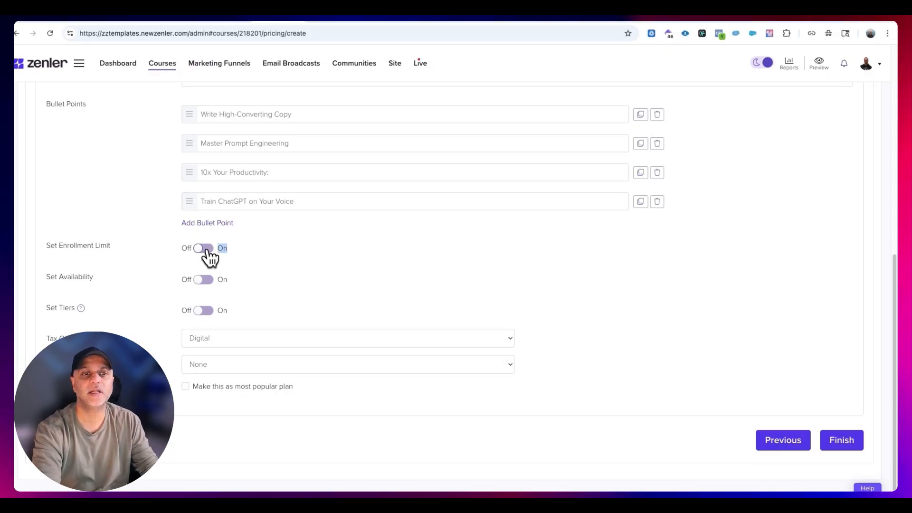
pyautogui.click(207, 256)
pyautogui.click(214, 273)
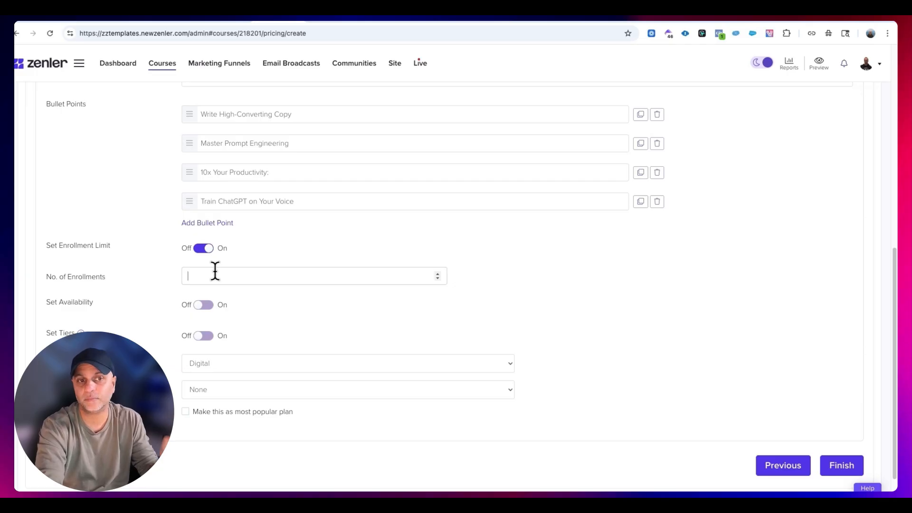
pyautogui.click(204, 248)
pyautogui.click(207, 279)
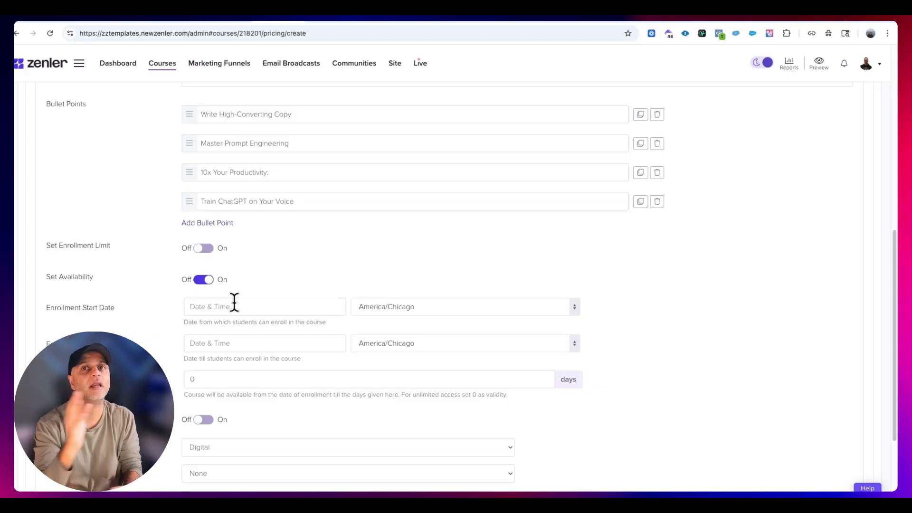
pyautogui.click(204, 280)
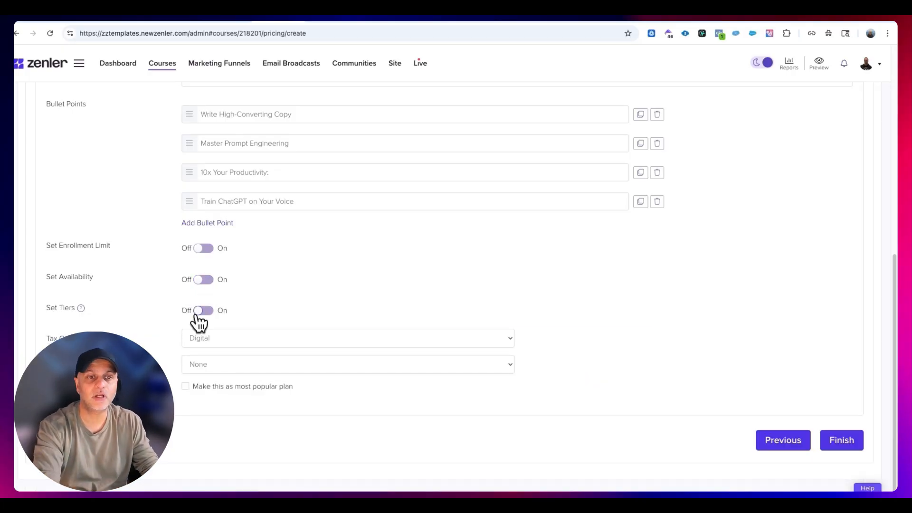
# - Enable tiers with the Introduction to AI Writing for Copywriters section and the first two lessons of Advanced Prompt Engineering Techniques selected
pyautogui.click(203, 311)
pyautogui.scroll(-1, 333, 285)
pyautogui.click(415, 291)
pyautogui.scroll(-2, 418, 275)
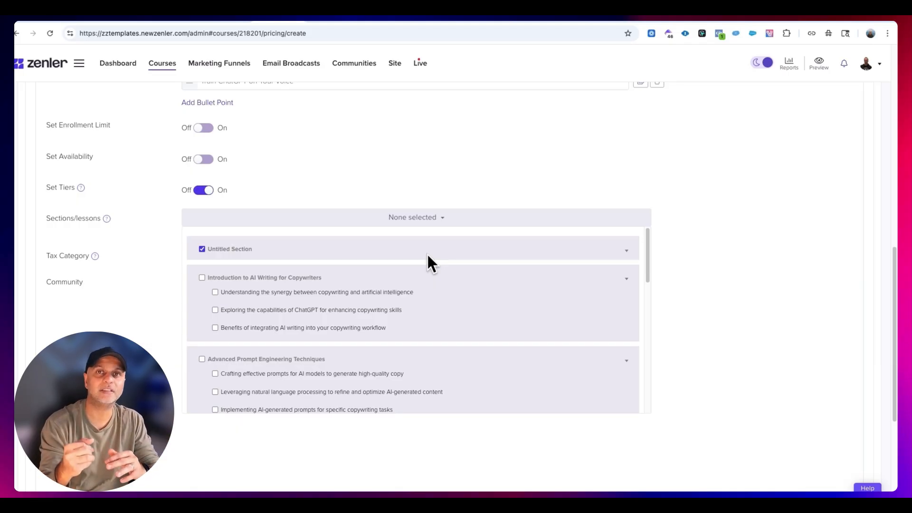
pyautogui.scroll(-3, 373, 312)
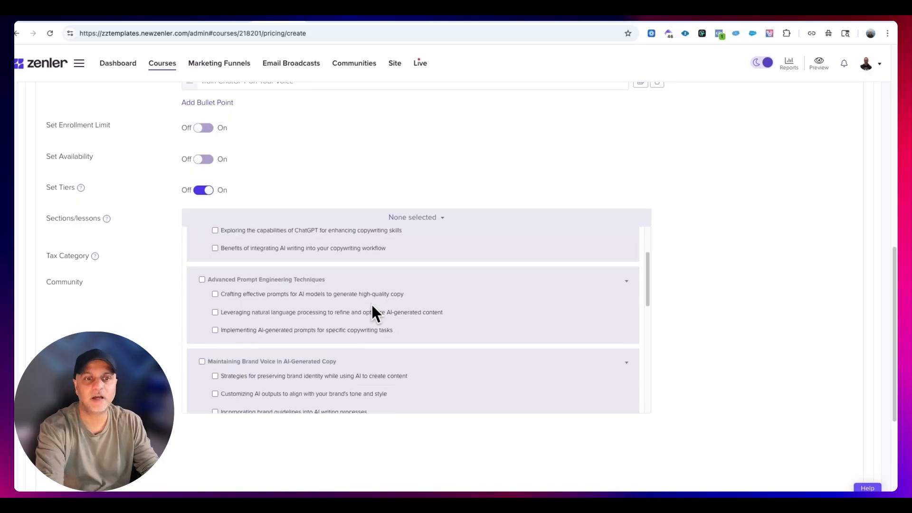
pyautogui.scroll(1, 372, 311)
pyautogui.click(202, 232)
pyautogui.click(202, 313)
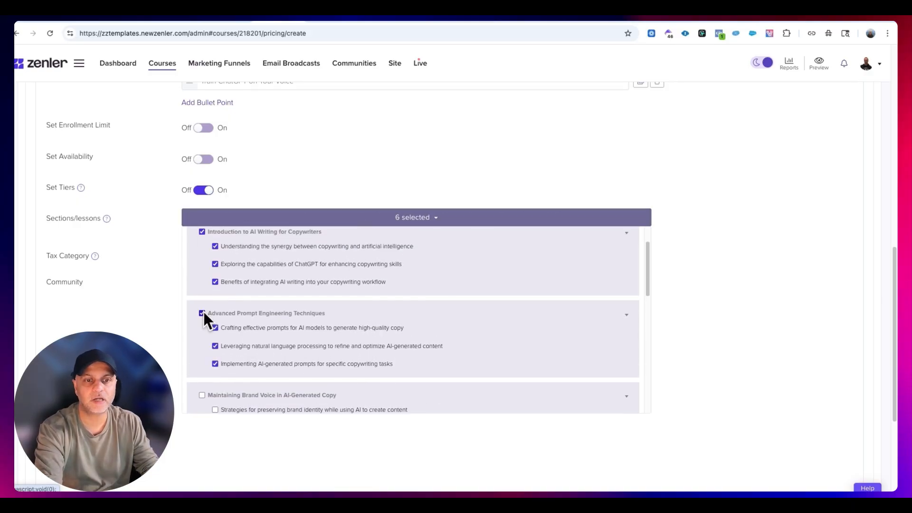
pyautogui.click(216, 364)
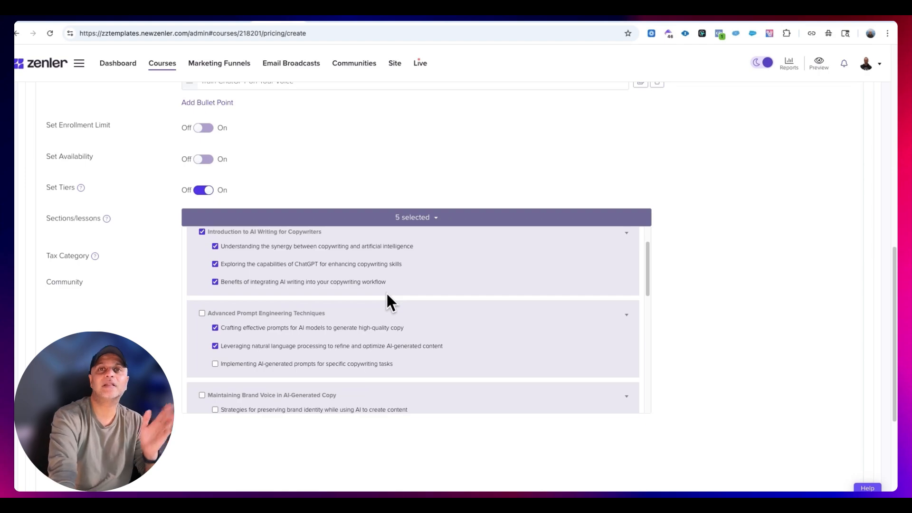
# - Look through the remaining sections in the tier's lesson list and turn tiers off
pyautogui.scroll(-6, 387, 295)
pyautogui.scroll(-5, 389, 305)
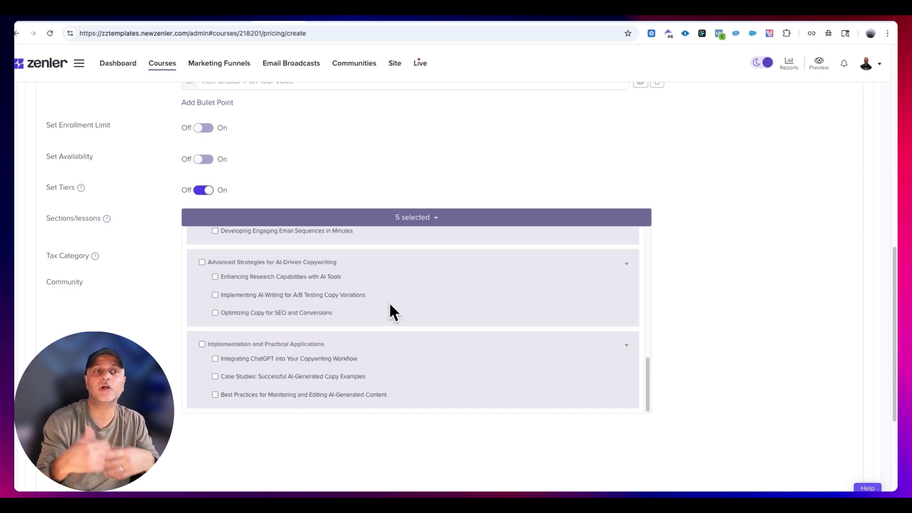
pyautogui.click(388, 301)
pyautogui.click(202, 272)
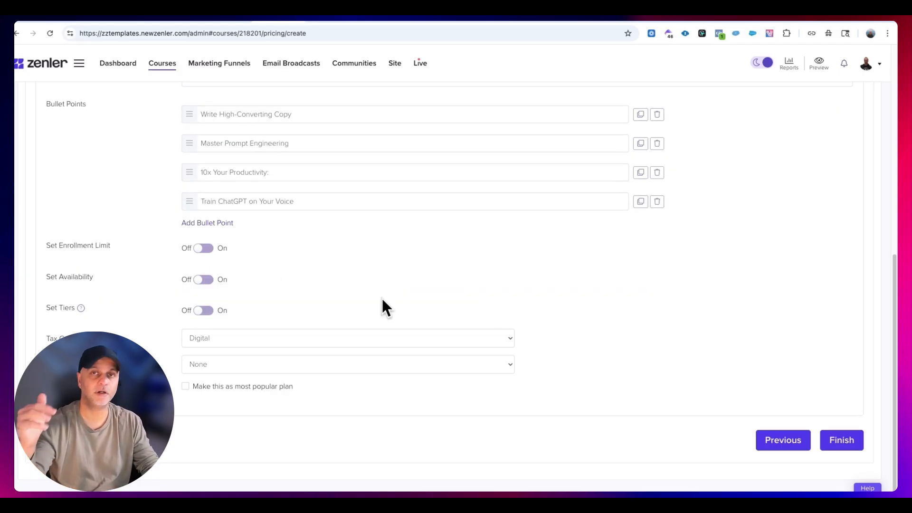
# - Turn tiers back on to review the selected sections and lessons, and switch tiers off again
pyautogui.click(204, 310)
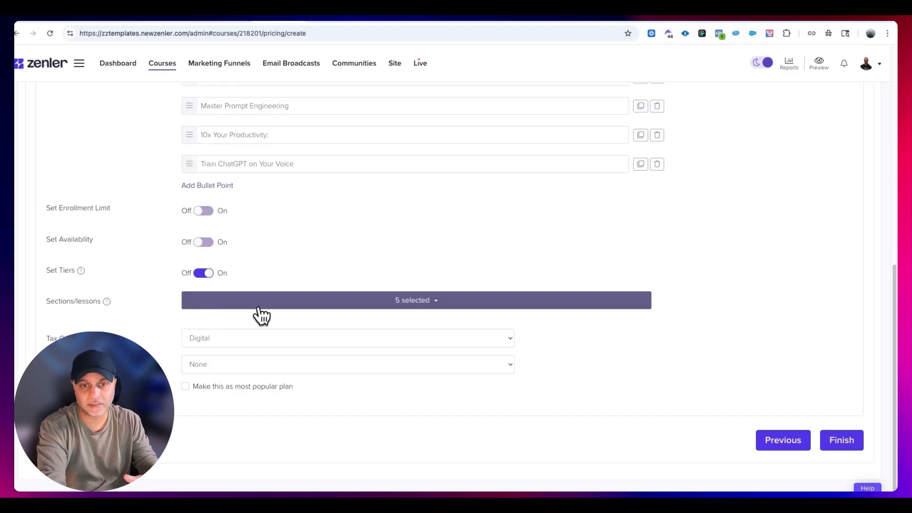
pyautogui.click(415, 304)
pyautogui.scroll(5, 265, 352)
pyautogui.scroll(-3, 252, 401)
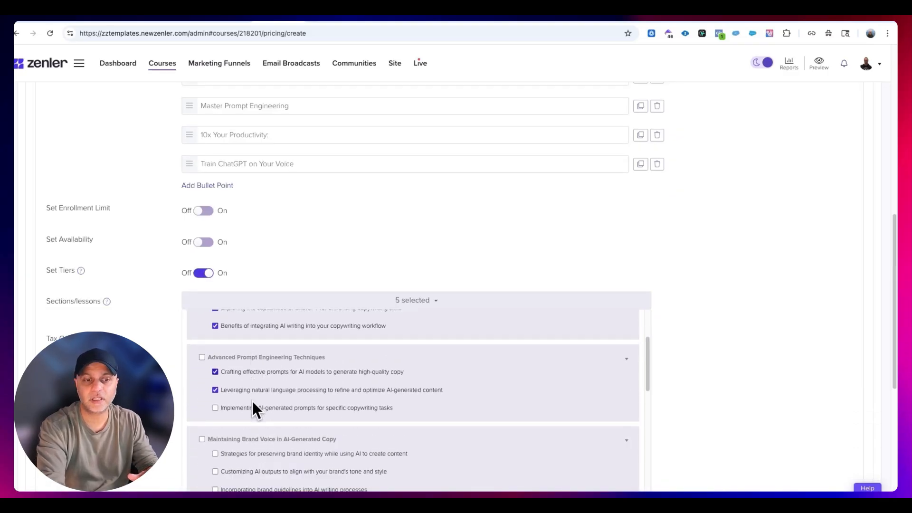
pyautogui.click(247, 370)
pyautogui.click(415, 304)
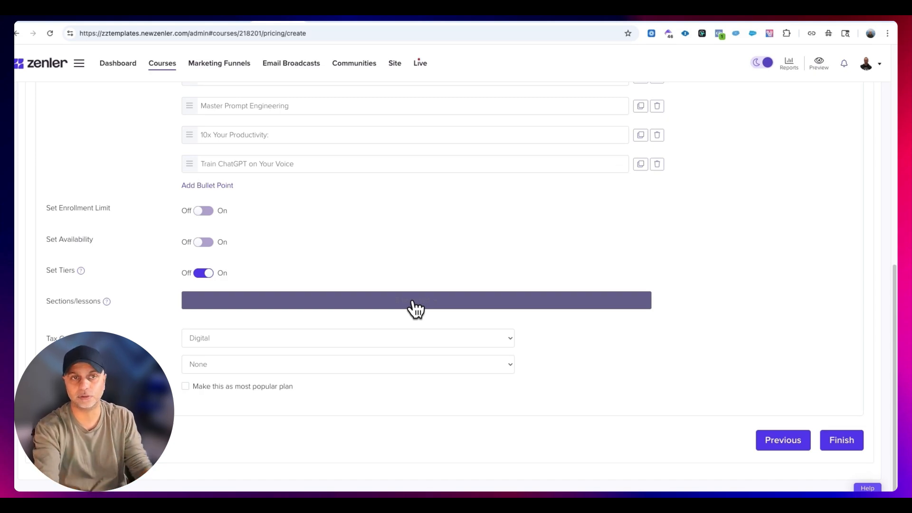
# - Try the Physical / Services tax category for the plan and return it to Digital
pyautogui.click(266, 338)
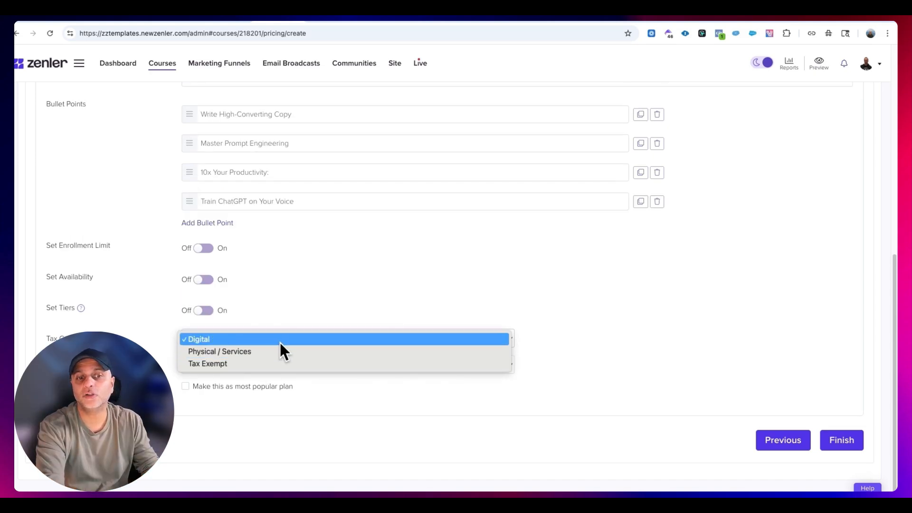
pyautogui.click(260, 351)
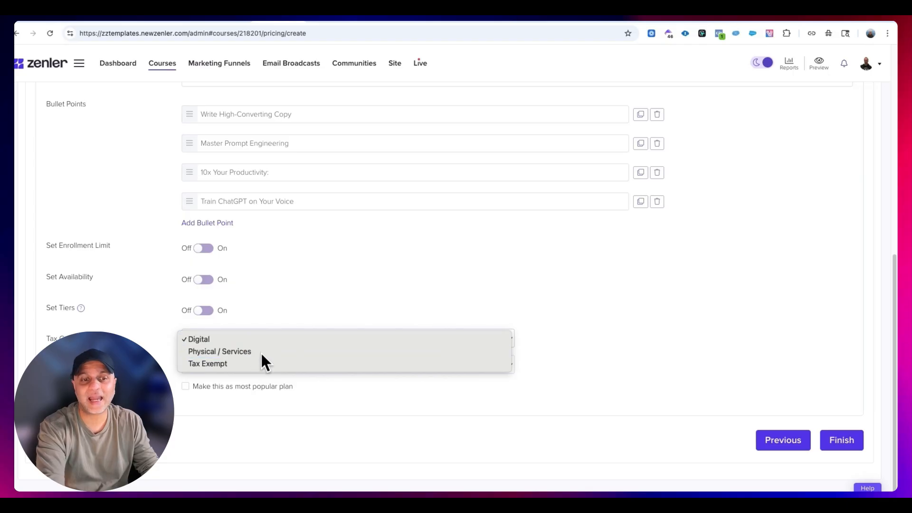
pyautogui.click(225, 338)
pyautogui.click(226, 352)
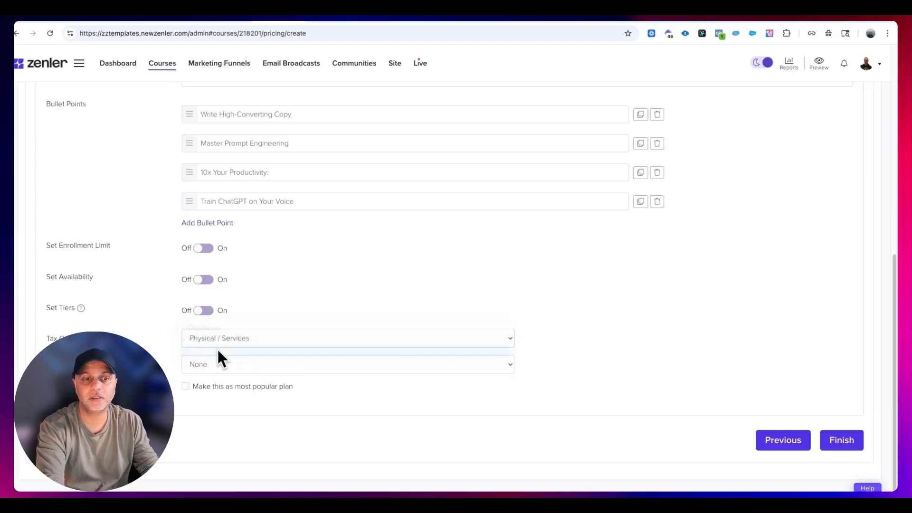
pyautogui.click(213, 338)
pyautogui.click(209, 315)
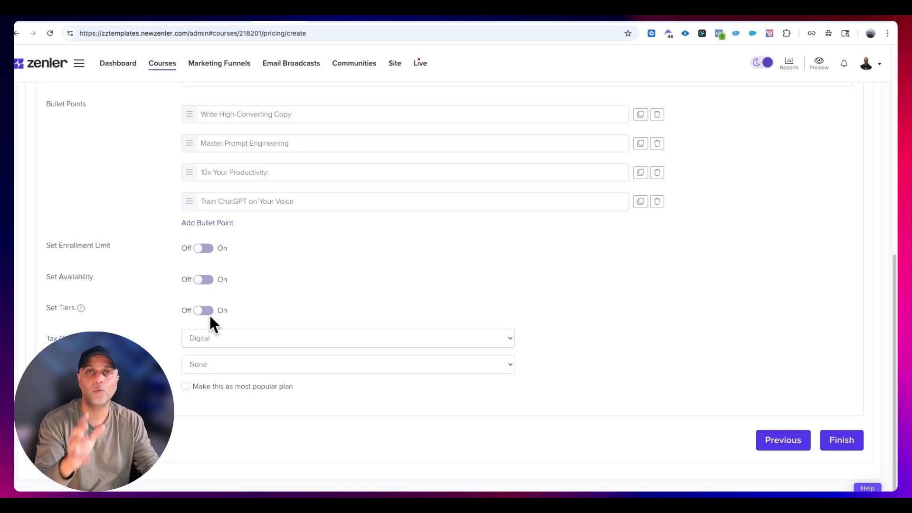
# - Link the Copywriting with ChatGPT community to the plan, mark it as the most popular plan and save it
pyautogui.click(256, 365)
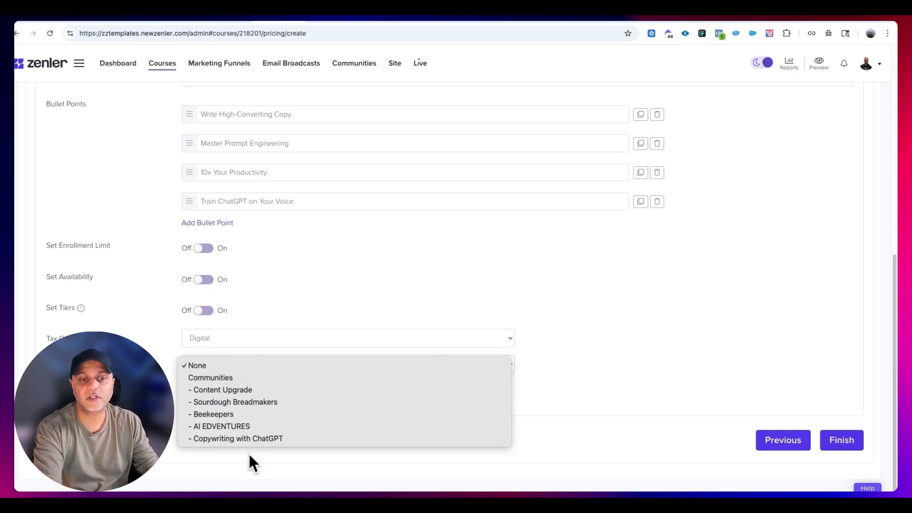
pyautogui.click(256, 439)
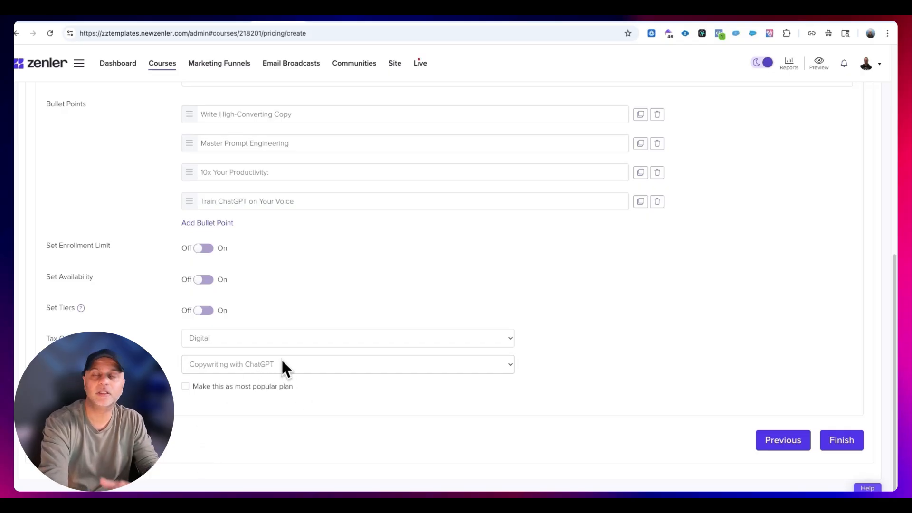
pyautogui.click(185, 387)
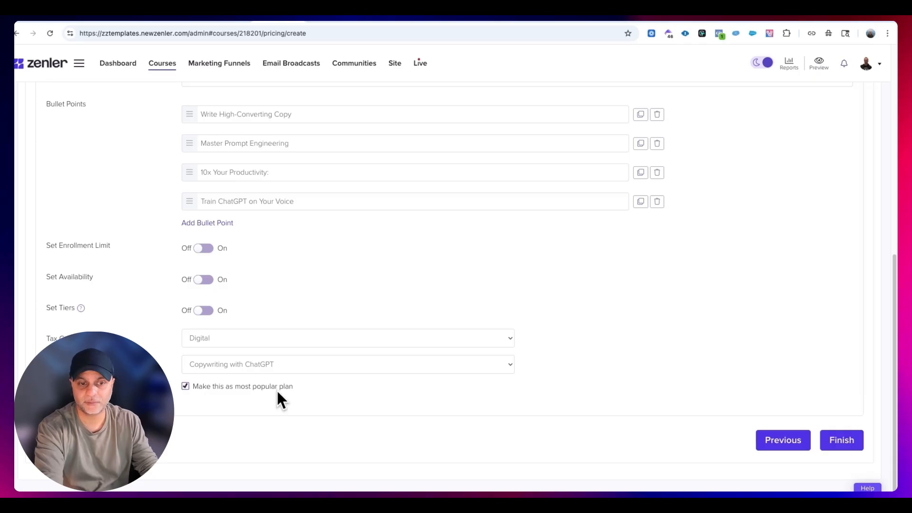
pyautogui.click(847, 436)
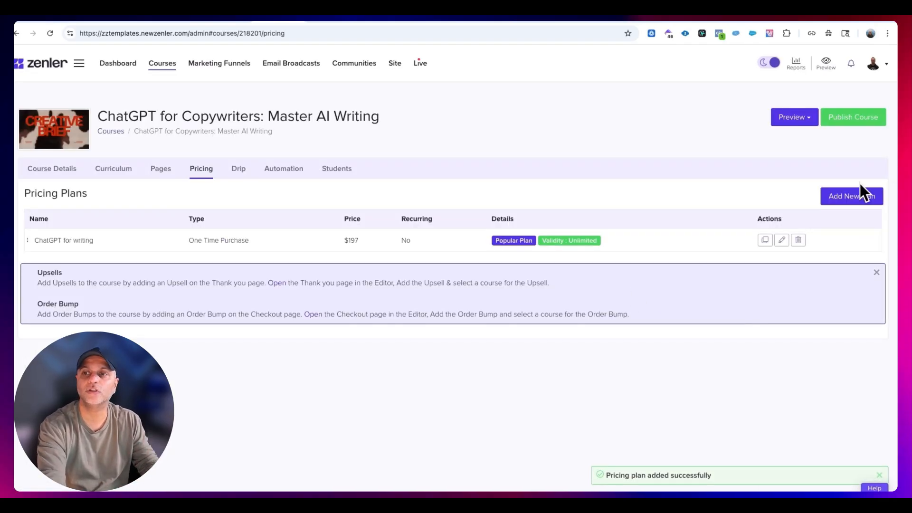
# - Start a new pricing plan for the course and choose Payment Plan as its type
pyautogui.click(860, 200)
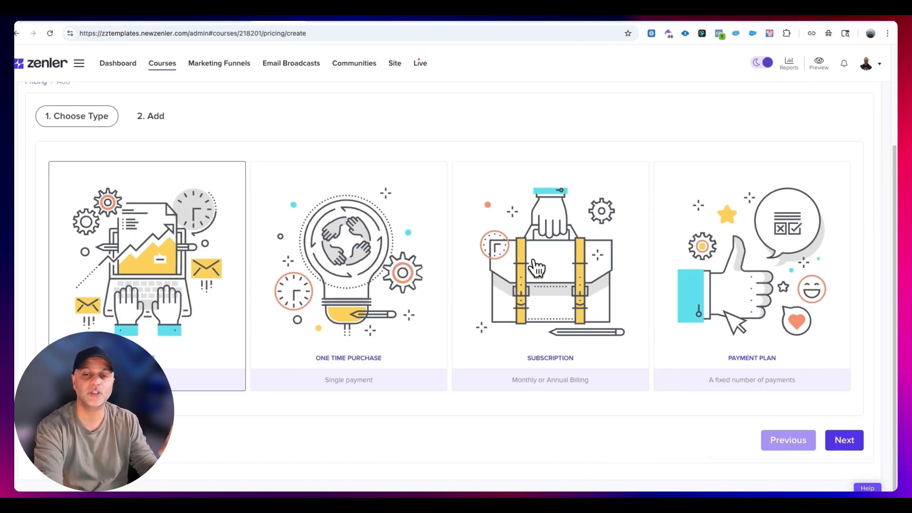
pyautogui.click(546, 225)
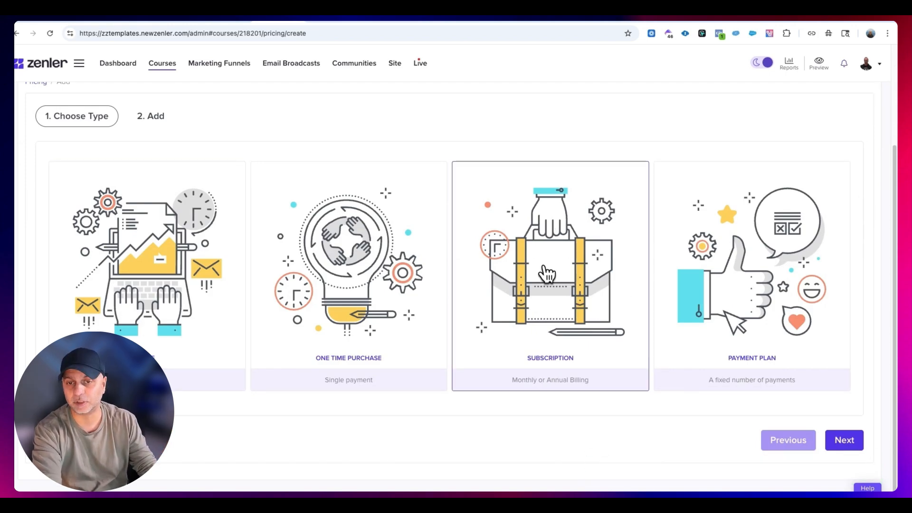
pyautogui.click(821, 278)
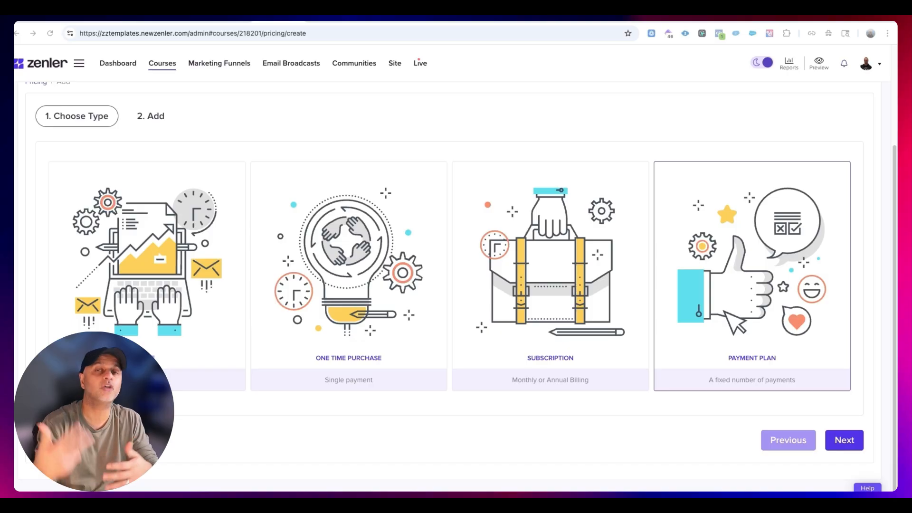
pyautogui.click(841, 439)
# - Set the payment plan to 3 installments of 67 USD with Monthly billing
pyautogui.click(539, 185)
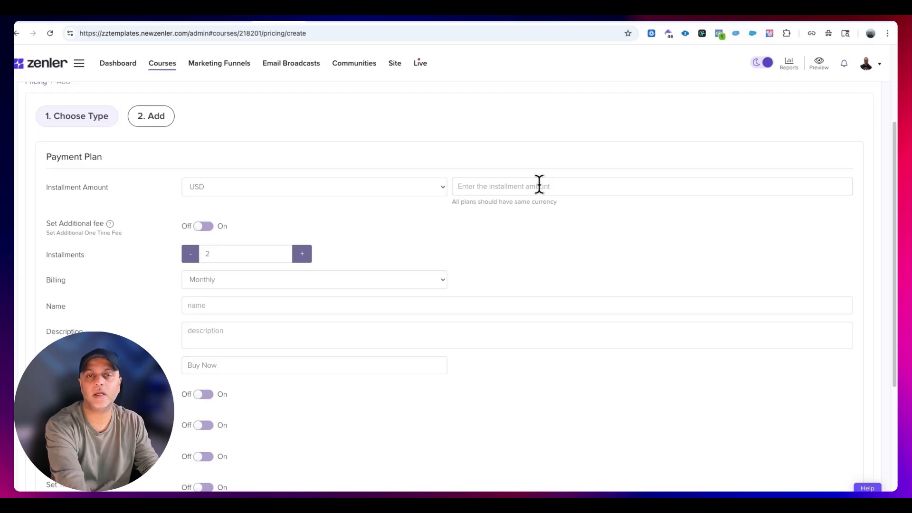
pyautogui.write('67')
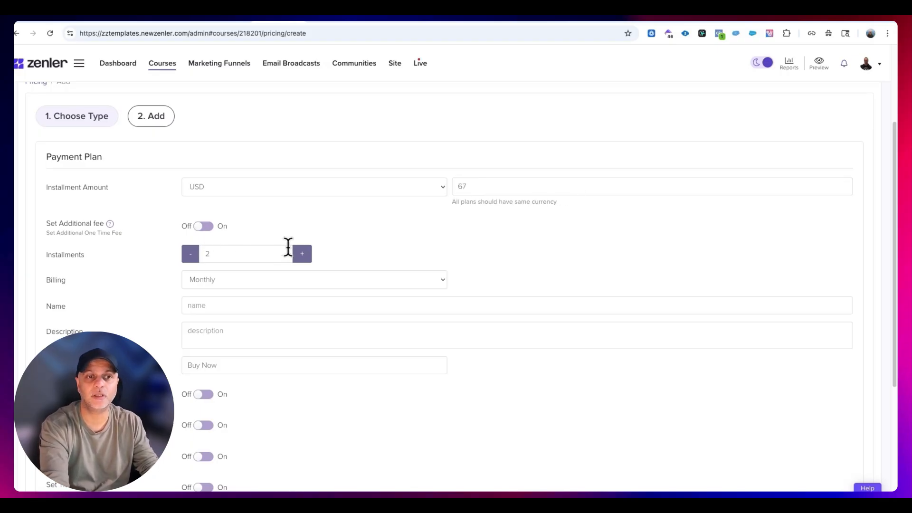
pyautogui.click(301, 256)
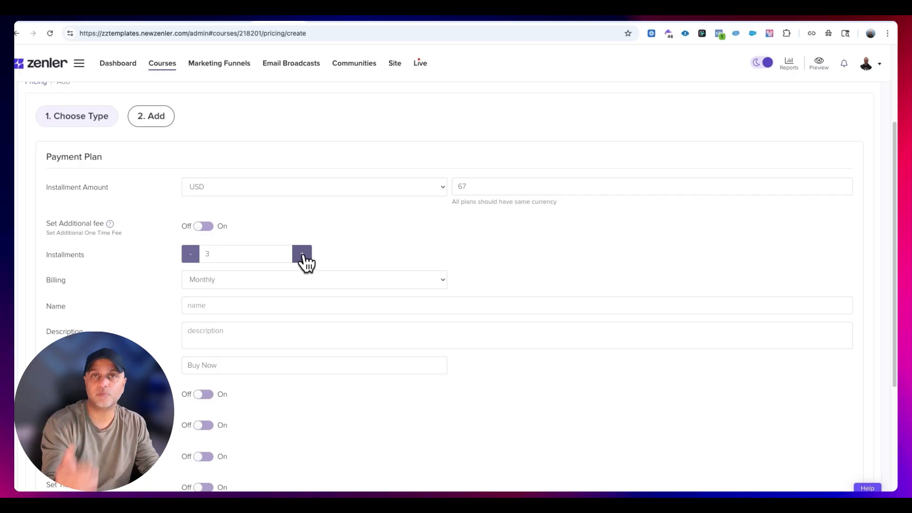
pyautogui.click(337, 283)
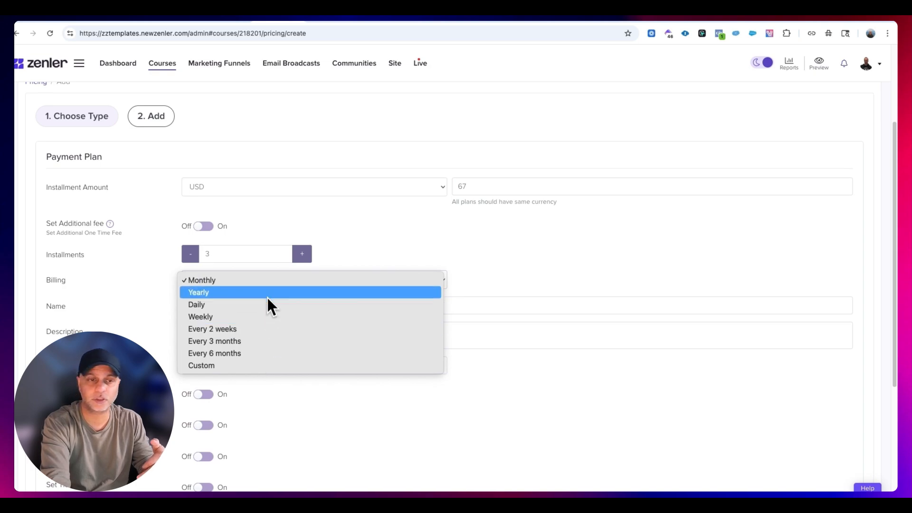
pyautogui.click(272, 284)
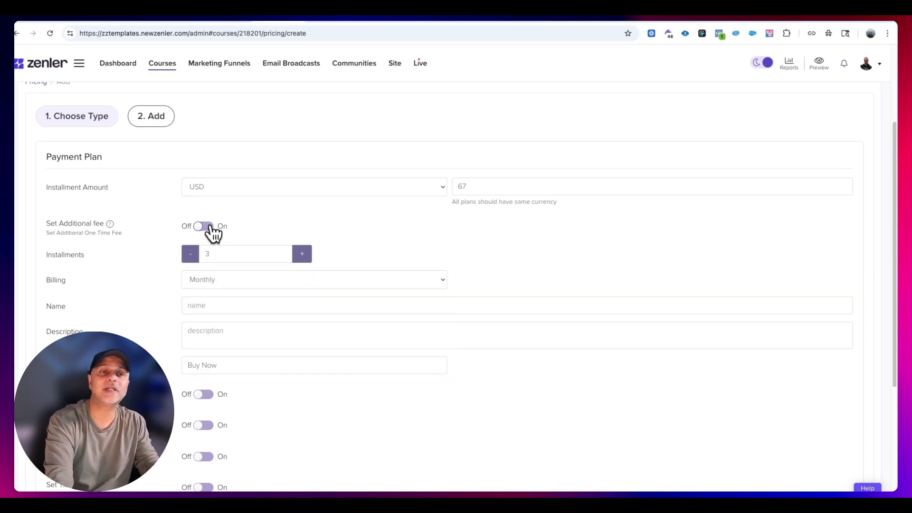
# - Turn on the additional fee for the payment plan and set the one-time fee to 15 USD
pyautogui.click(209, 228)
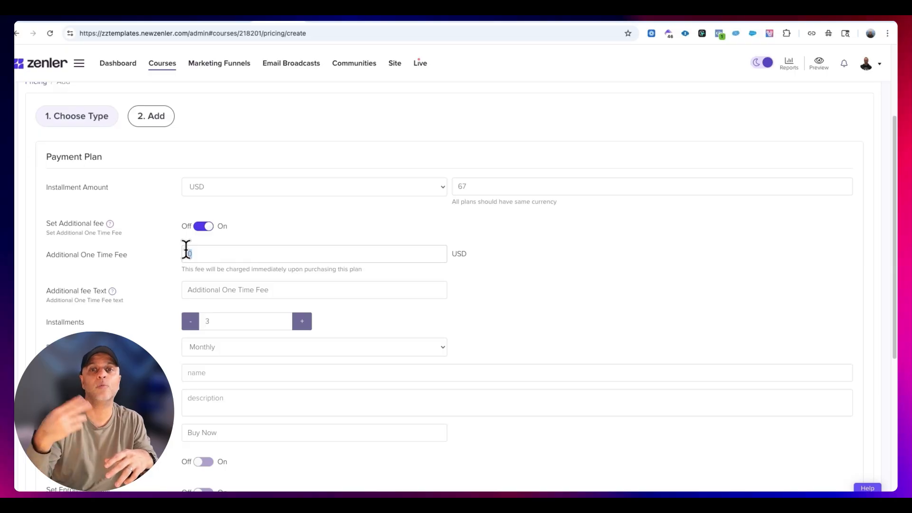
pyautogui.write('0')
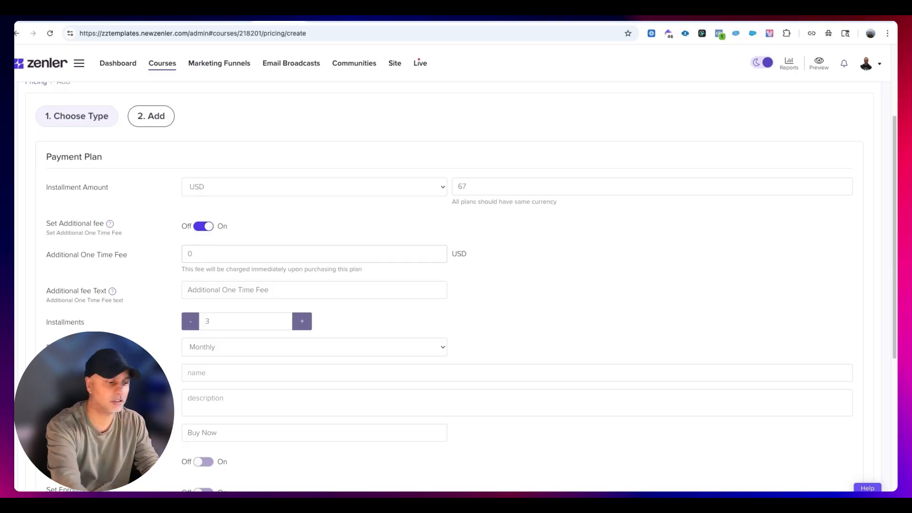
pyautogui.press('BackSpace')
pyautogui.write('15')
# - Name the payment plan "Copywriting with ChatGPT - Flex Pay" and save it with the description left empty
pyautogui.scroll(-2, 561, 270)
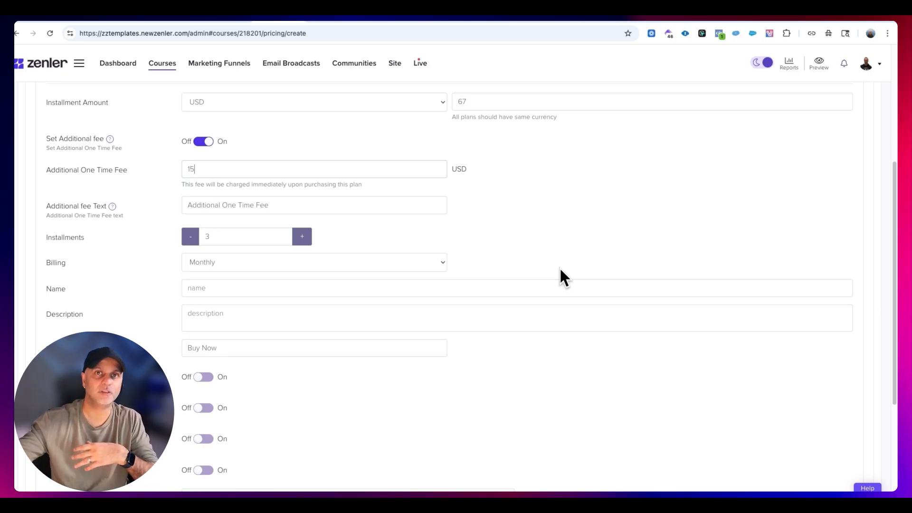
pyautogui.scroll(-4, 561, 277)
pyautogui.click(241, 134)
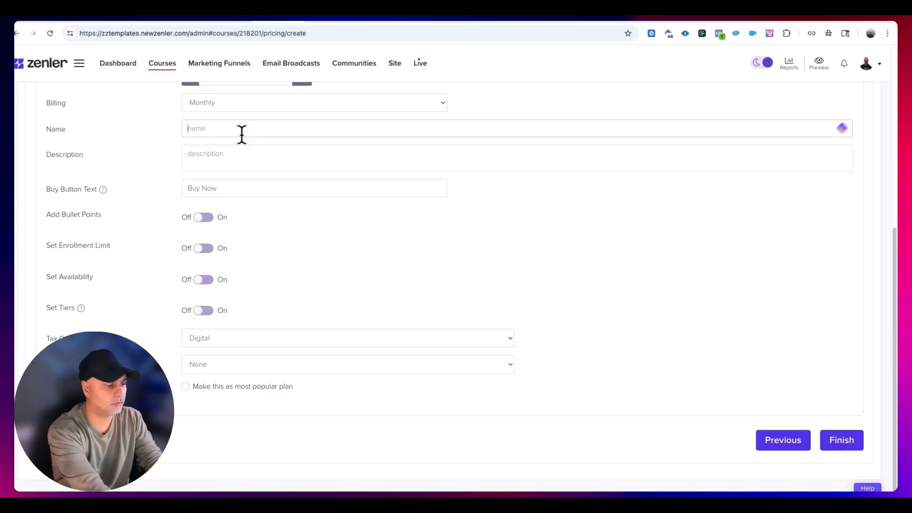
pyautogui.write('Copywriting with ChatGPT - Flex Pay')
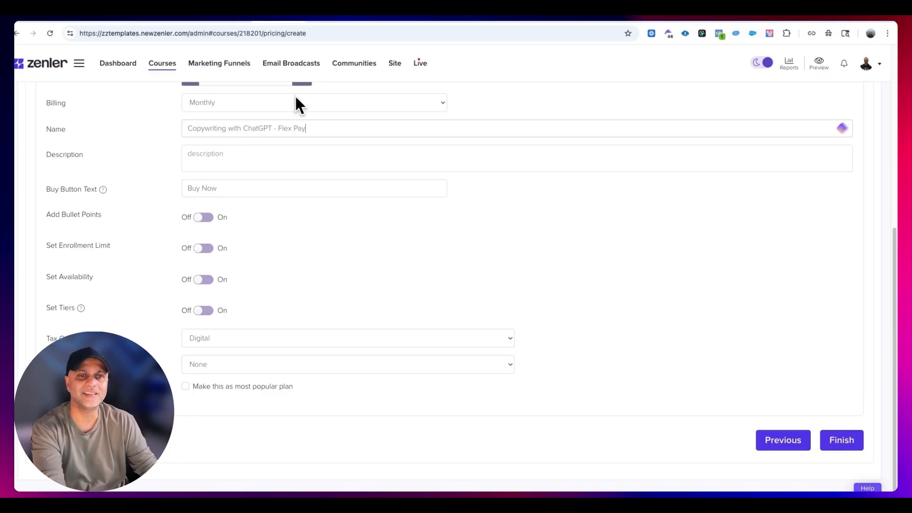
pyautogui.moveTo(305, 128); pyautogui.dragTo(278, 129)
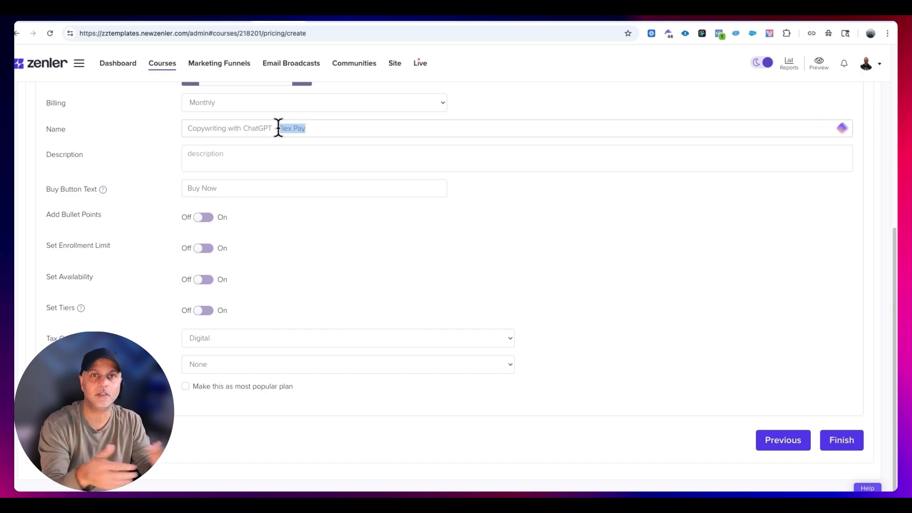
pyautogui.click(252, 157)
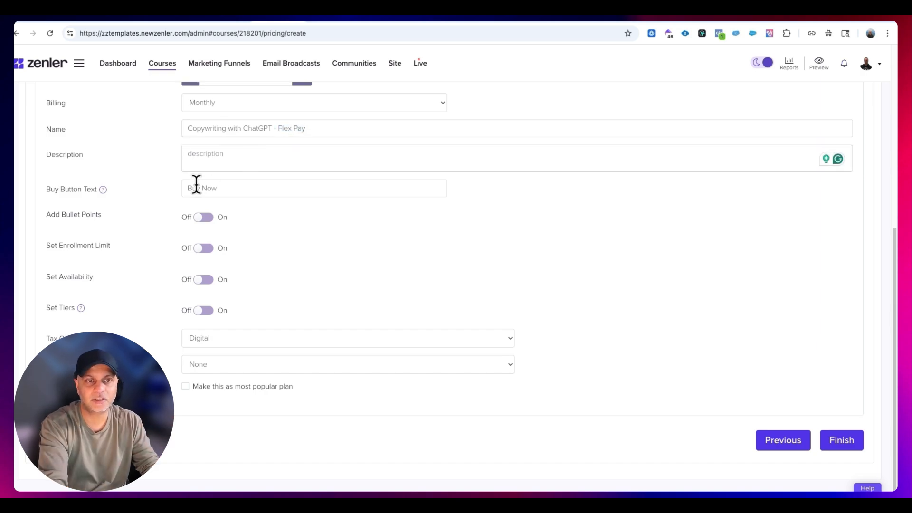
pyautogui.click(279, 187)
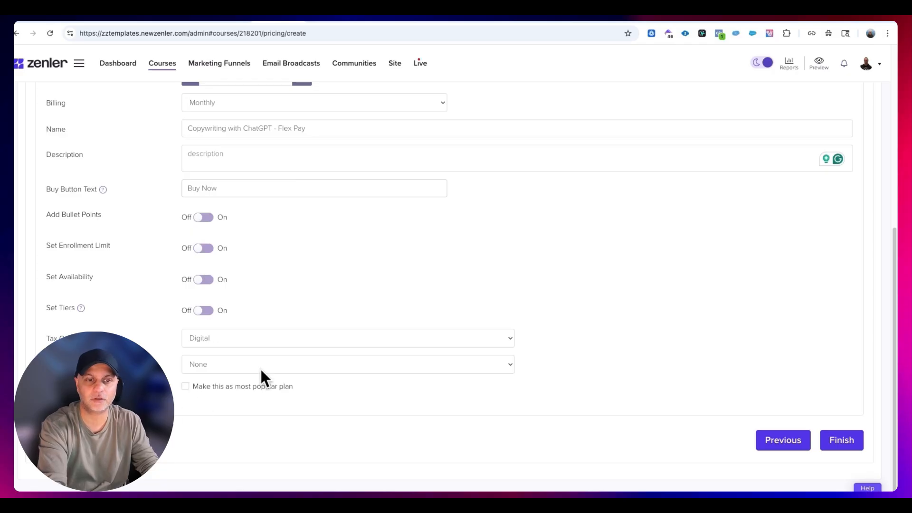
pyautogui.click(850, 435)
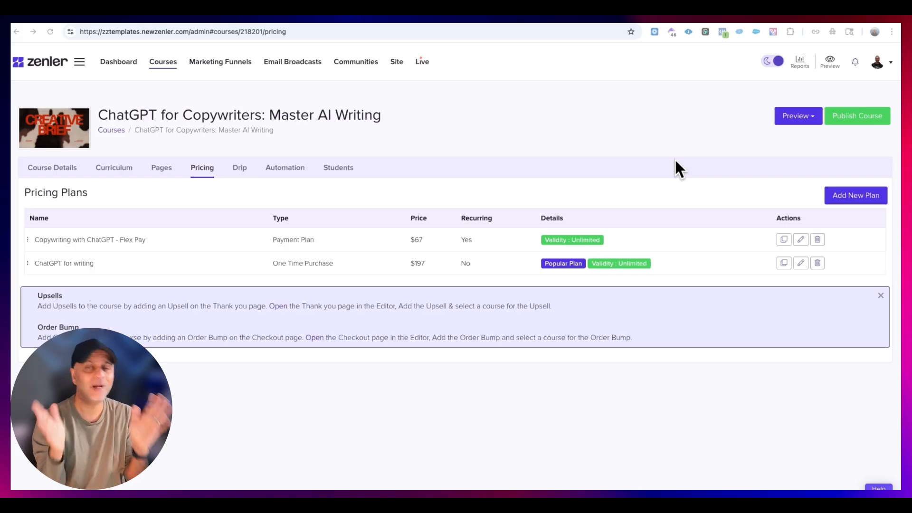
# - Look through the course's sales, checkout, thank-you and access pages, and open a preview of the sales page
pyautogui.click(163, 168)
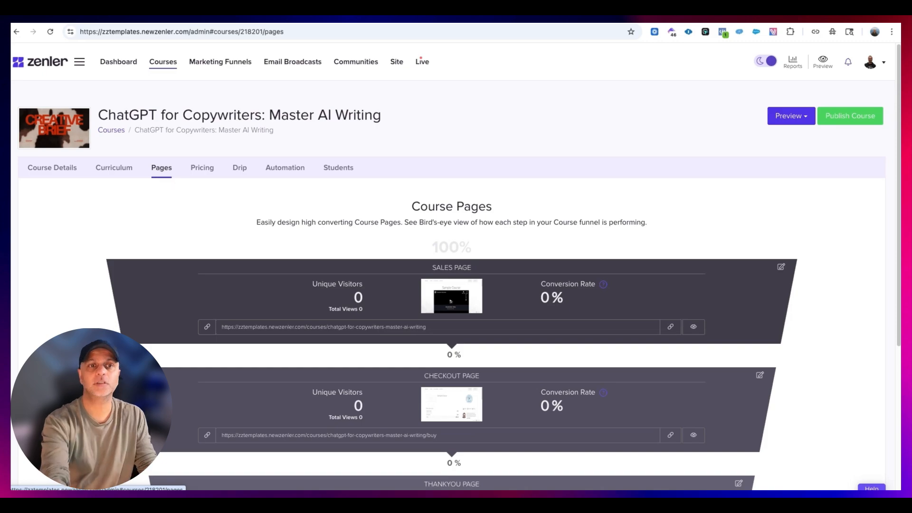
pyautogui.scroll(-4, 464, 205)
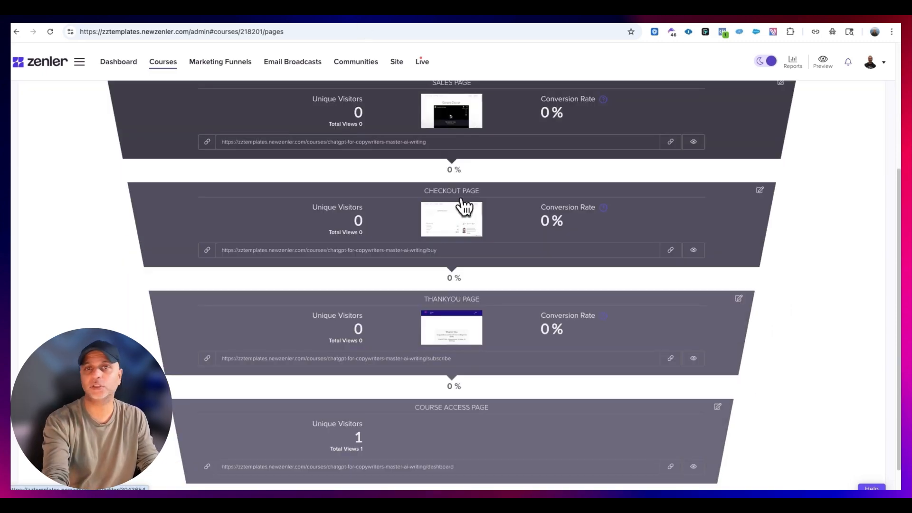
pyautogui.scroll(1, 465, 199)
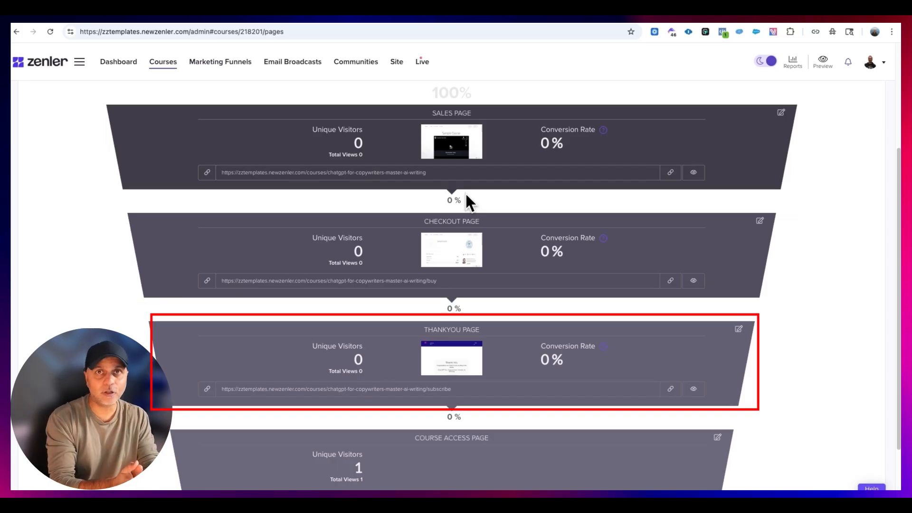
pyautogui.scroll(-2, 494, 202)
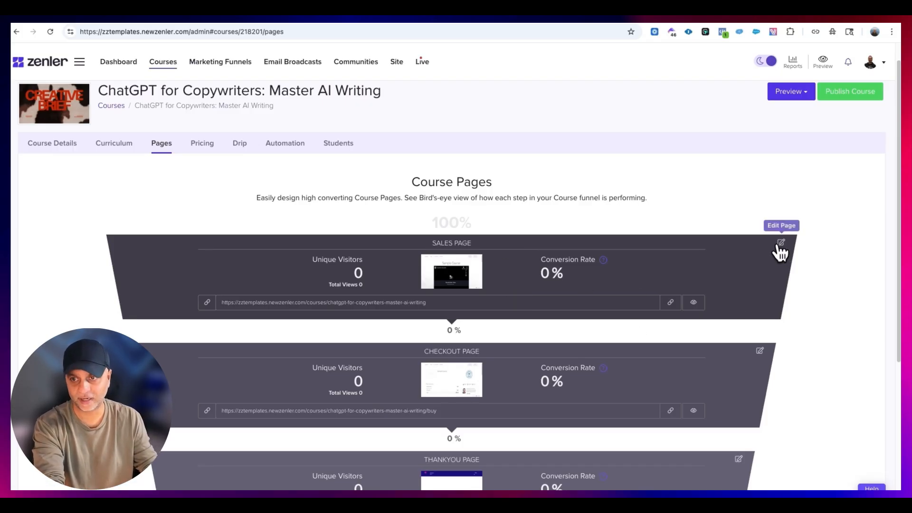
pyautogui.click(694, 304)
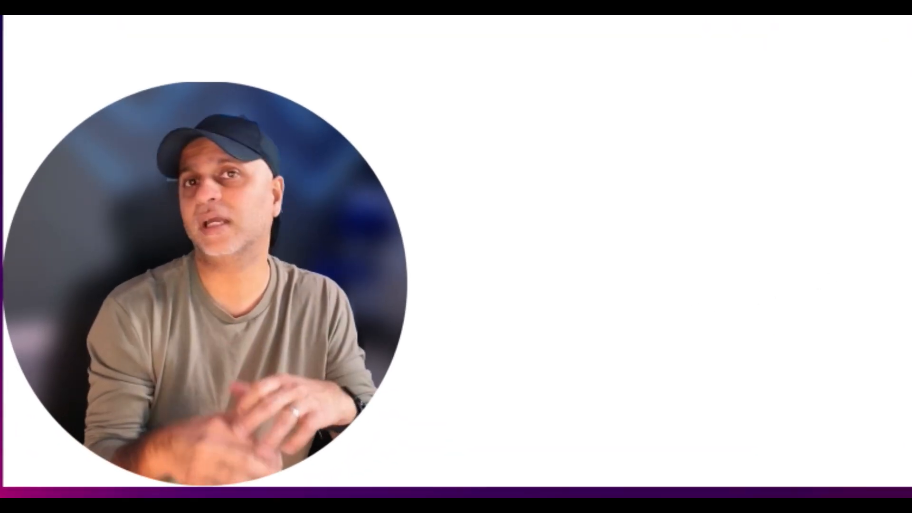
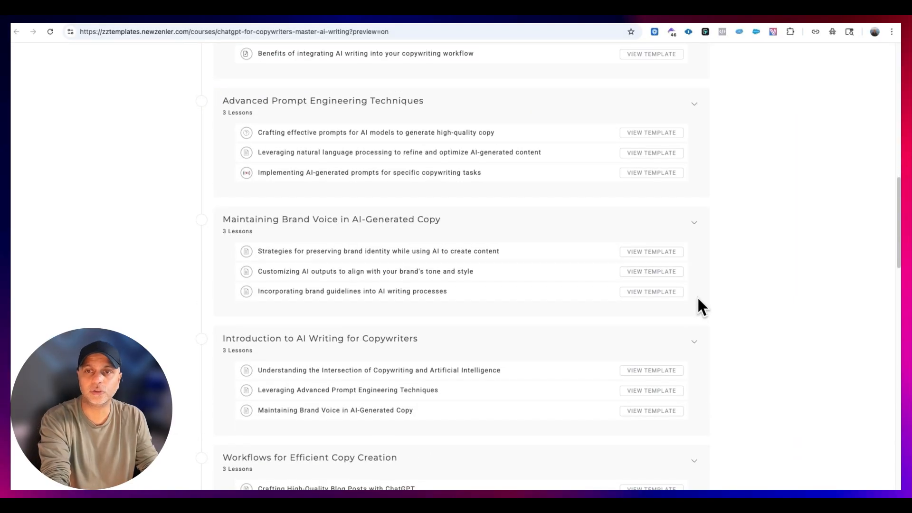
# - Search the site's custom language text for "template" and review the matching labels
pyautogui.scroll(4, 698, 298)
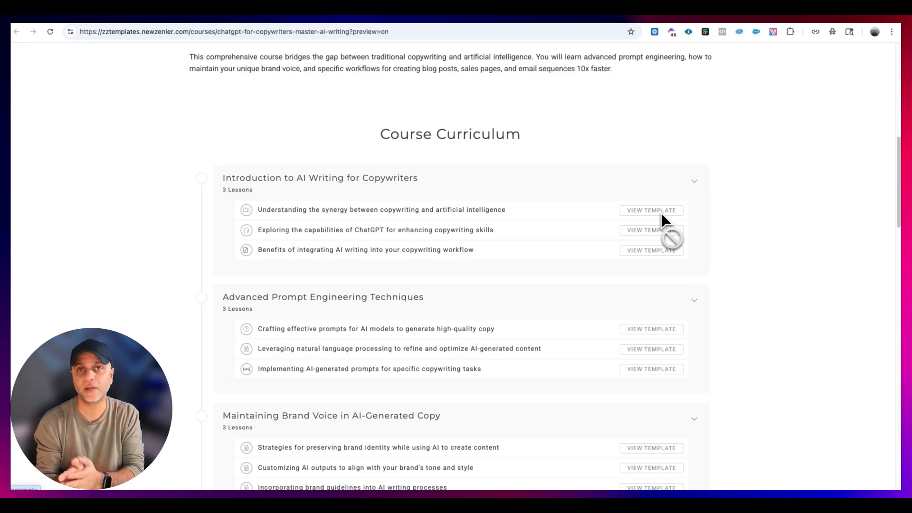
pyautogui.click(275, 24)
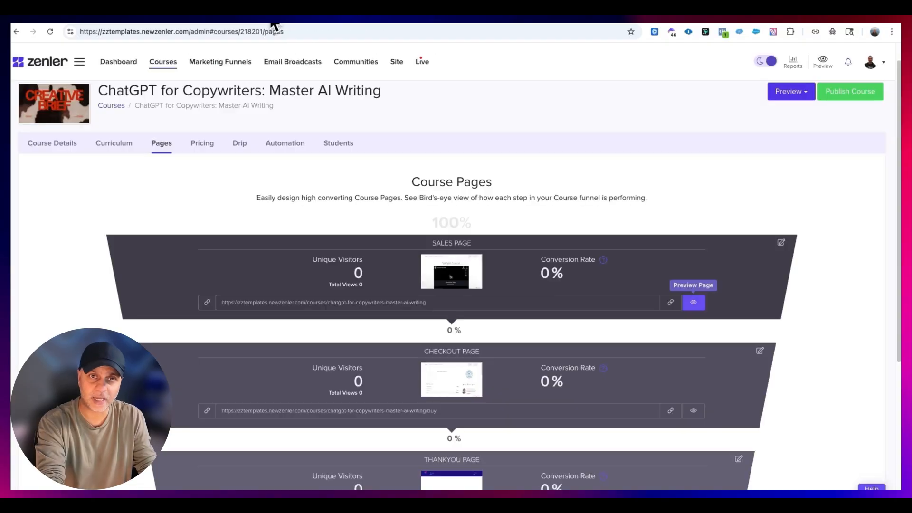
pyautogui.click(398, 64)
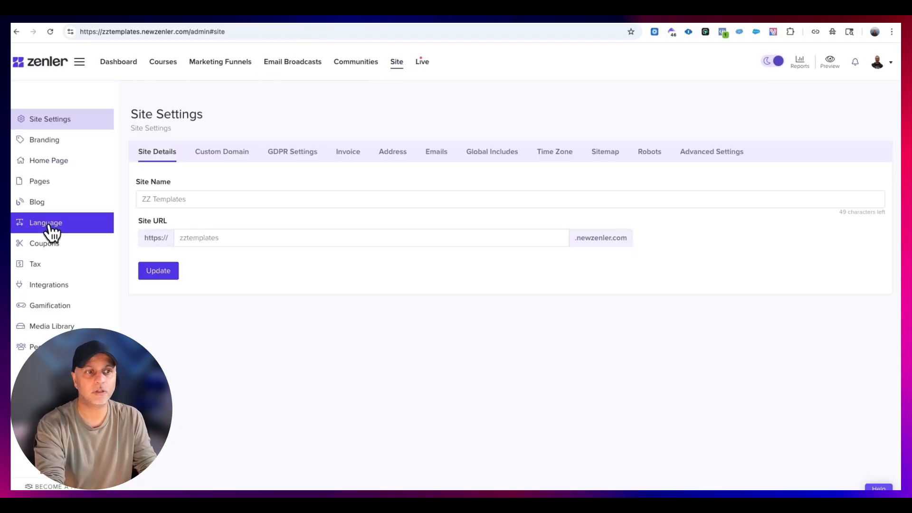
pyautogui.click(49, 222)
pyautogui.click(727, 227)
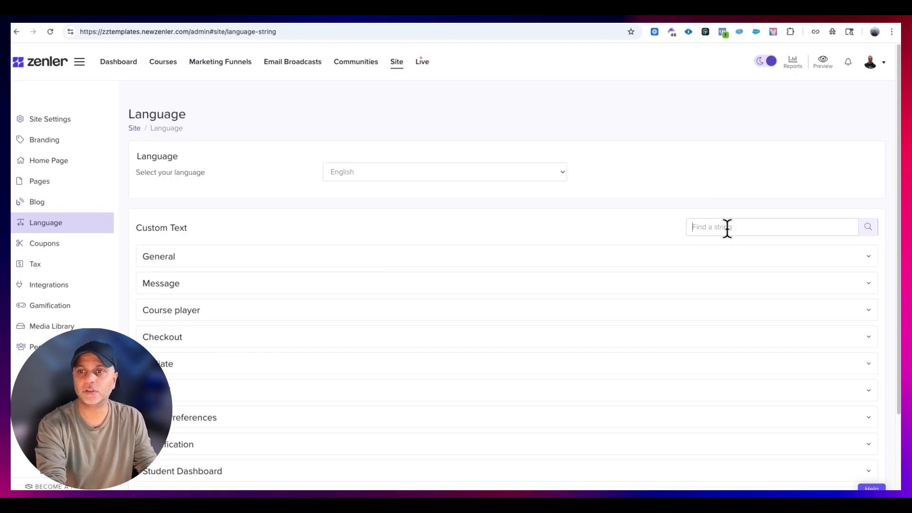
pyautogui.write('template')
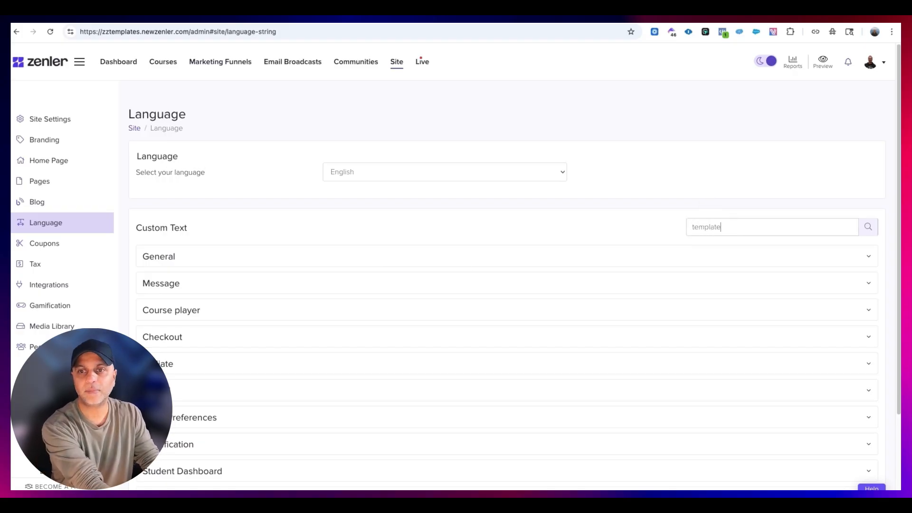
pyautogui.scroll(-1, 167, 299)
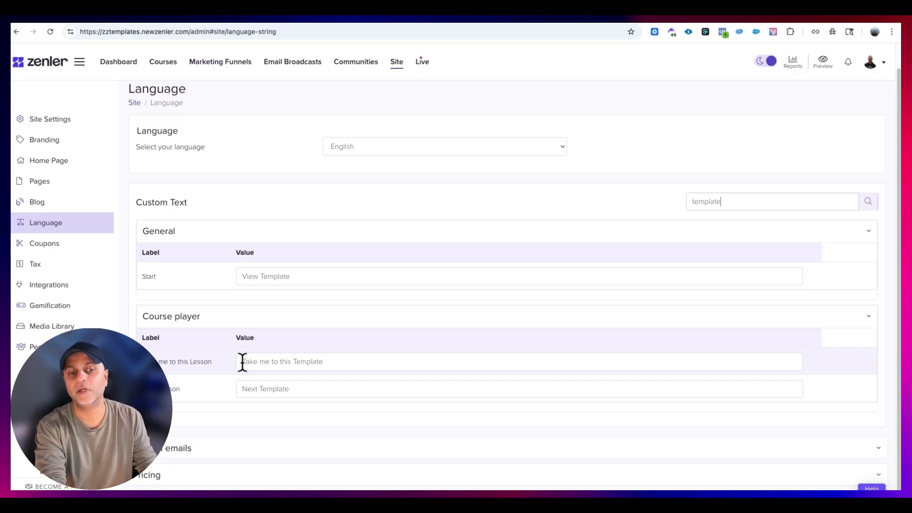
pyautogui.scroll(1, 333, 355)
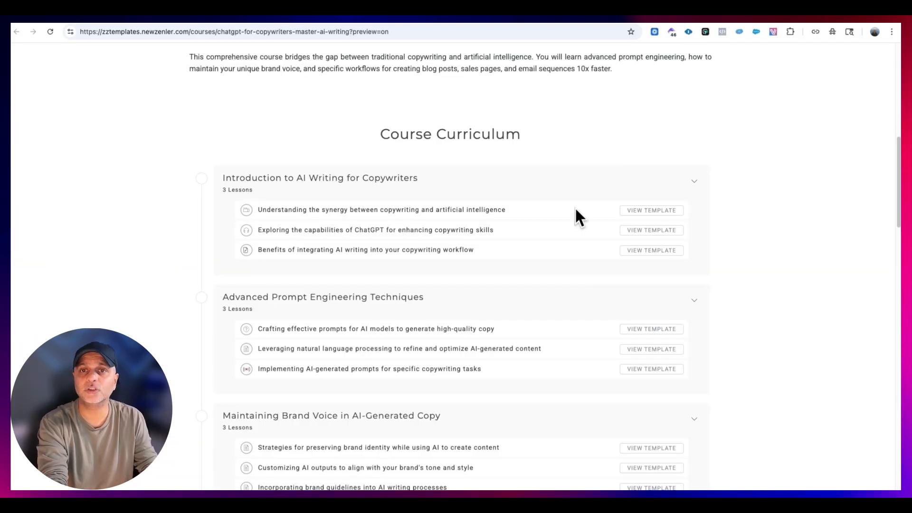
# - Open the curriculum of the ChatGPT for Copywriters course and expand the Introduction to AI Writing and Advanced Prompt Engineering Techniques sections
pyautogui.scroll(-10, 618, 228)
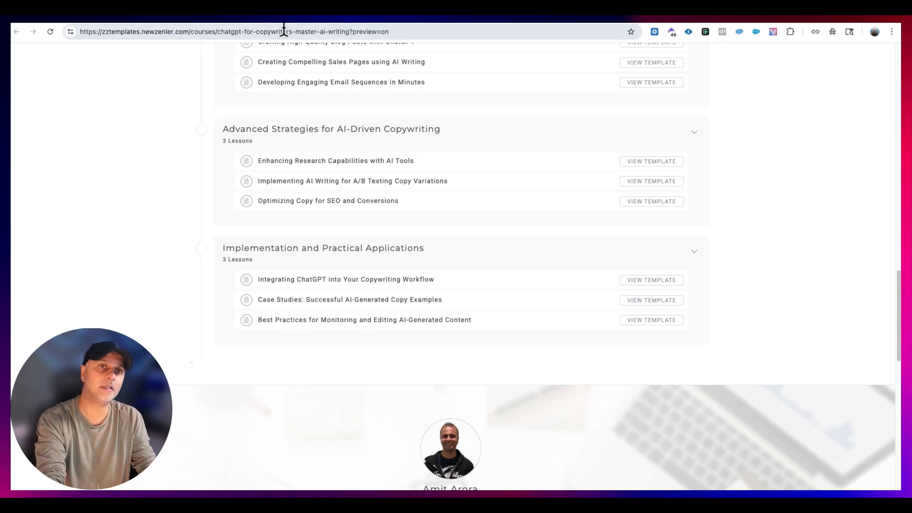
pyautogui.click(237, 18)
pyautogui.click(175, 62)
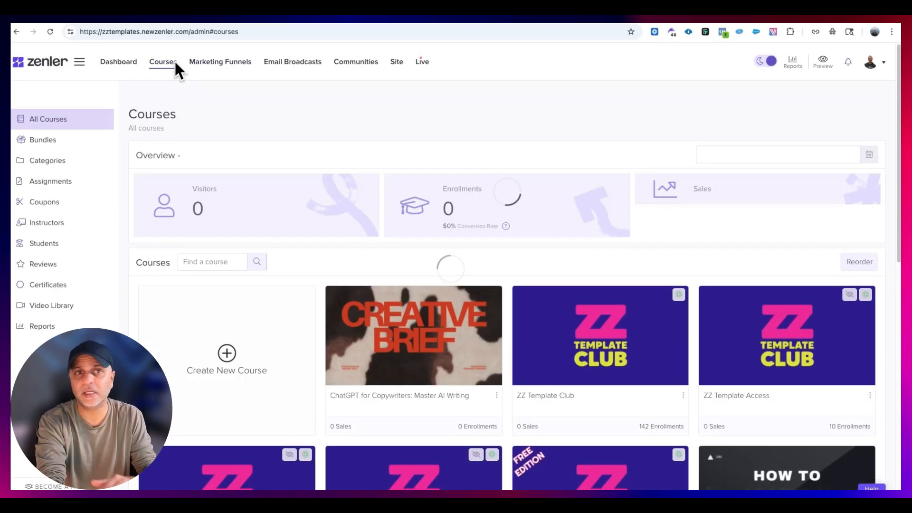
pyautogui.click(420, 309)
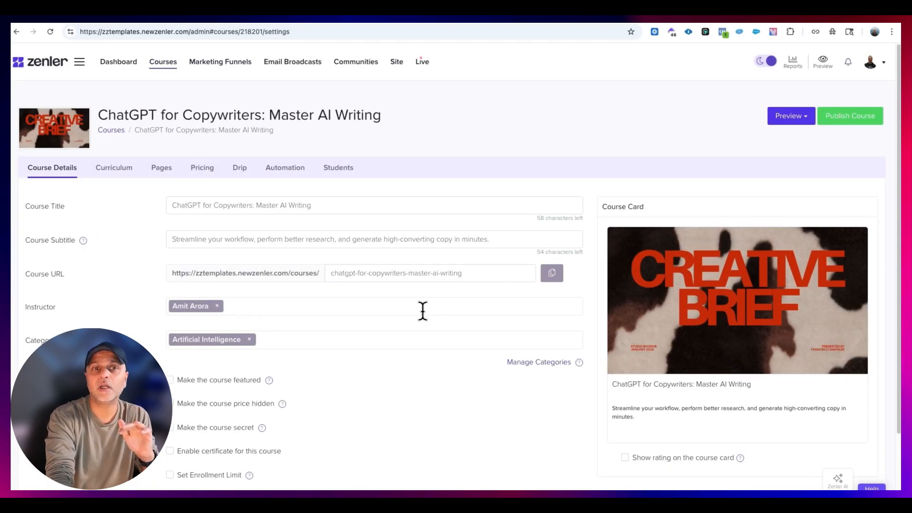
pyautogui.click(114, 171)
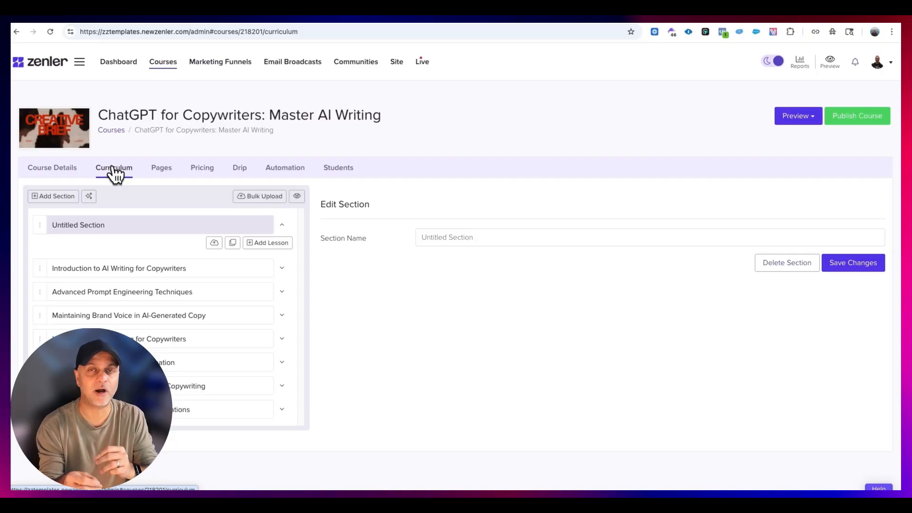
pyautogui.click(280, 268)
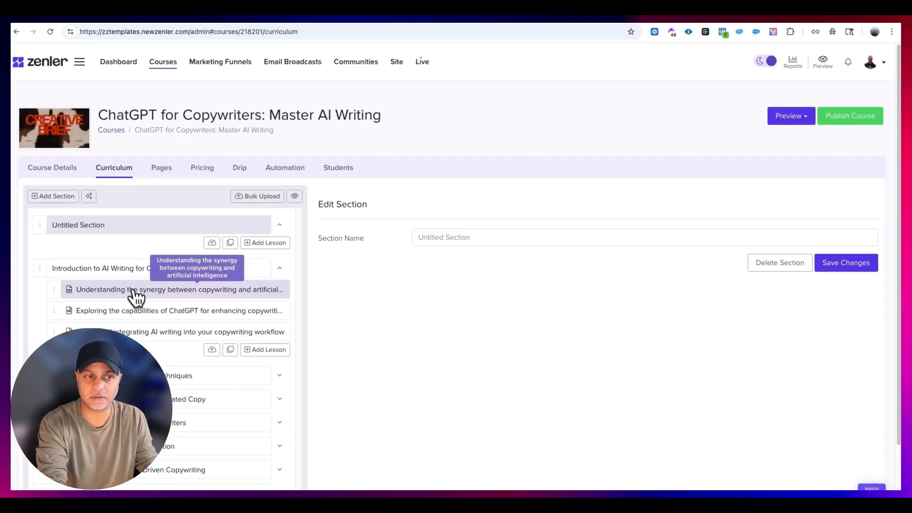
pyautogui.click(279, 376)
pyautogui.scroll(-1, 279, 378)
pyautogui.scroll(1, 278, 377)
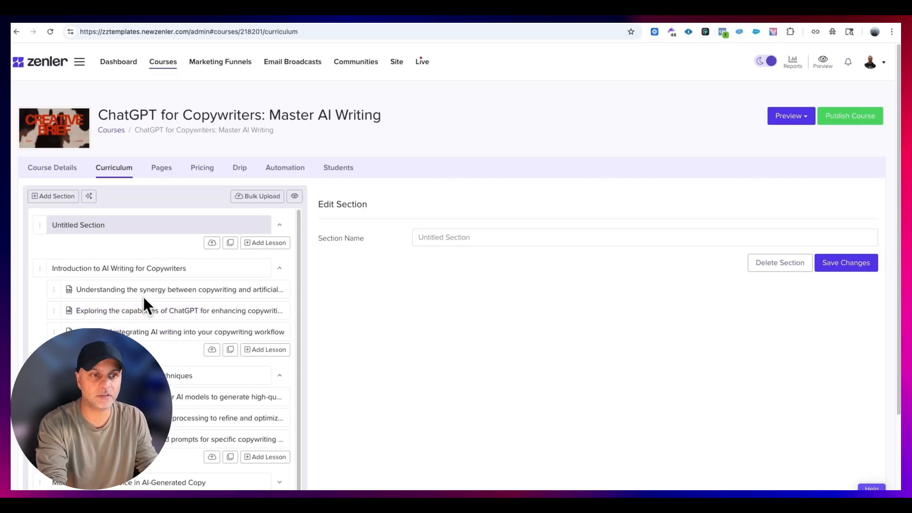
# - Enable free preview for the lesson "Understanding the synergy between copywriting and artificial intelligence" and save it
pyautogui.click(141, 289)
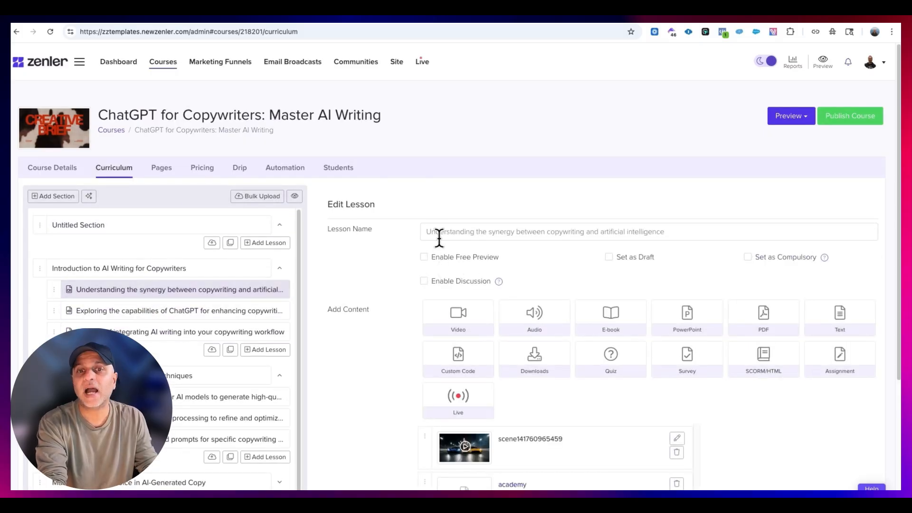
pyautogui.click(424, 258)
pyautogui.click(835, 307)
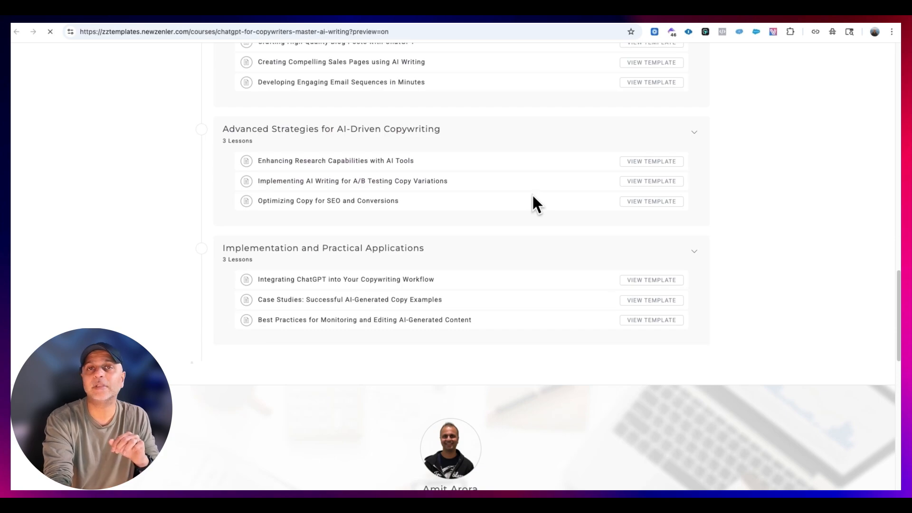
# - Open the free preview of the first lesson from the course sales page and check its video playback
pyautogui.scroll(2, 532, 195)
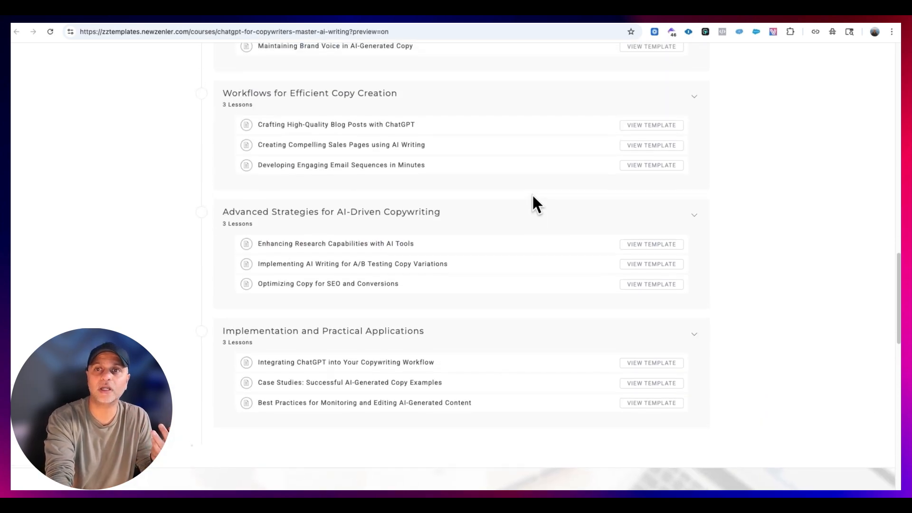
pyautogui.scroll(13, 533, 197)
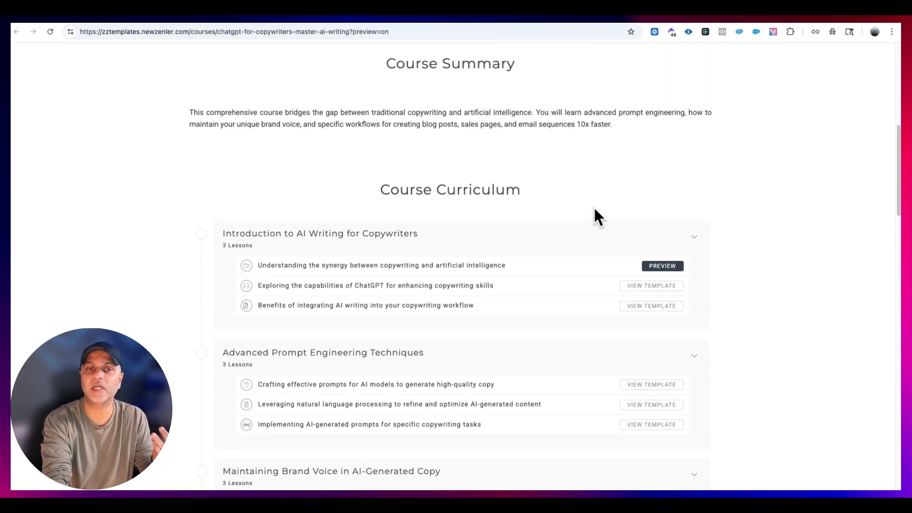
pyautogui.scroll(-4, 594, 210)
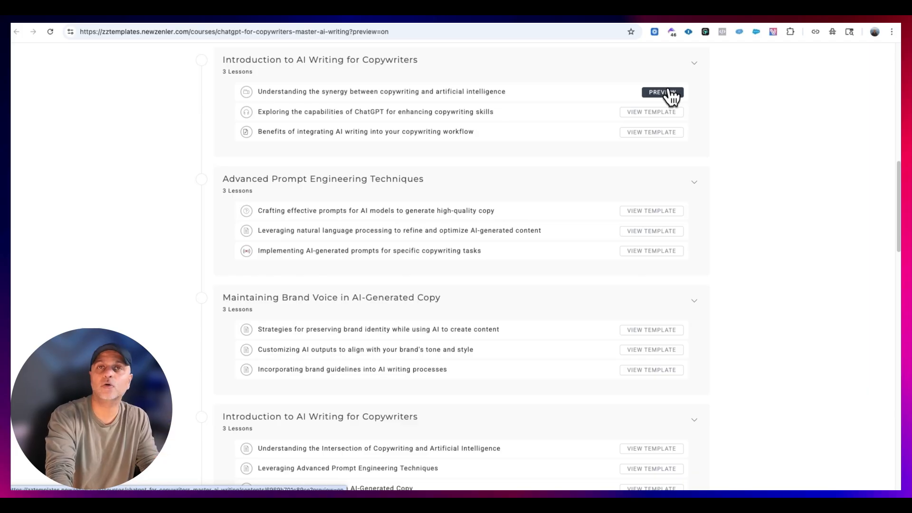
pyautogui.click(669, 94)
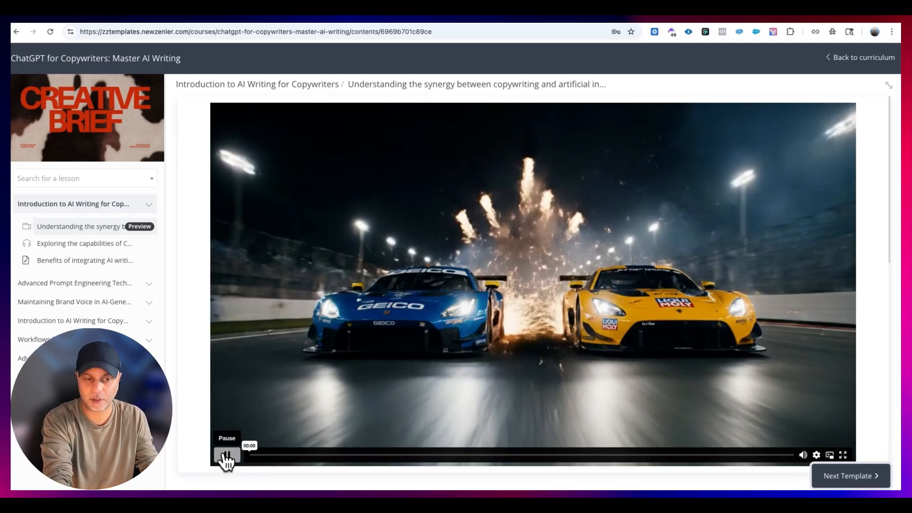
pyautogui.click(225, 456)
# - Open the lesson "Exploring the capabilities of ChatGPT" without enrolling and follow the enrollment path to the Course Pricing section
pyautogui.click(107, 244)
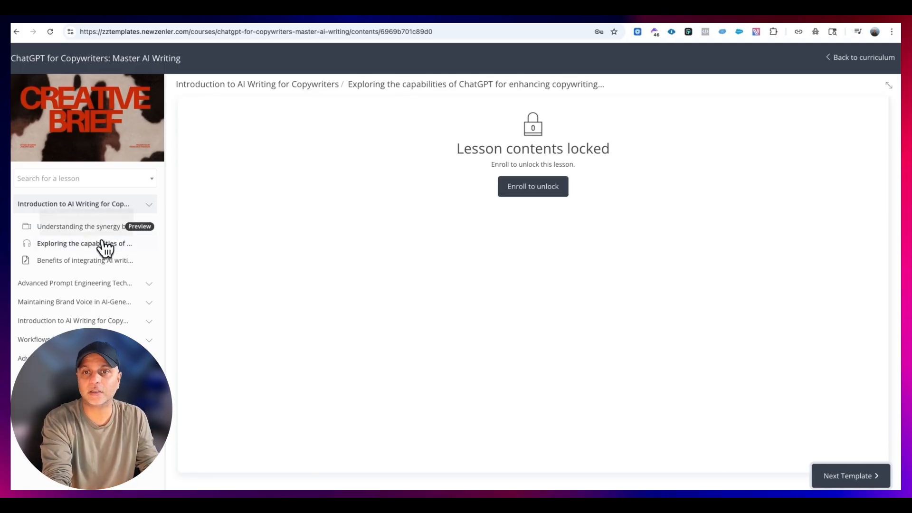
pyautogui.click(515, 190)
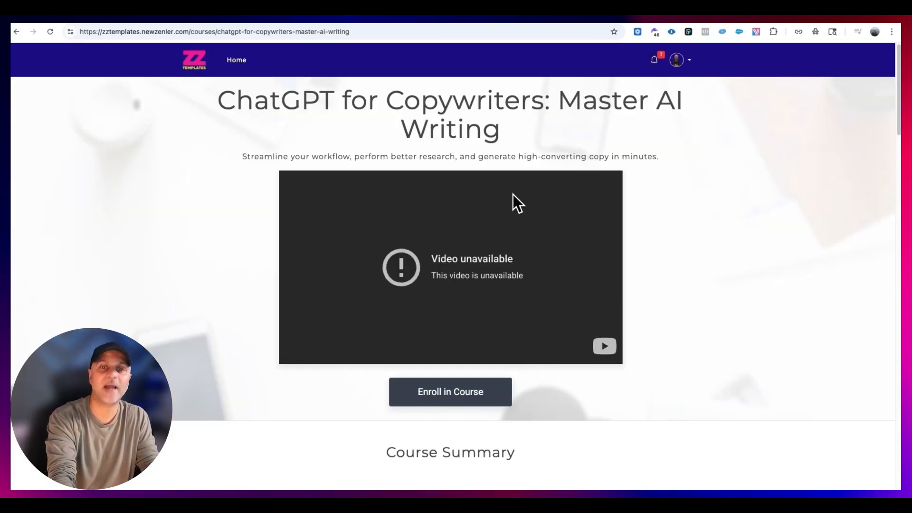
pyautogui.click(453, 393)
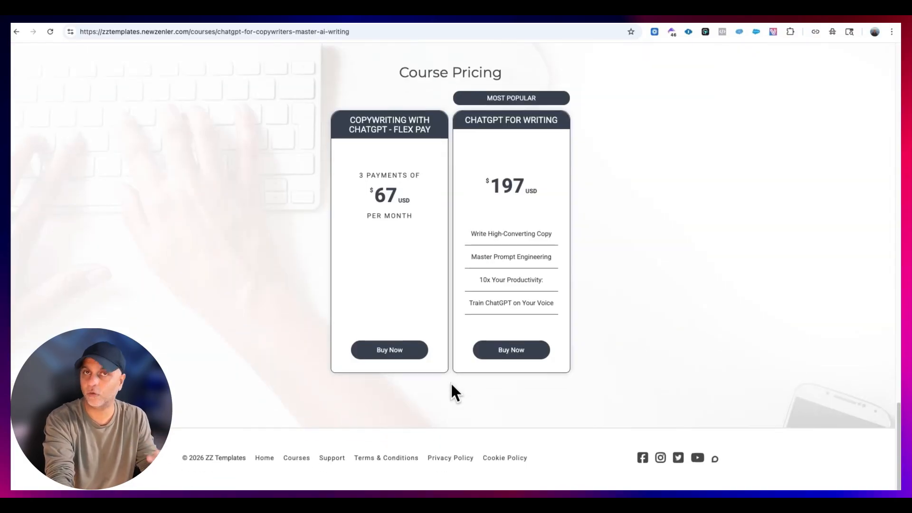
pyautogui.scroll(20, 469, 332)
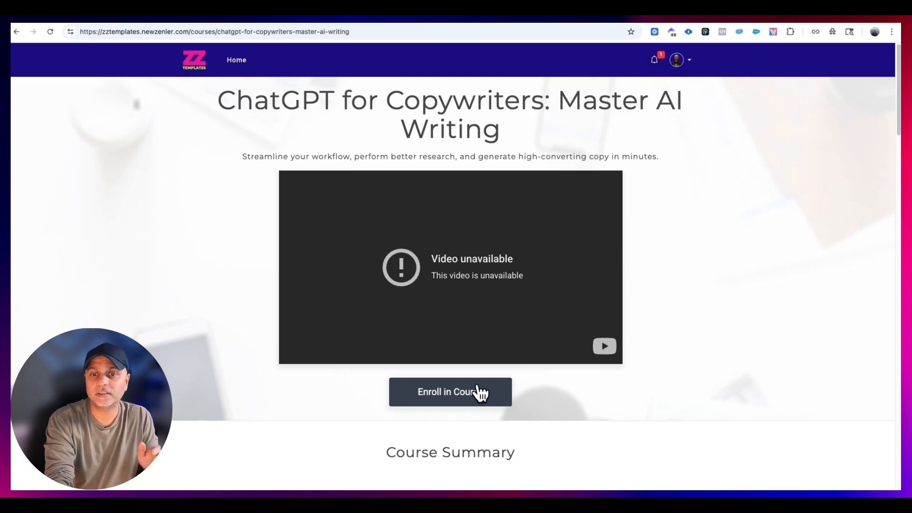
pyautogui.click(488, 390)
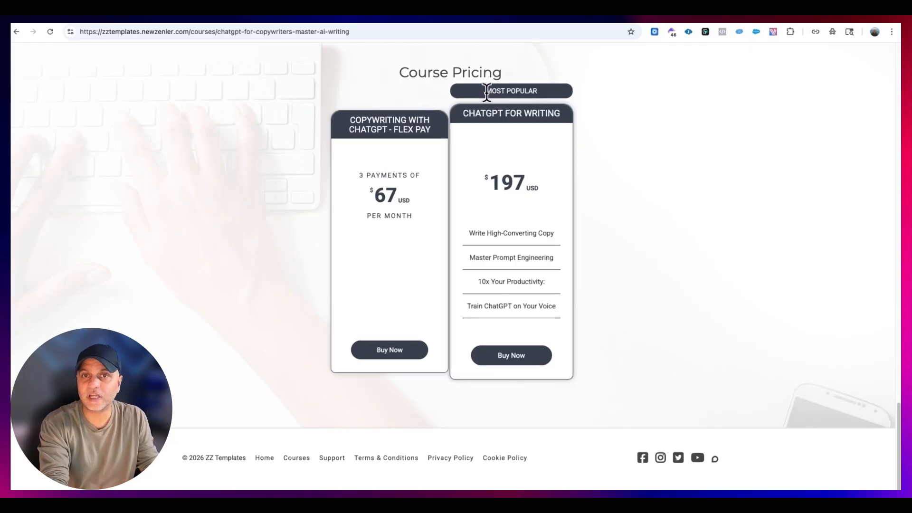
# - Examine the Most Popular badge and the feature list of the ChatGPT for Writing plan
pyautogui.moveTo(486, 93); pyautogui.dragTo(587, 87)
pyautogui.click(594, 129)
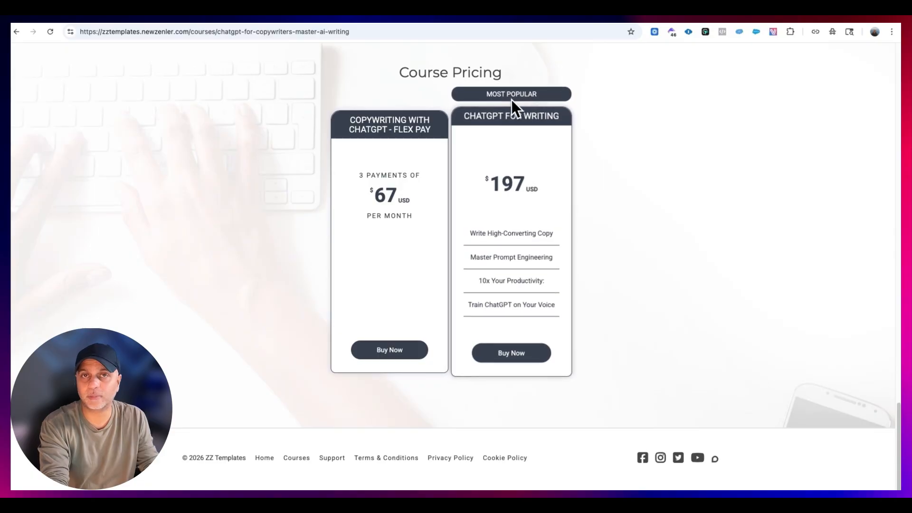
pyautogui.moveTo(558, 312); pyautogui.dragTo(471, 232)
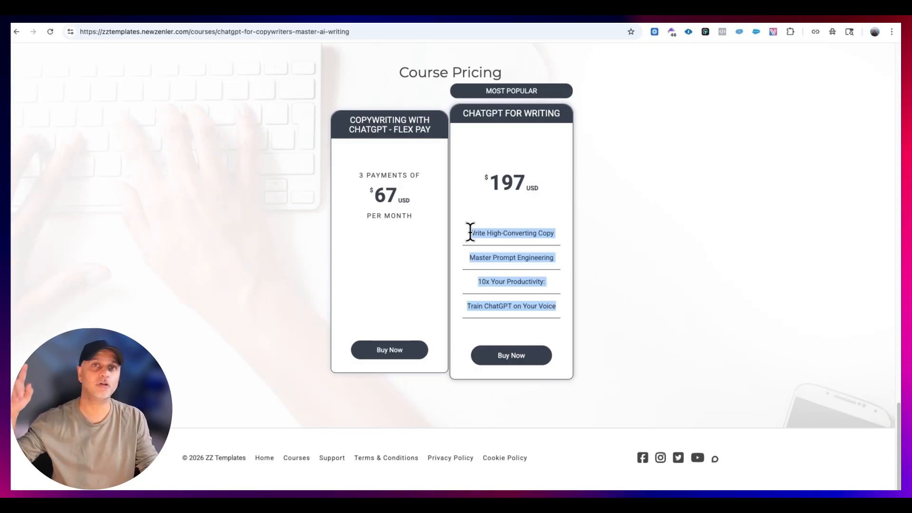
# - Open the checkout page for the $197 ChatGPT for Writing plan and examine its "What's included" list
pyautogui.click(534, 357)
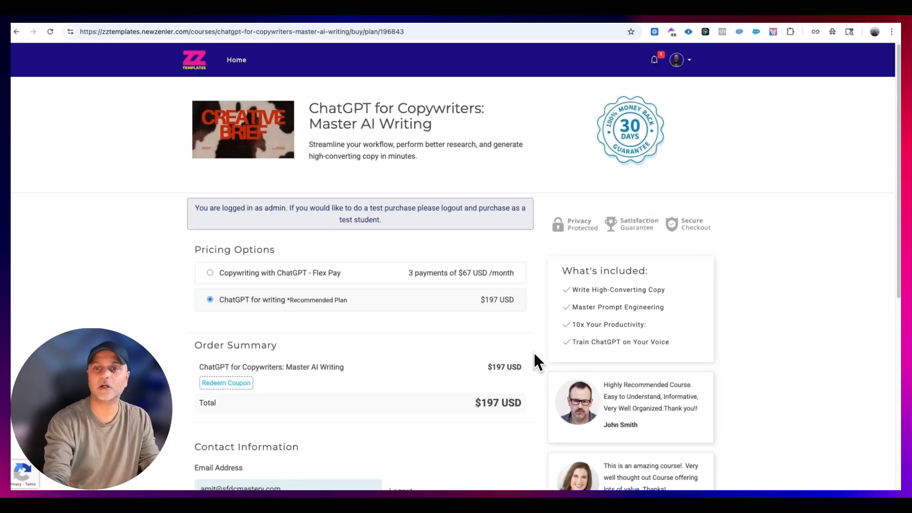
pyautogui.moveTo(547, 273); pyautogui.dragTo(678, 338)
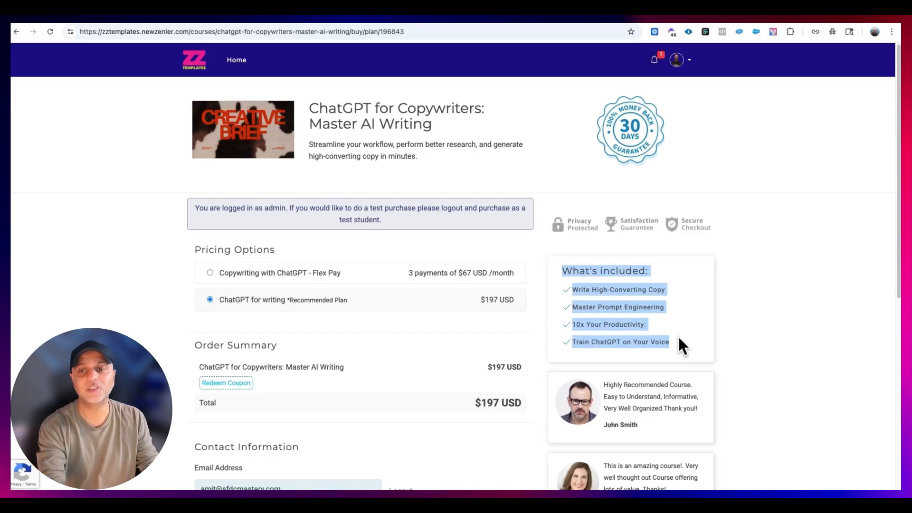
pyautogui.moveTo(677, 336); pyautogui.dragTo(655, 275)
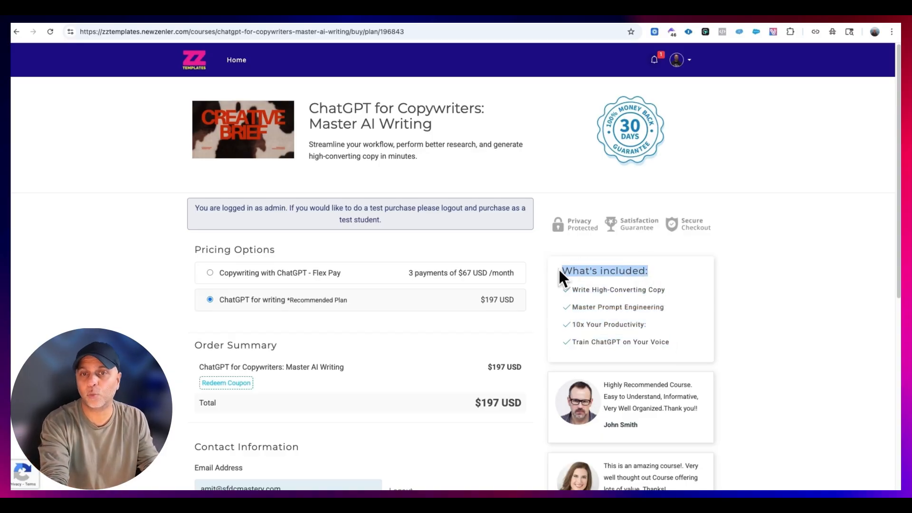
pyautogui.scroll(-3, 693, 341)
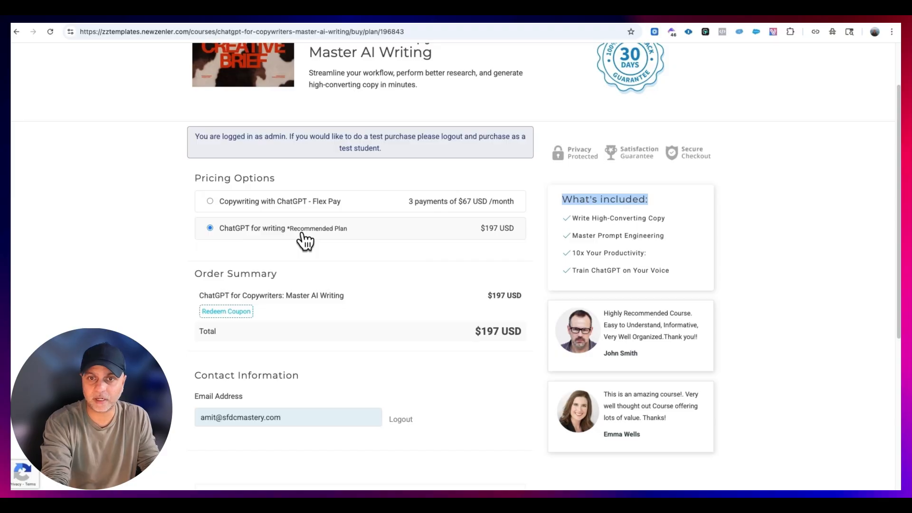
# - Choose the Copywriting with ChatGPT - Flex Pay option at checkout and review its payment terms in the order summary
pyautogui.click(247, 202)
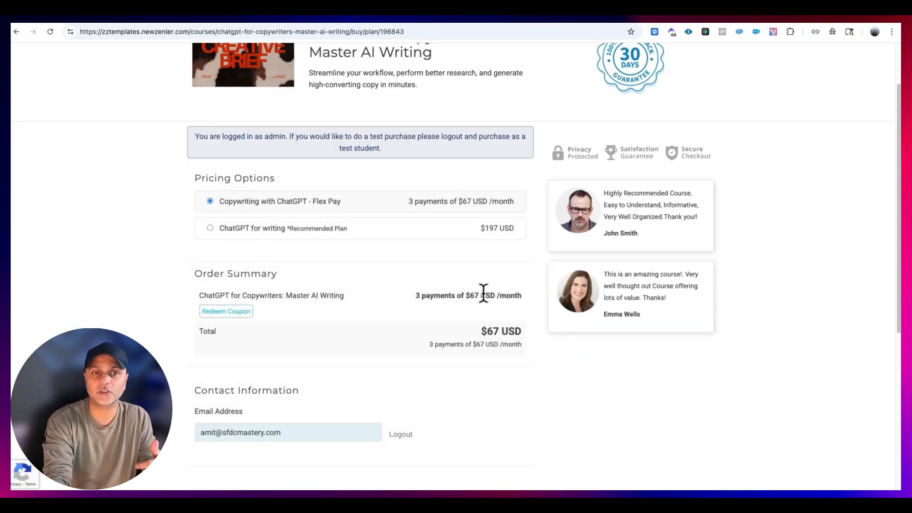
pyautogui.moveTo(428, 296); pyautogui.dragTo(524, 294)
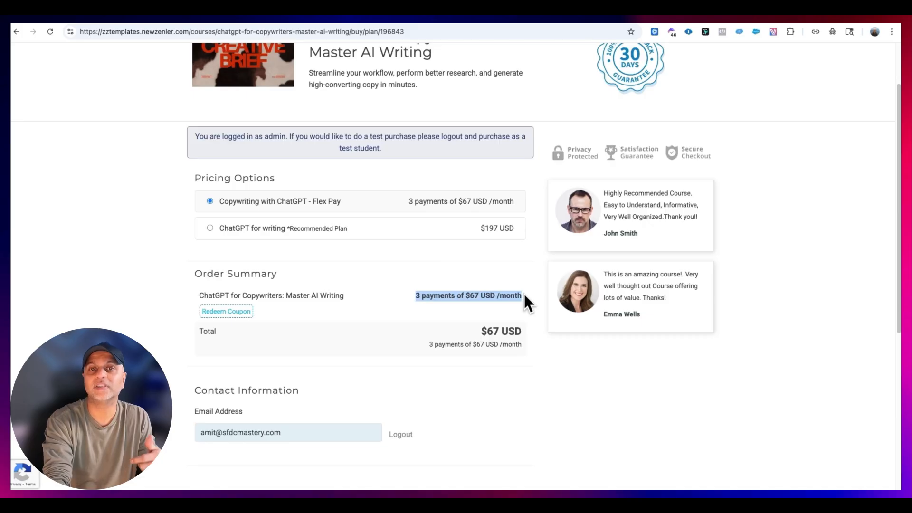
pyautogui.scroll(-2, 523, 295)
pyautogui.scroll(3, 524, 299)
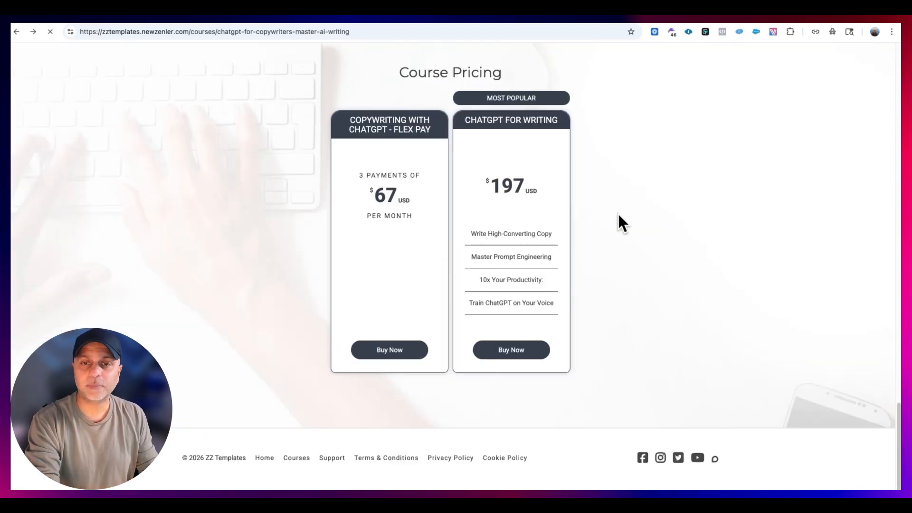
# - Review the top of the course sales page and return to the course's Pages overview in the admin area
pyautogui.scroll(6, 617, 213)
pyautogui.scroll(15, 617, 213)
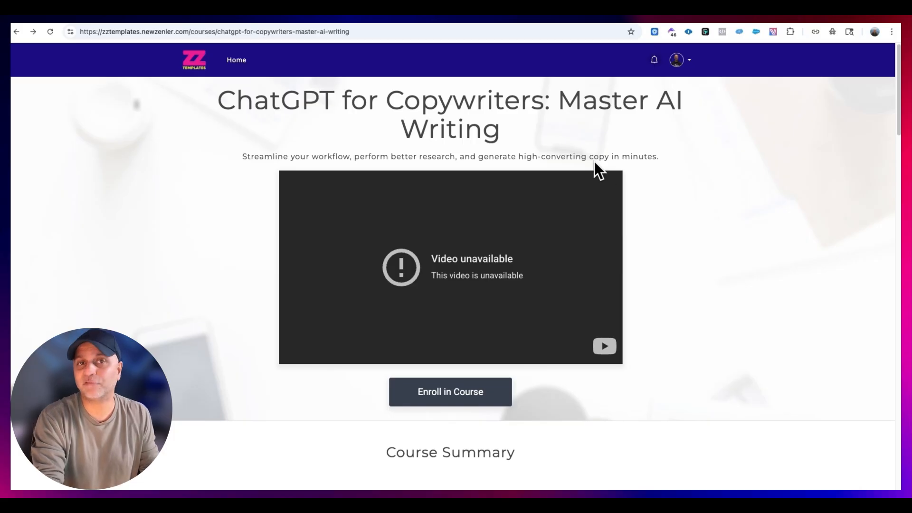
pyautogui.click(324, 22)
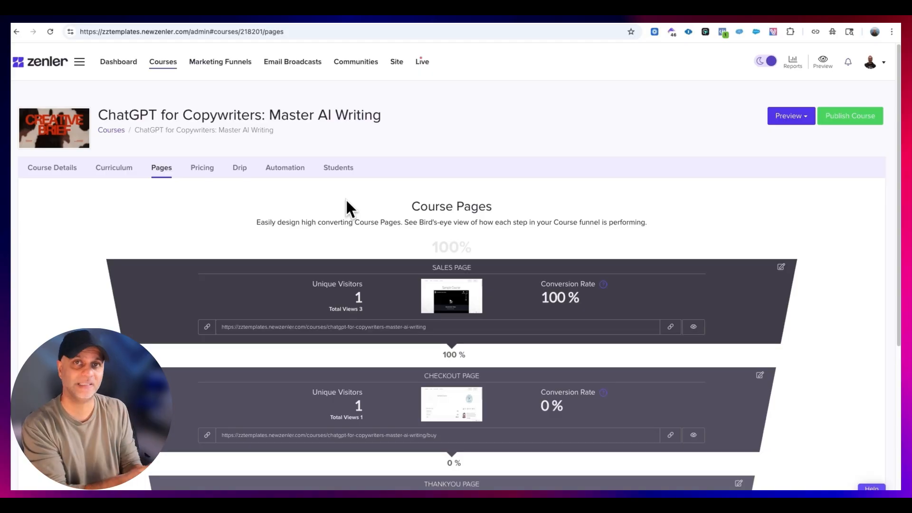
# - Open the preview of the Revyl page from the site's list of pages
pyautogui.click(400, 61)
pyautogui.click(33, 180)
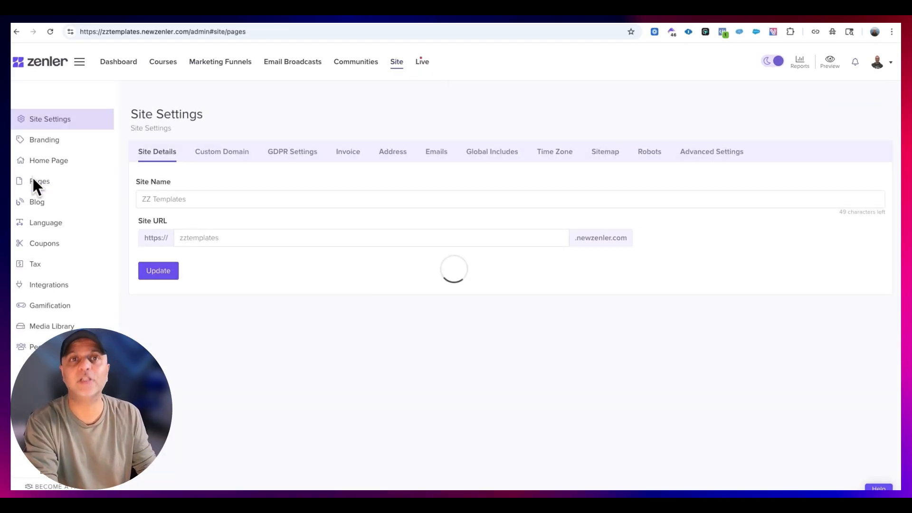
pyautogui.scroll(-10, 564, 336)
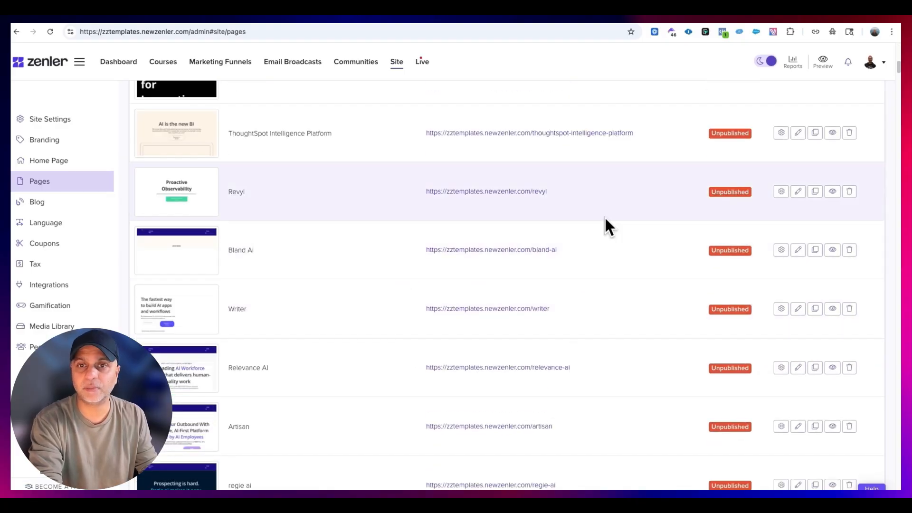
pyautogui.click(832, 193)
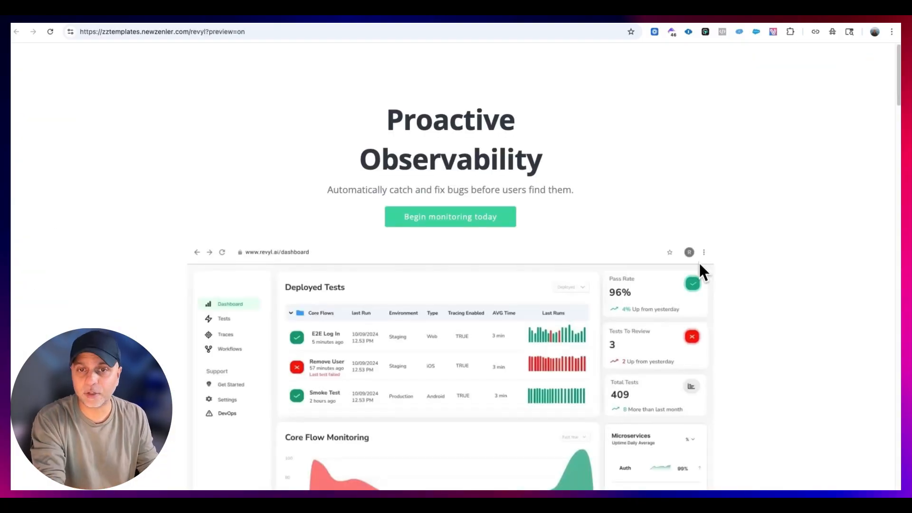
# - Review the Revyl page's layout from the hero section down to the Savings and Book a demo sections
pyautogui.scroll(-7, 598, 194)
pyautogui.scroll(-20, 596, 187)
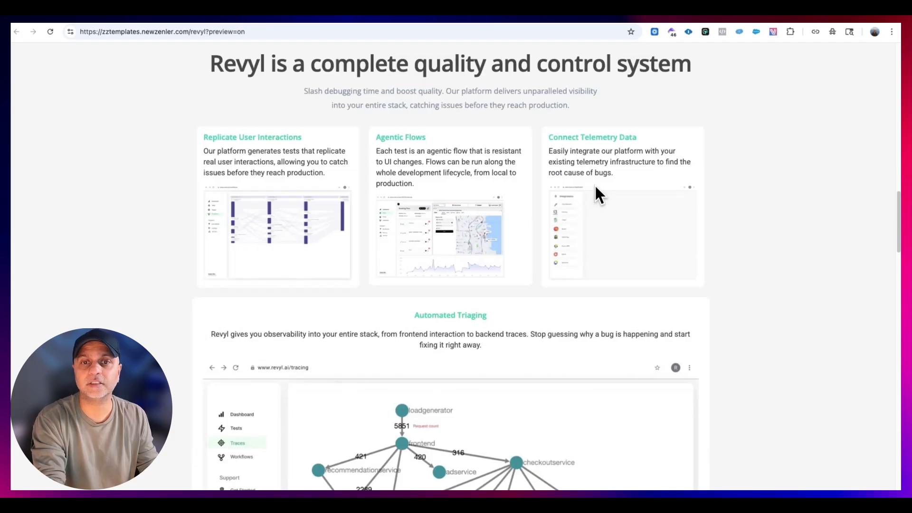
pyautogui.scroll(-20, 596, 186)
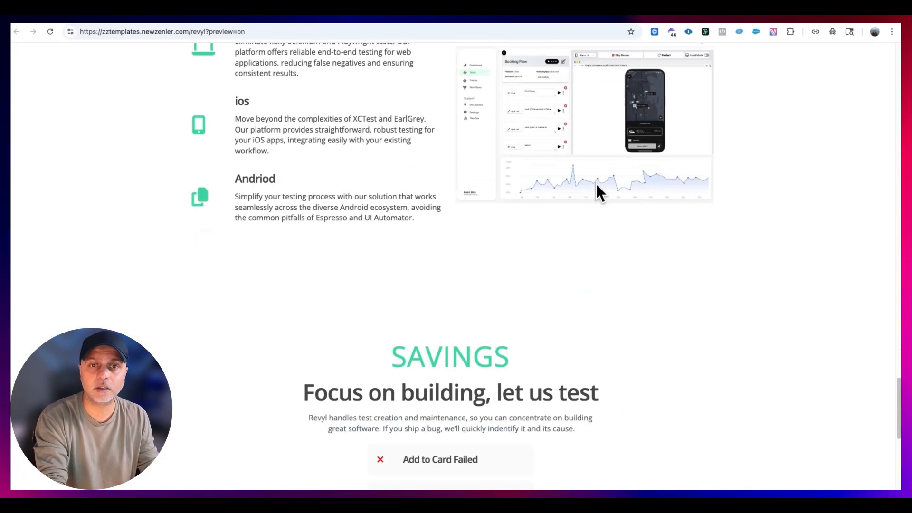
pyautogui.scroll(-1, 594, 189)
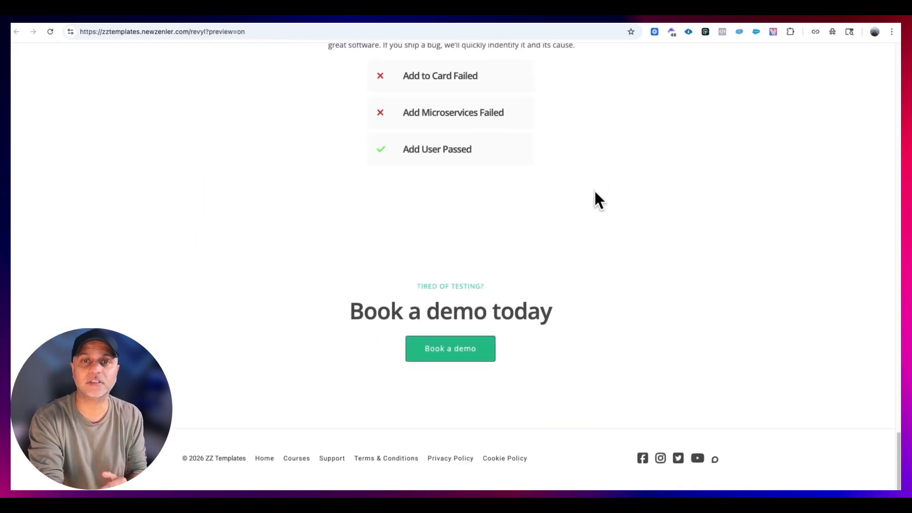
pyautogui.scroll(5, 614, 341)
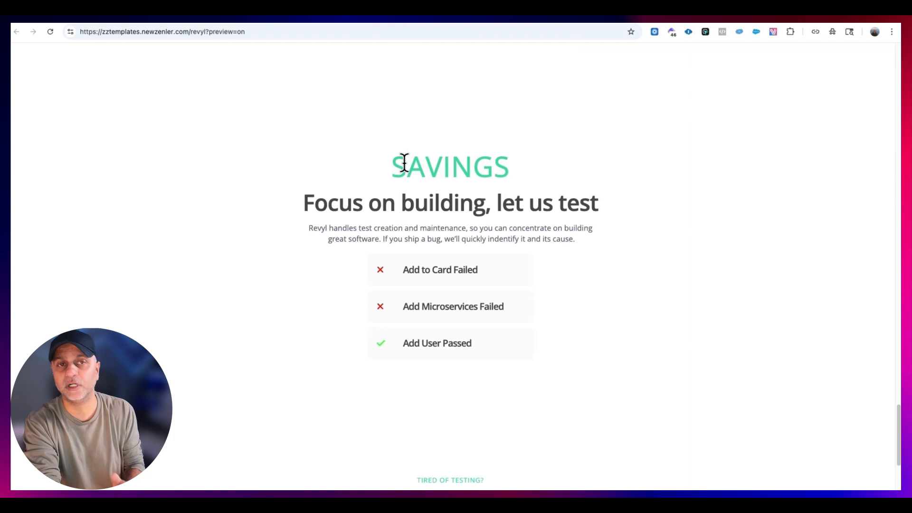
# - Return to the ChatGPT for Copywriters: Master AI Writing course and open its sales page in the page editor
pyautogui.click(303, 18)
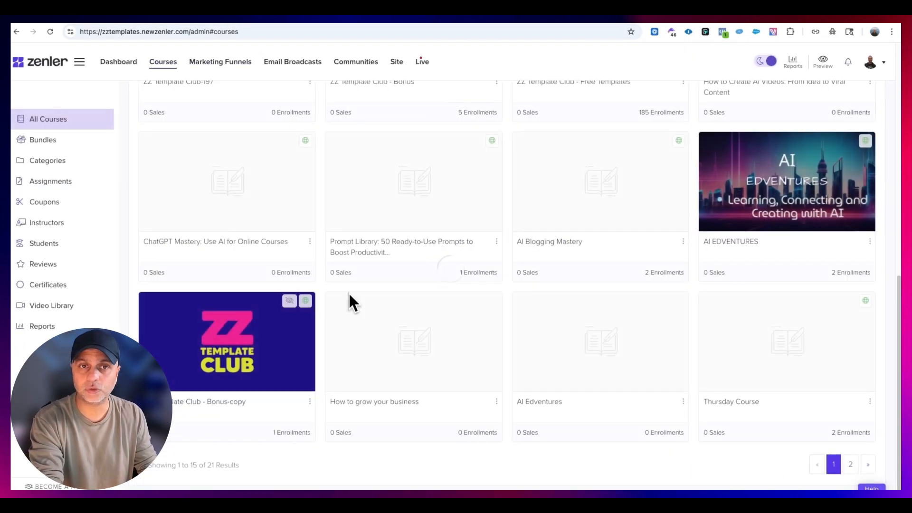
pyautogui.scroll(8, 349, 291)
pyautogui.click(436, 216)
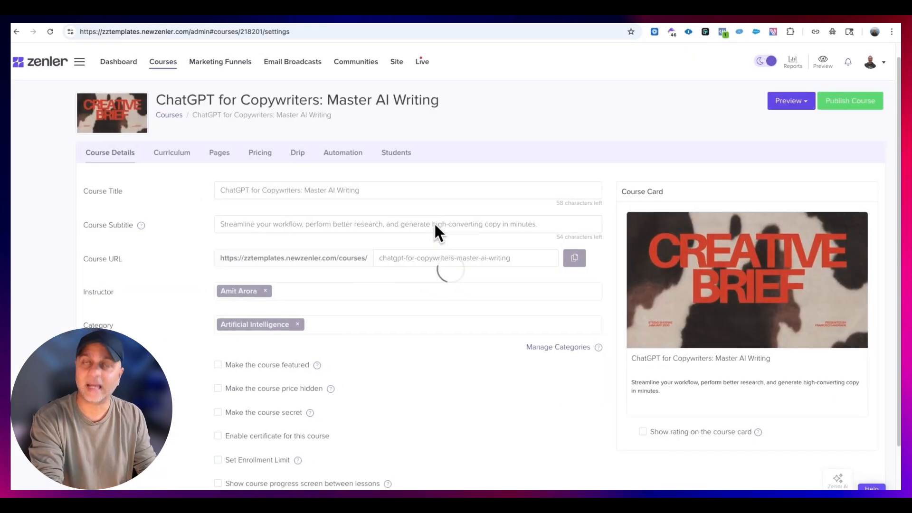
pyautogui.click(162, 152)
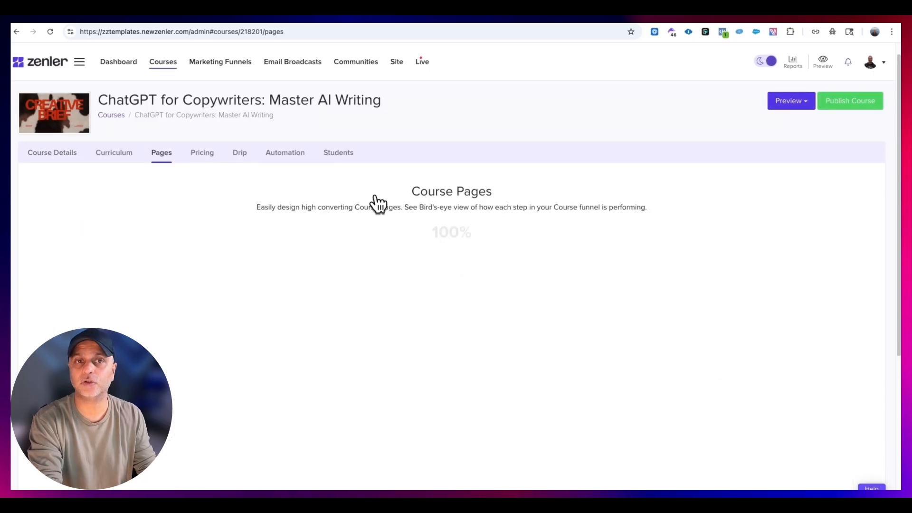
pyautogui.click(782, 249)
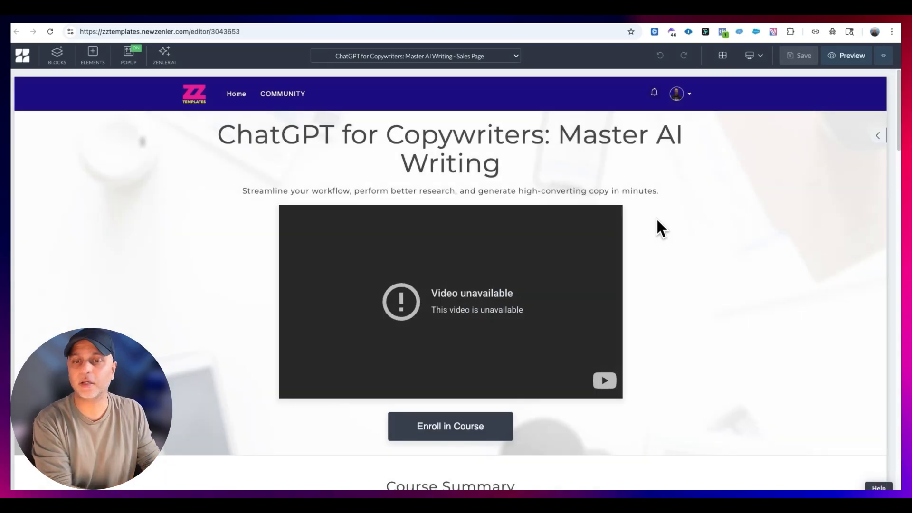
# - Open the block library for adding a block below the sales page's hero section and browse all blocks
pyautogui.scroll(-2, 655, 230)
pyautogui.click(449, 371)
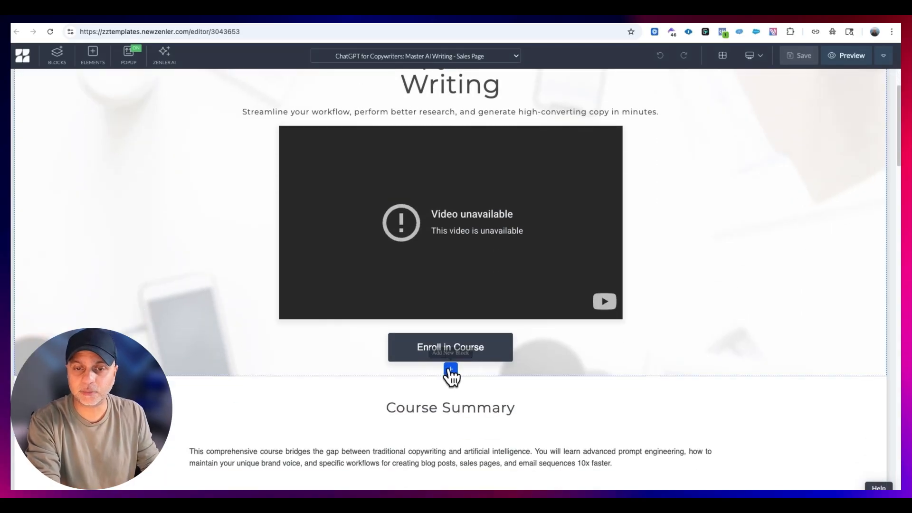
pyautogui.scroll(-10, 484, 181)
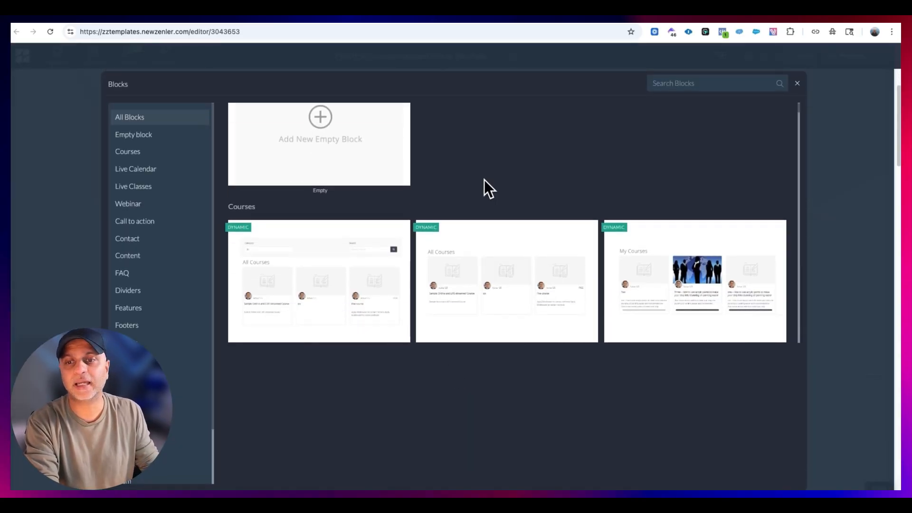
pyautogui.scroll(-3, 525, 227)
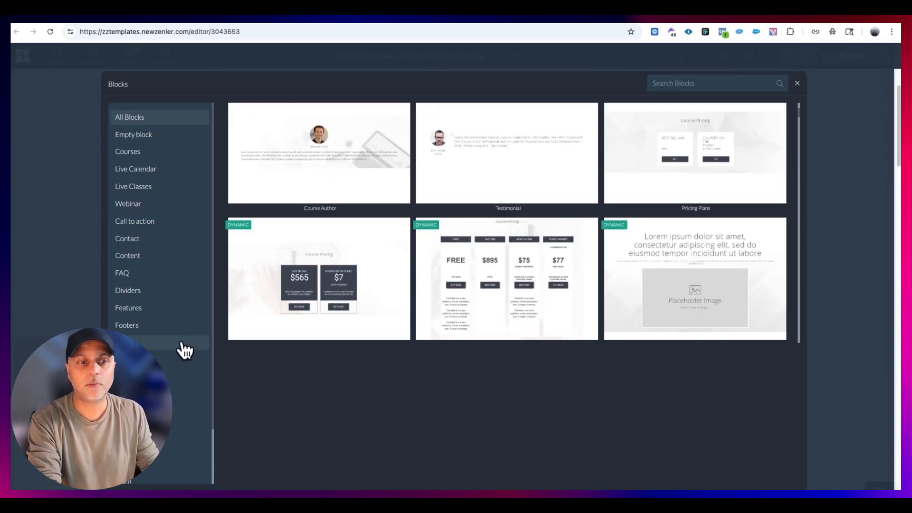
pyautogui.scroll(3, 565, 284)
pyautogui.scroll(10, 565, 284)
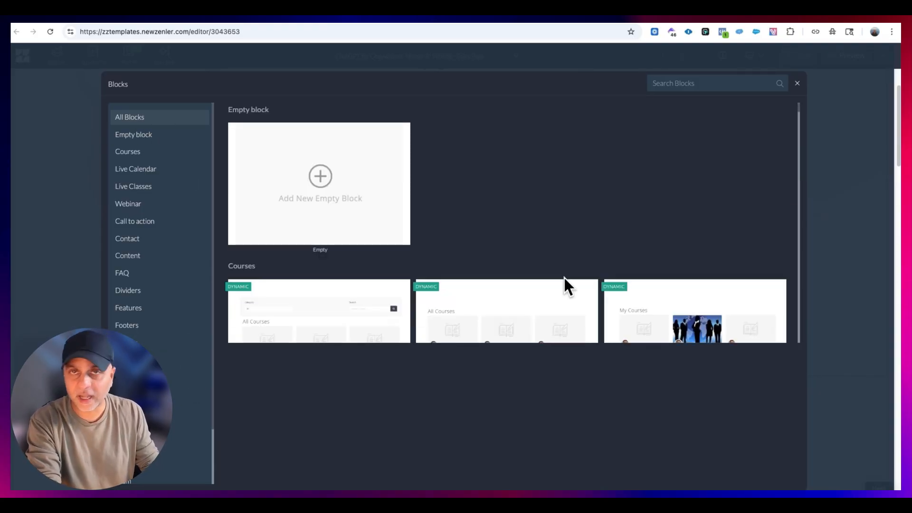
# - Search the block library for "Dynamic" and insert the Course Curriculum - Collapsed Style block below the hero section
pyautogui.click(696, 85)
pyautogui.write('Dynamic')
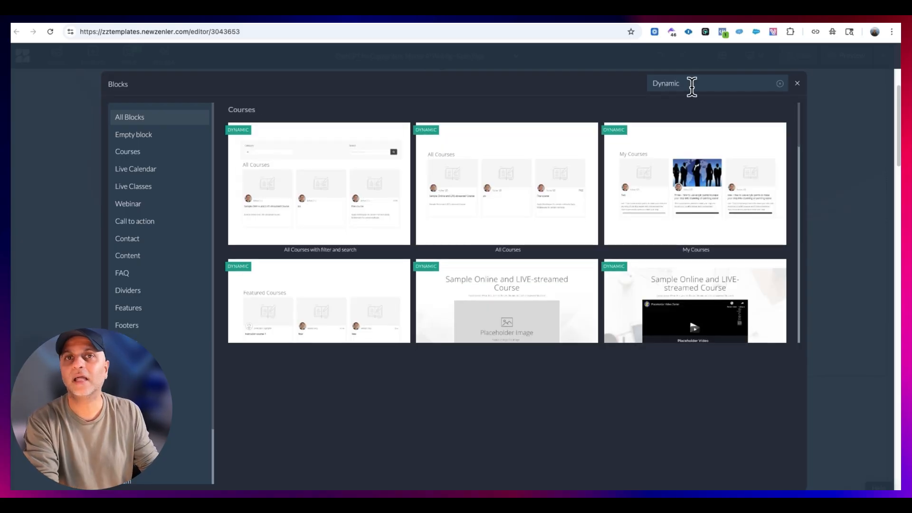
pyautogui.scroll(-15, 643, 204)
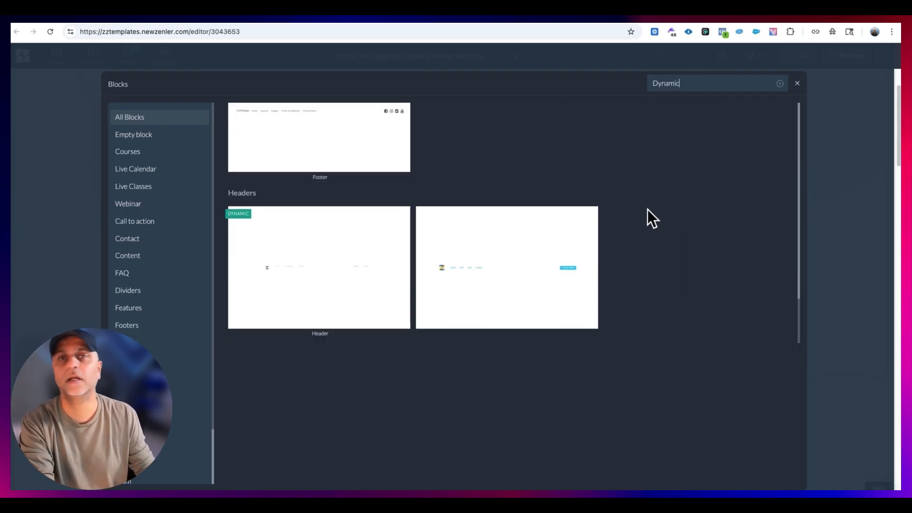
pyautogui.scroll(15, 648, 209)
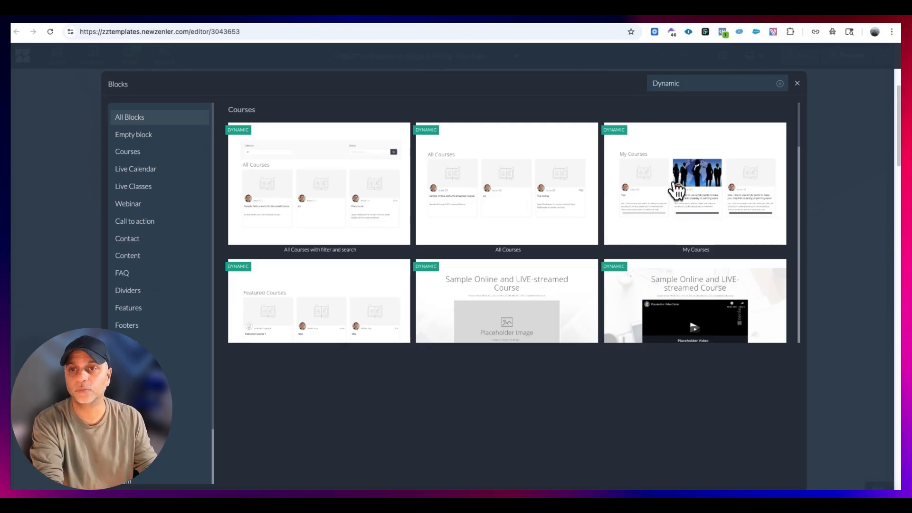
pyautogui.scroll(-3, 536, 167)
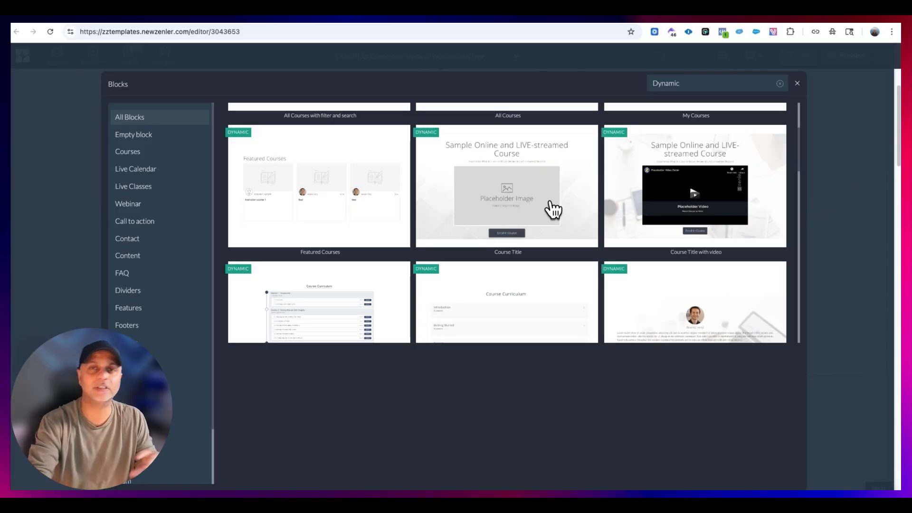
pyautogui.scroll(-2, 554, 209)
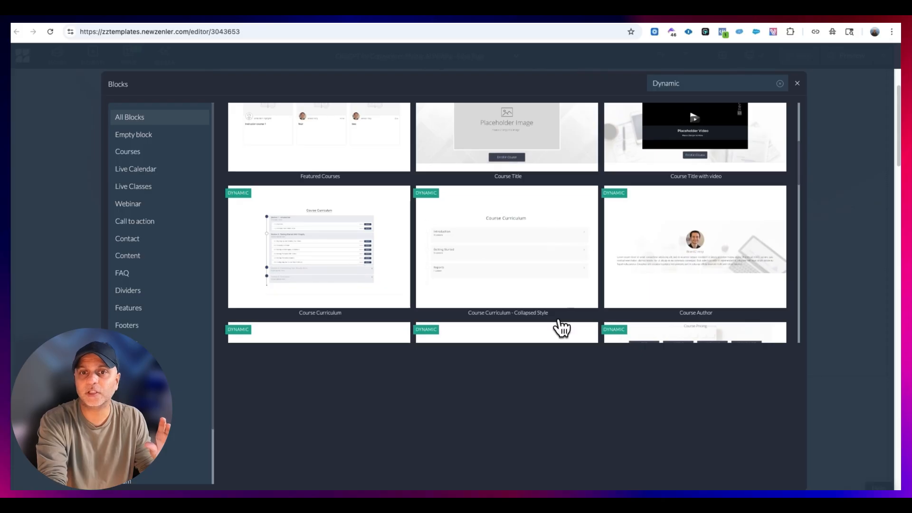
pyautogui.click(554, 253)
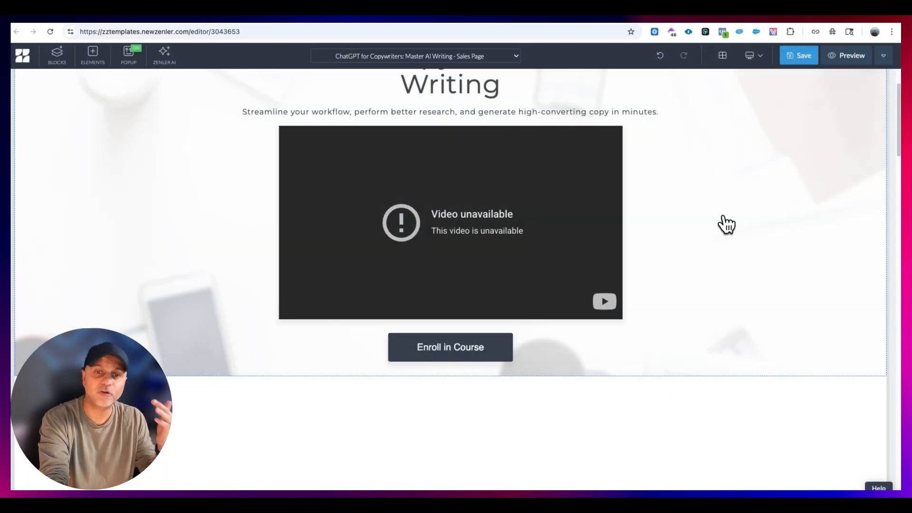
# - Review the sections in the inserted course curriculum block and open the curriculum element's style settings
pyautogui.scroll(-5, 725, 224)
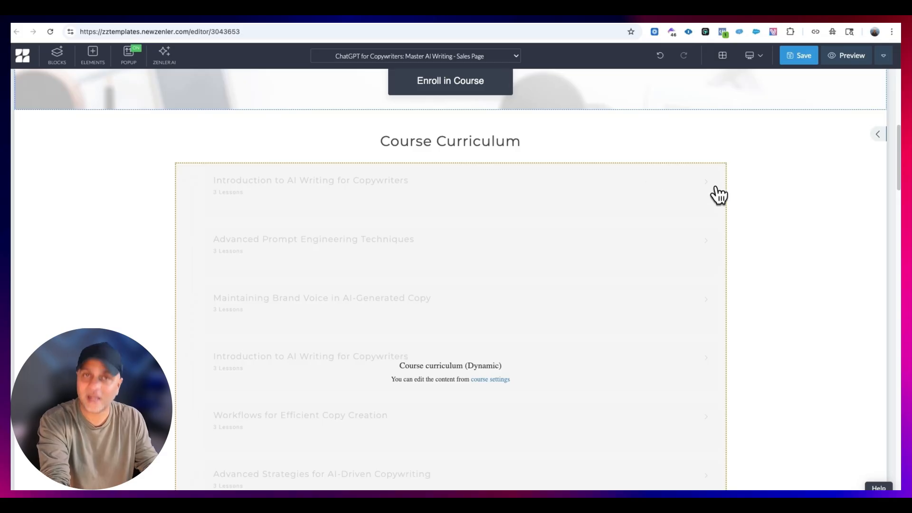
pyautogui.scroll(-4, 717, 193)
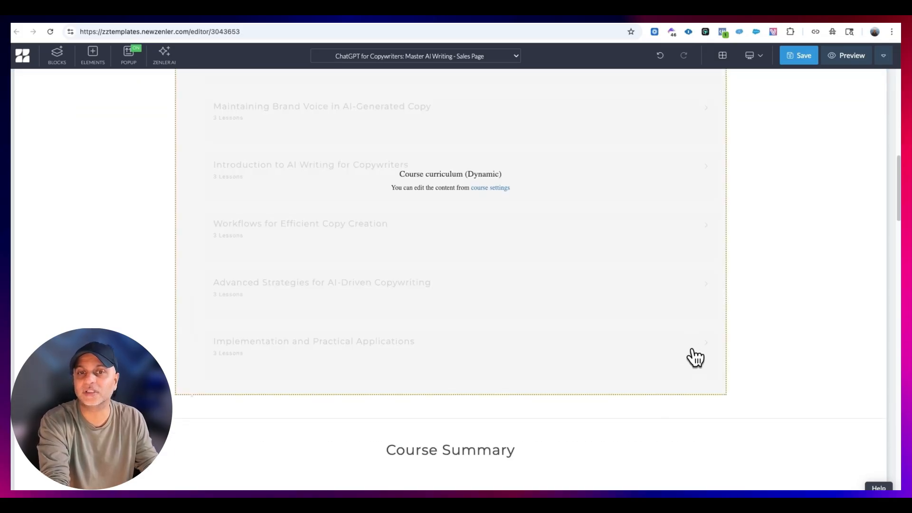
pyautogui.scroll(7, 794, 281)
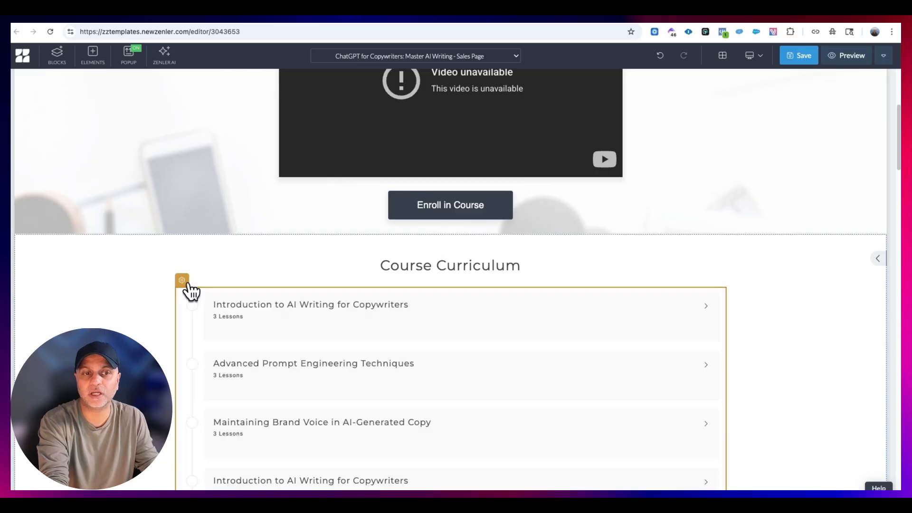
pyautogui.click(182, 281)
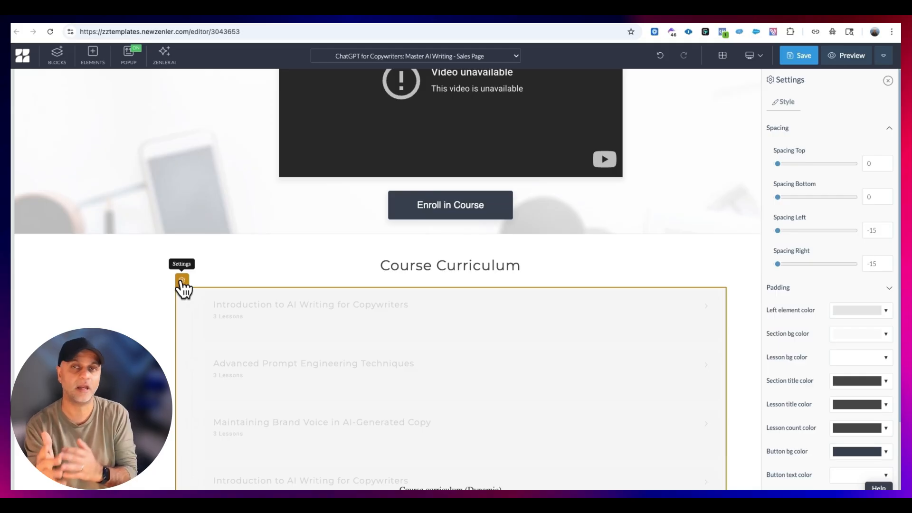
# - Open the block library for another new block and browse the Courses, Live Calendar, Live Classes and Call to action categories
pyautogui.click(452, 249)
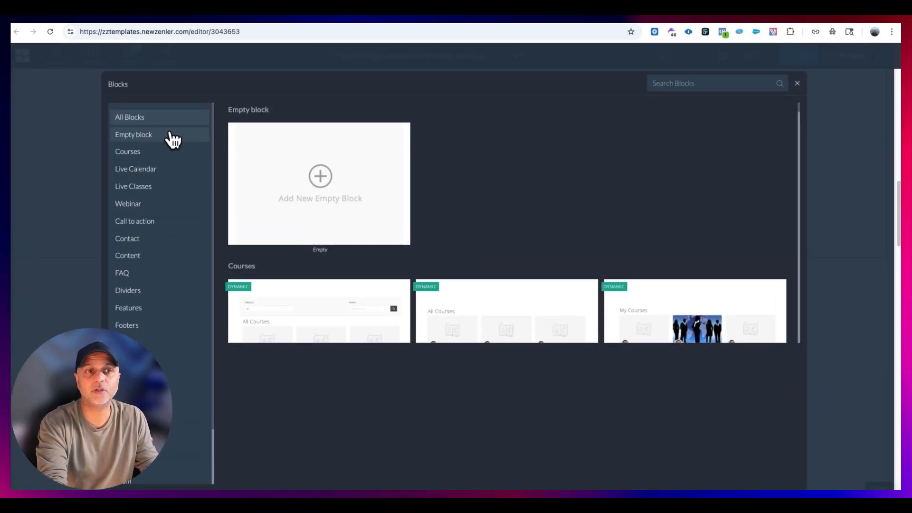
pyautogui.click(161, 151)
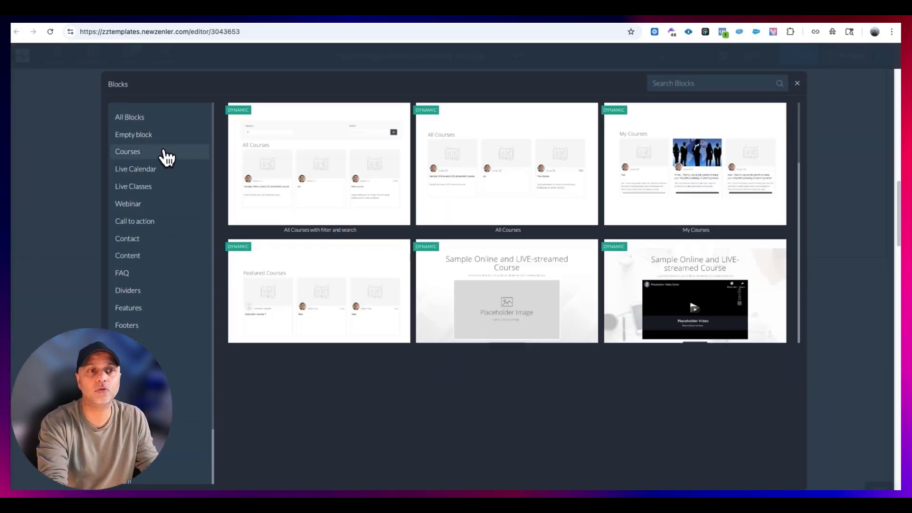
pyautogui.click(160, 169)
pyautogui.click(160, 186)
pyautogui.click(163, 169)
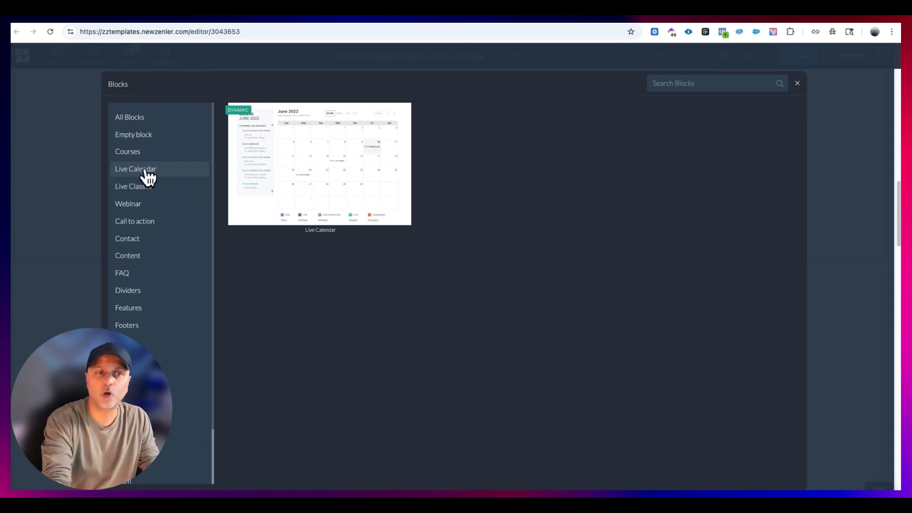
pyautogui.click(151, 187)
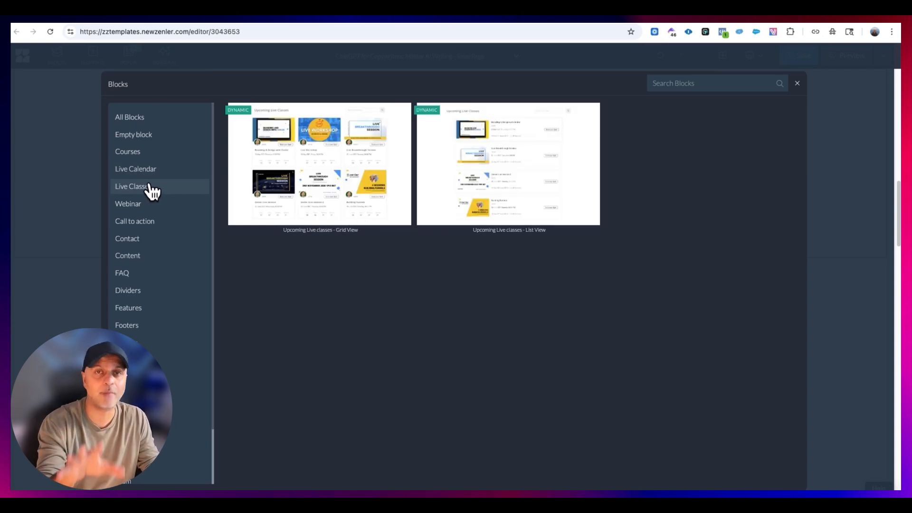
pyautogui.click(151, 222)
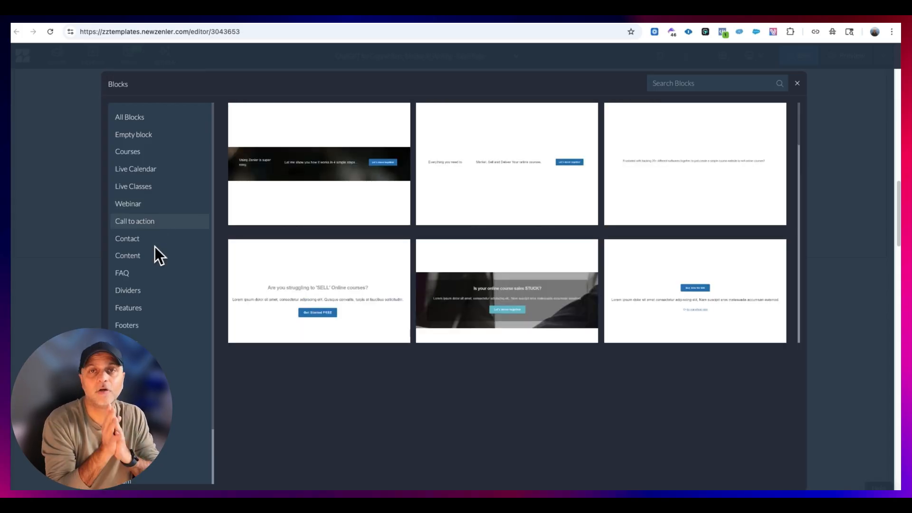
pyautogui.scroll(-3, 155, 254)
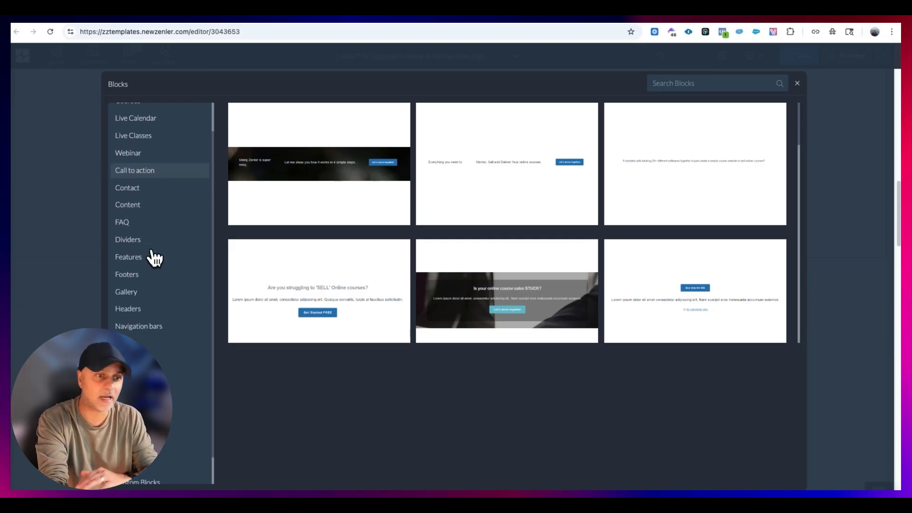
# - Insert a two-plan pricing block with Basic and Business columns from the Pricing category into the sales page
pyautogui.click(145, 331)
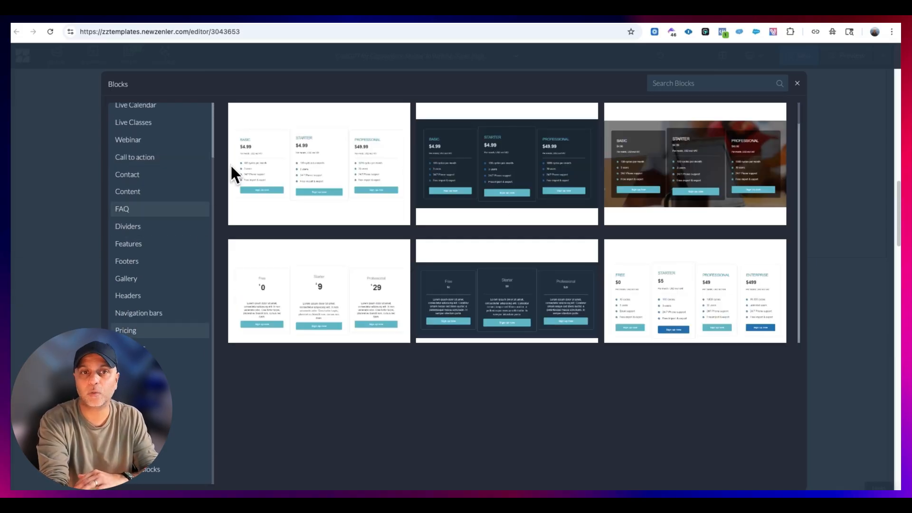
pyautogui.scroll(-10, 588, 166)
pyautogui.scroll(-10, 587, 241)
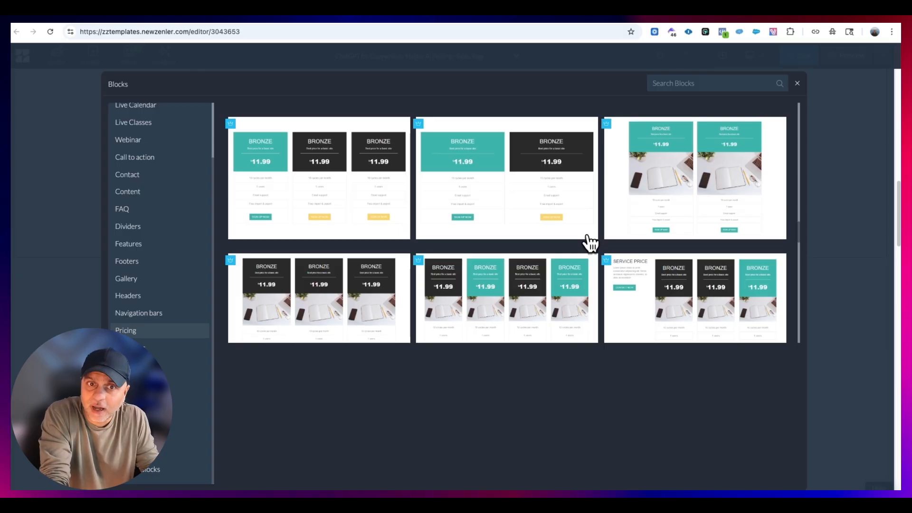
pyautogui.scroll(-6, 512, 289)
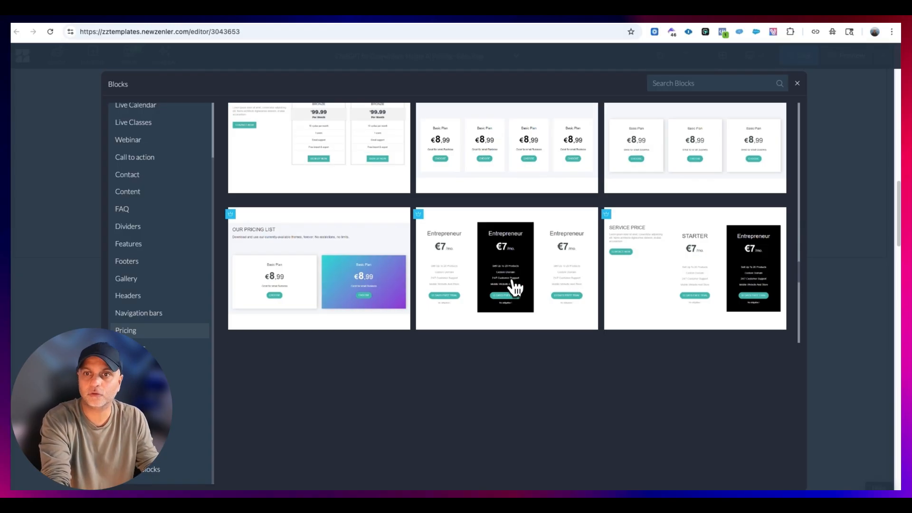
pyautogui.click(362, 223)
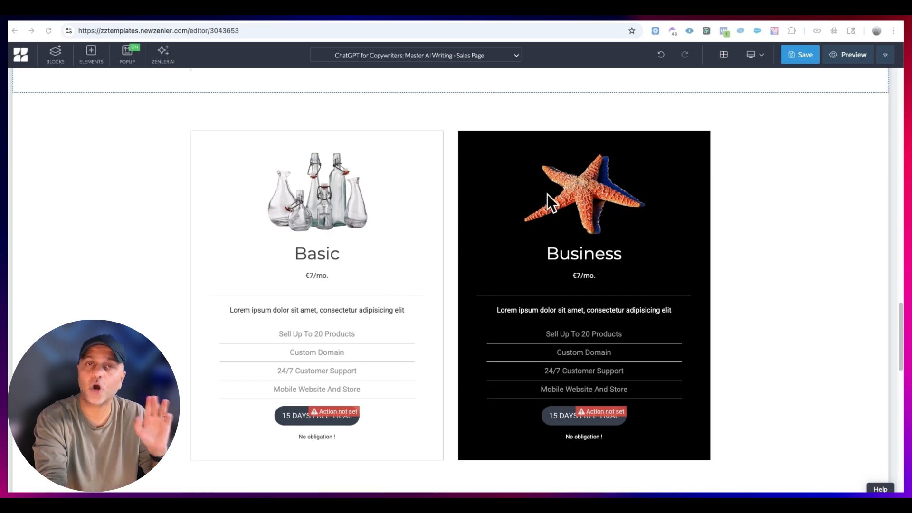
# - Set the action of the Basic plan's 15 DAYS FREE TRIAL button to Go to Link and select its link field for entry
pyautogui.click(306, 416)
pyautogui.click(282, 400)
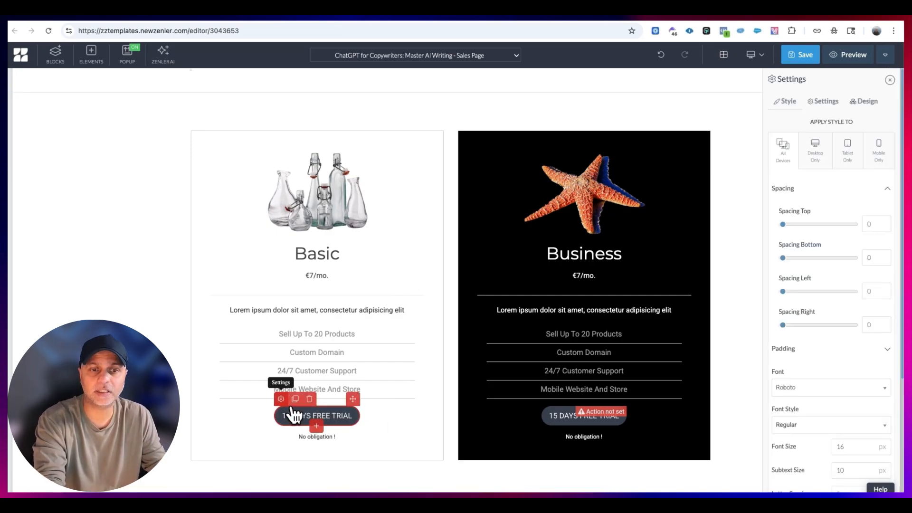
pyautogui.click(825, 101)
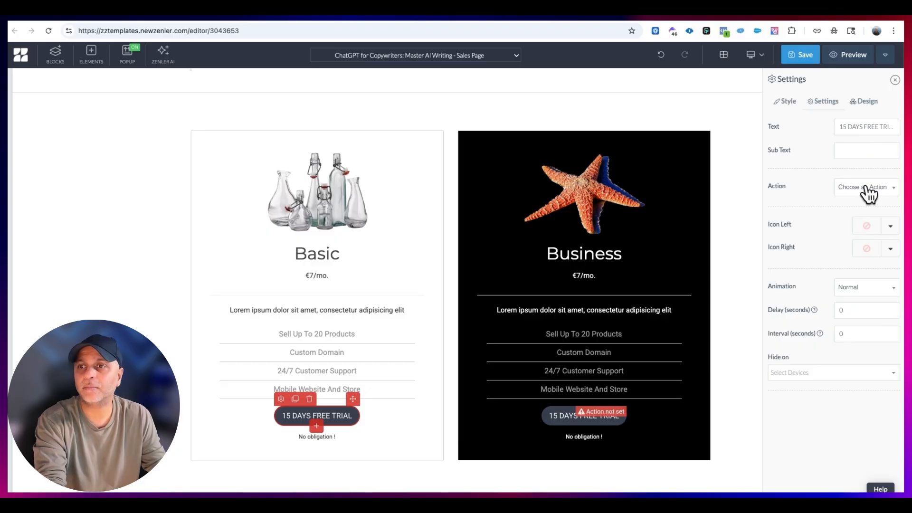
pyautogui.click(866, 187)
pyautogui.click(868, 222)
pyautogui.click(852, 210)
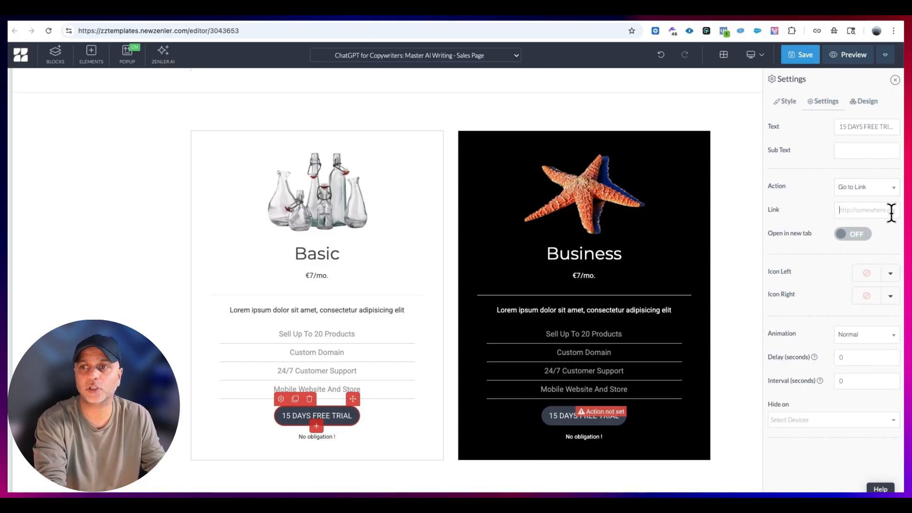
# - Accept the sales page's SEO settings, save the page, and review its additional page options
pyautogui.click(809, 56)
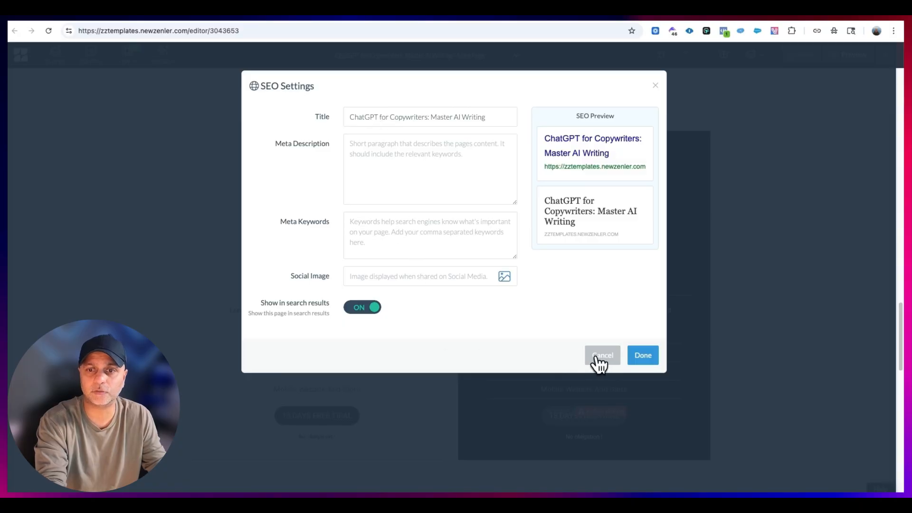
pyautogui.click(643, 355)
pyautogui.click(802, 56)
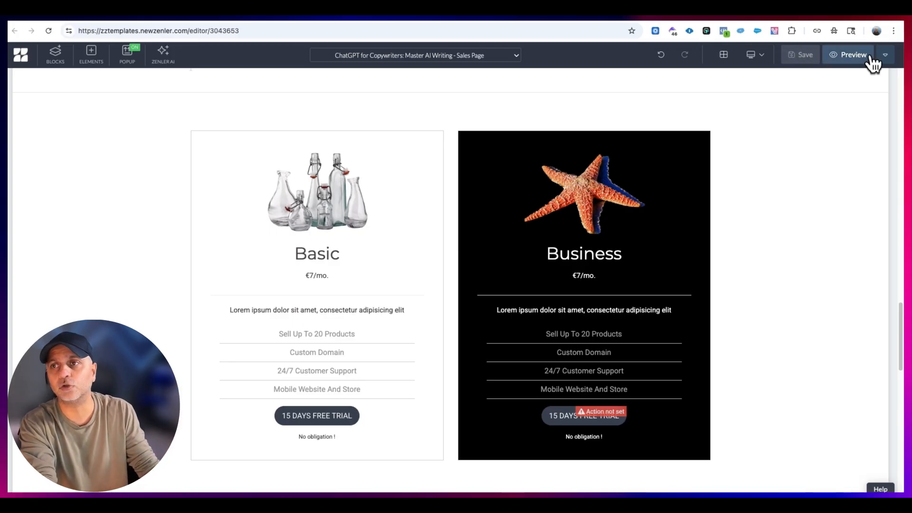
pyautogui.click(887, 56)
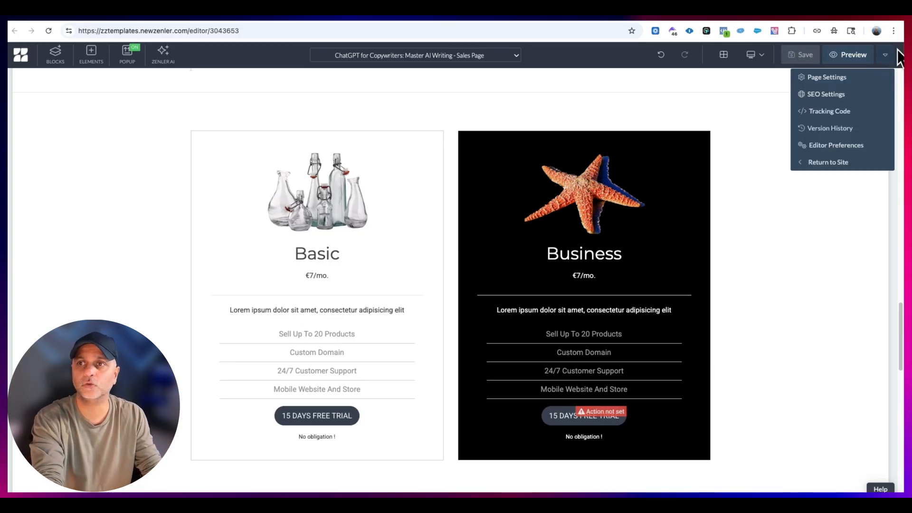
pyautogui.click(827, 93)
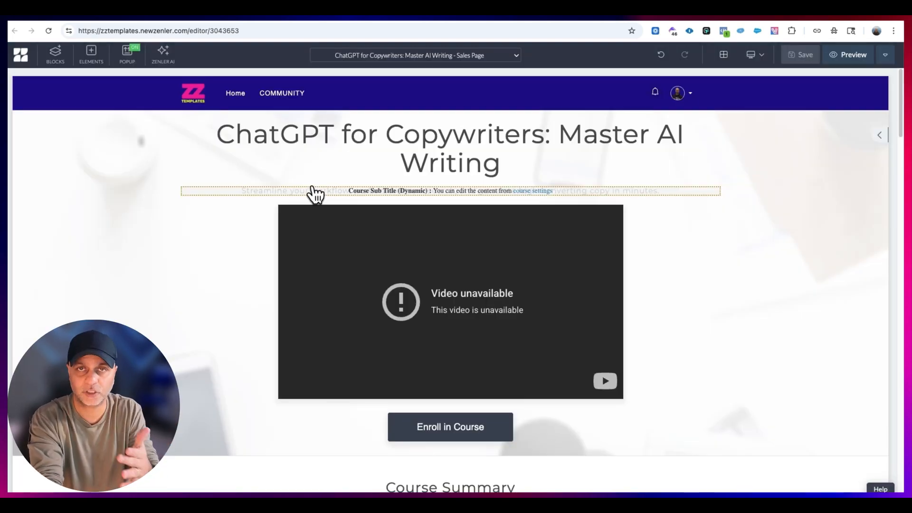
# - Switch the editor from the sales page to the course's Checkout Page
pyautogui.click(884, 55)
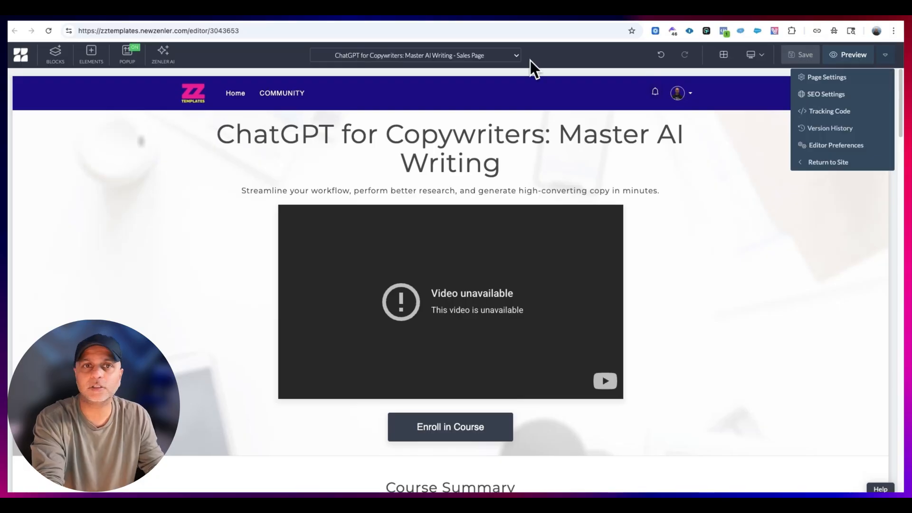
pyautogui.click(492, 56)
pyautogui.click(492, 91)
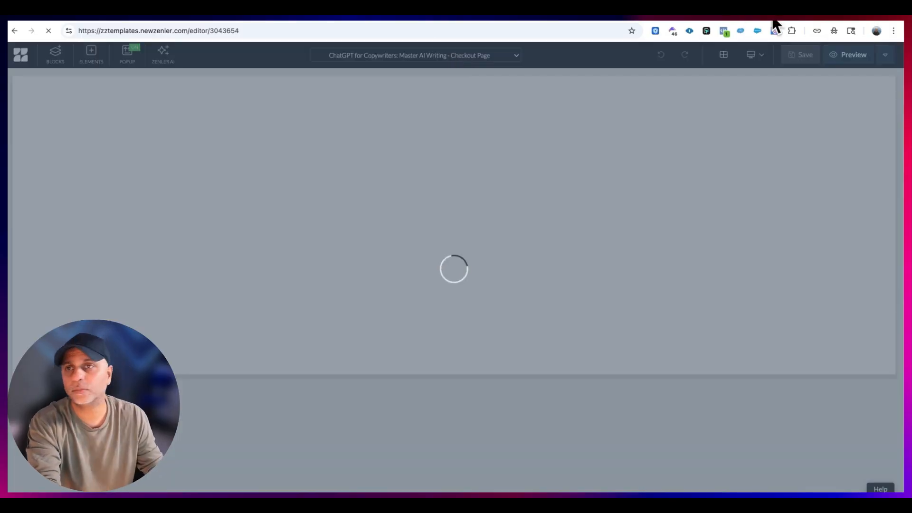
# - Switch to the Miro walkthrough board and review the Dynamic Curriculum, Order Bump, Upsell, T&Cs and Cart Abandonment nodes
pyautogui.click(786, 13)
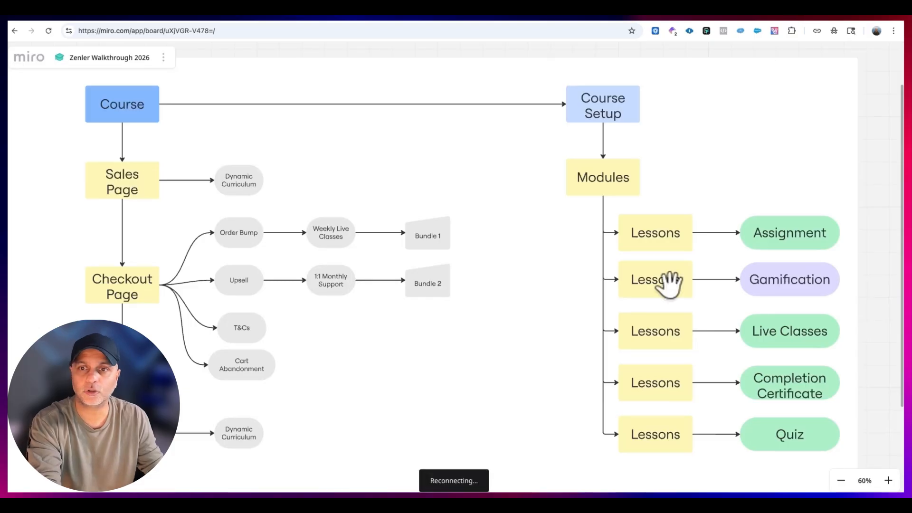
pyautogui.click(229, 181)
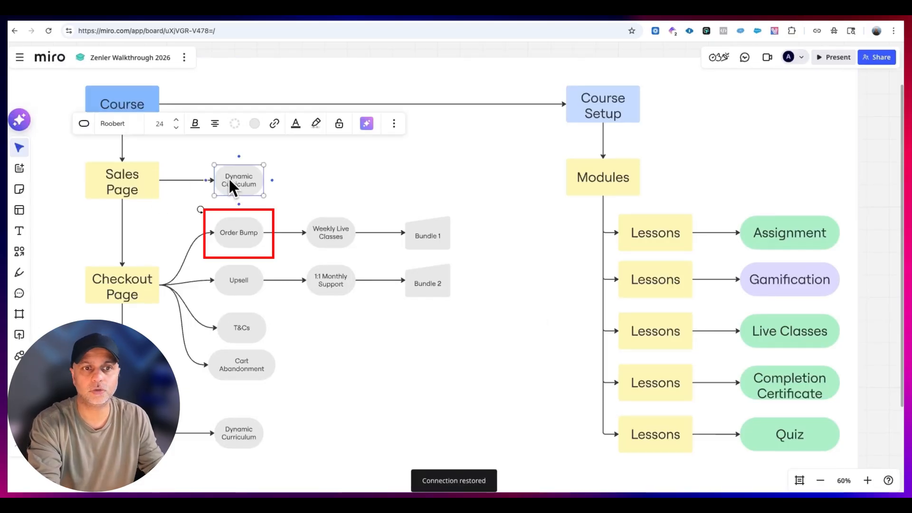
pyautogui.click(237, 235)
pyautogui.click(244, 280)
pyautogui.click(242, 327)
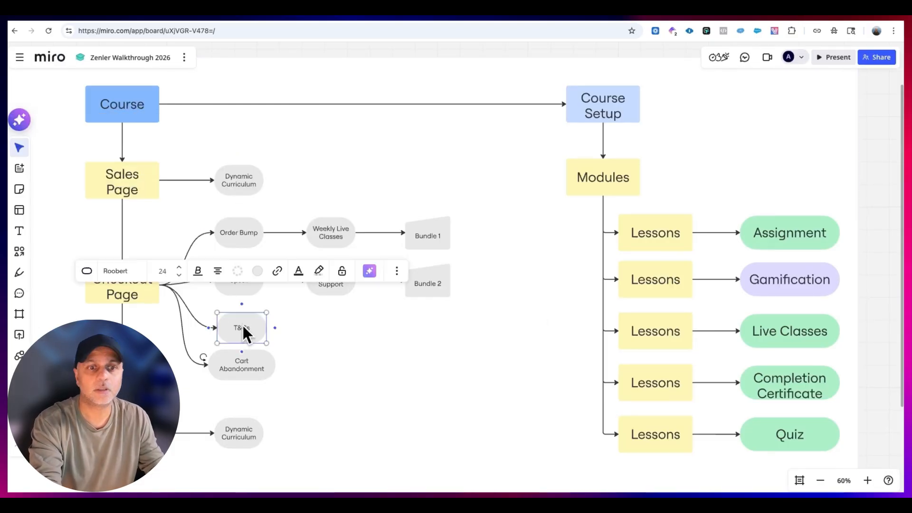
pyautogui.click(244, 364)
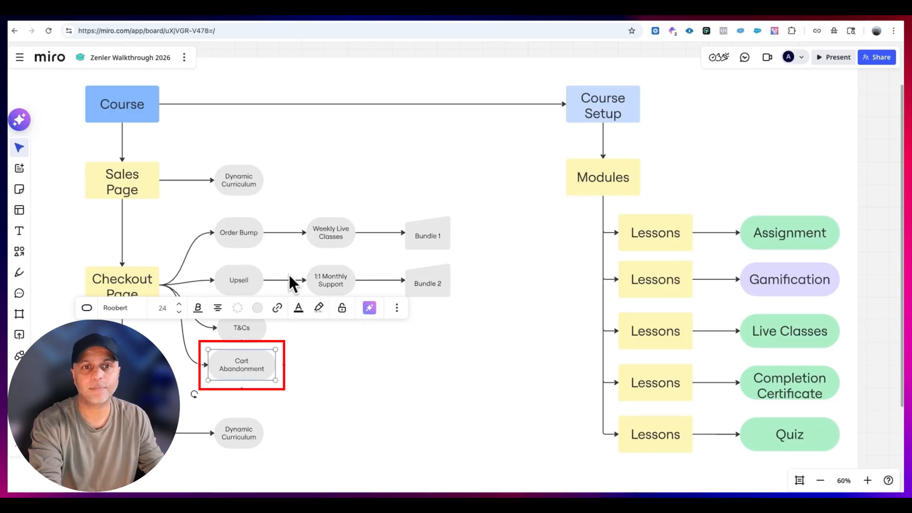
# - Fill the Dynamic Curriculum node beside Sales Page with light green
pyautogui.click(239, 177)
pyautogui.click(255, 123)
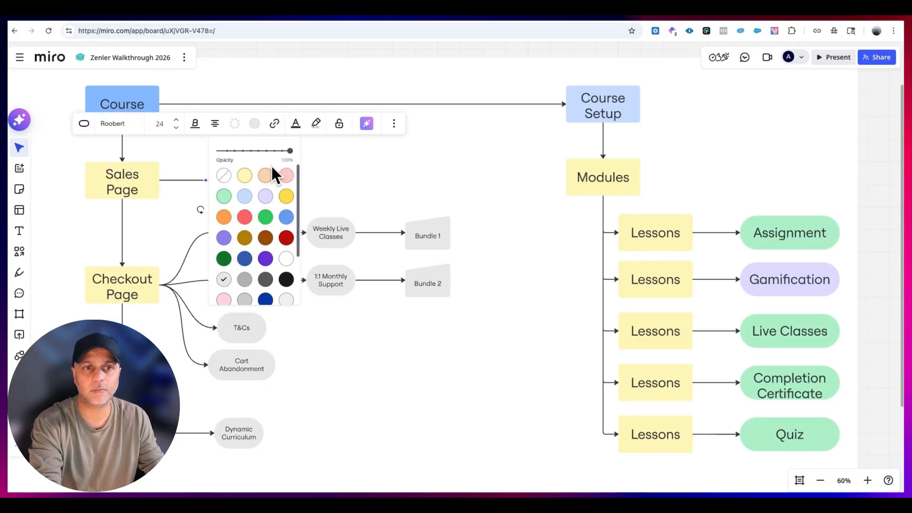
pyautogui.click(224, 197)
pyautogui.click(335, 305)
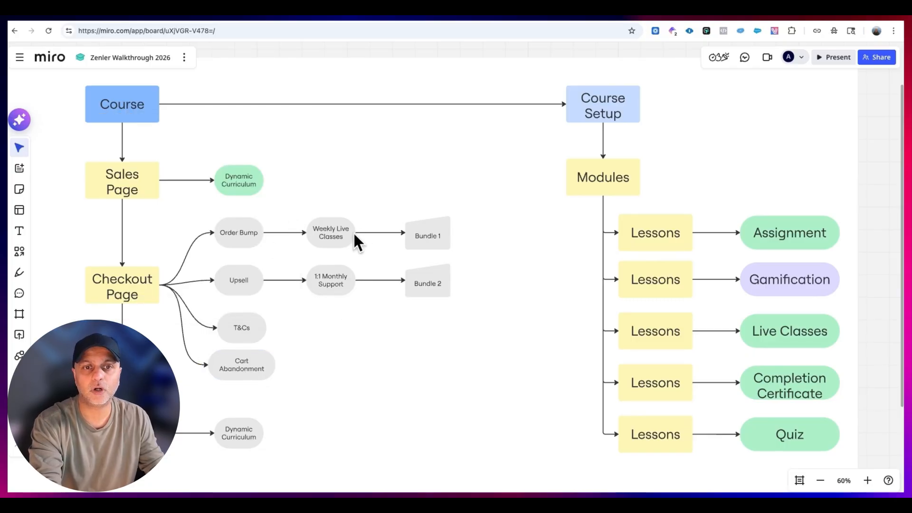
# - Fill the Weekly Live Classes node beside Order Bump with light green
pyautogui.click(332, 235)
pyautogui.click(346, 175)
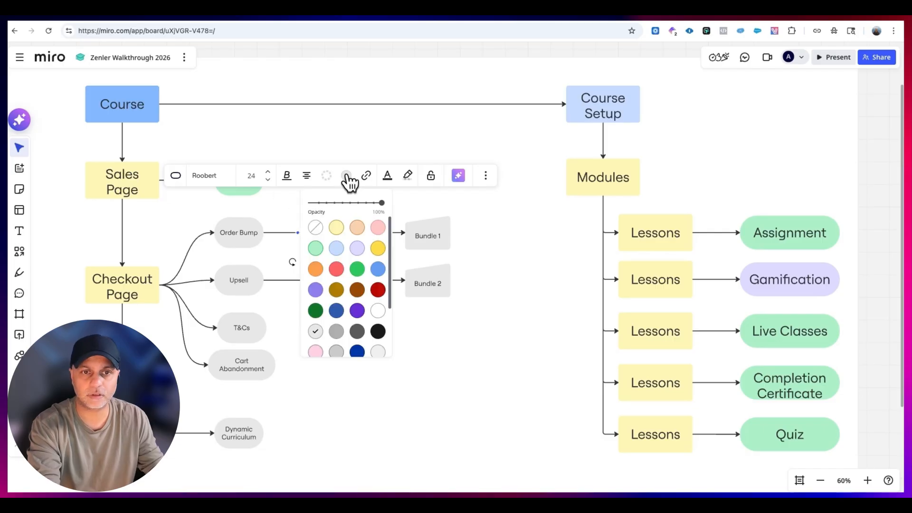
pyautogui.click(316, 248)
pyautogui.click(425, 352)
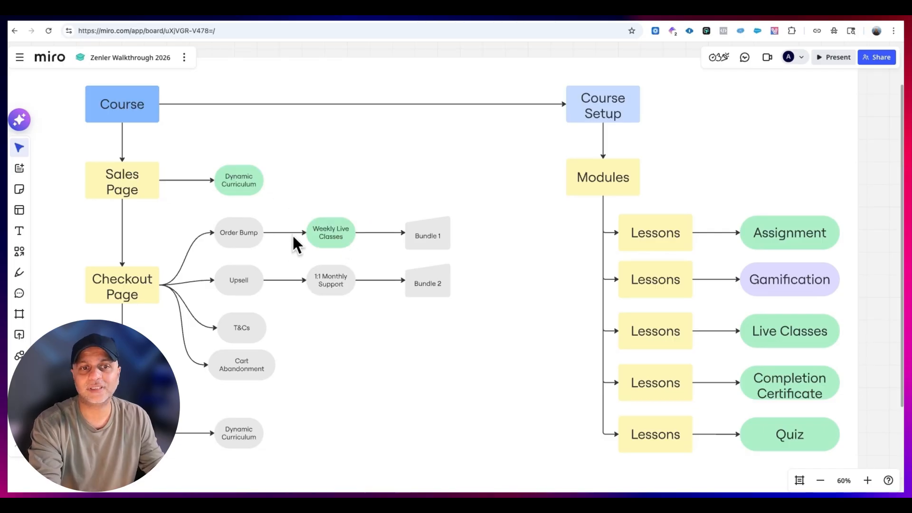
# - Examine the Weekly Live Classes and Order Bump nodes, and return to the Zenler checkout page editor to view its pricing section
pyautogui.click(339, 236)
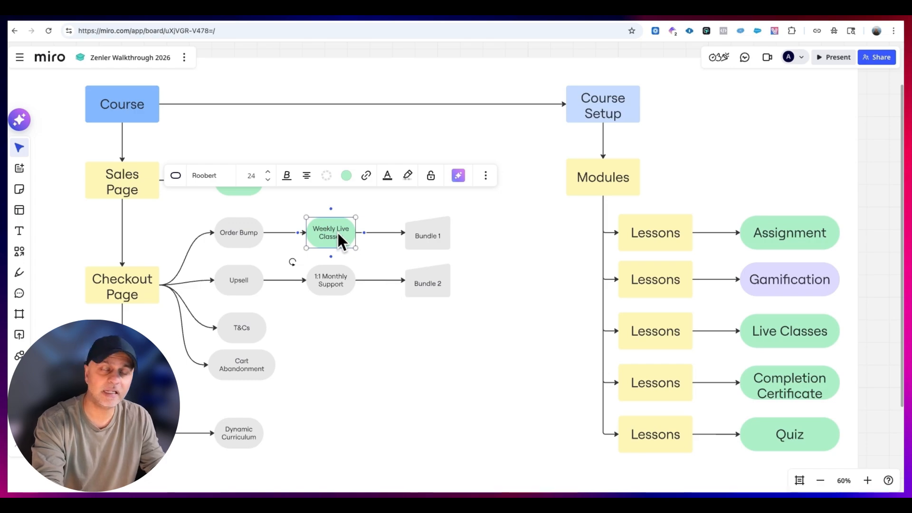
pyautogui.click(234, 235)
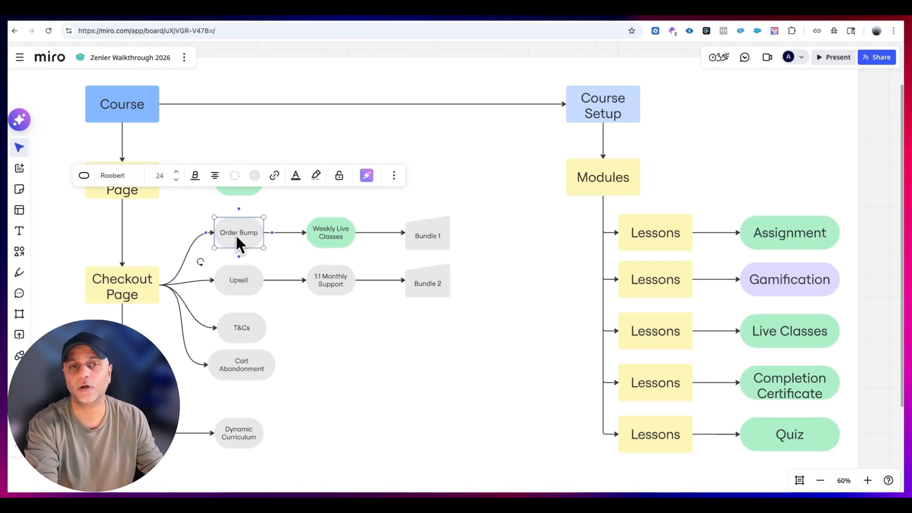
pyautogui.click(303, 18)
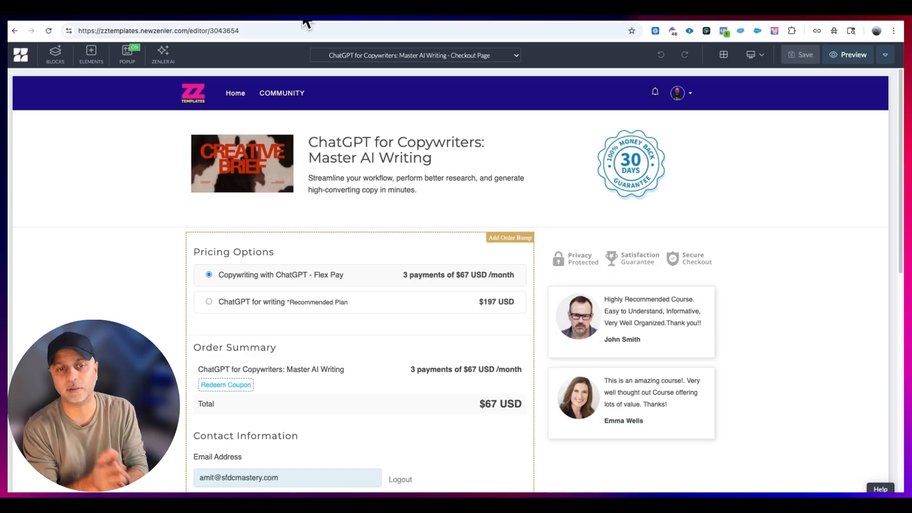
pyautogui.scroll(-2, 728, 240)
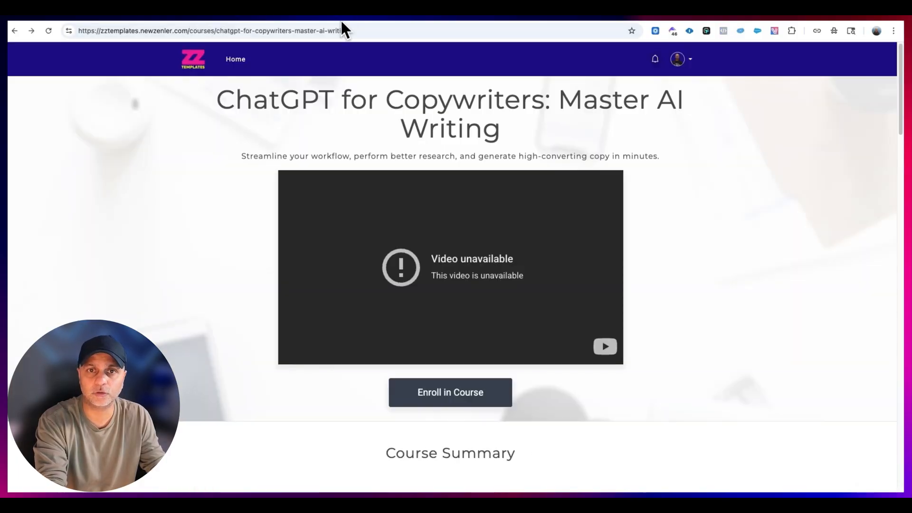
# - Enroll from the live sales page to view the checkout for the ChatGPT for writing plan, and return to the checkout page editor
pyautogui.click(453, 394)
pyautogui.click(529, 353)
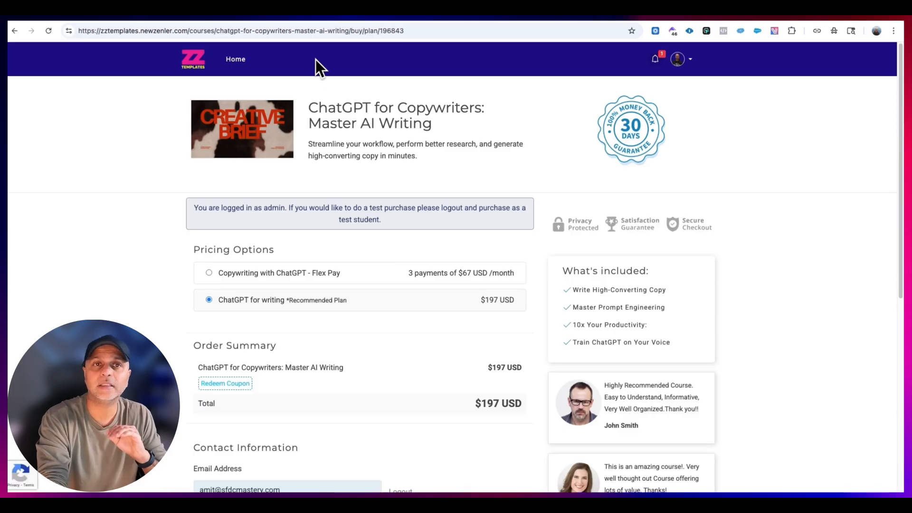
pyautogui.click(301, 20)
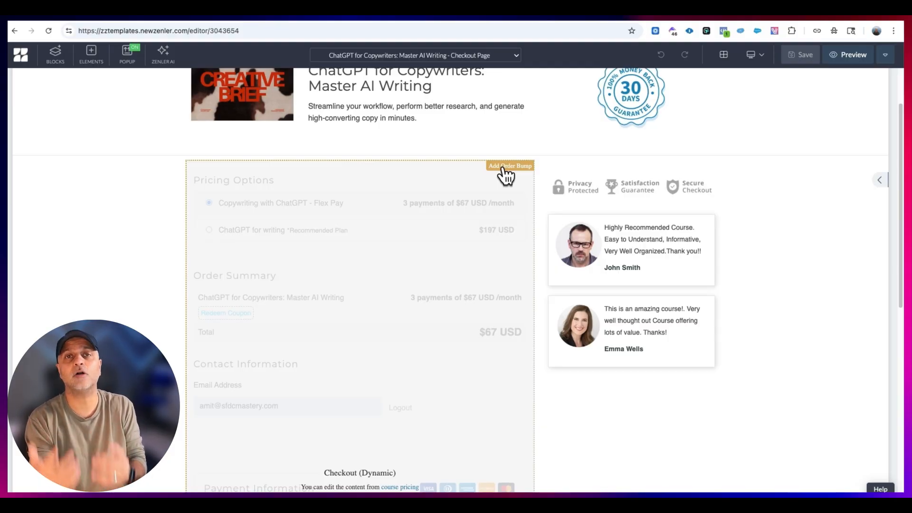
# - Open the checkout's order bump settings and choose Word Gathering as the order bump course
pyautogui.click(510, 166)
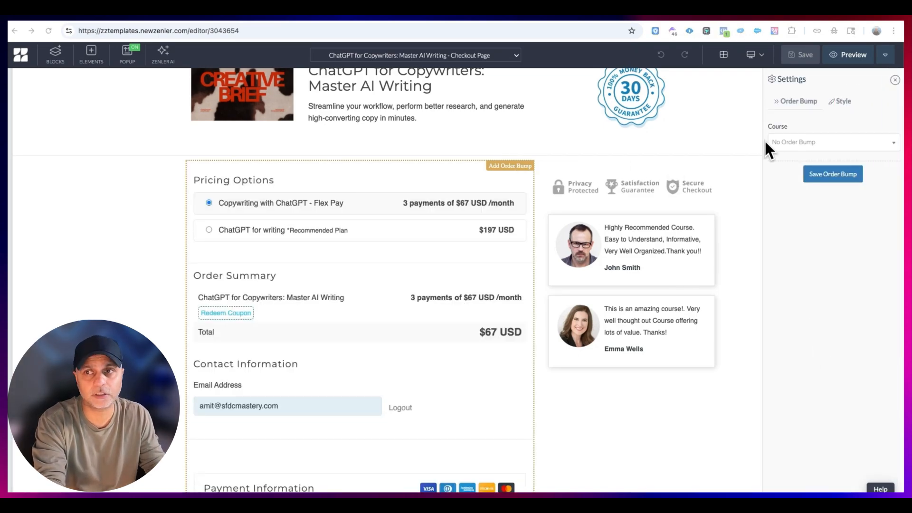
pyautogui.click(801, 144)
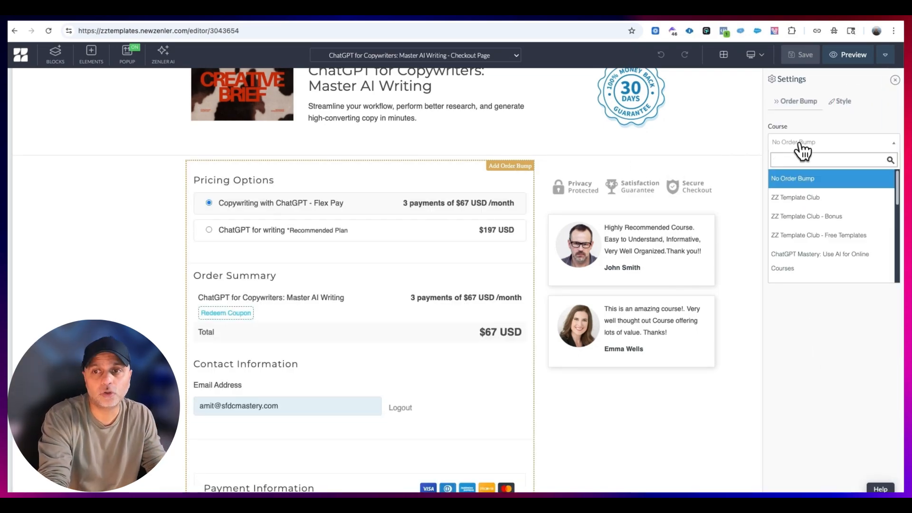
pyautogui.scroll(-5, 808, 224)
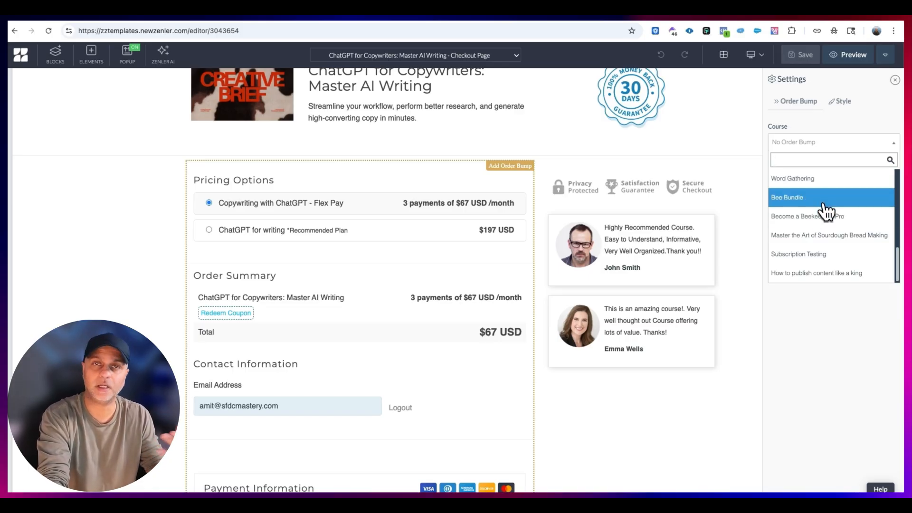
pyautogui.click(810, 179)
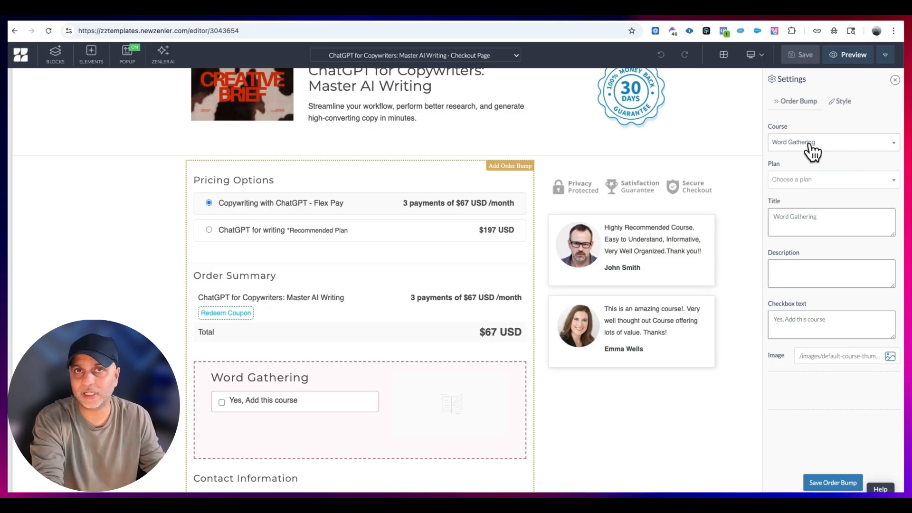
# - Try the WG-Thurdays plan for the Word Gathering order bump, check its available coupons, and switch to the WG-Tuesdays plan
pyautogui.click(818, 180)
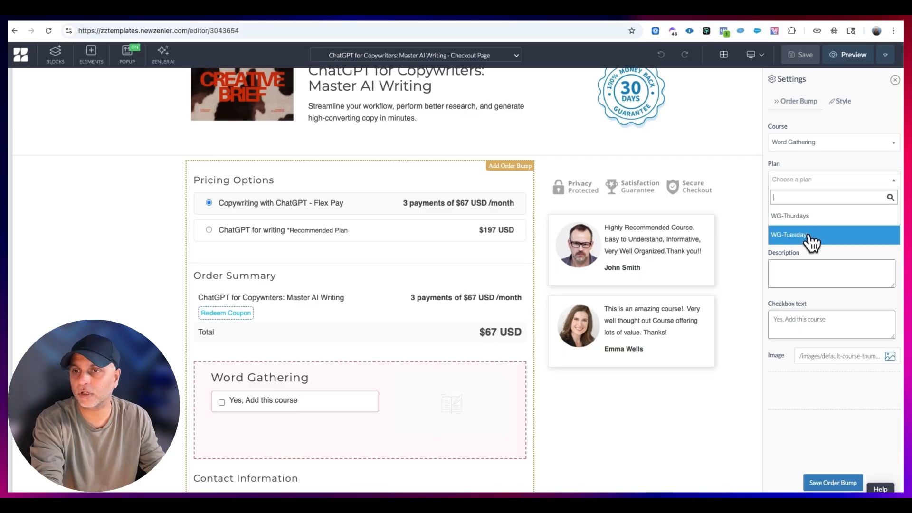
pyautogui.click(812, 217)
pyautogui.click(832, 218)
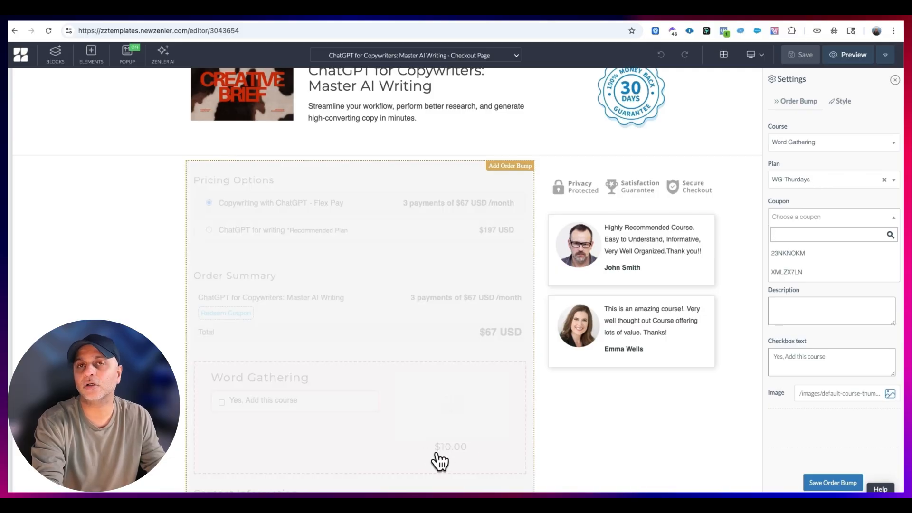
pyautogui.click(807, 179)
pyautogui.click(799, 234)
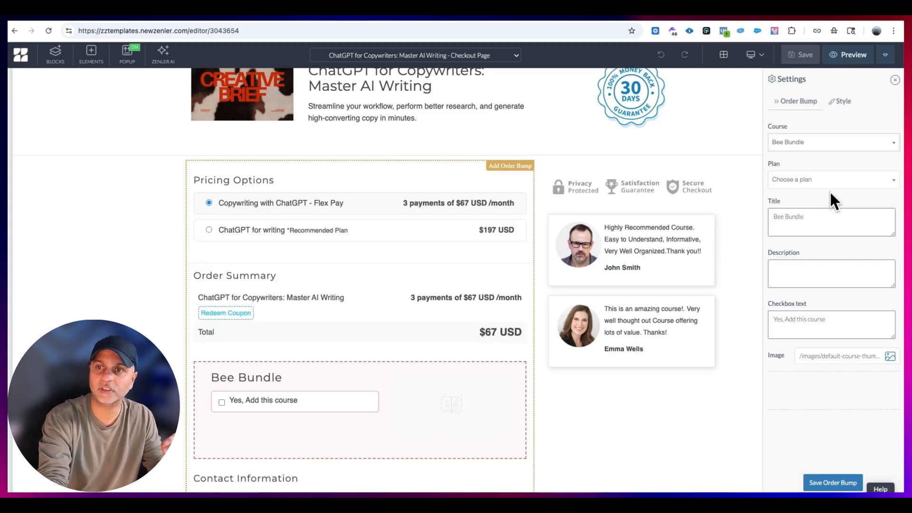
# - Change the order bump to Bee Bundle with the One Time Summit plan, trying coupon 23NKNOKM before applying coupon MR4ETCHN
pyautogui.click(828, 181)
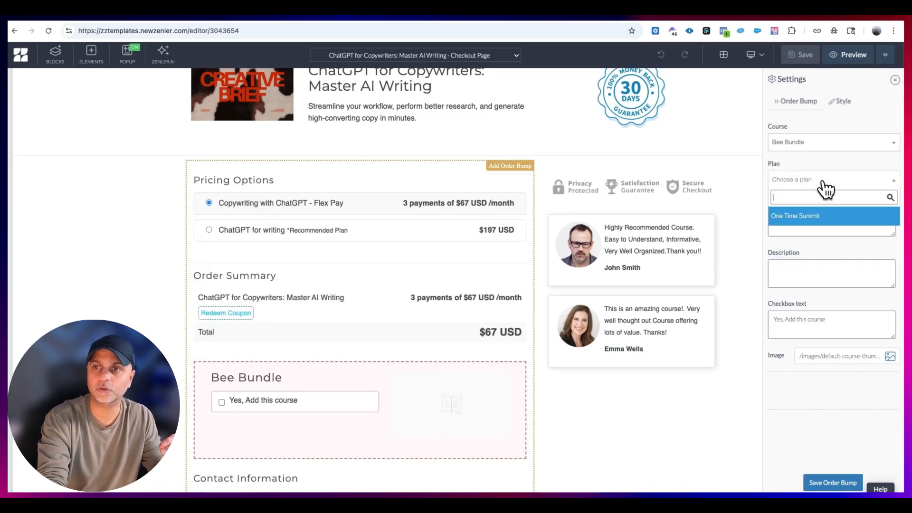
pyautogui.click(824, 211)
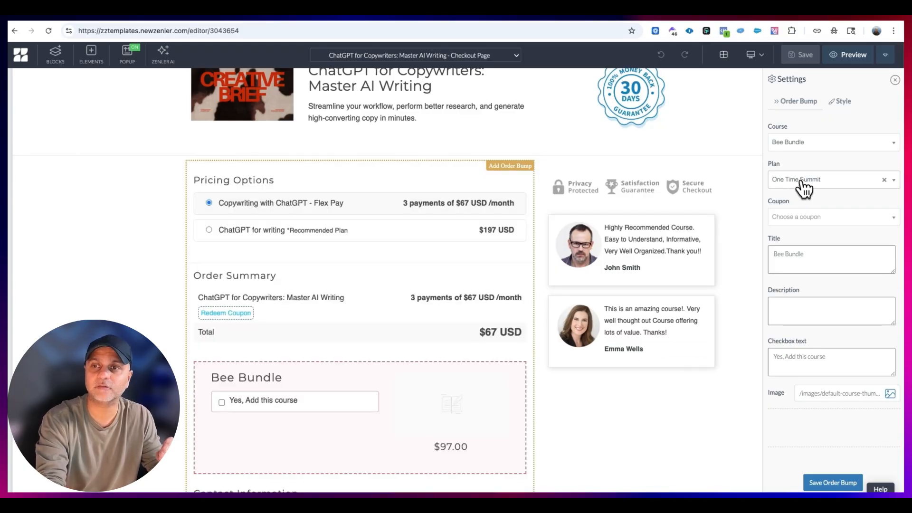
pyautogui.click(828, 219)
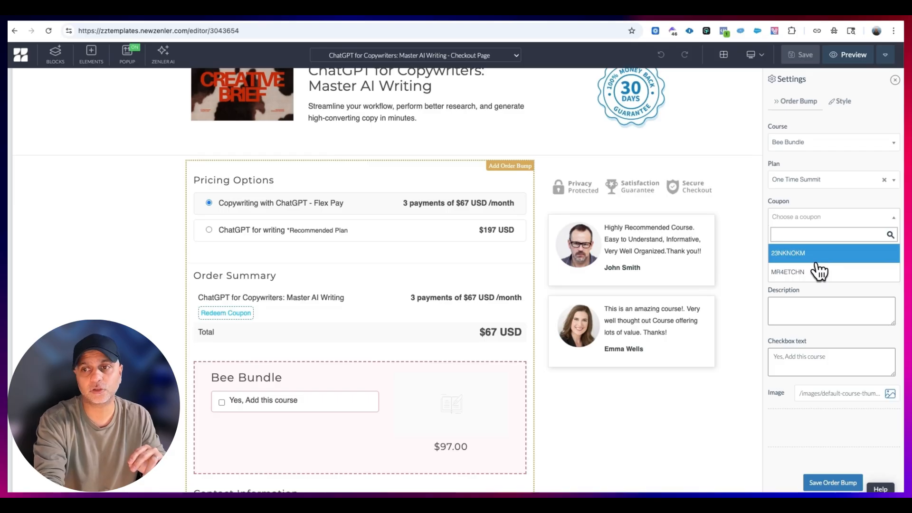
pyautogui.click(799, 254)
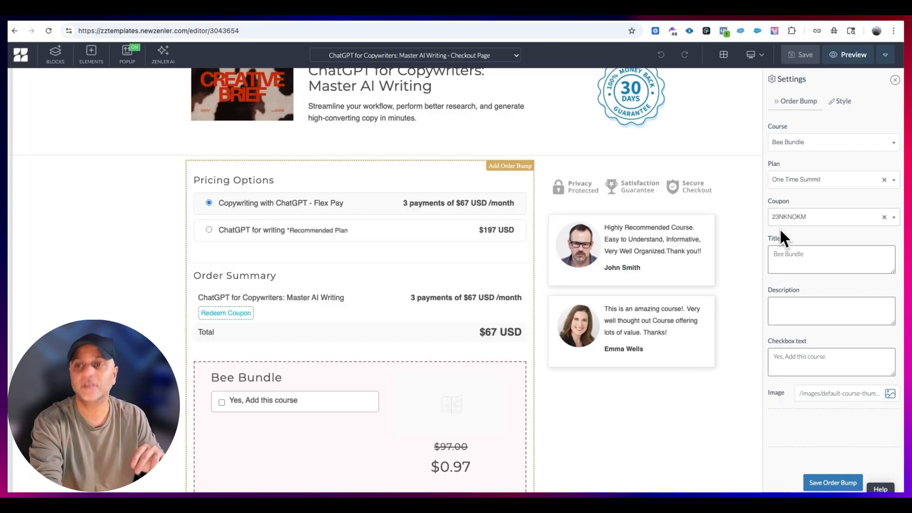
pyautogui.click(802, 217)
pyautogui.click(807, 272)
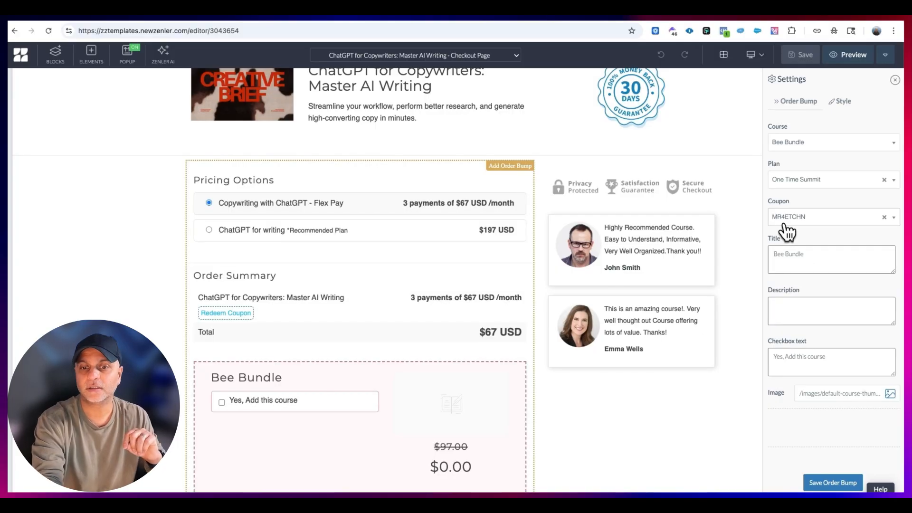
# - Remove the coupon from the Bee Bundle order bump and save the order bump
pyautogui.click(884, 217)
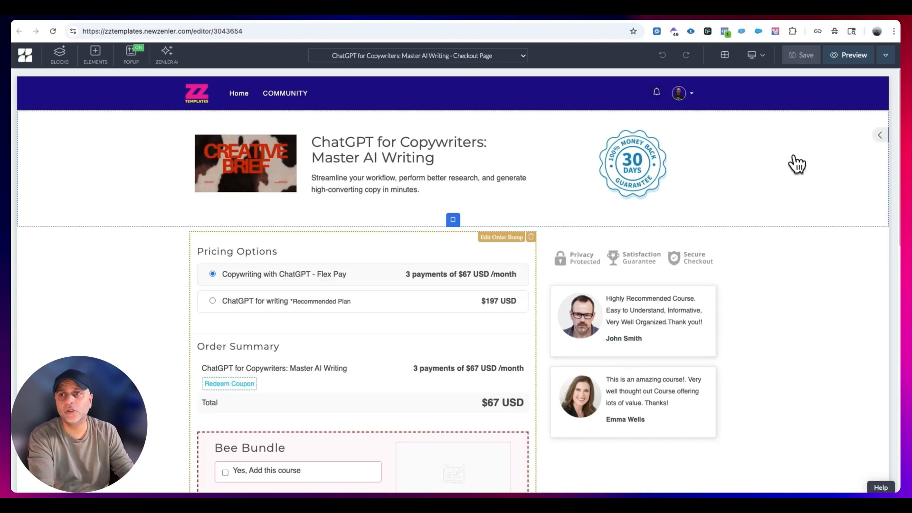
# - Review the Header Includes and Page CSS fields in the checkout page's Page Settings, and cancel the dialog
pyautogui.click(885, 56)
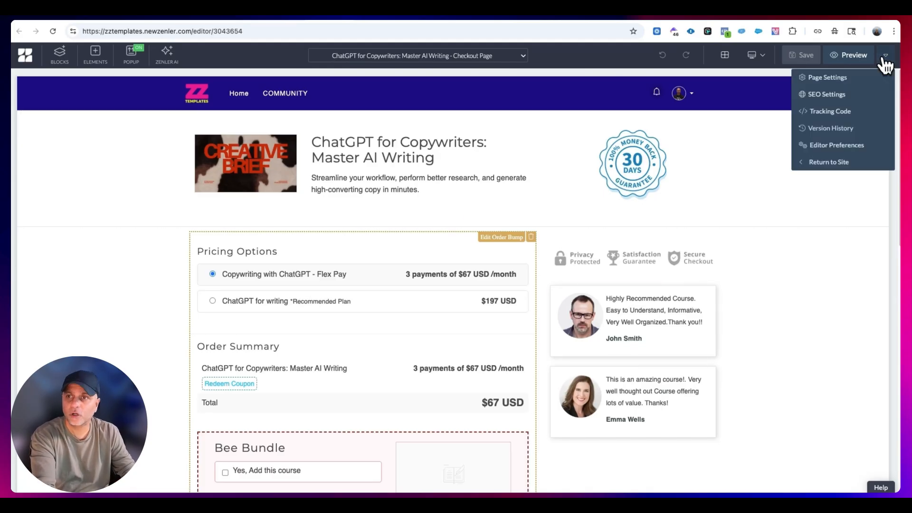
pyautogui.click(835, 76)
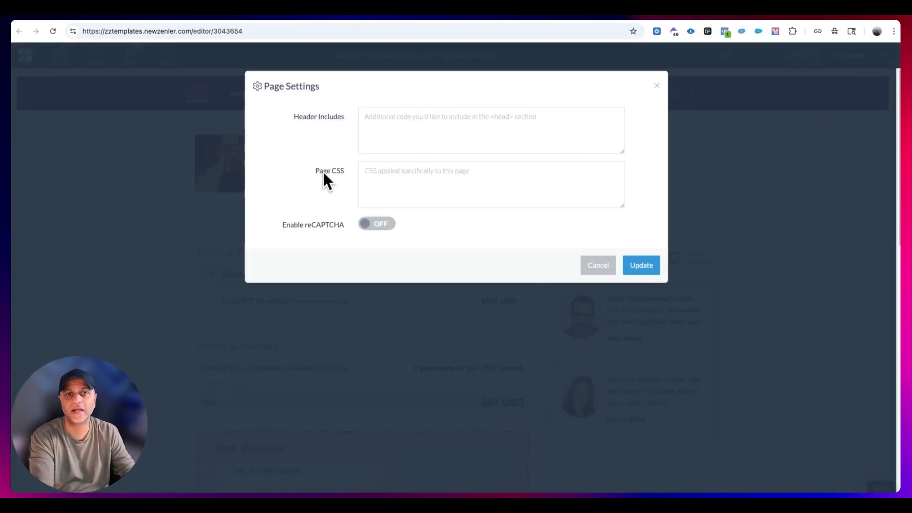
pyautogui.moveTo(338, 118); pyautogui.dragTo(273, 113)
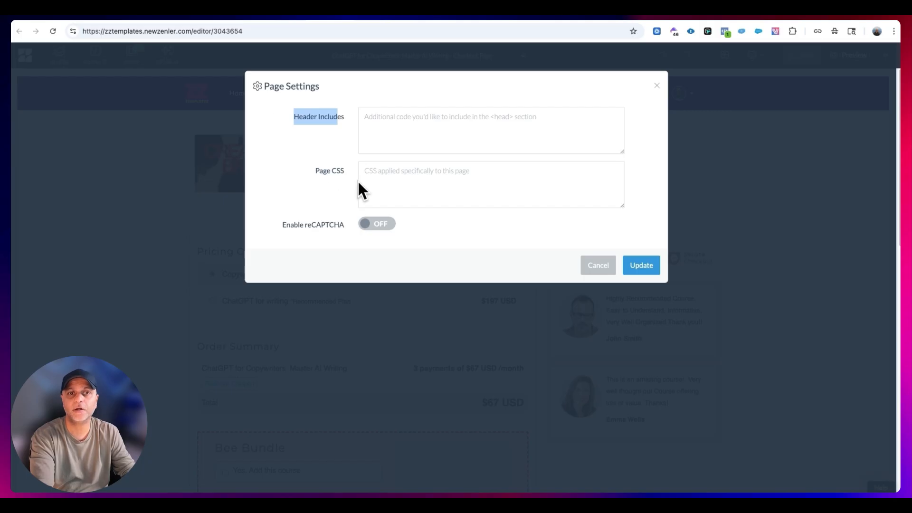
pyautogui.click(321, 170)
pyautogui.click(598, 265)
# - Check the checkout page's tracking code option and the site-wide Global Includes in Site Settings
pyautogui.click(885, 55)
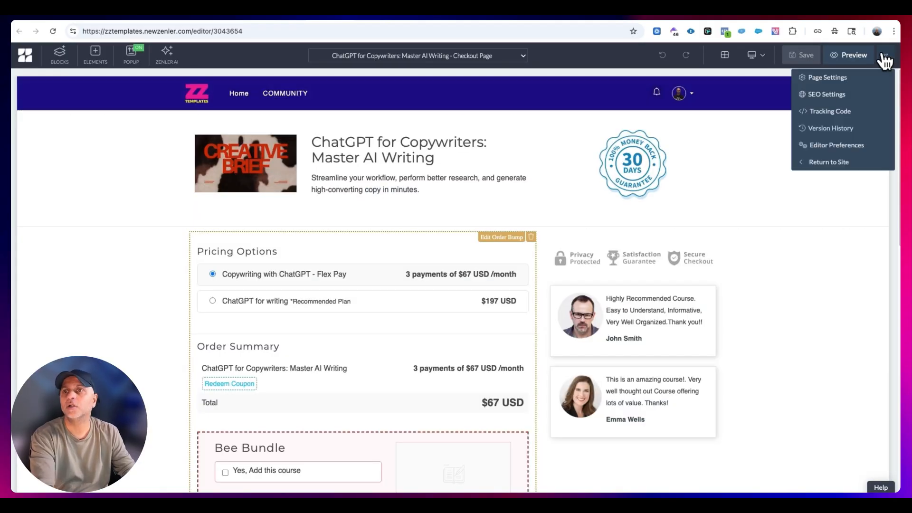
pyautogui.click(827, 114)
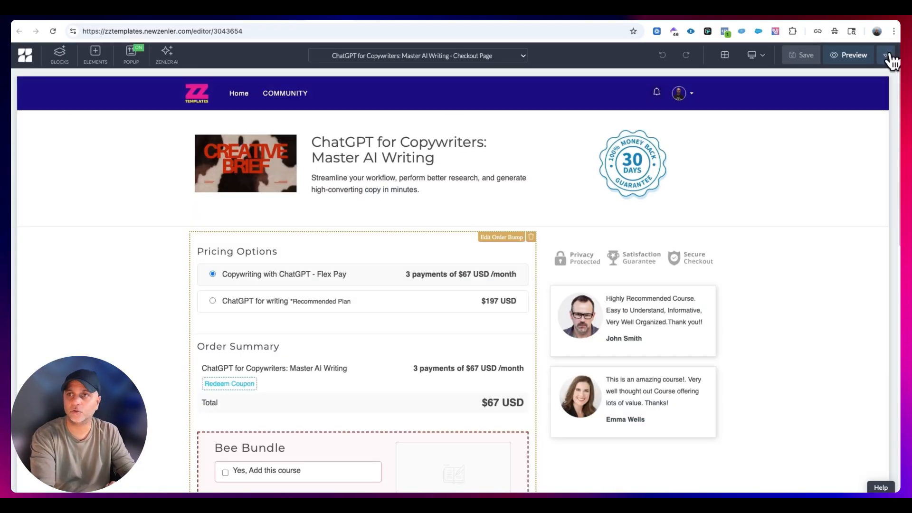
pyautogui.click(886, 56)
pyautogui.click(813, 113)
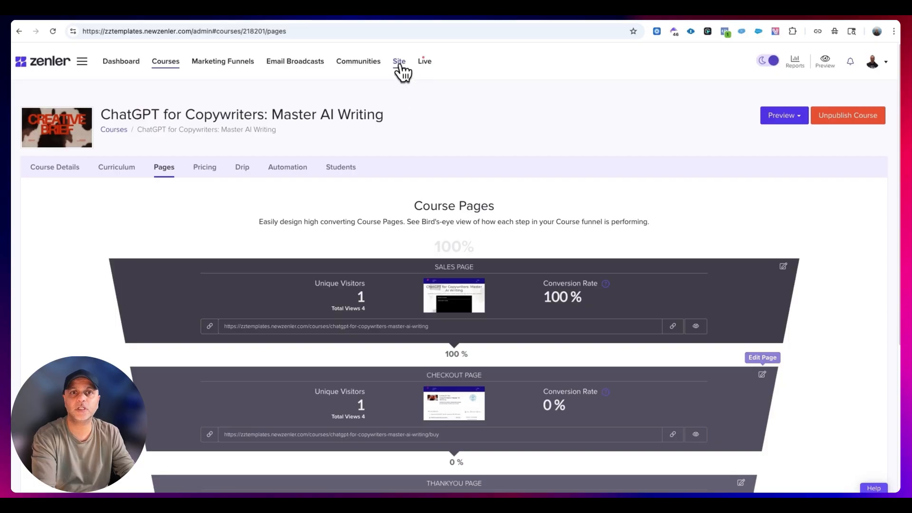
pyautogui.click(400, 66)
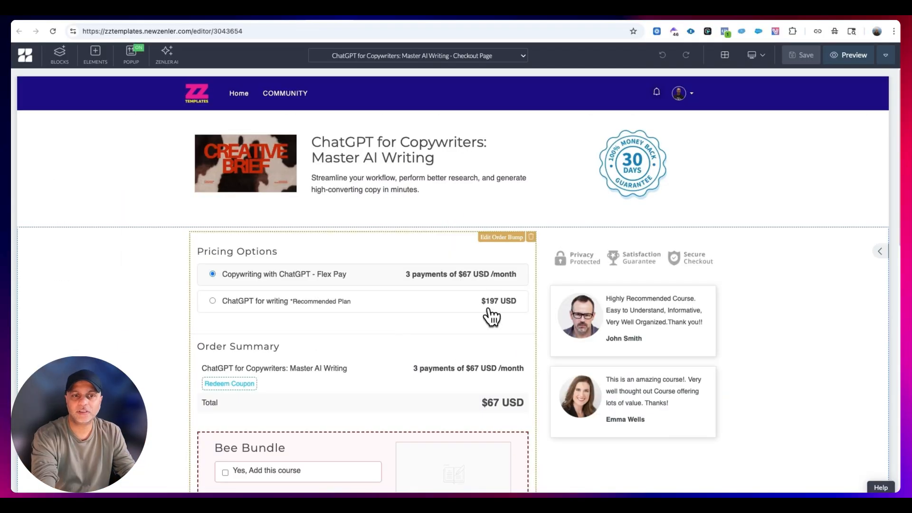
# - Return to the checkout page editor, switch to the Thankyou Page and select its dynamic Continue button
pyautogui.scroll(-4, 489, 316)
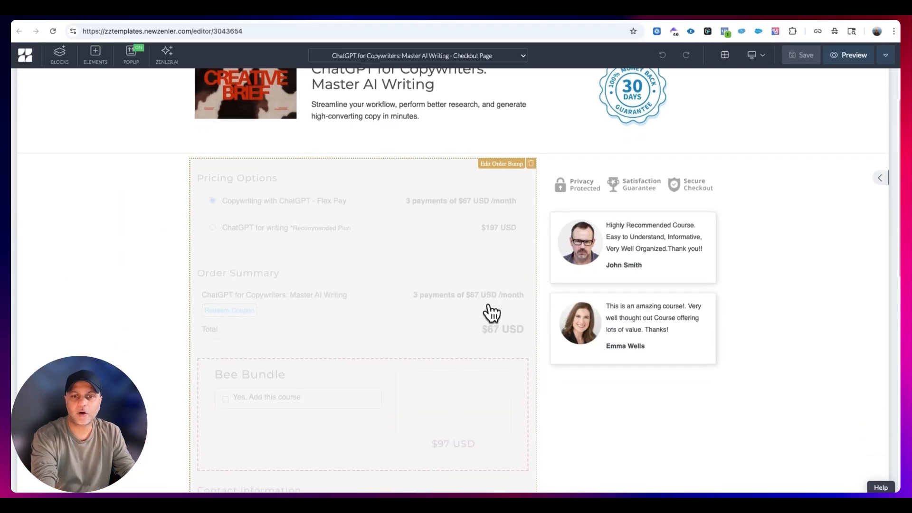
pyautogui.scroll(4, 617, 395)
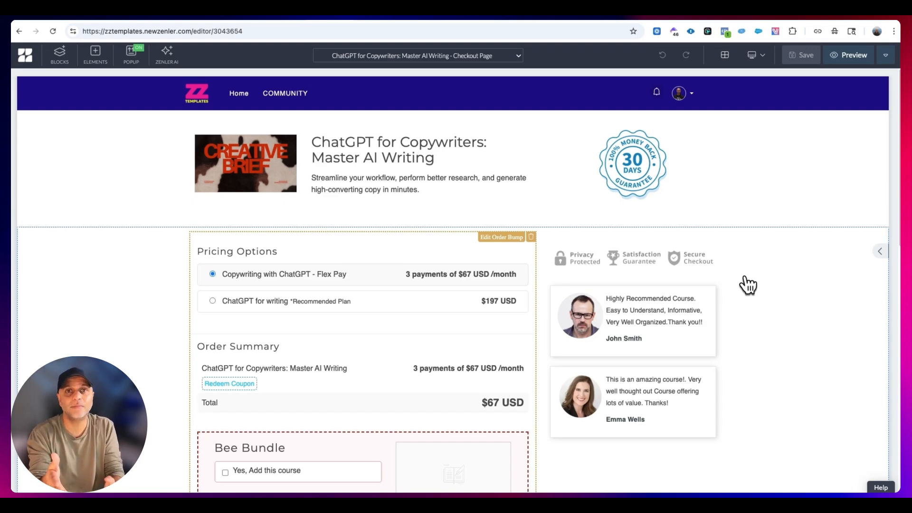
pyautogui.click(480, 56)
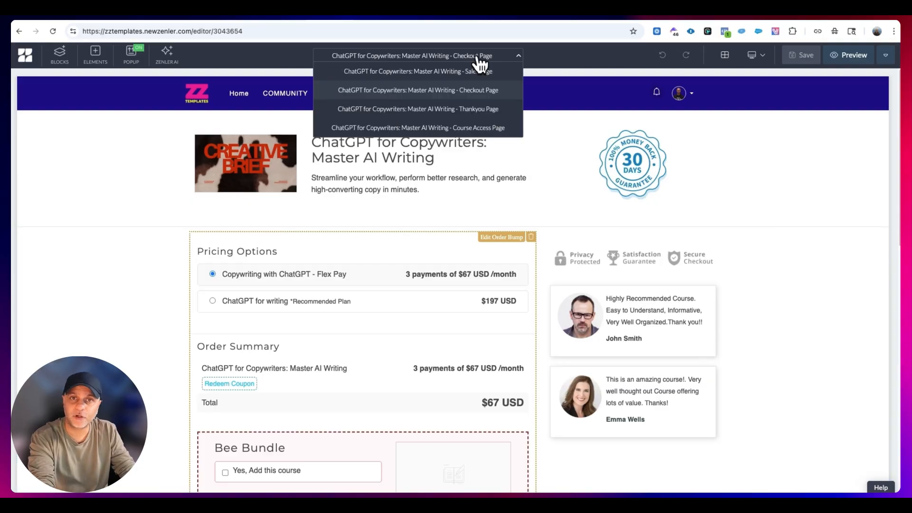
pyautogui.click(477, 88)
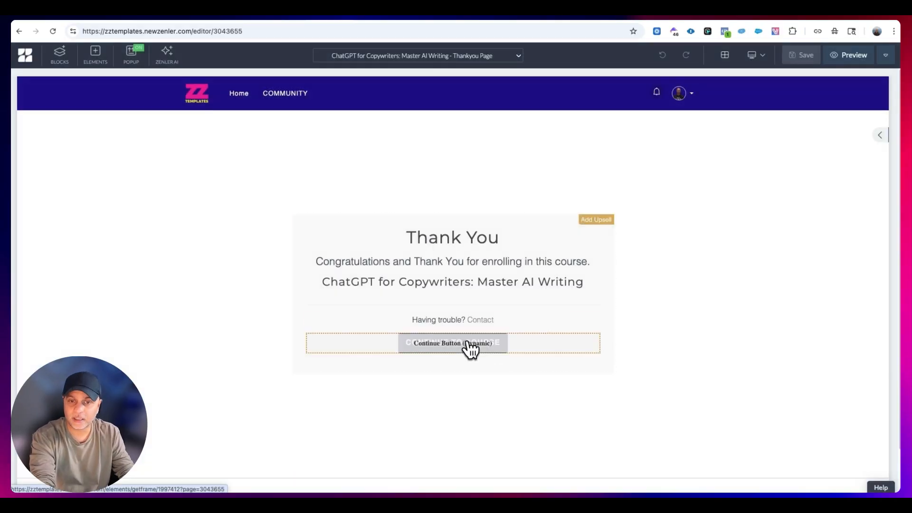
pyautogui.click(469, 346)
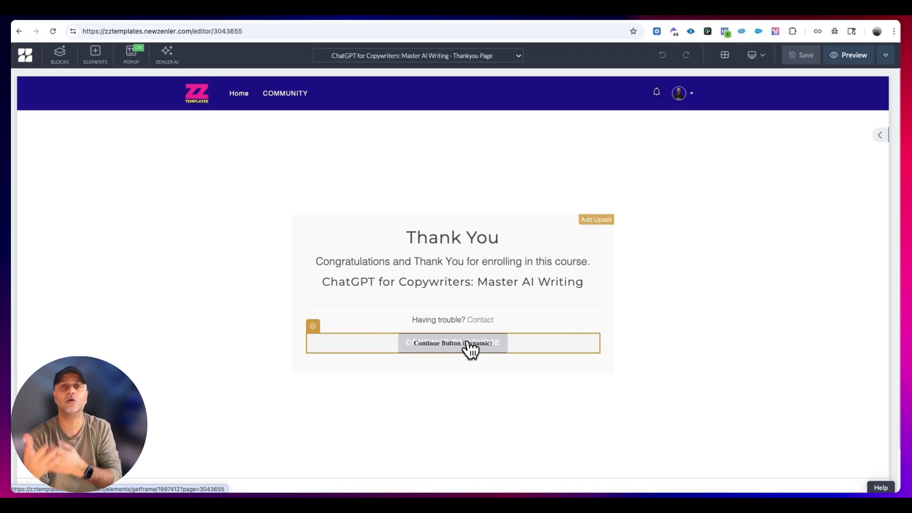
# - Add an upsell to the thank-you page for the ZZ Template Club course with the One Time Pay plan
pyautogui.click(596, 219)
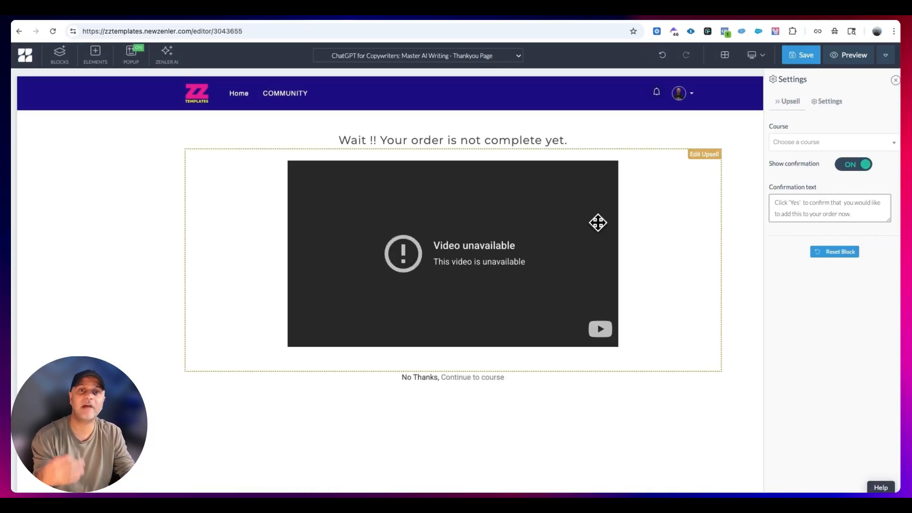
pyautogui.click(705, 156)
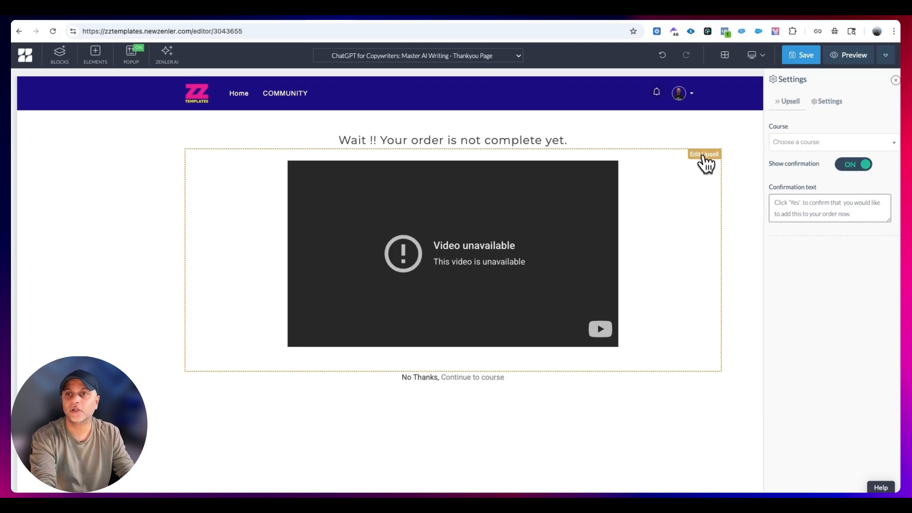
pyautogui.click(850, 144)
pyautogui.click(824, 179)
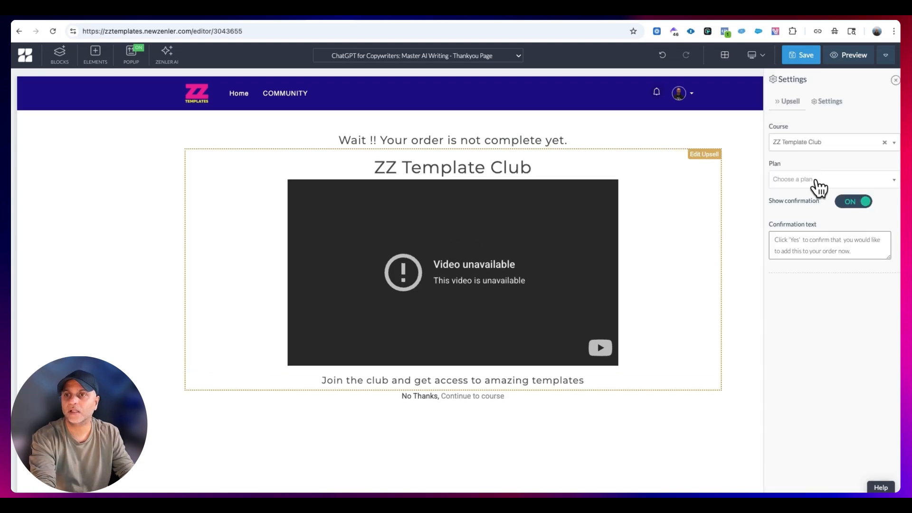
pyautogui.click(817, 180)
pyautogui.click(811, 216)
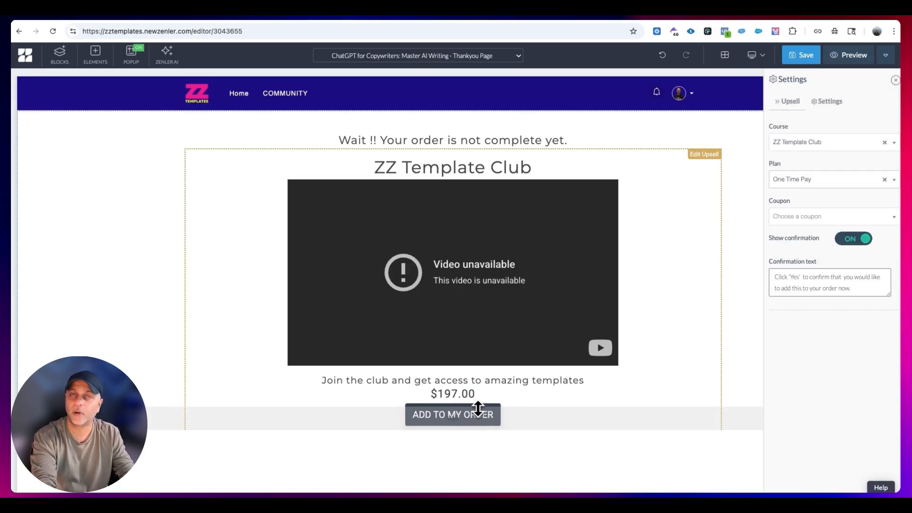
# - Try coupon 23NKNOKM on the ZZ Template Club upsell, and clear it
pyautogui.click(815, 217)
pyautogui.click(809, 252)
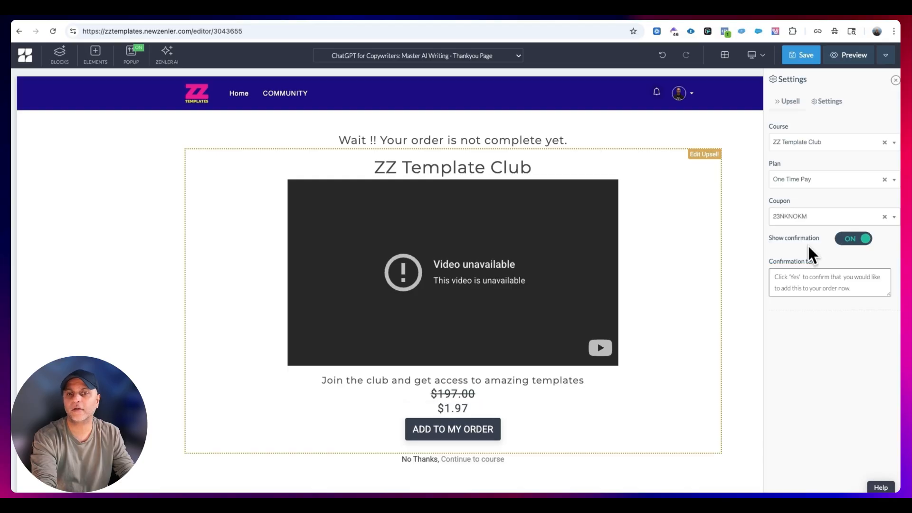
pyautogui.click(885, 216)
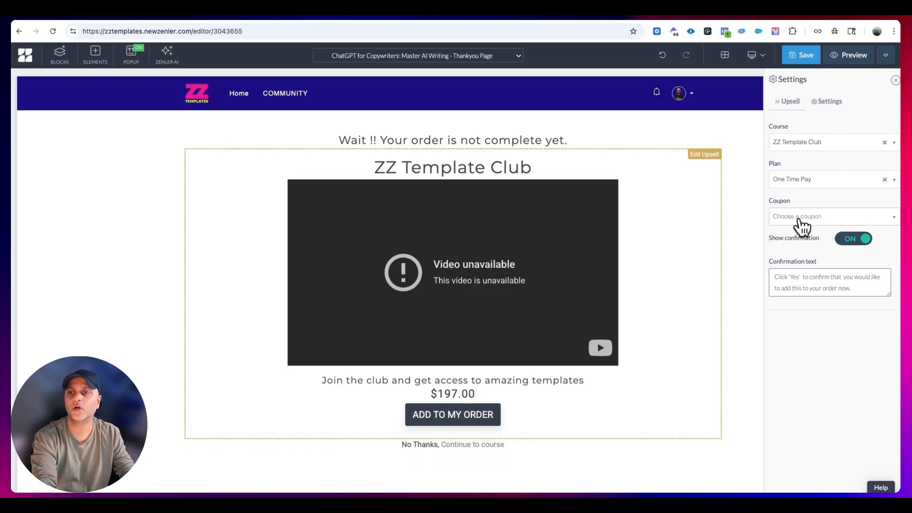
# - Delete the default Thank You block below the upsell on the thank-you page
pyautogui.scroll(-4, 647, 349)
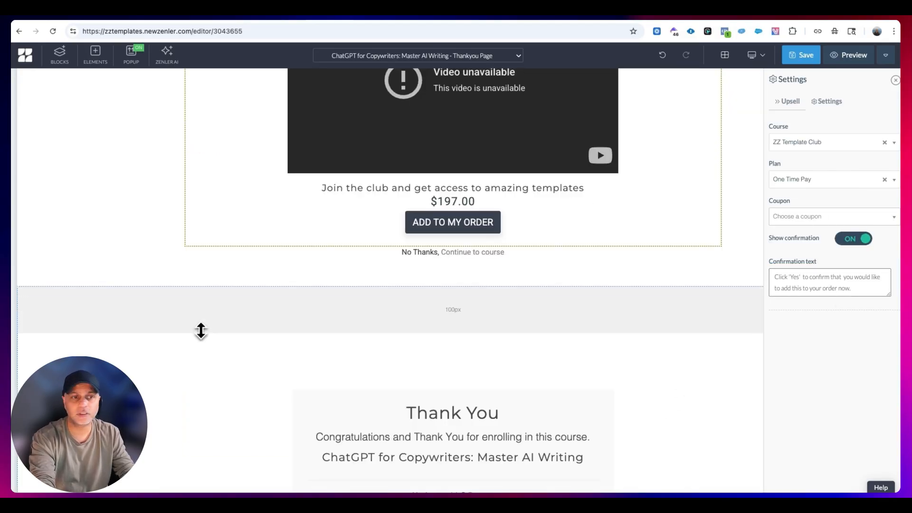
pyautogui.click(166, 360)
pyautogui.scroll(-3, 655, 392)
pyautogui.scroll(-1, 656, 394)
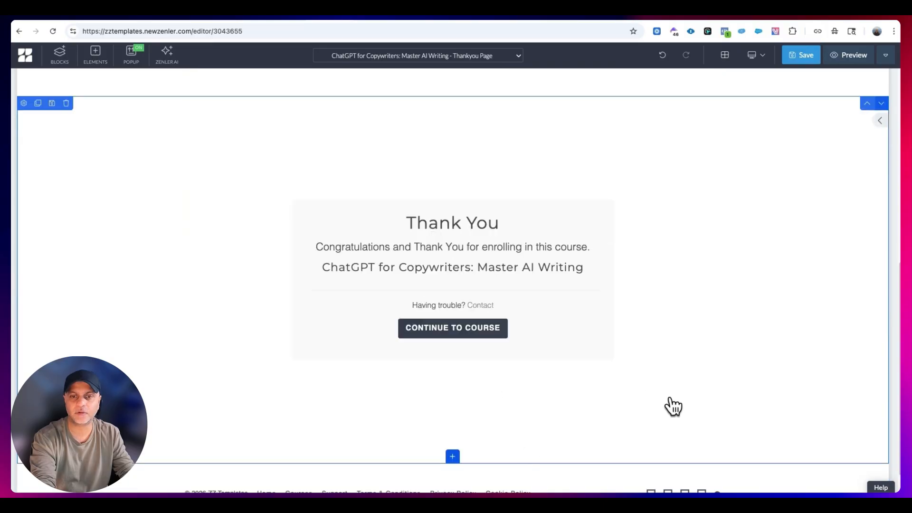
pyautogui.click(66, 103)
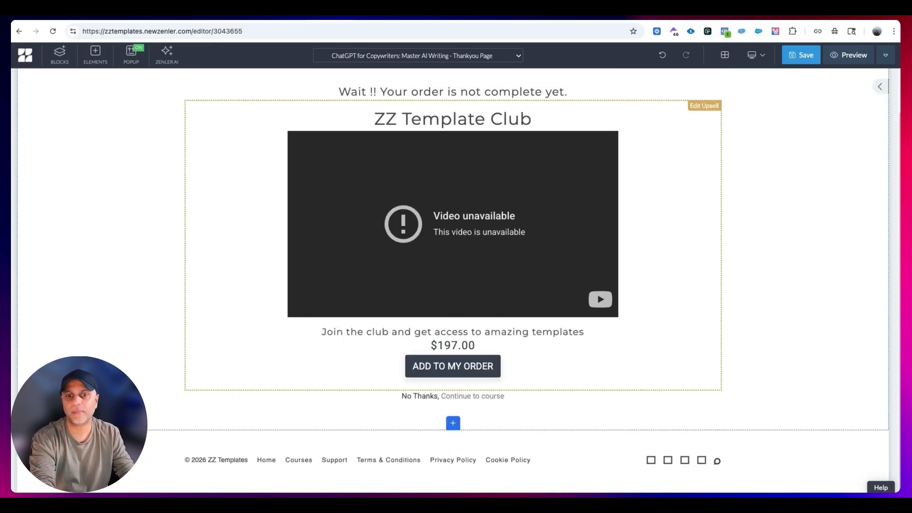
# - Search the block library for "dynamic", browse the available dynamic blocks including Thankyou Page, and close the library without adding one
pyautogui.click(454, 424)
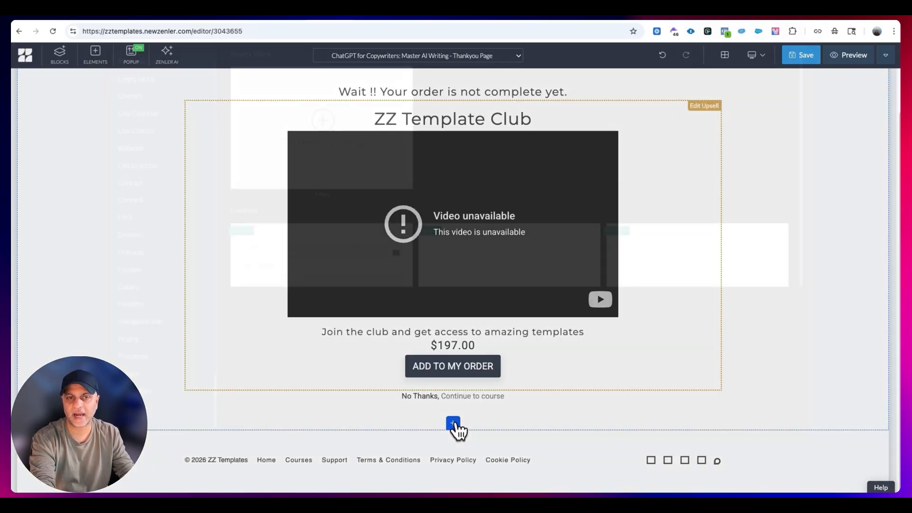
pyautogui.click(660, 83)
pyautogui.write('dynamic')
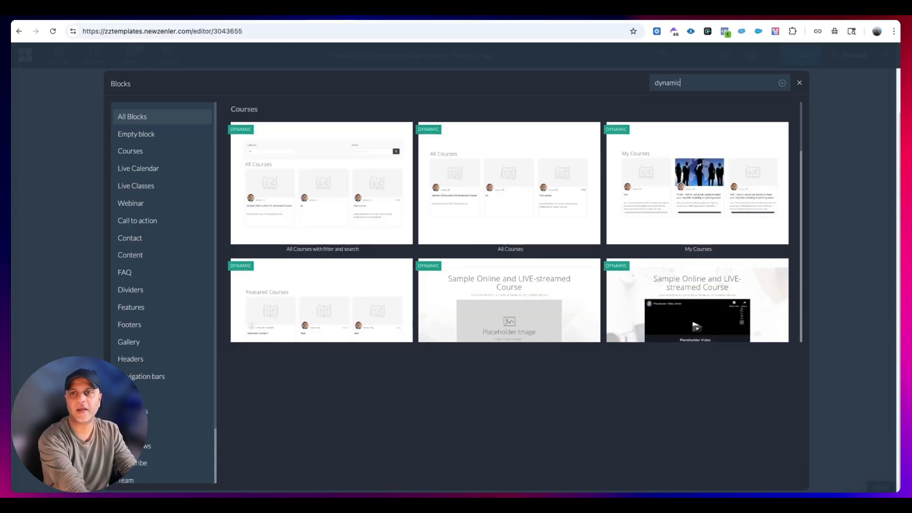
pyautogui.scroll(-10, 594, 245)
pyautogui.scroll(4, 335, 244)
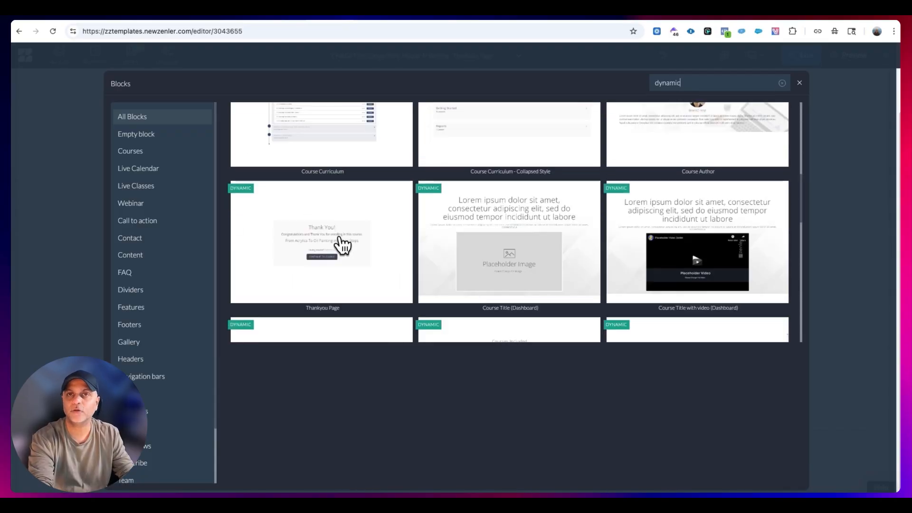
pyautogui.scroll(-6, 403, 264)
pyautogui.scroll(-5, 401, 264)
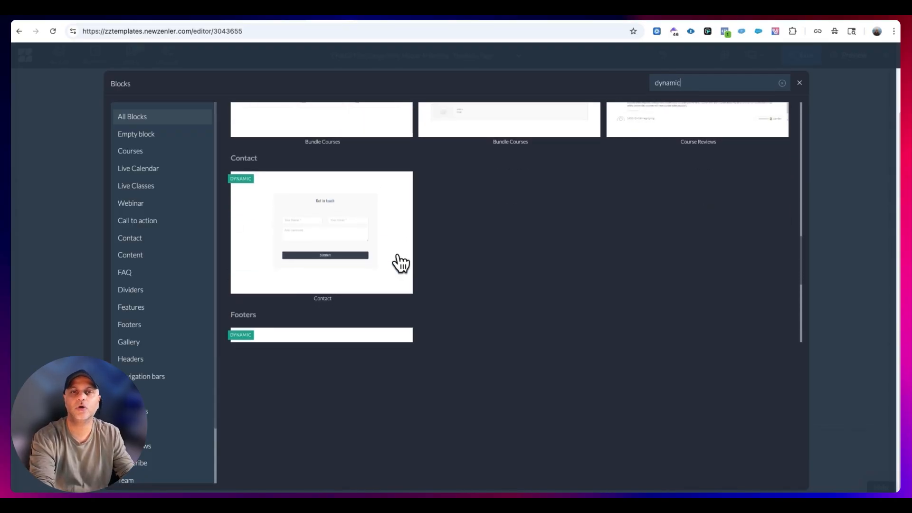
pyautogui.click(800, 83)
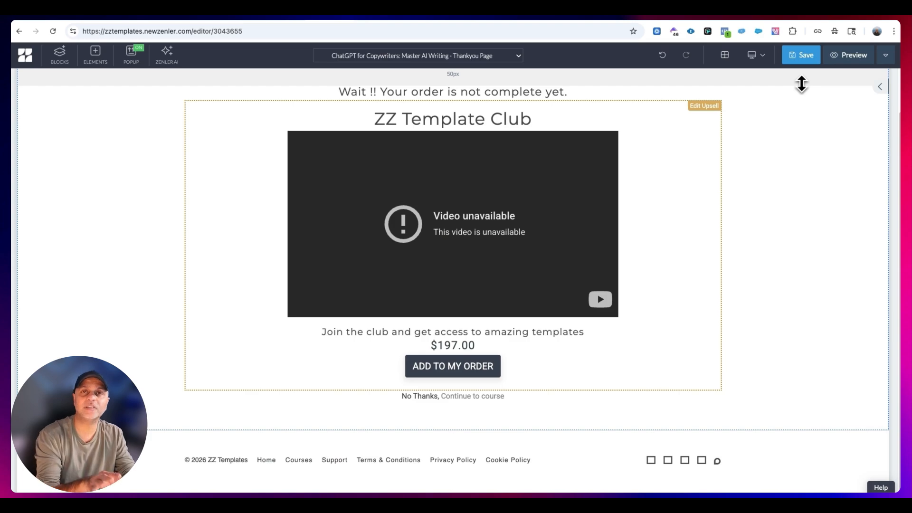
# - Check the thank-you page's version history and save the page
pyautogui.click(885, 55)
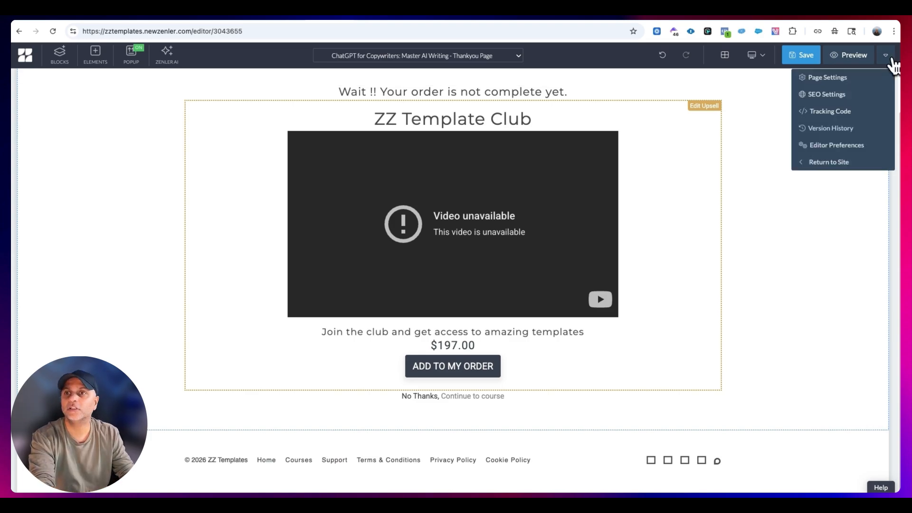
pyautogui.click(829, 131)
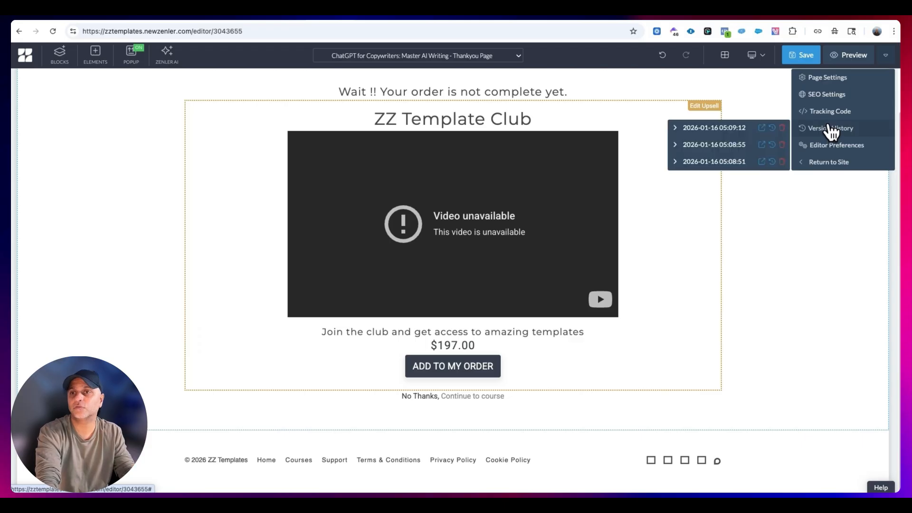
pyautogui.click(805, 54)
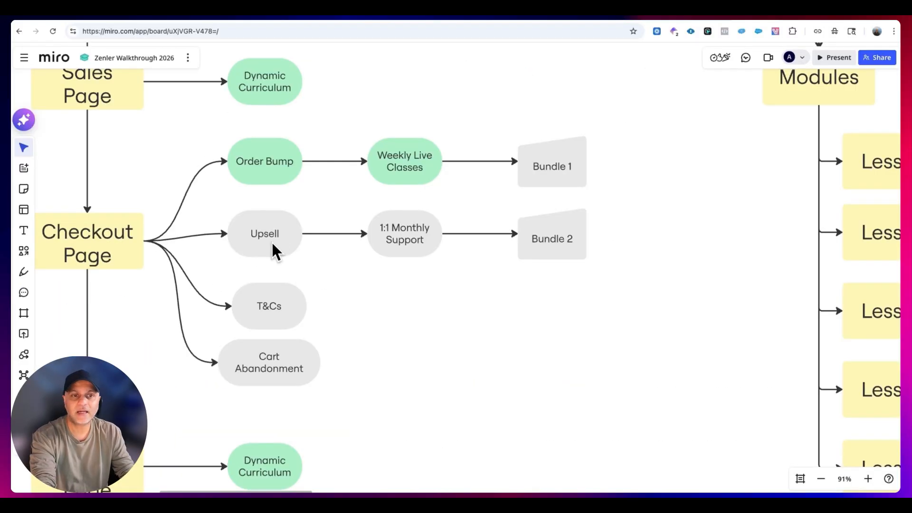
# - Switch to the Zenler Walkthrough 2026 board in Miro and fill the Upsell shape with light green
pyautogui.click(272, 241)
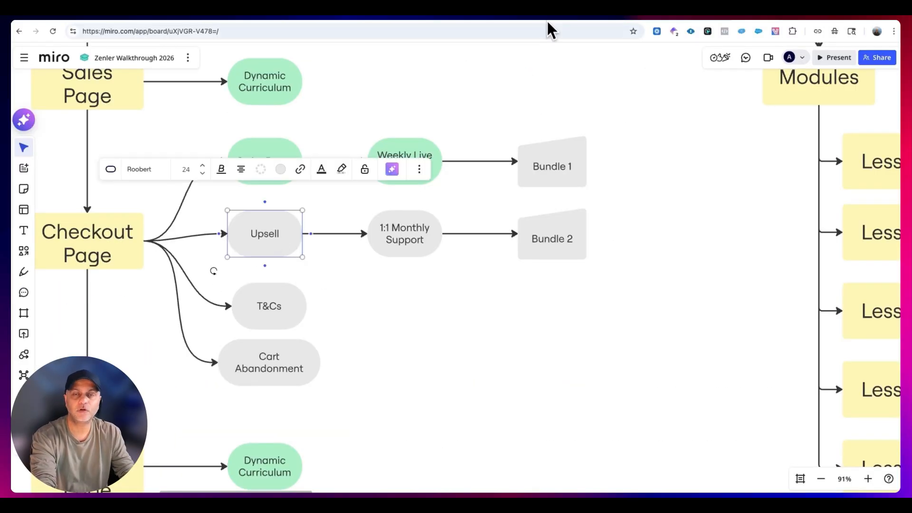
pyautogui.click(429, 143)
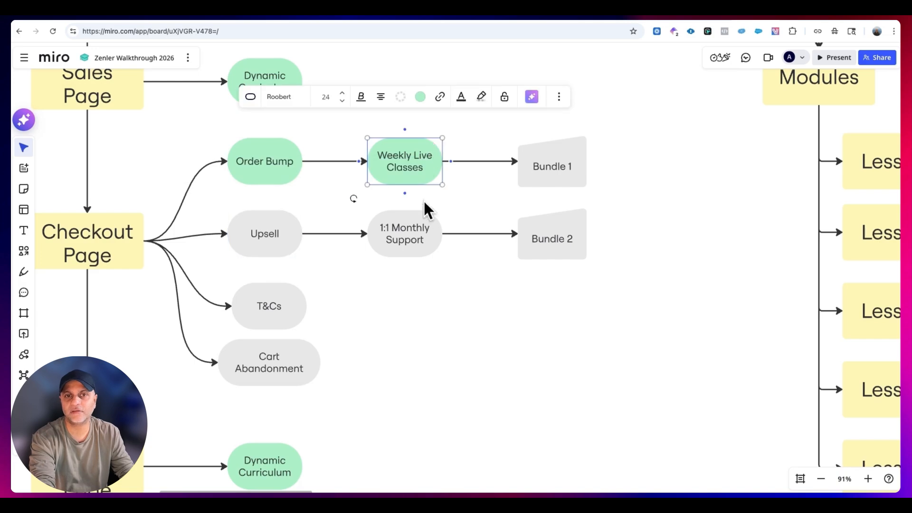
pyautogui.click(418, 226)
pyautogui.click(300, 234)
pyautogui.click(281, 169)
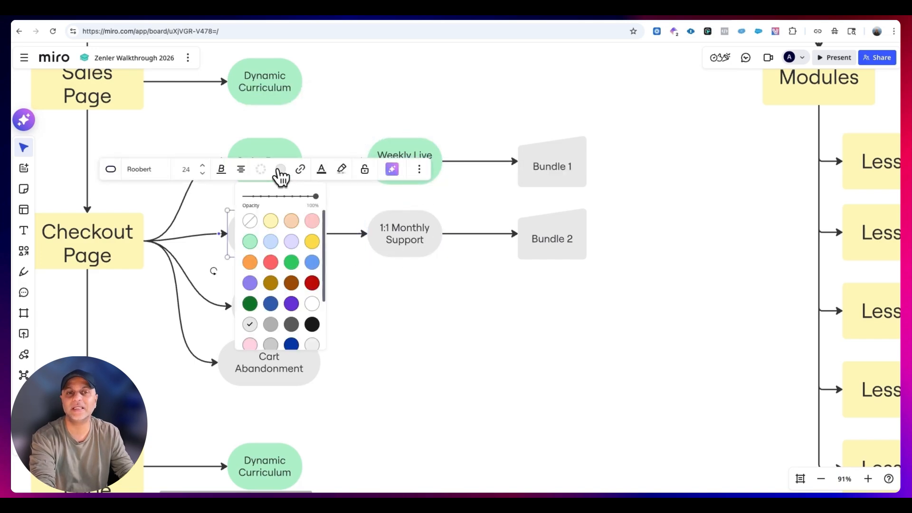
pyautogui.click(250, 242)
pyautogui.click(434, 297)
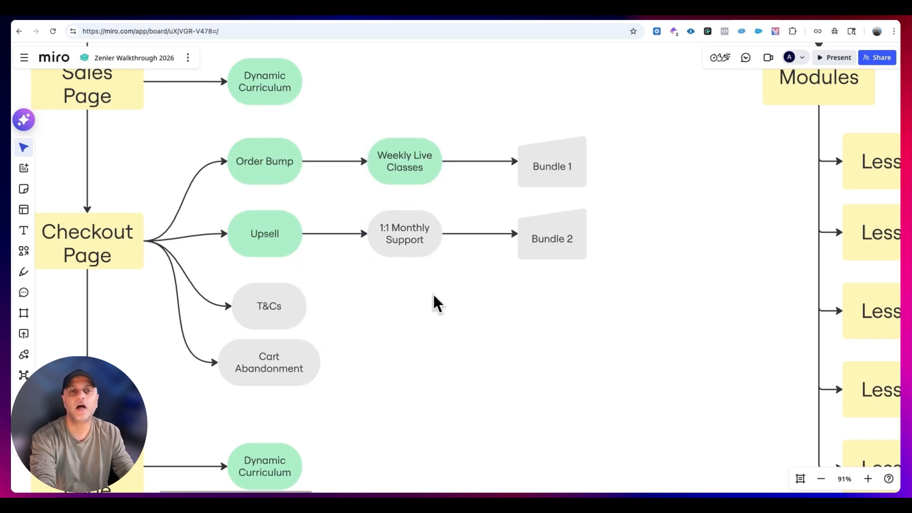
# - Switch from the Miro board to the course page editor, open the Checkout Page and preview it down to the payment area
pyautogui.click(415, 253)
pyautogui.click(284, 312)
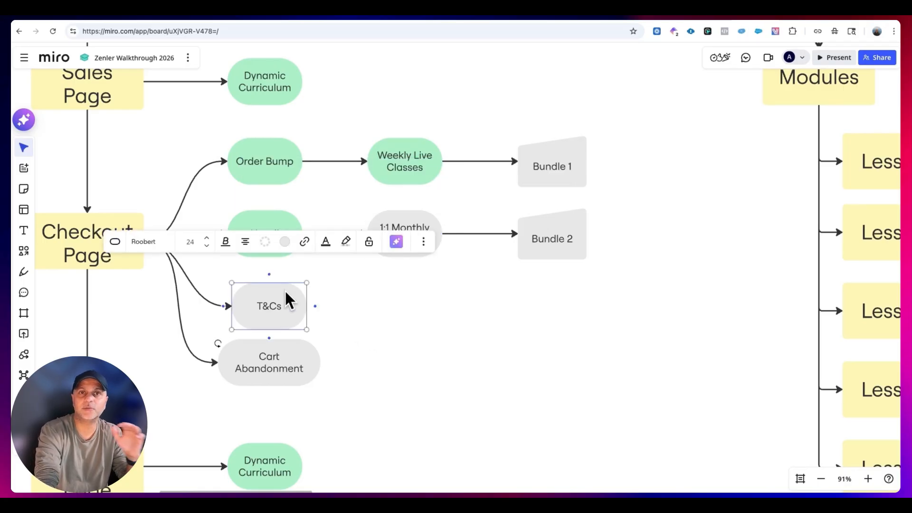
pyautogui.click(323, 17)
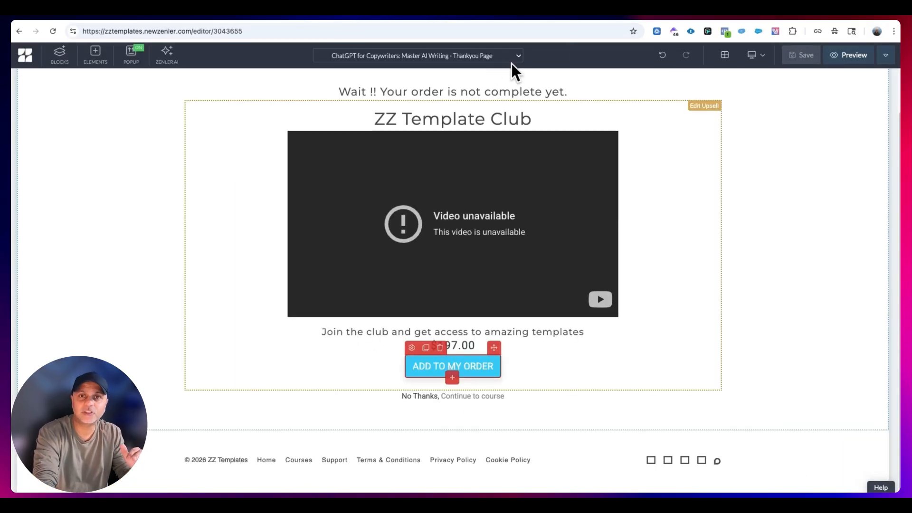
pyautogui.click(488, 58)
pyautogui.click(486, 74)
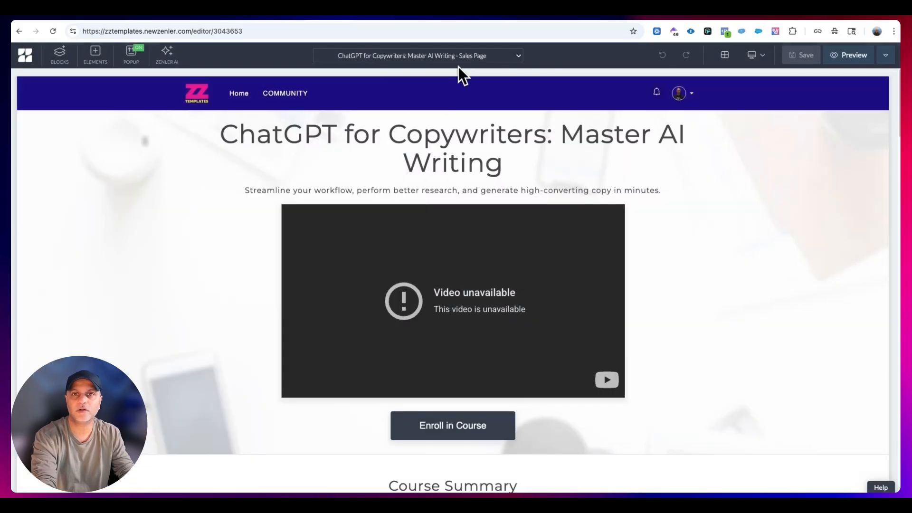
pyautogui.click(458, 60)
pyautogui.click(461, 86)
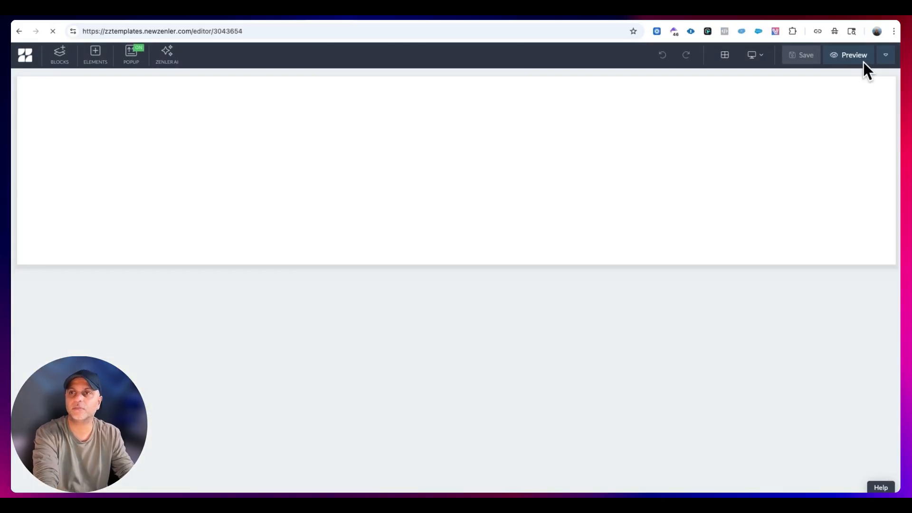
pyautogui.click(863, 62)
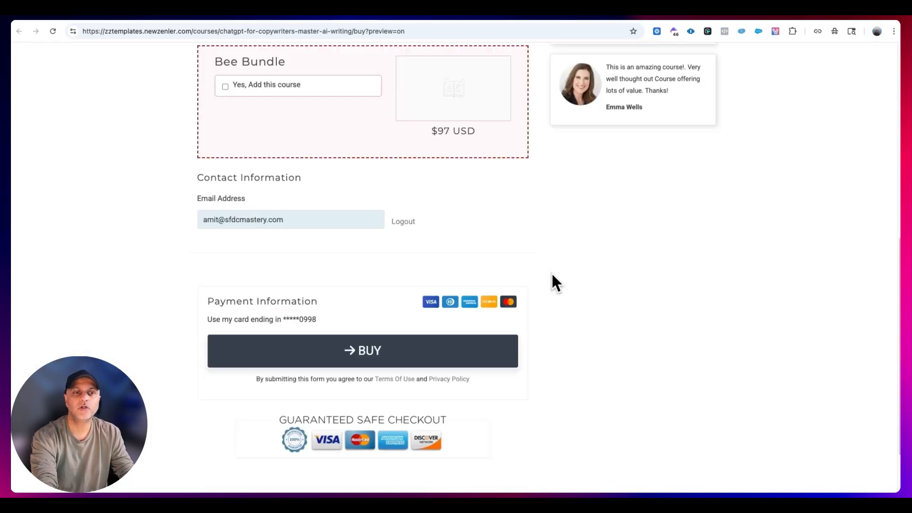
pyautogui.scroll(-2, 553, 272)
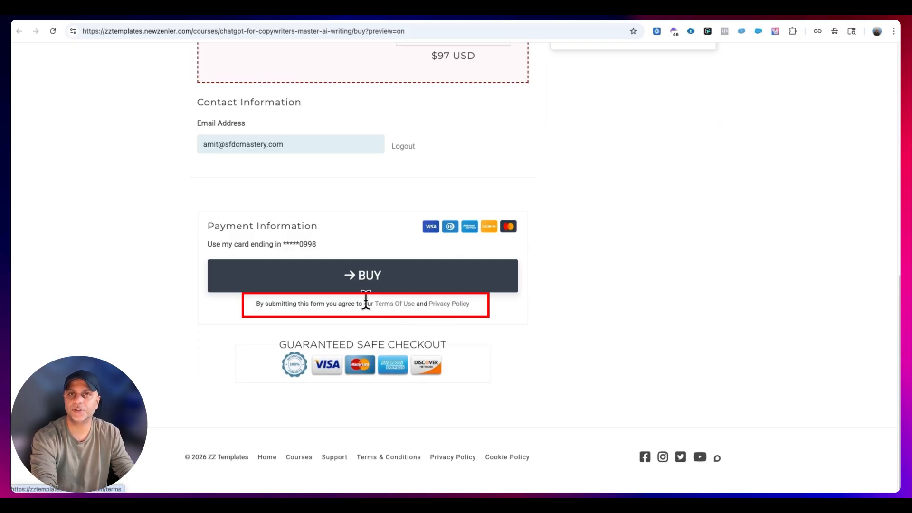
# - Review the Terms Of Use and Privacy Policy pages linked below the checkout's Buy button, and return to the checkout preview
pyautogui.click(407, 304)
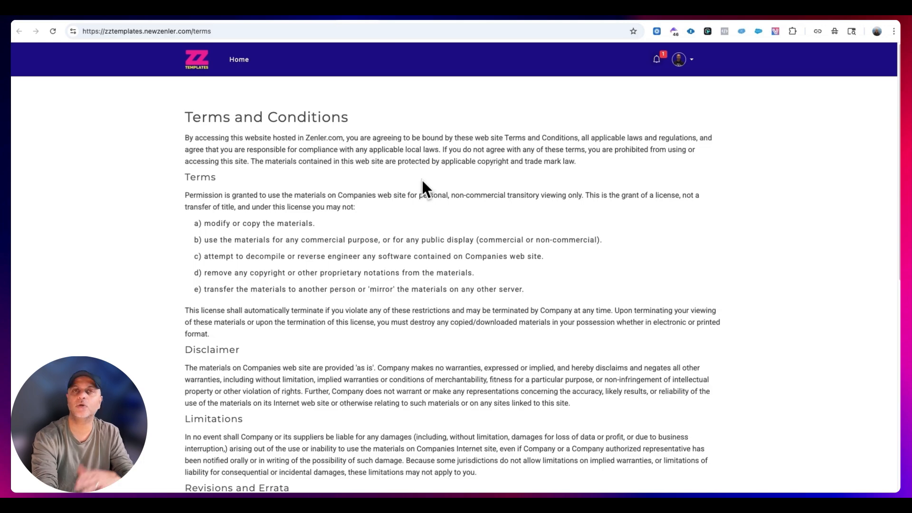
pyautogui.scroll(-2, 421, 178)
pyautogui.scroll(-7, 421, 179)
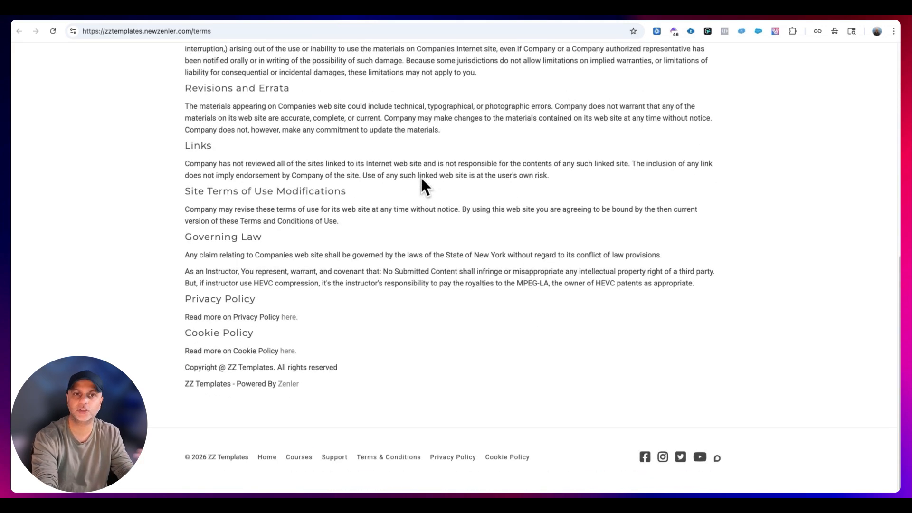
pyautogui.click(367, 14)
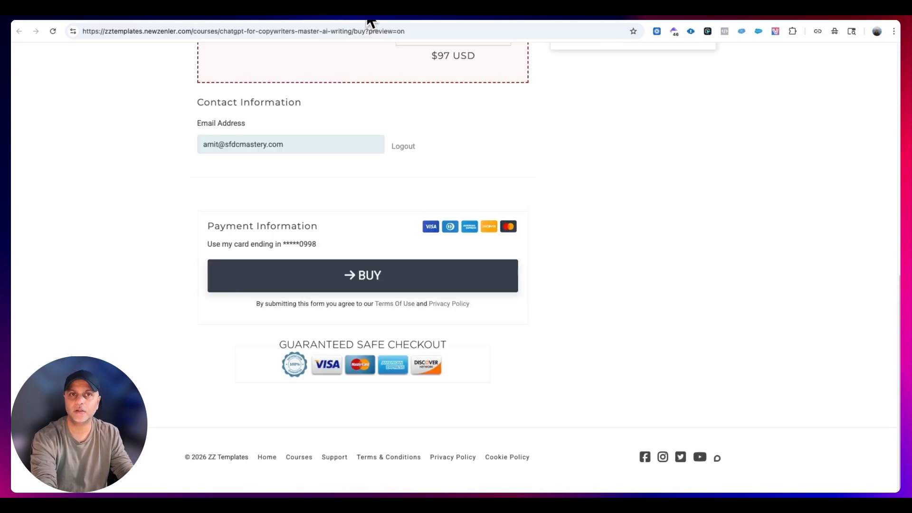
pyautogui.click(435, 305)
pyautogui.click(334, 19)
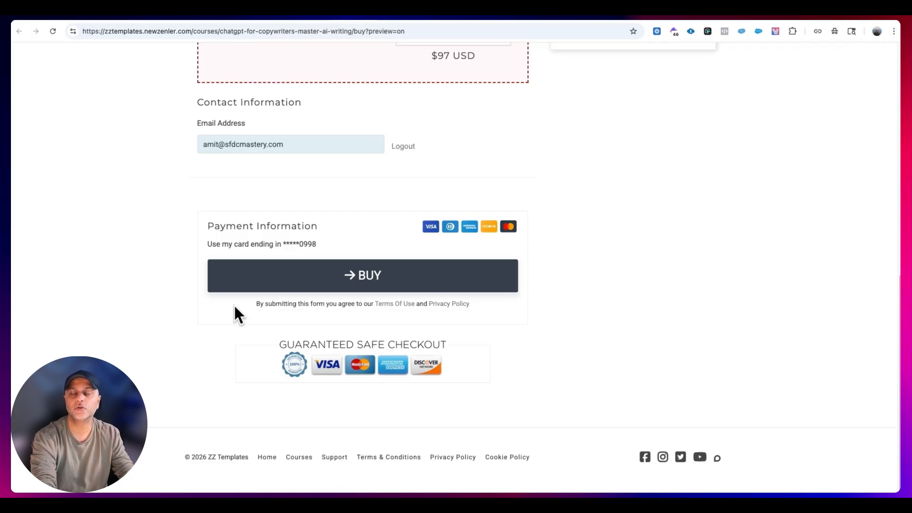
pyautogui.scroll(10, 553, 376)
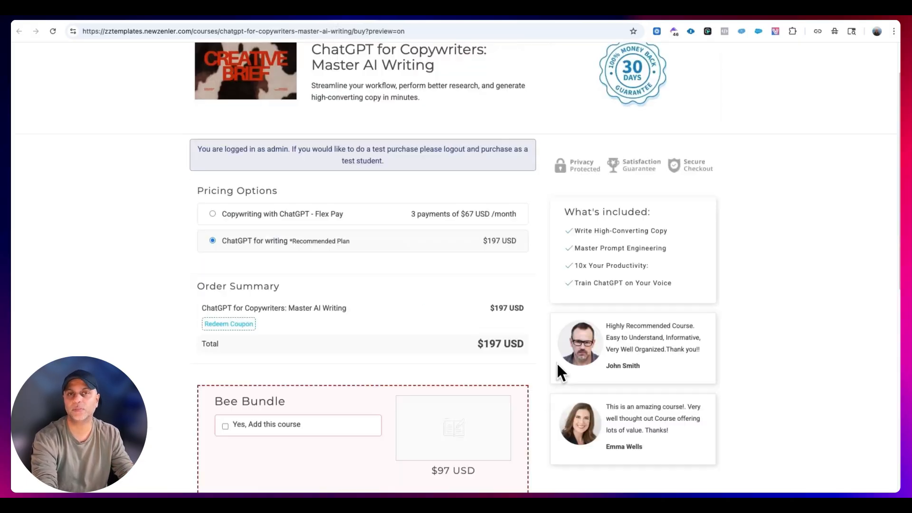
# - Enable the Terms & Conditions checkbox in the site's advanced settings
pyautogui.click(317, 18)
pyautogui.click(266, 18)
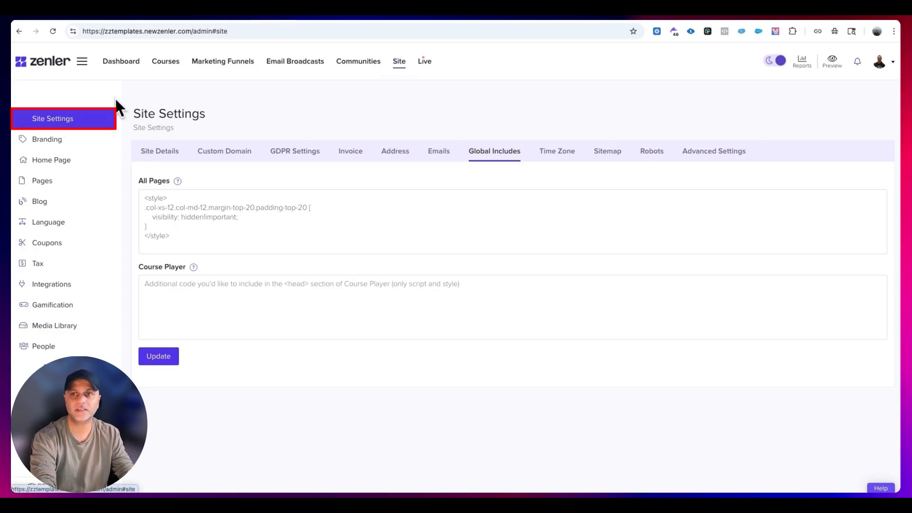
pyautogui.click(736, 152)
pyautogui.click(156, 212)
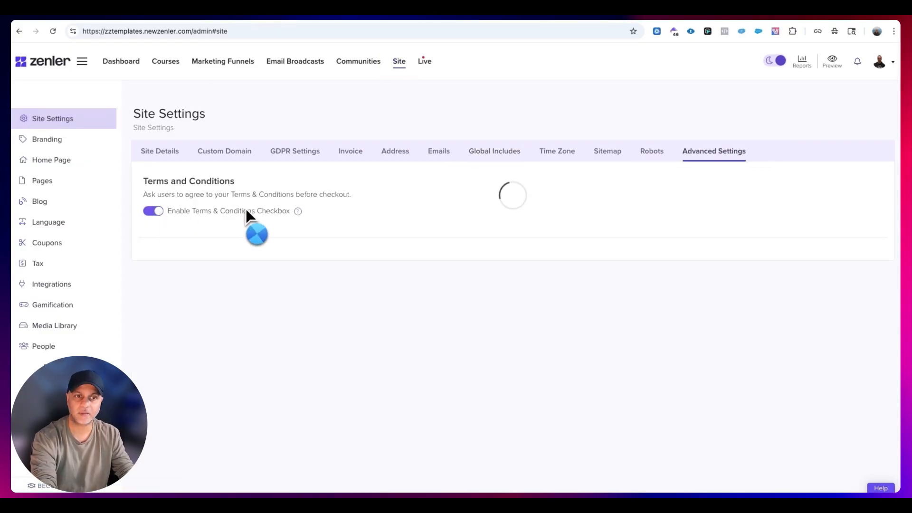
# - Preview the course's Checkout Page again and test the Terms Of Use and Privacy Policy agreement checkbox
pyautogui.click(353, 9)
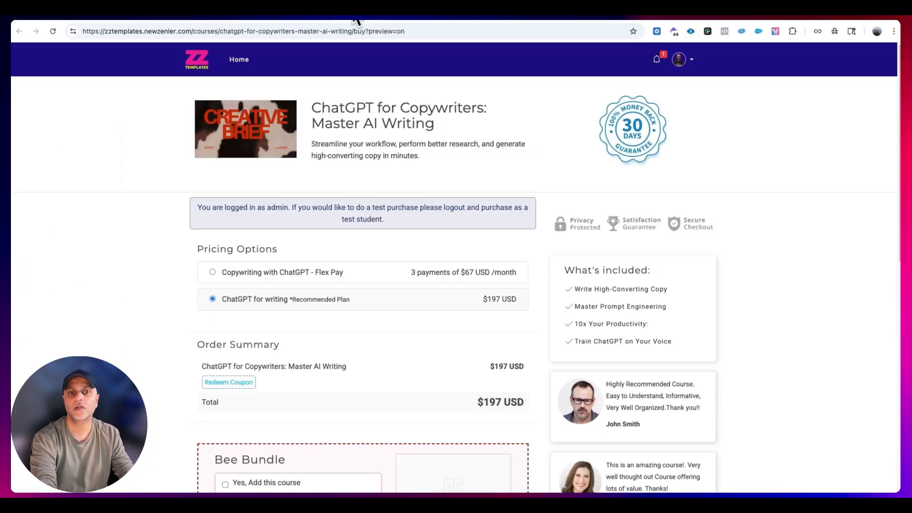
pyautogui.click(395, 10)
pyautogui.click(329, 19)
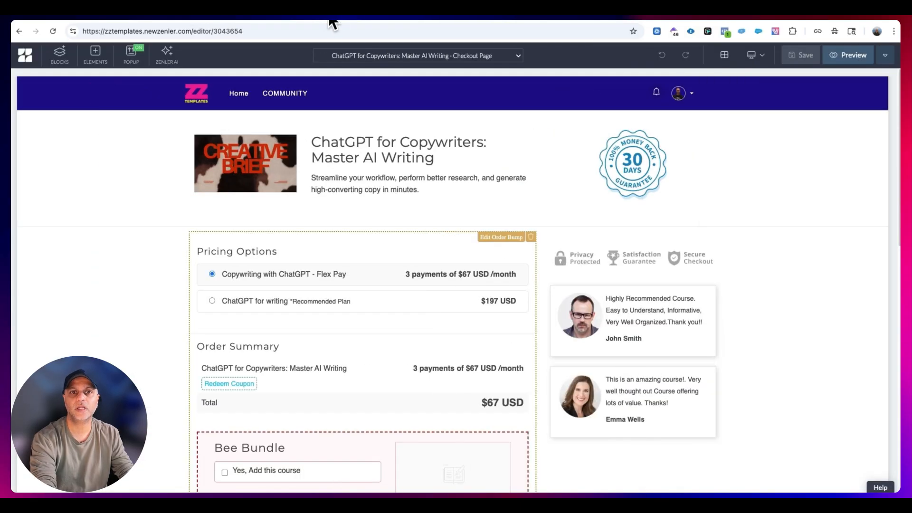
pyautogui.click(879, 60)
pyautogui.click(842, 60)
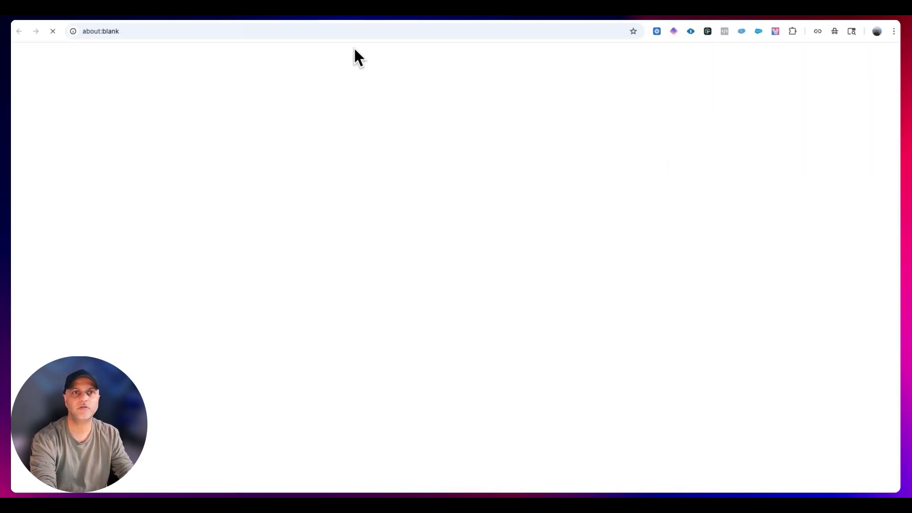
pyautogui.scroll(-10, 549, 284)
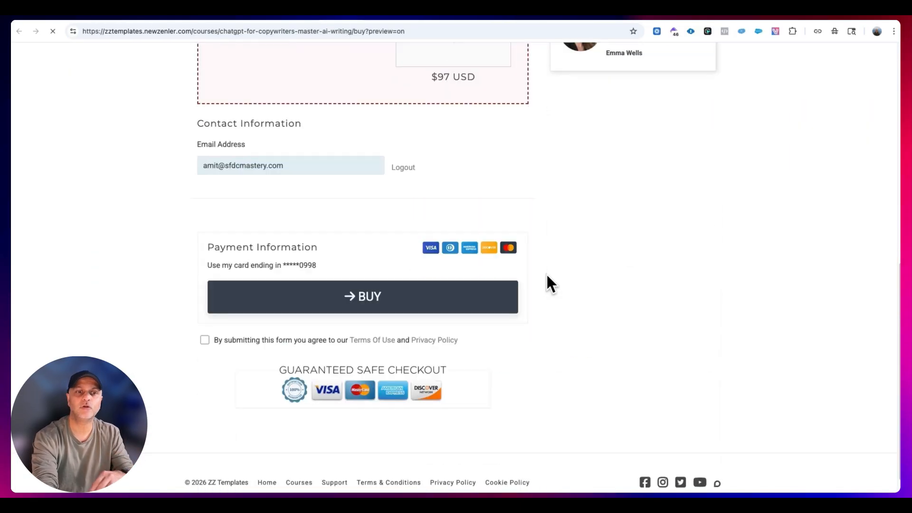
pyautogui.click(205, 340)
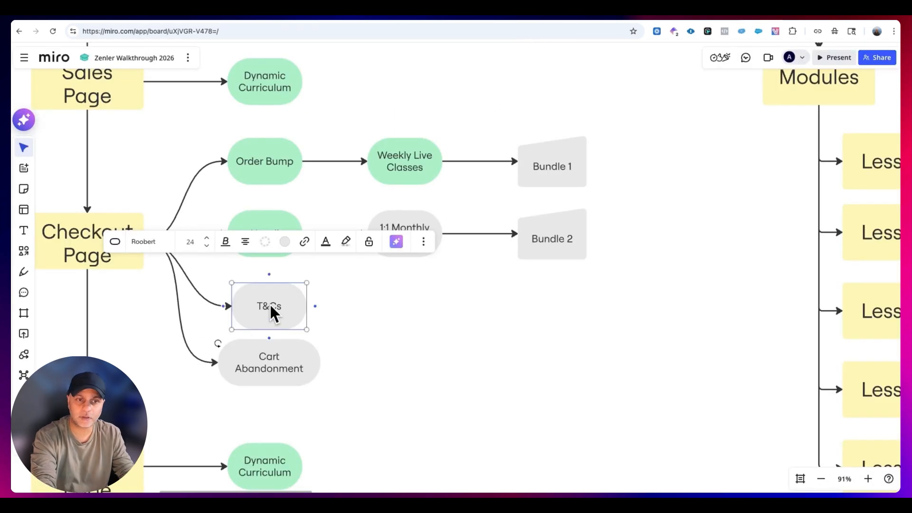
# - On the Miro board, fill the T&Cs shape with light green and move the Cart Abandonment shape slightly lower
pyautogui.click(284, 242)
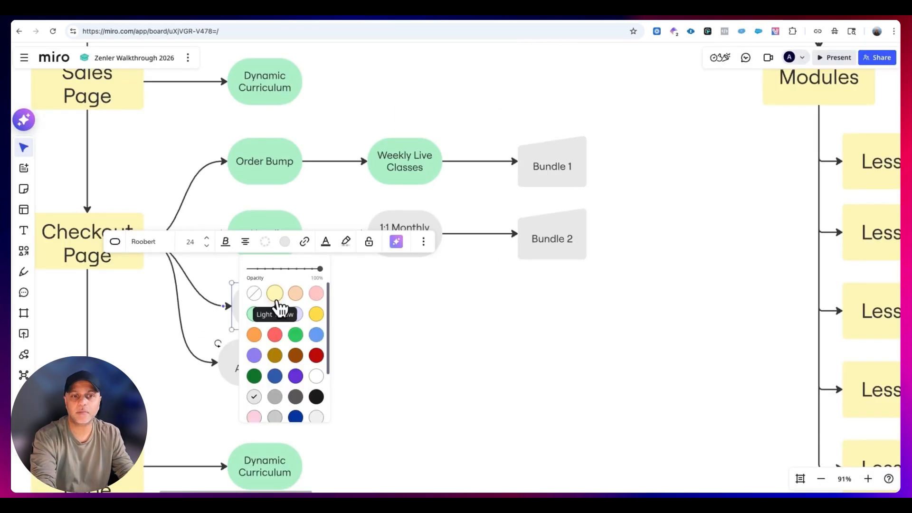
pyautogui.click(254, 314)
pyautogui.click(396, 314)
pyautogui.click(268, 357)
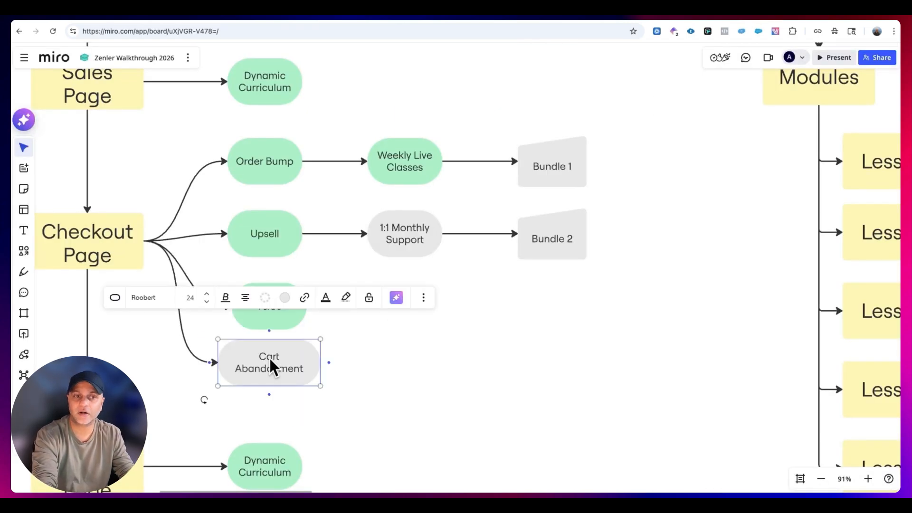
pyautogui.moveTo(268, 357); pyautogui.dragTo(272, 368)
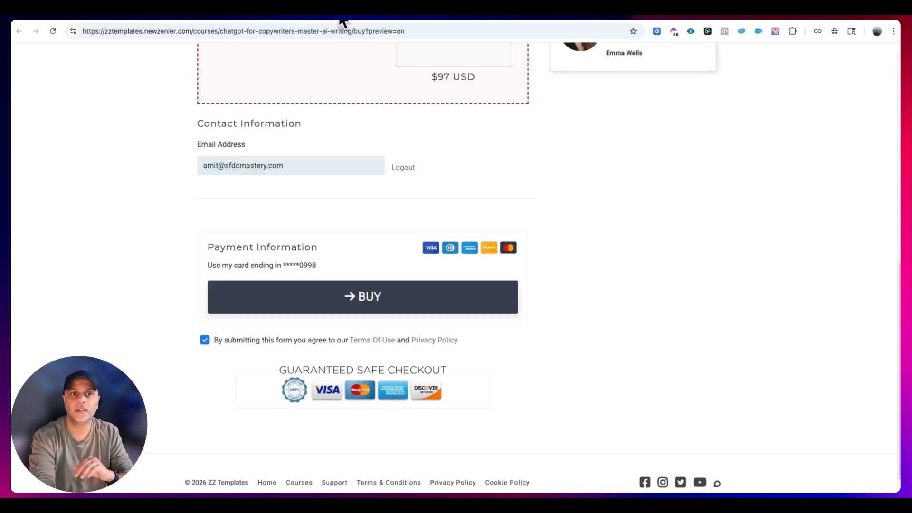
# - Look over the checkout preview, and examine the Send Cart Abandonment Emails option and its delay choices in the site's email settings
pyautogui.scroll(8, 580, 198)
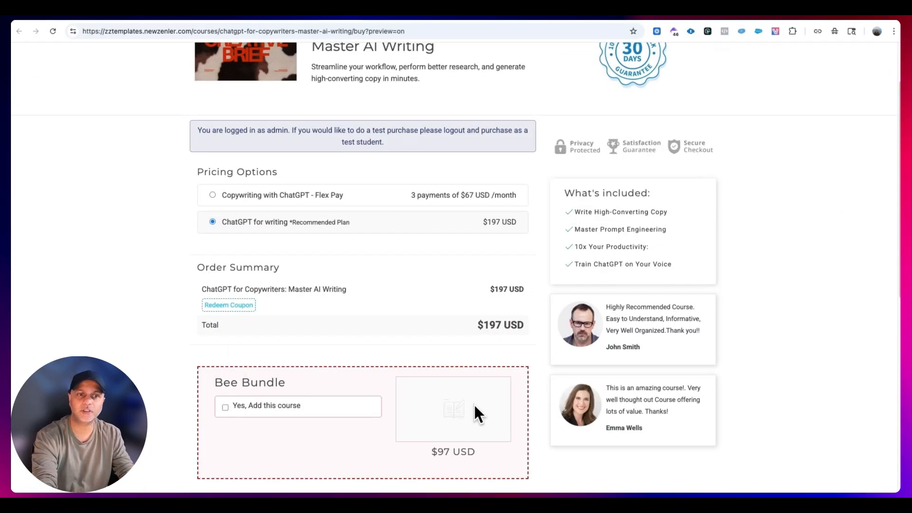
pyautogui.scroll(-5, 428, 399)
pyautogui.scroll(6, 385, 332)
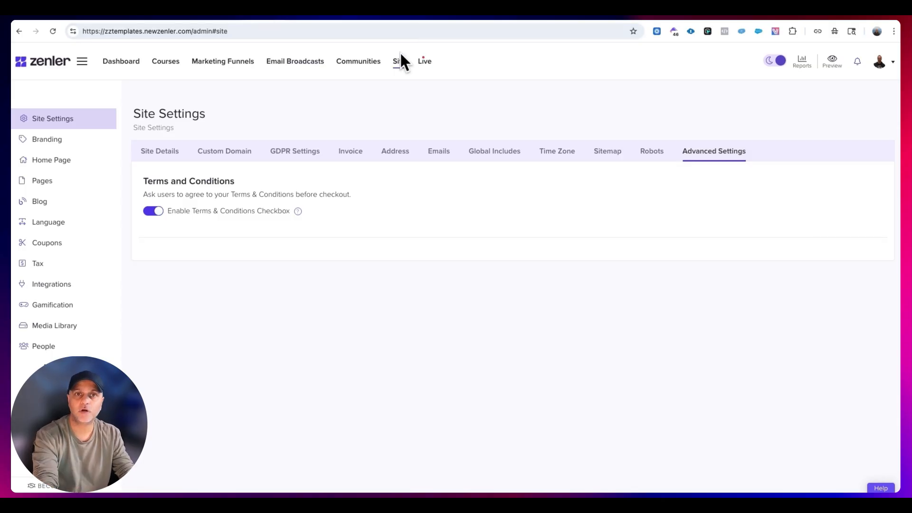
pyautogui.click(434, 153)
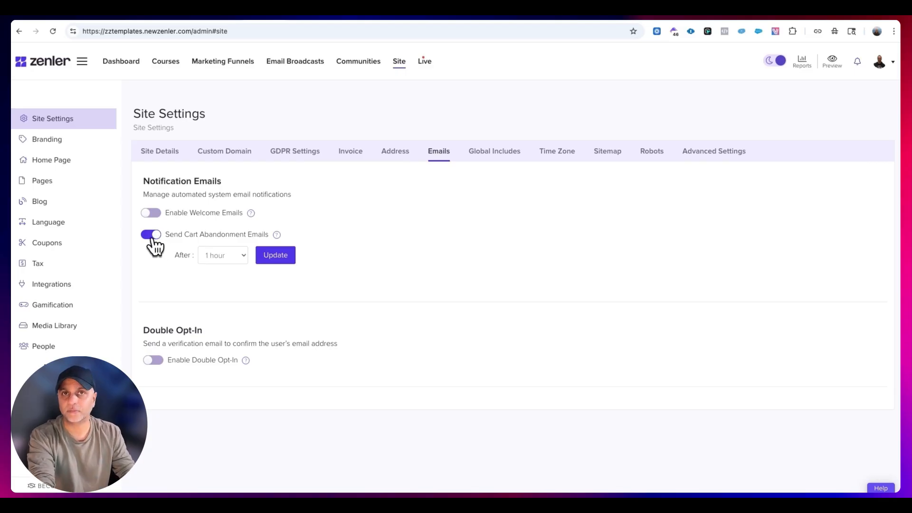
pyautogui.click(236, 255)
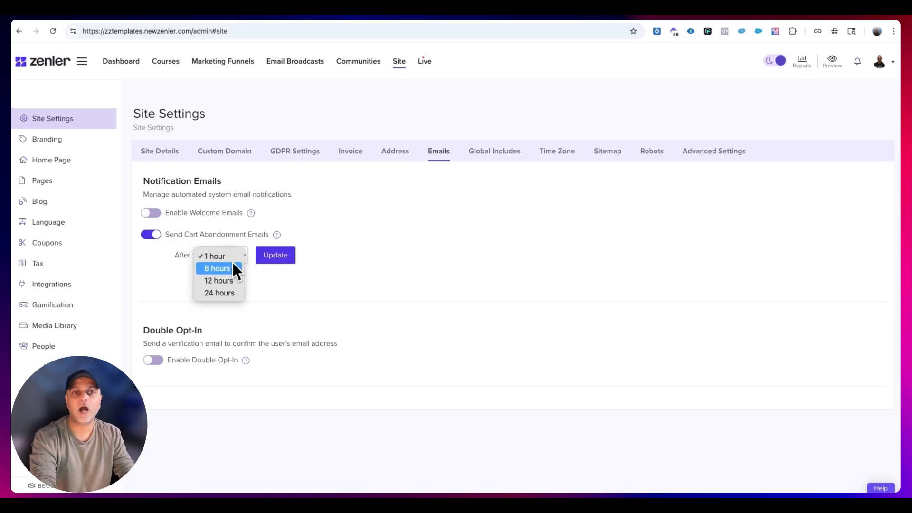
pyautogui.click(359, 237)
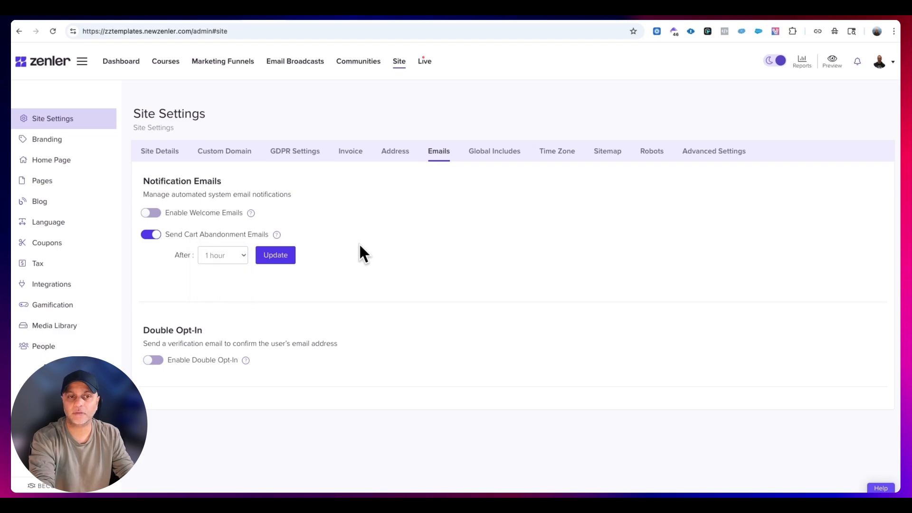
pyautogui.moveTo(278, 235)
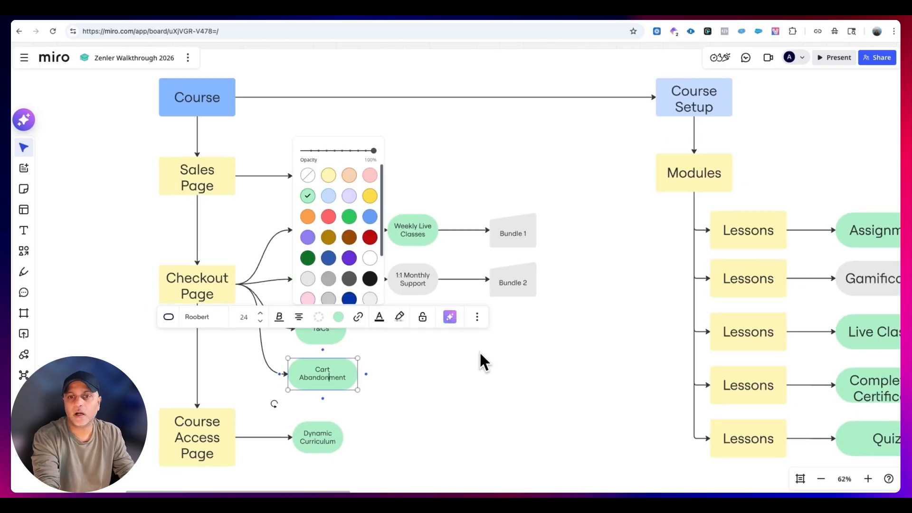
# - Switch to the Miro board and fill the Cart Abandonment shape with light green
pyautogui.click(539, 389)
pyautogui.moveTo(567, 318); pyautogui.dragTo(506, 212)
pyautogui.click(843, 283)
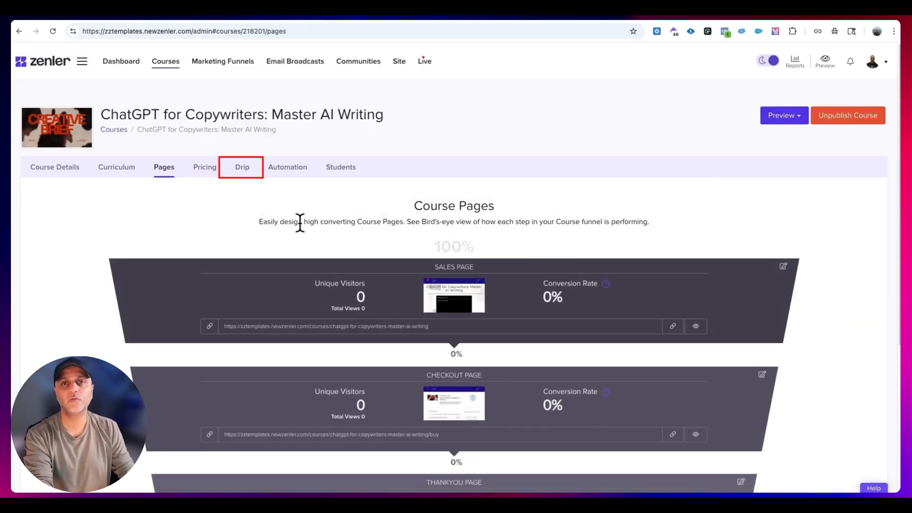
# - Enable the ChatGPT for Copywriters course's drip schedule and release Advanced Prompt Engineering Techniques 1 day after enrollment
pyautogui.click(245, 169)
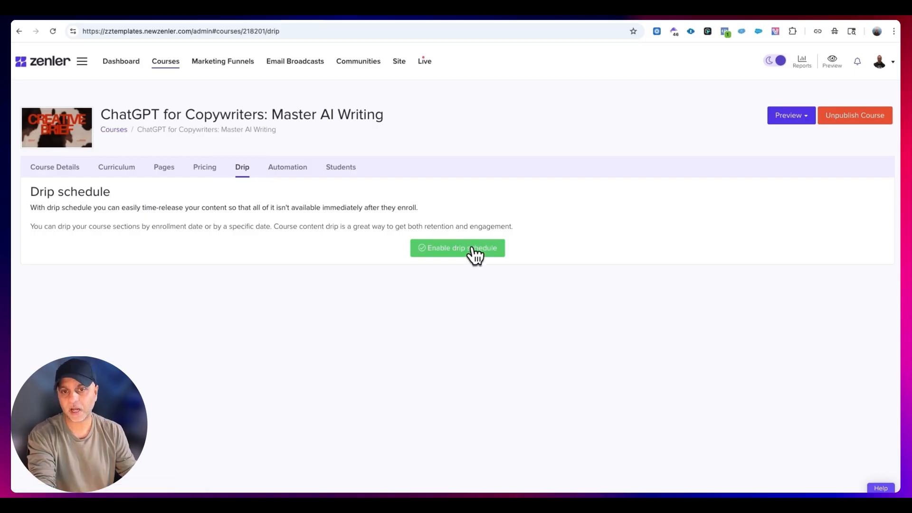
pyautogui.click(448, 248)
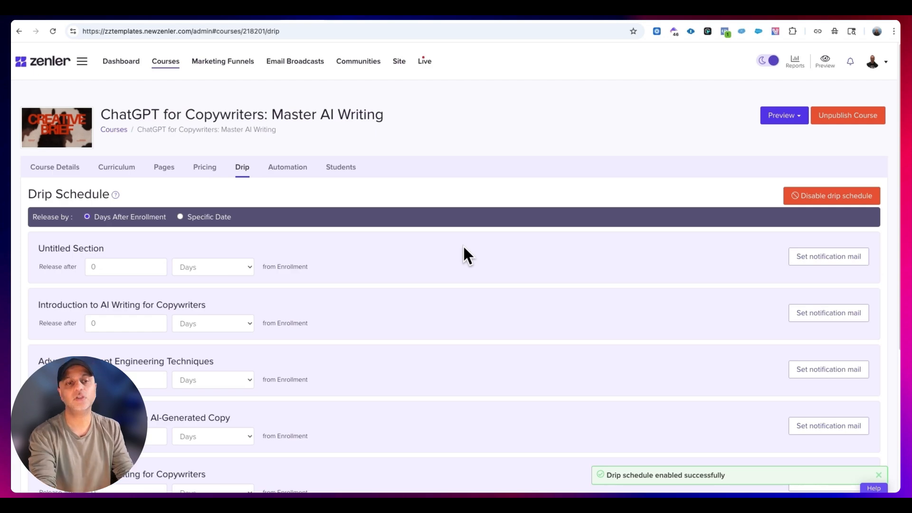
pyautogui.scroll(-3, 338, 306)
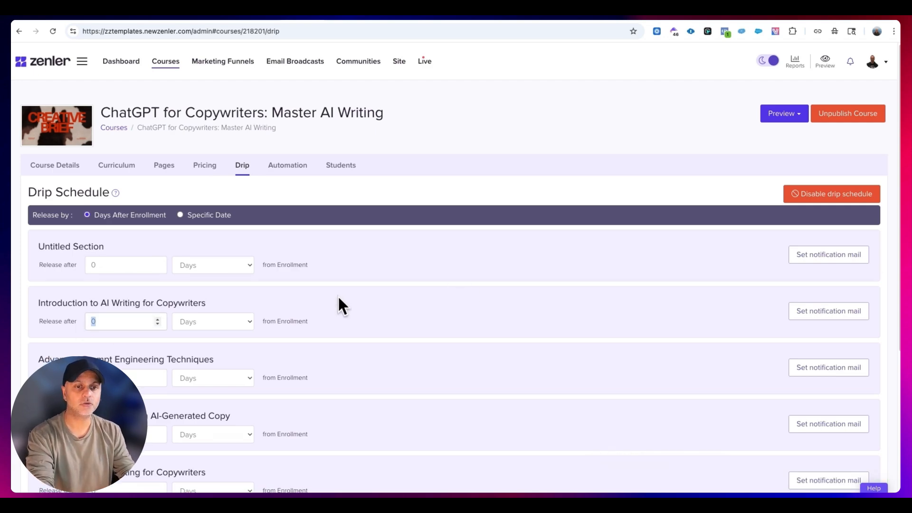
pyautogui.click(95, 296)
pyautogui.write('1')
pyautogui.click(368, 296)
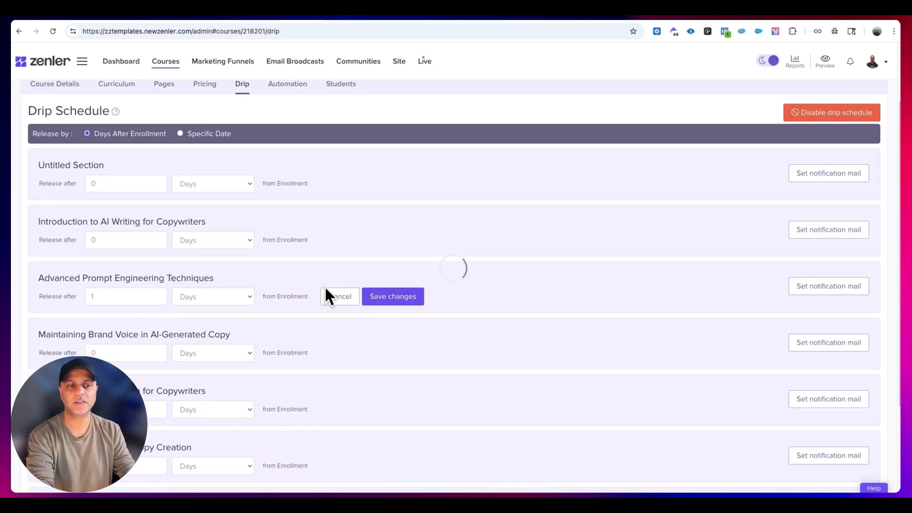
# - Set Maintaining Brand Voice in AI-Generated Copy to release 2 days after enrollment and save the change
pyautogui.doubleClick(124, 354)
pyautogui.write('2')
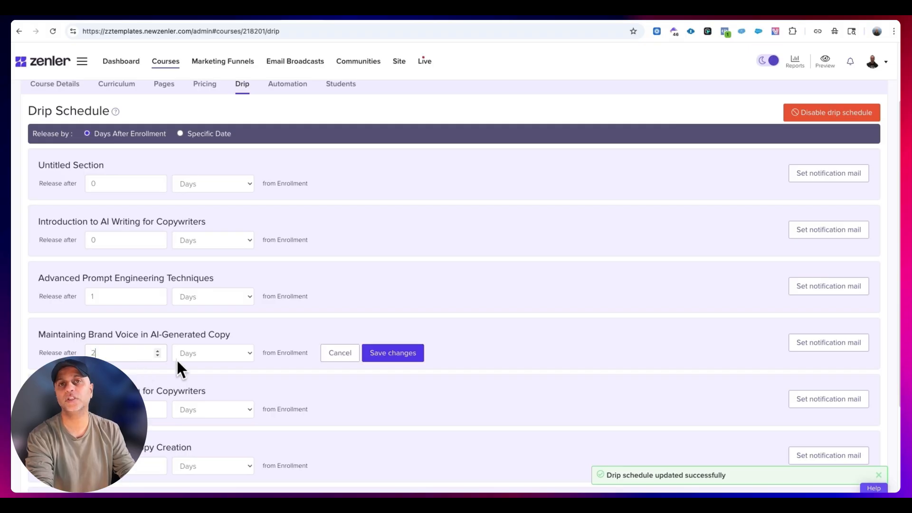
pyautogui.click(393, 353)
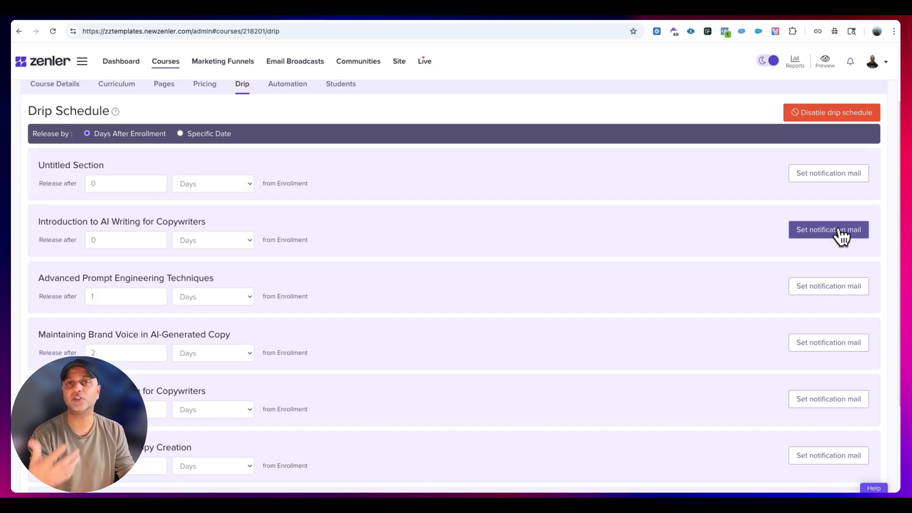
# - Disable the course's drip schedule
pyautogui.scroll(3, 831, 218)
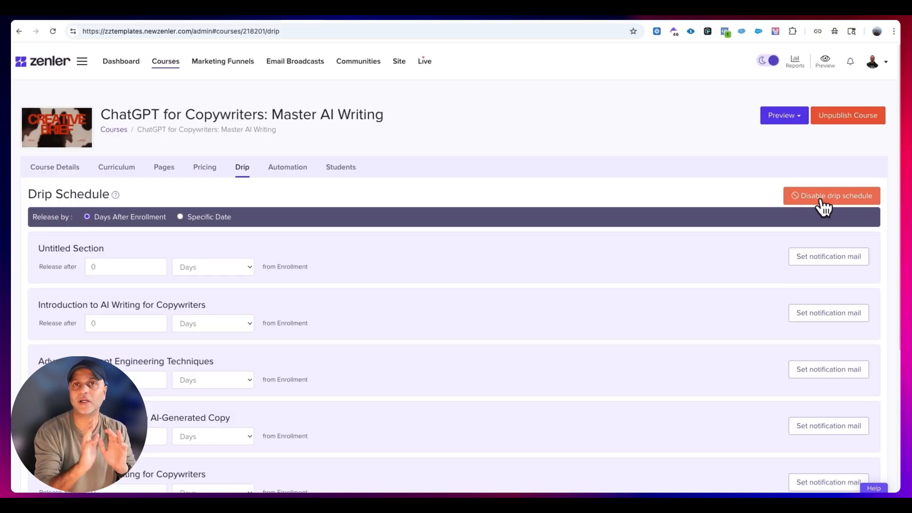
pyautogui.click(821, 201)
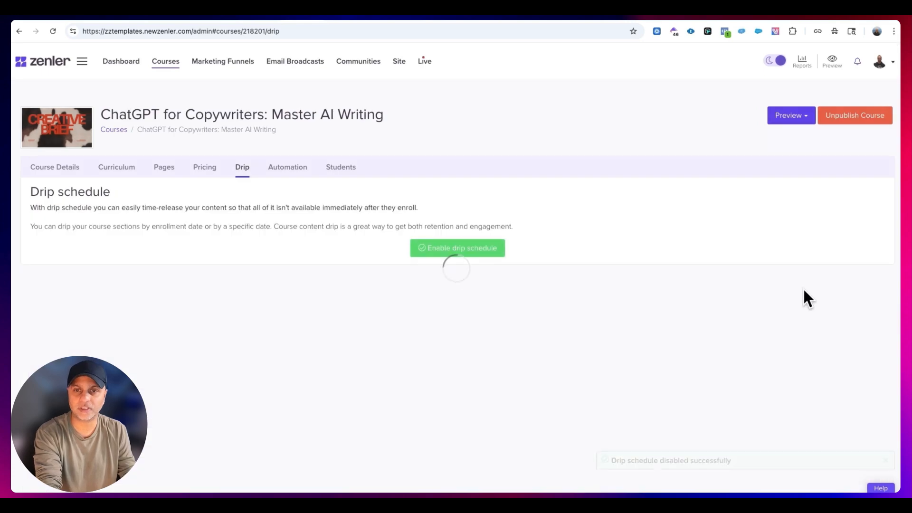
# - In the contents of the Test Bundle - Zenler Review 2026, move AI EDVENTURES to first place and ZZ Template Club to second
pyautogui.click(166, 62)
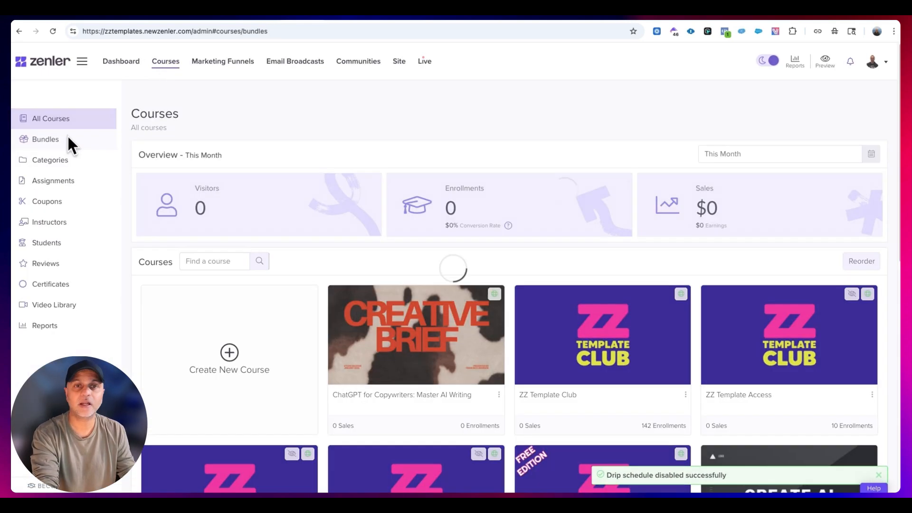
pyautogui.click(67, 136)
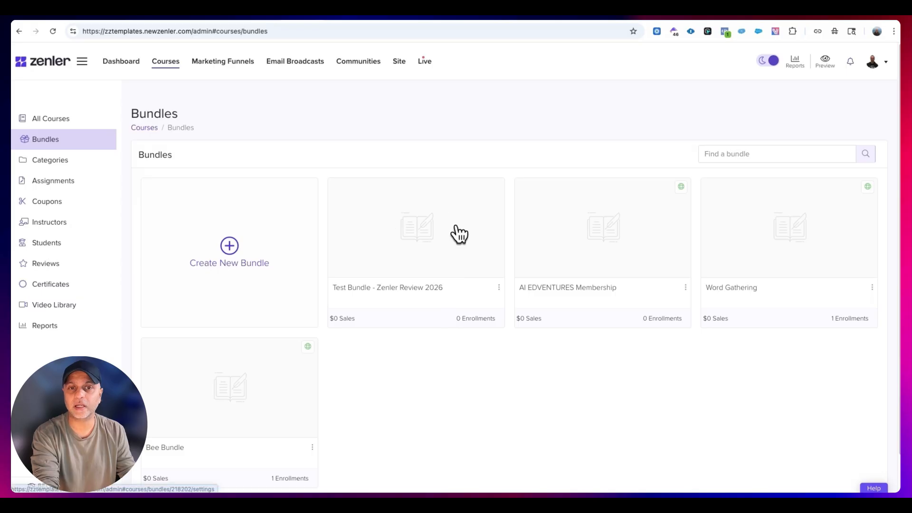
pyautogui.click(414, 255)
pyautogui.click(110, 169)
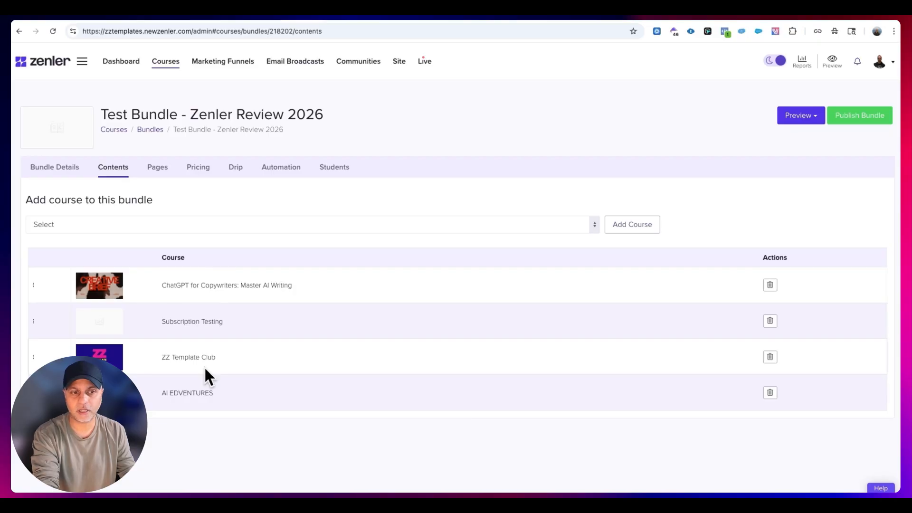
pyautogui.moveTo(34, 393); pyautogui.dragTo(50, 288)
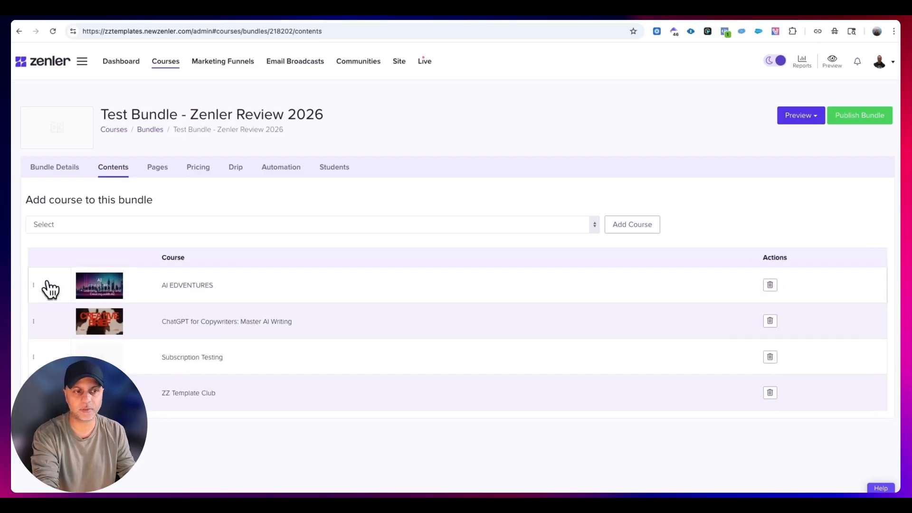
pyautogui.moveTo(33, 392); pyautogui.dragTo(58, 333)
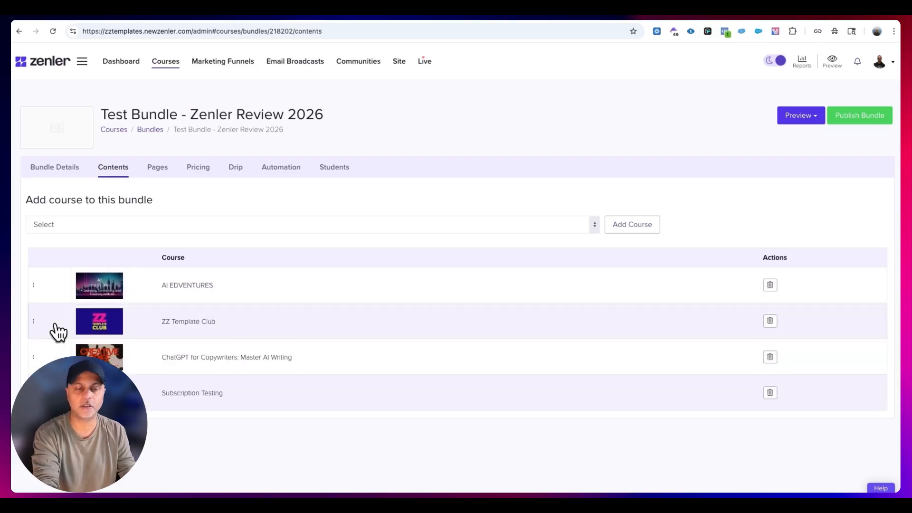
# - Add the ZZ Template Club - Bonus-copy course to the bundle
pyautogui.click(638, 225)
pyautogui.click(120, 229)
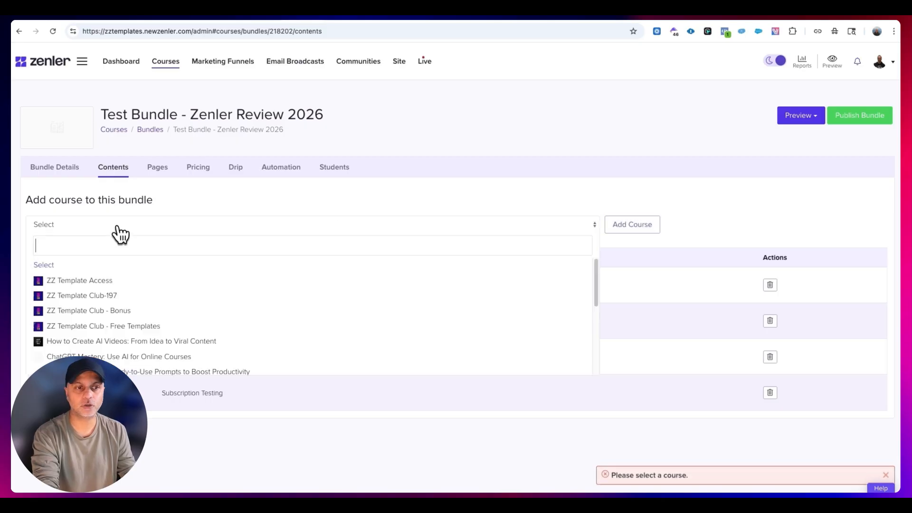
pyautogui.scroll(-2, 130, 309)
pyautogui.click(136, 327)
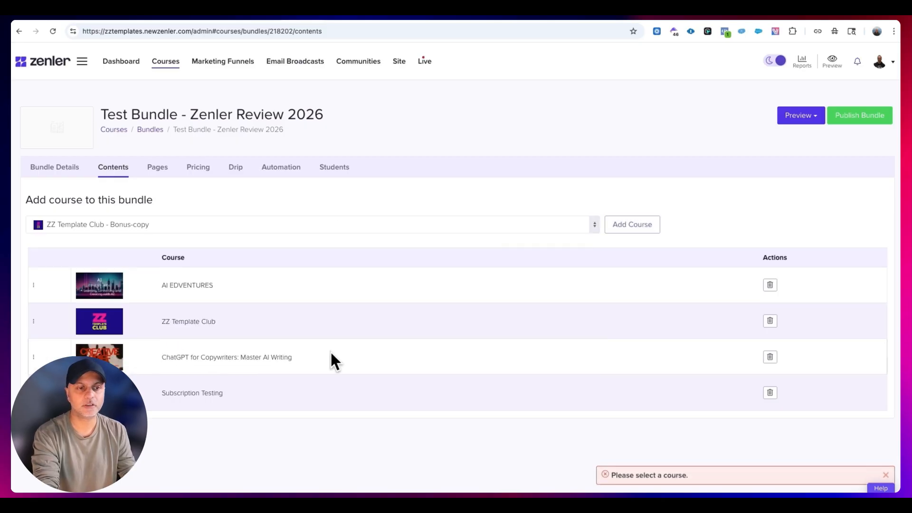
pyautogui.click(642, 227)
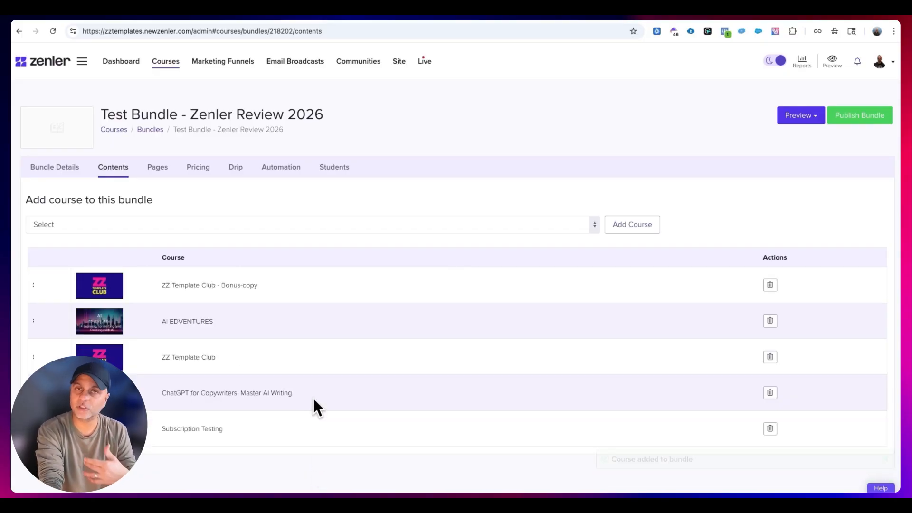
# - Preview the bundle access page as a student, open the ZZ Template Club - Bonus-copy course from it, and return to the bundle contents
pyautogui.click(807, 119)
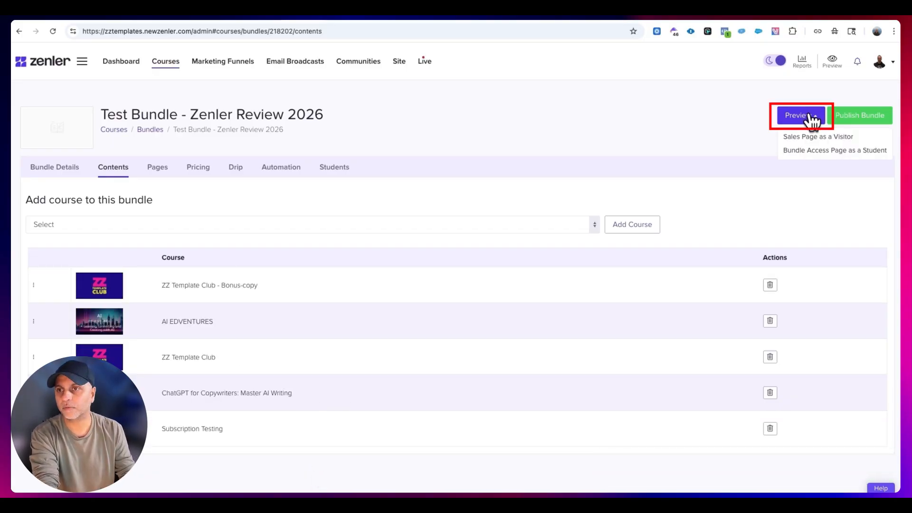
pyautogui.click(819, 151)
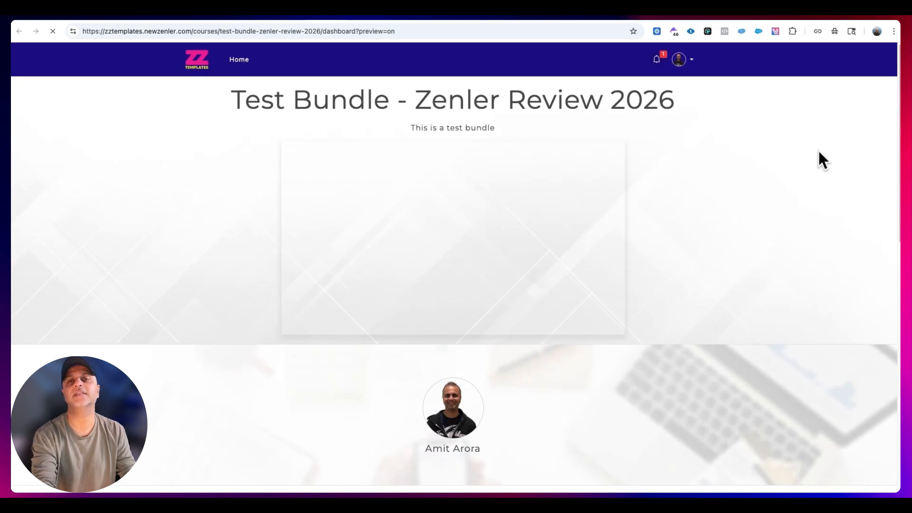
pyautogui.scroll(-4, 810, 164)
pyautogui.scroll(-5, 806, 169)
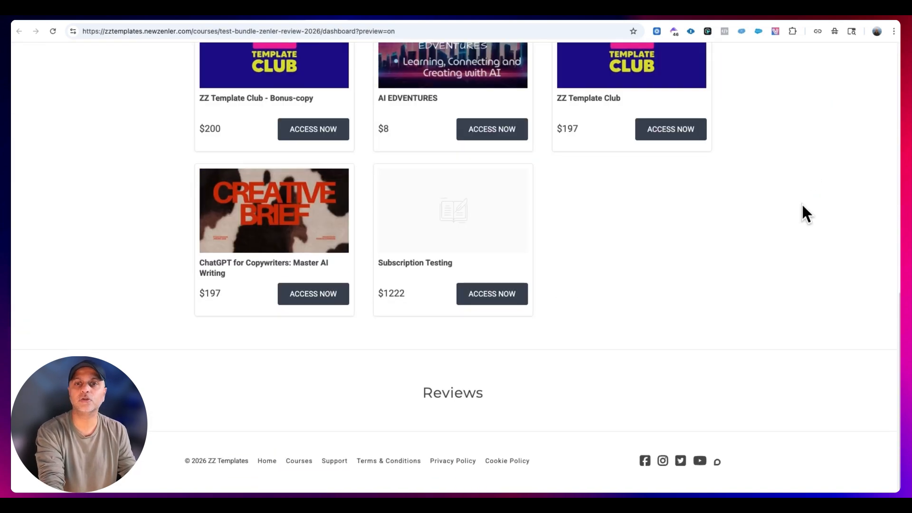
pyautogui.scroll(2, 785, 298)
pyautogui.scroll(2, 781, 290)
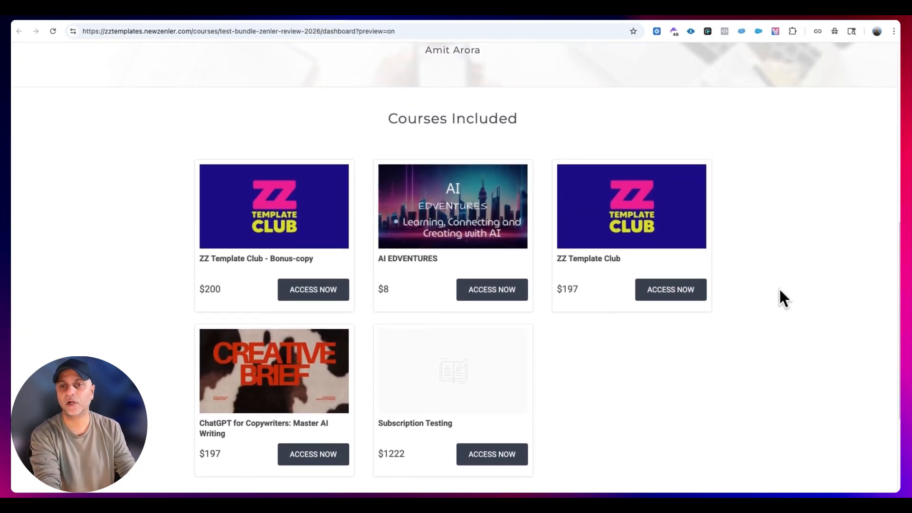
pyautogui.scroll(-2, 779, 291)
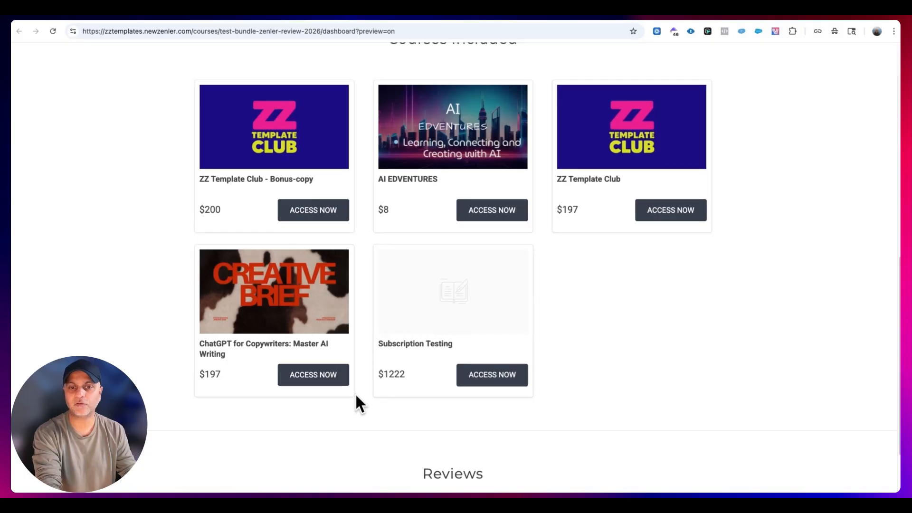
pyautogui.click(304, 213)
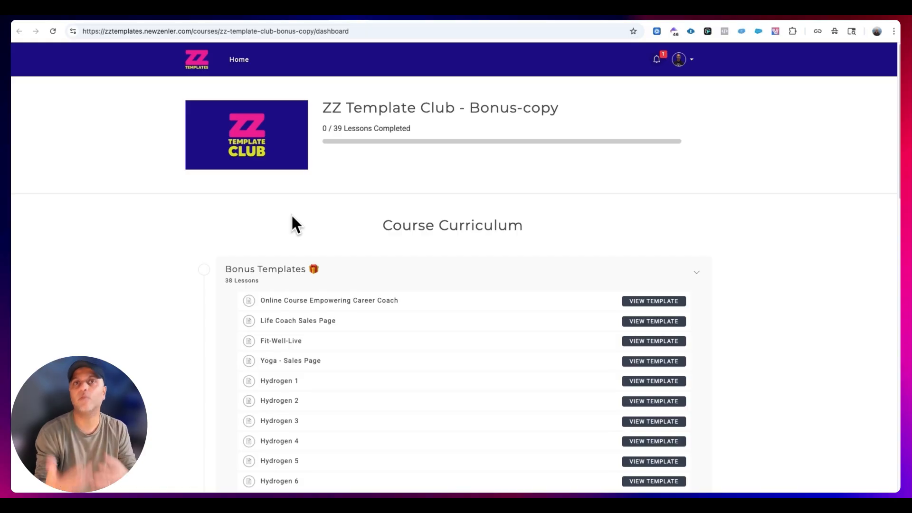
pyautogui.click(279, 17)
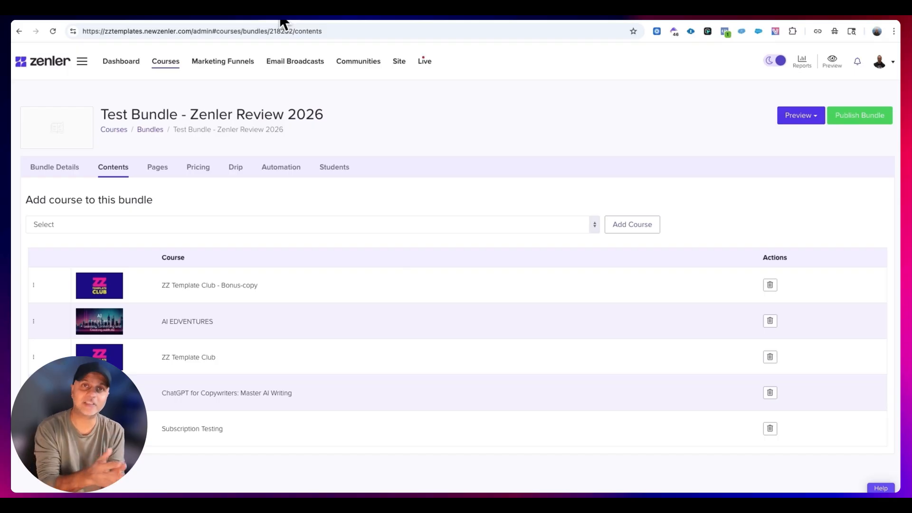
# - Review the bundle's page funnel and its detail settings
pyautogui.click(162, 174)
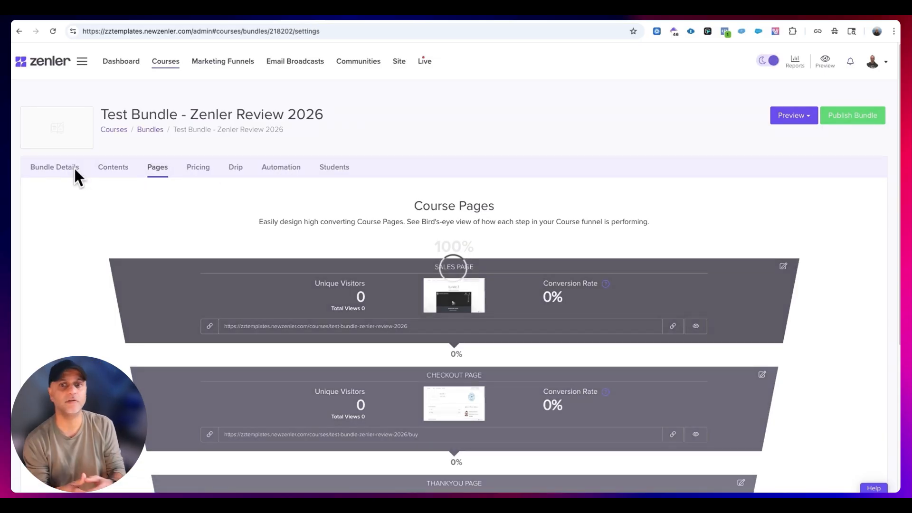
pyautogui.click(74, 170)
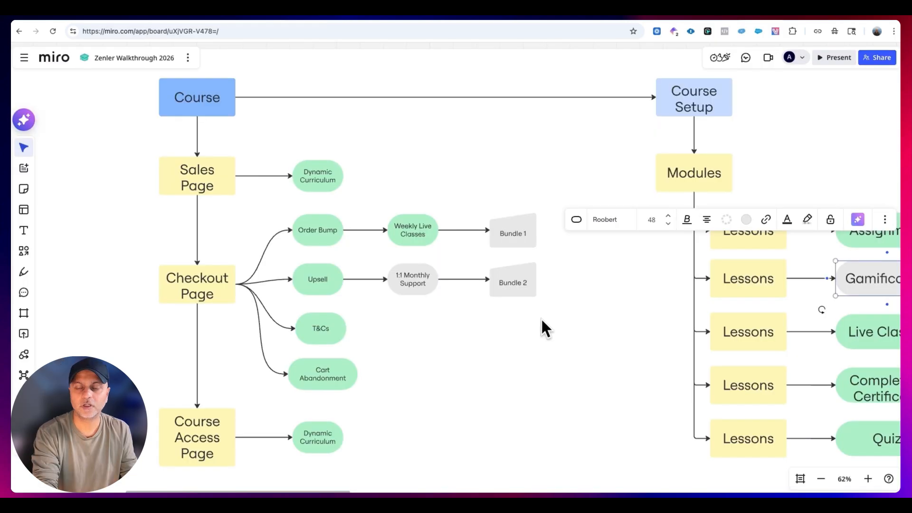
# - Switch to the Miro board and fill the Bundle 1 and Bundle 2 shapes with light green
pyautogui.moveTo(545, 325); pyautogui.dragTo(515, 200)
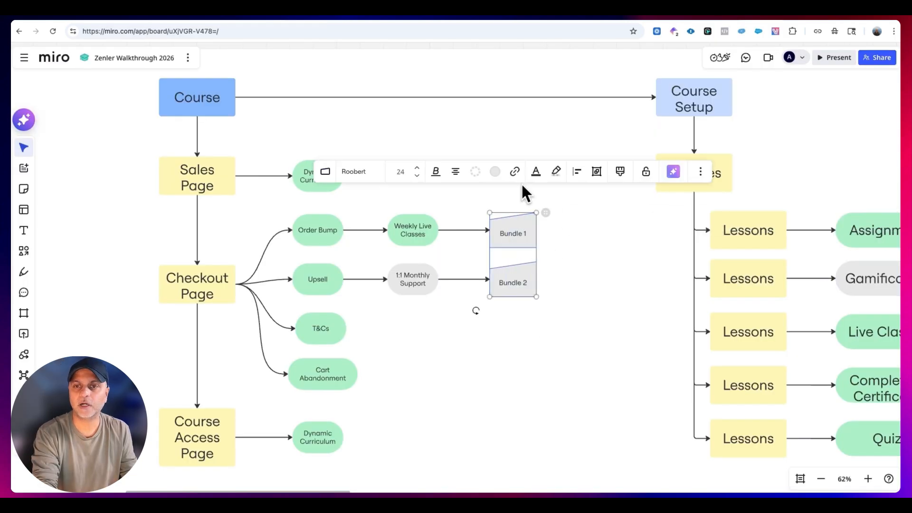
pyautogui.click(496, 172)
pyautogui.click(465, 244)
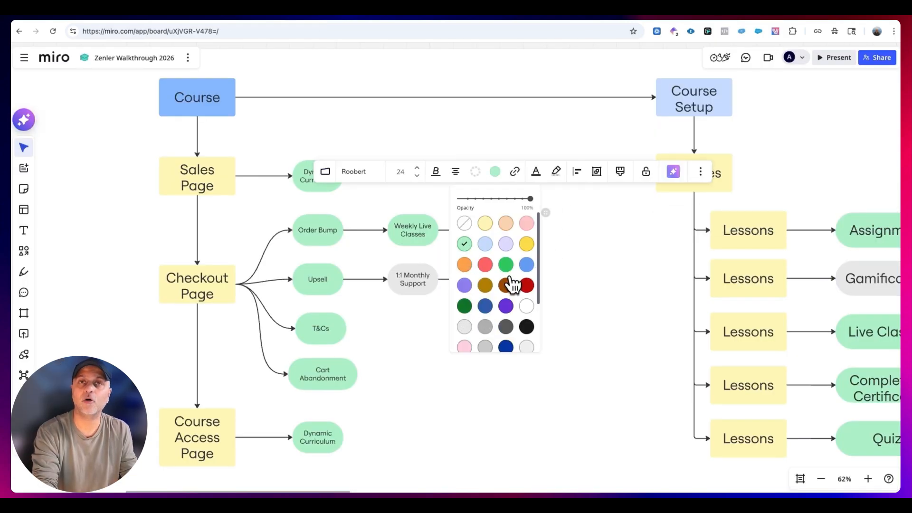
pyautogui.click(552, 291)
# - Locate the Gamification shape on the board, switch back to Zenler, and review the site's gamification level configuration
pyautogui.moveTo(551, 288); pyautogui.dragTo(304, 309)
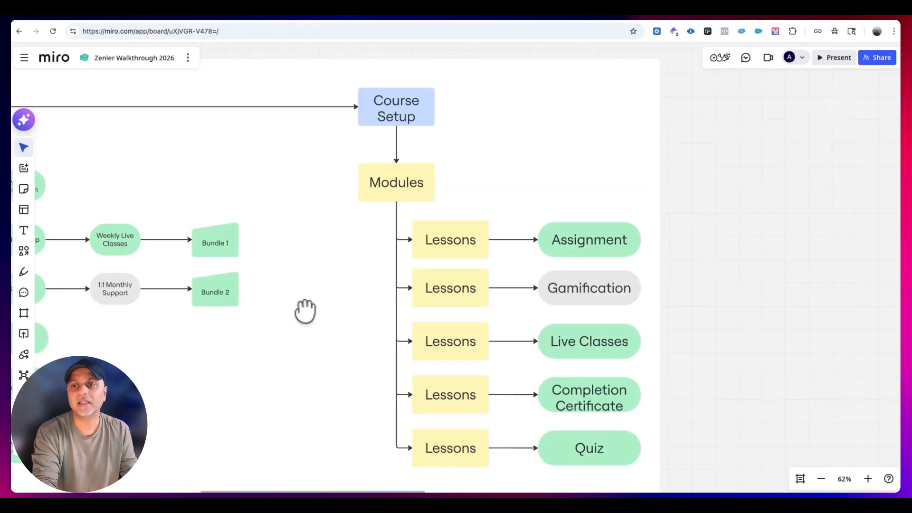
pyautogui.click(577, 285)
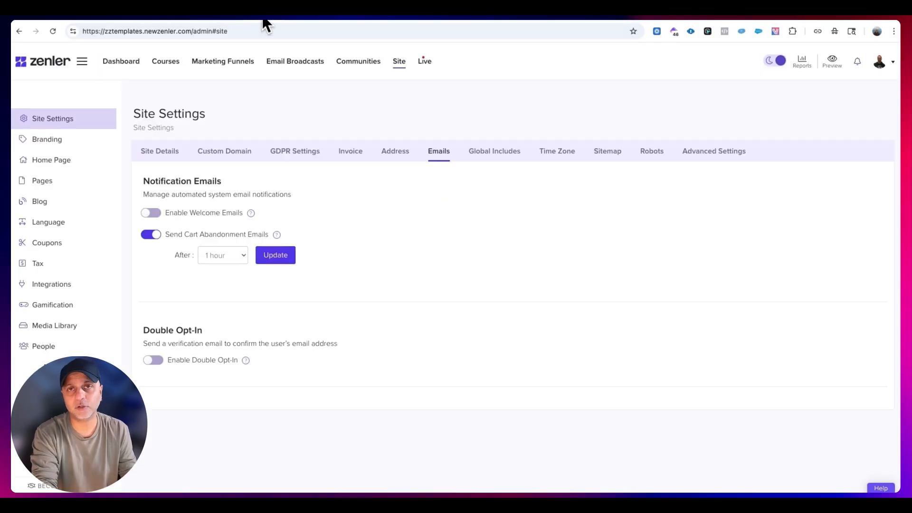
pyautogui.click(46, 302)
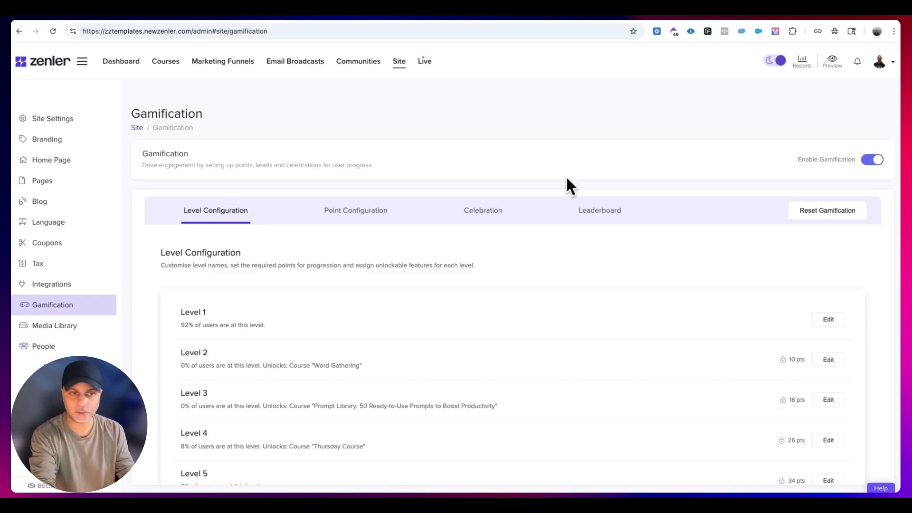
pyautogui.scroll(-2, 432, 228)
pyautogui.scroll(2, 436, 231)
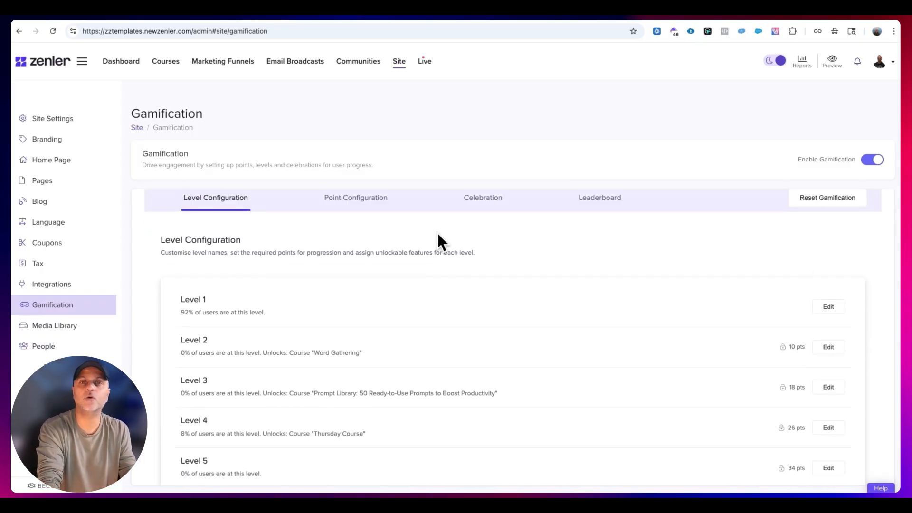
pyautogui.scroll(-5, 325, 306)
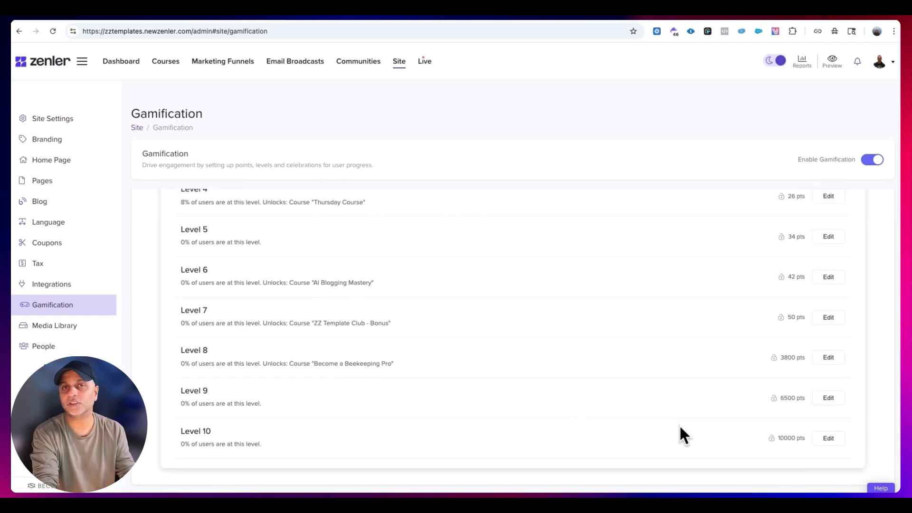
pyautogui.scroll(5, 679, 427)
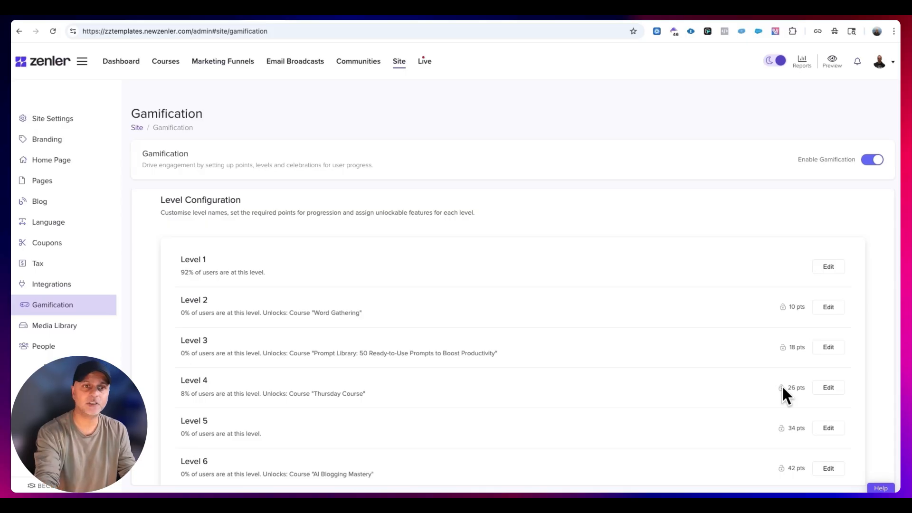
# - Review the points awarded for each activity in the gamification point configuration, down to the Community: Post Comment entry
pyautogui.click(365, 212)
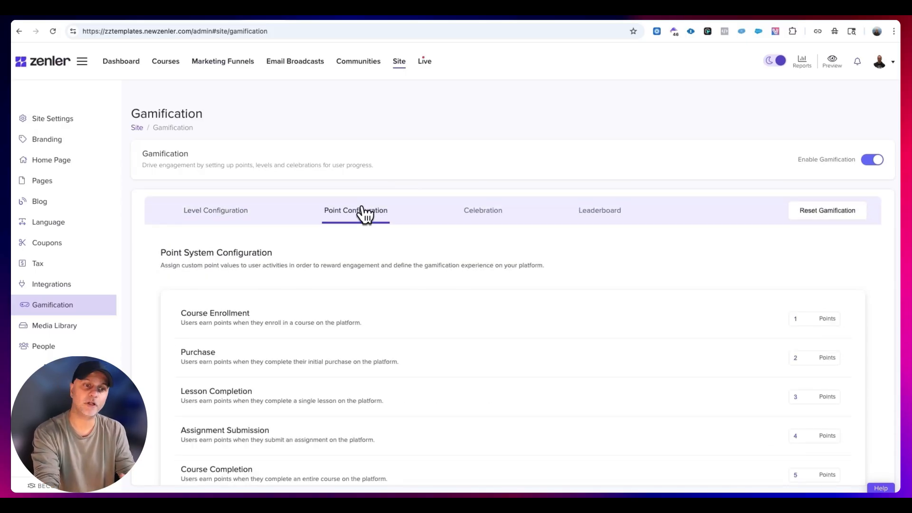
pyautogui.scroll(-4, 668, 270)
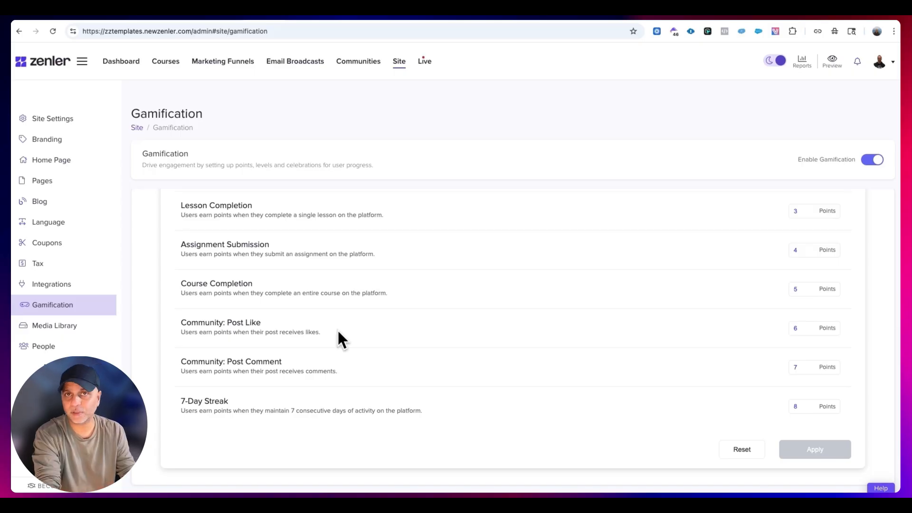
pyautogui.moveTo(339, 370)
pyautogui.mouseDown()
pyautogui.moveTo(180, 364)
pyautogui.moveTo(333, 373)
pyautogui.mouseUp()
pyautogui.click(328, 371)
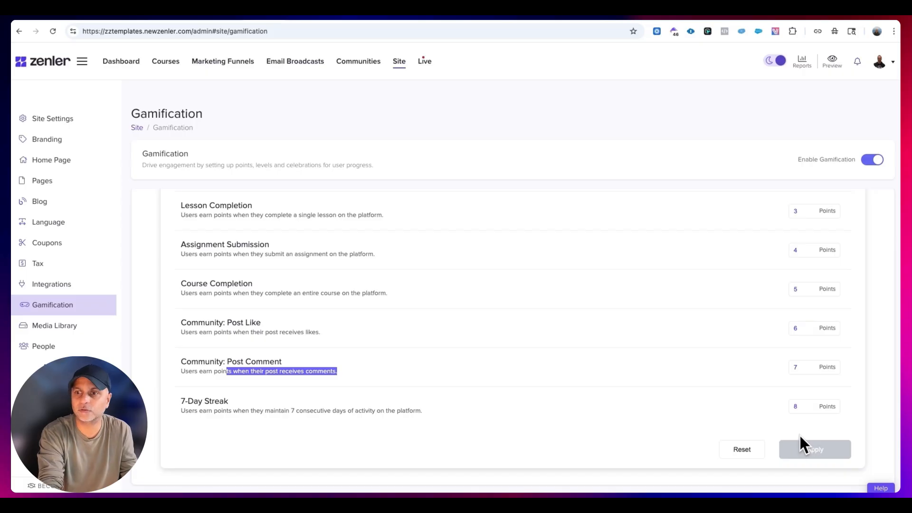
# - Try 700 points for the Community: Post Comment activity, and restore the value to 7
pyautogui.click(806, 366)
pyautogui.write('00')
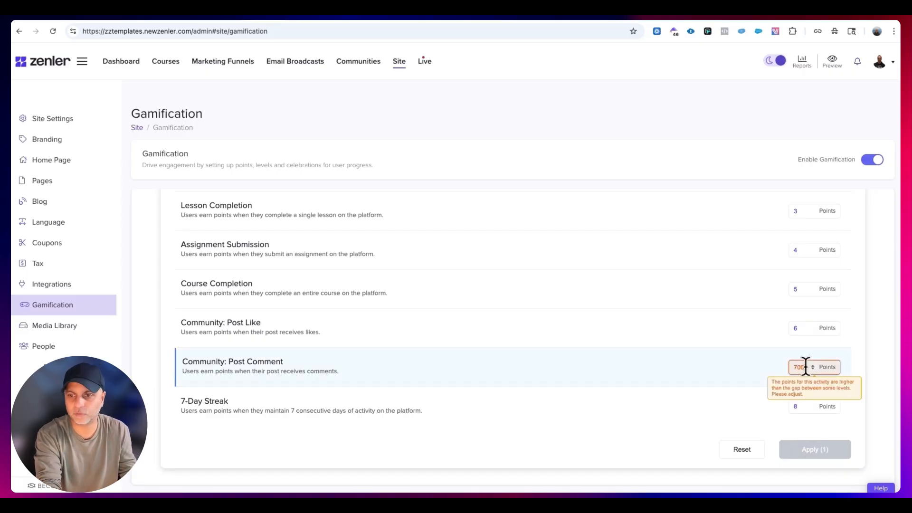
pyautogui.press('BackSpace')
pyautogui.press('BackSpace')
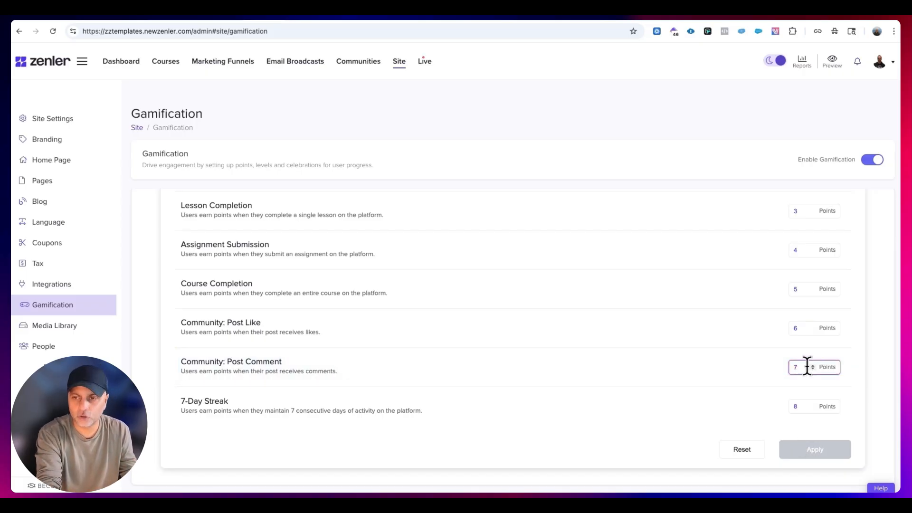
# - Review the gamification celebration and leaderboard settings
pyautogui.scroll(5, 585, 361)
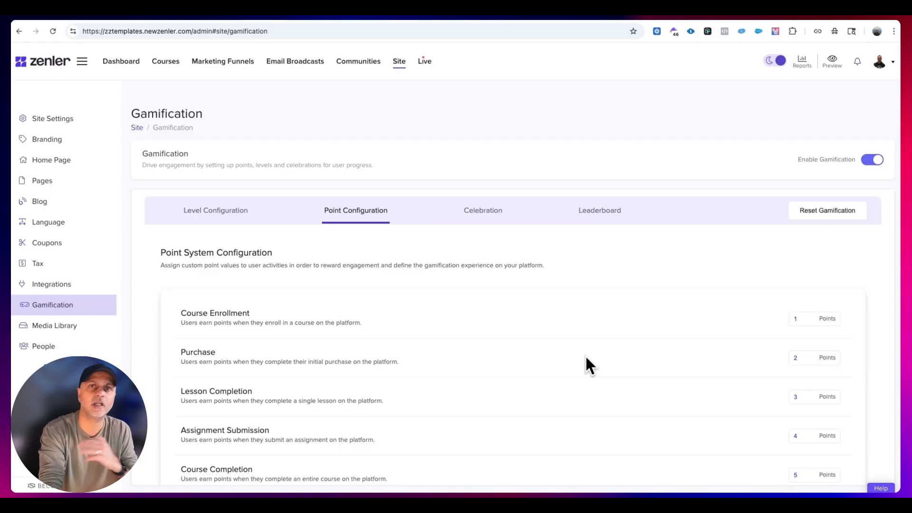
pyautogui.click(482, 214)
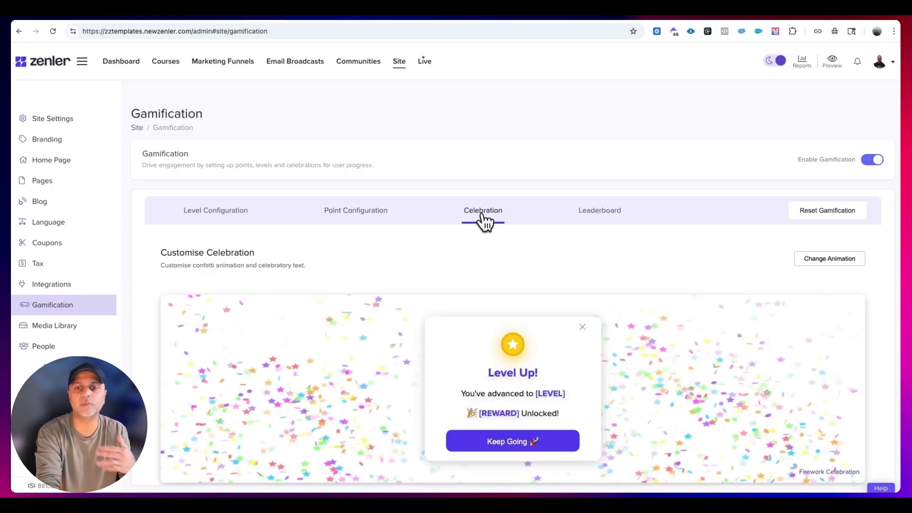
pyautogui.click(619, 216)
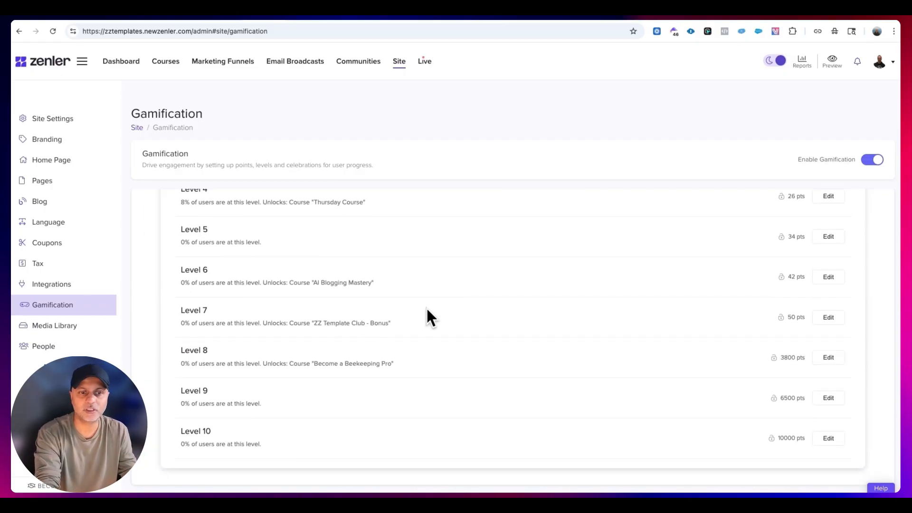
# - Examine which course Level 7 unlocks in the gamification level configuration
pyautogui.moveTo(185, 324); pyautogui.dragTo(391, 324)
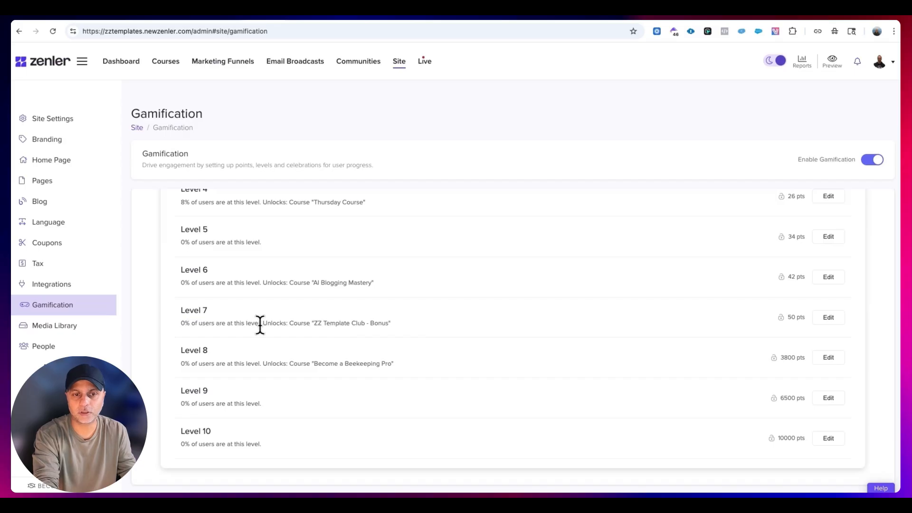
pyautogui.moveTo(259, 324); pyautogui.dragTo(395, 321)
pyautogui.click(345, 329)
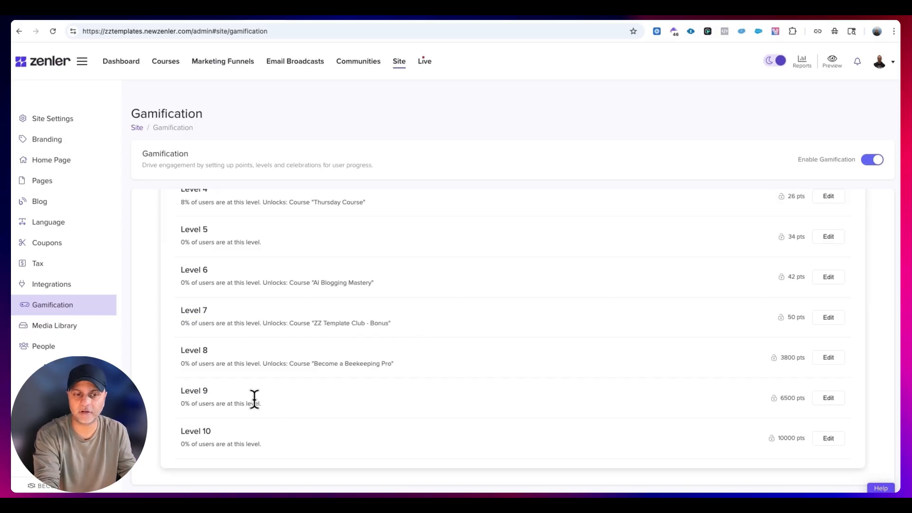
# - Set Level 9 in the gamification level configuration to unlock the course ZZ Template Club-197
pyautogui.click(828, 398)
pyautogui.click(542, 372)
pyautogui.click(531, 380)
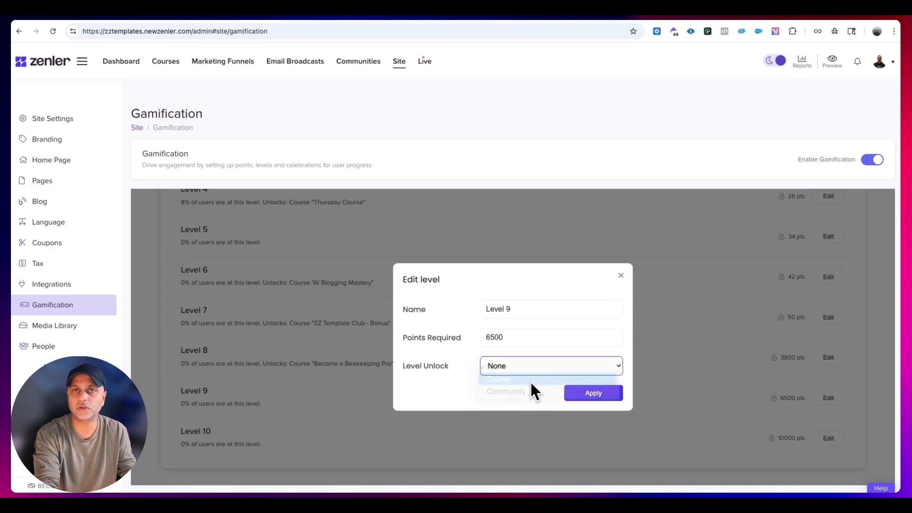
pyautogui.click(509, 381)
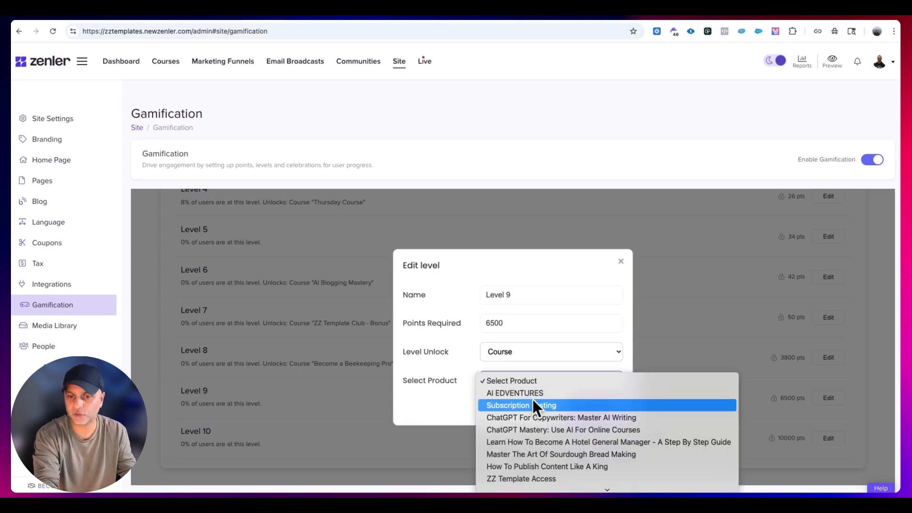
pyautogui.scroll(-2, 537, 401)
pyautogui.click(523, 350)
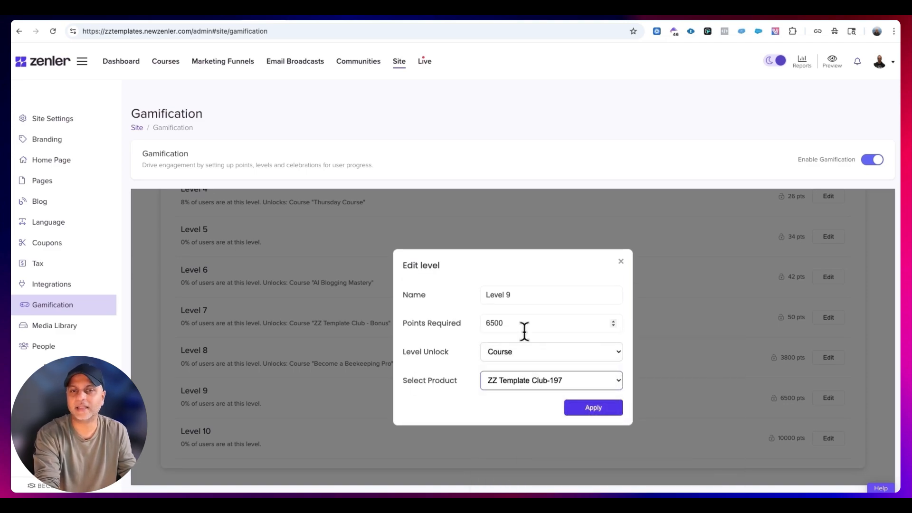
pyautogui.click(596, 411)
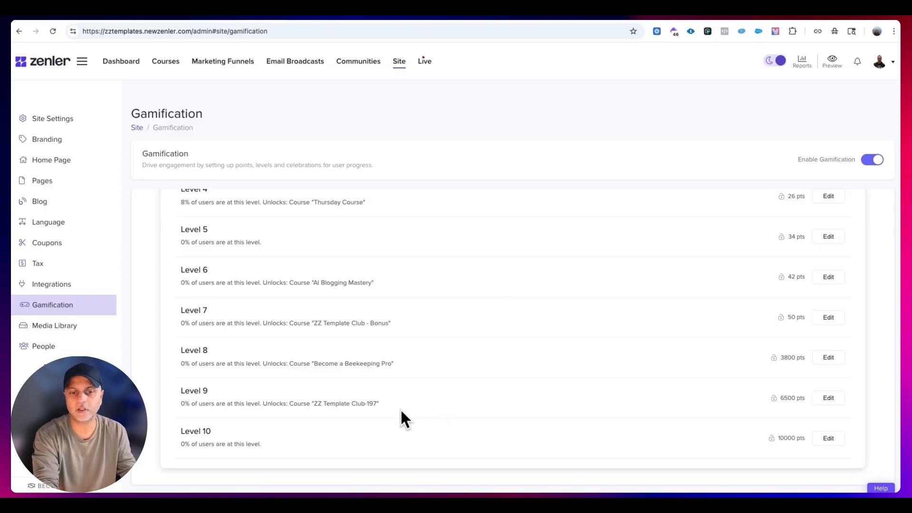
pyautogui.moveTo(400, 408); pyautogui.dragTo(173, 400)
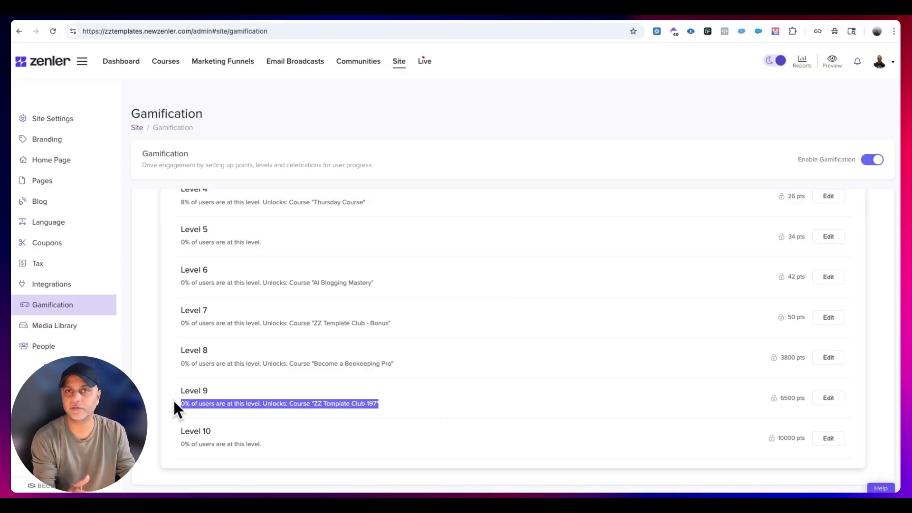
# - View the site's blog posts, and search the site pages for Terms
pyautogui.click(68, 204)
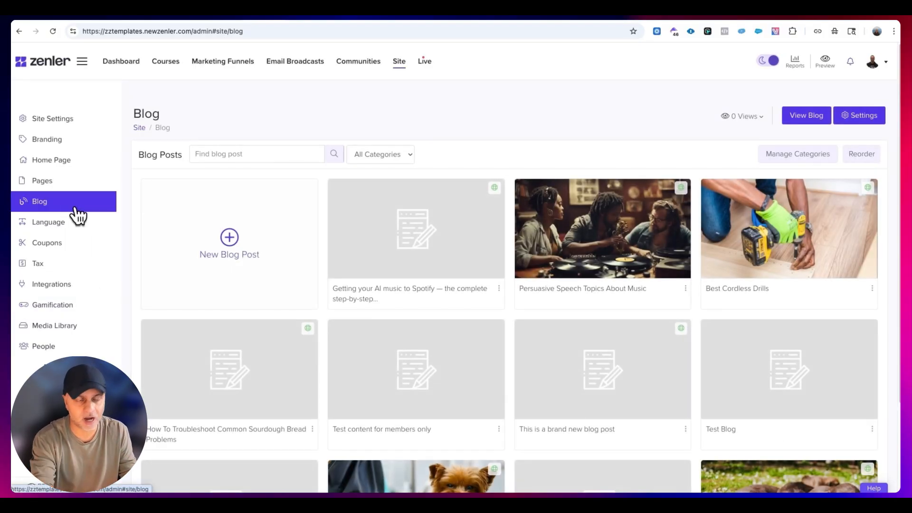
pyautogui.click(85, 184)
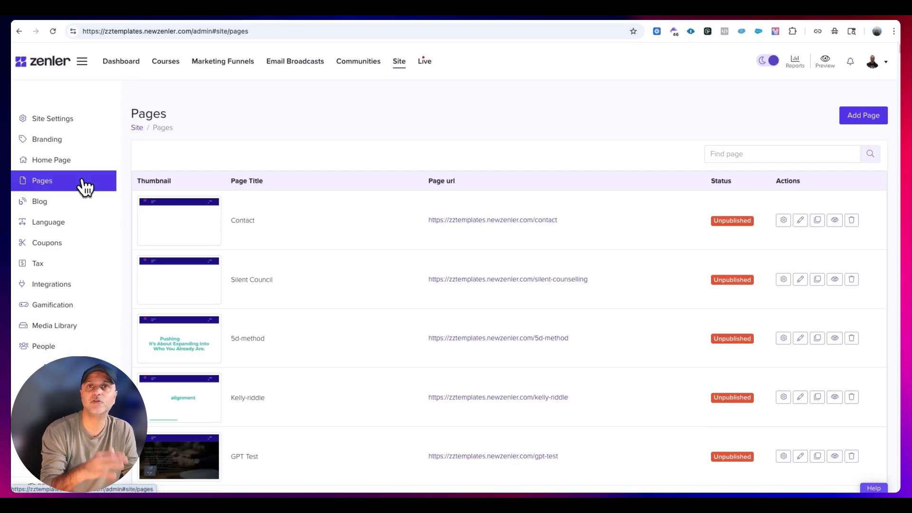
pyautogui.click(711, 162)
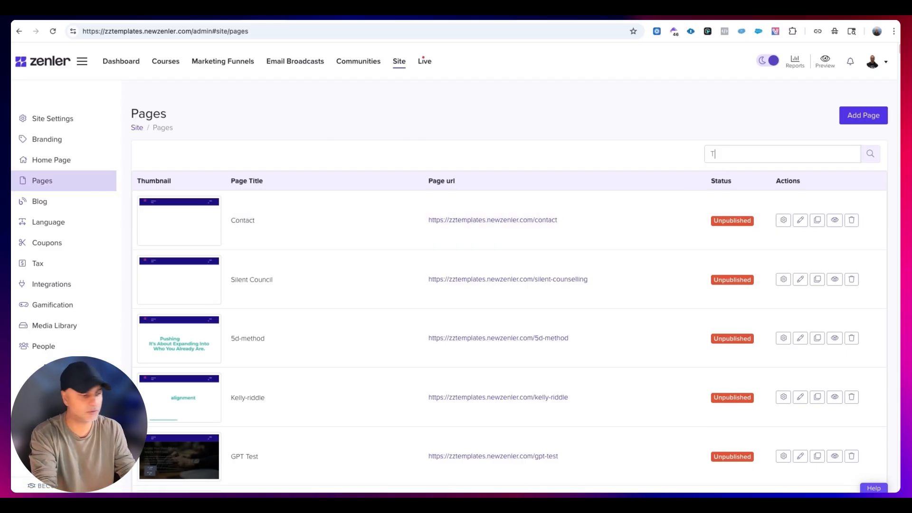
pyautogui.write('Terms')
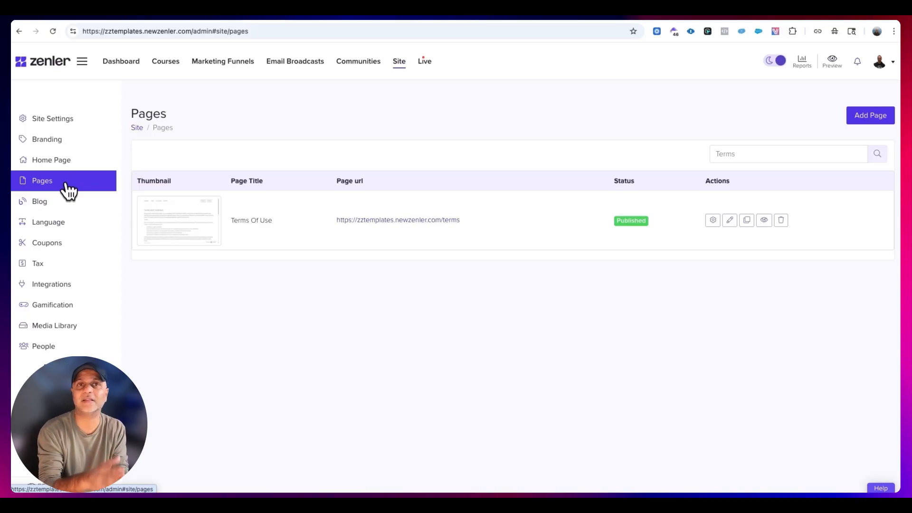
# - Review the site's branding, coupons and tax settings
pyautogui.click(79, 138)
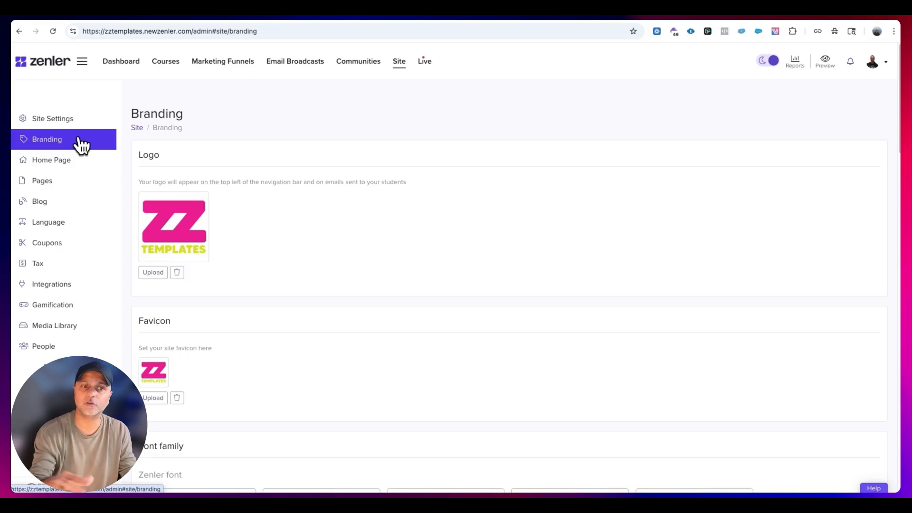
pyautogui.click(79, 242)
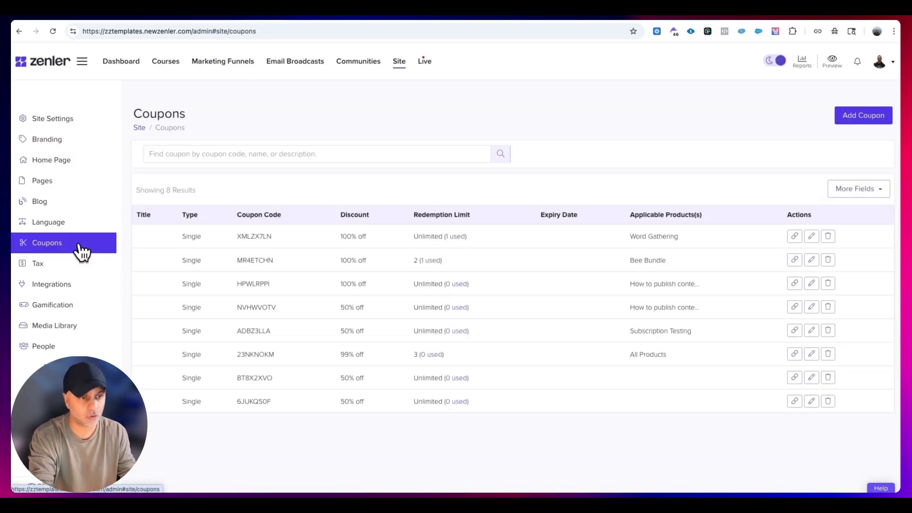
pyautogui.click(83, 264)
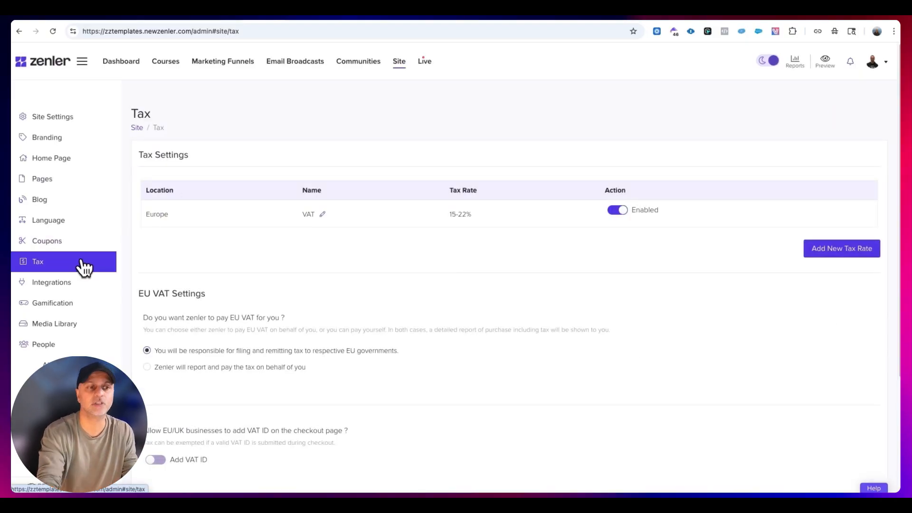
# - Review the site's available integrations, along with the people and affiliate program sections of the site navigation
pyautogui.click(85, 282)
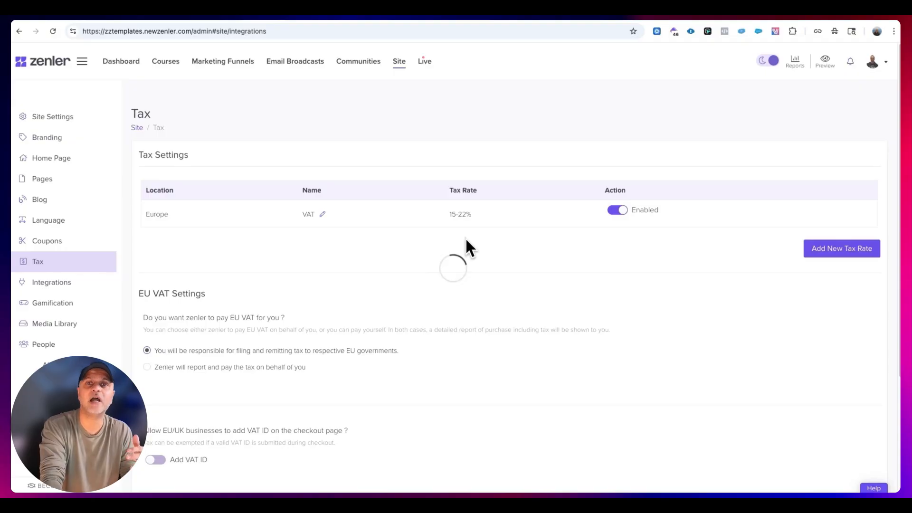
pyautogui.scroll(-10, 484, 278)
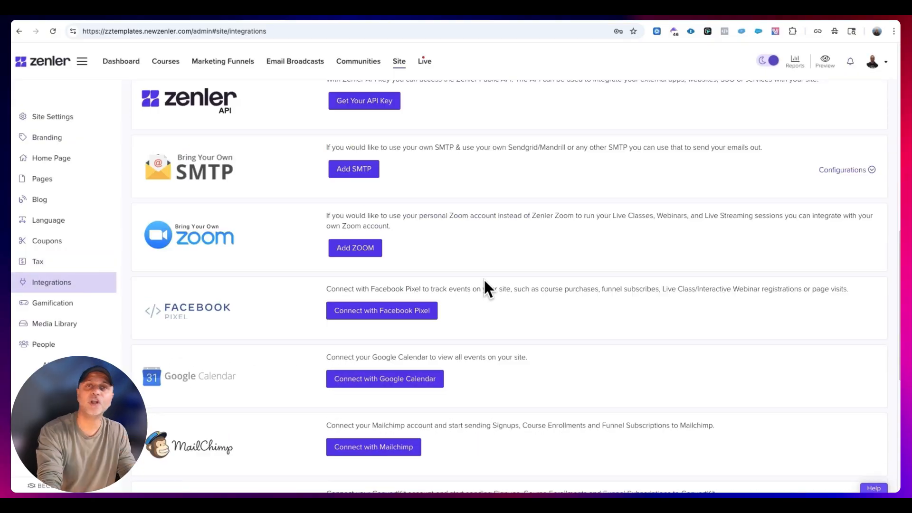
pyautogui.scroll(-4, 487, 273)
pyautogui.scroll(-3, 493, 375)
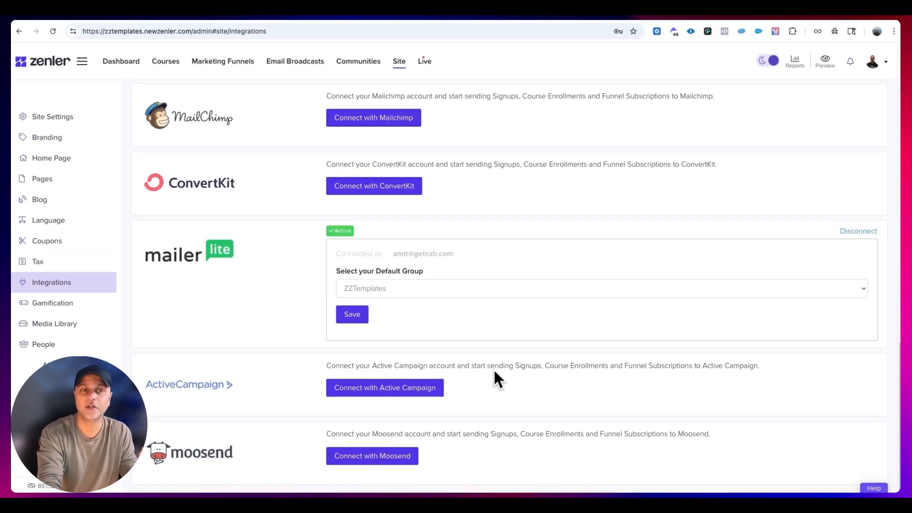
pyautogui.scroll(6, 493, 373)
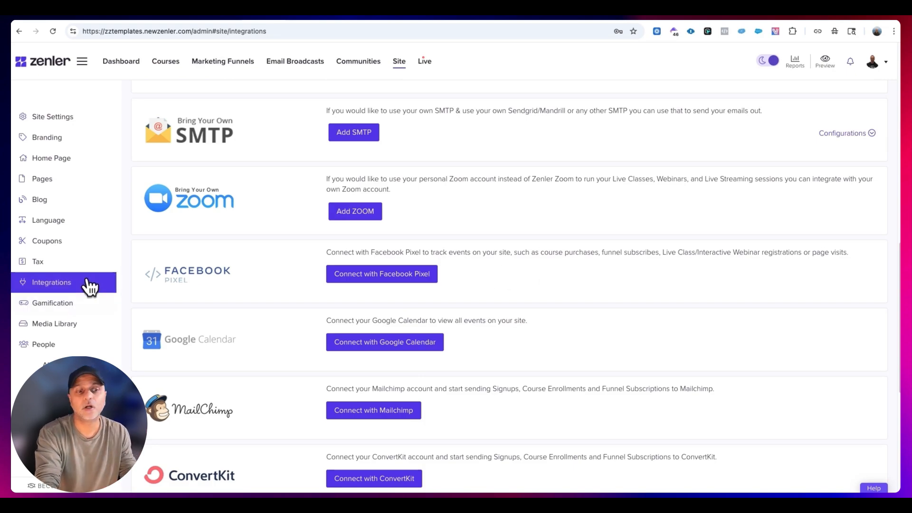
pyautogui.scroll(-5, 90, 286)
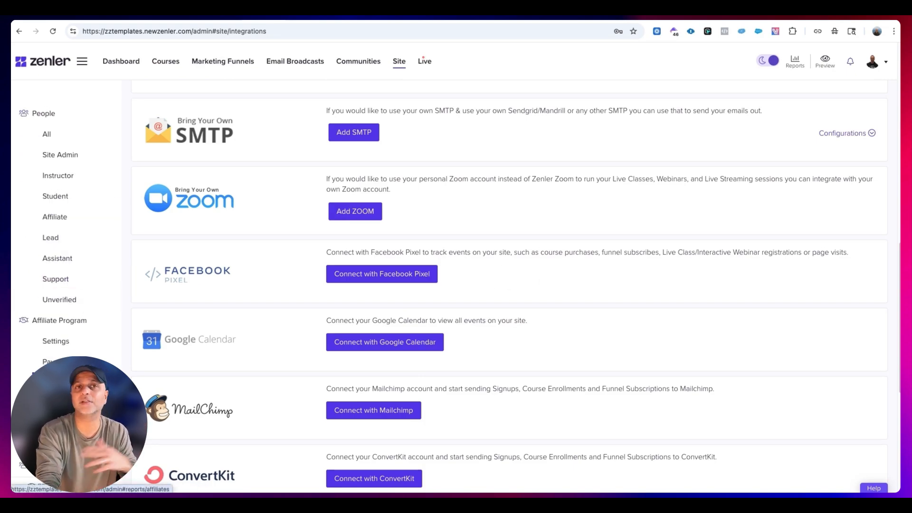
pyautogui.scroll(5, 52, 380)
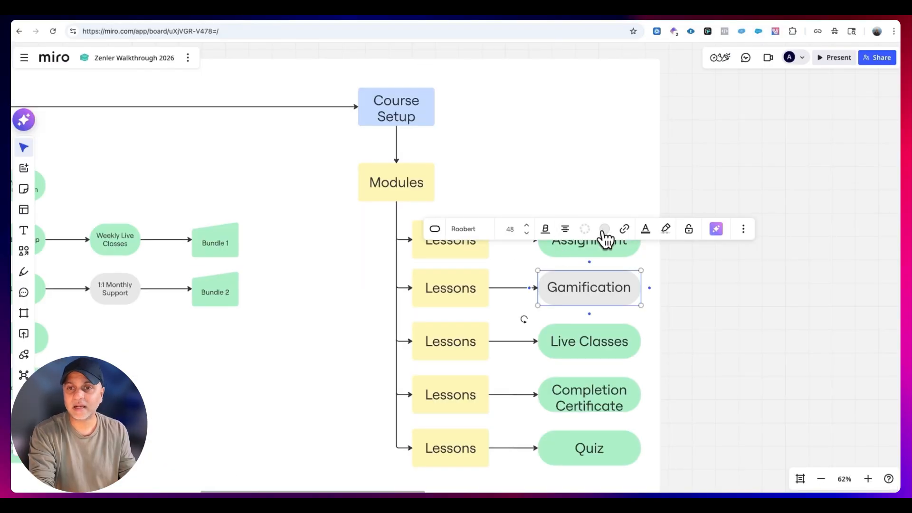
# - On the Miro board, fill the Gamification shape with the same light green as the completed course items
pyautogui.click(604, 229)
pyautogui.click(574, 301)
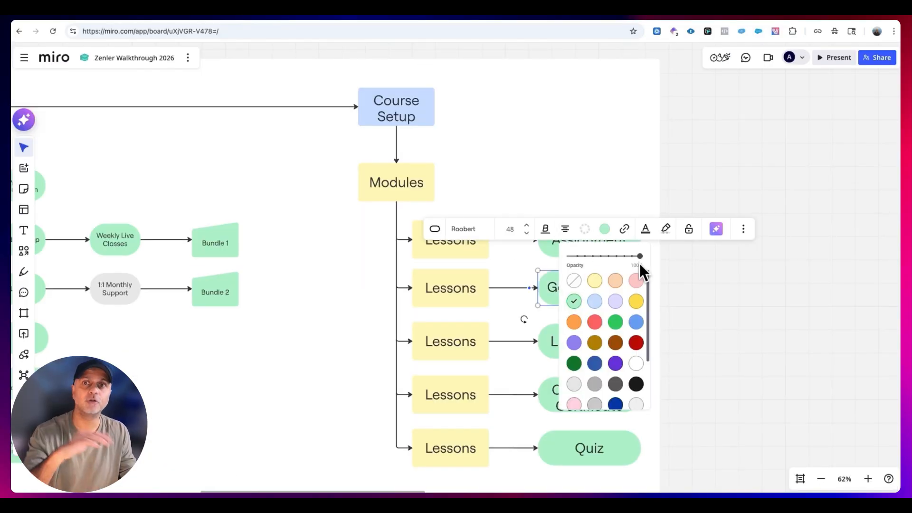
# - Examine the Zenler Pricing 2026 plans and the sticky notes about Zoom/webinar software and community subscription on the Miro board
pyautogui.scroll(-10, 703, 199)
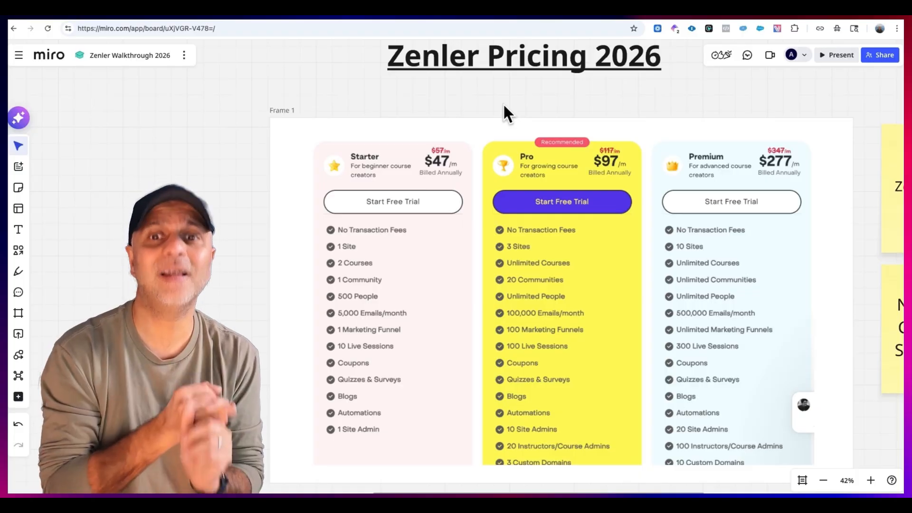
pyautogui.click(530, 152)
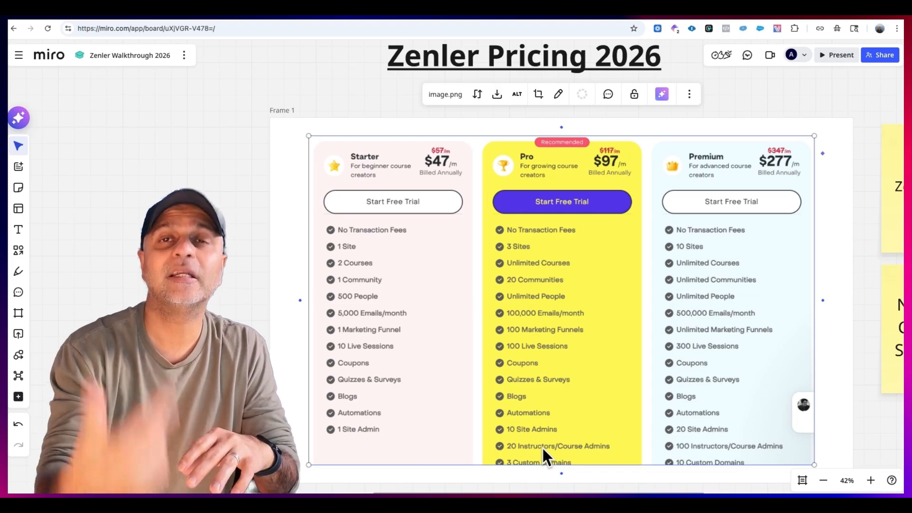
pyautogui.moveTo(810, 102); pyautogui.dragTo(262, 111)
pyautogui.click(371, 209)
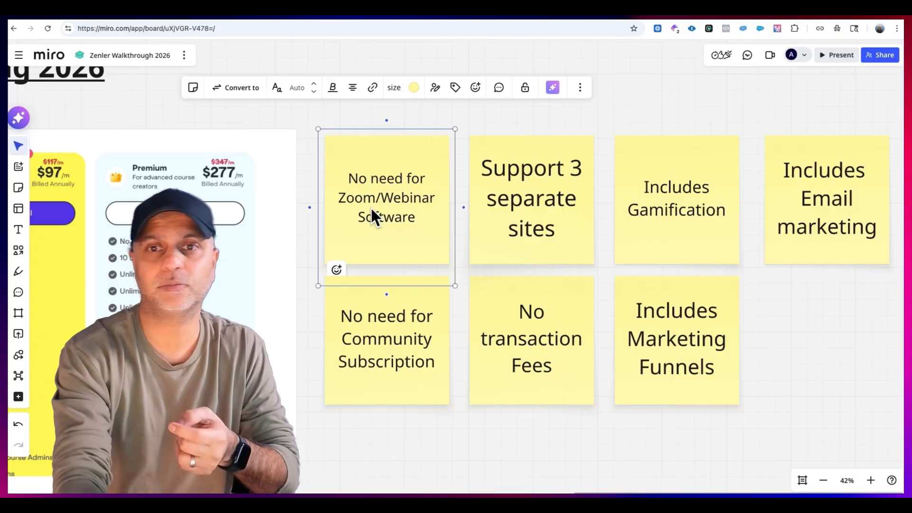
pyautogui.click(430, 359)
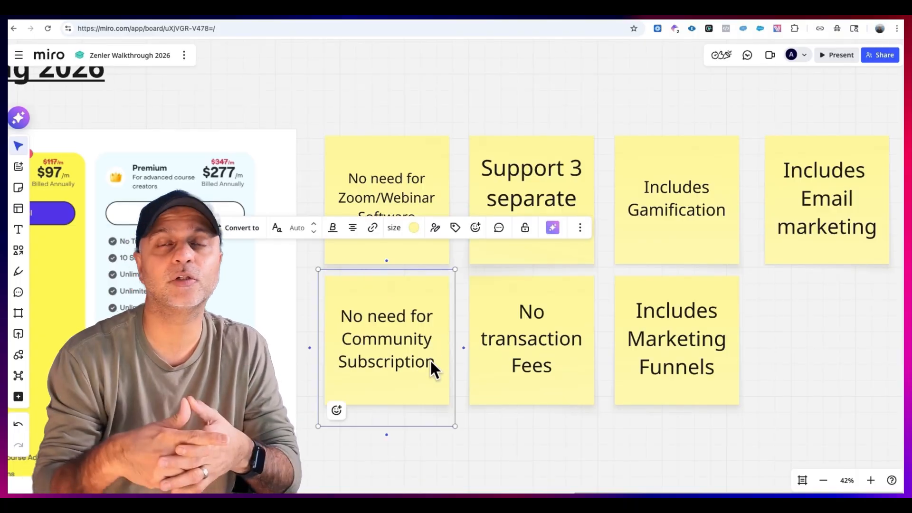